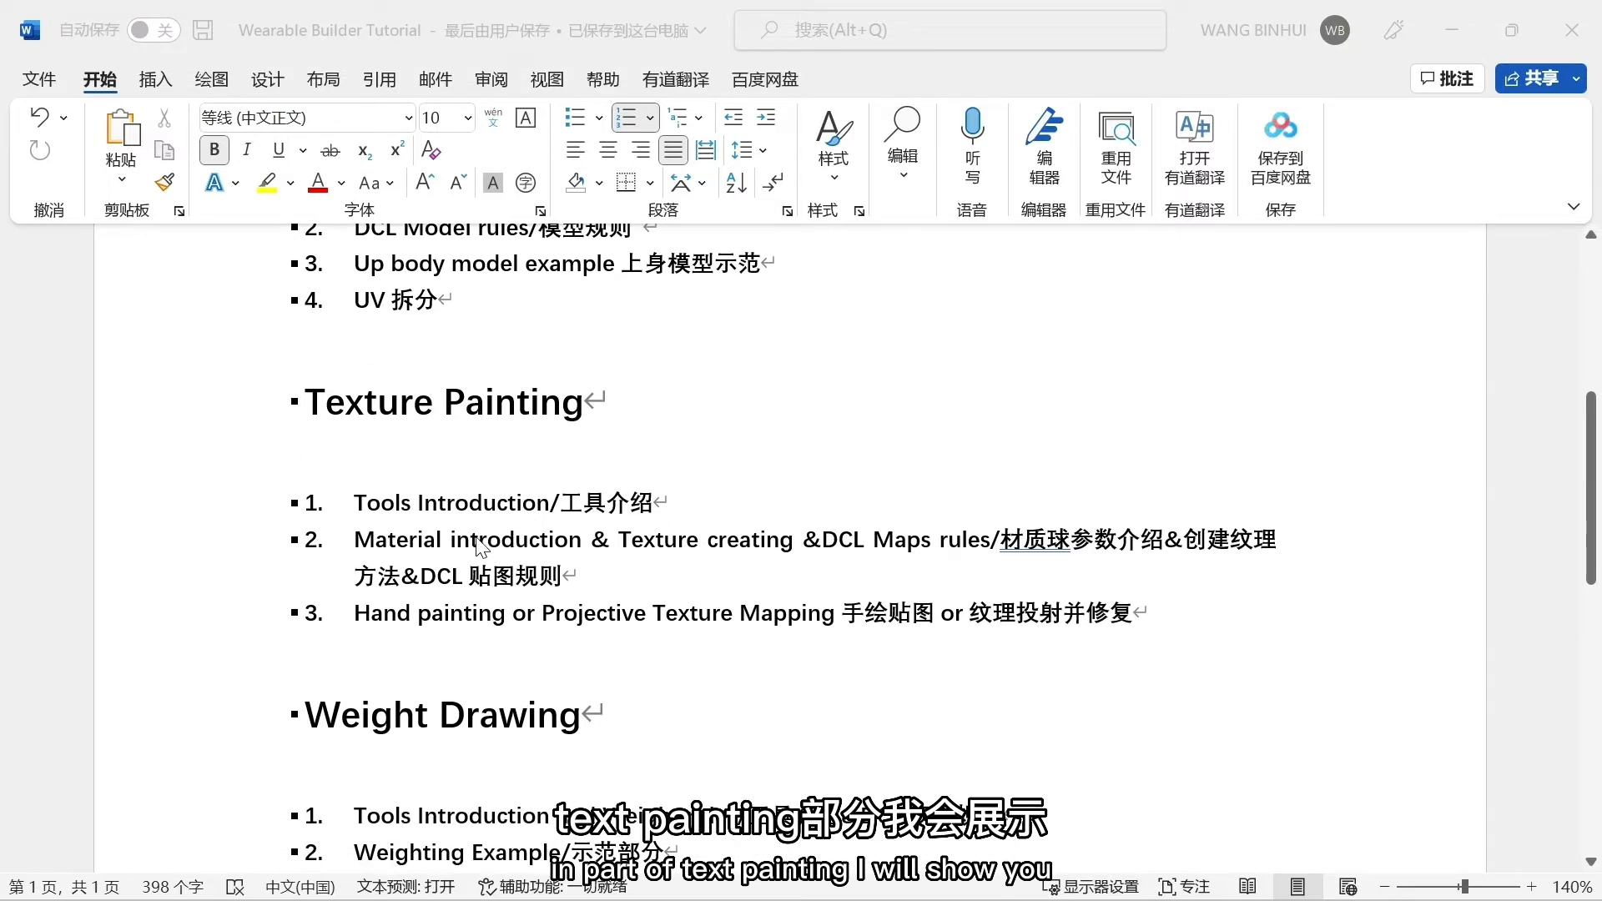
Step: Read through the Texture Painting, Weight Drawing and Export Mesh sections of the tutorial outline
{"action": "scroll", "coordinate": [664, 549], "scroll_direction": "down", "scroll_amount": 1}
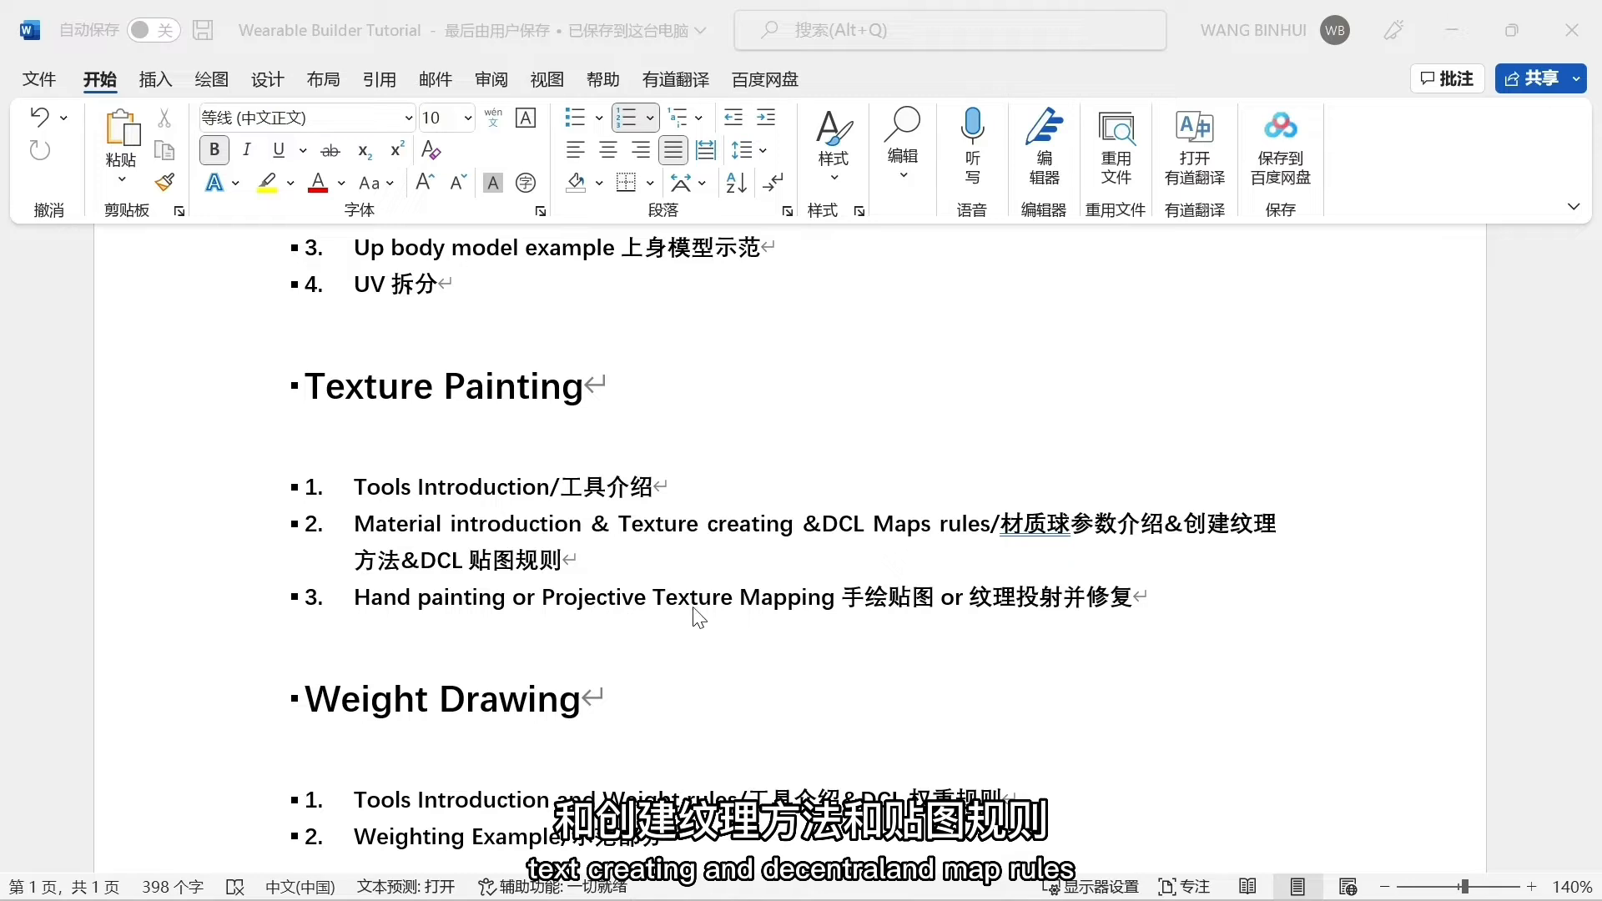
{"action": "scroll", "coordinate": [711, 616], "scroll_direction": "down", "scroll_amount": 3}
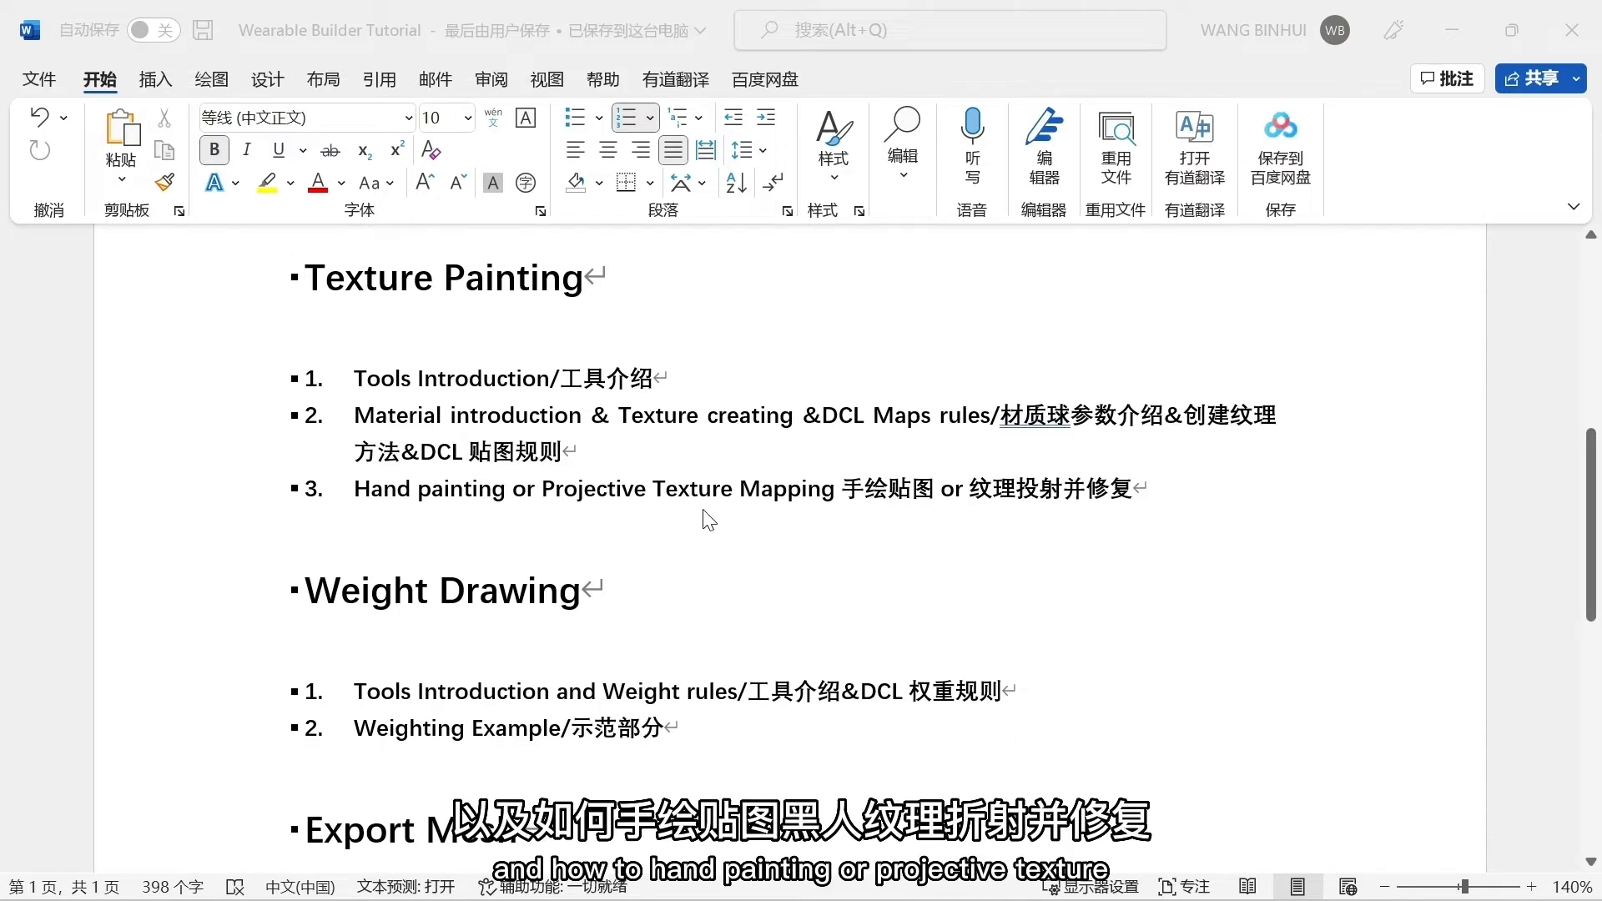
{"action": "scroll", "coordinate": [622, 533], "scroll_direction": "down", "scroll_amount": 3}
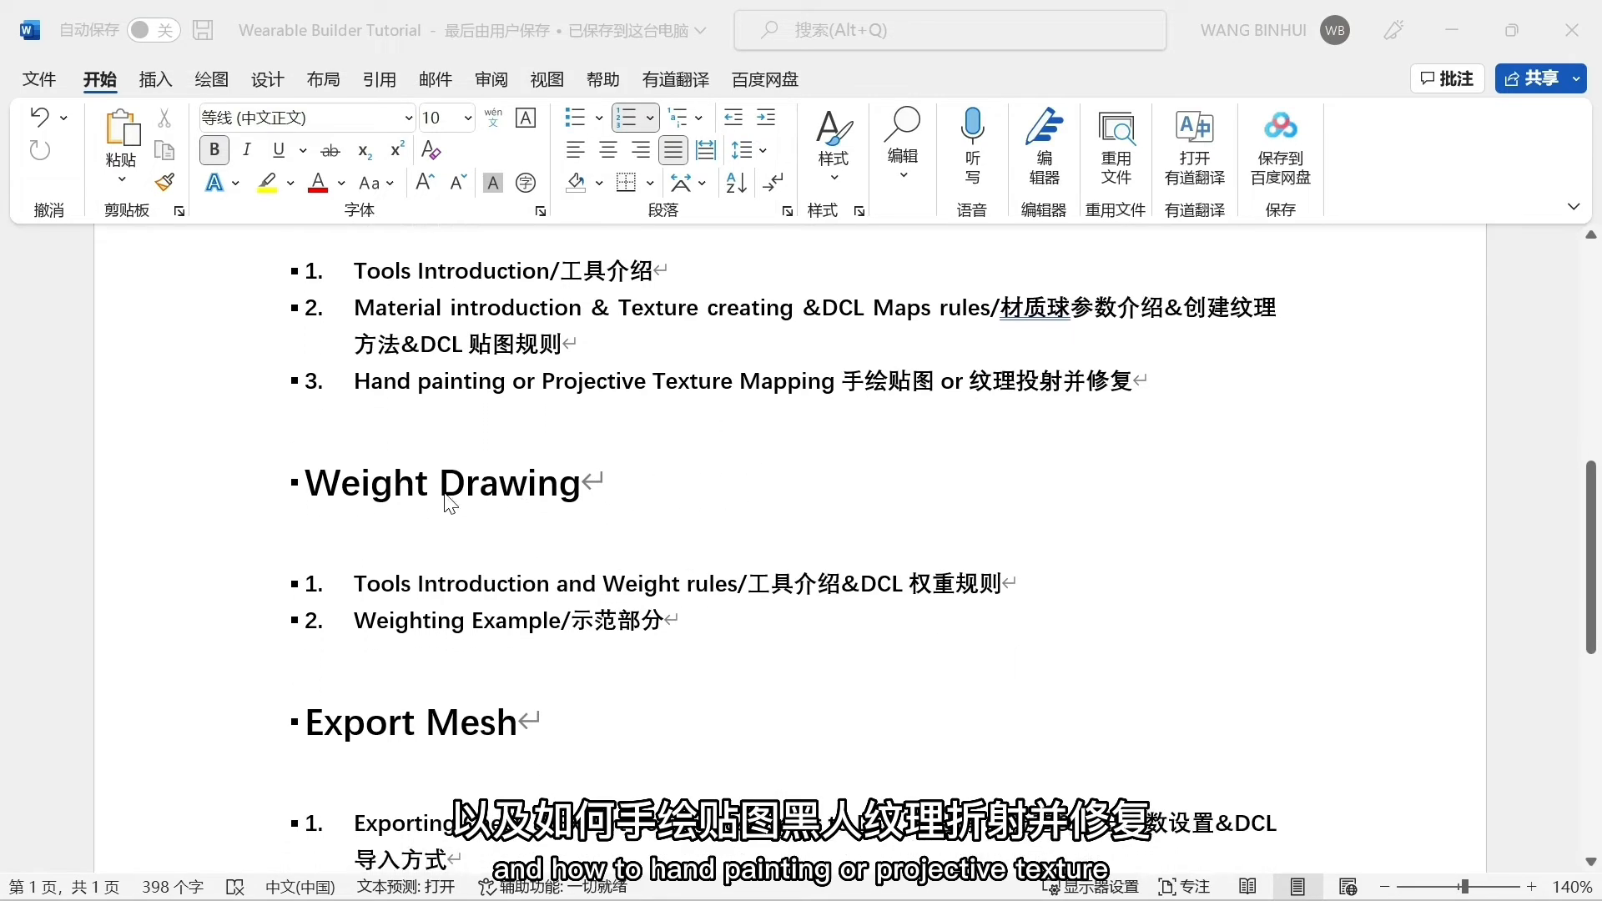
{"action": "scroll", "coordinate": [547, 509], "scroll_direction": "down", "scroll_amount": 2}
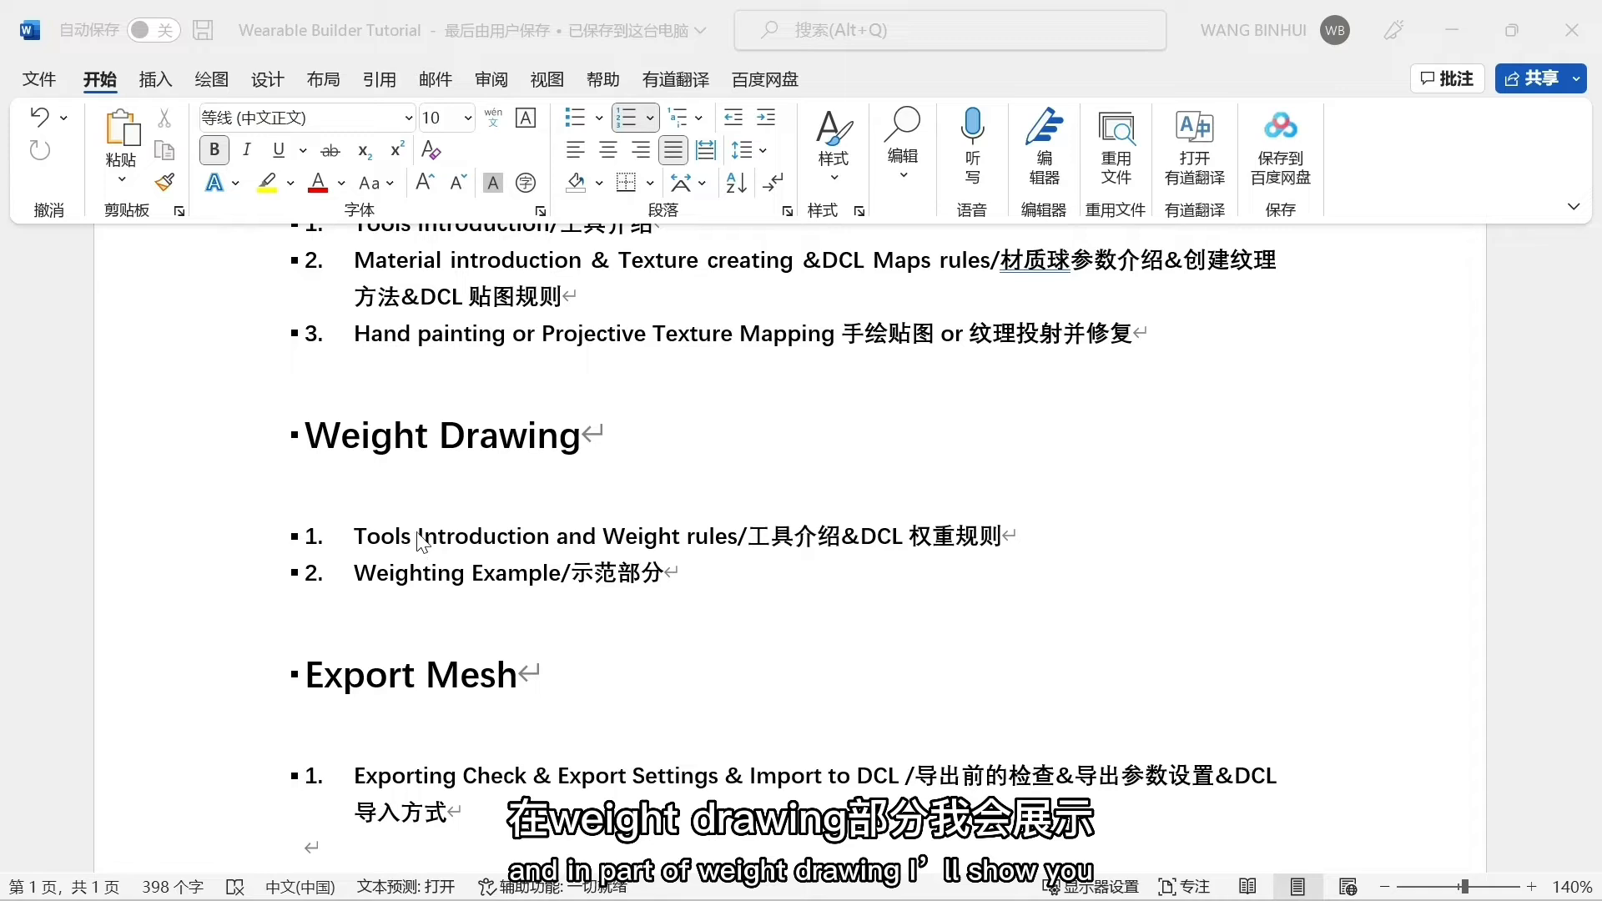
{"action": "scroll", "coordinate": [500, 538], "scroll_direction": "down", "scroll_amount": 1}
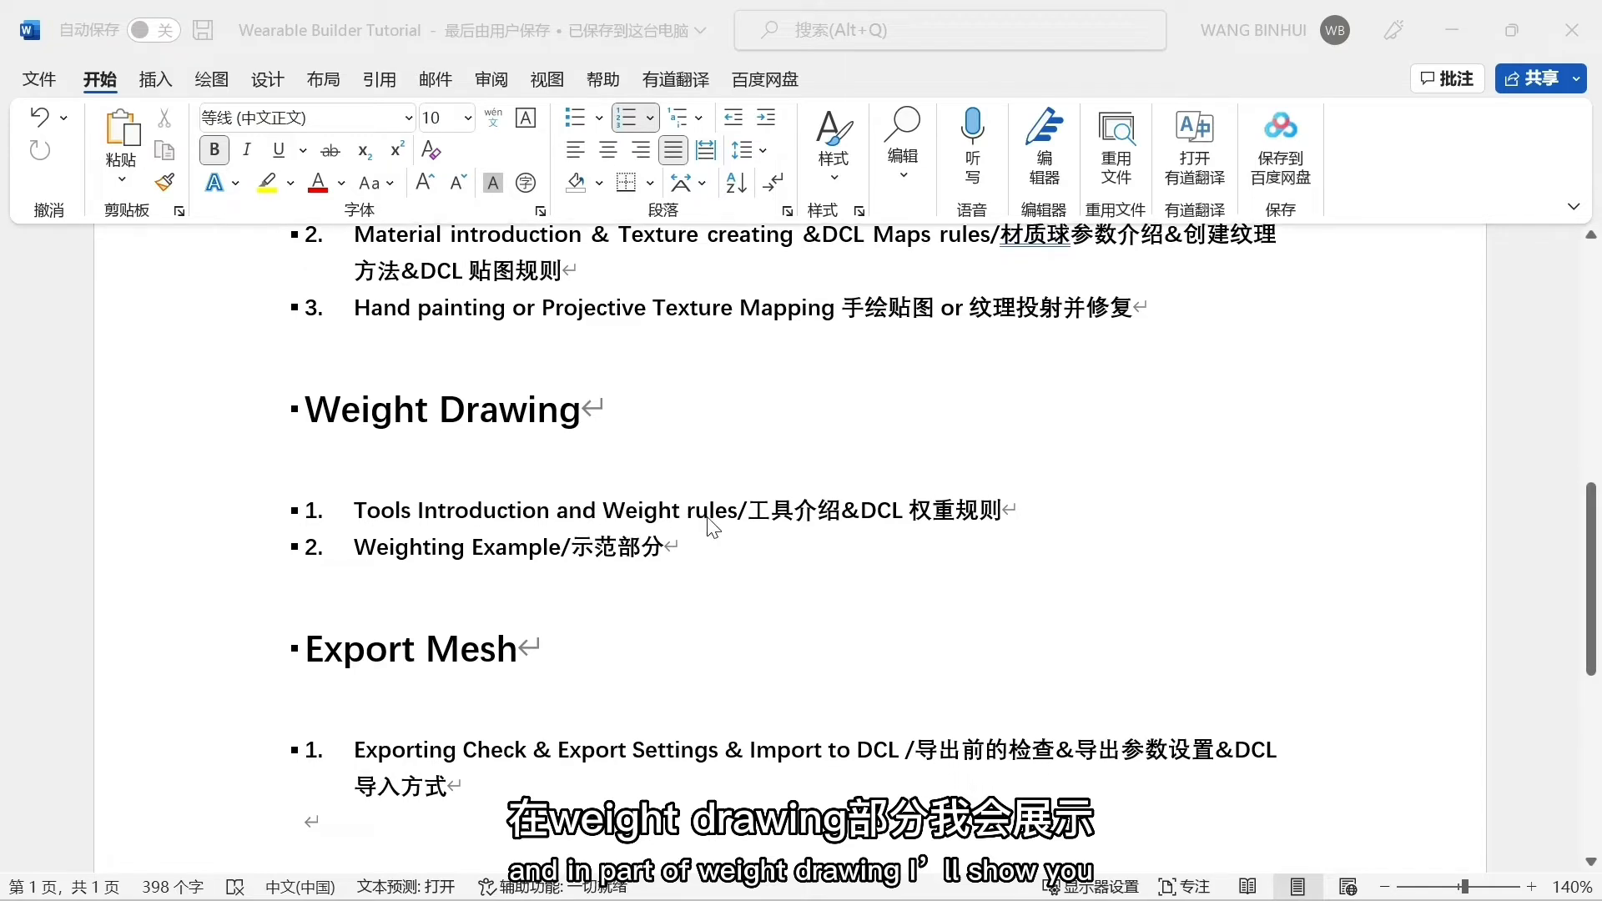
{"action": "scroll", "coordinate": [714, 526], "scroll_direction": "down", "scroll_amount": 1}
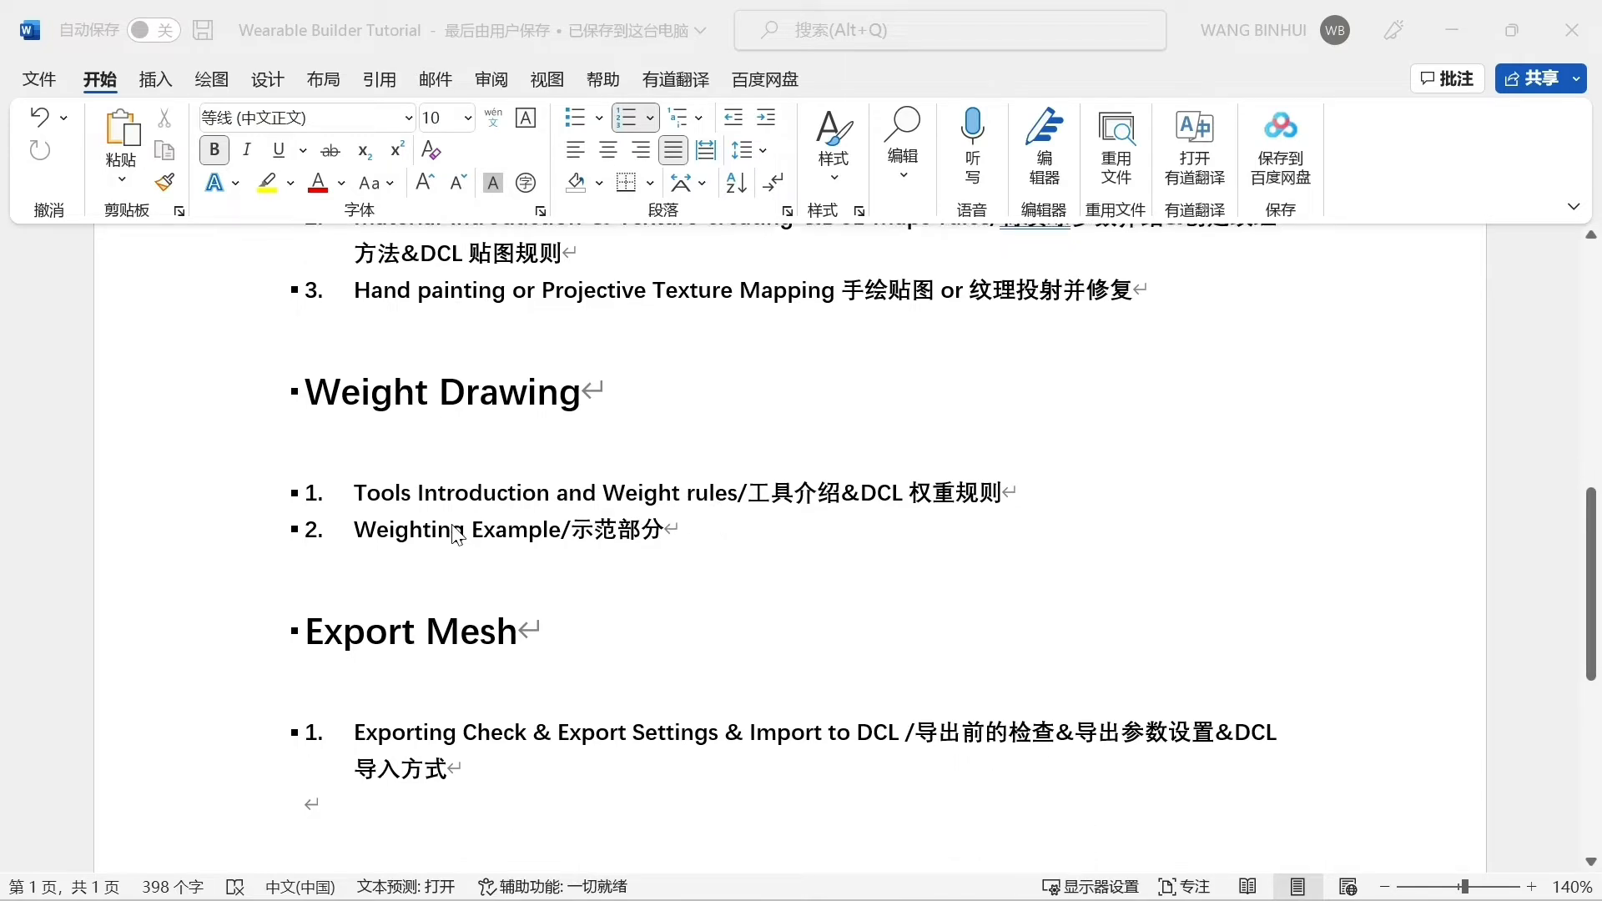
{"action": "scroll", "coordinate": [457, 535], "scroll_direction": "down", "scroll_amount": 2}
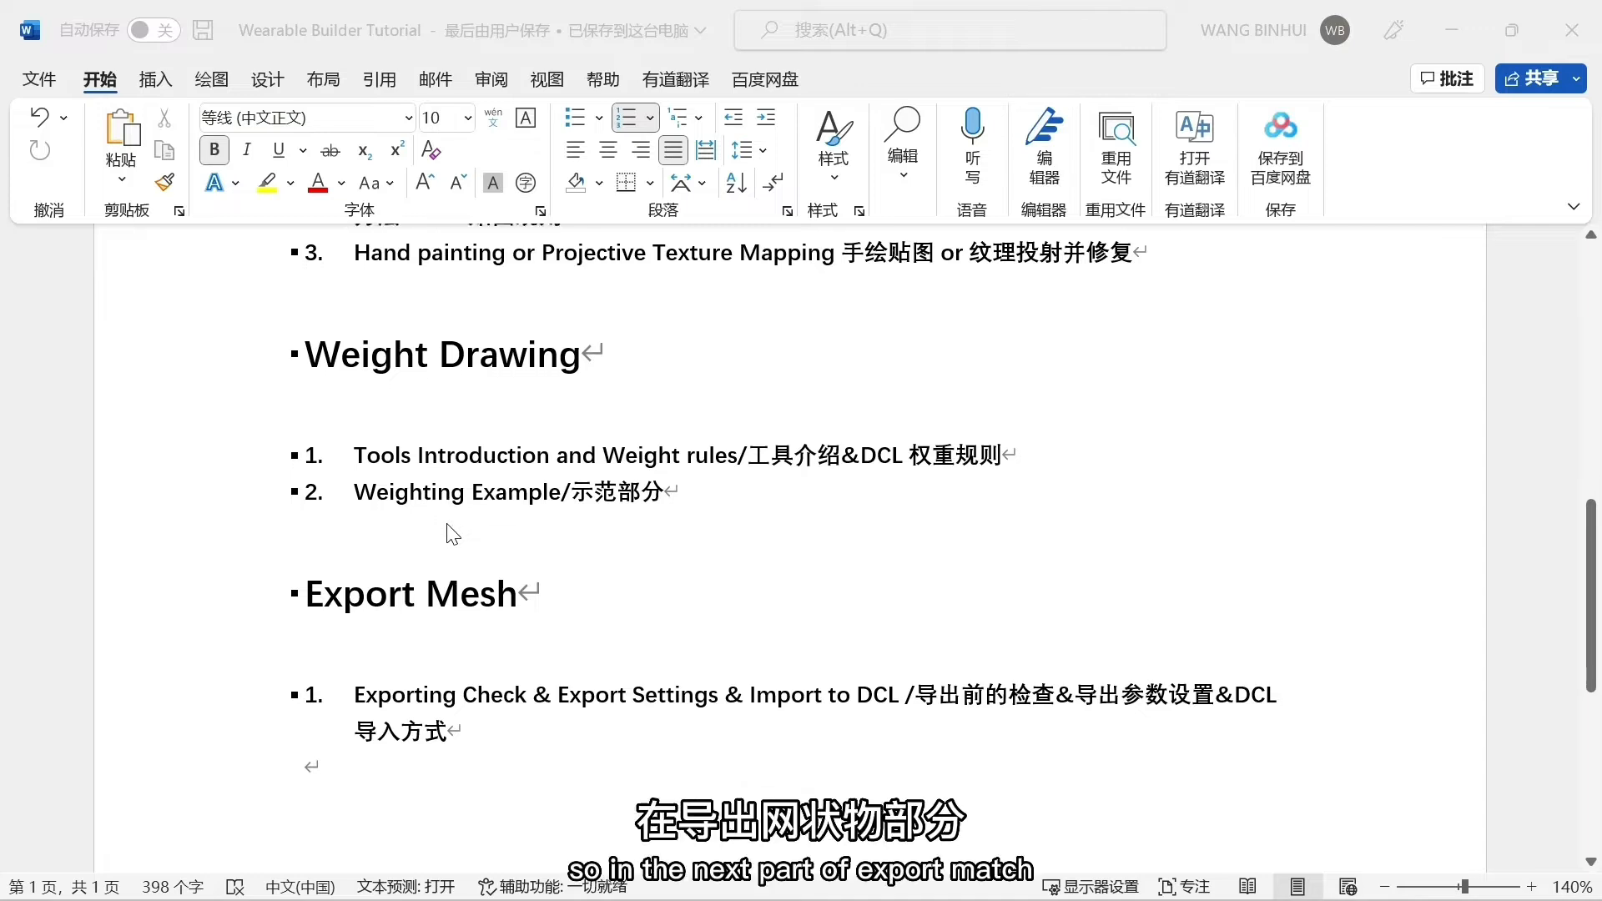
{"action": "scroll", "coordinate": [452, 535], "scroll_direction": "down", "scroll_amount": 1}
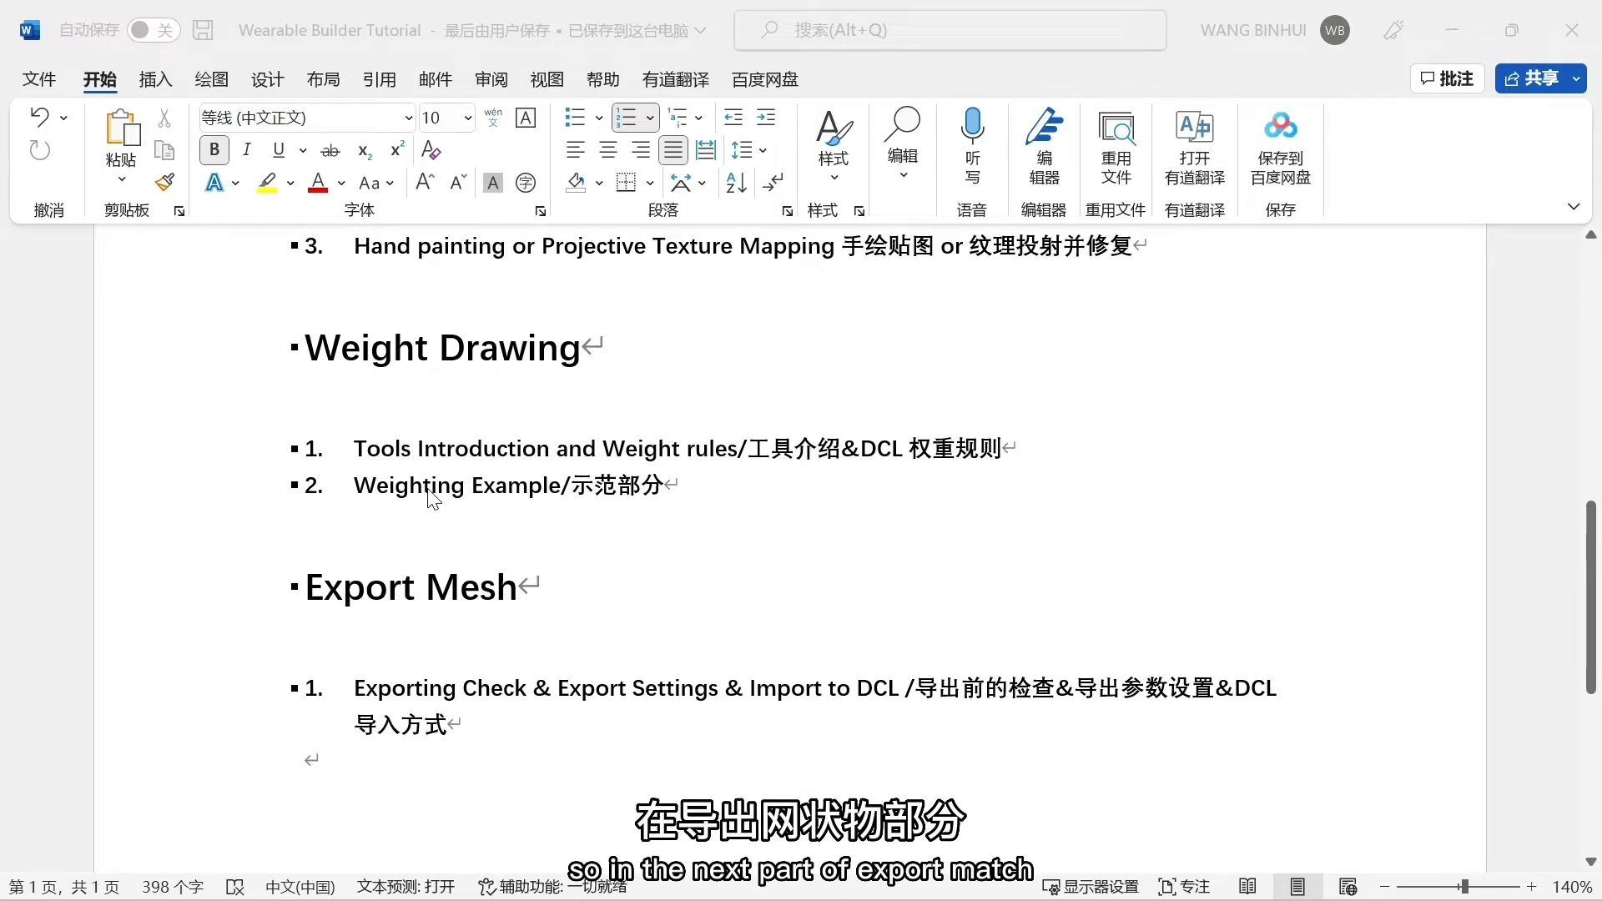
{"action": "scroll", "coordinate": [501, 501], "scroll_direction": "down", "scroll_amount": 2}
{"action": "scroll", "coordinate": [434, 522], "scroll_direction": "down", "scroll_amount": 1}
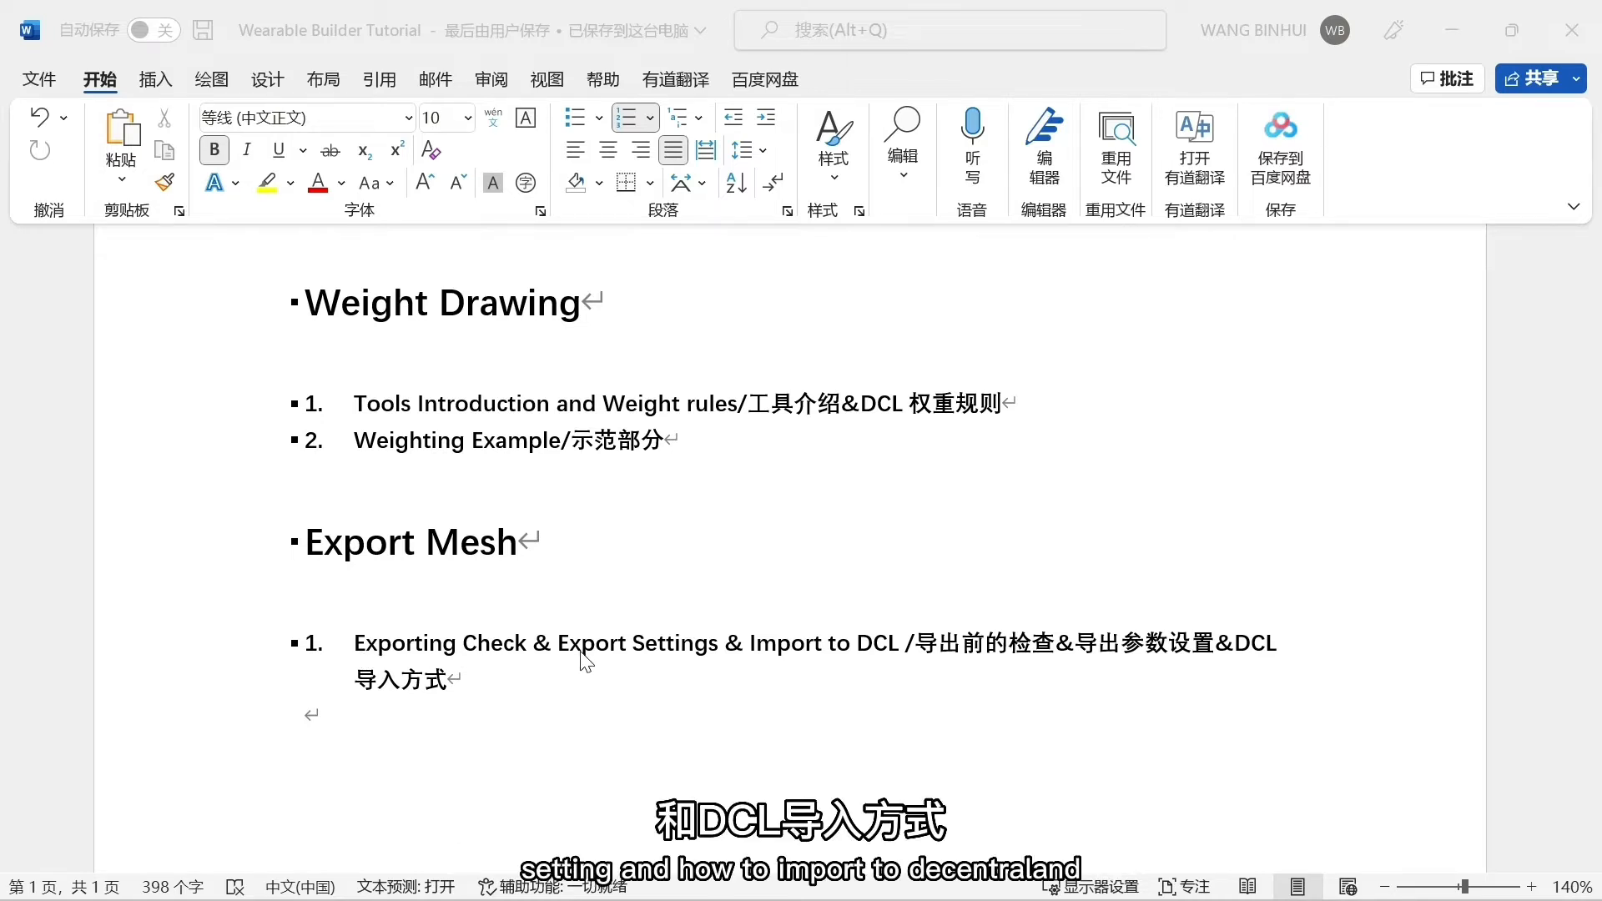
{"action": "scroll", "coordinate": [712, 648], "scroll_direction": "down", "scroll_amount": 1}
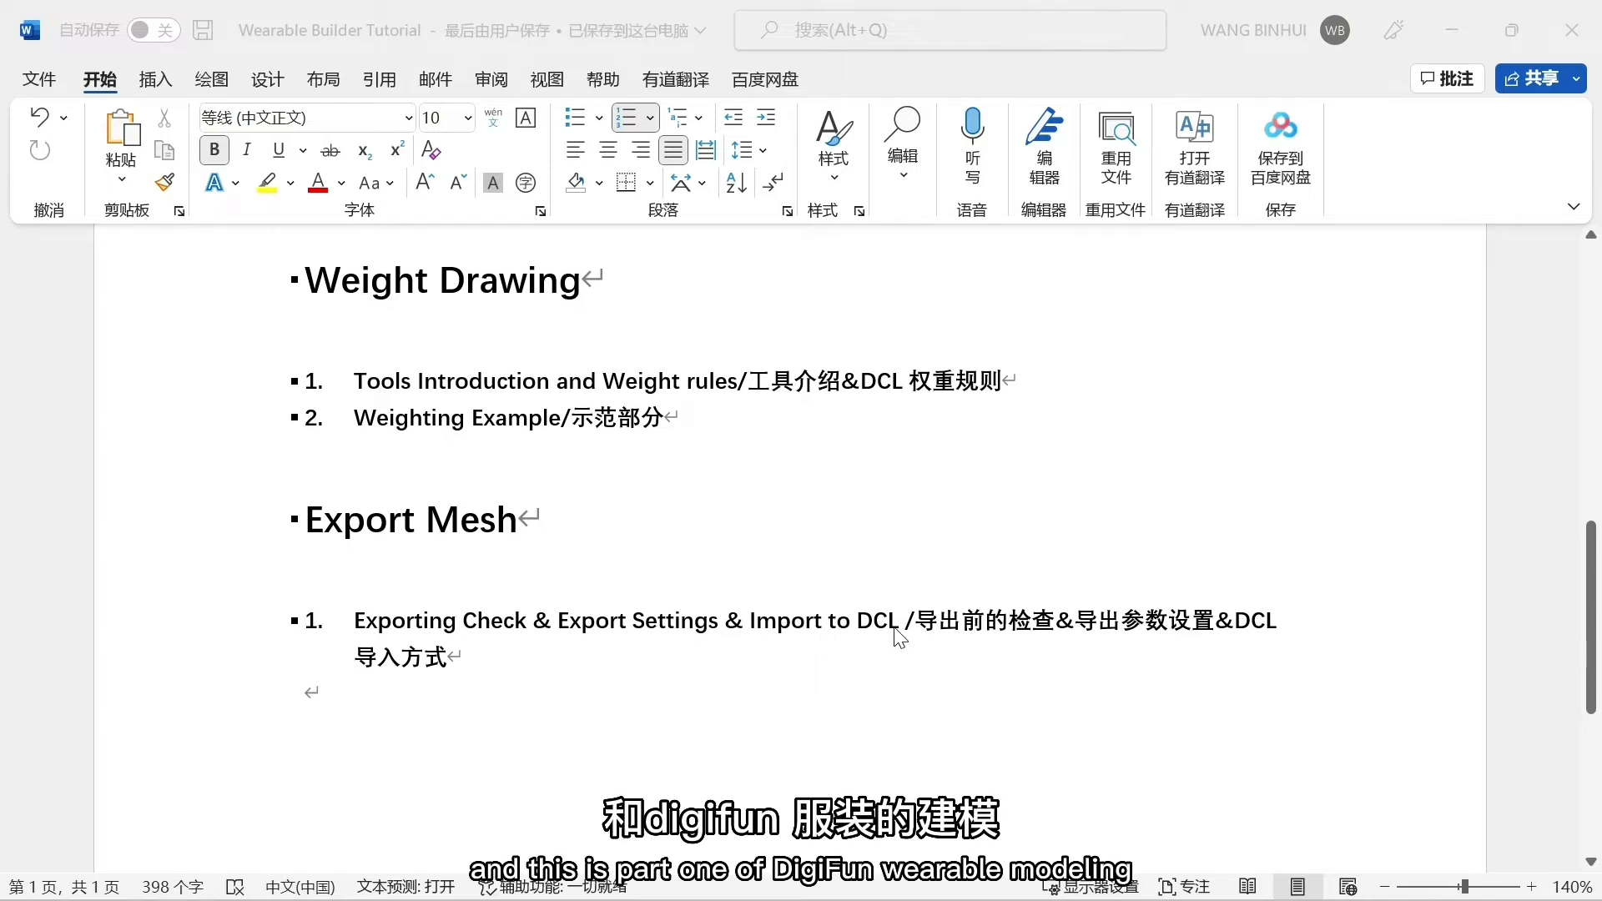
{"action": "scroll", "coordinate": [893, 637], "scroll_direction": "up", "scroll_amount": 10}
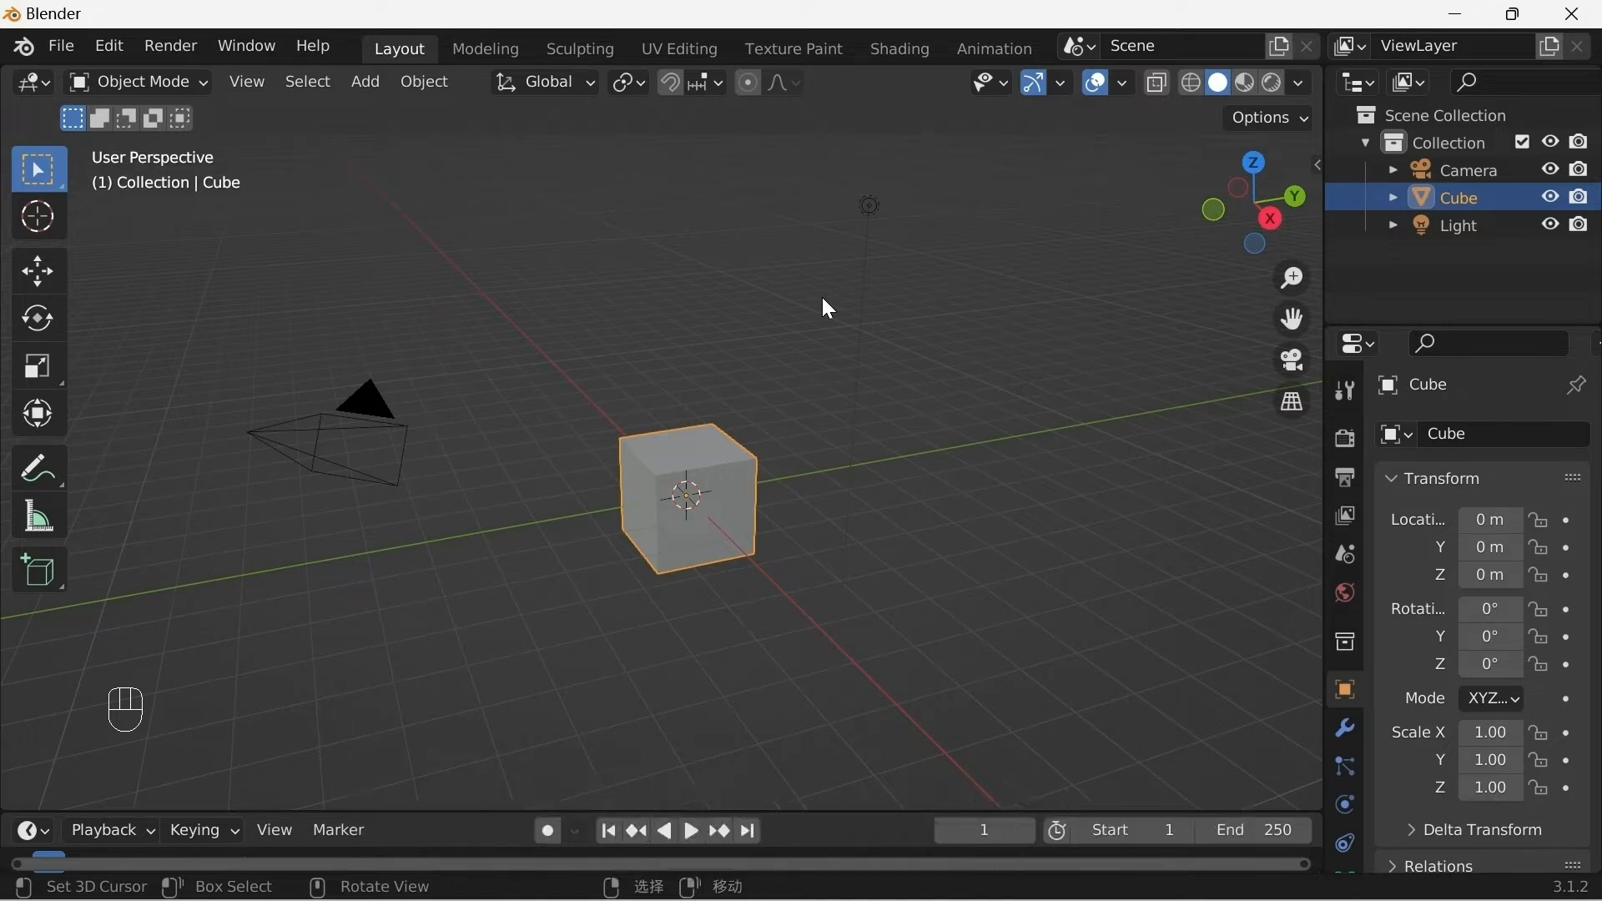
Step: In Blender, open the Preferences window and show the Interface settings
{"action": "left_click", "coordinate": [101, 52]}
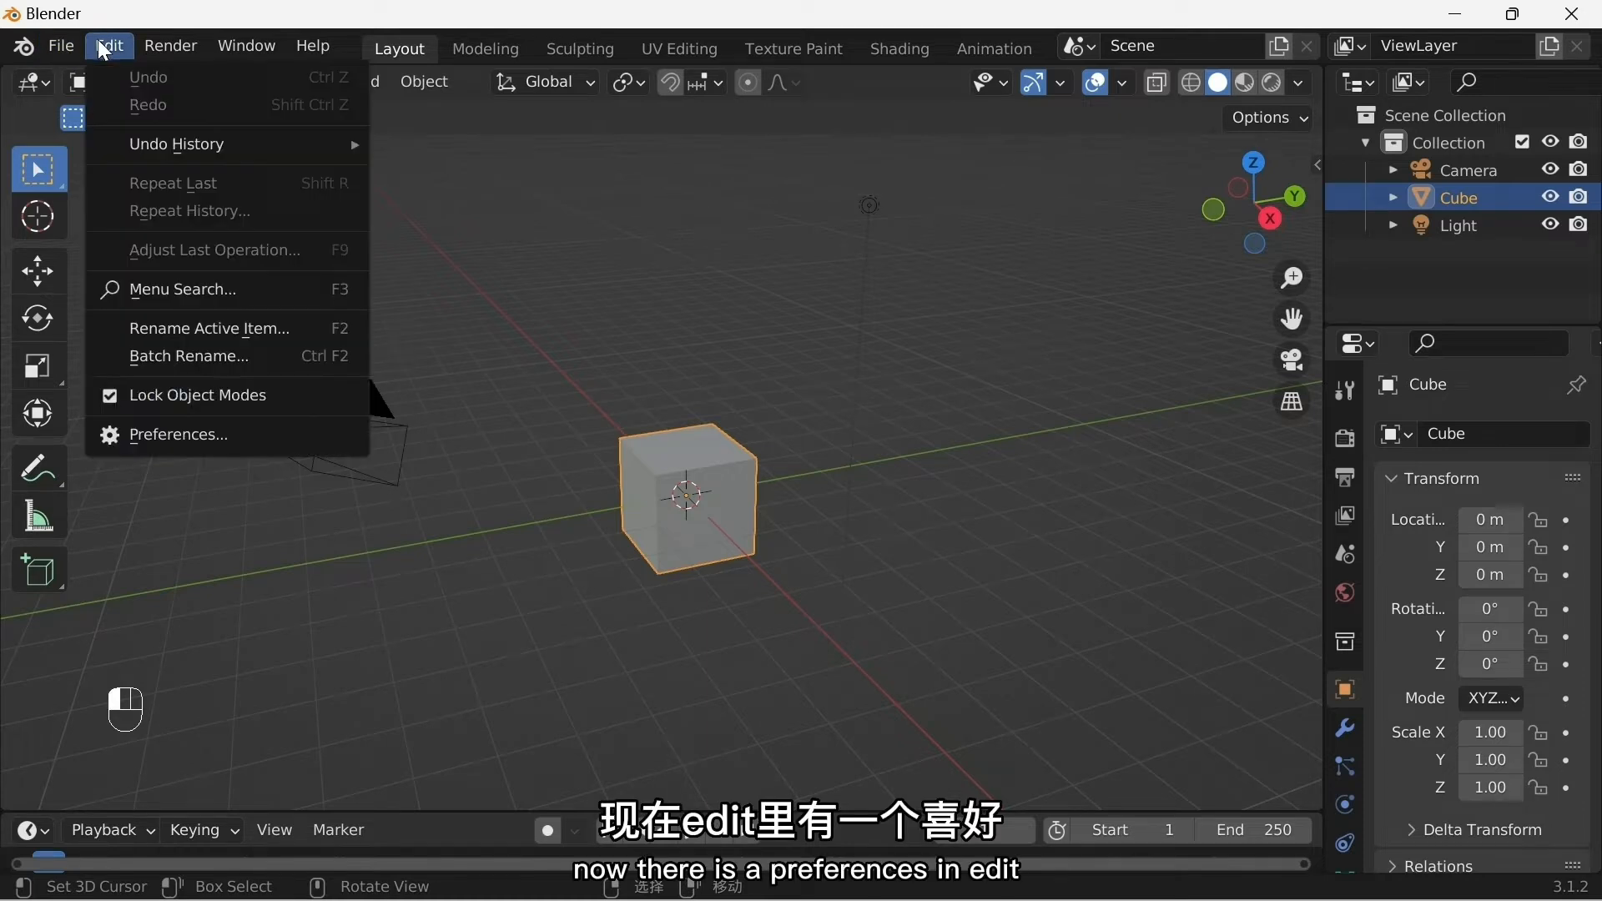
{"action": "left_click", "coordinate": [273, 435]}
{"action": "left_click_drag", "start_coordinate": [498, 71], "coordinate": [759, 101]}
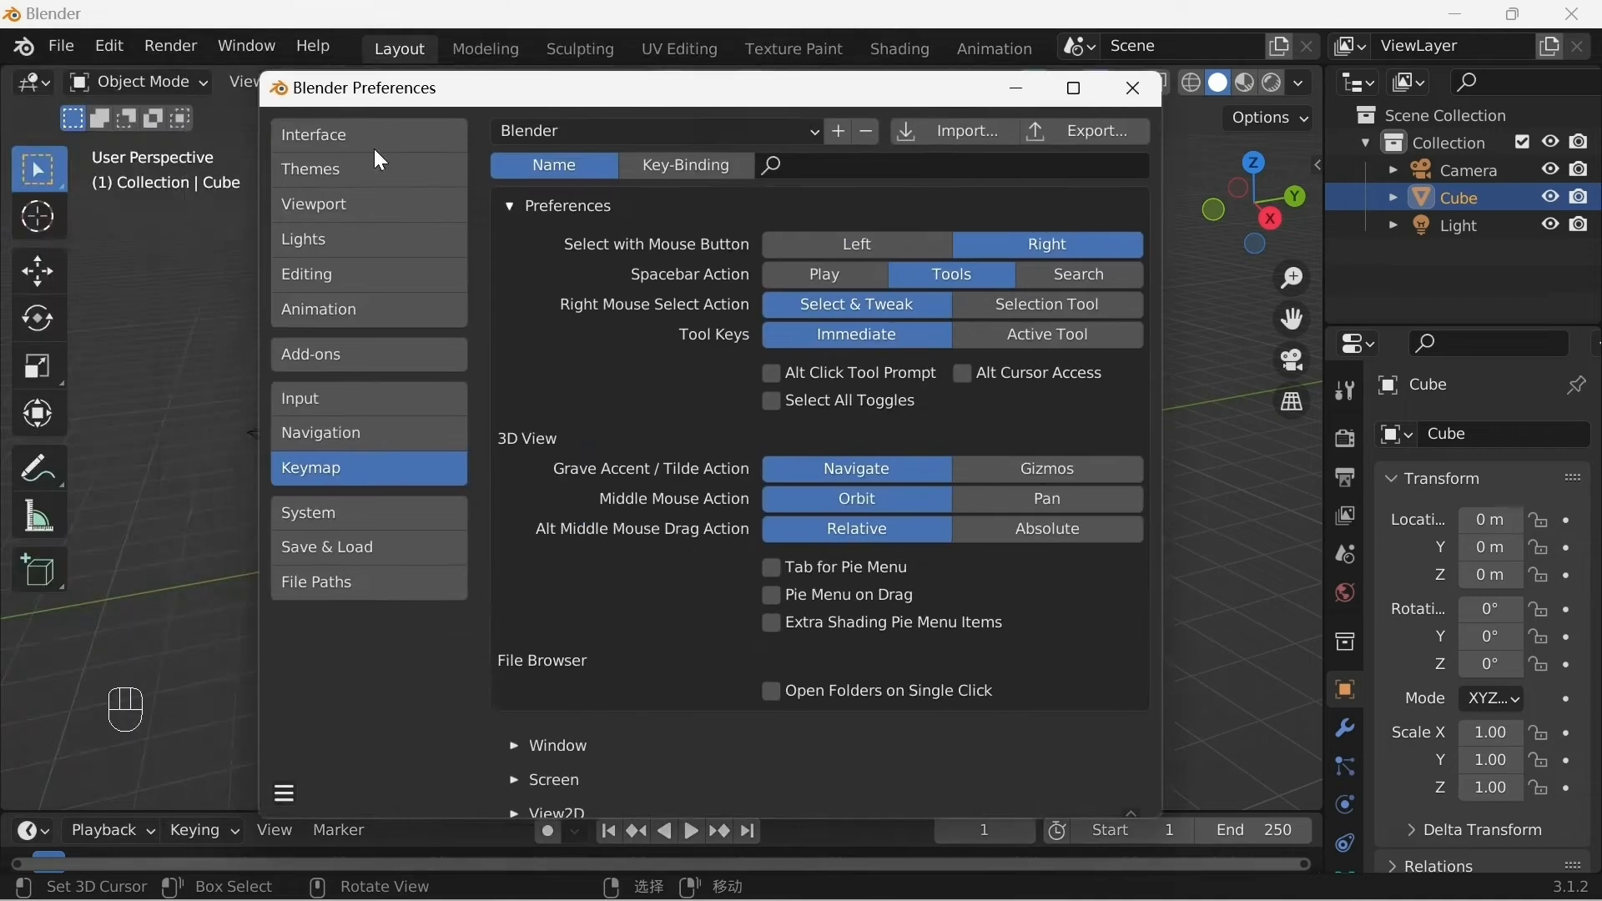
{"action": "left_click", "coordinate": [372, 142]}
{"action": "left_click_drag", "start_coordinate": [609, 87], "coordinate": [505, 77]}
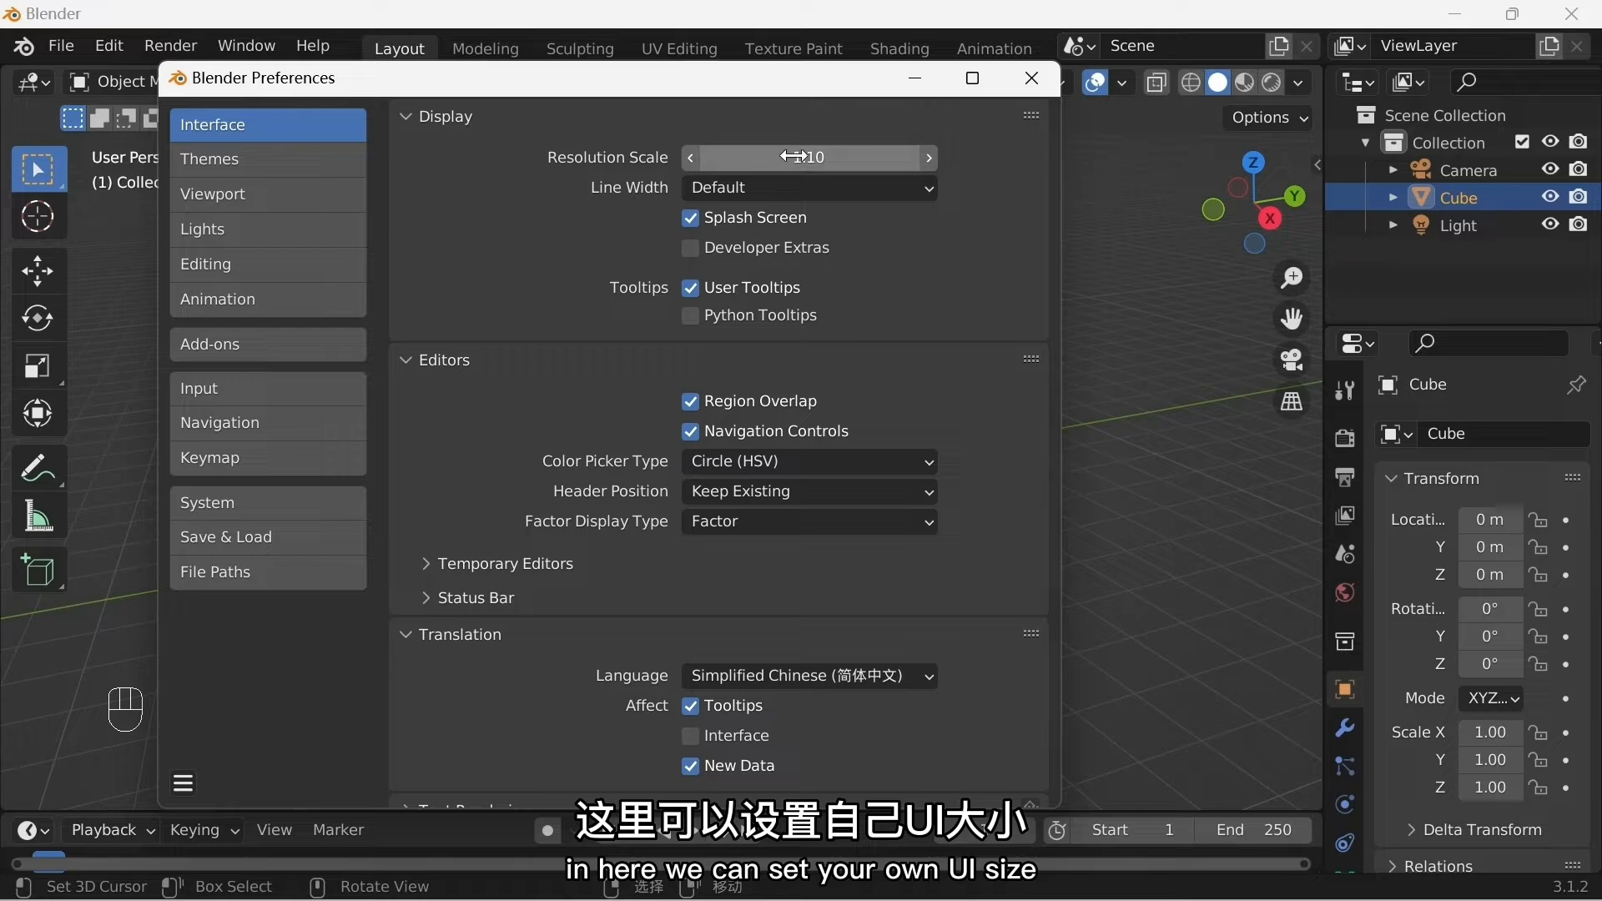
Step: Try a resolution scale of 1 for the interface
{"action": "left_click", "coordinate": [869, 154]}
{"action": "type", "text": "1"}
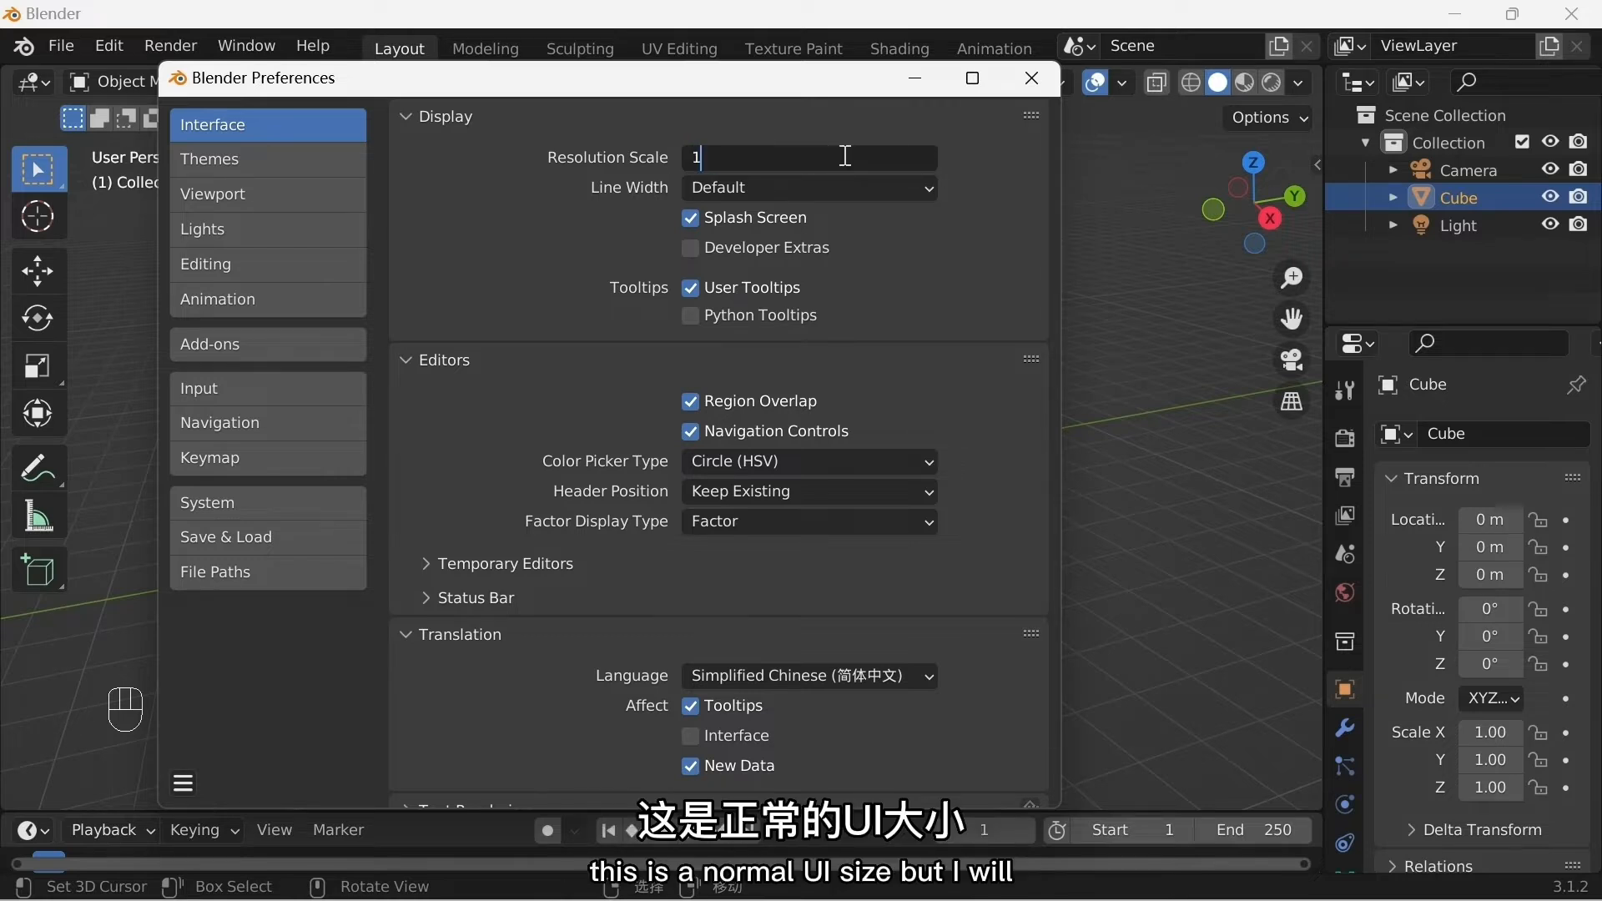
{"action": "key", "text": "Return"}
Step: Set the interface resolution scale to 1.1
{"action": "left_click_drag", "start_coordinate": [858, 88], "coordinate": [878, 132]}
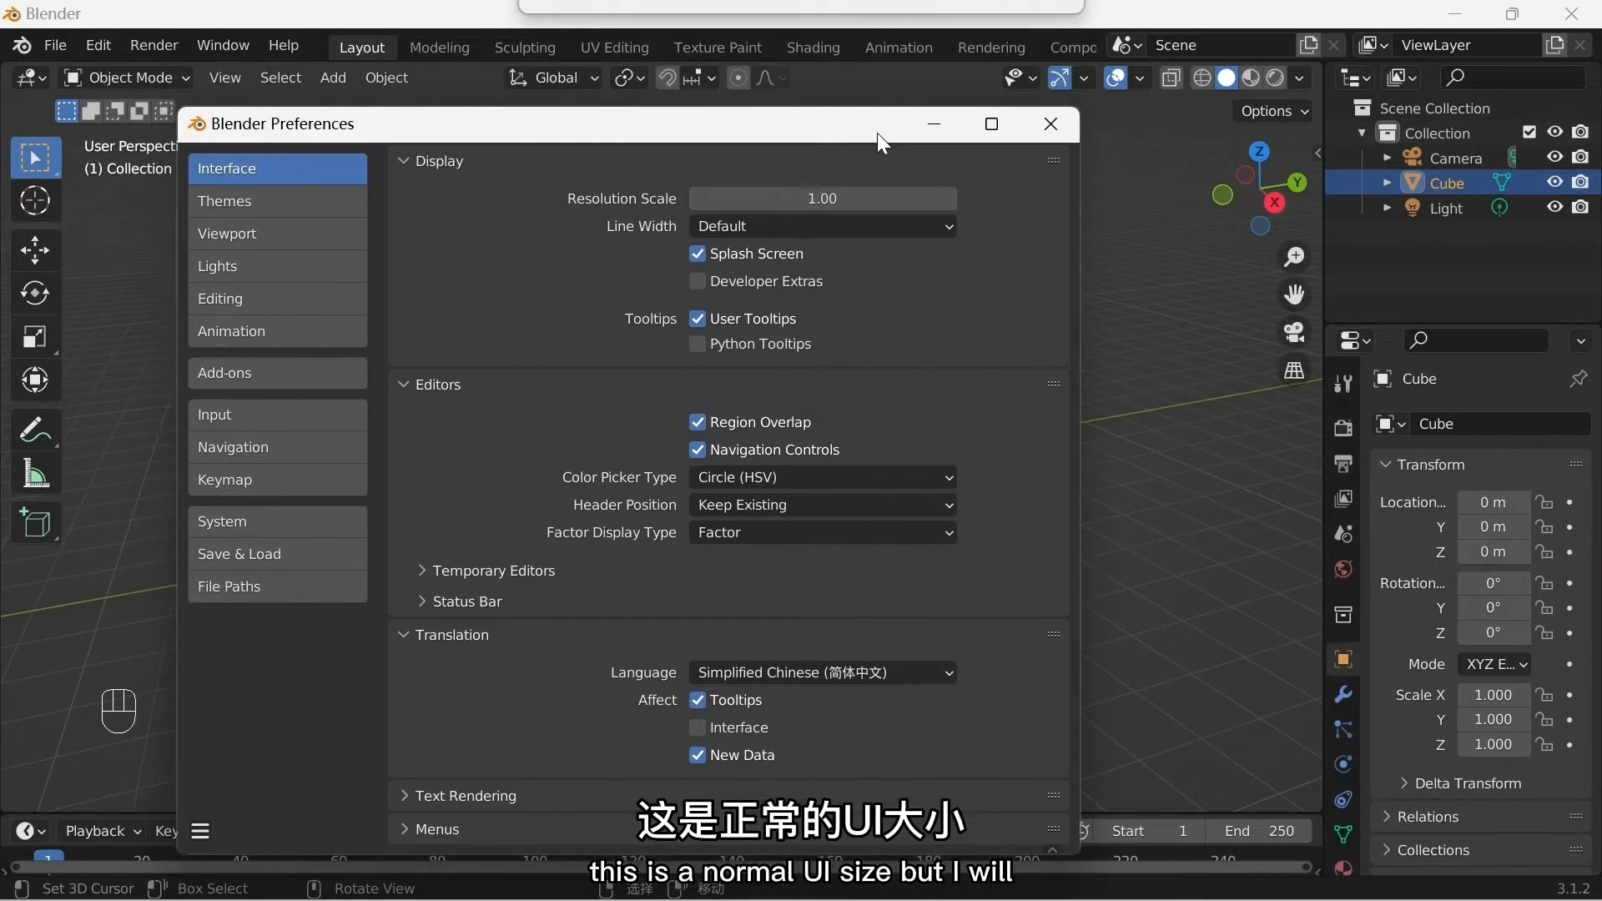
{"action": "left_click", "coordinate": [810, 187]}
{"action": "type", "text": "1.1"}
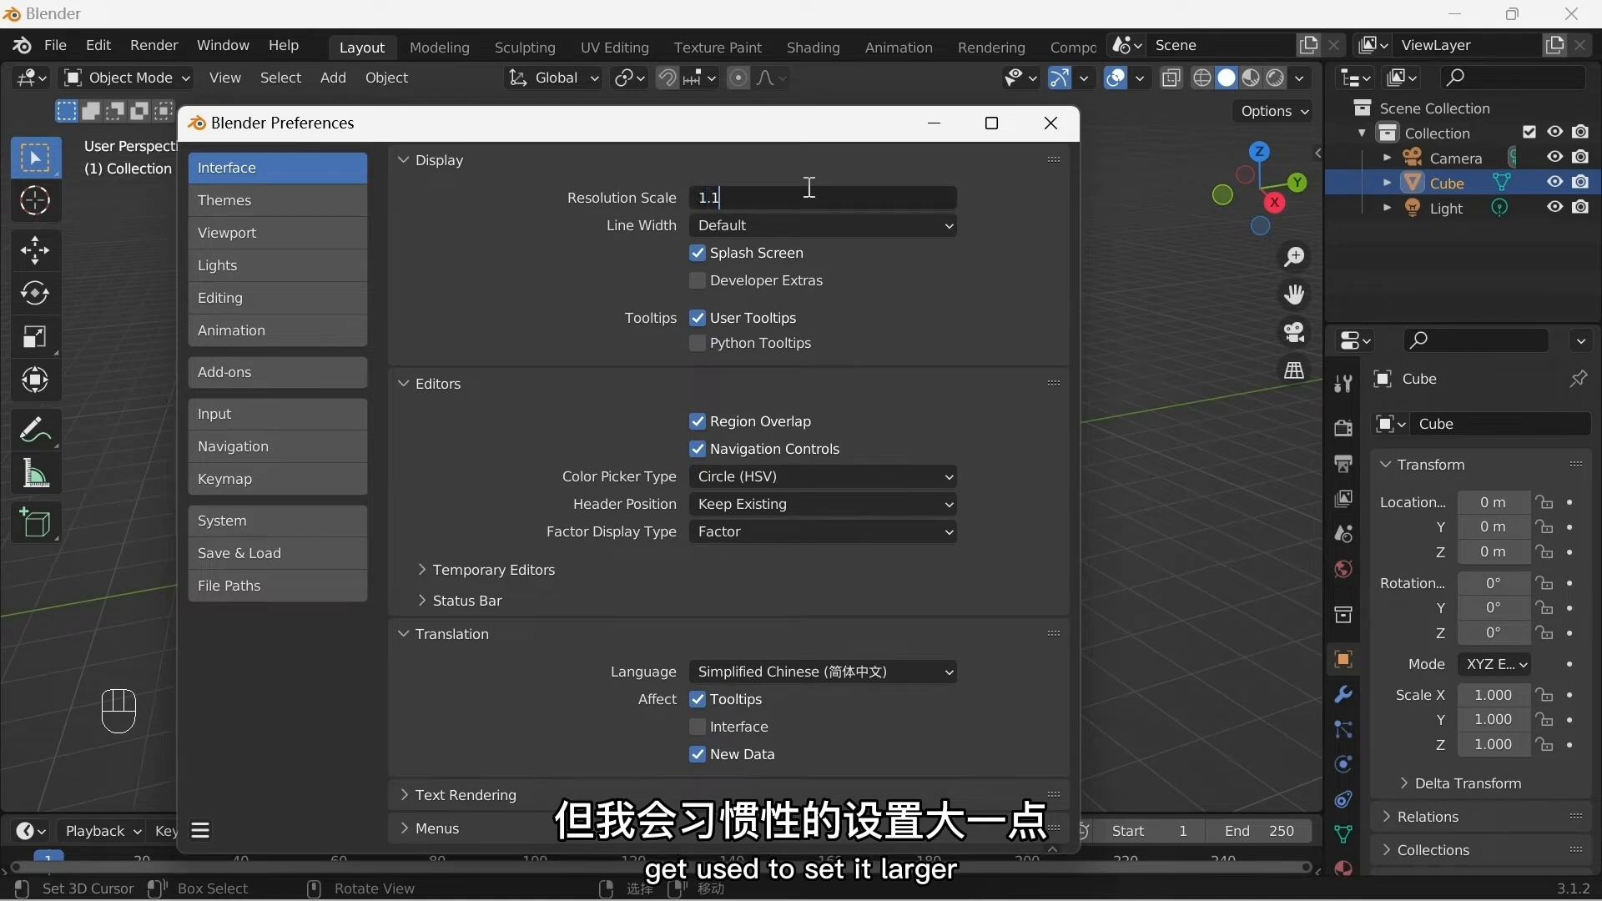
{"action": "key", "text": "Return"}
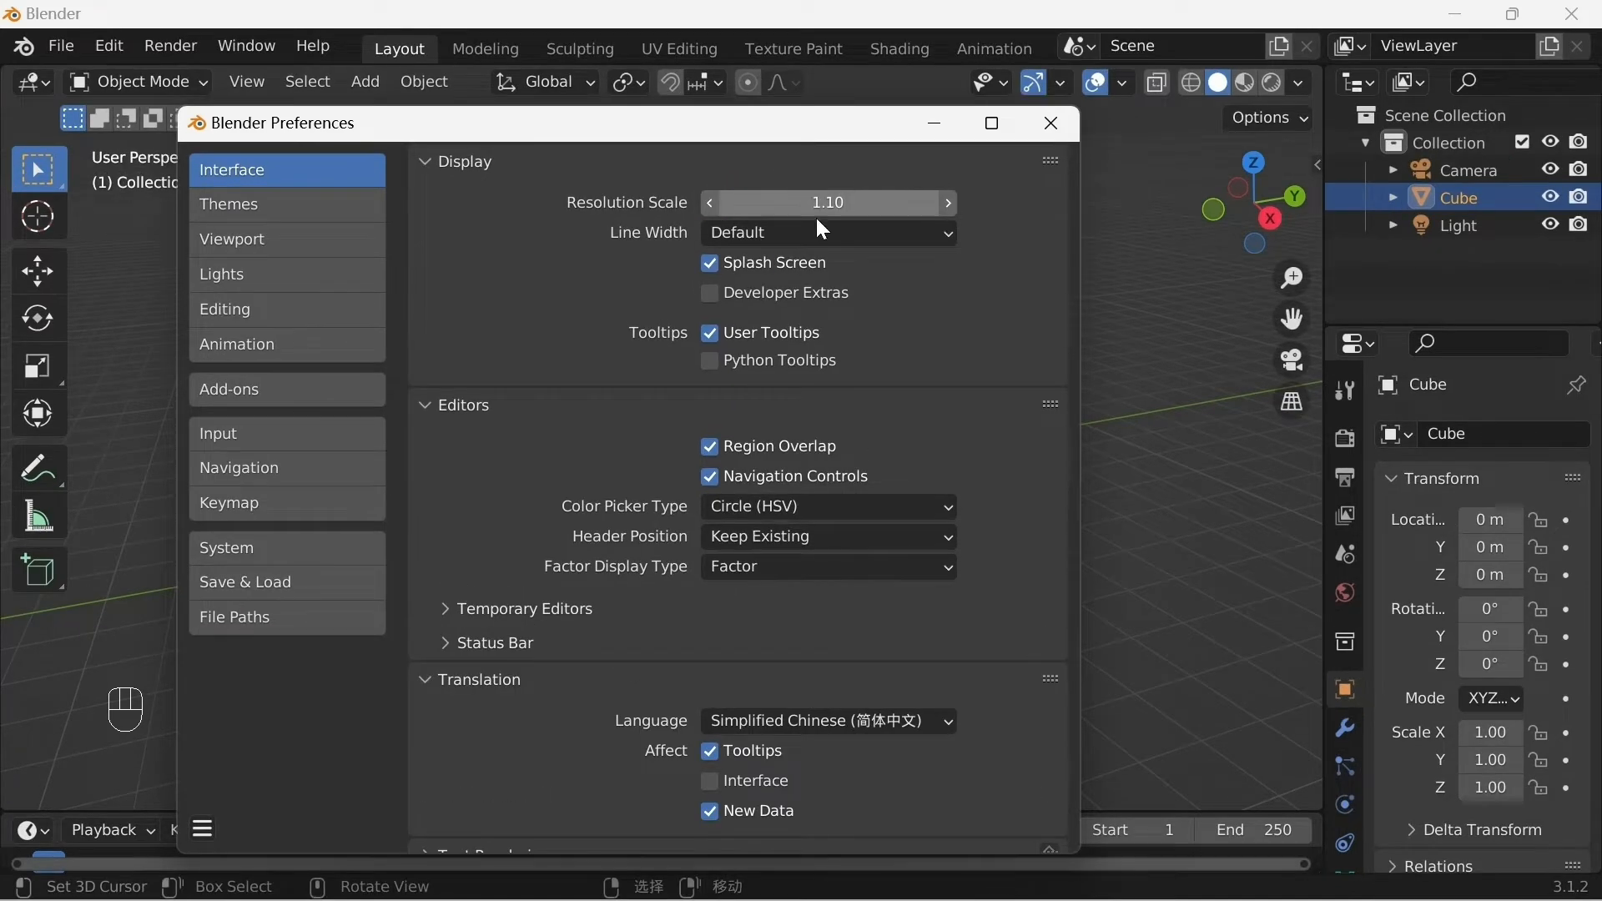
Step: Set the interface translation language to English
{"action": "left_click_drag", "start_coordinate": [769, 117], "coordinate": [765, 70]}
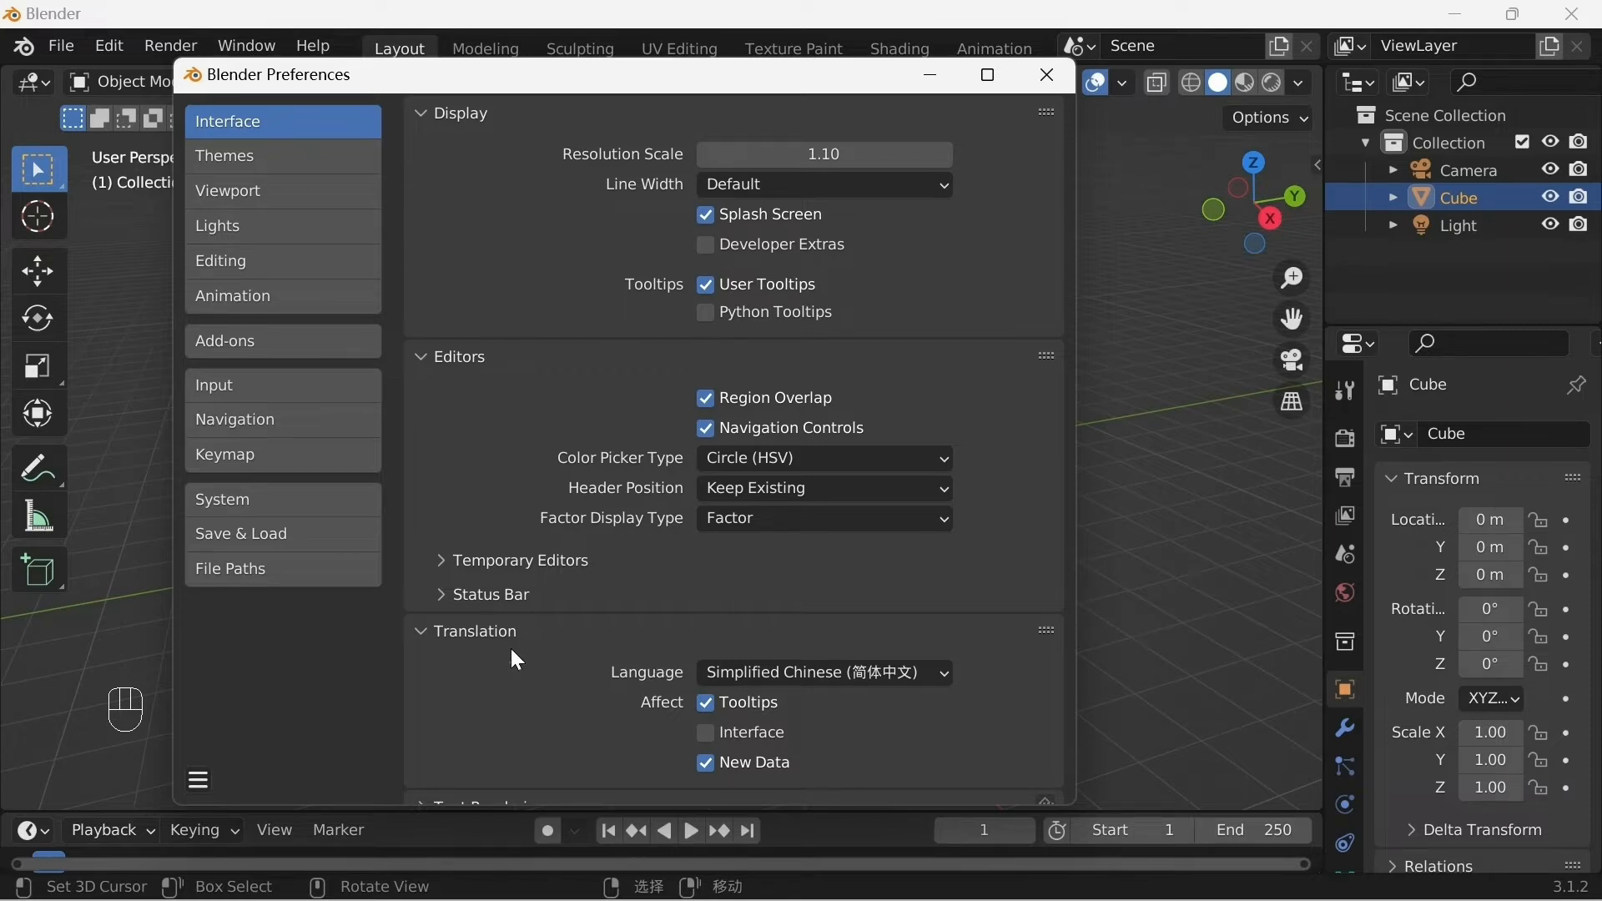
{"action": "left_click", "coordinate": [788, 669]}
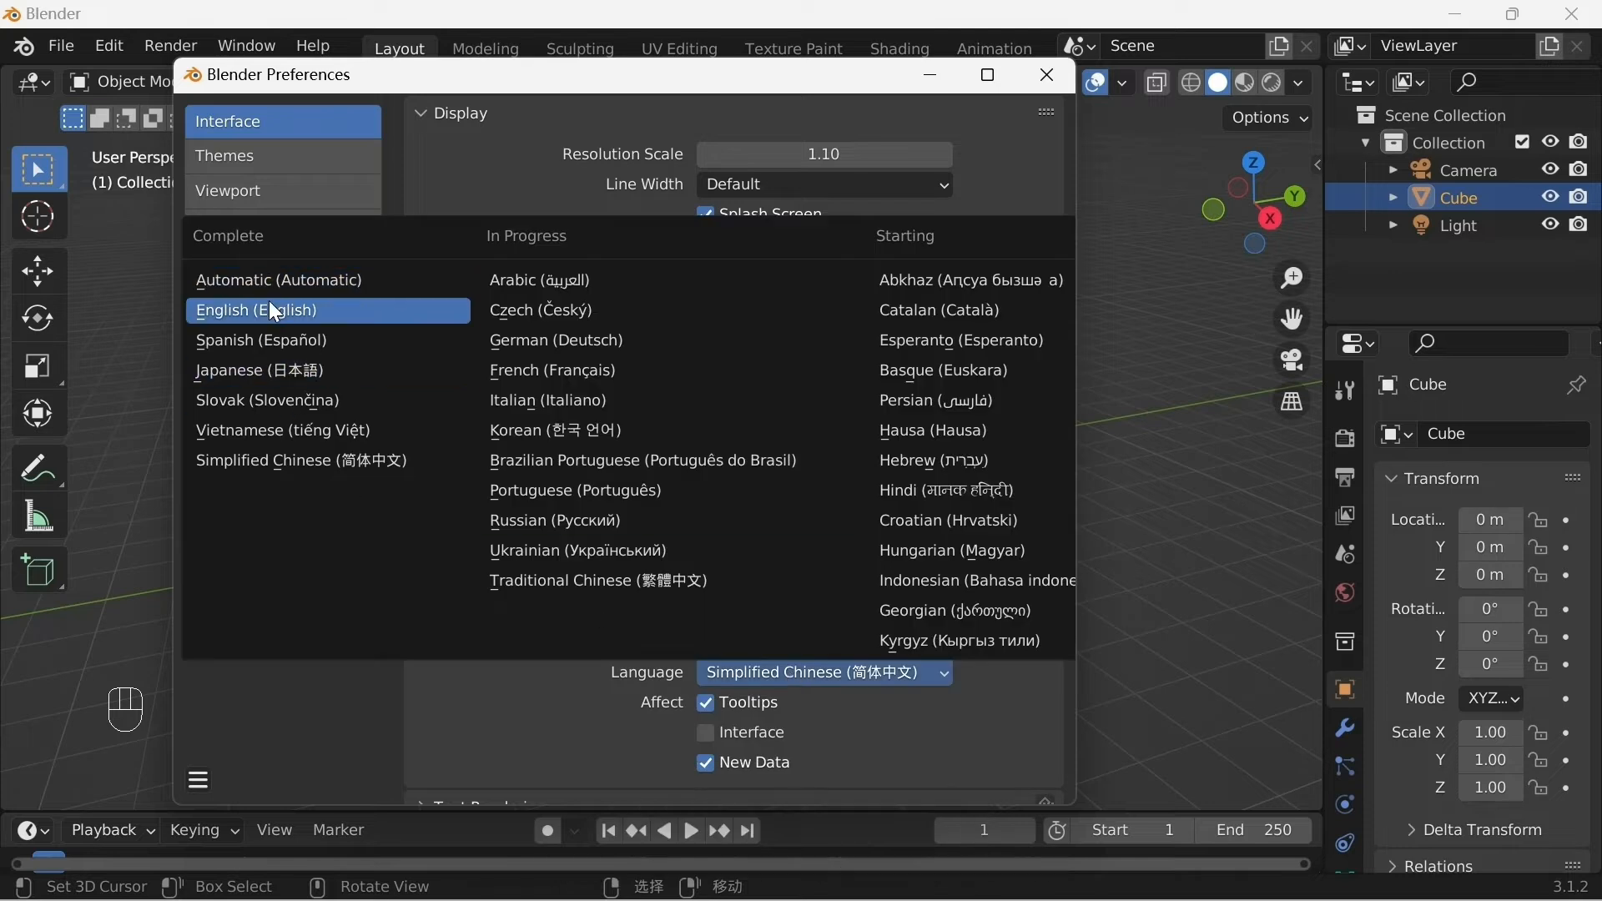
{"action": "left_click", "coordinate": [269, 302]}
Step: Try Korean and Simplified Chinese as the interface language, and return to English
{"action": "left_click", "coordinate": [776, 672]}
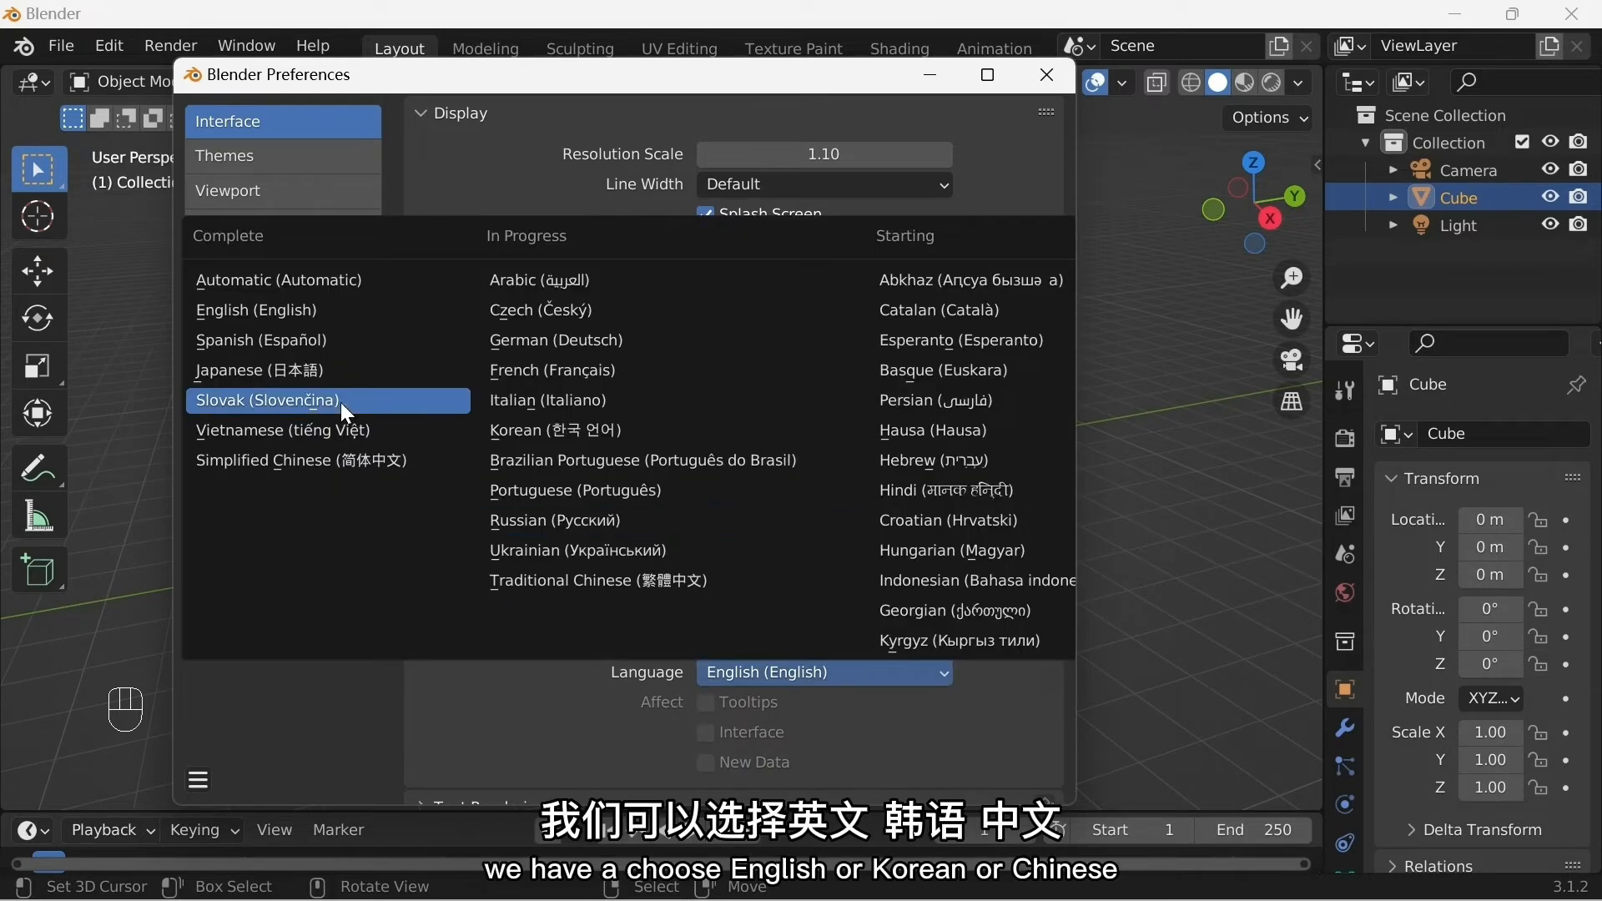
{"action": "left_click", "coordinate": [552, 430]}
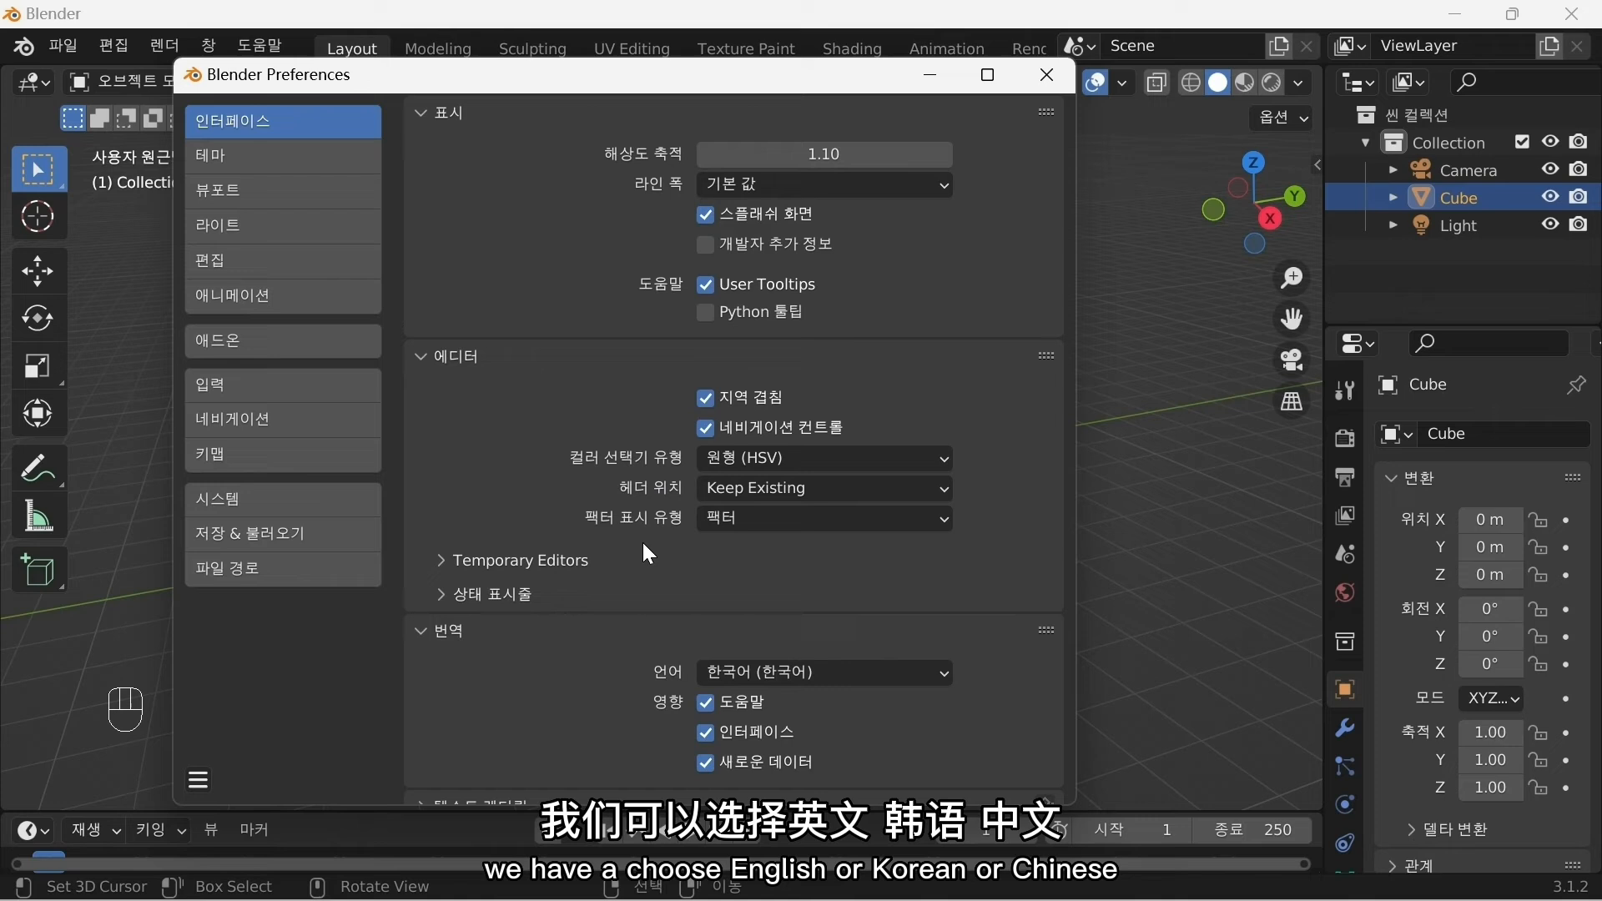
{"action": "left_click", "coordinate": [810, 680]}
{"action": "left_click", "coordinate": [283, 459]}
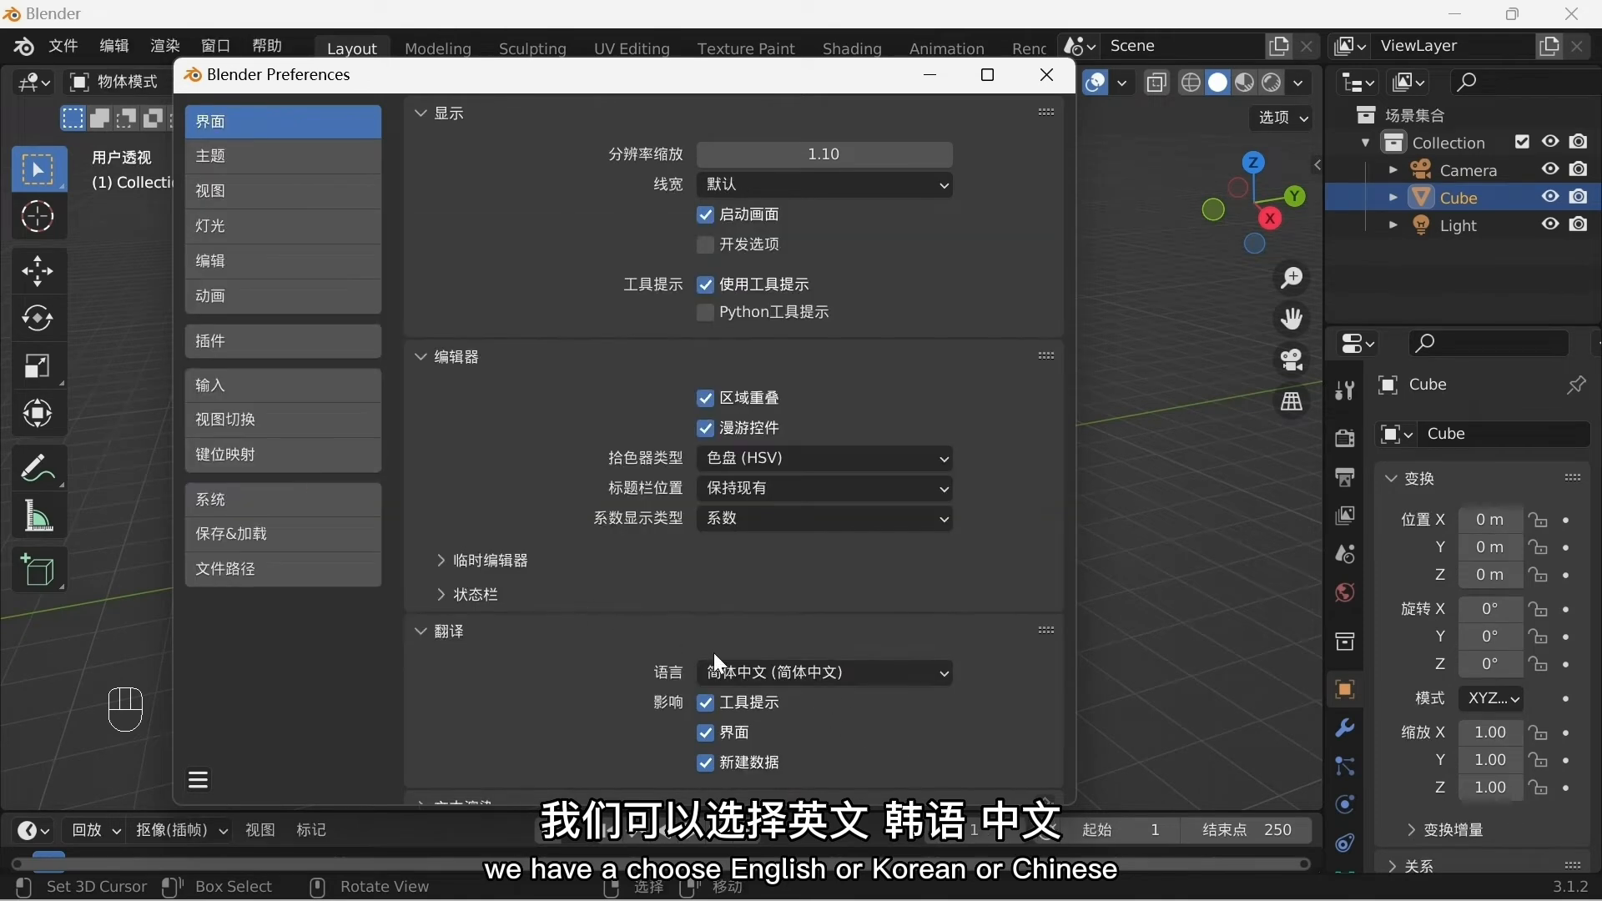
{"action": "left_click", "coordinate": [743, 669]}
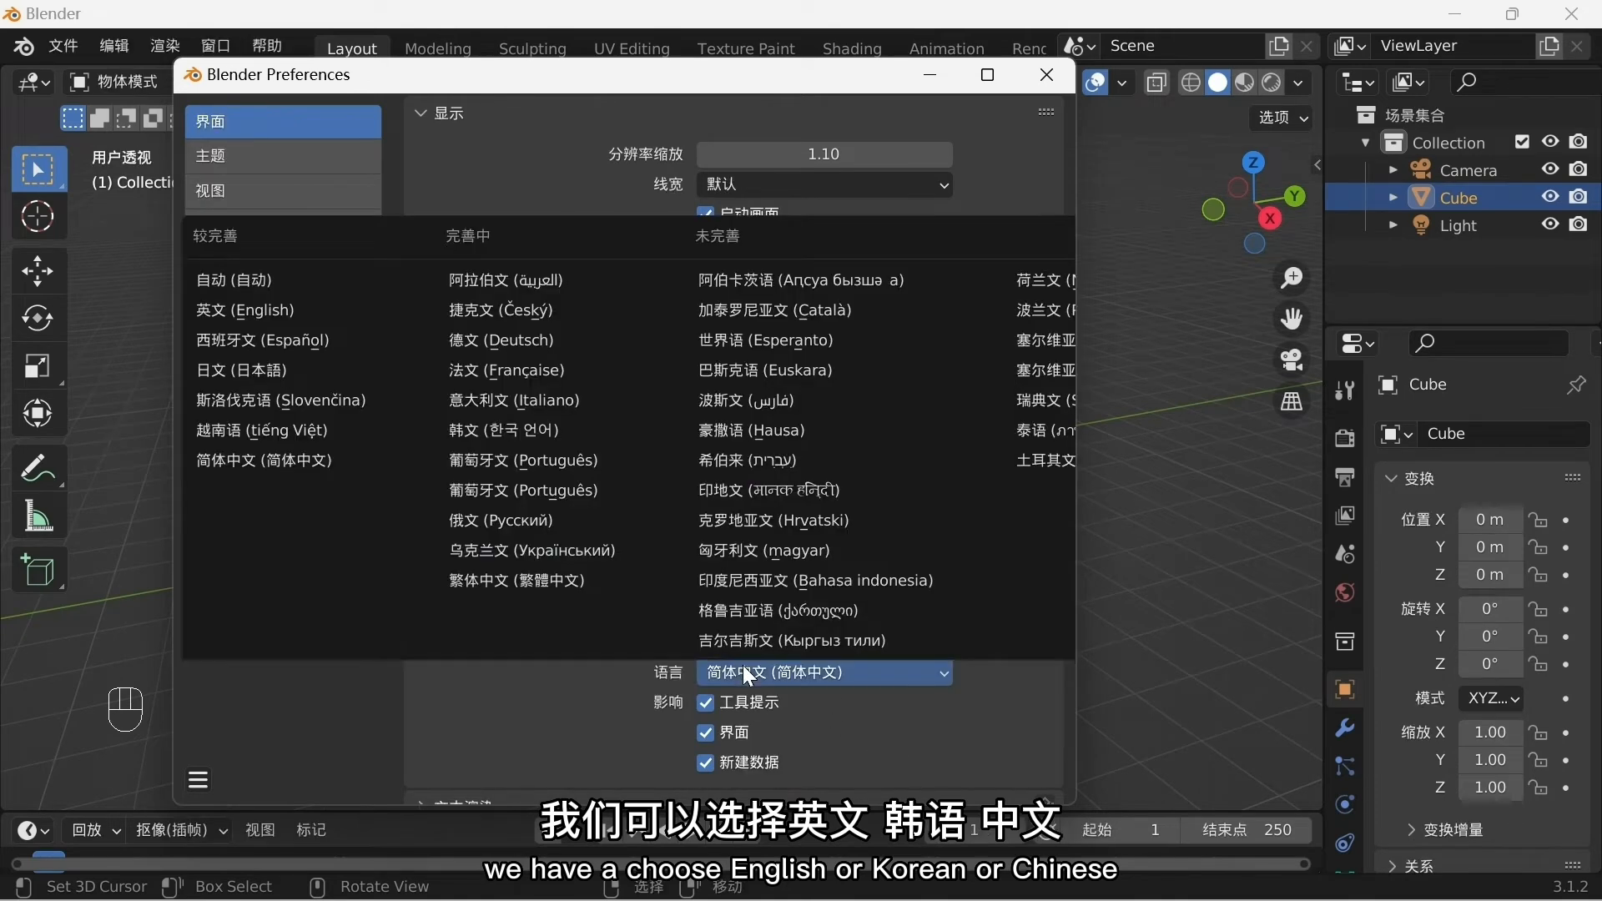
{"action": "left_click", "coordinate": [278, 314]}
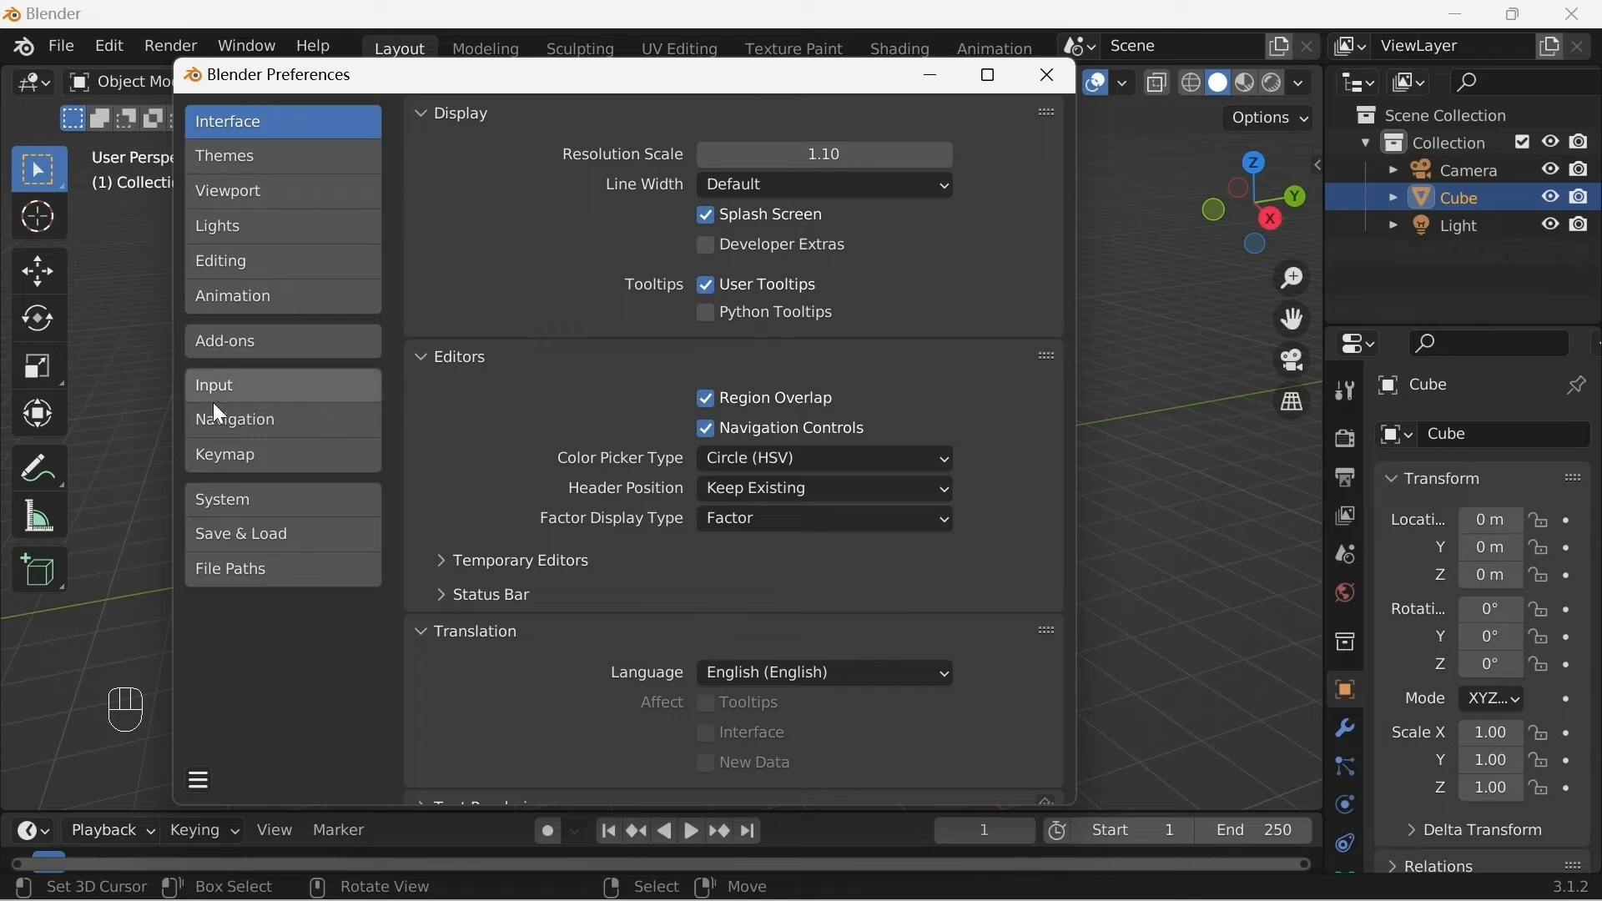
Step: Review the Input and Navigation preferences, including numpad emulation and the orbit and zoom settings
{"action": "left_click", "coordinate": [267, 386]}
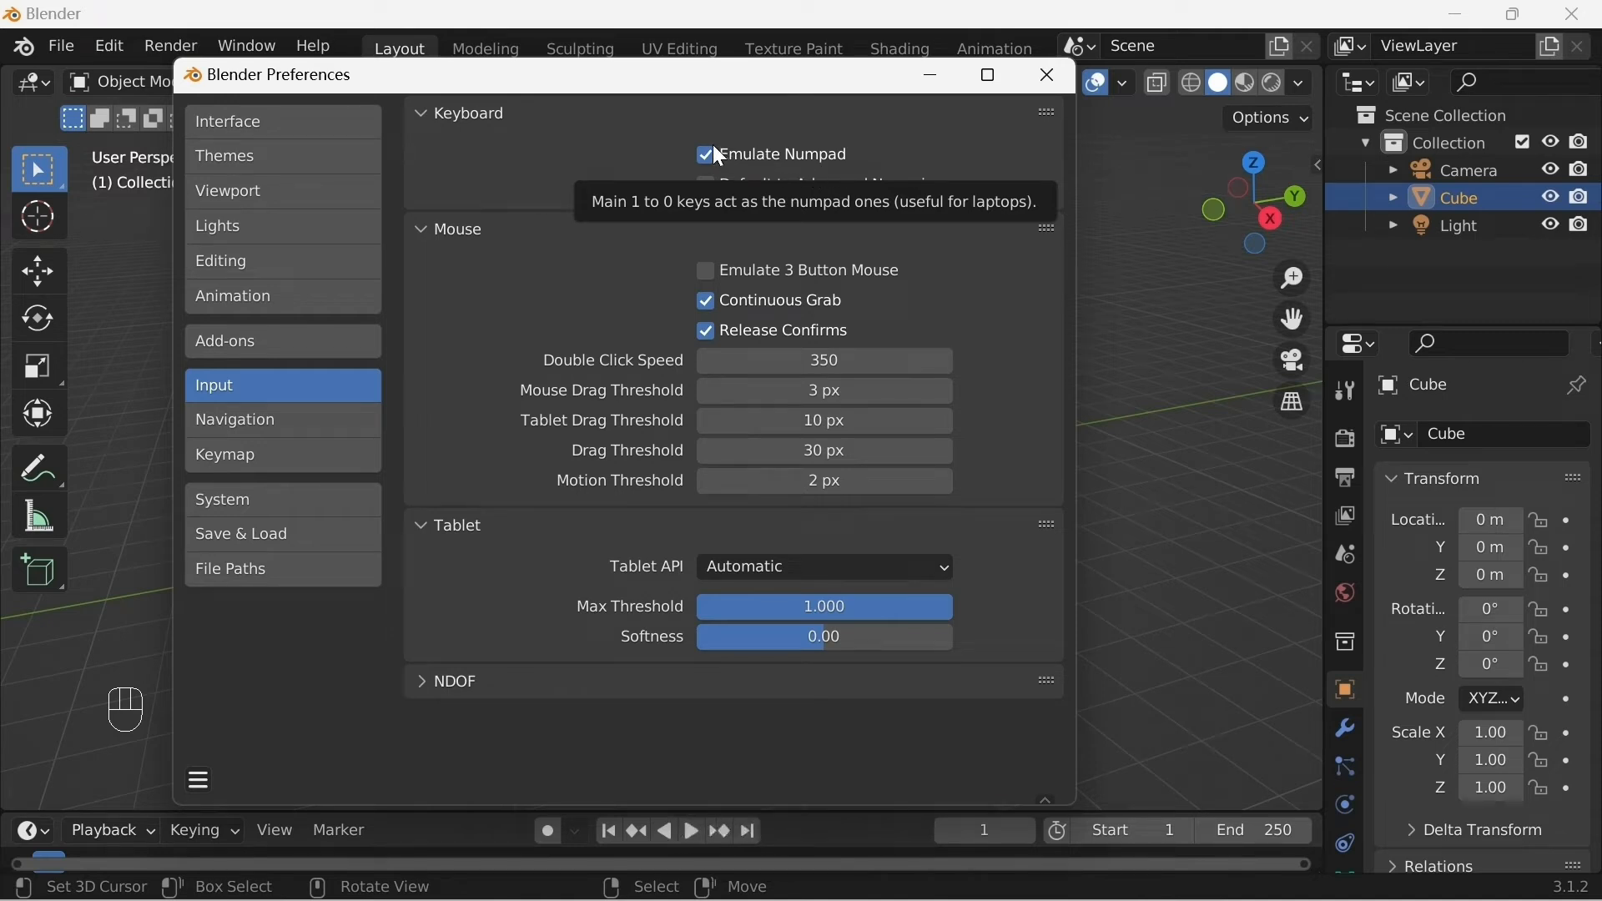
{"action": "left_click", "coordinate": [282, 419]}
{"action": "left_click", "coordinate": [260, 464]}
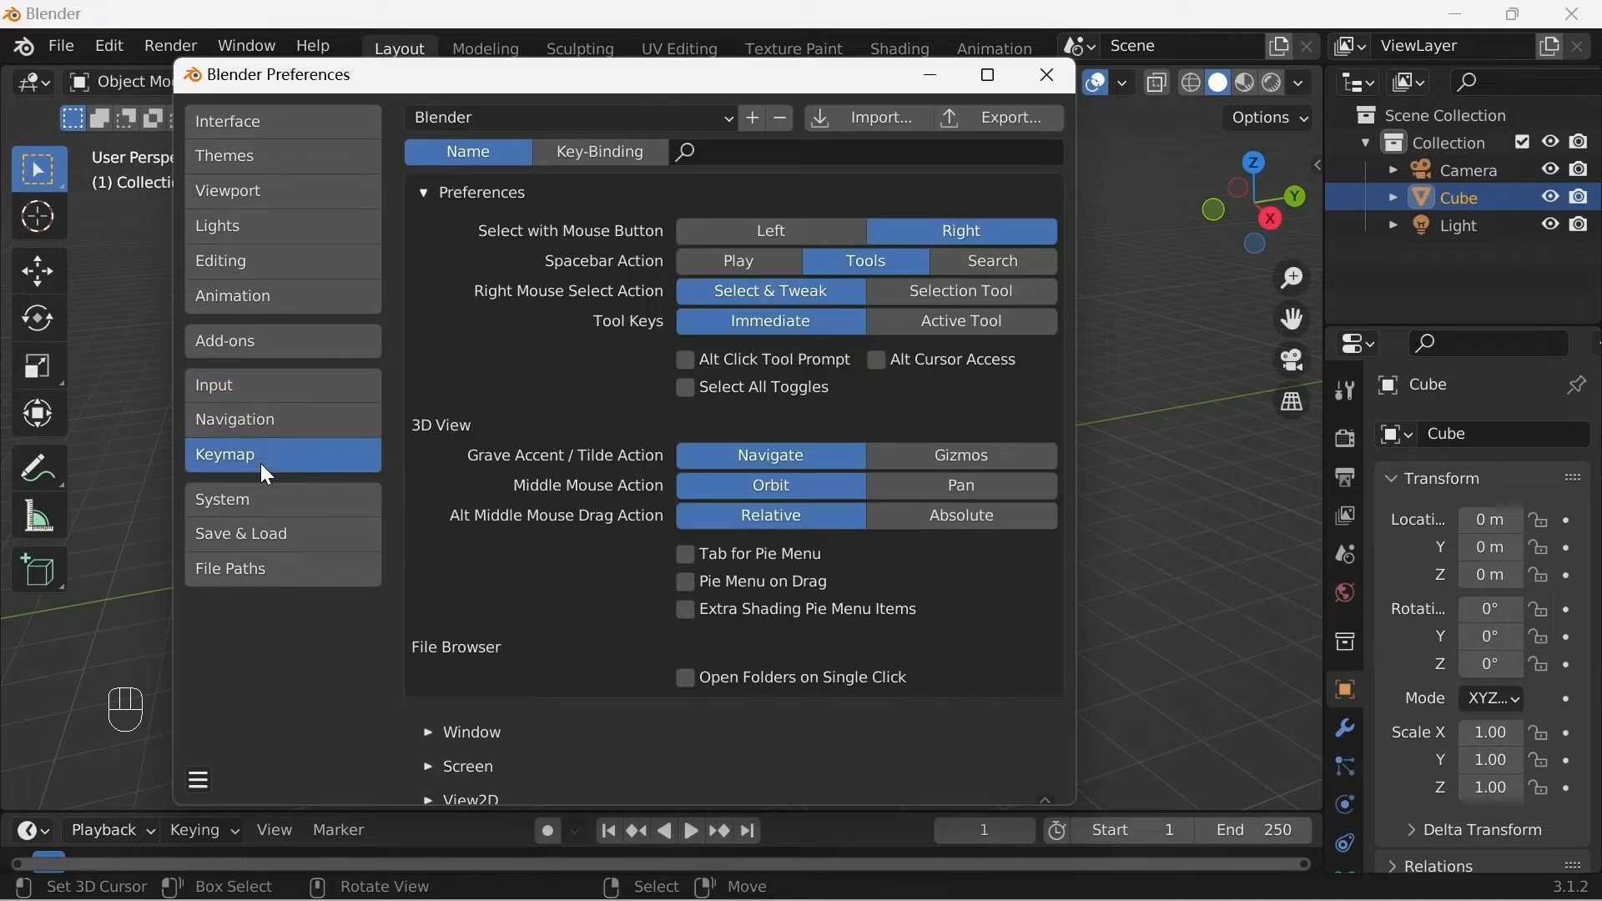
{"action": "left_click", "coordinate": [284, 419]}
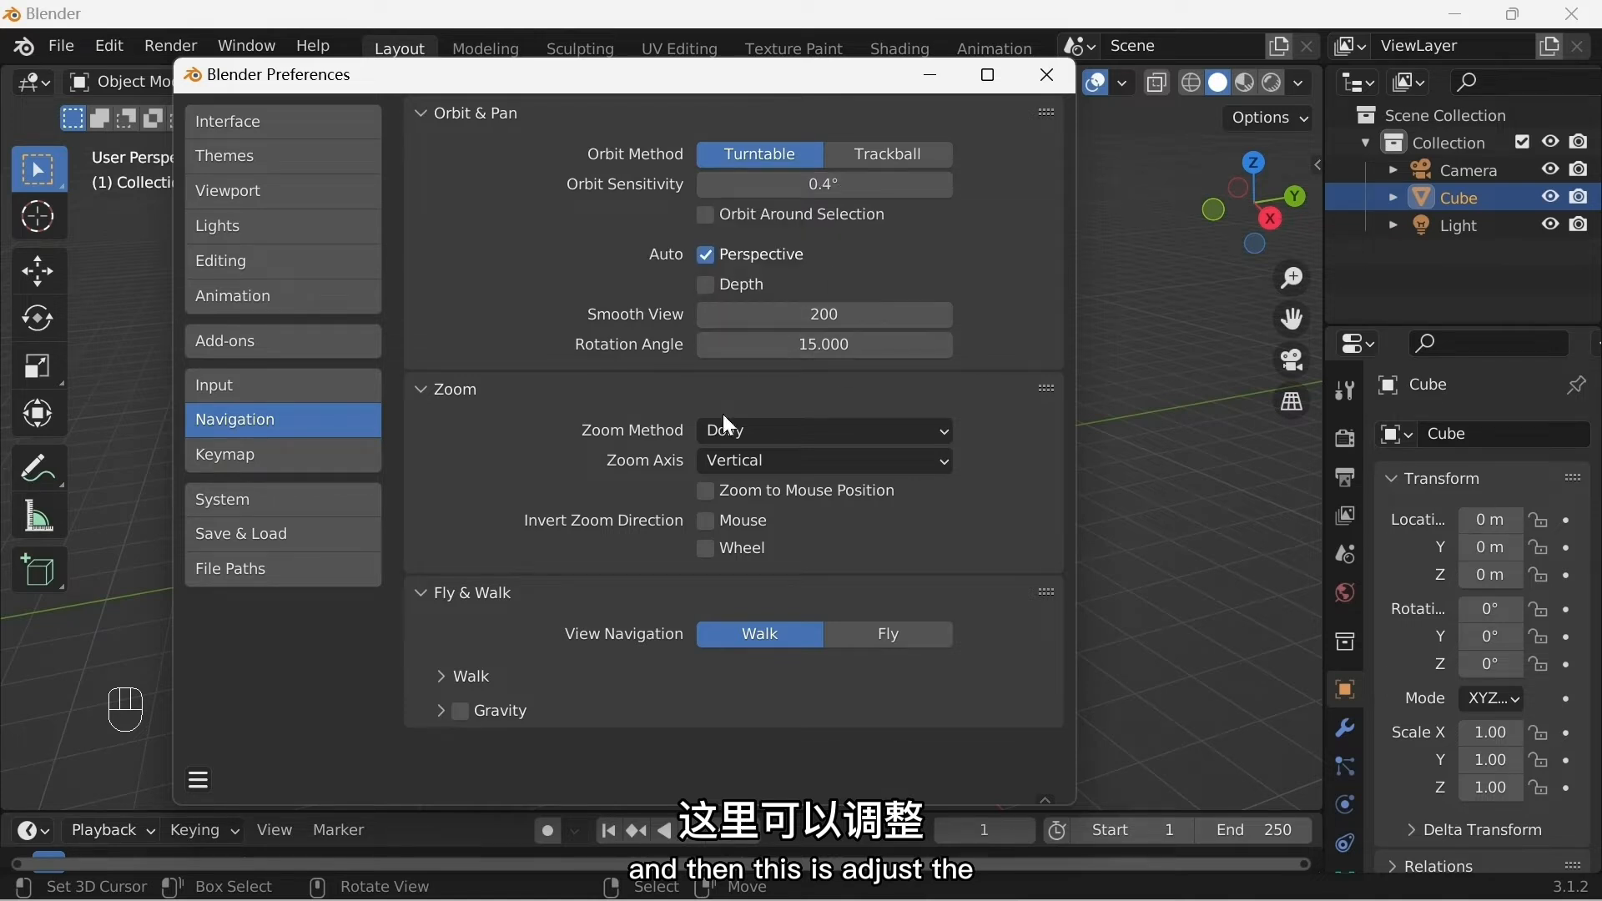
Step: Examine the Object Mode shortcuts for the 3D View in the Keymap preferences, including the Transform tool's entry
{"action": "left_click", "coordinate": [294, 457]}
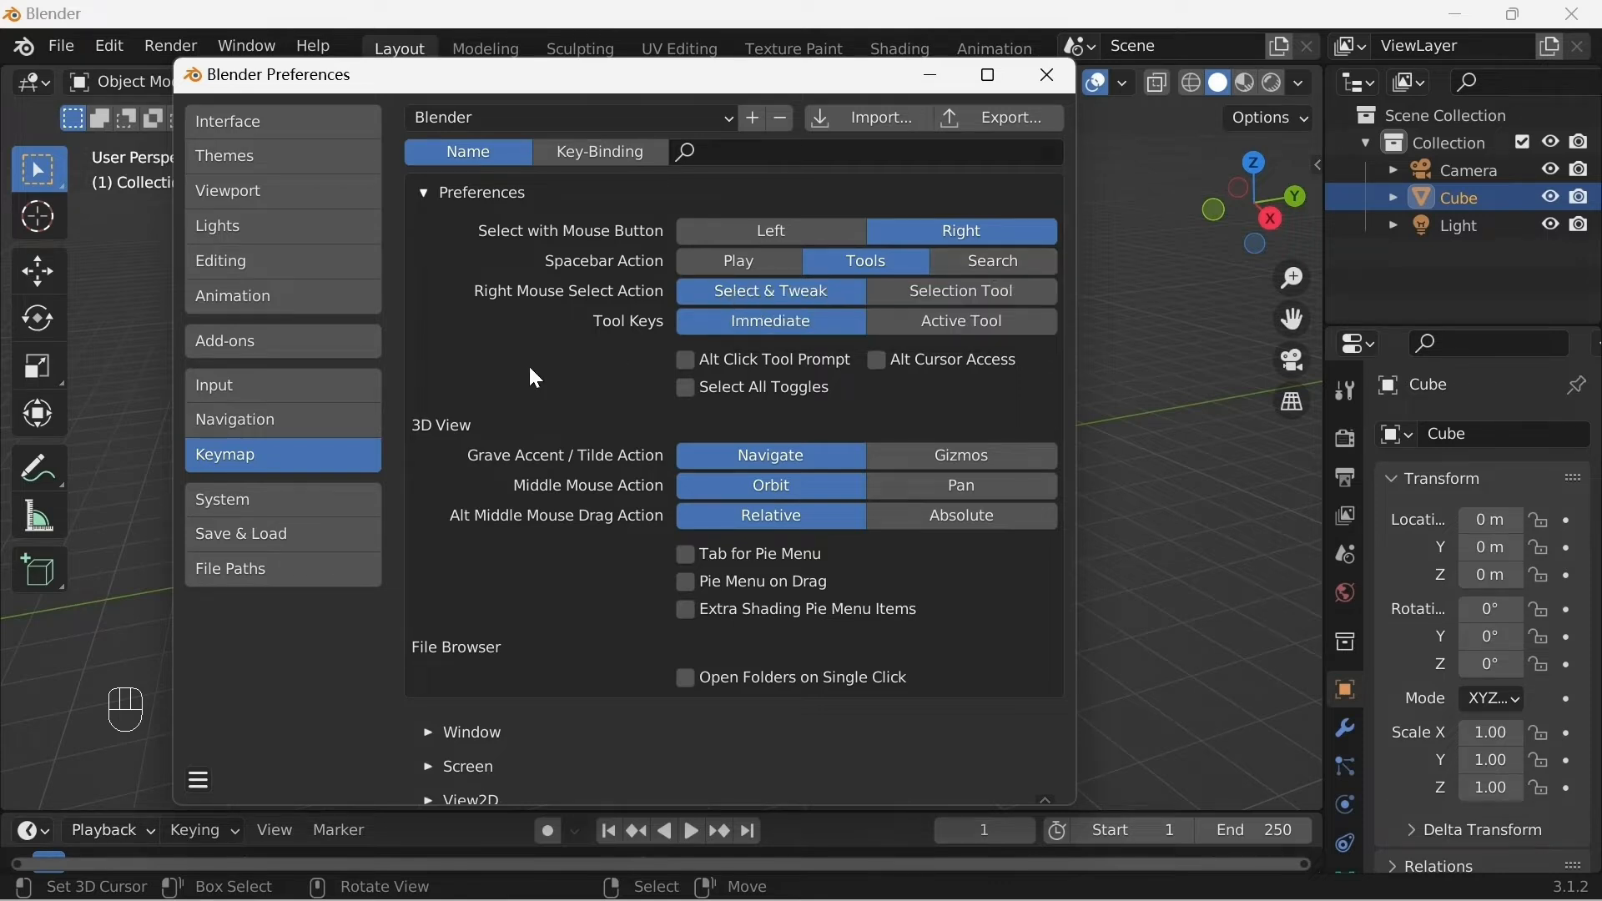
{"action": "scroll", "coordinate": [488, 731], "scroll_direction": "down", "scroll_amount": 5}
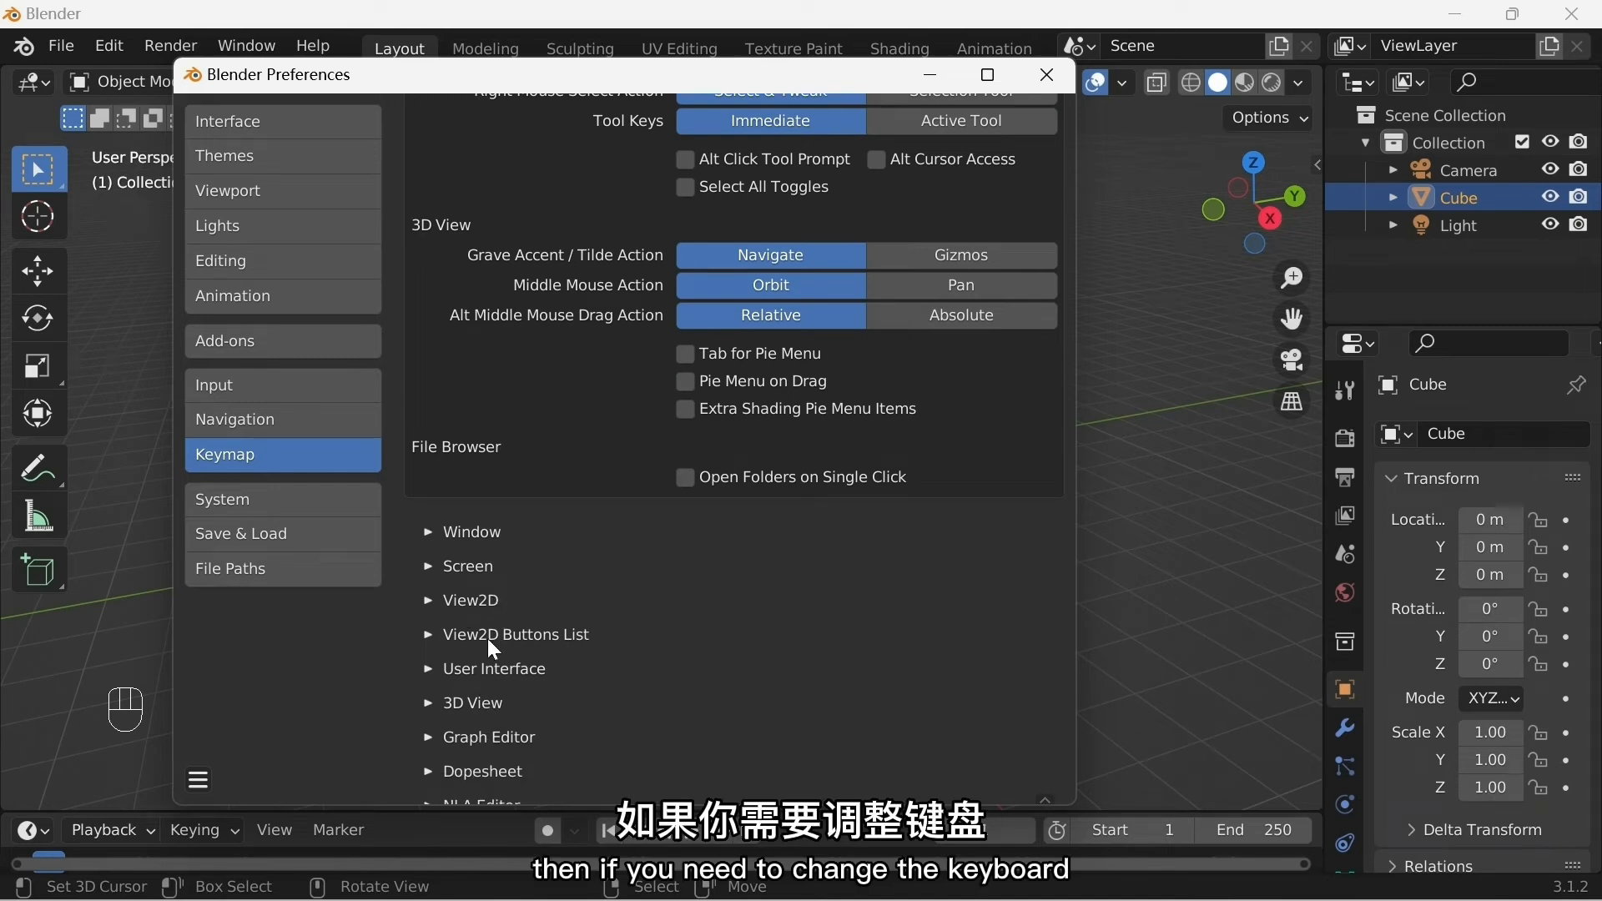
{"action": "scroll", "coordinate": [509, 672], "scroll_direction": "down", "scroll_amount": 4}
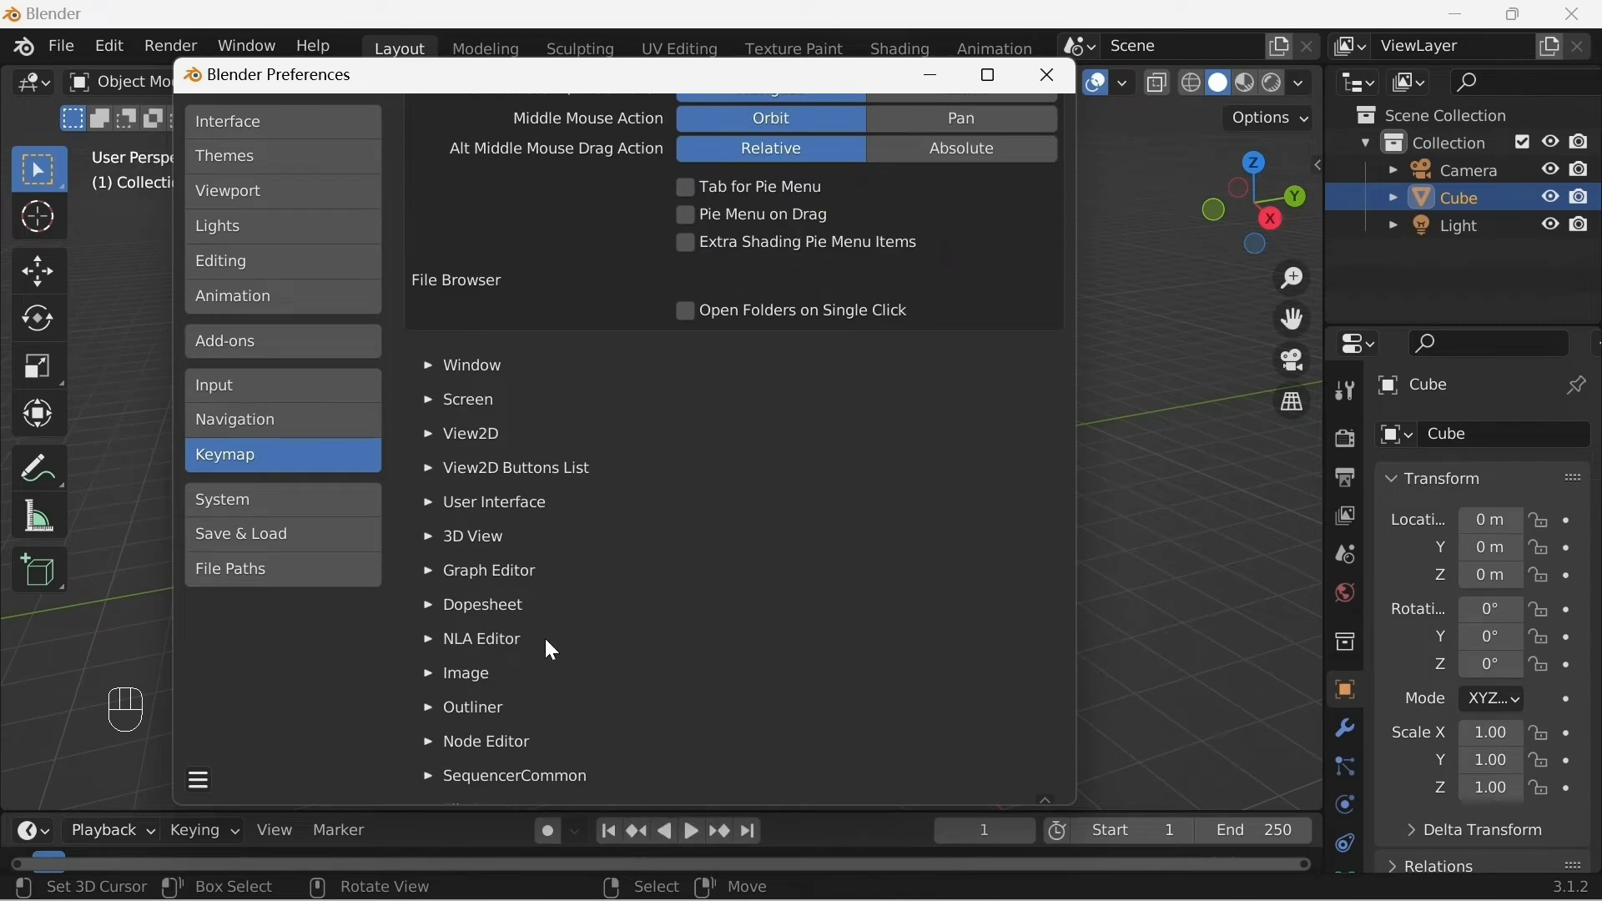
{"action": "left_click", "coordinate": [424, 528]}
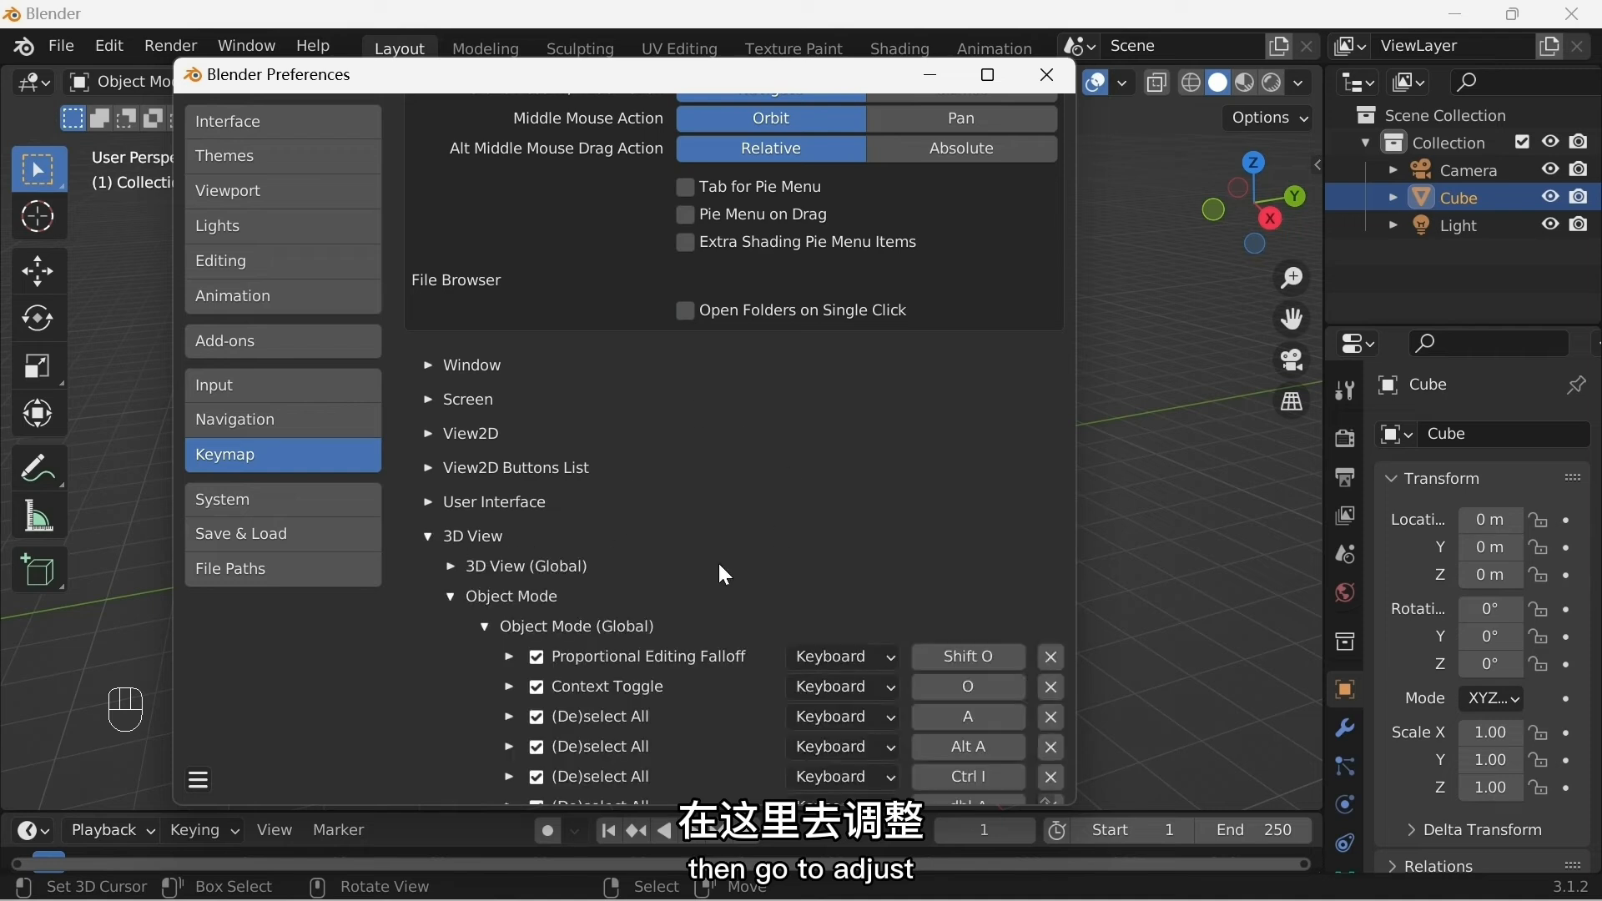
{"action": "scroll", "coordinate": [558, 577], "scroll_direction": "down", "scroll_amount": 6}
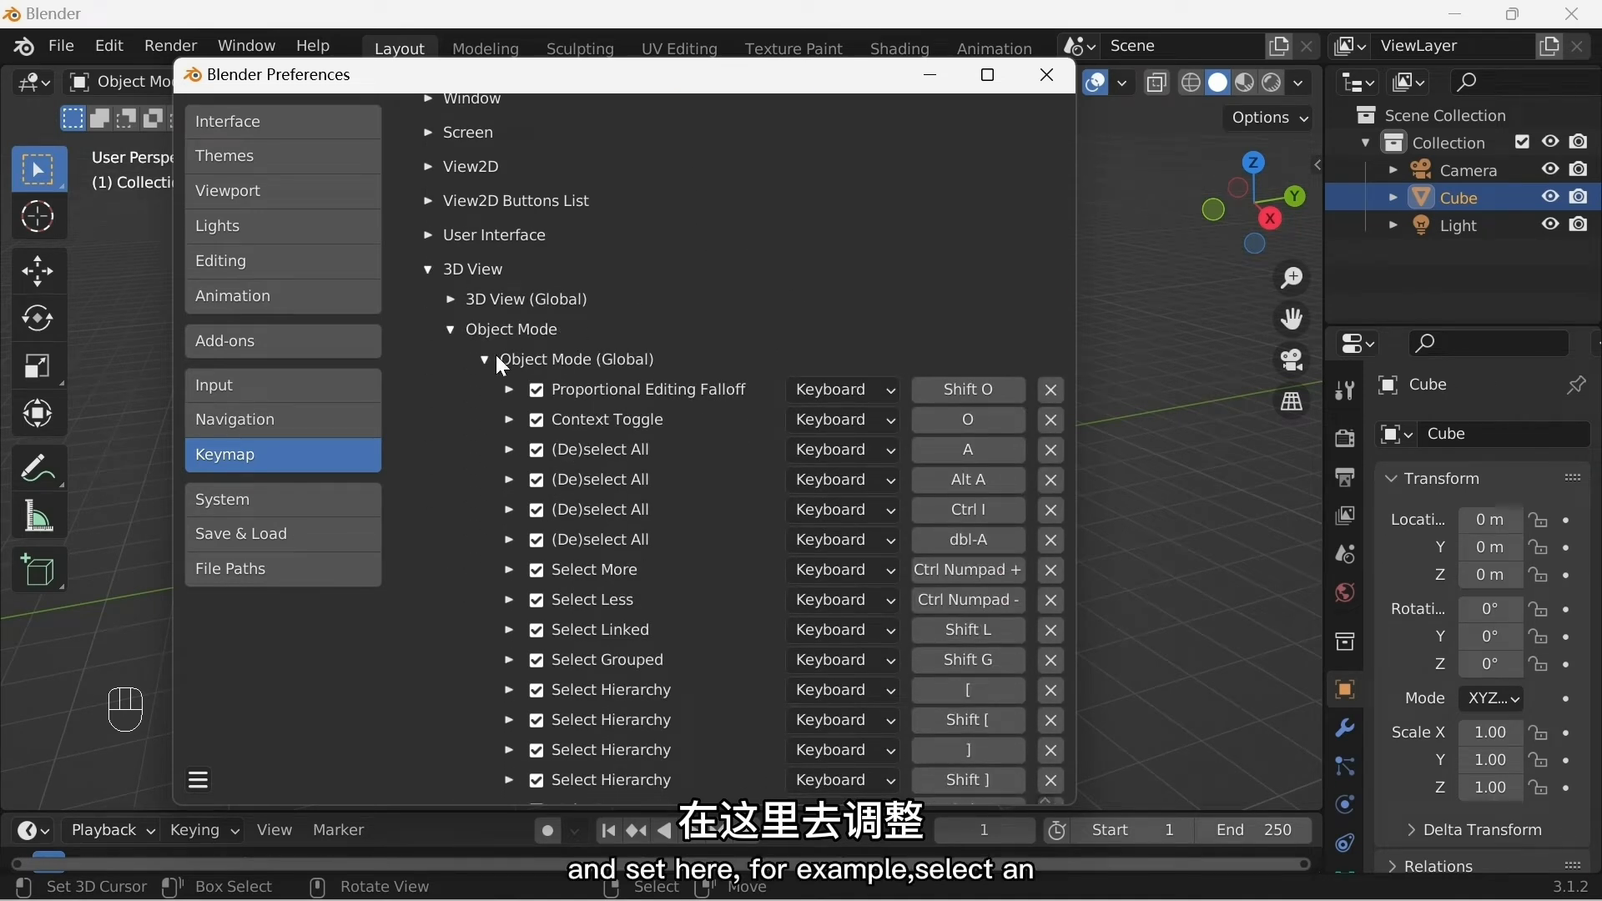
{"action": "left_click", "coordinate": [496, 357]}
{"action": "scroll", "coordinate": [567, 609], "scroll_direction": "down", "scroll_amount": 1}
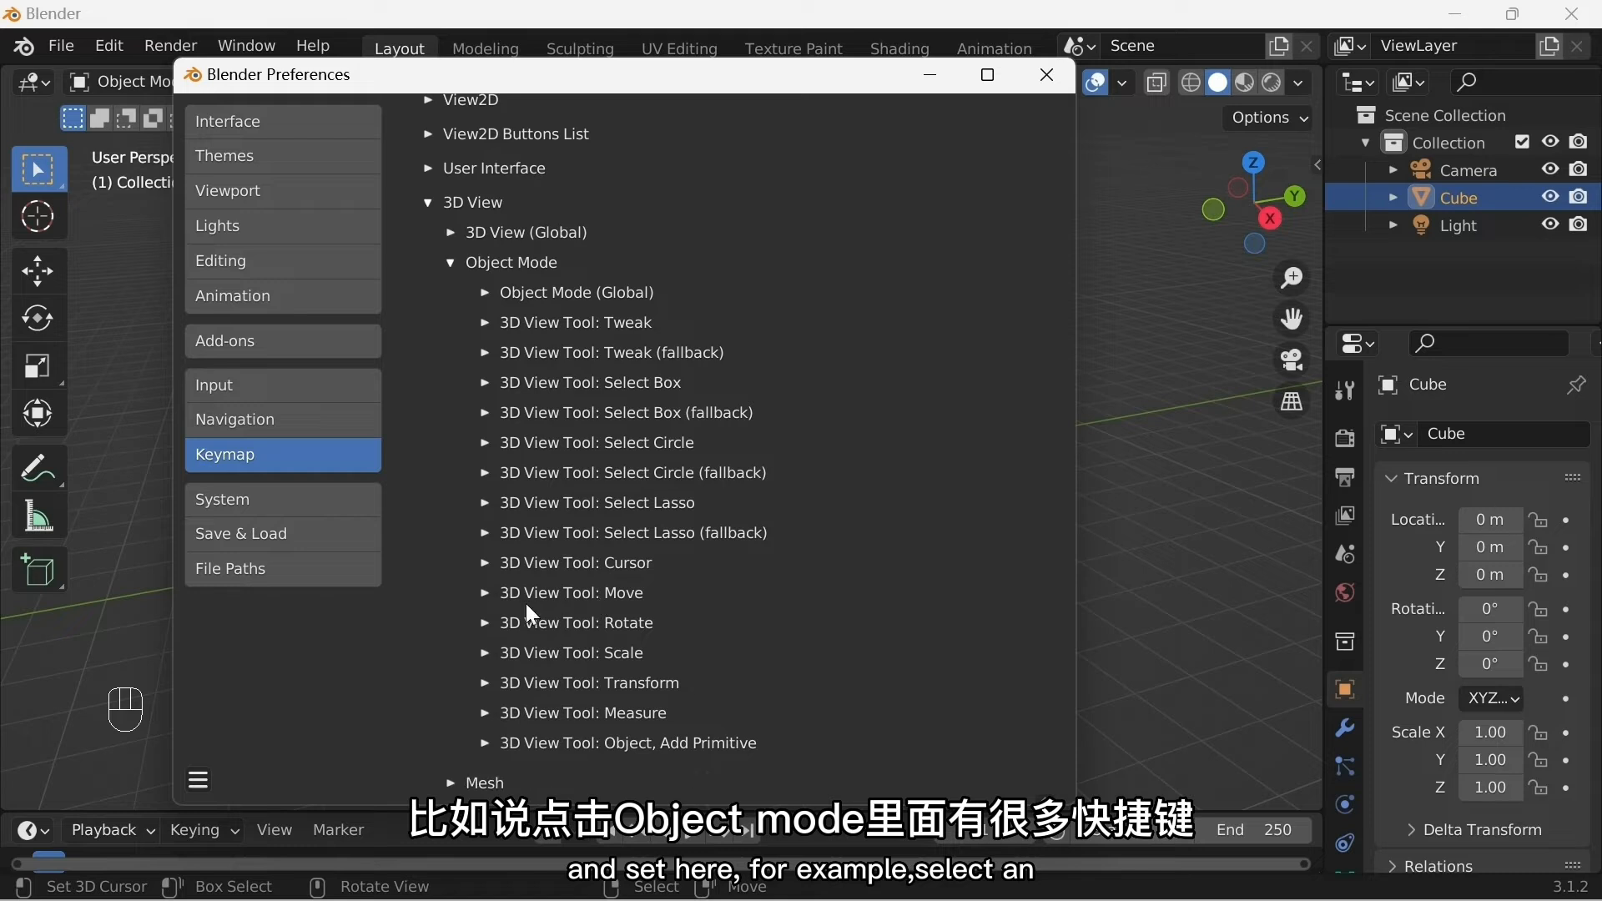
{"action": "left_click", "coordinate": [484, 681]}
{"action": "scroll", "coordinate": [785, 630], "scroll_direction": "down", "scroll_amount": 4}
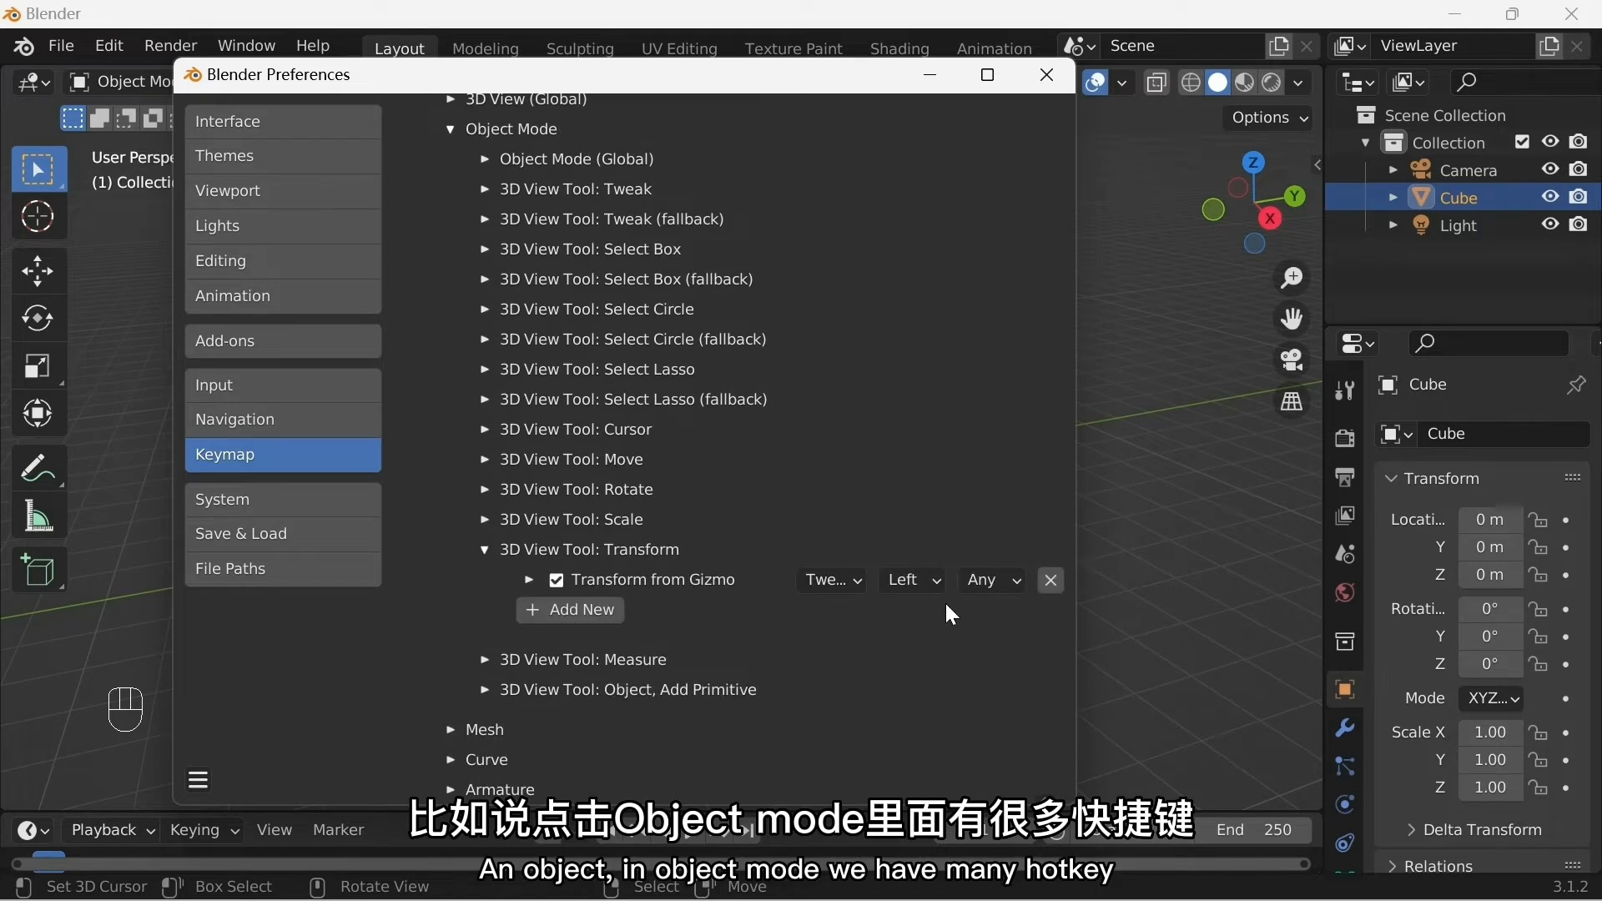
Step: Examine the Object Mode keymap entries for the Scale and Select Box tools and the full Object Mode (Global) shortcut list
{"action": "left_click", "coordinate": [486, 521]}
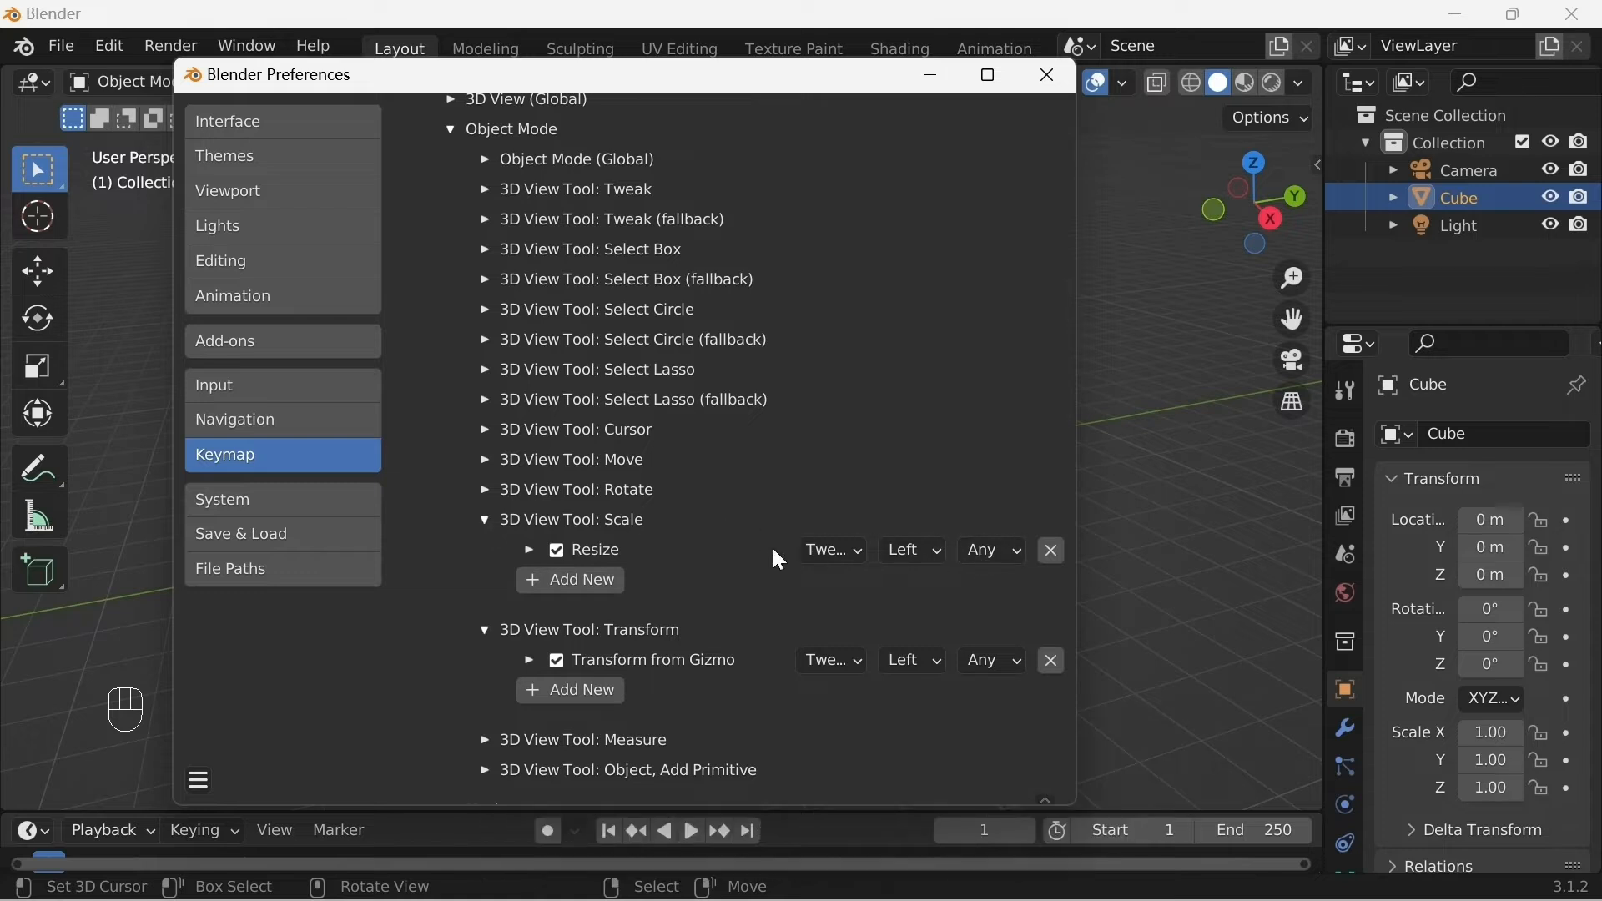
{"action": "left_click", "coordinate": [486, 251]}
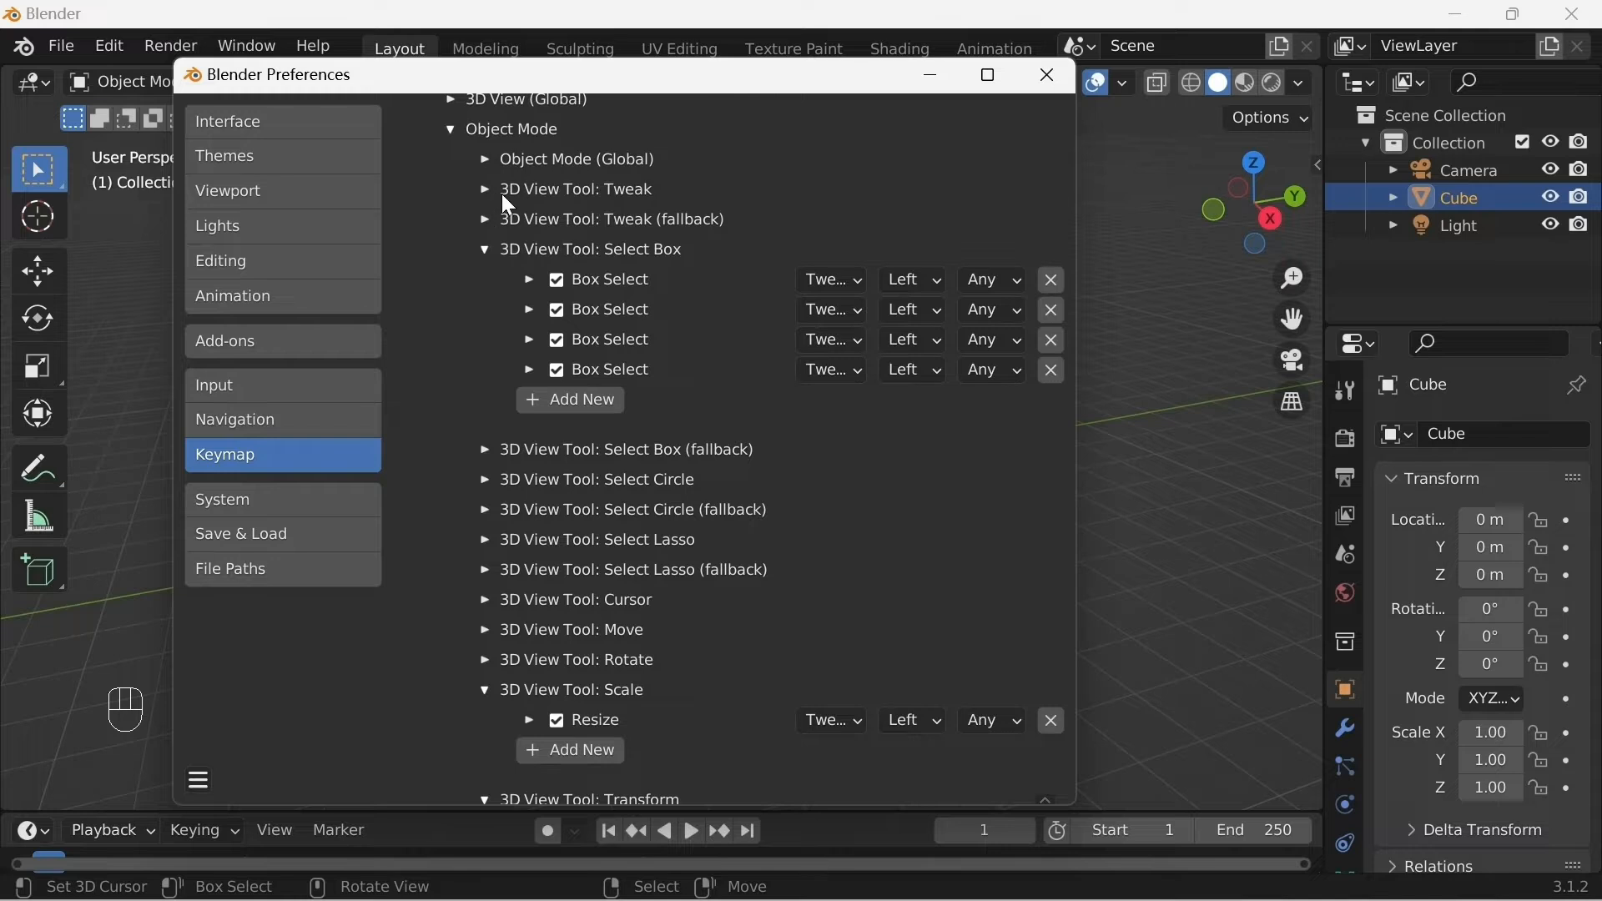
{"action": "left_click", "coordinate": [498, 159]}
{"action": "scroll", "coordinate": [733, 433], "scroll_direction": "down", "scroll_amount": 5}
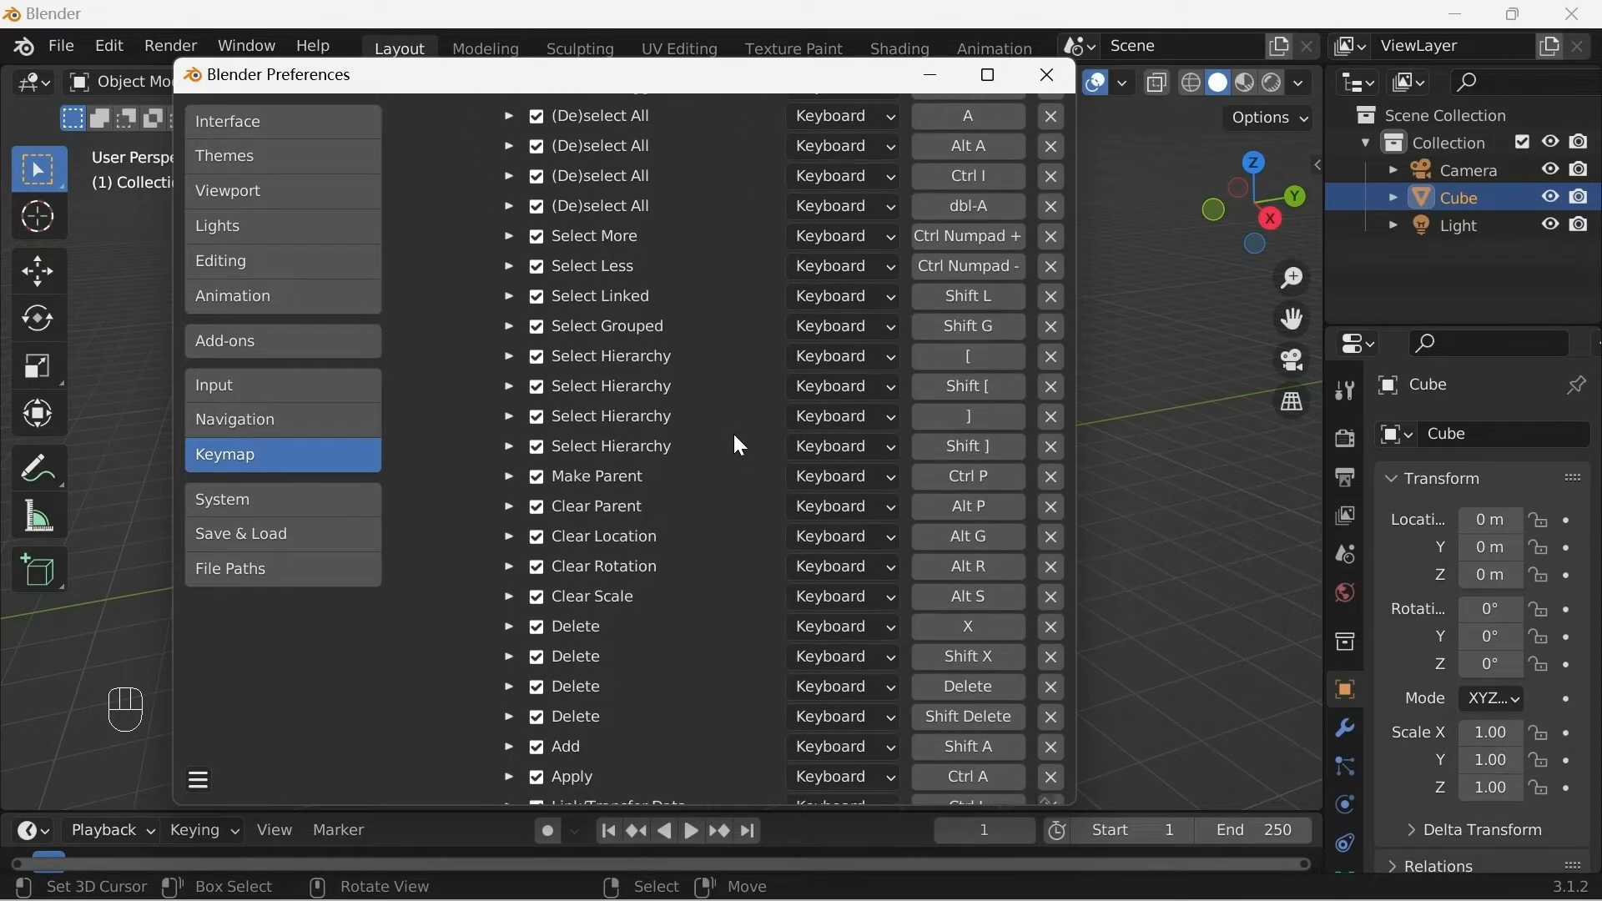
{"action": "scroll", "coordinate": [737, 437], "scroll_direction": "down", "scroll_amount": 8}
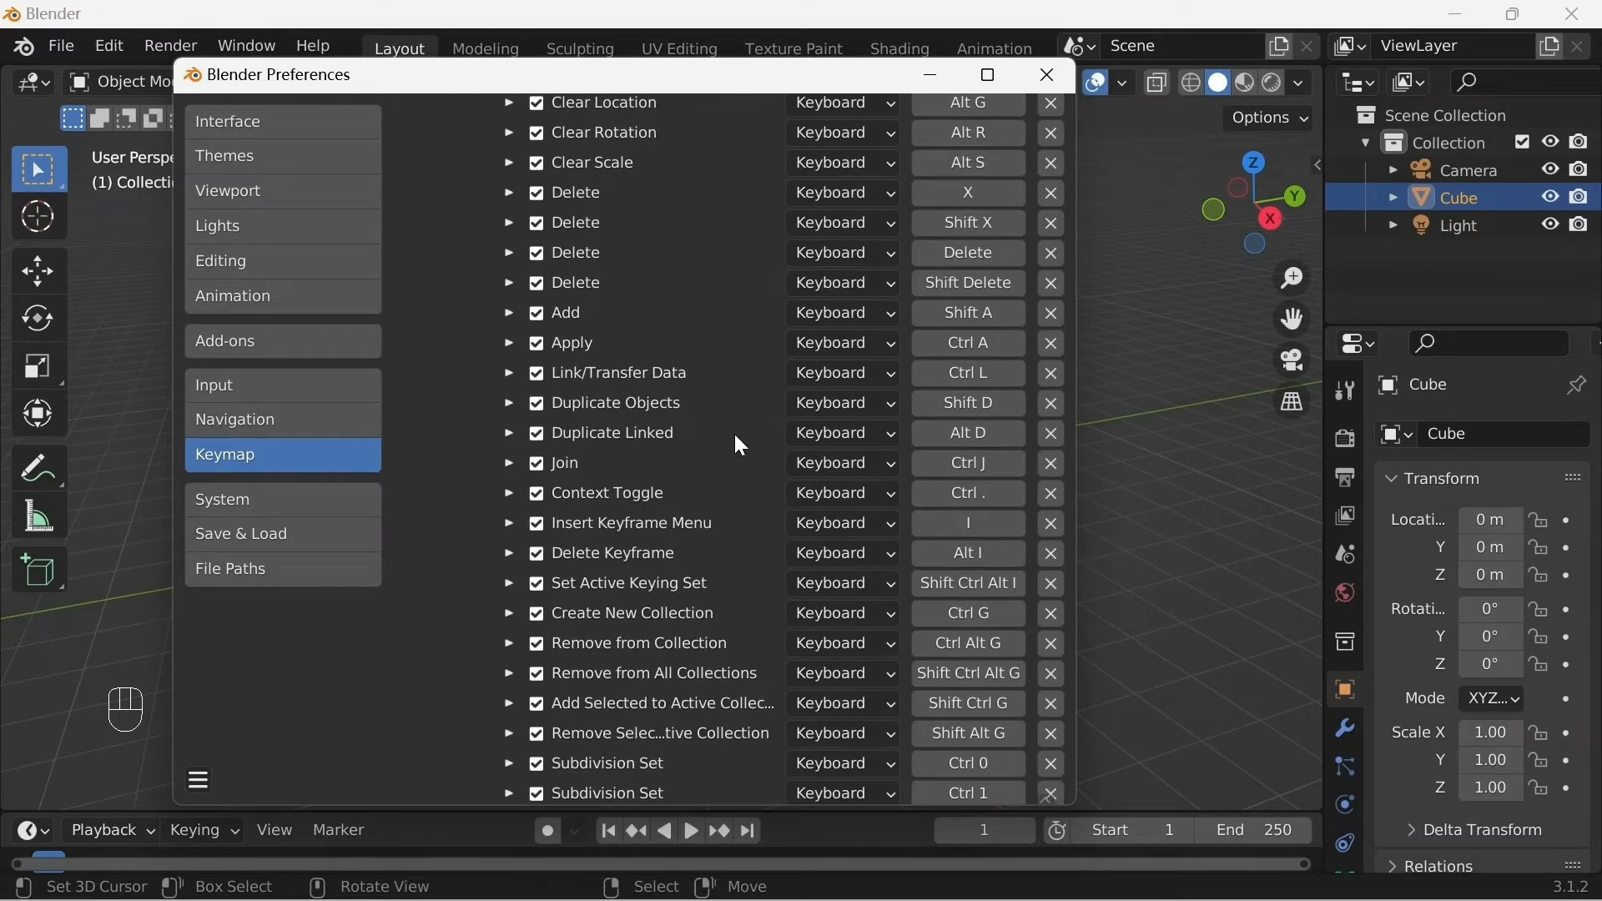
{"action": "scroll", "coordinate": [740, 445], "scroll_direction": "down", "scroll_amount": 8}
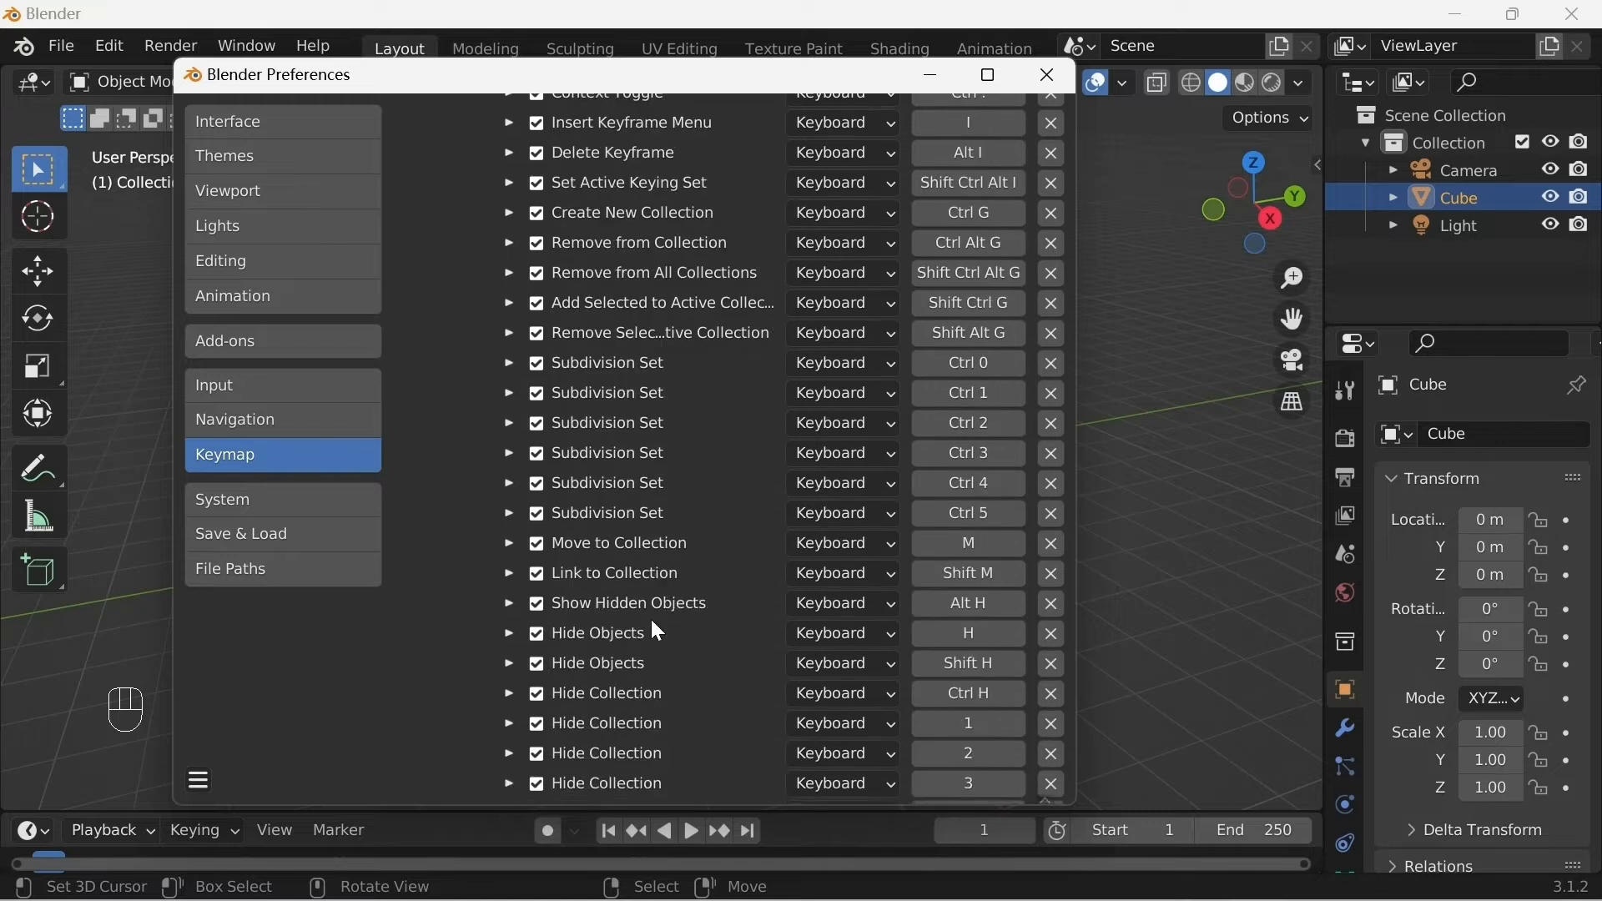
{"action": "scroll", "coordinate": [668, 616], "scroll_direction": "down", "scroll_amount": 2}
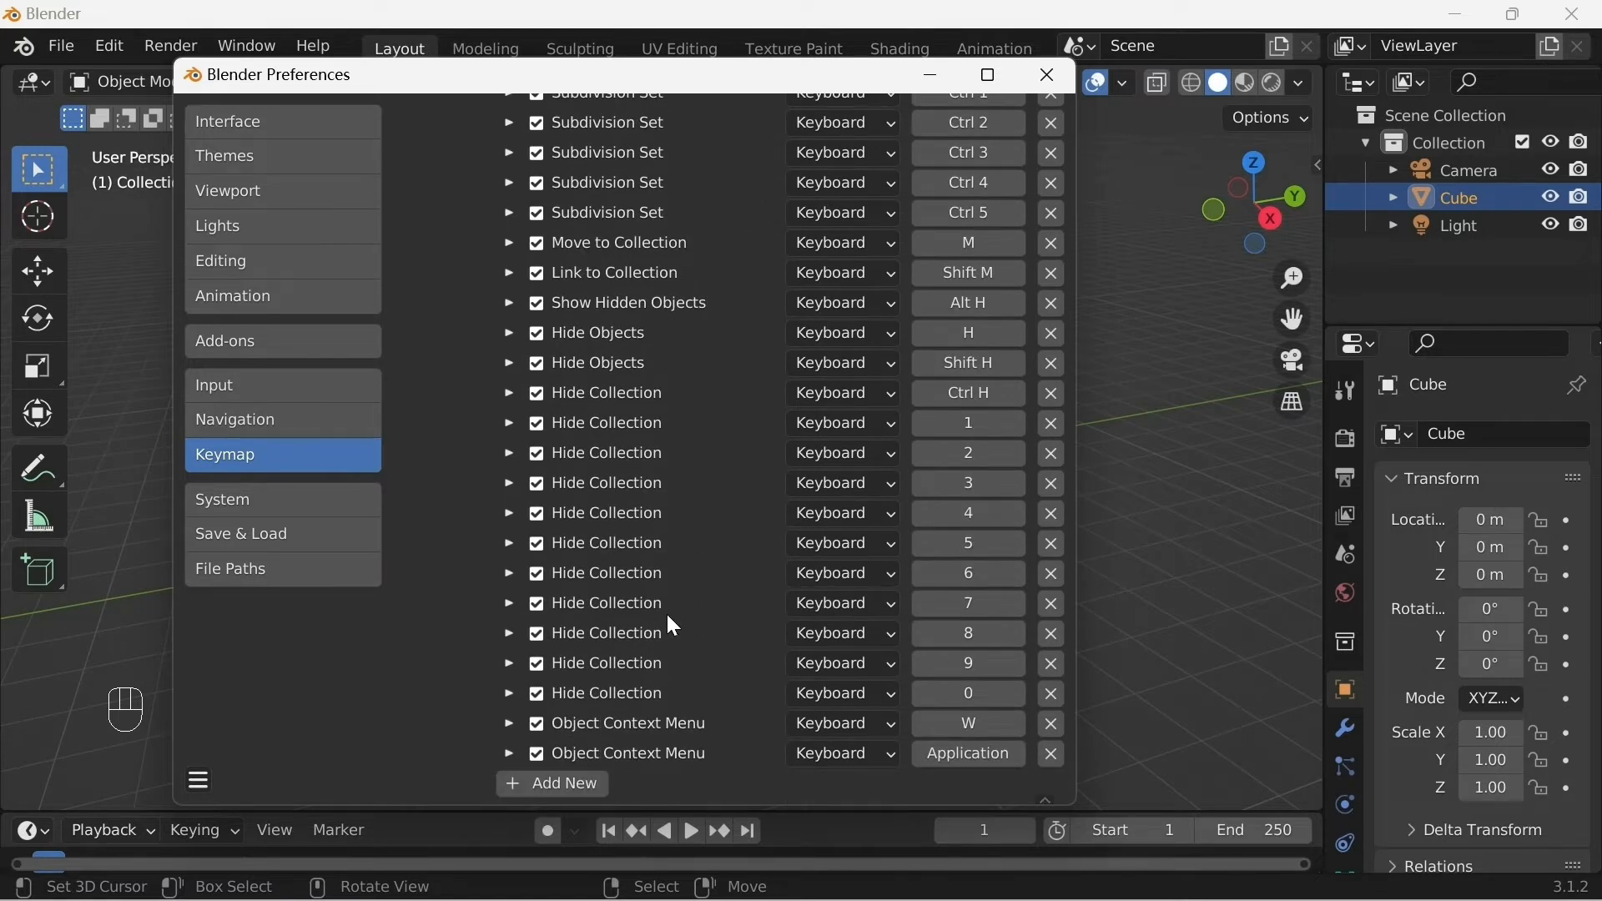
Step: Review the memory and undo limits in the System preferences, then save the preferences and close the Preferences window
{"action": "left_click", "coordinate": [326, 503]}
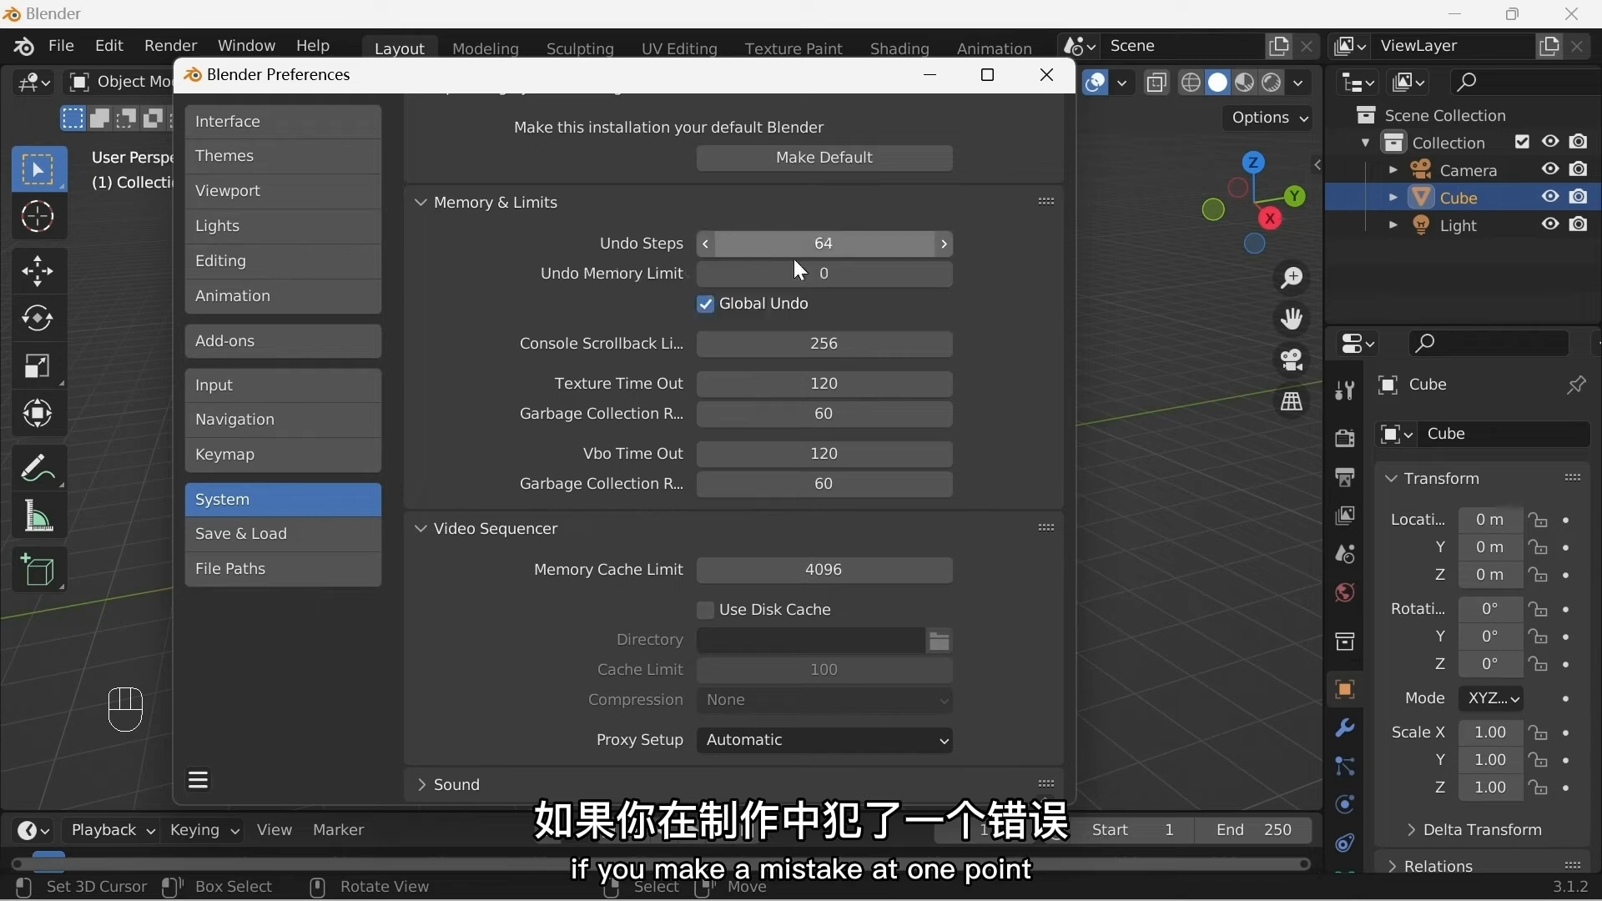
{"action": "left_click", "coordinate": [201, 780]}
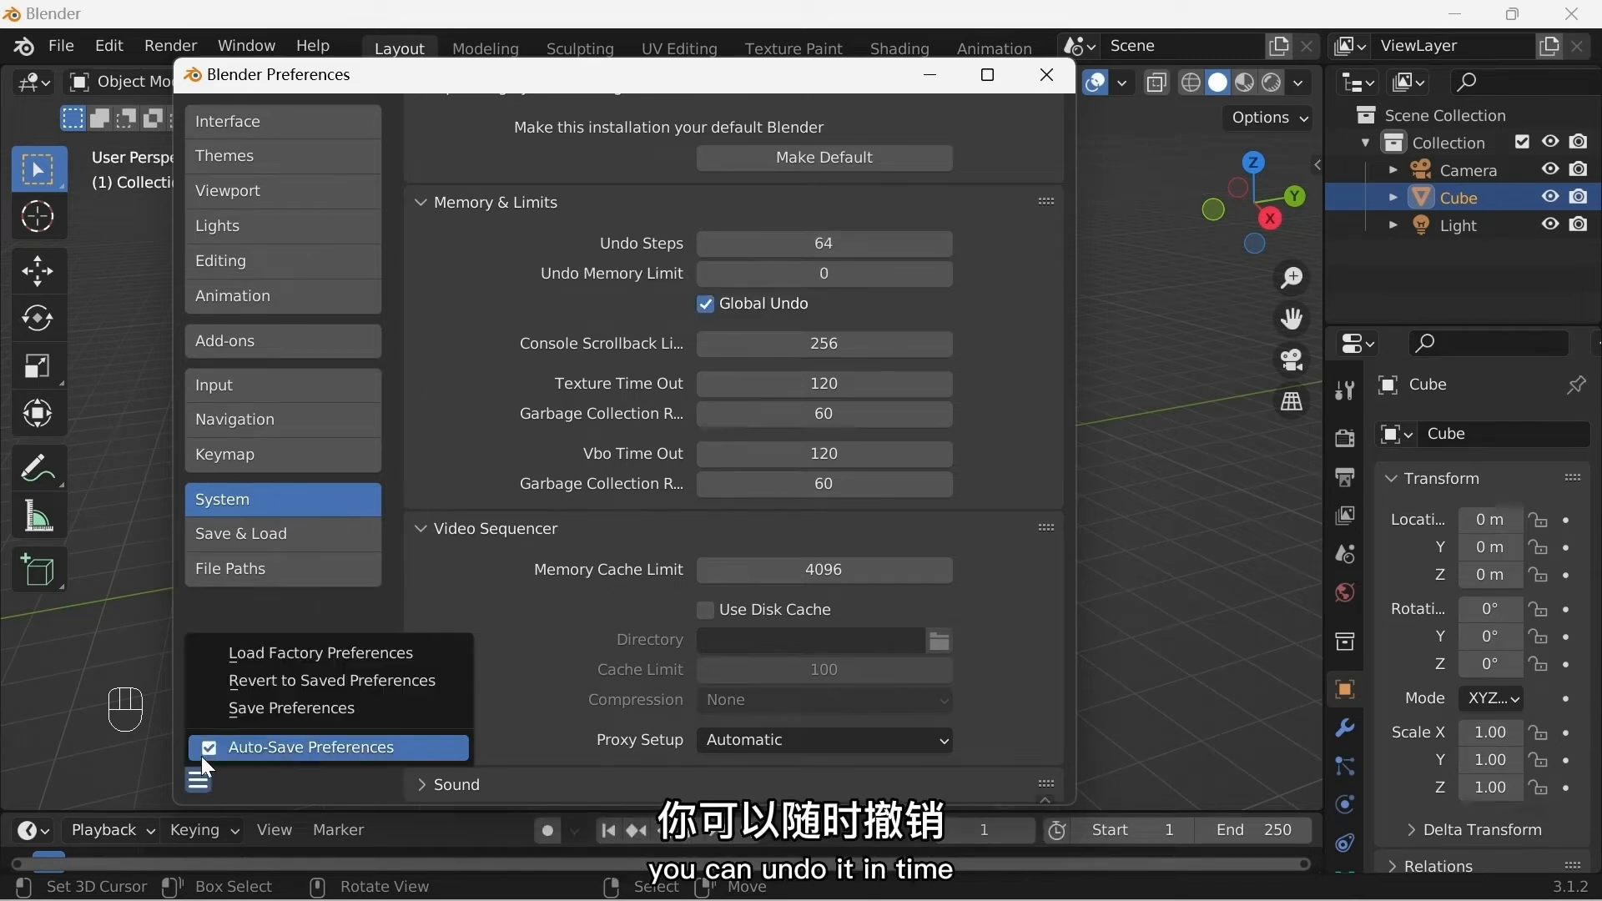
{"action": "left_click", "coordinate": [362, 707]}
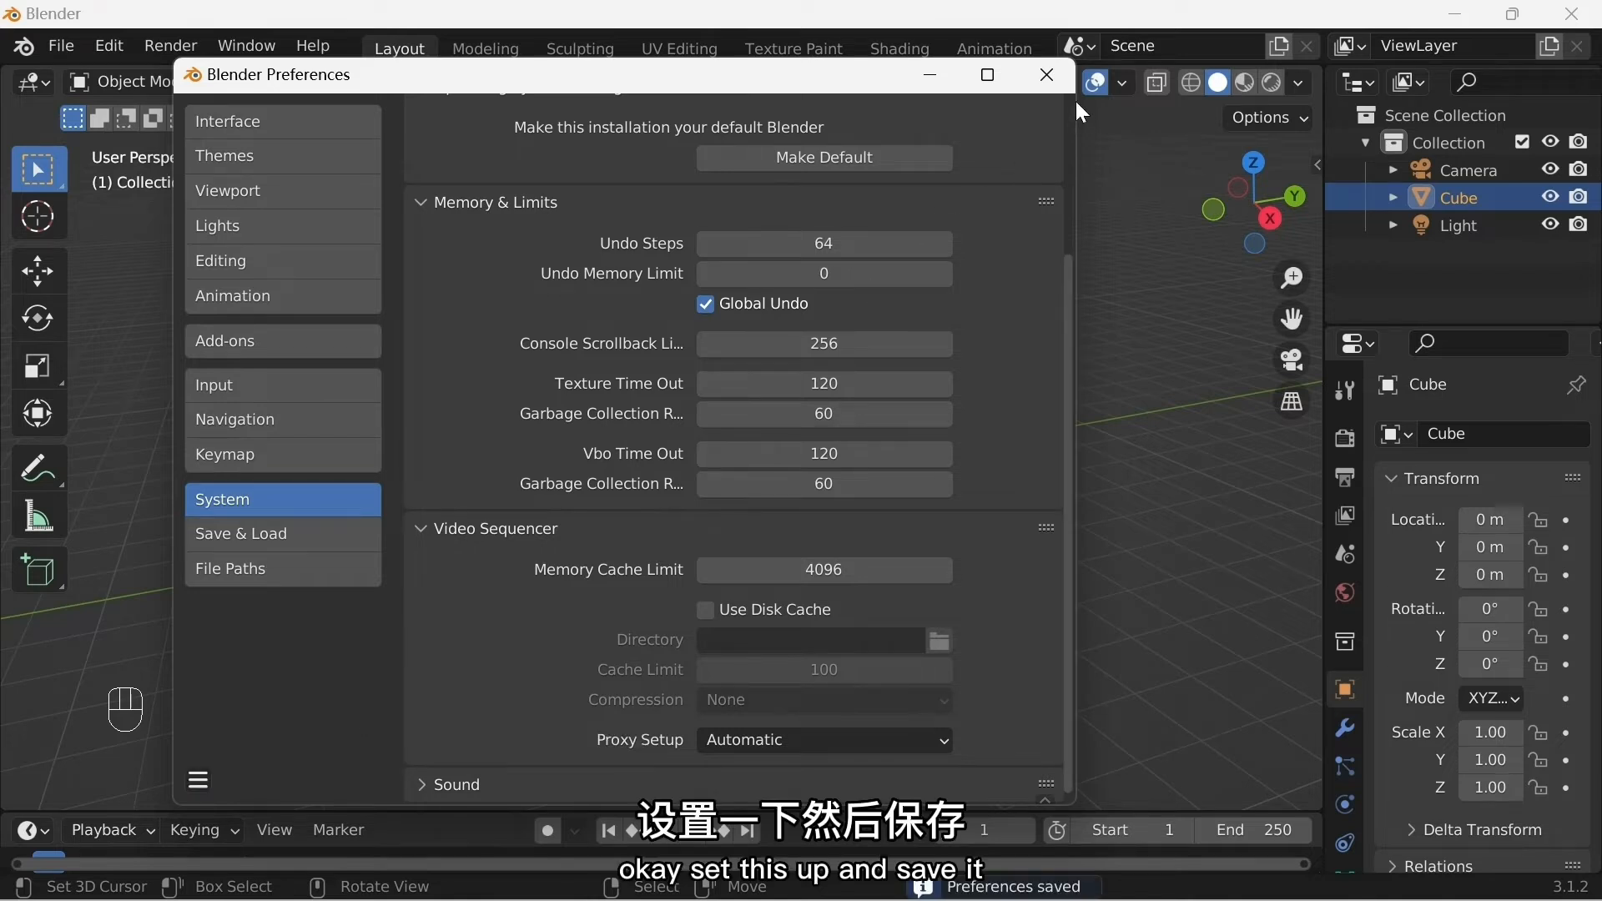
{"action": "left_click", "coordinate": [1051, 74]}
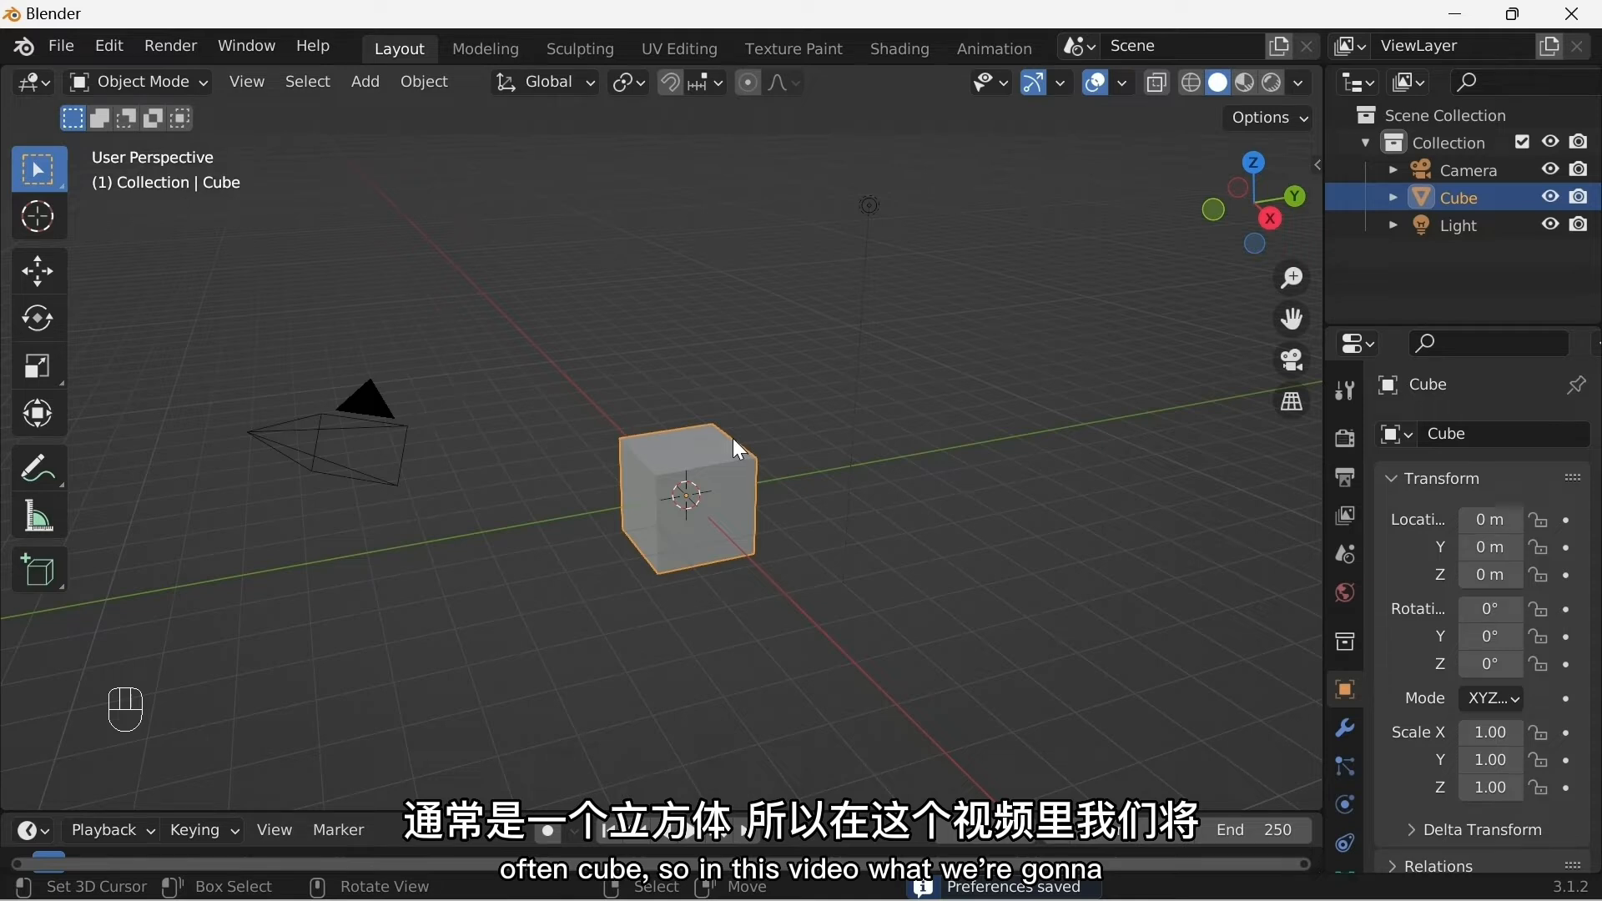
Step: Switch the cube to Edit Mode and widen the 3D Viewport's tool strip to two columns of icons
{"action": "left_click", "coordinate": [134, 80]}
{"action": "left_click", "coordinate": [148, 135]}
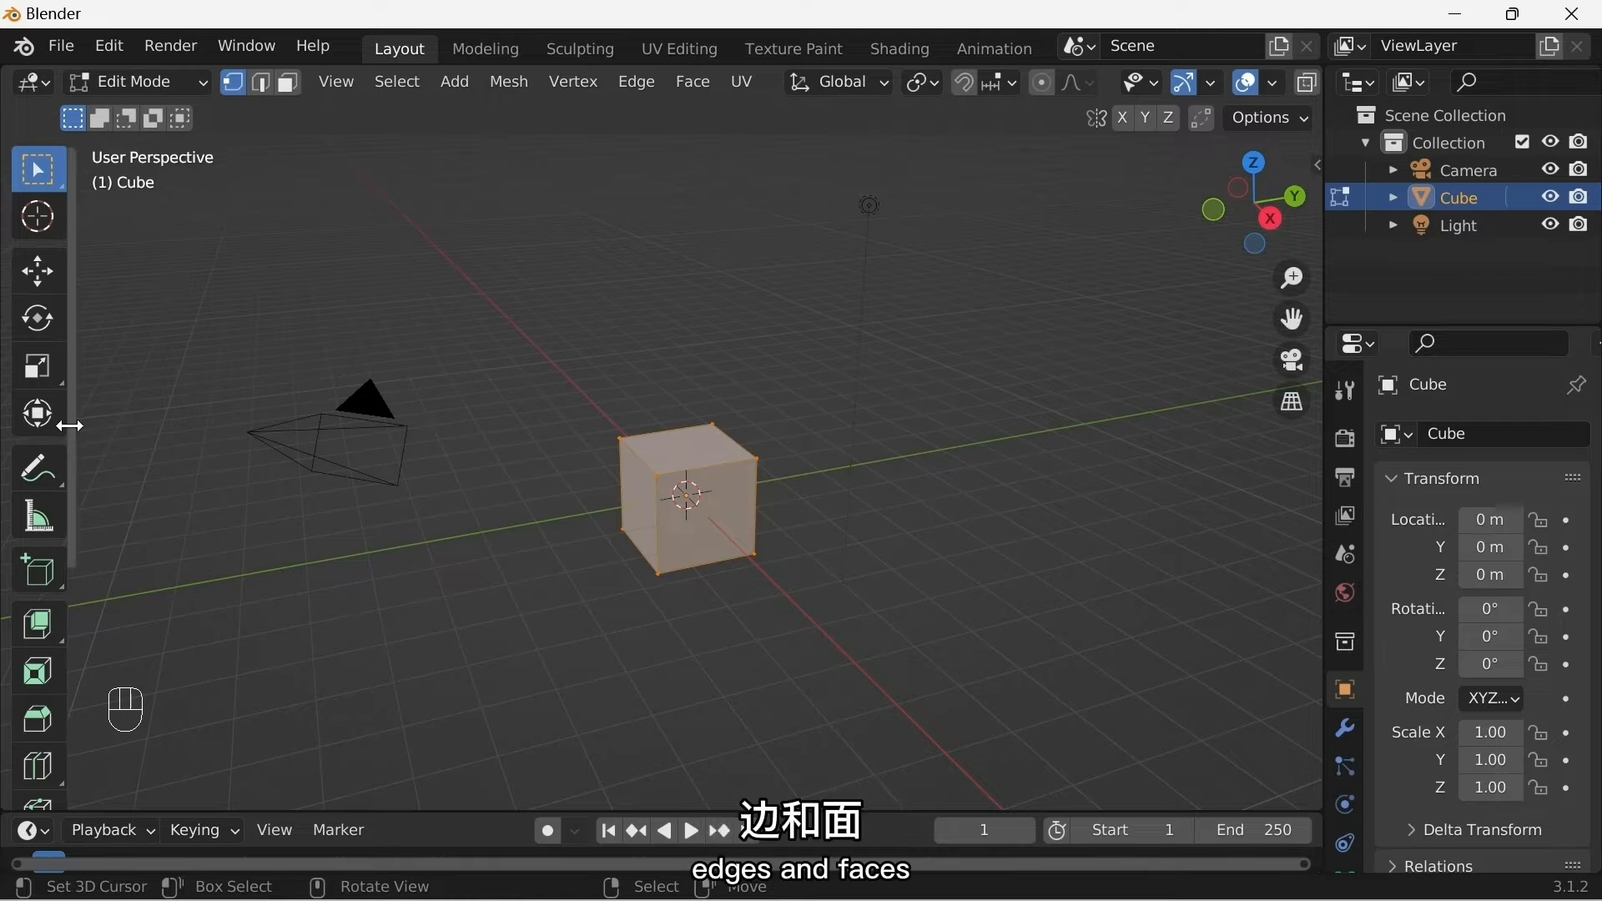
{"action": "left_click_drag", "start_coordinate": [73, 426], "coordinate": [147, 411]}
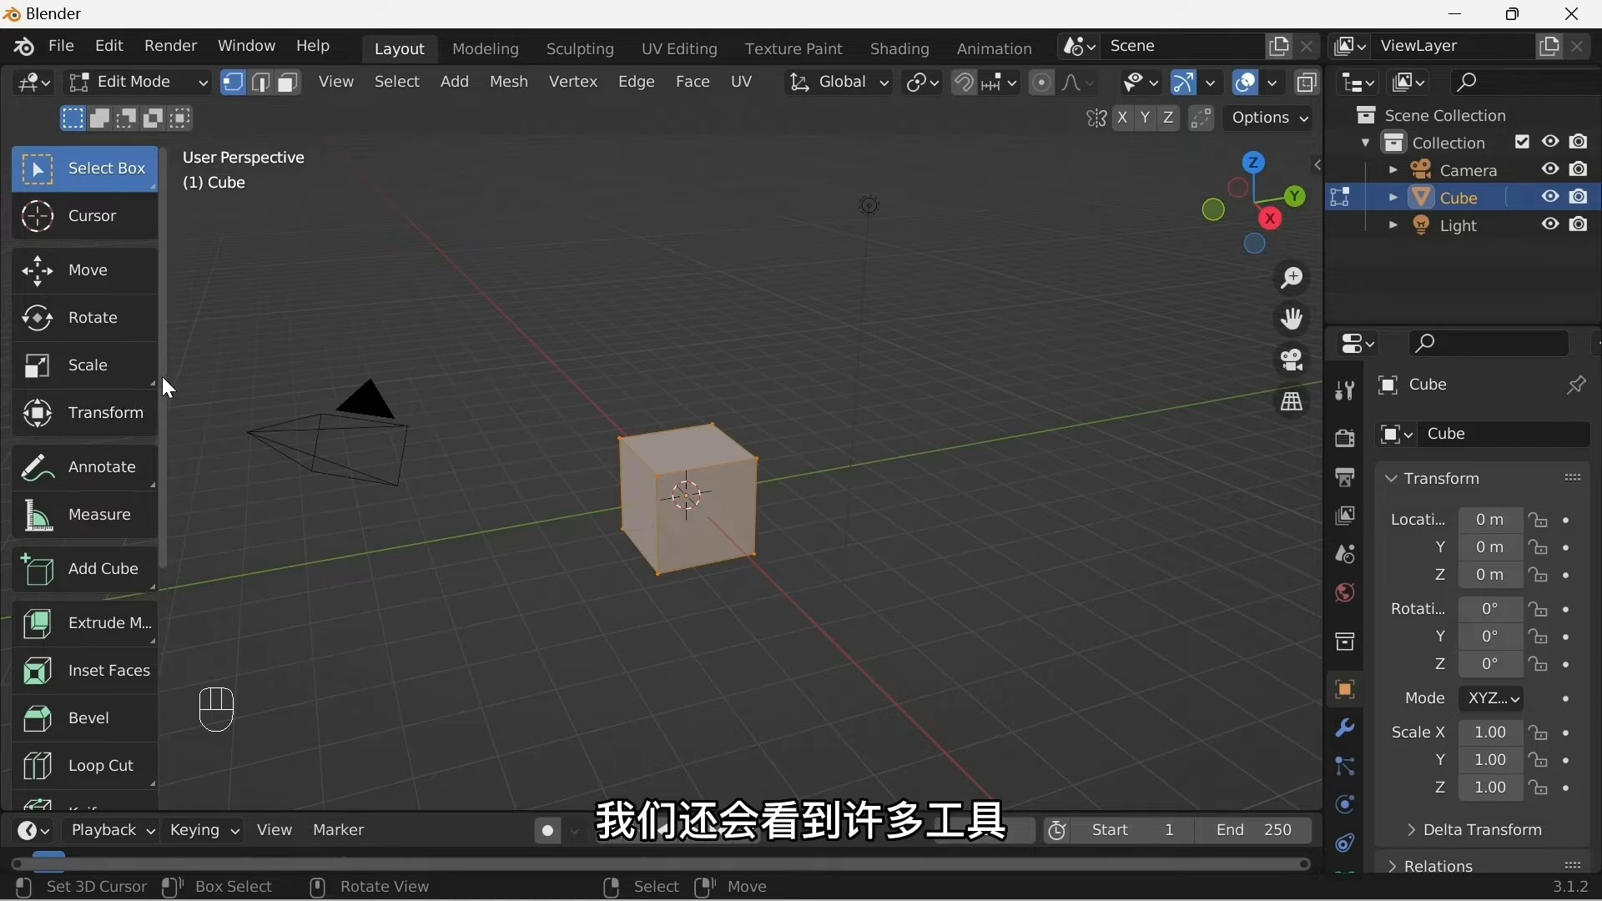
{"action": "left_click_drag", "start_coordinate": [157, 372], "coordinate": [131, 376]}
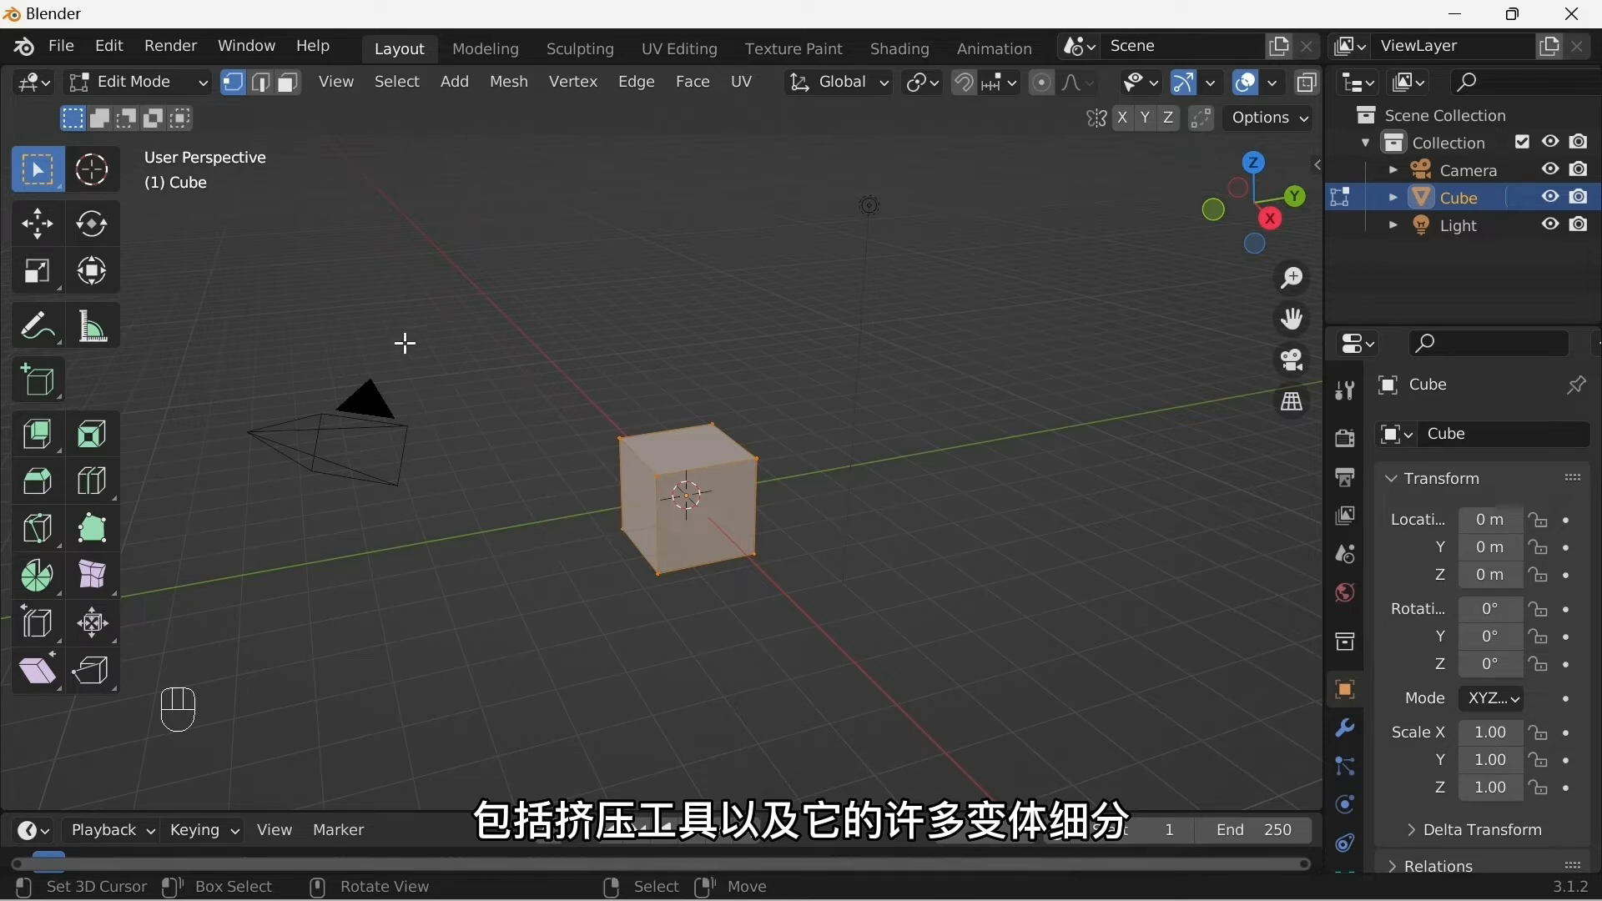
Step: Return to Object Mode and check which interaction modes are available for the camera and the light
{"action": "left_click", "coordinate": [126, 73]}
{"action": "left_click", "coordinate": [142, 112]}
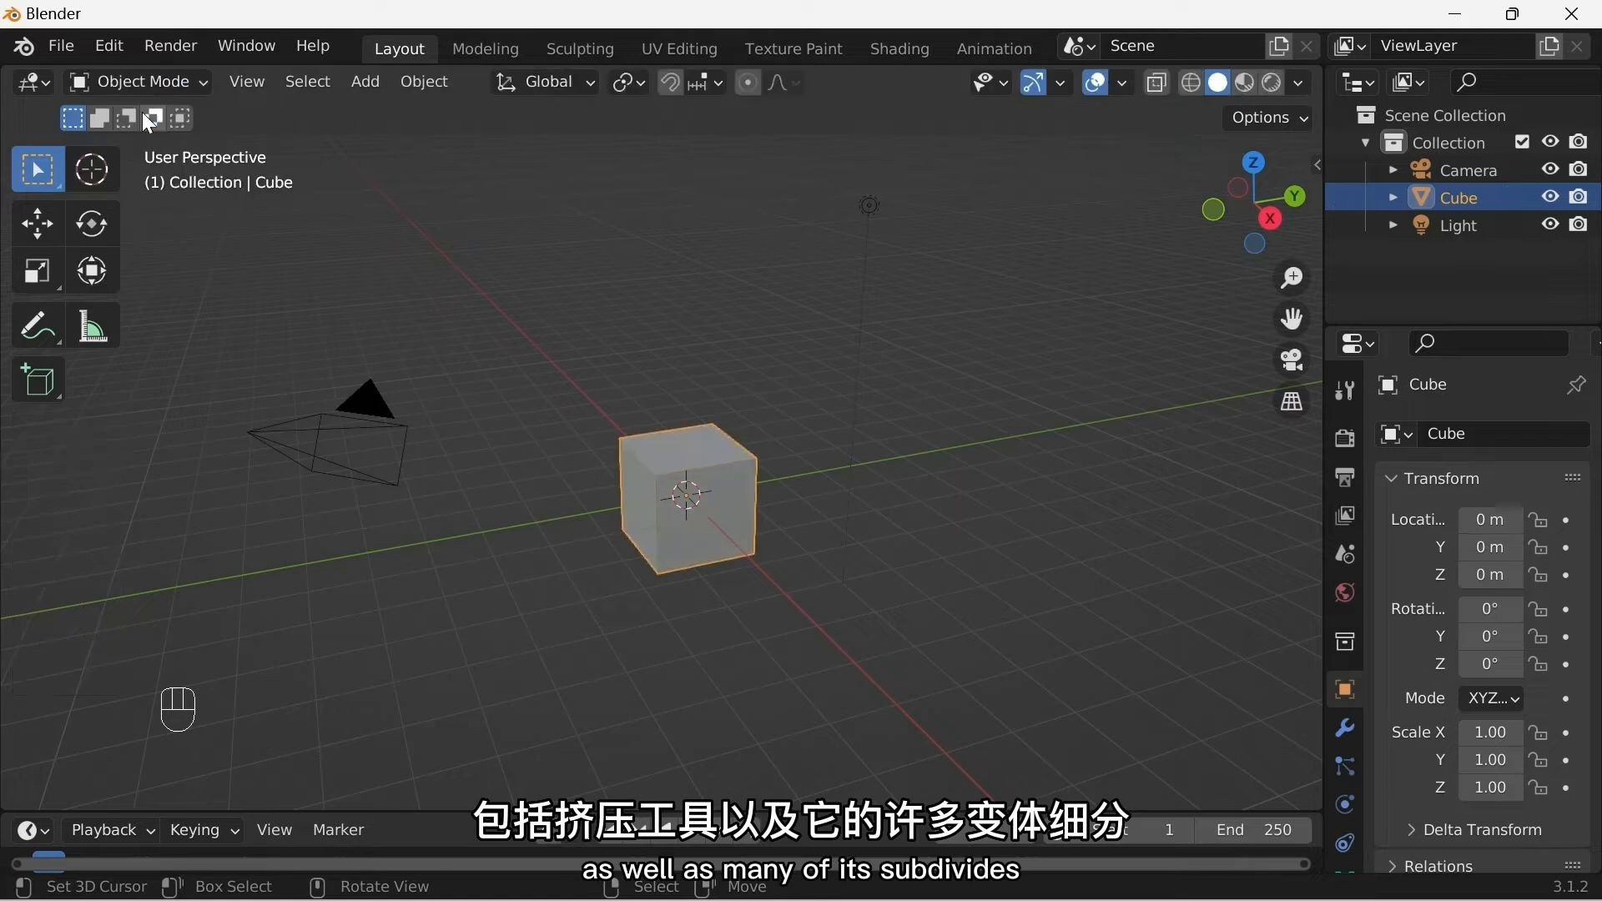
{"action": "left_click", "coordinate": [367, 404]}
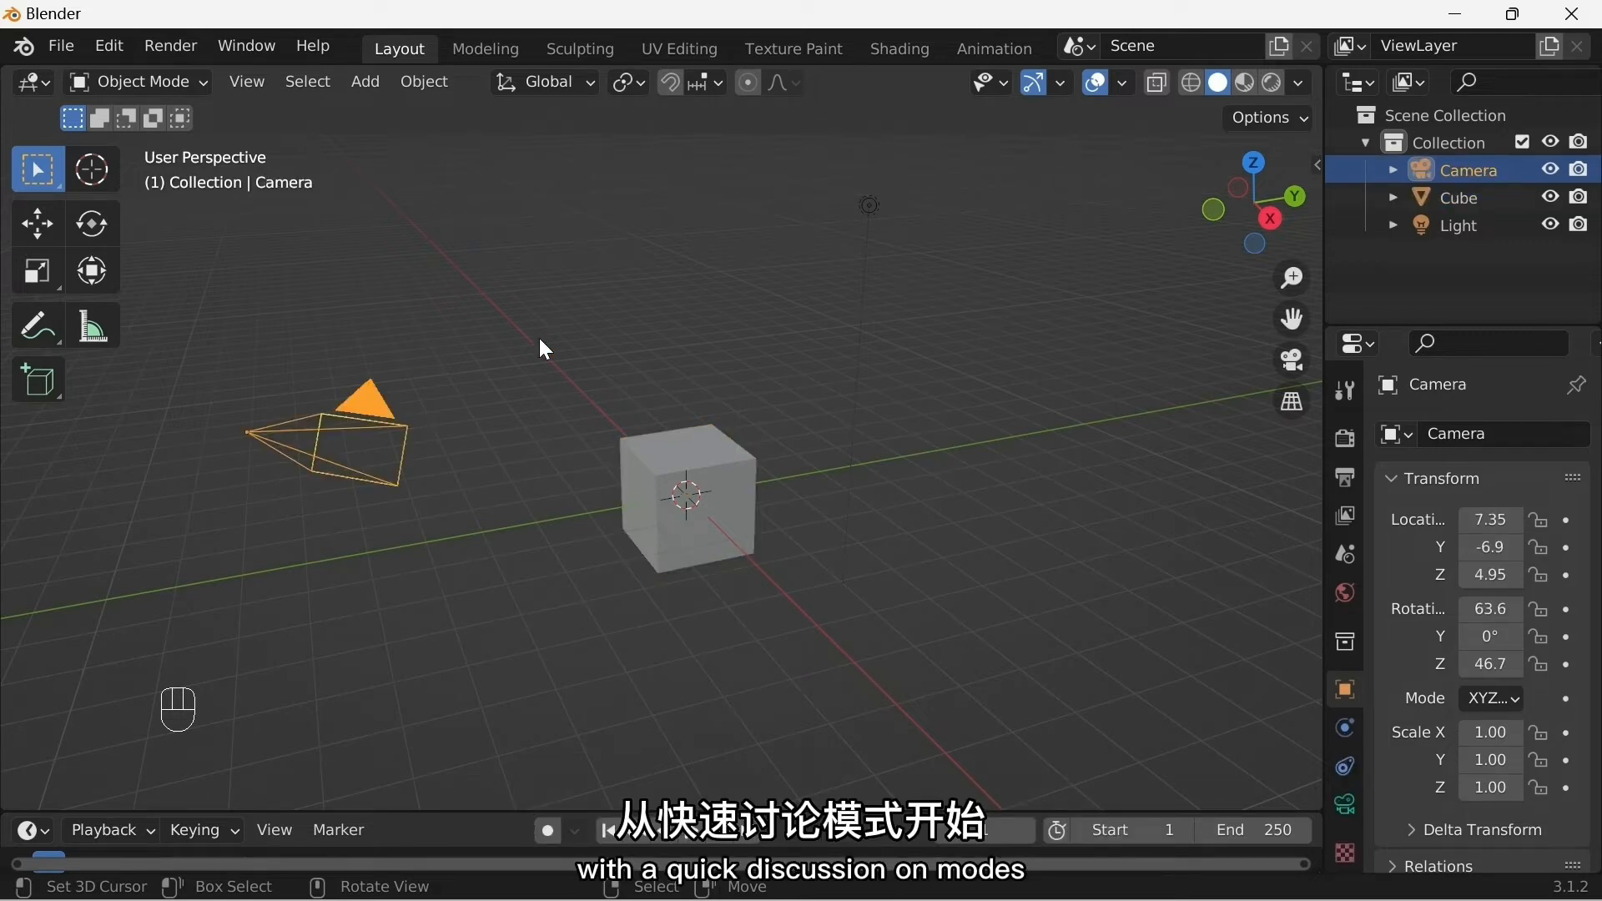
{"action": "left_click", "coordinate": [128, 82]}
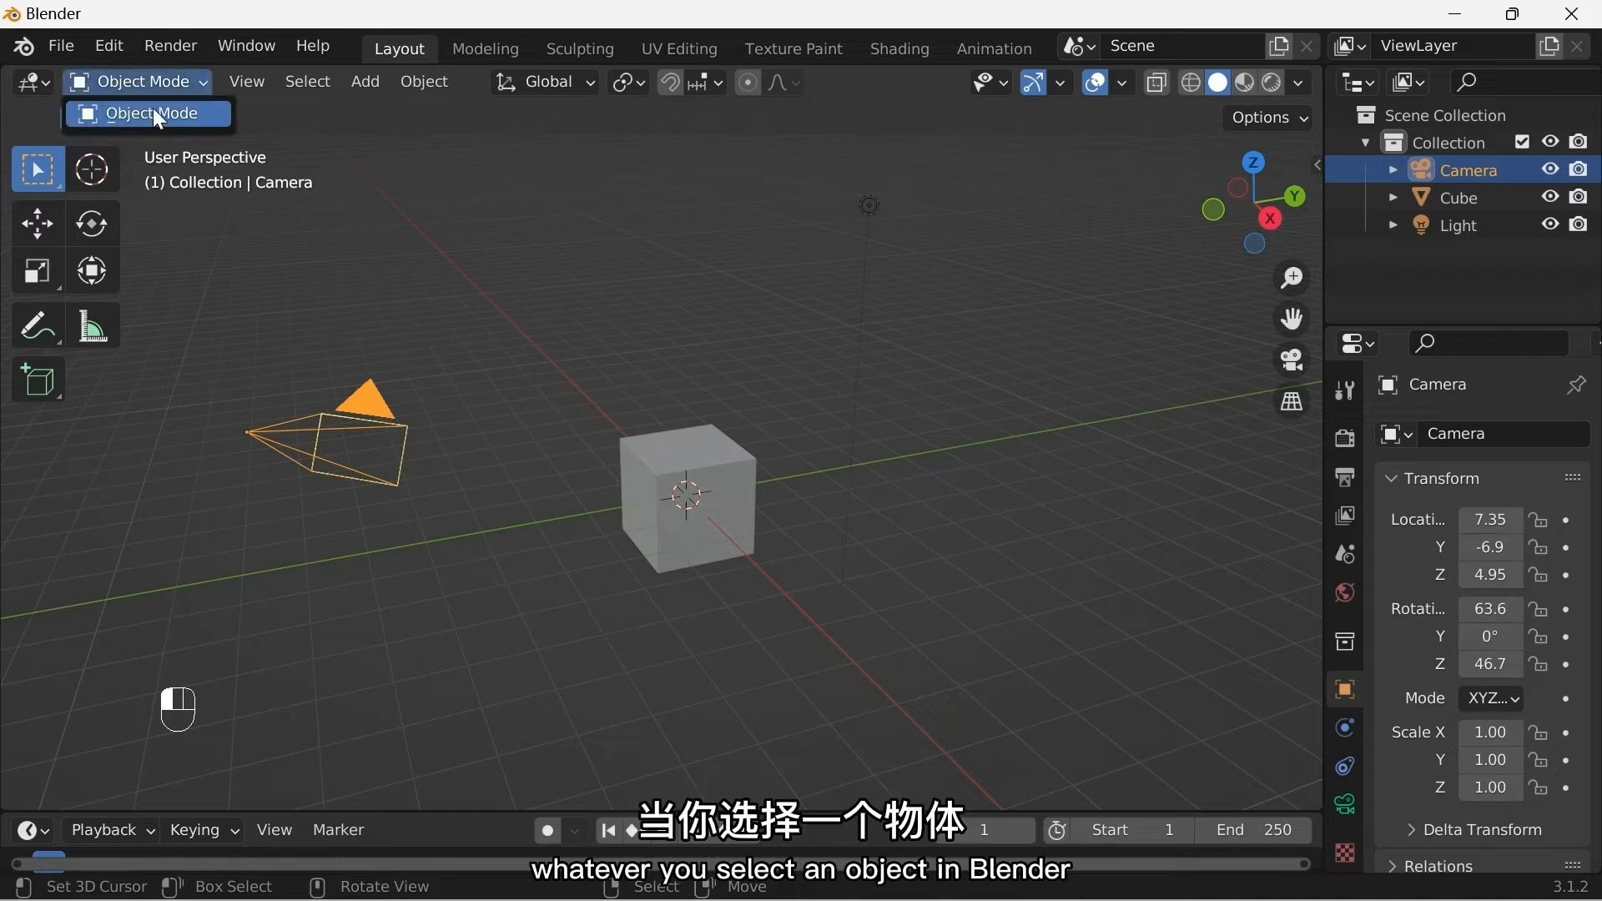
{"action": "left_click", "coordinate": [159, 117]}
{"action": "left_click", "coordinate": [853, 213]}
{"action": "left_click", "coordinate": [169, 80]}
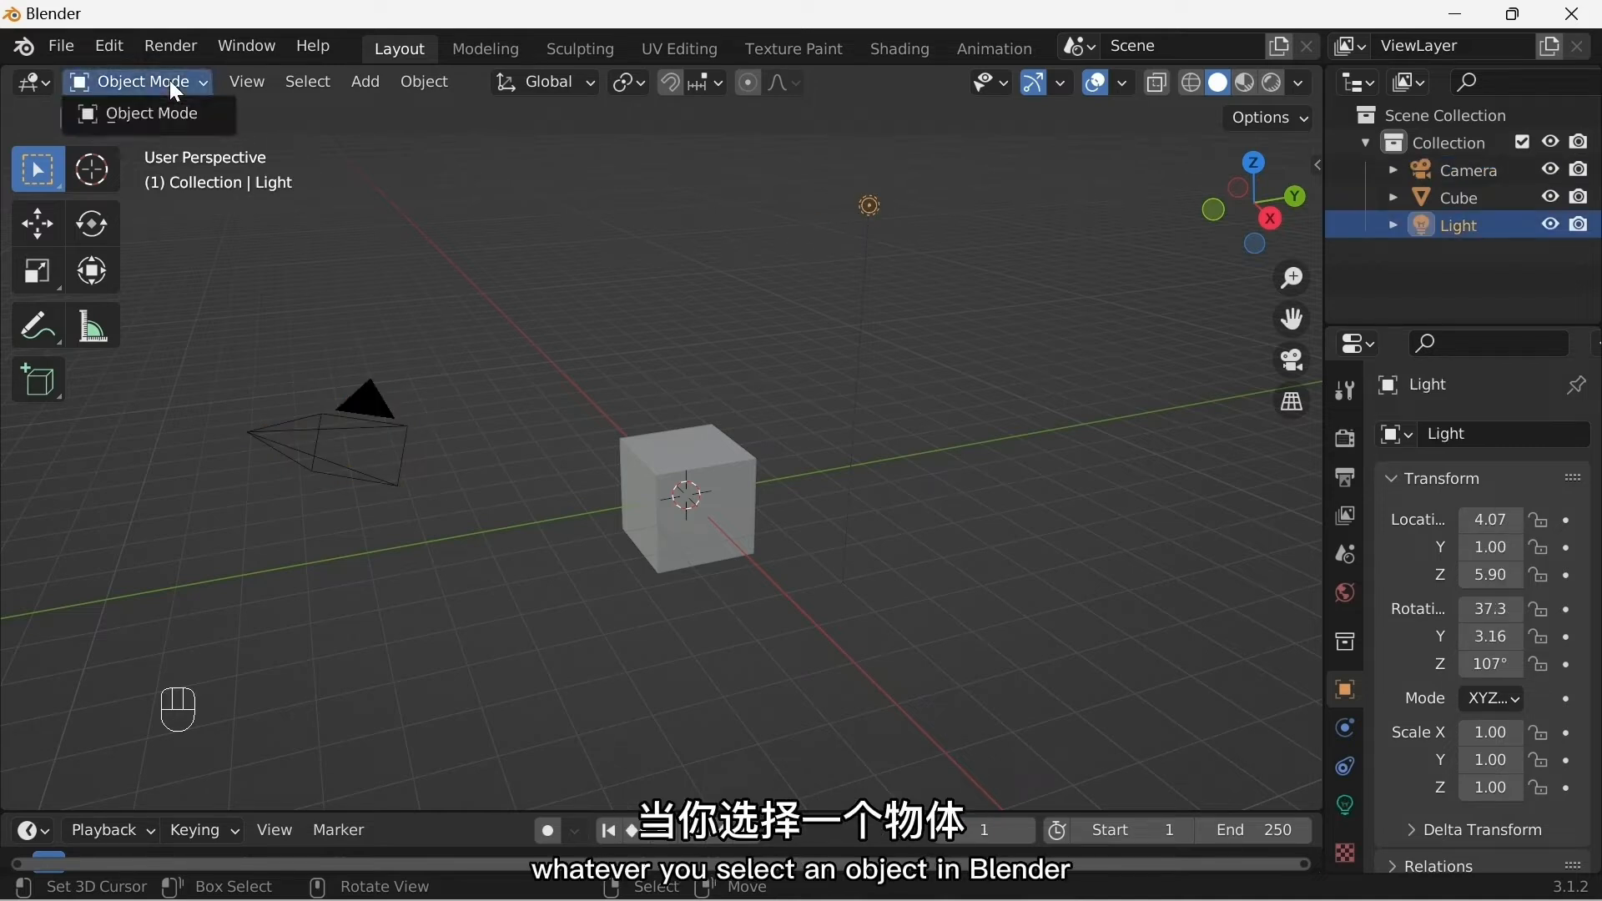
{"action": "left_click", "coordinate": [161, 118]}
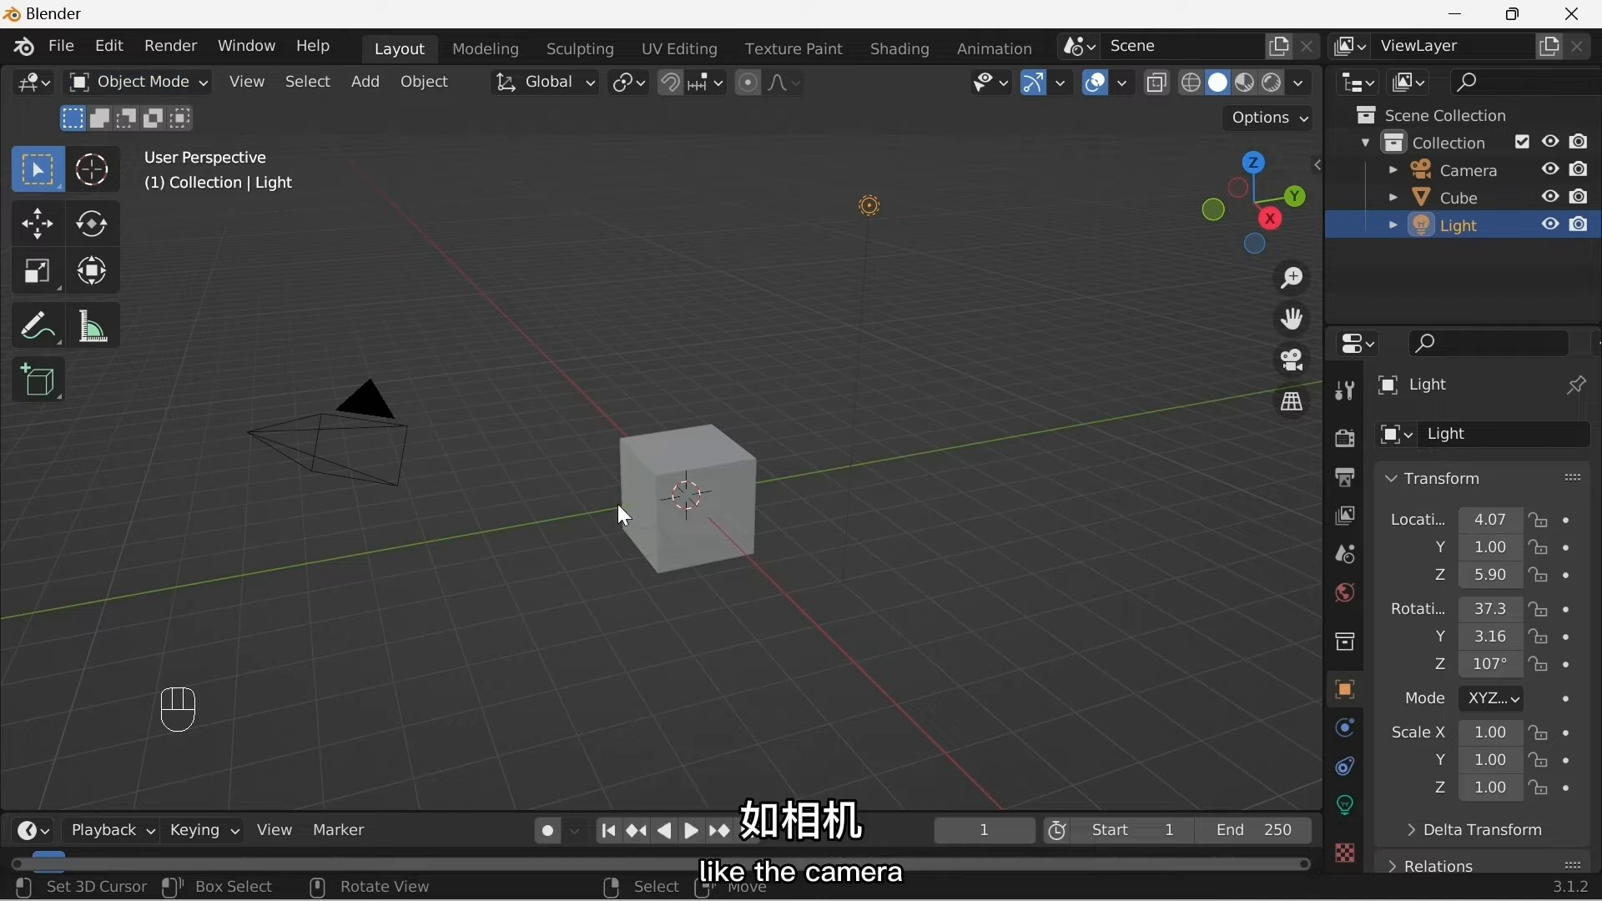
Step: Select the cube and display its Move and Rotate gizmos in turn, ending with the Scale tool active
{"action": "left_click", "coordinate": [685, 475]}
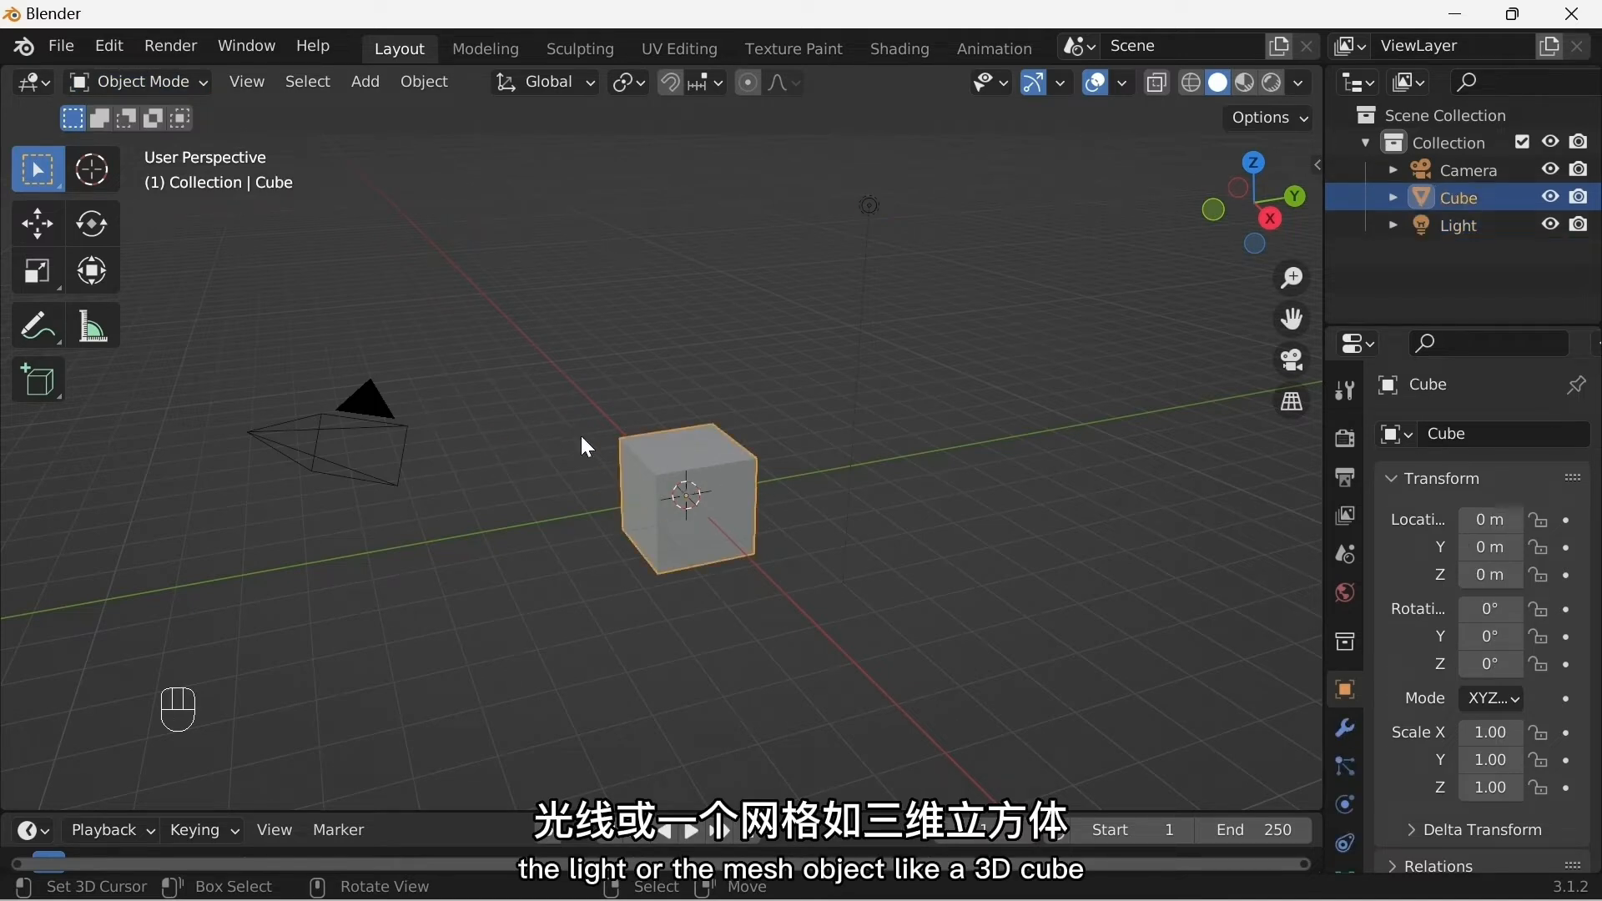
{"action": "left_click", "coordinate": [165, 80]}
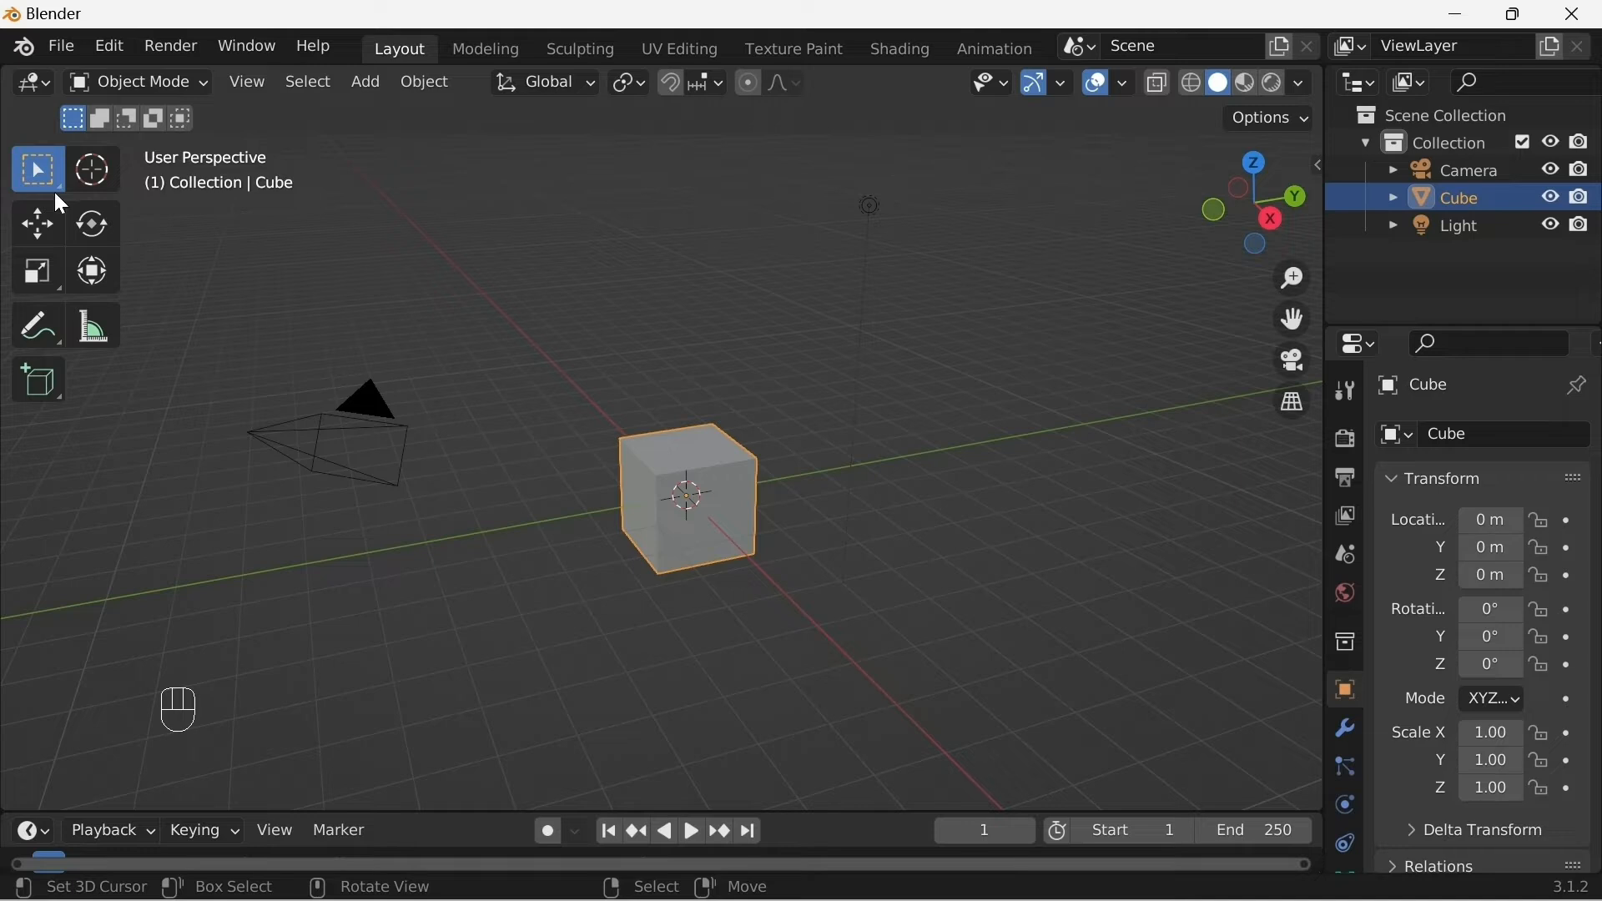
{"action": "left_click", "coordinate": [54, 225]}
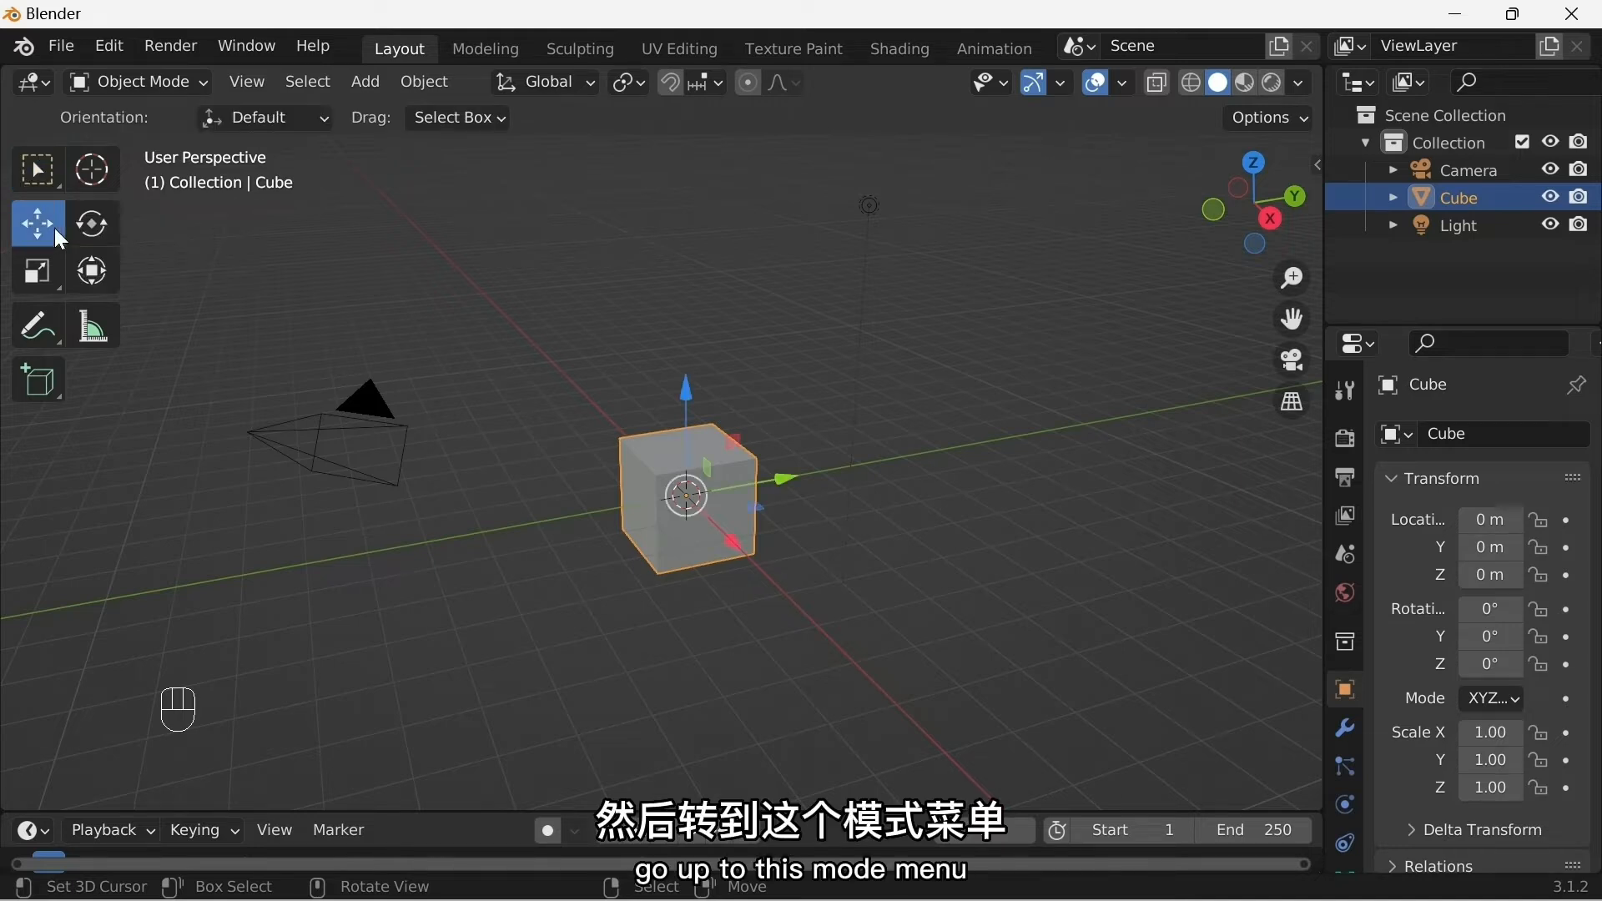
{"action": "left_click", "coordinate": [87, 227]}
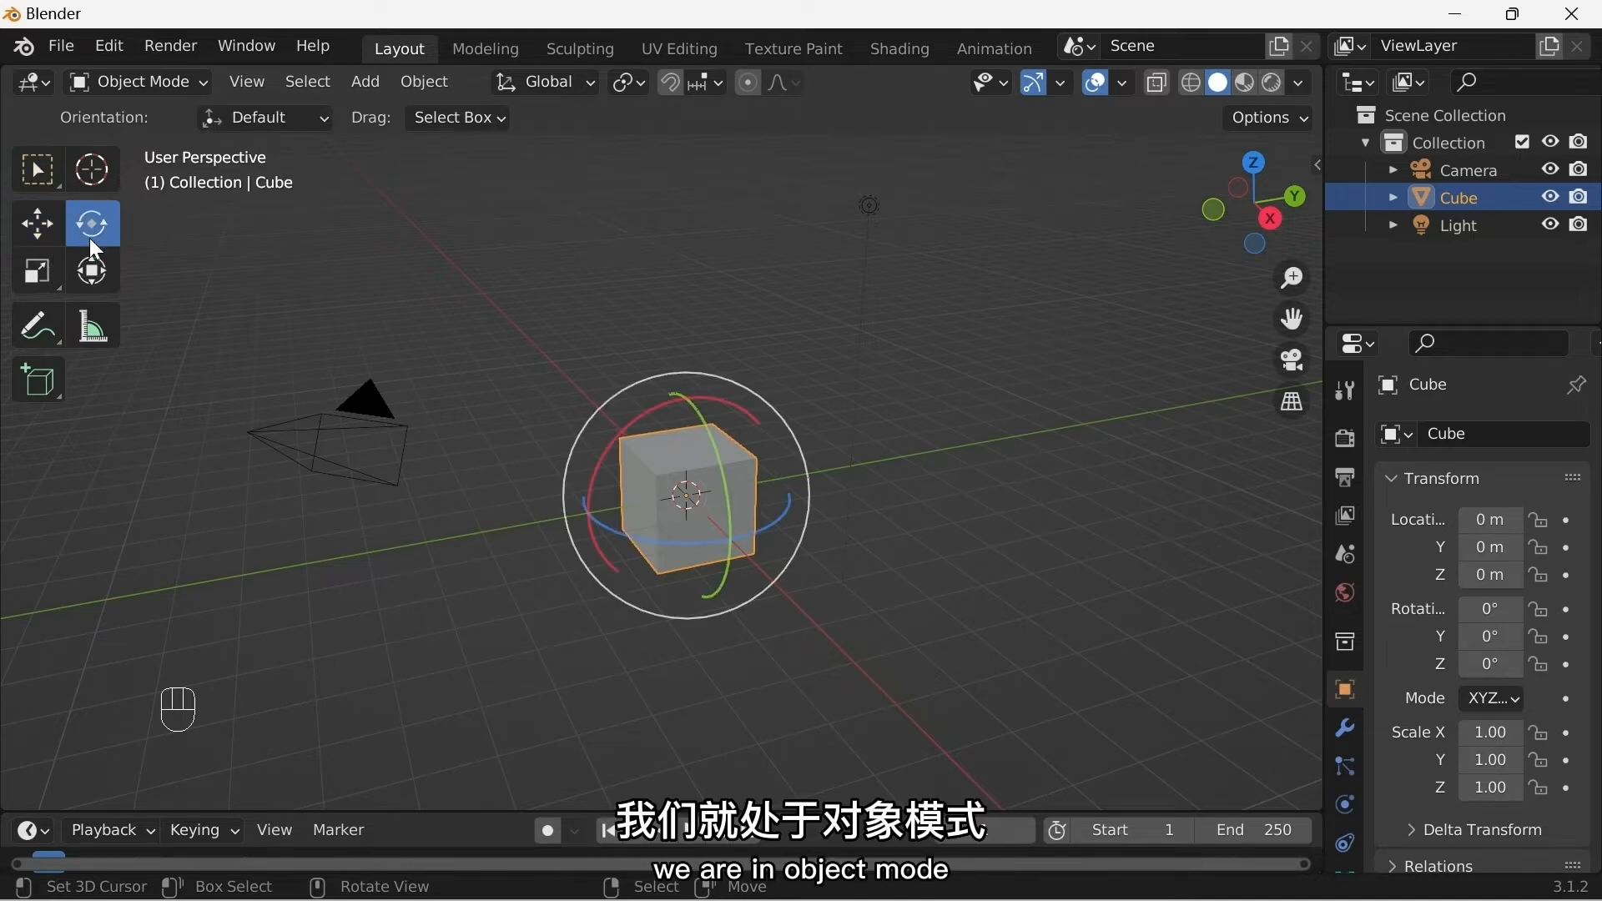
{"action": "left_click", "coordinate": [44, 275]}
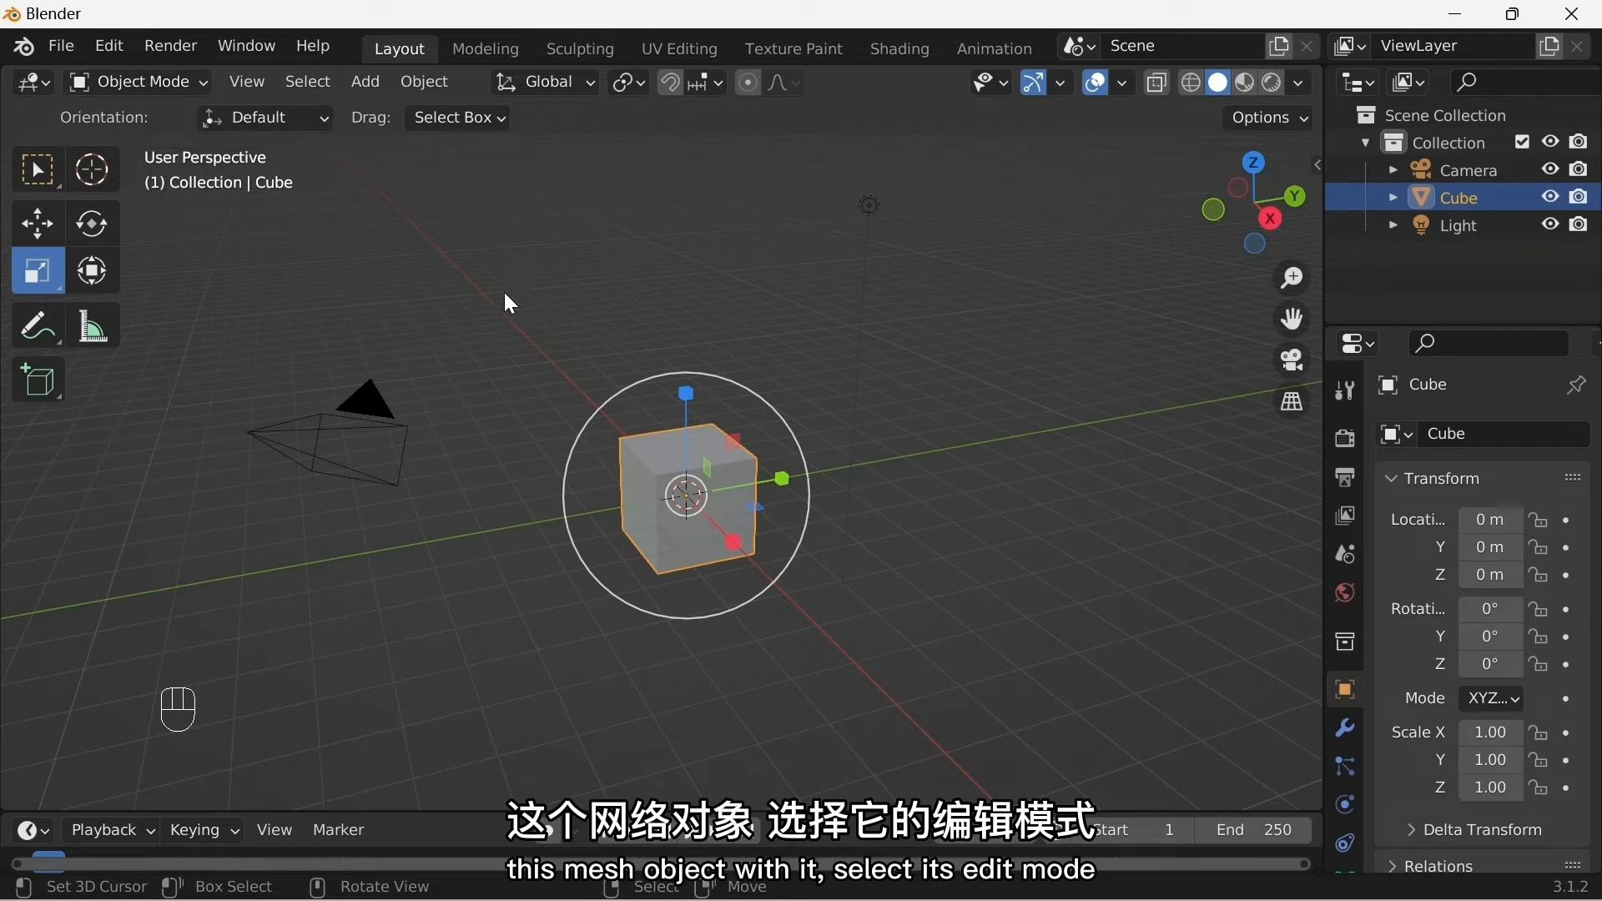
Step: Put the cube into Edit Mode and deselect all of its geometry
{"action": "left_click", "coordinate": [139, 81]}
{"action": "left_click", "coordinate": [115, 142]}
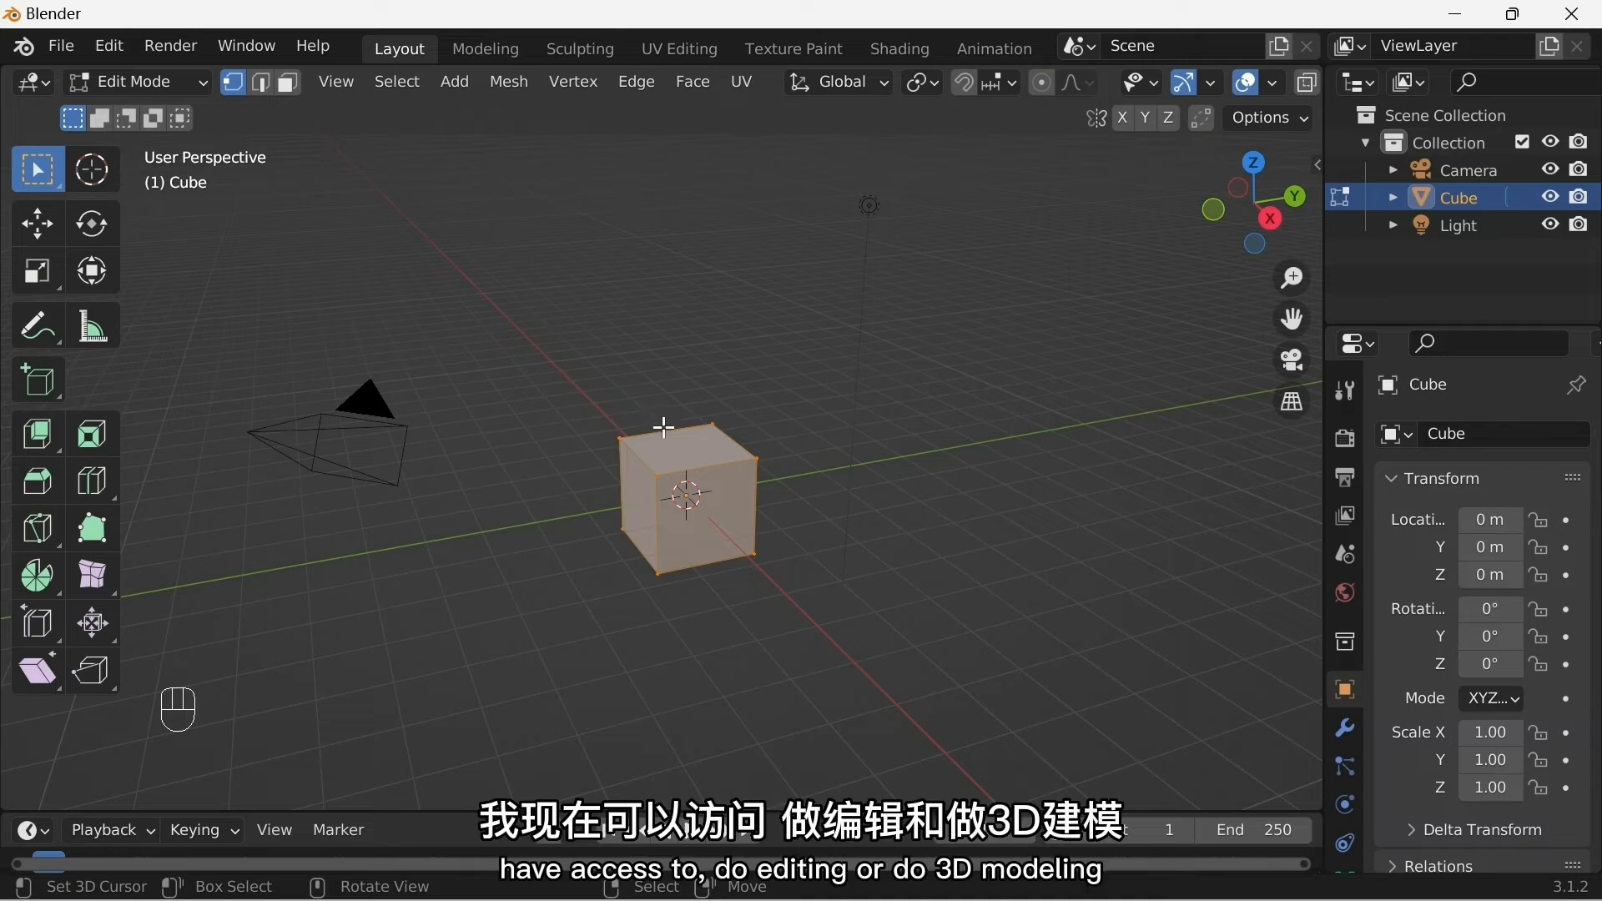
{"action": "middle_click_drag", "start_coordinate": [662, 440], "coordinate": [773, 302]}
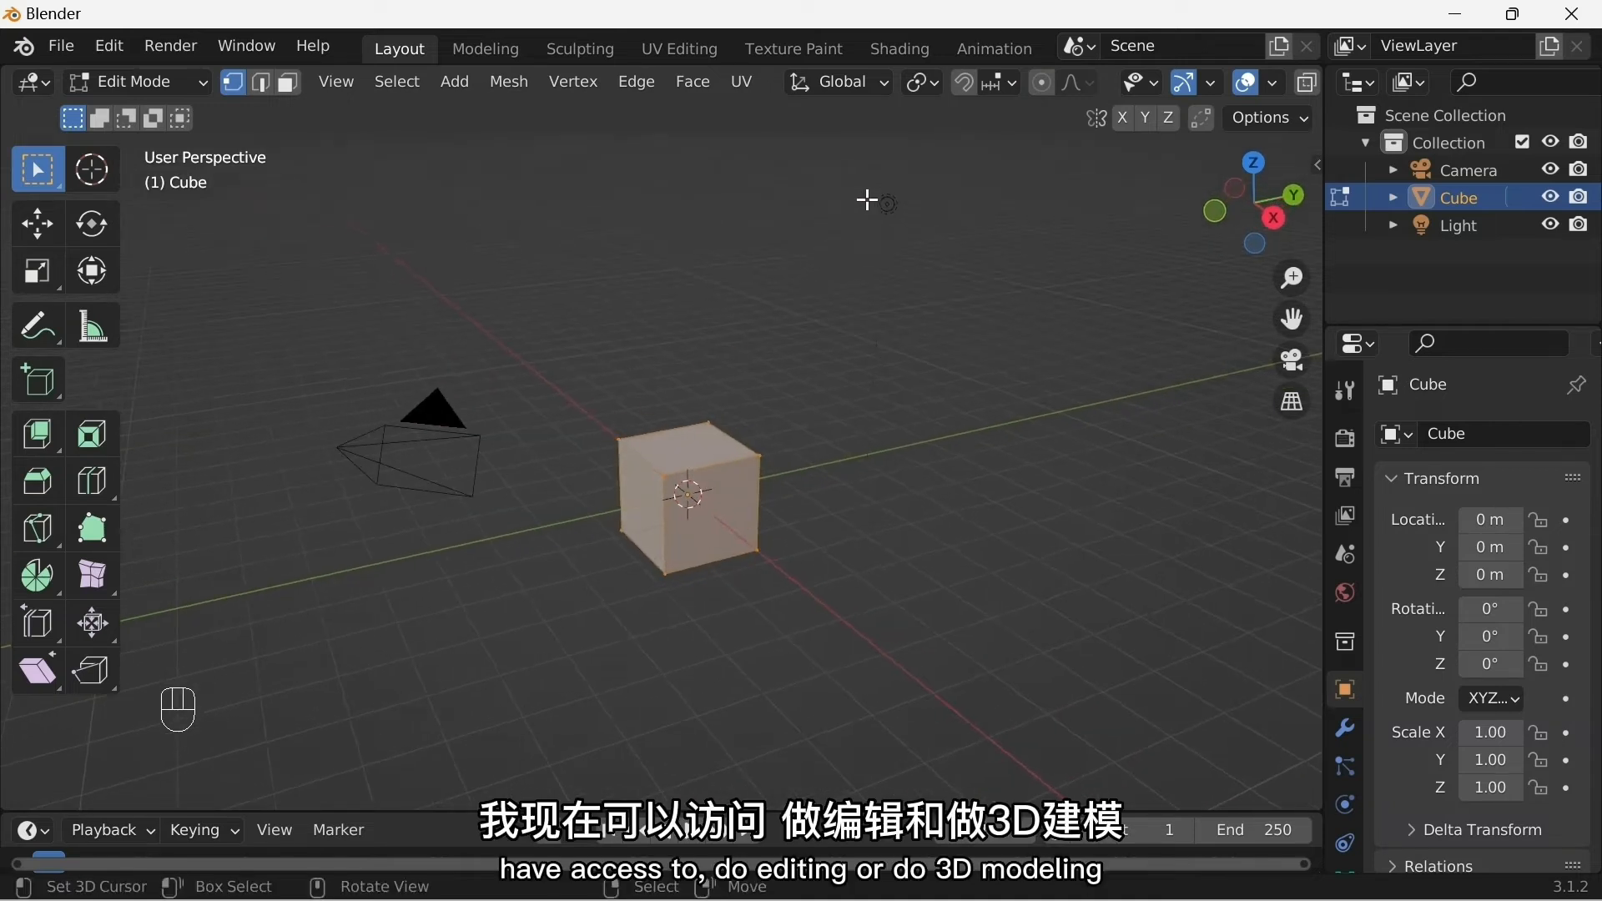
{"action": "left_click", "coordinate": [869, 201]}
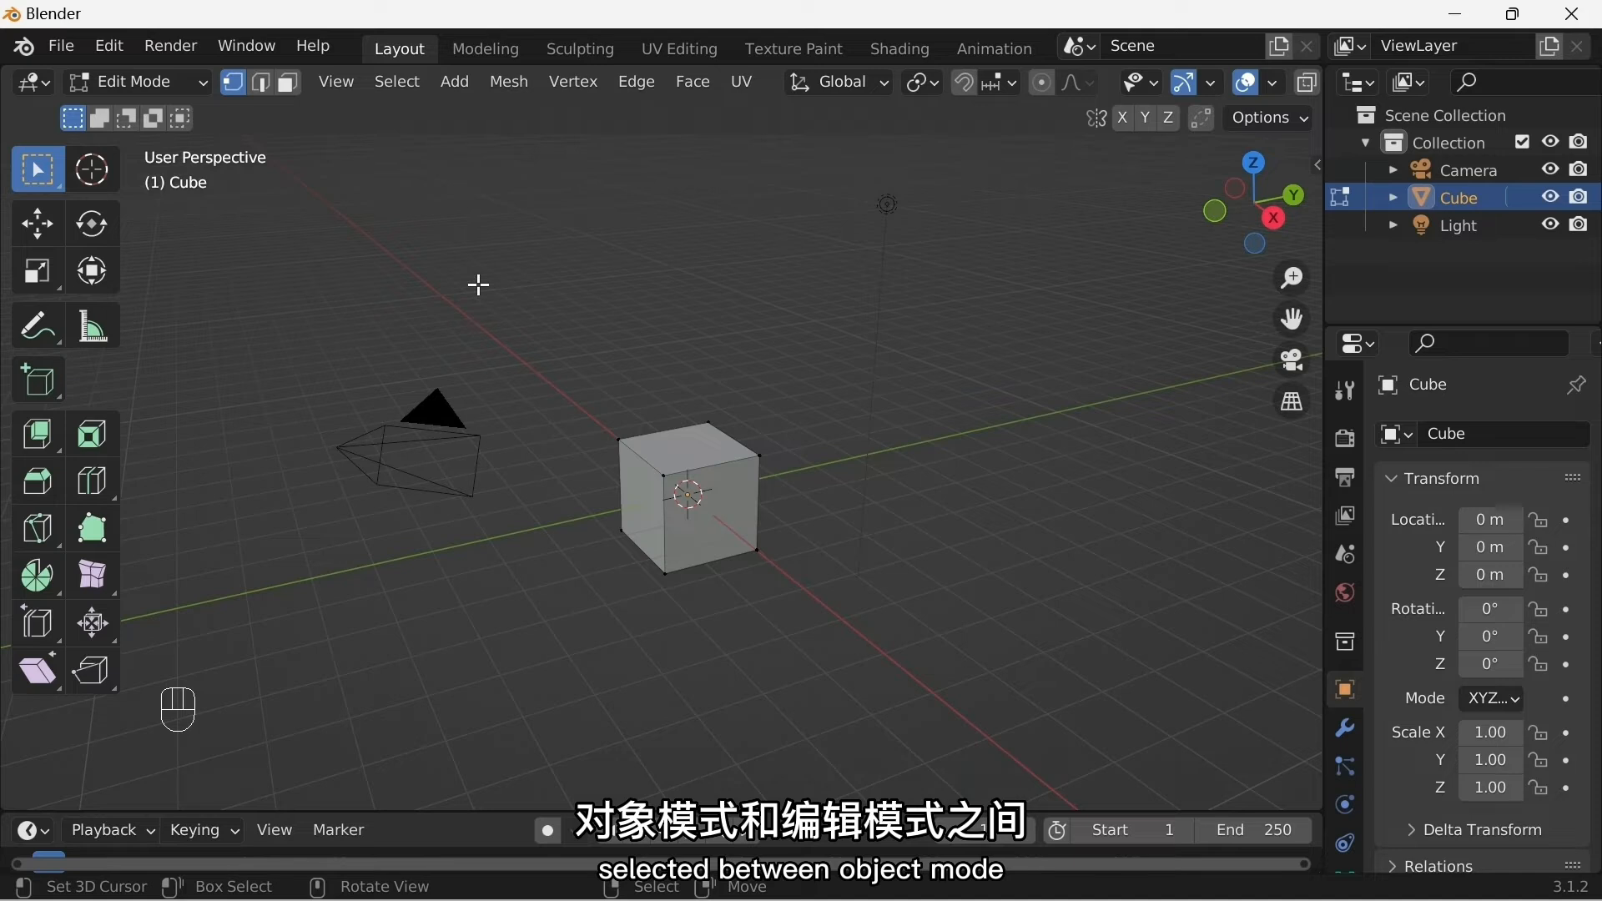
Step: Toggle the cube back and forth between Object Mode and Edit Mode
{"action": "key", "text": "Tab"}
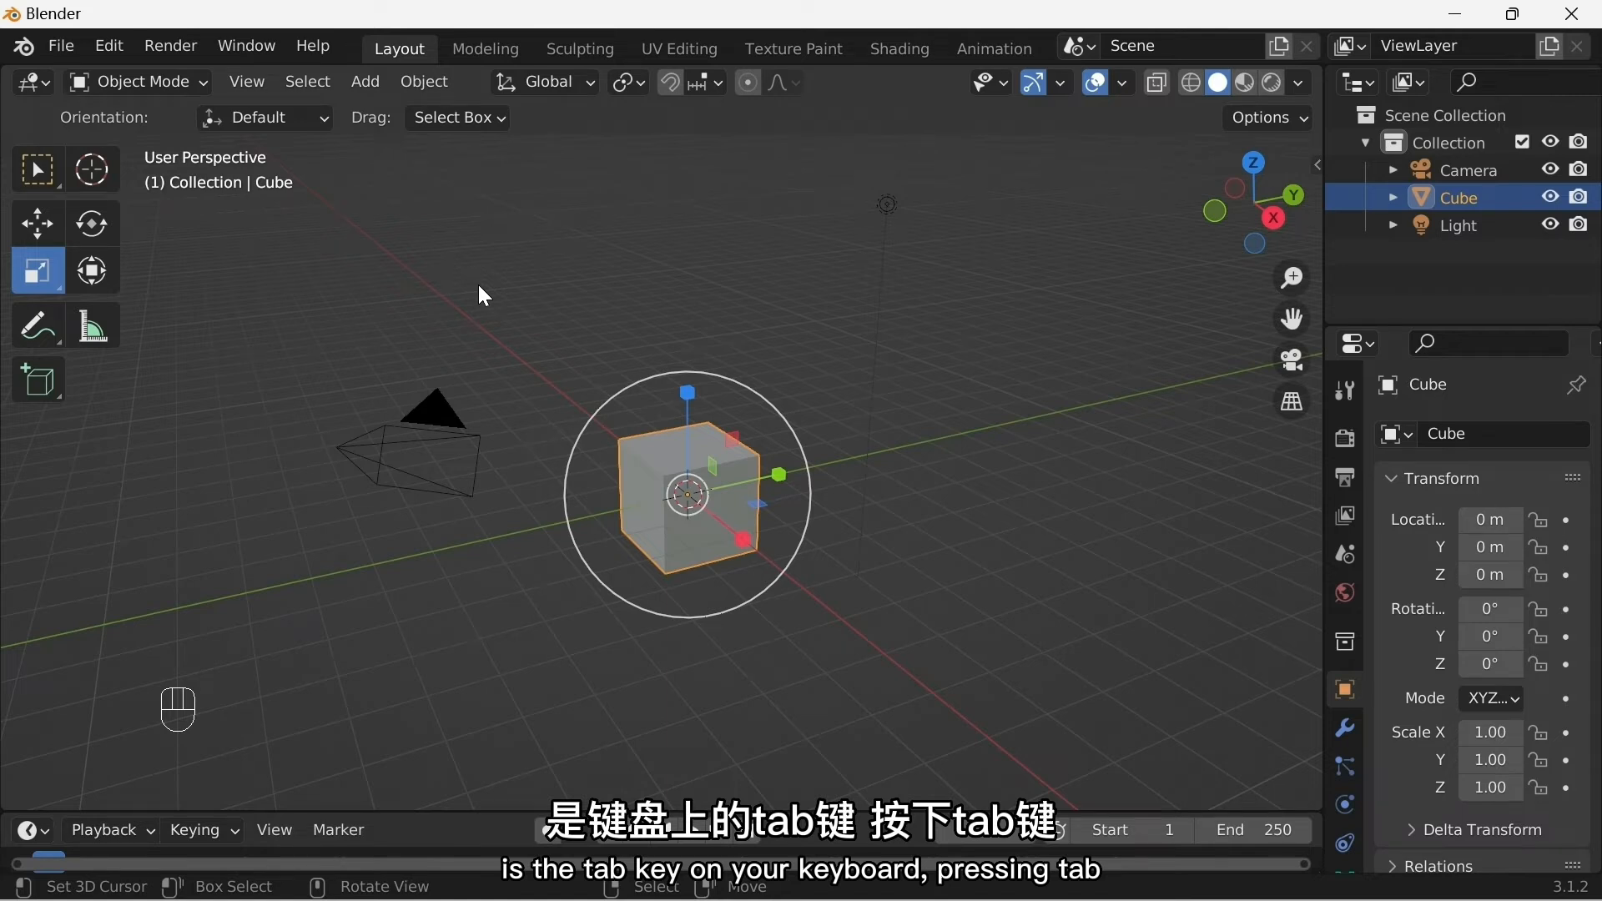
{"action": "key", "text": "Tab"}
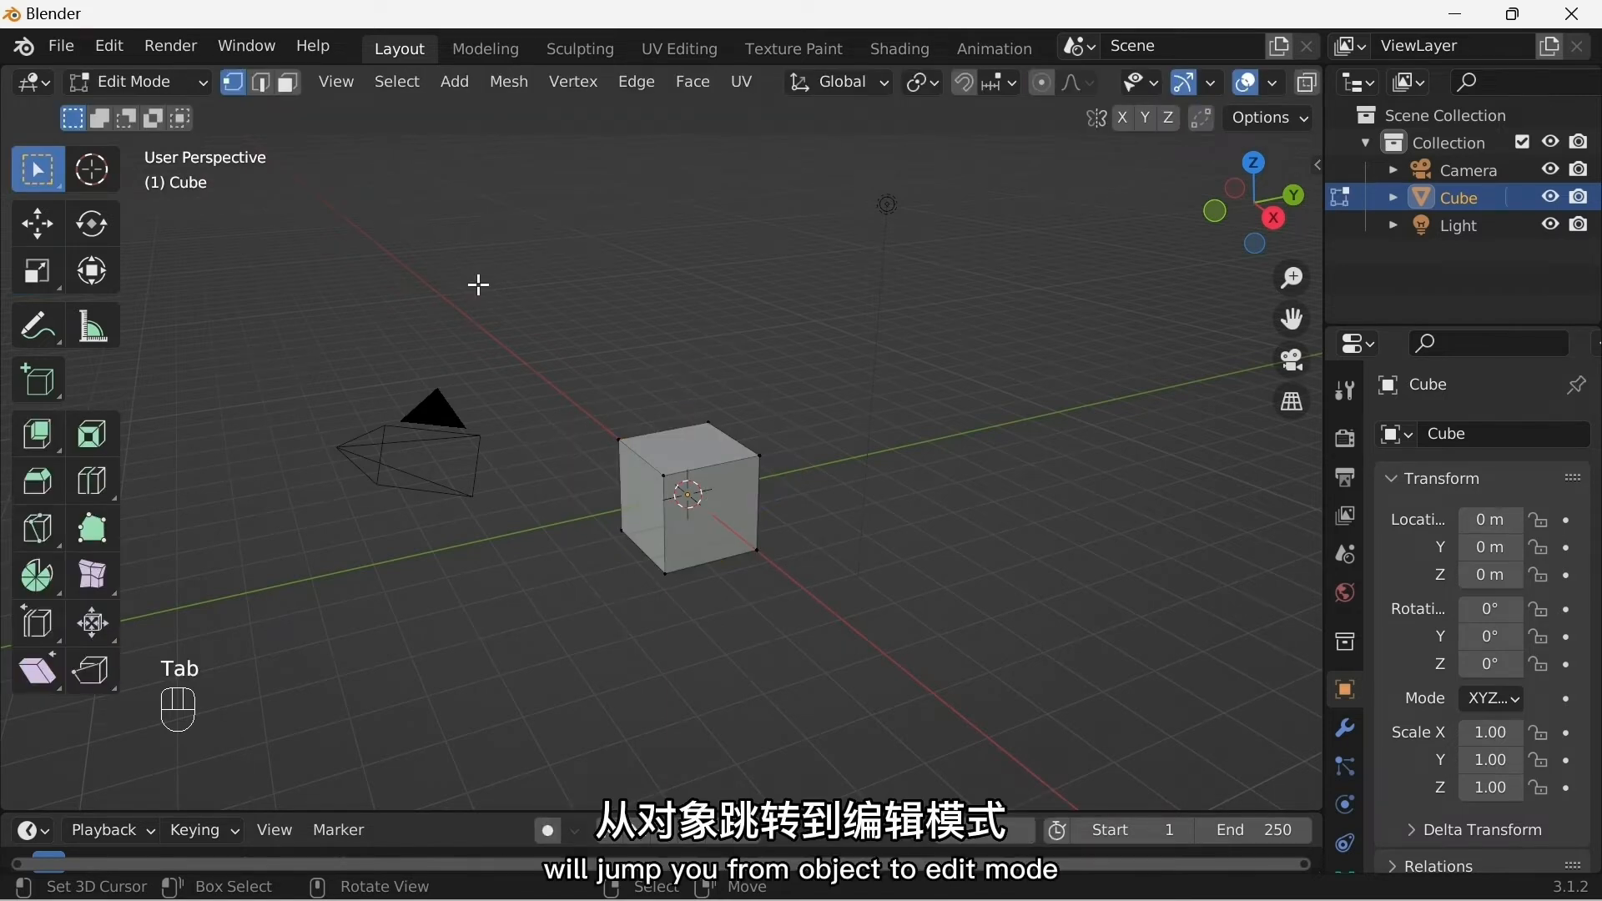
{"action": "key", "text": "Tab"}
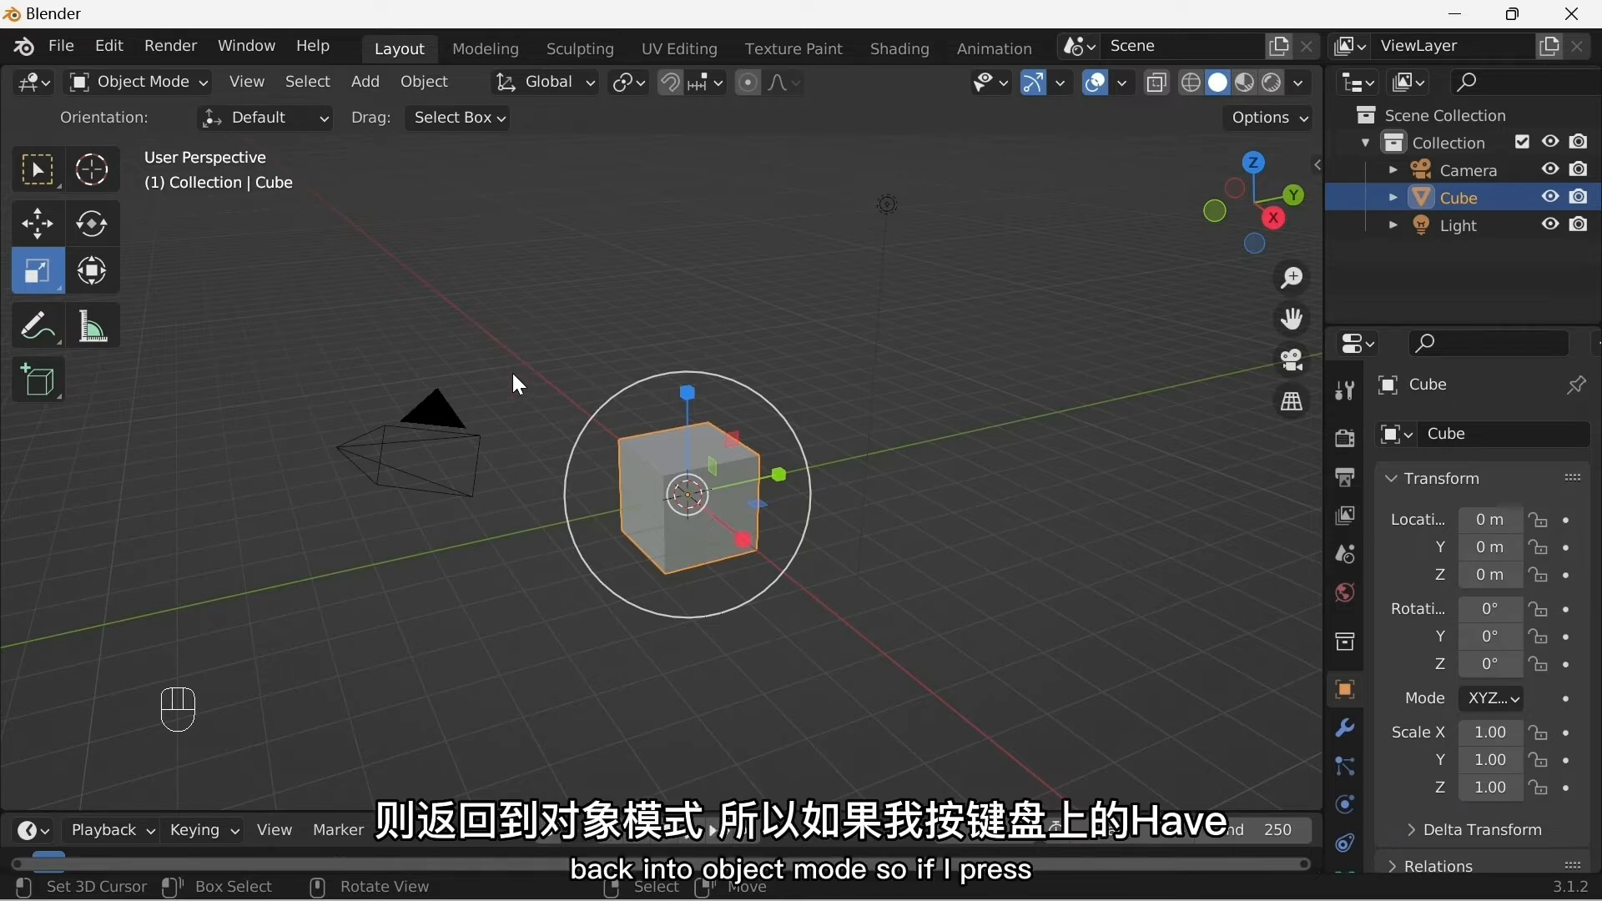
{"action": "key", "text": "Tab"}
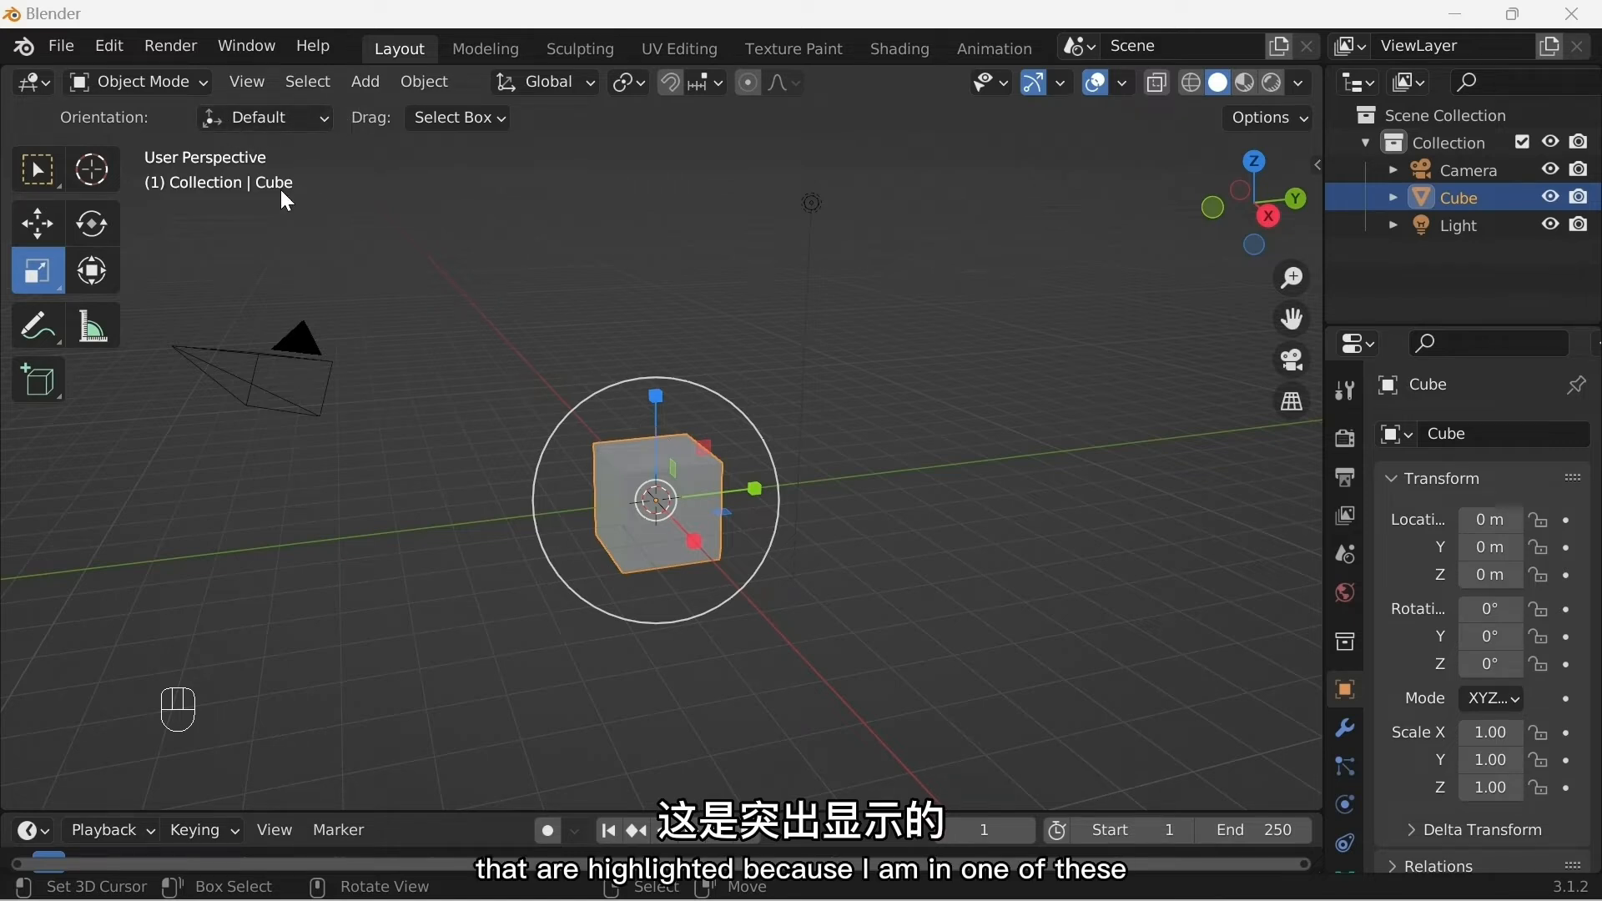
Step: Enter Edit Mode on the cube and select its top face in face select mode
{"action": "left_click", "coordinate": [130, 82]}
{"action": "left_click", "coordinate": [122, 135]}
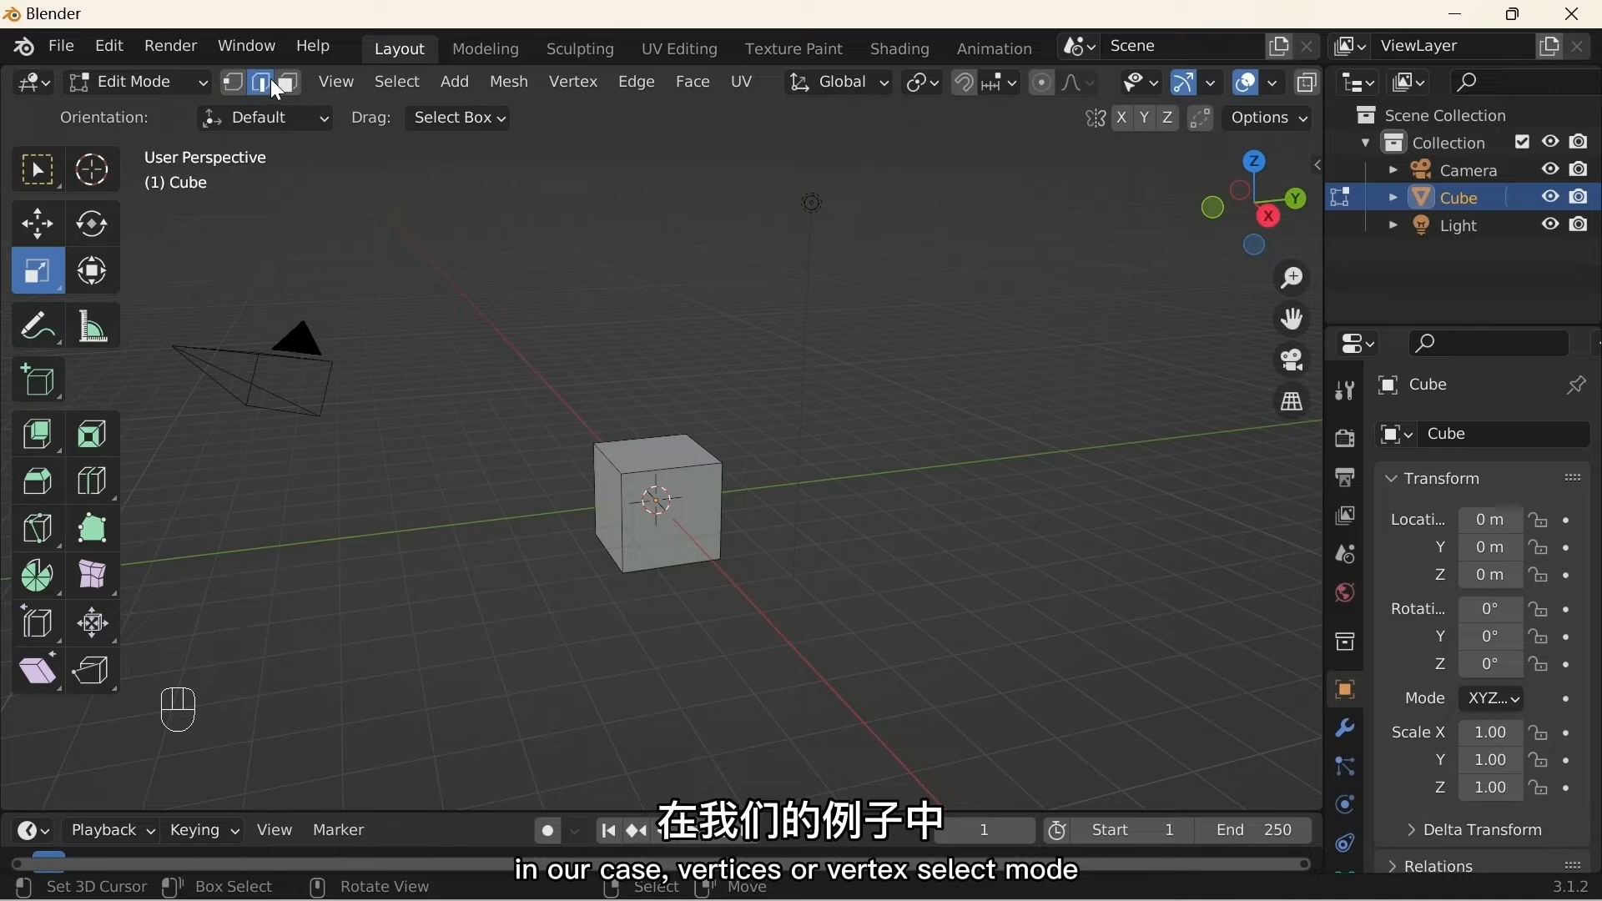
{"action": "left_click", "coordinate": [289, 82]}
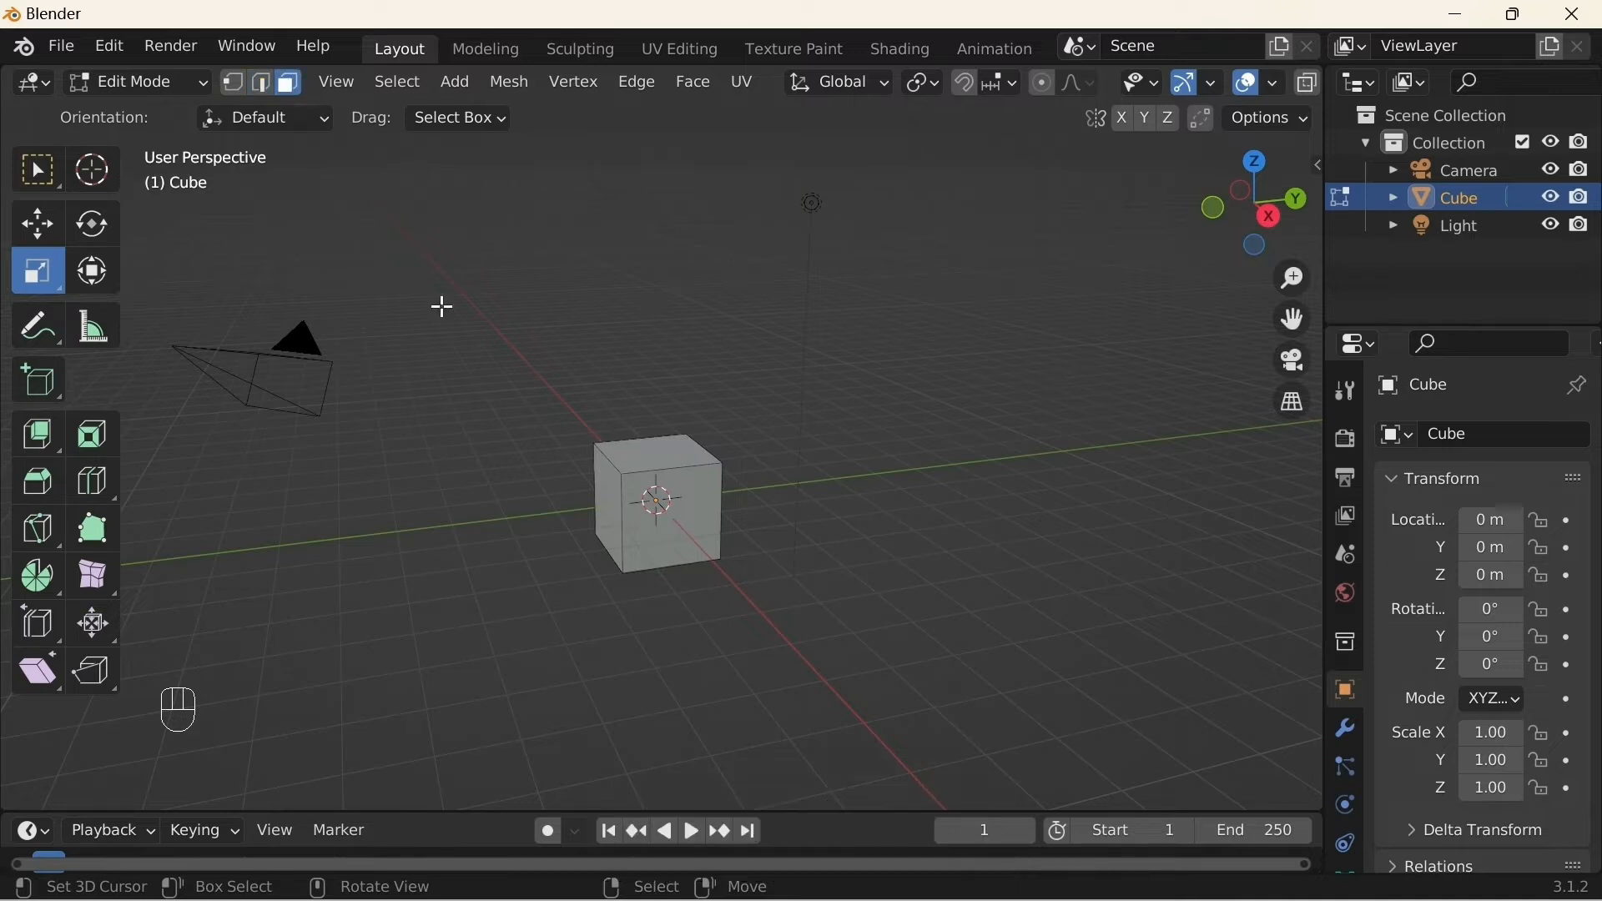
{"action": "left_click", "coordinate": [627, 448]}
Step: Select the cube's top front edge in edge select mode, then its top face in face select mode
{"action": "left_click", "coordinate": [262, 82]}
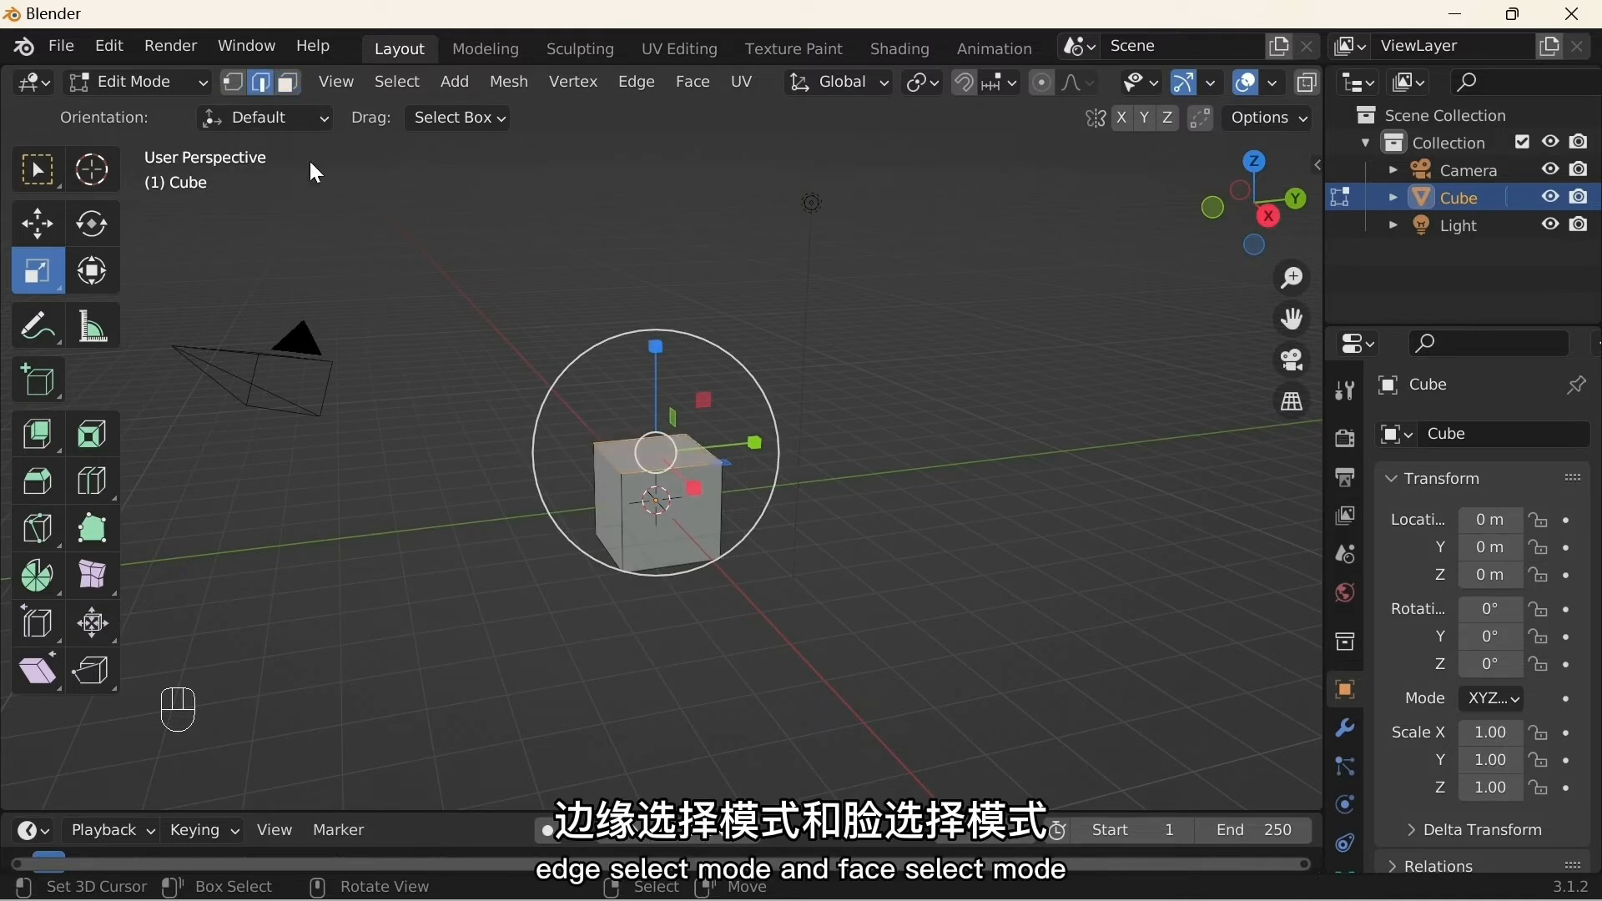
{"action": "left_click", "coordinate": [650, 464]}
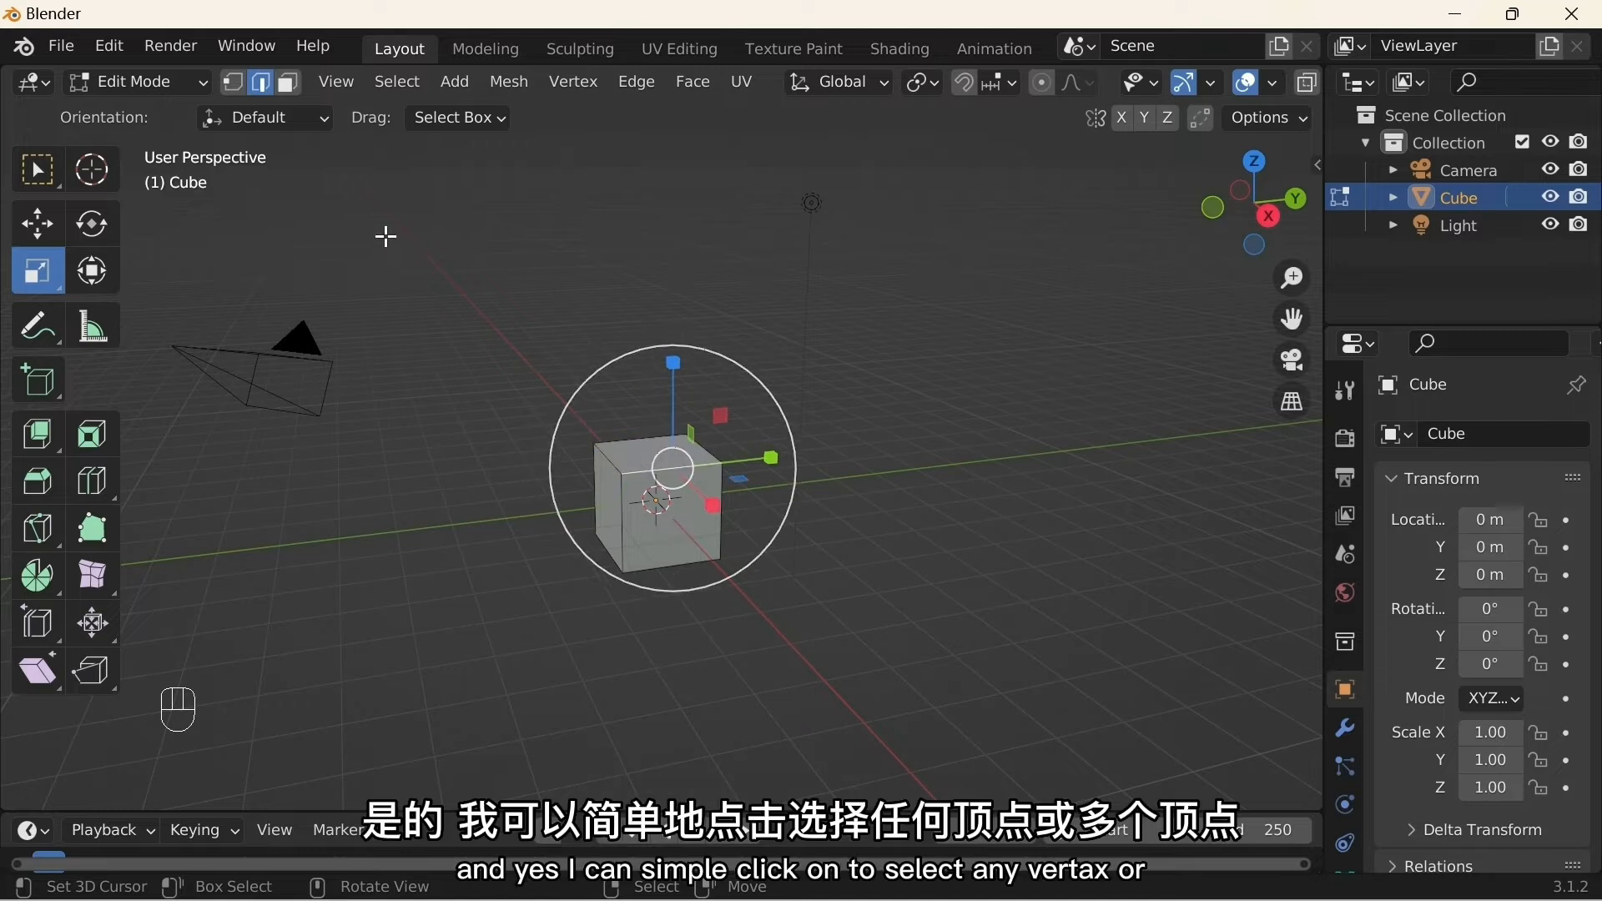
{"action": "left_click", "coordinate": [289, 81]}
{"action": "left_click", "coordinate": [647, 459]}
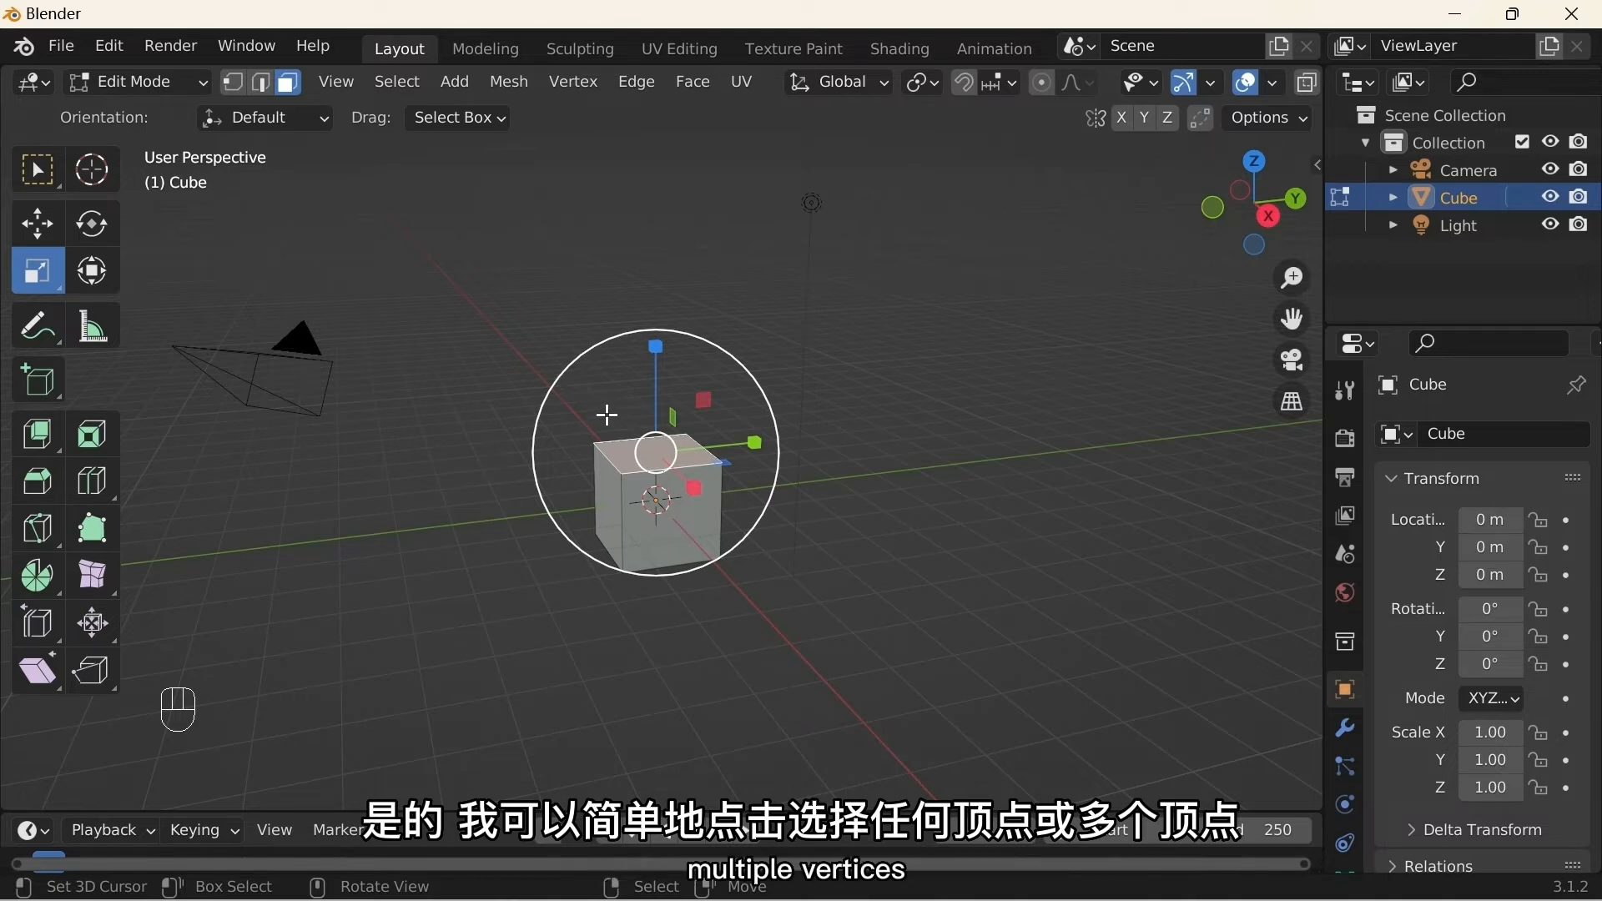
Step: Switch to vertex select mode and select the vertices of the cube's top face together, adding them one by one
{"action": "key", "text": "KP_1"}
{"action": "middle_click_drag", "start_coordinate": [623, 433], "coordinate": [504, 456]}
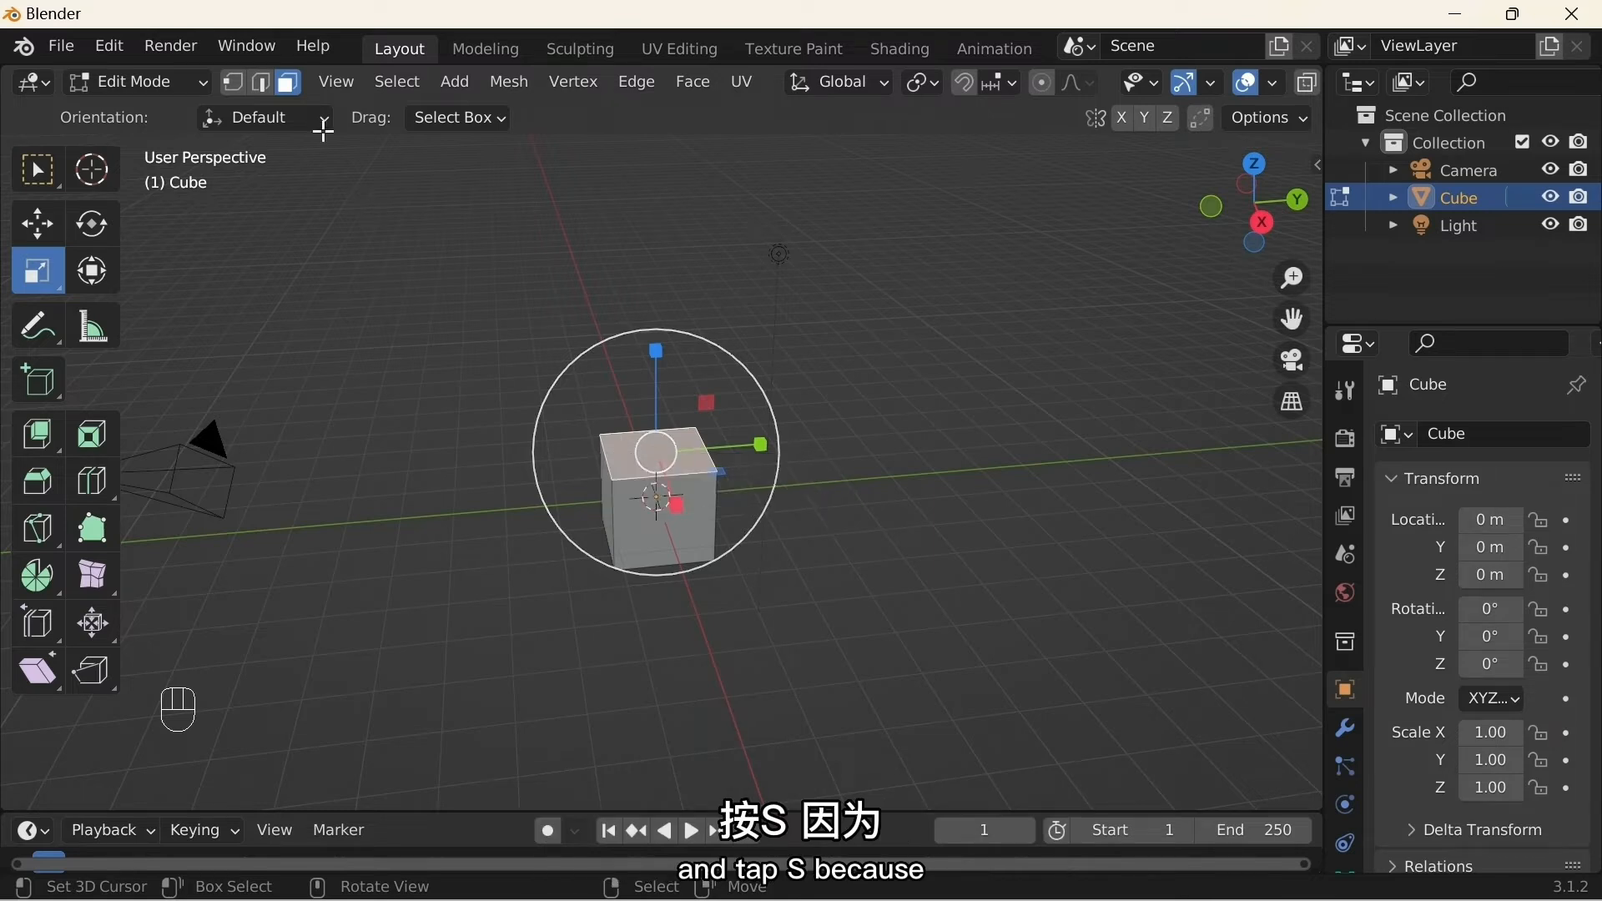
{"action": "left_click", "coordinate": [234, 82]}
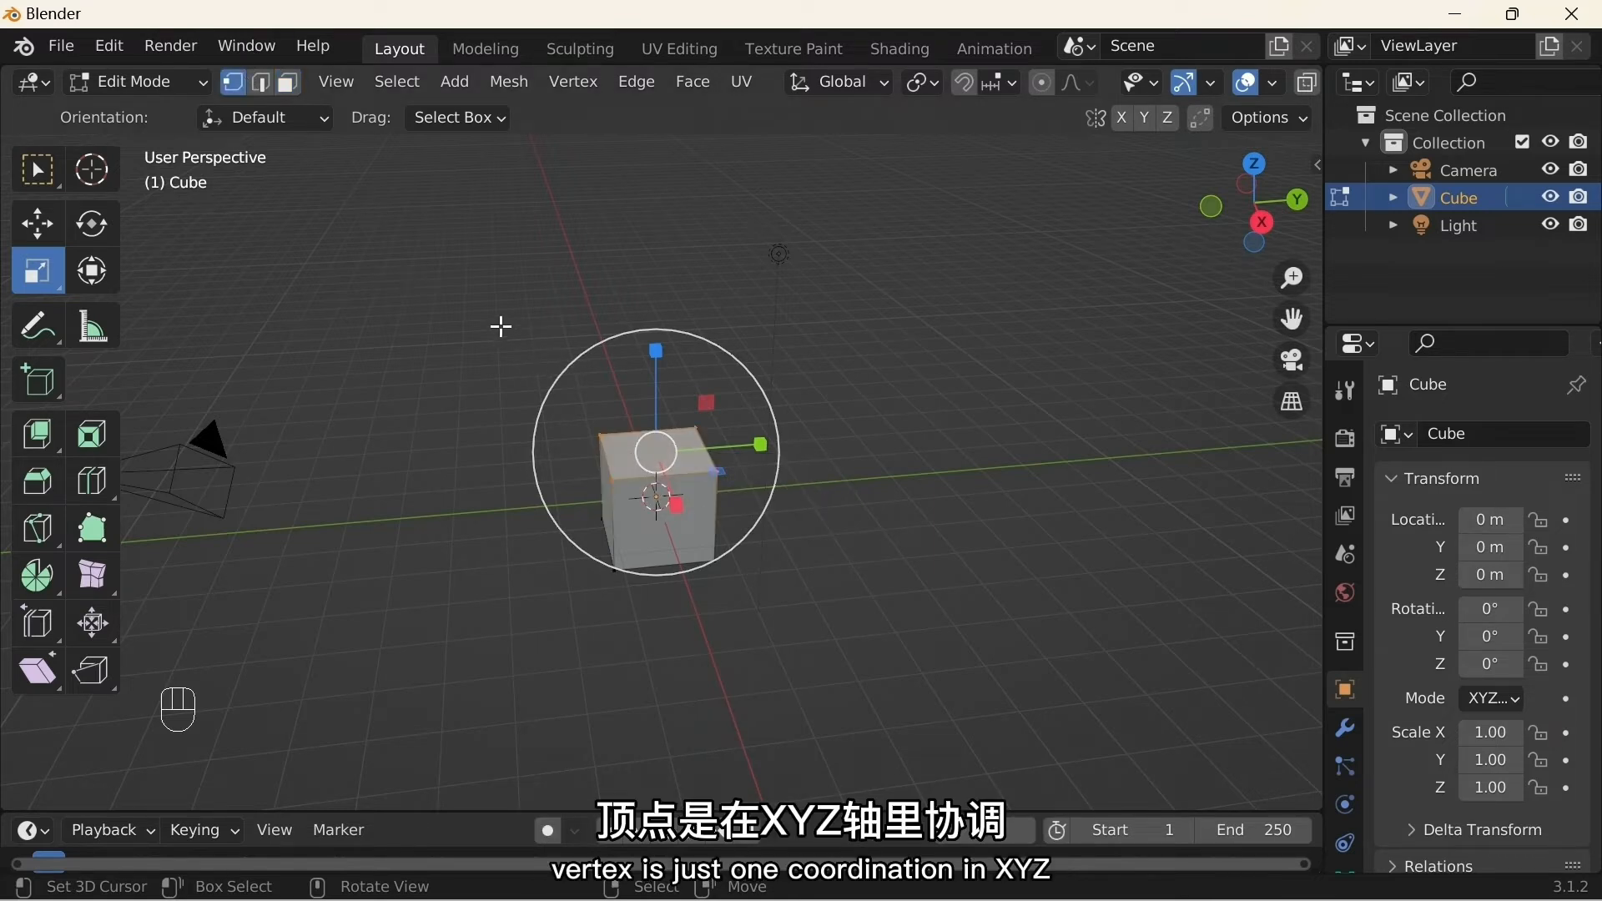
{"action": "left_click_drag", "start_coordinate": [501, 325], "coordinate": [837, 529]}
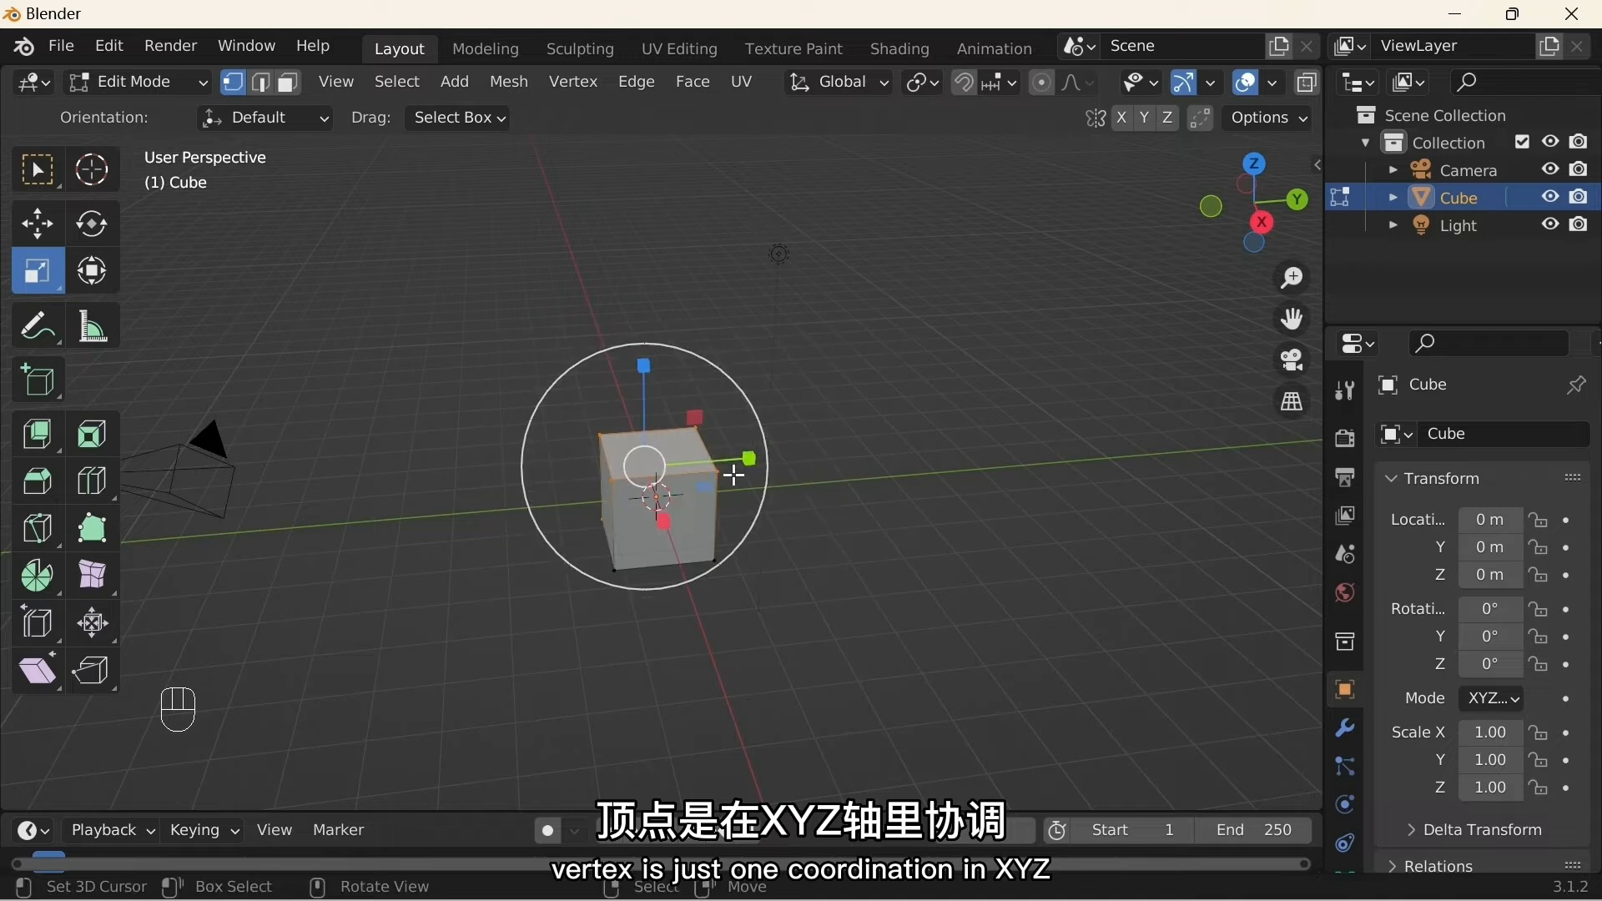
{"action": "middle_click_drag", "start_coordinate": [519, 347], "coordinate": [590, 373]}
{"action": "scroll", "coordinate": [590, 373], "scroll_direction": "up", "scroll_amount": 1}
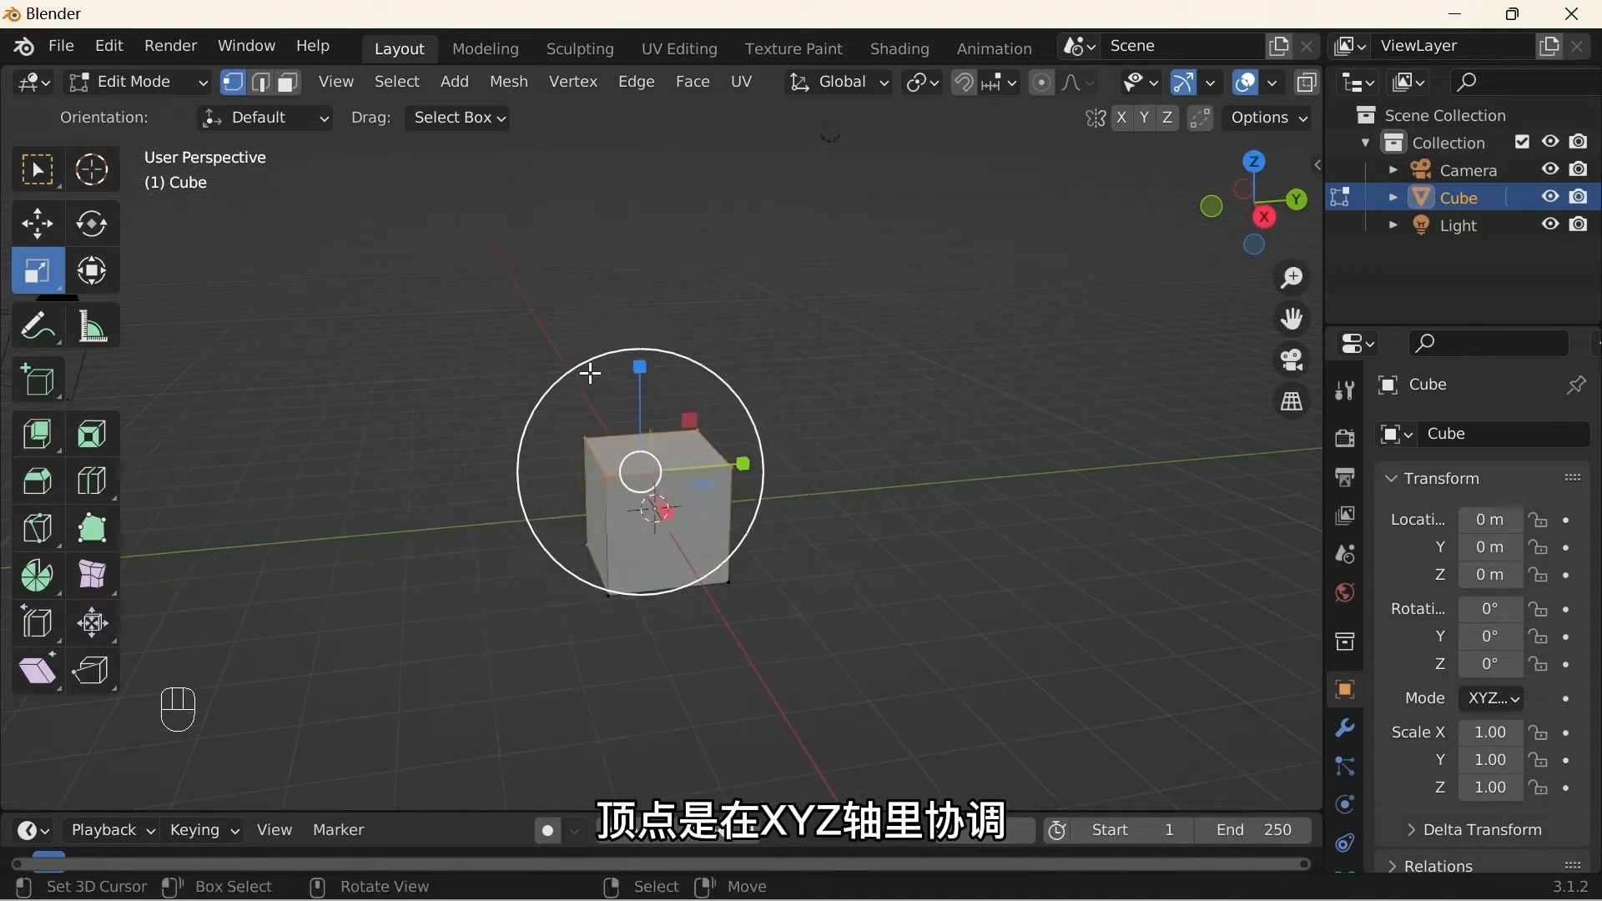
{"action": "right_click", "coordinate": [585, 439]}
{"action": "right_click", "coordinate": [608, 480], "text": "shift"}
{"action": "right_click", "coordinate": [738, 468], "text": "shift"}
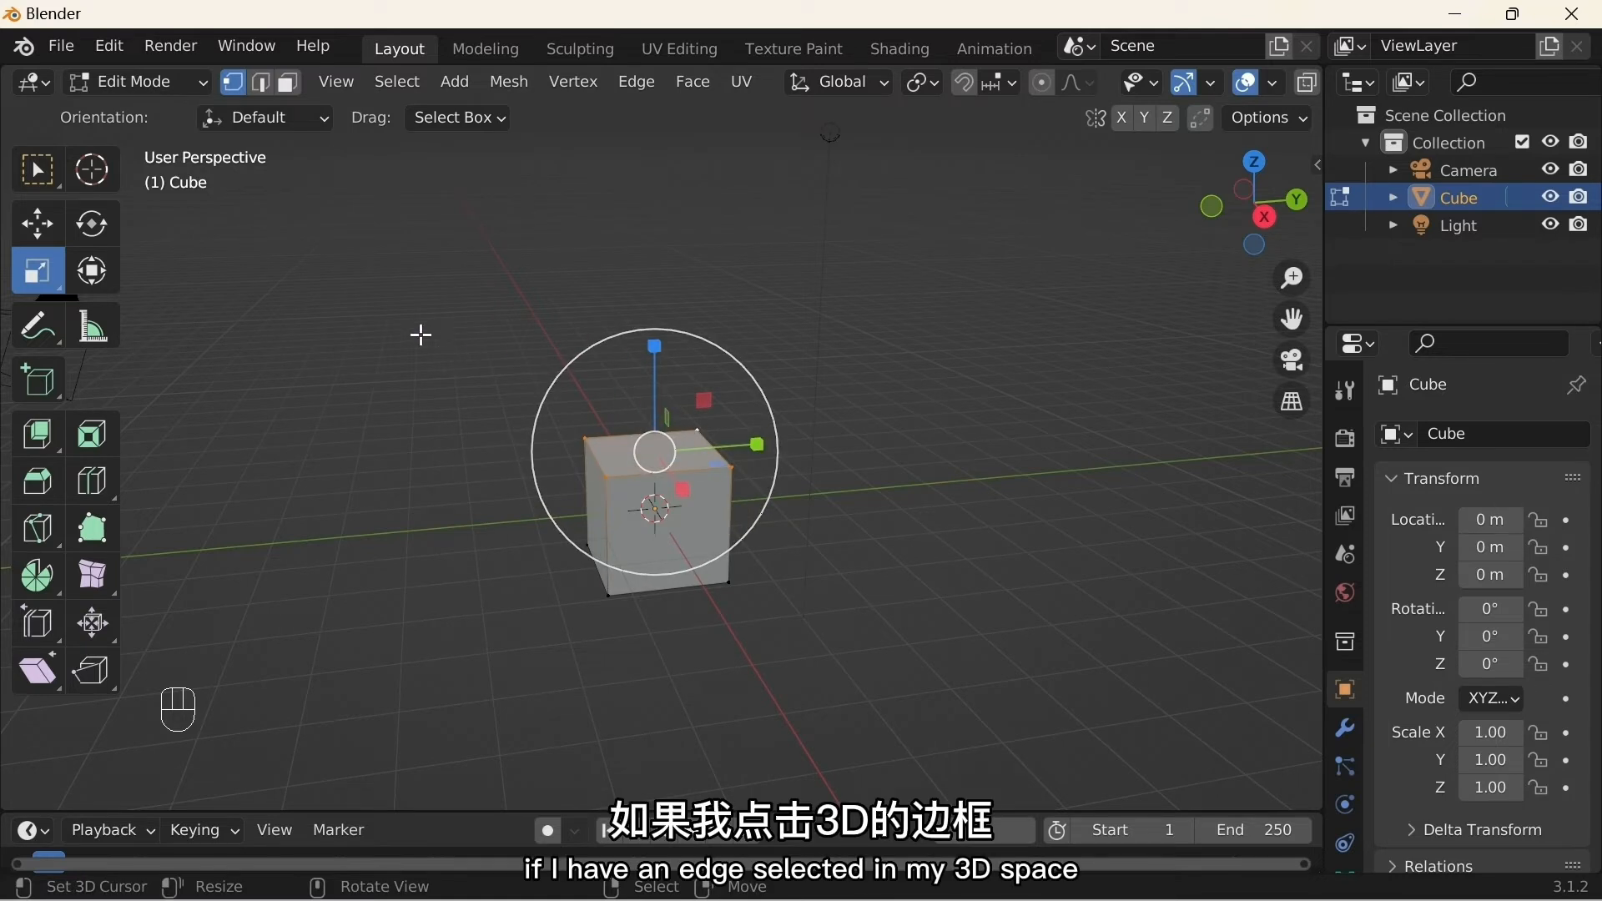
Step: Box-select different groups of the cube's vertices, finishing with the four top vertices
{"action": "key", "text": "b"}
{"action": "left_click_drag", "start_coordinate": [447, 364], "coordinate": [869, 505]}
{"action": "key", "text": "b"}
{"action": "left_click_drag", "start_coordinate": [473, 548], "coordinate": [893, 672]}
{"action": "key", "text": "b"}
{"action": "left_click_drag", "start_coordinate": [511, 393], "coordinate": [909, 562]}
{"action": "key", "text": "b"}
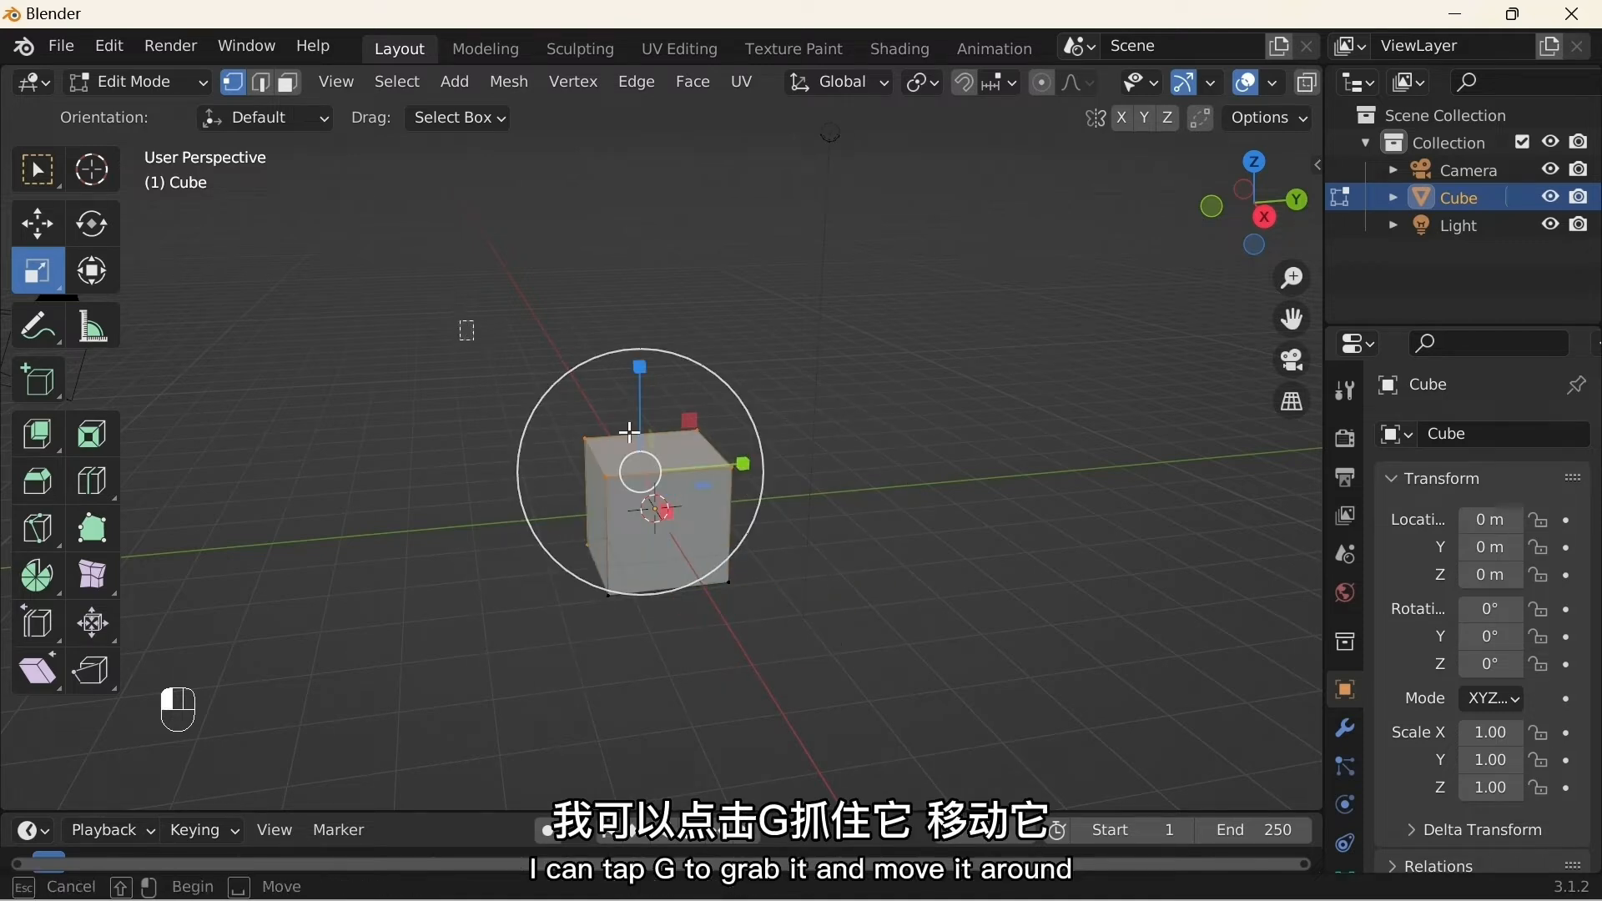
{"action": "left_click_drag", "start_coordinate": [465, 327], "coordinate": [797, 514]}
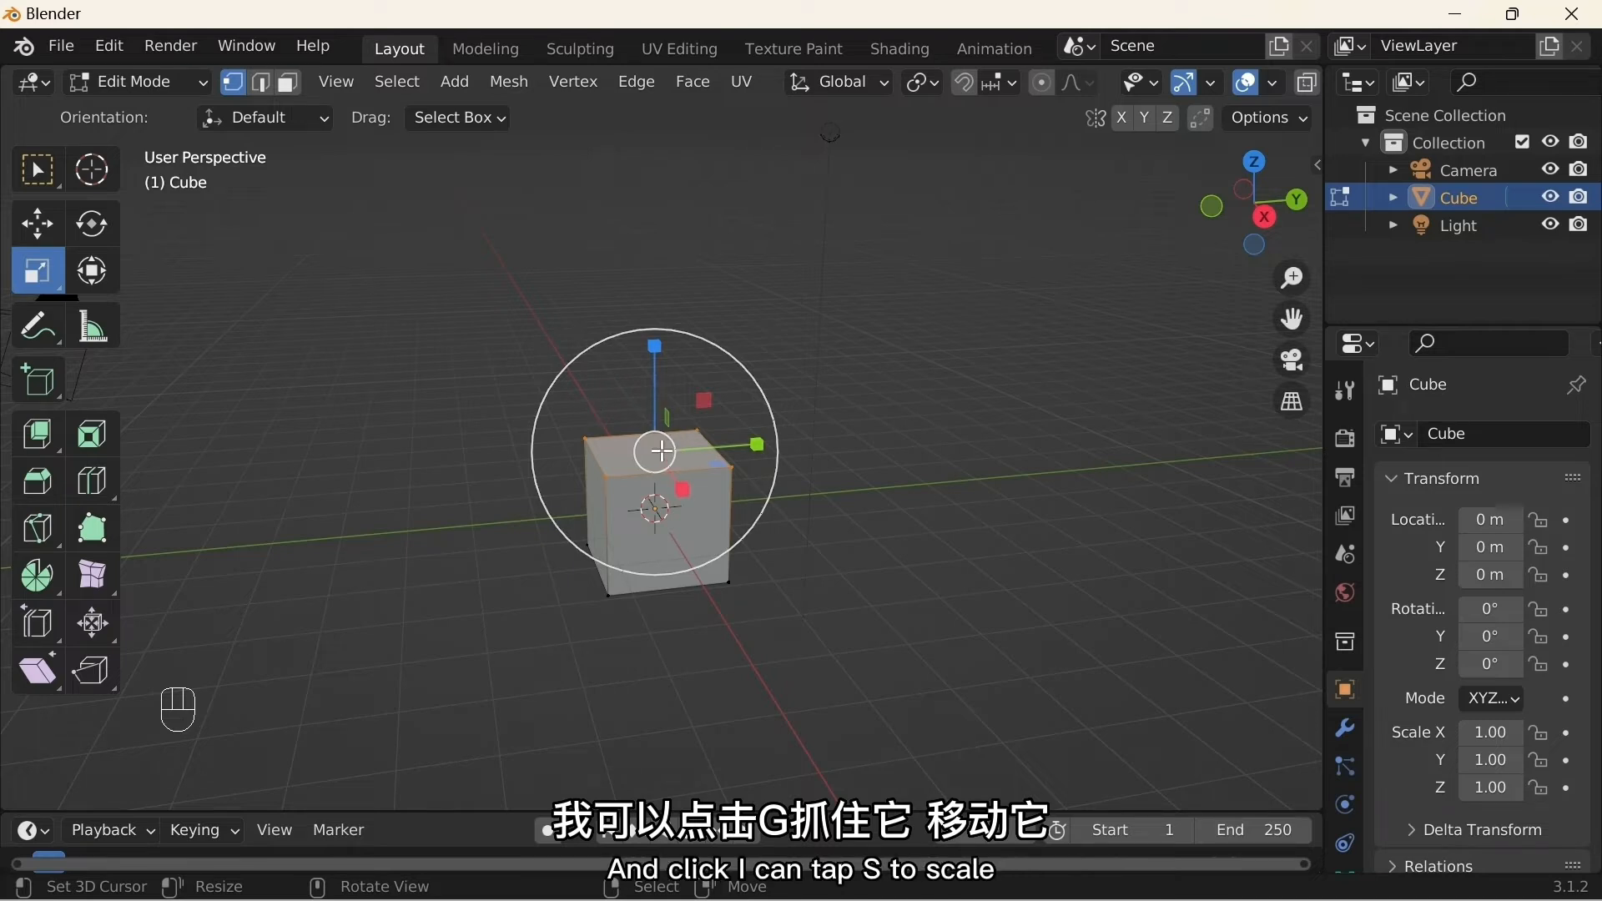
Step: Try grabbing, scaling and rotating the four top vertices freely, cancelling each transform
{"action": "key", "text": "g"}
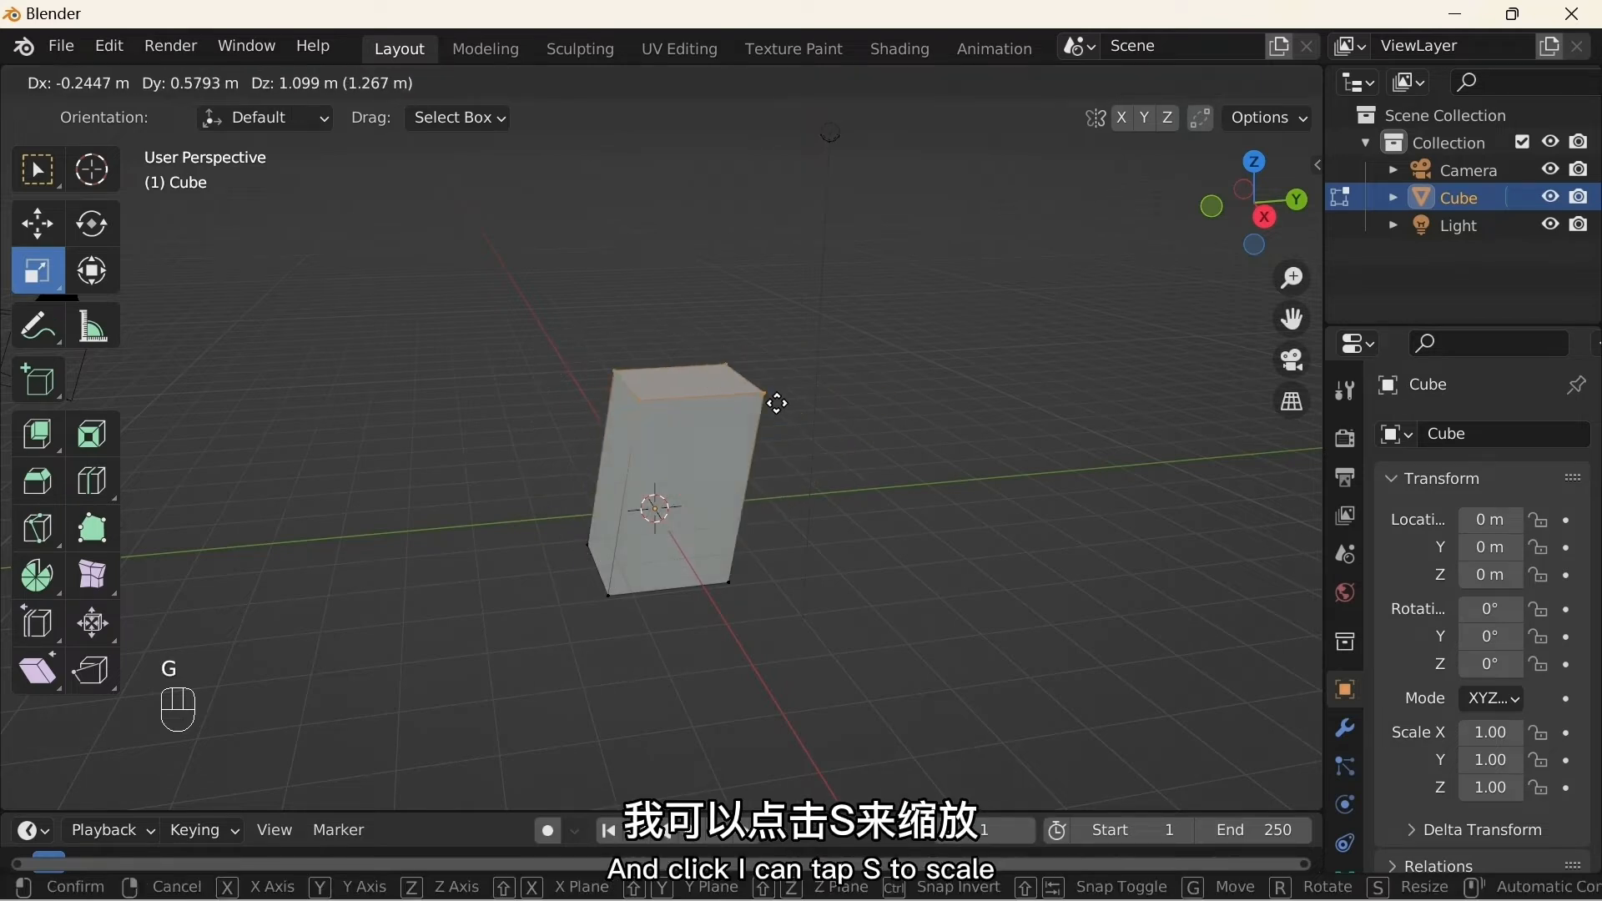
{"action": "right_click", "coordinate": [627, 420]}
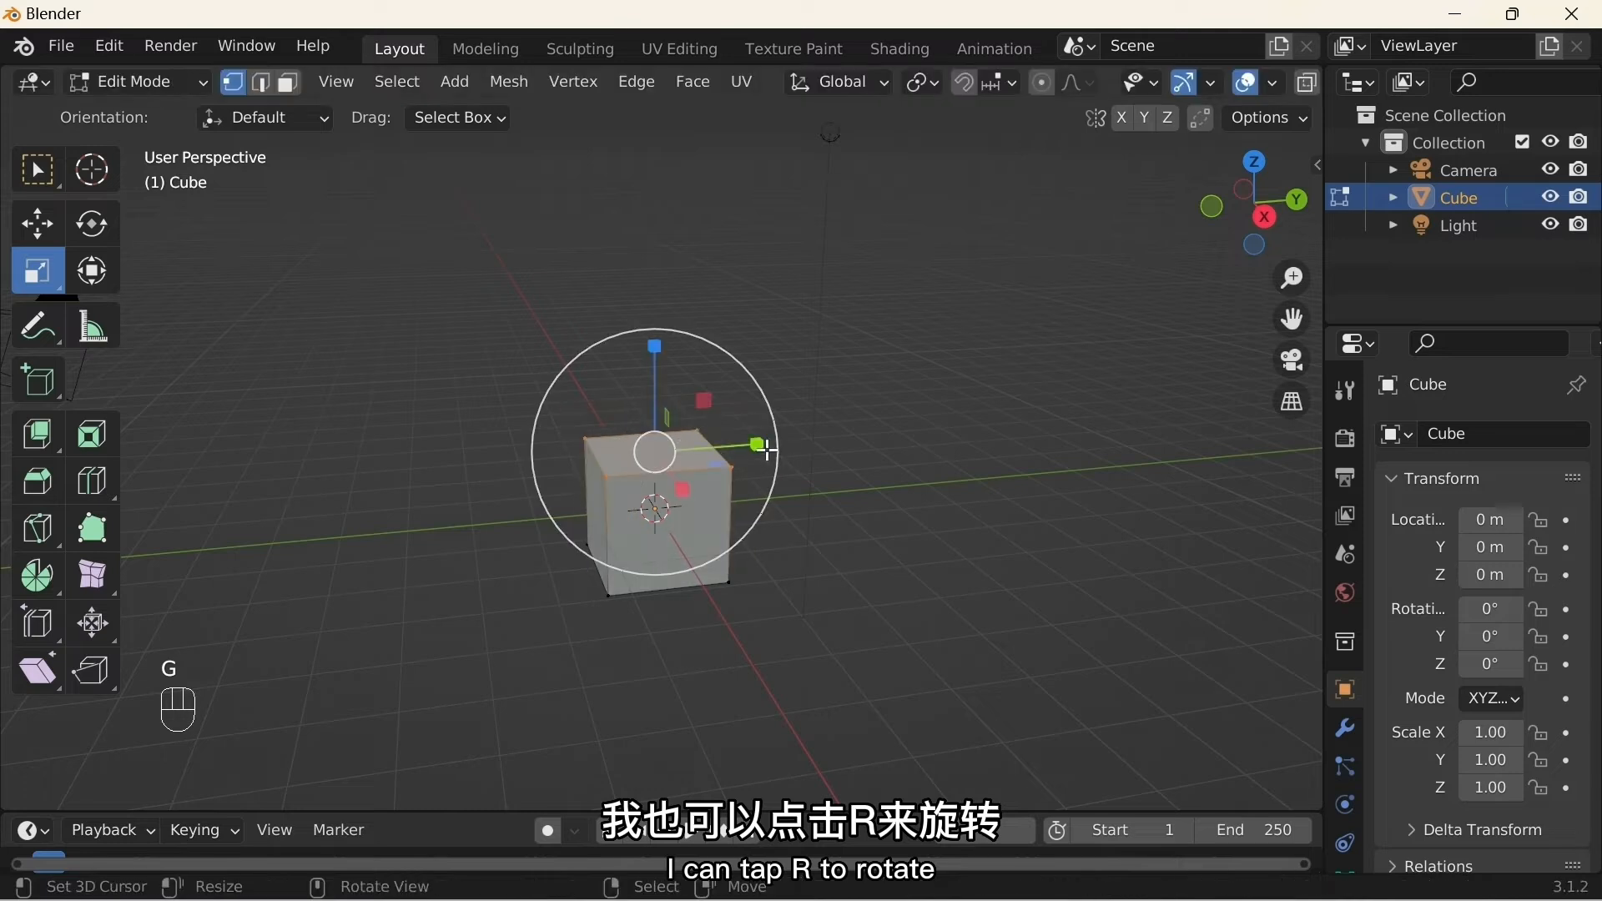
{"action": "key", "text": "s"}
{"action": "right_click", "coordinate": [872, 477]}
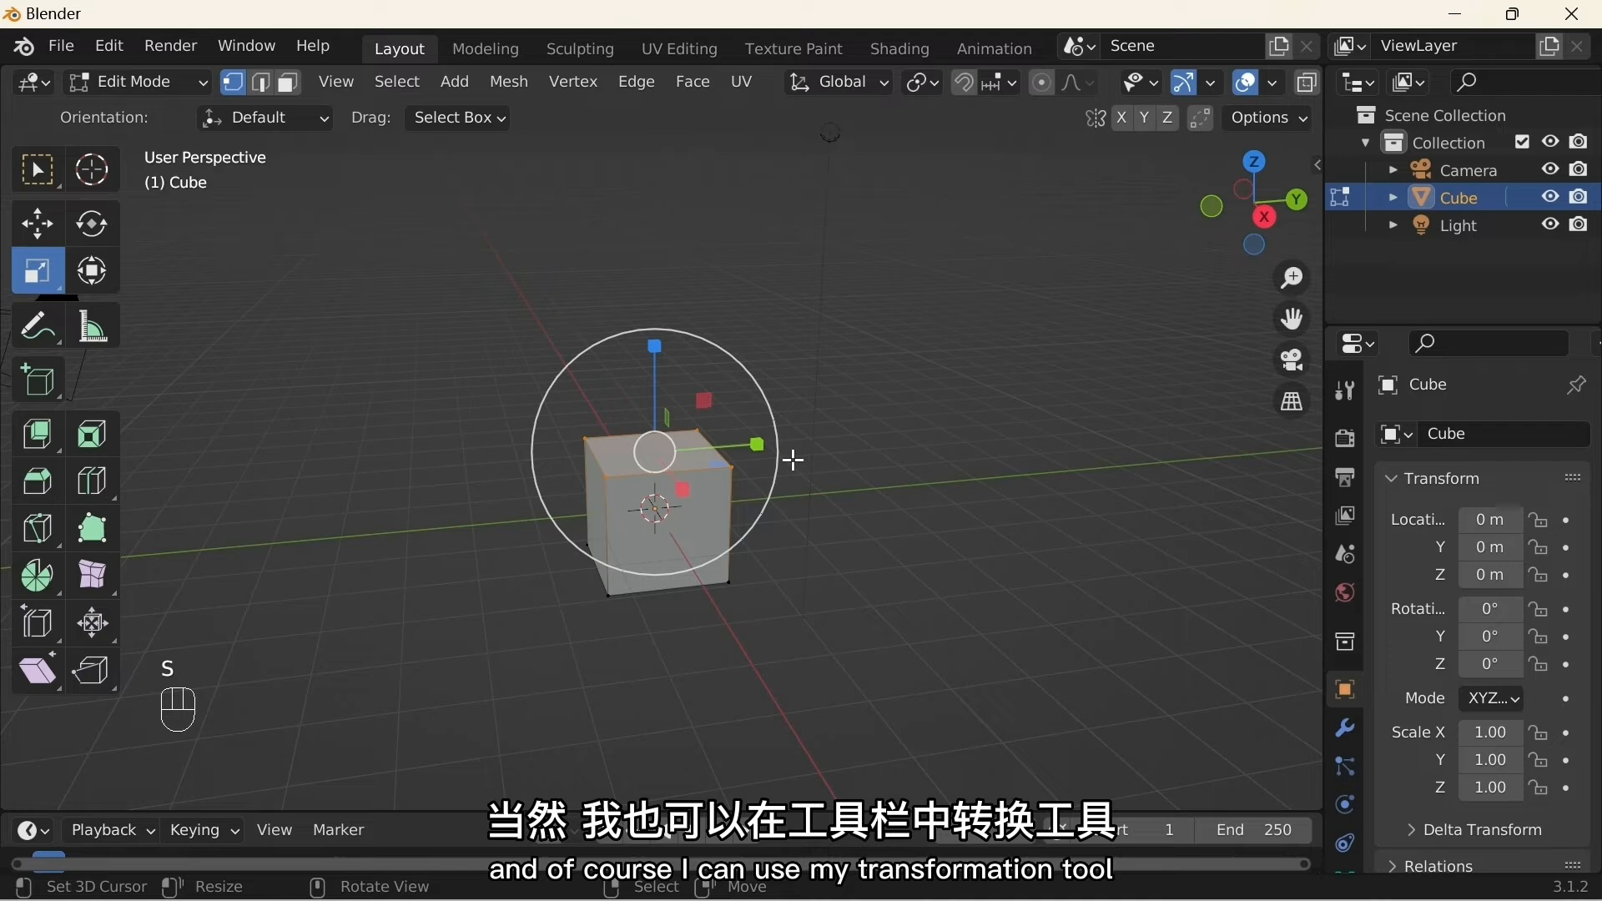
{"action": "key", "text": "r"}
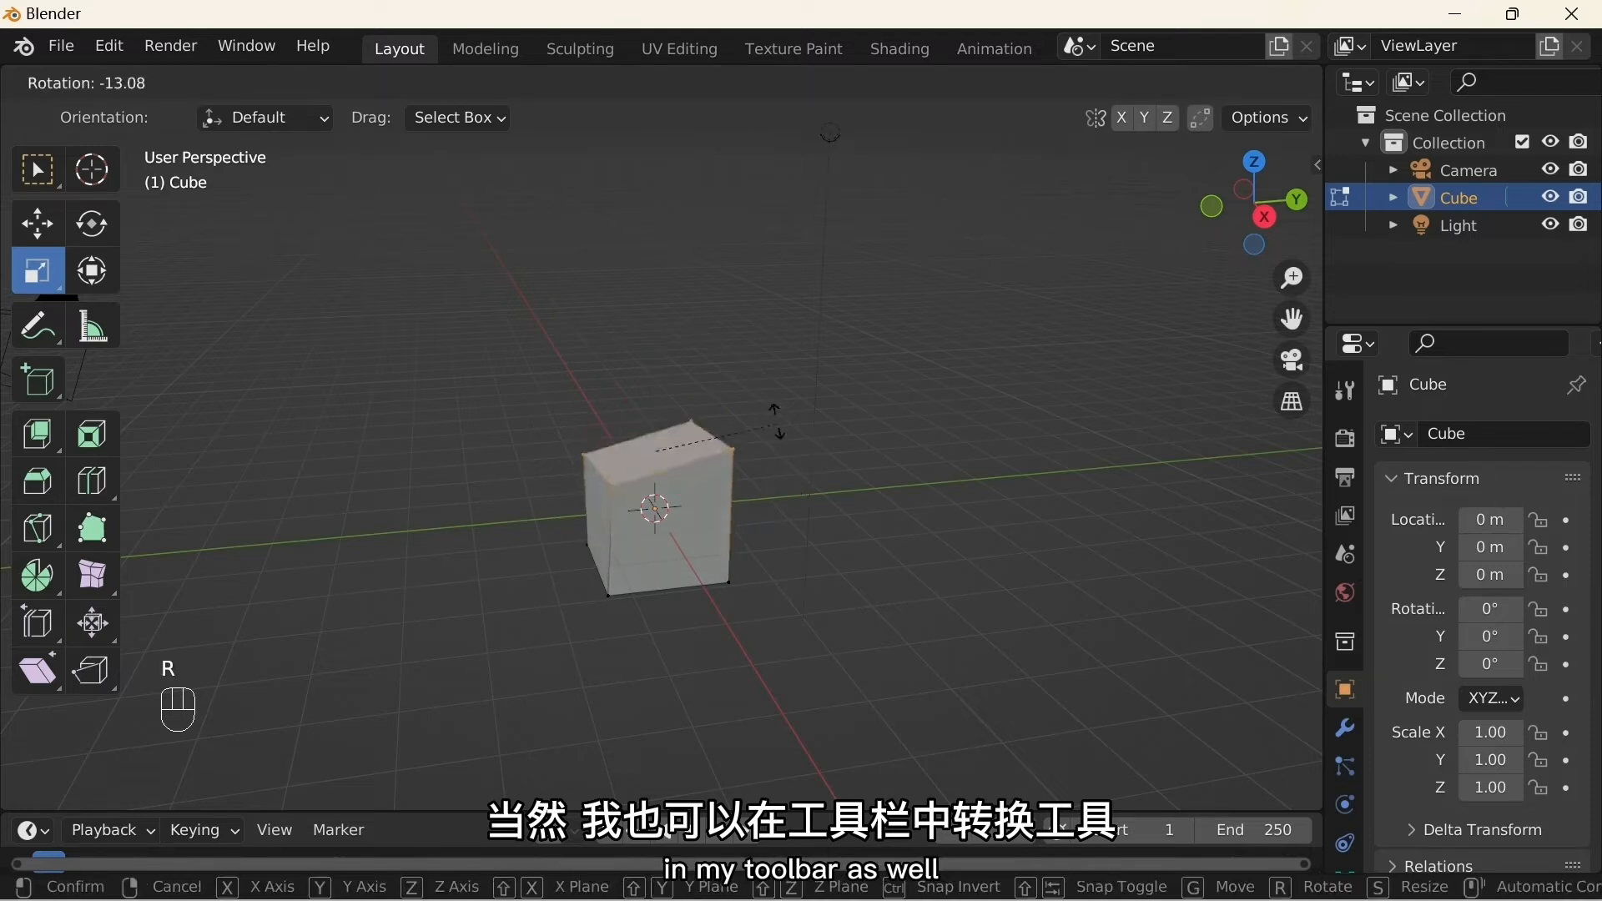
{"action": "right_click", "coordinate": [835, 447]}
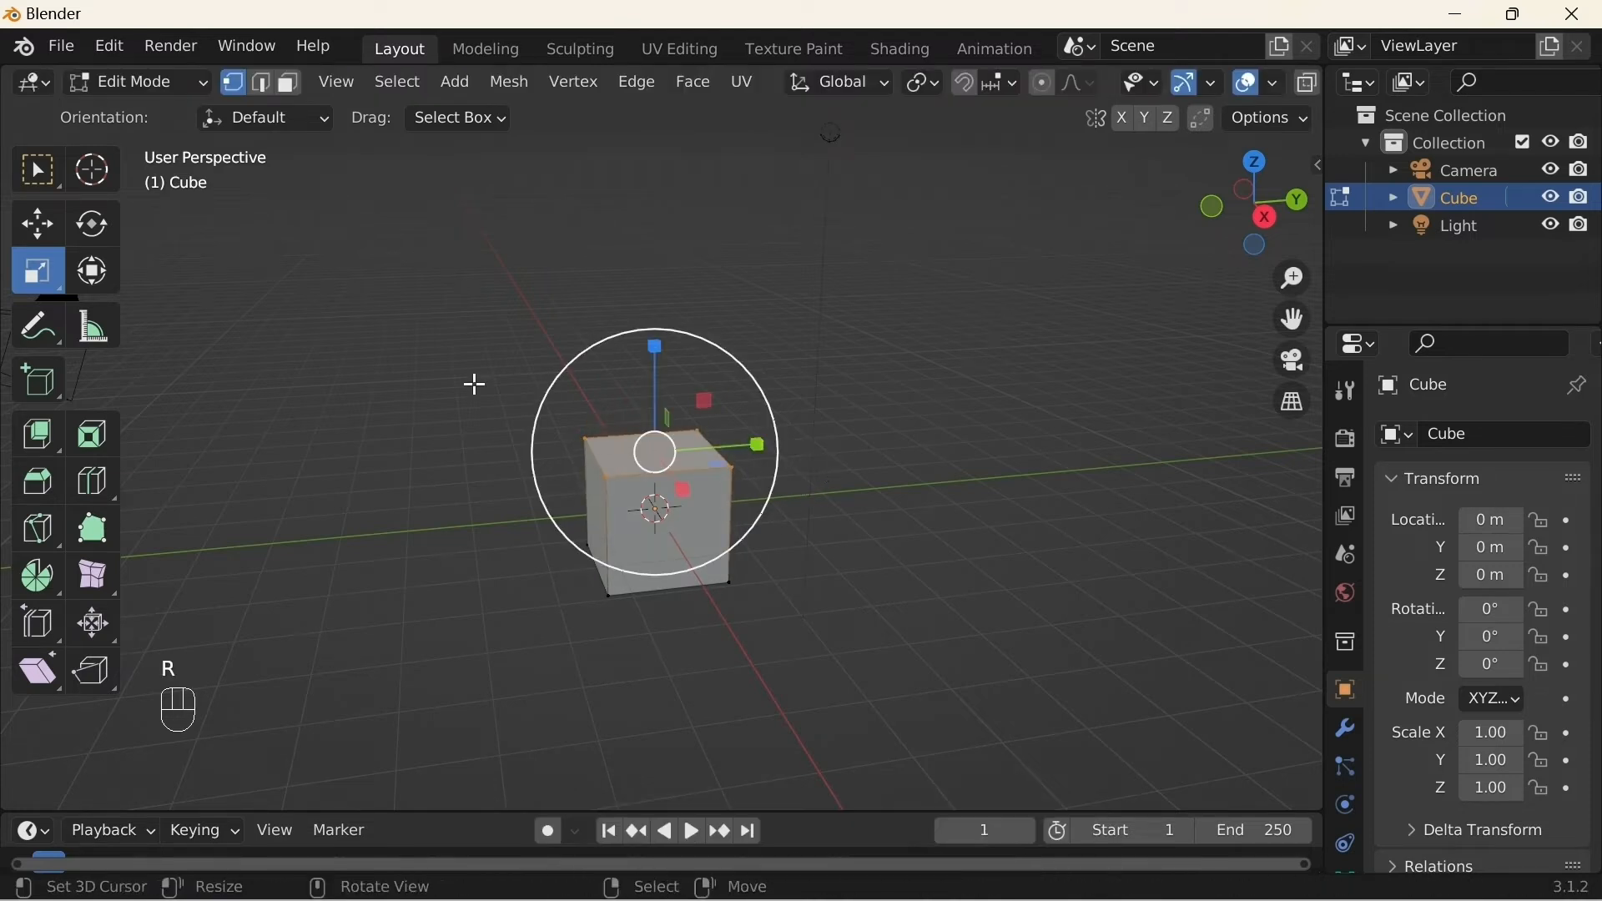
Step: Try moving along Y, scaling and rotating the top vertices with the Transform tool active, undoing each change
{"action": "left_click", "coordinate": [41, 233]}
{"action": "left_click", "coordinate": [91, 269]}
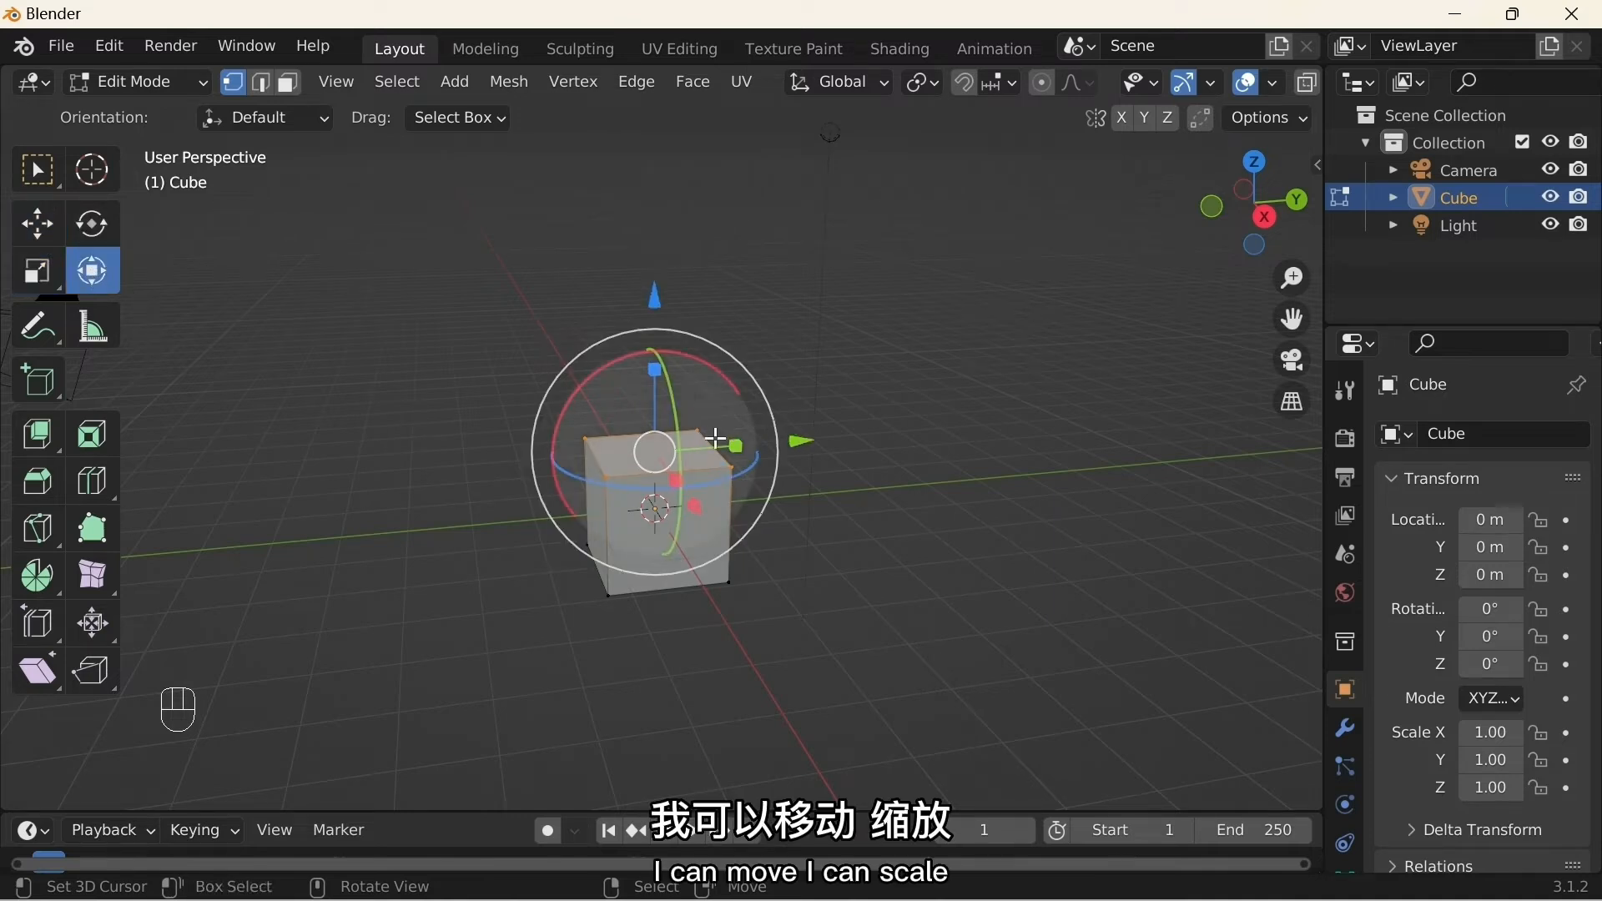
{"action": "left_click_drag", "start_coordinate": [797, 442], "coordinate": [854, 438]}
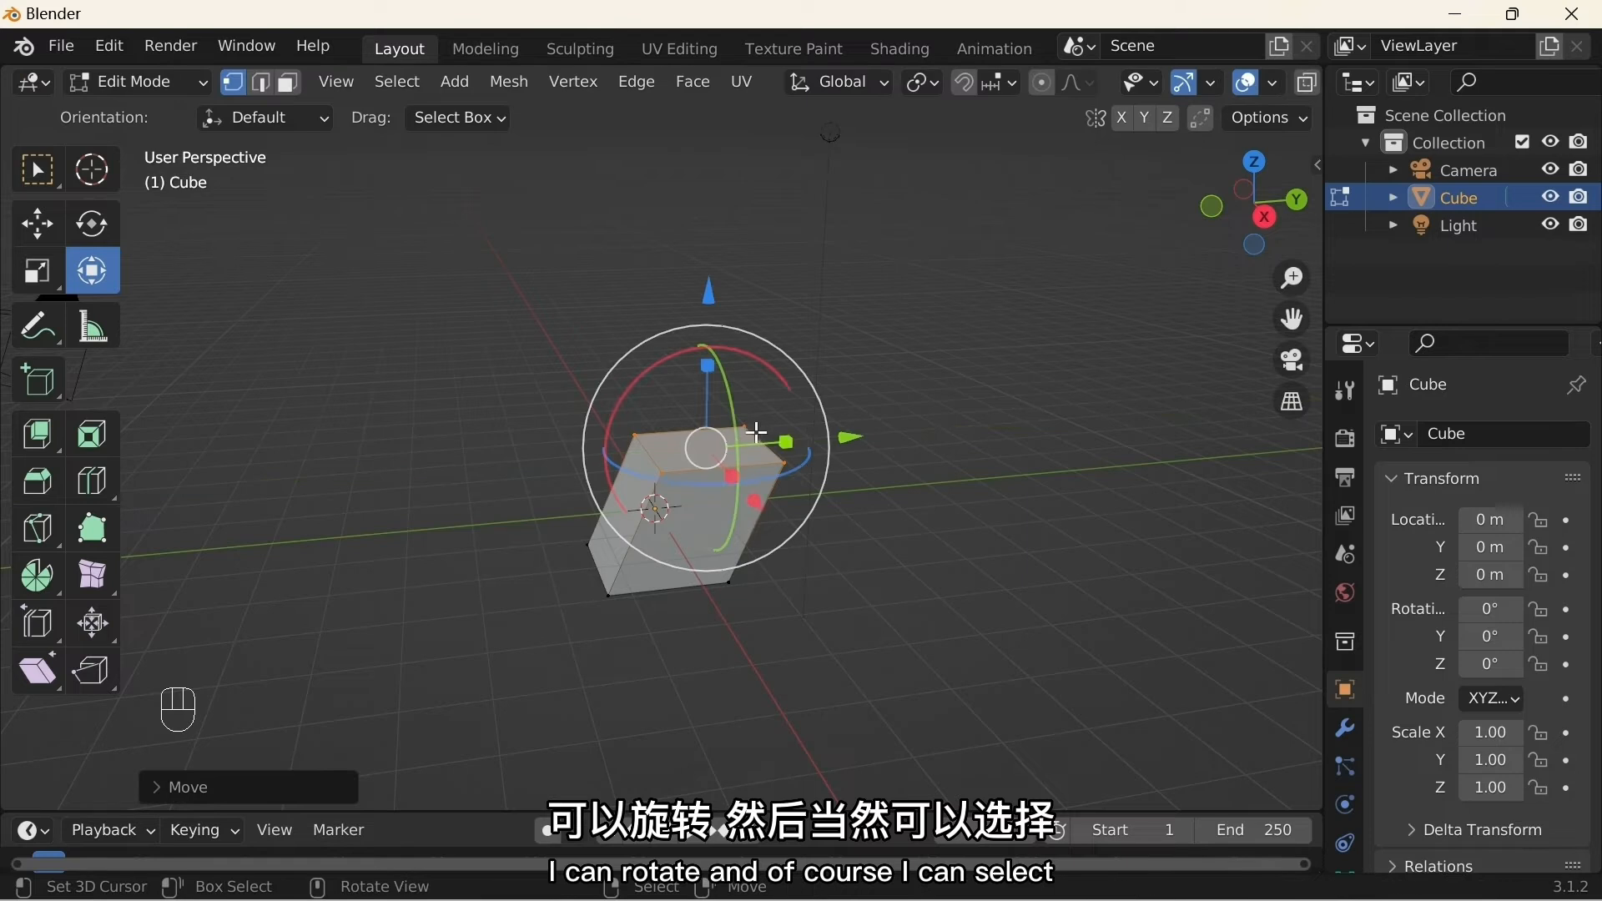
{"action": "key", "text": "ctrl+z"}
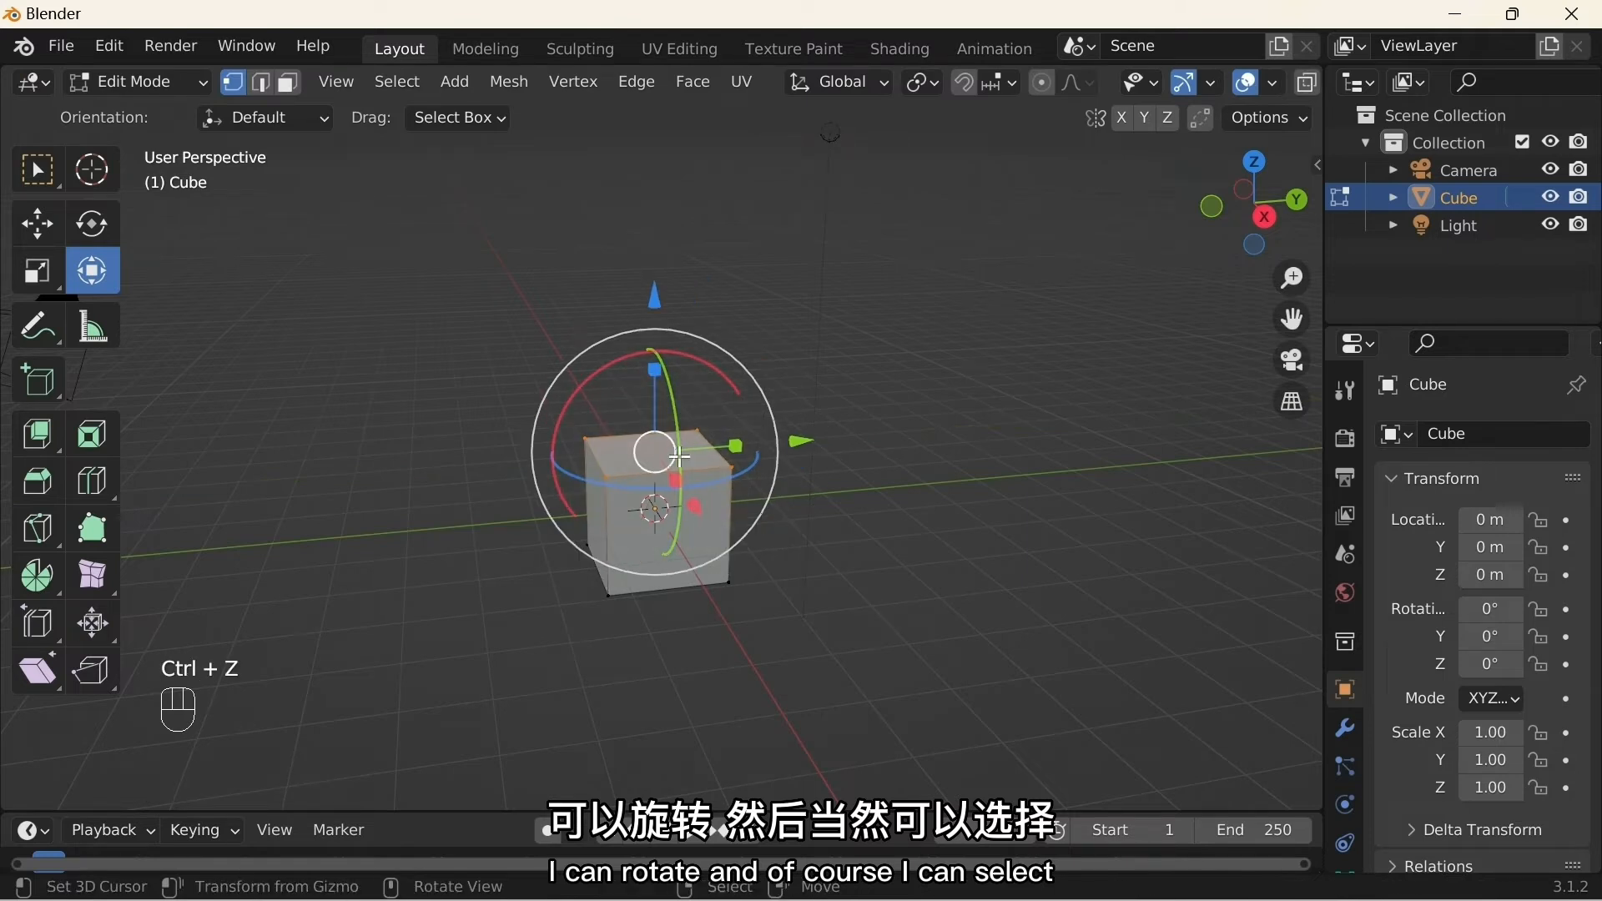
{"action": "key", "text": "s"}
{"action": "key", "text": "ctrl+z"}
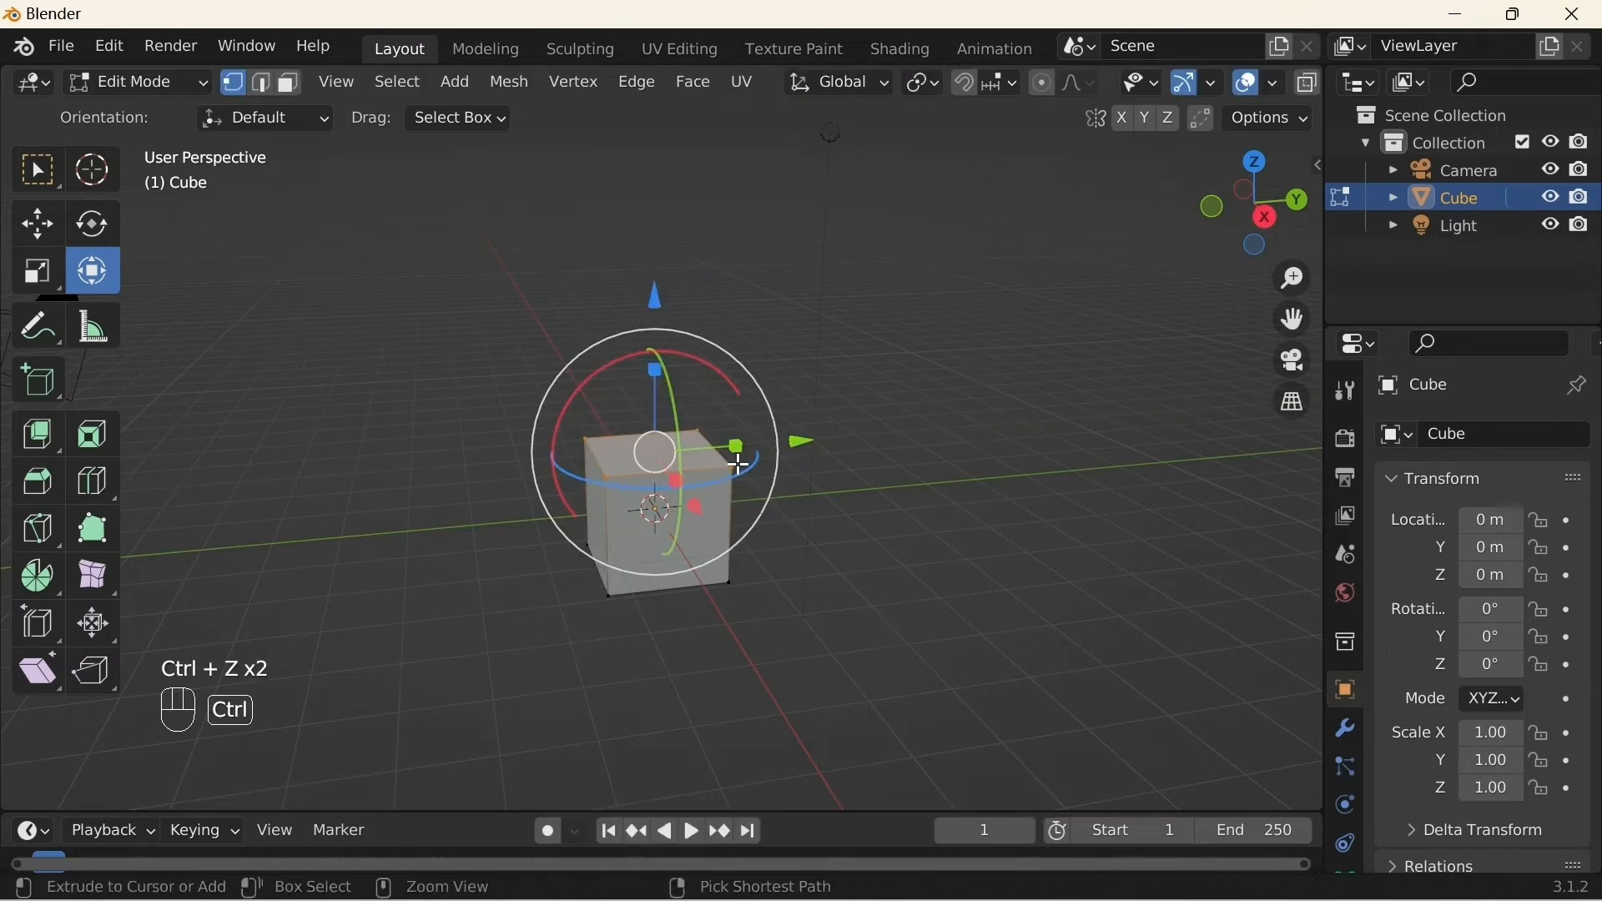
{"action": "left_click_drag", "start_coordinate": [732, 458], "coordinate": [768, 436]}
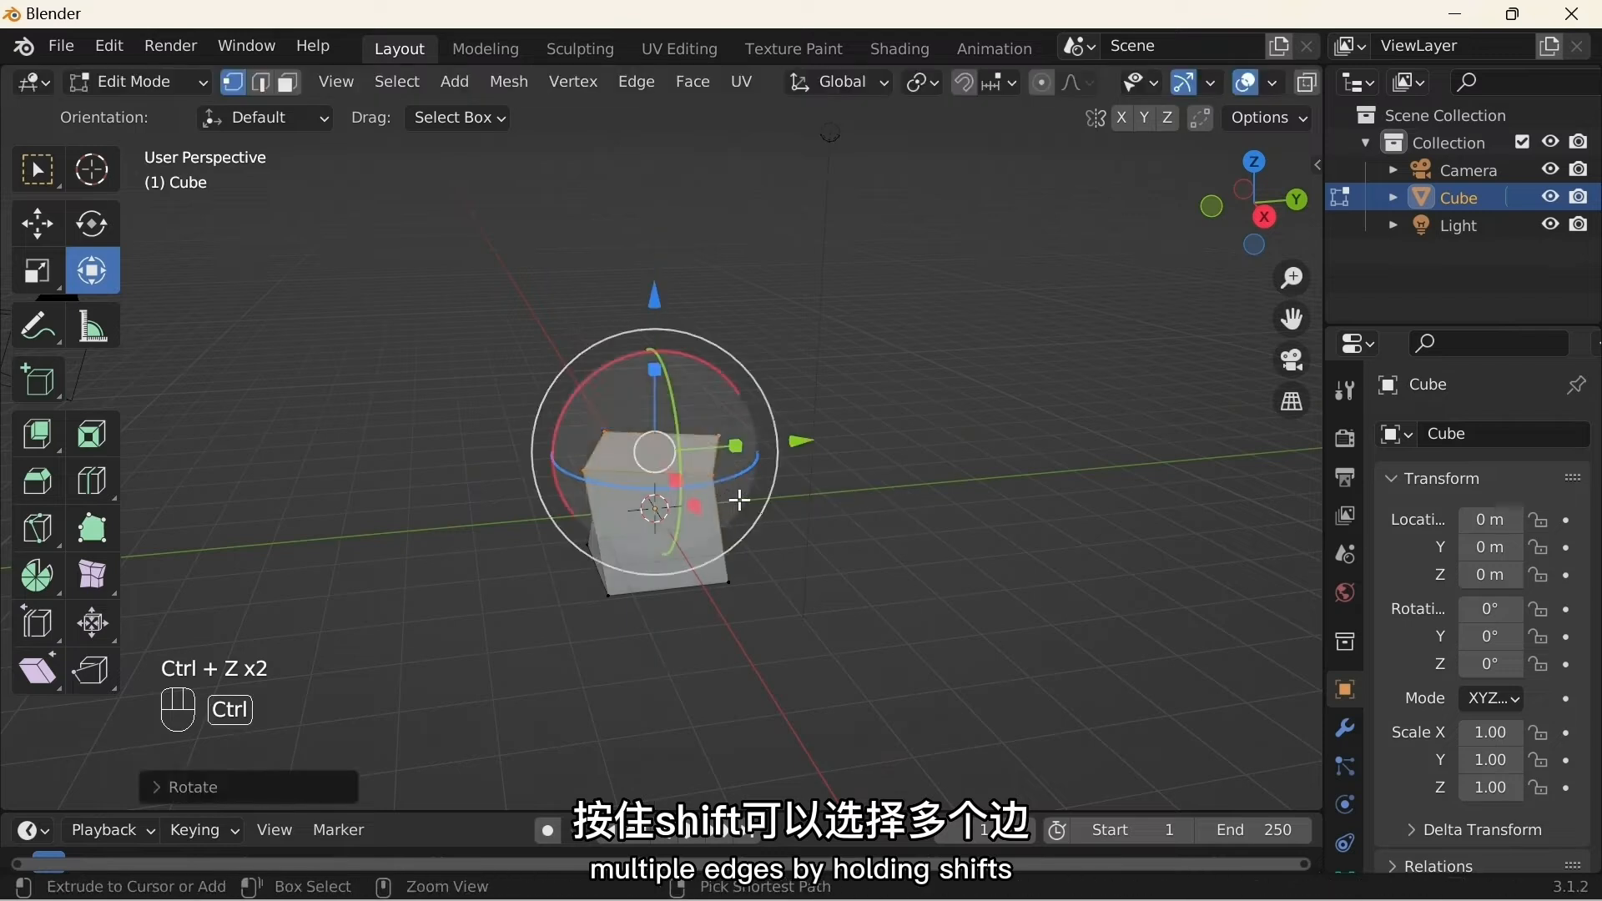
{"action": "key", "text": "ctrl+z"}
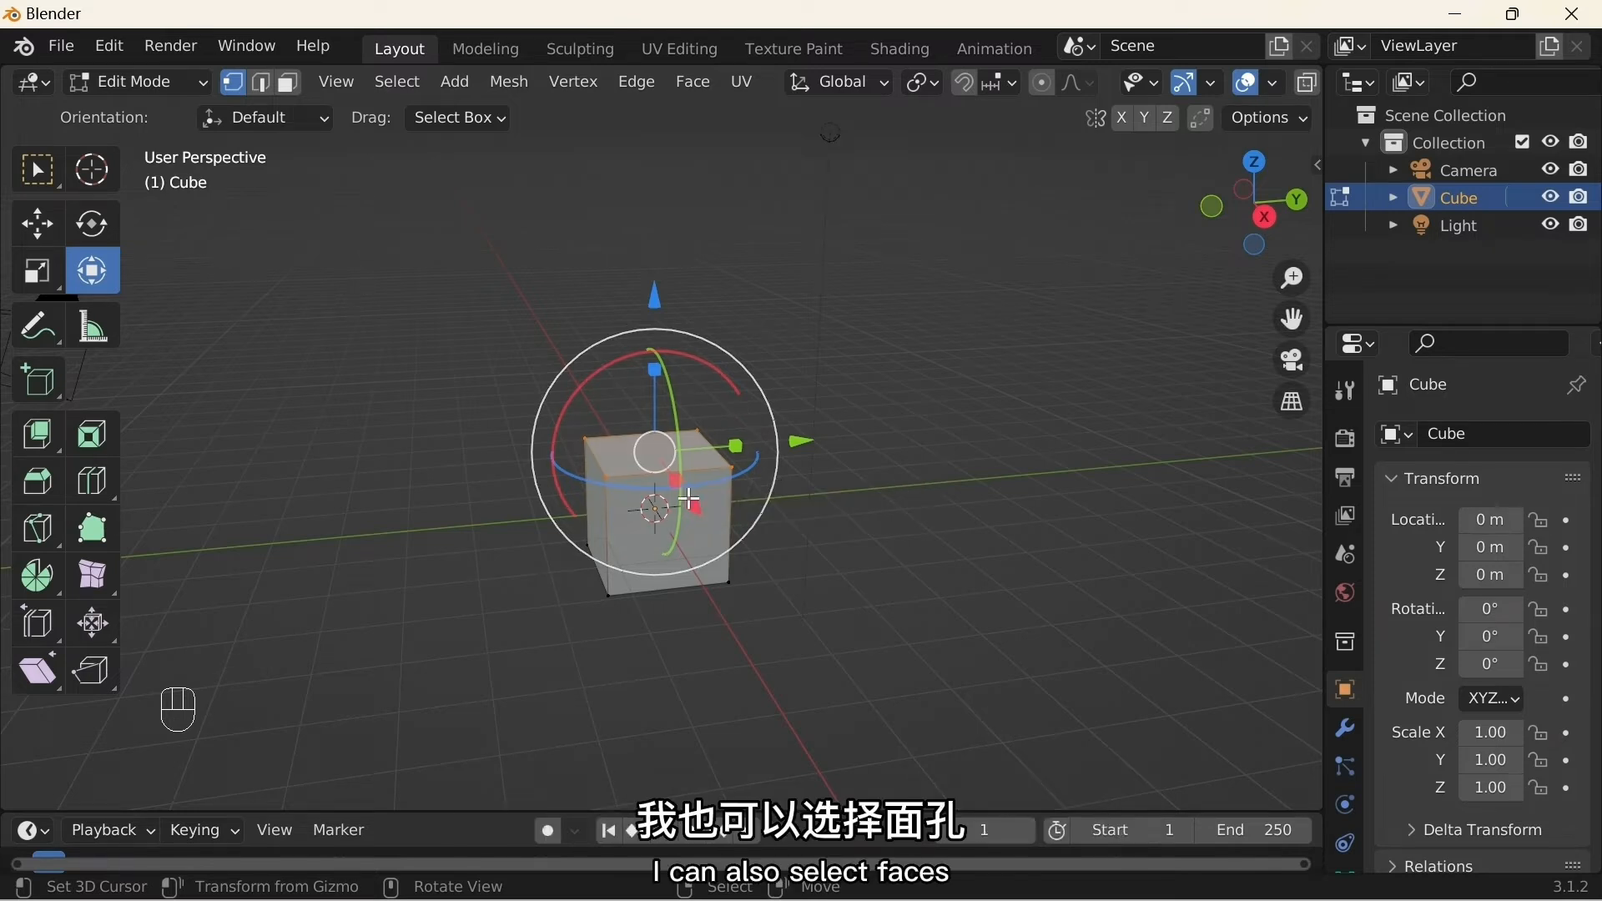
Step: Deselect the vertices, switch to edge select mode and select the top face's back and front edges together
{"action": "left_click", "coordinate": [641, 453]}
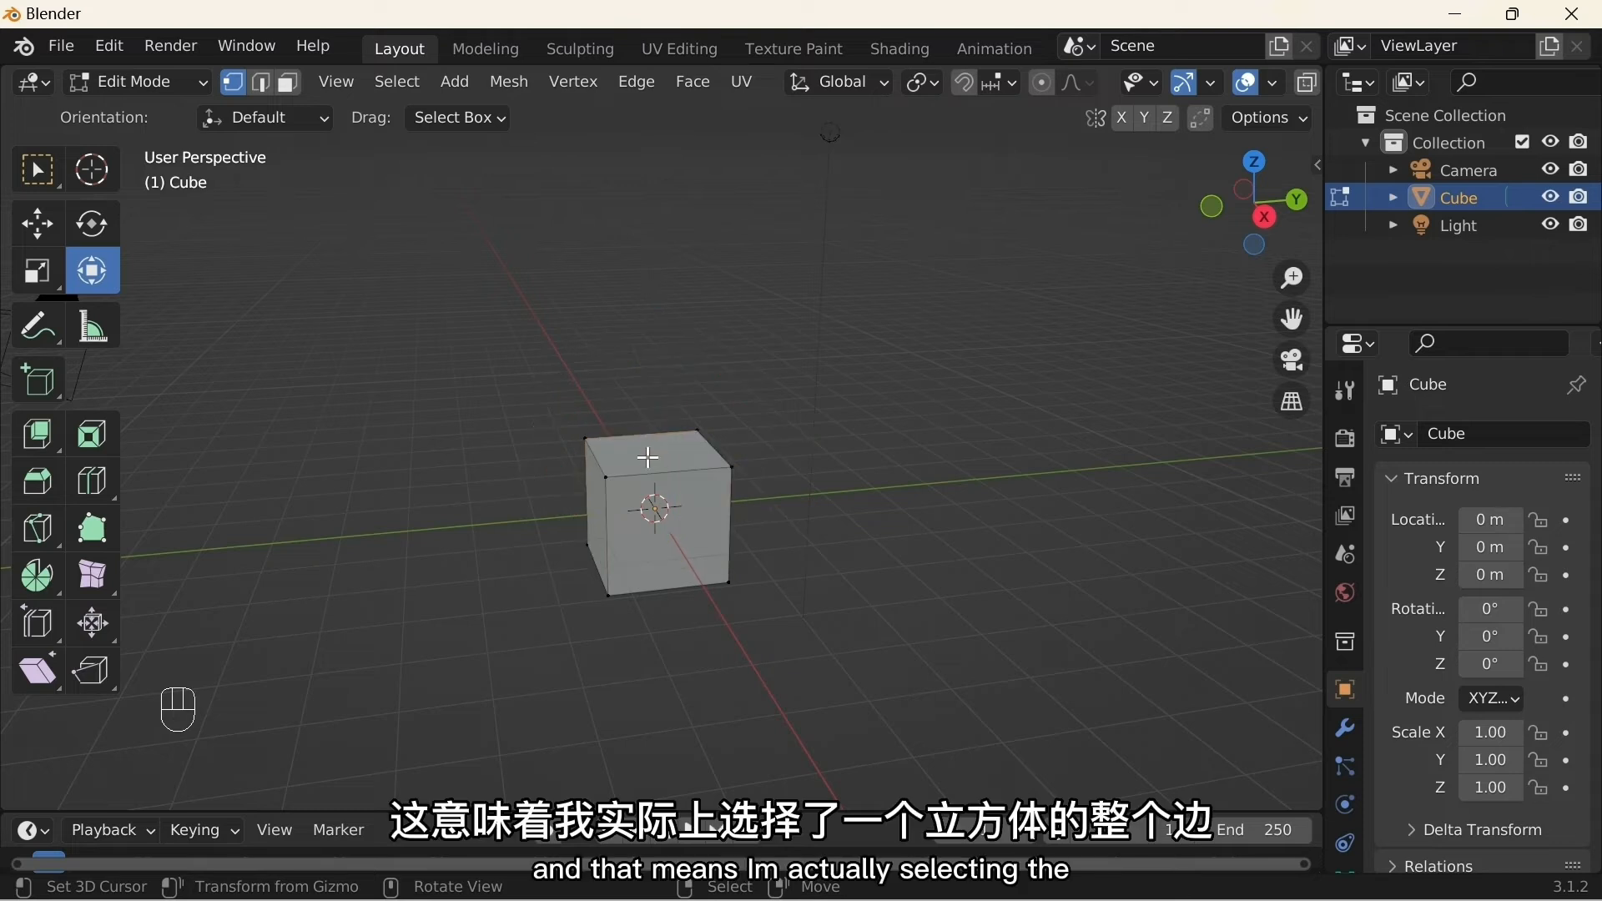
{"action": "key", "text": "KP_2"}
{"action": "middle_click_drag", "start_coordinate": [637, 455], "coordinate": [633, 533]}
{"action": "scroll", "coordinate": [632, 450], "scroll_direction": "up", "scroll_amount": 4}
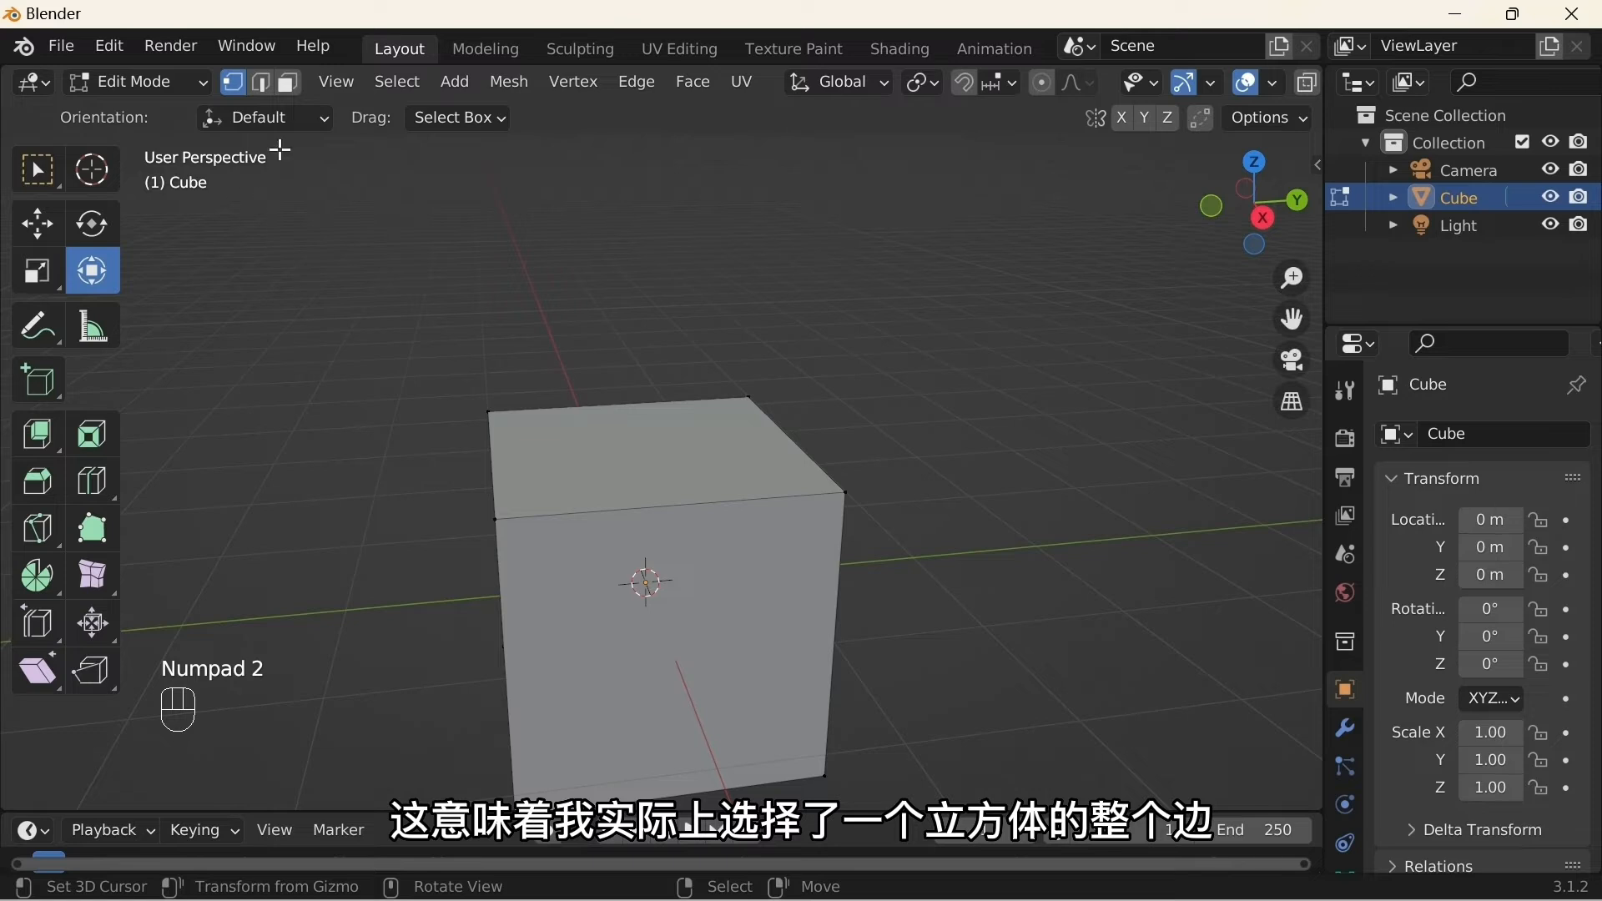
{"action": "right_click", "coordinate": [551, 379]}
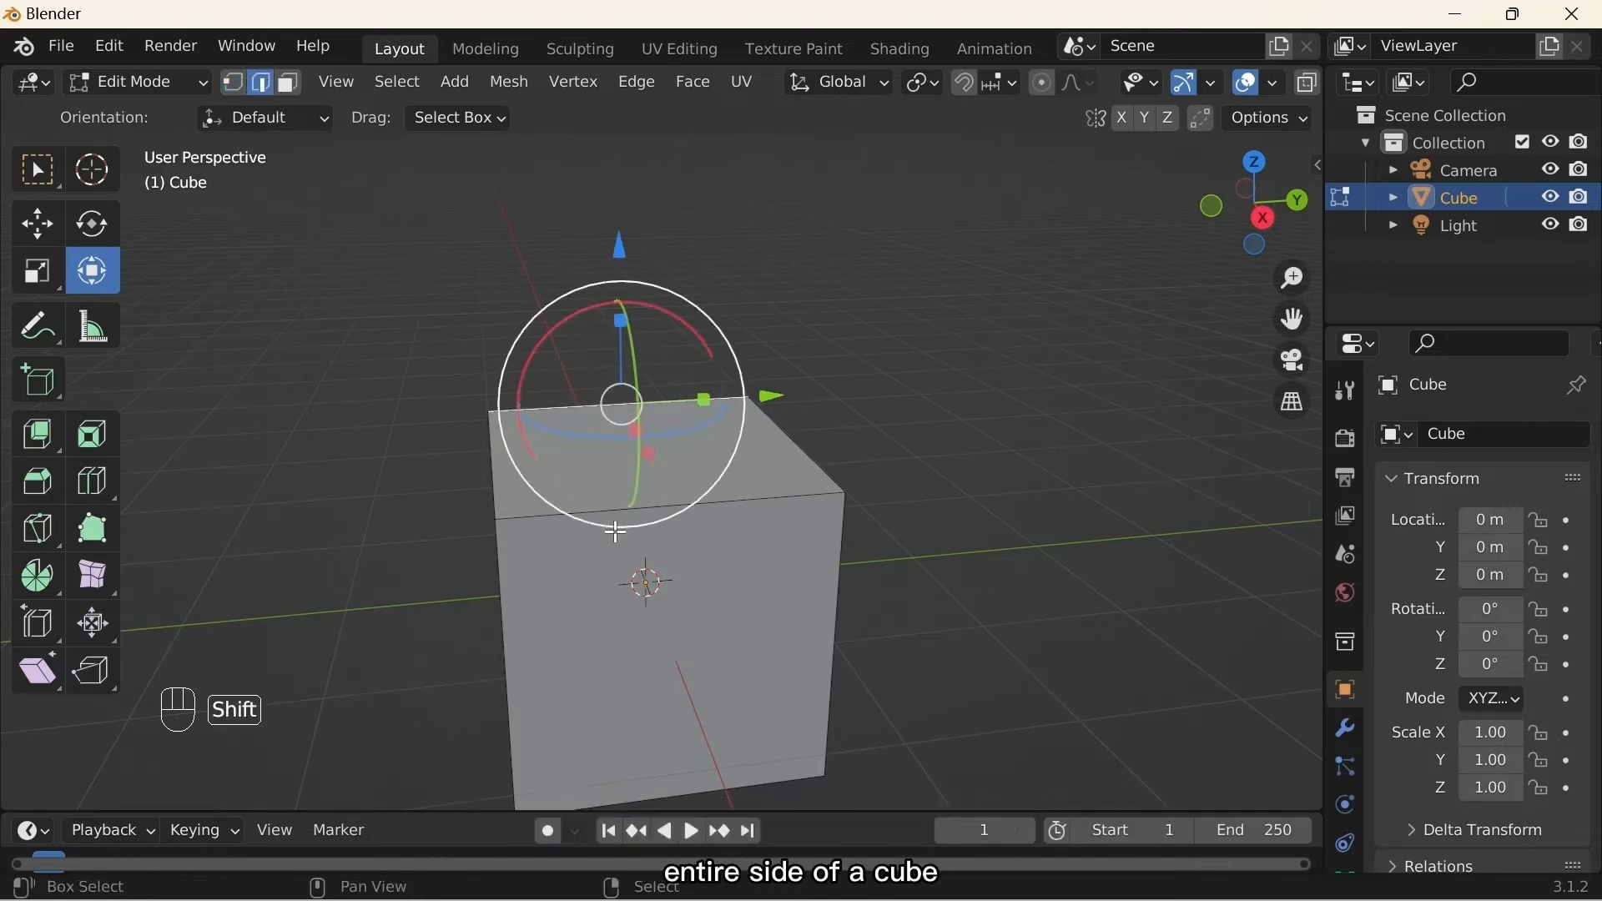
{"action": "right_click", "coordinate": [616, 532], "text": "shift"}
Step: Try moving the two selected top edges with the transform gizmo and undo the change
{"action": "middle_click_drag", "start_coordinate": [619, 532], "coordinate": [742, 534]}
{"action": "left_click_drag", "start_coordinate": [643, 298], "coordinate": [701, 342]}
{"action": "key", "text": "ctrl+z"}
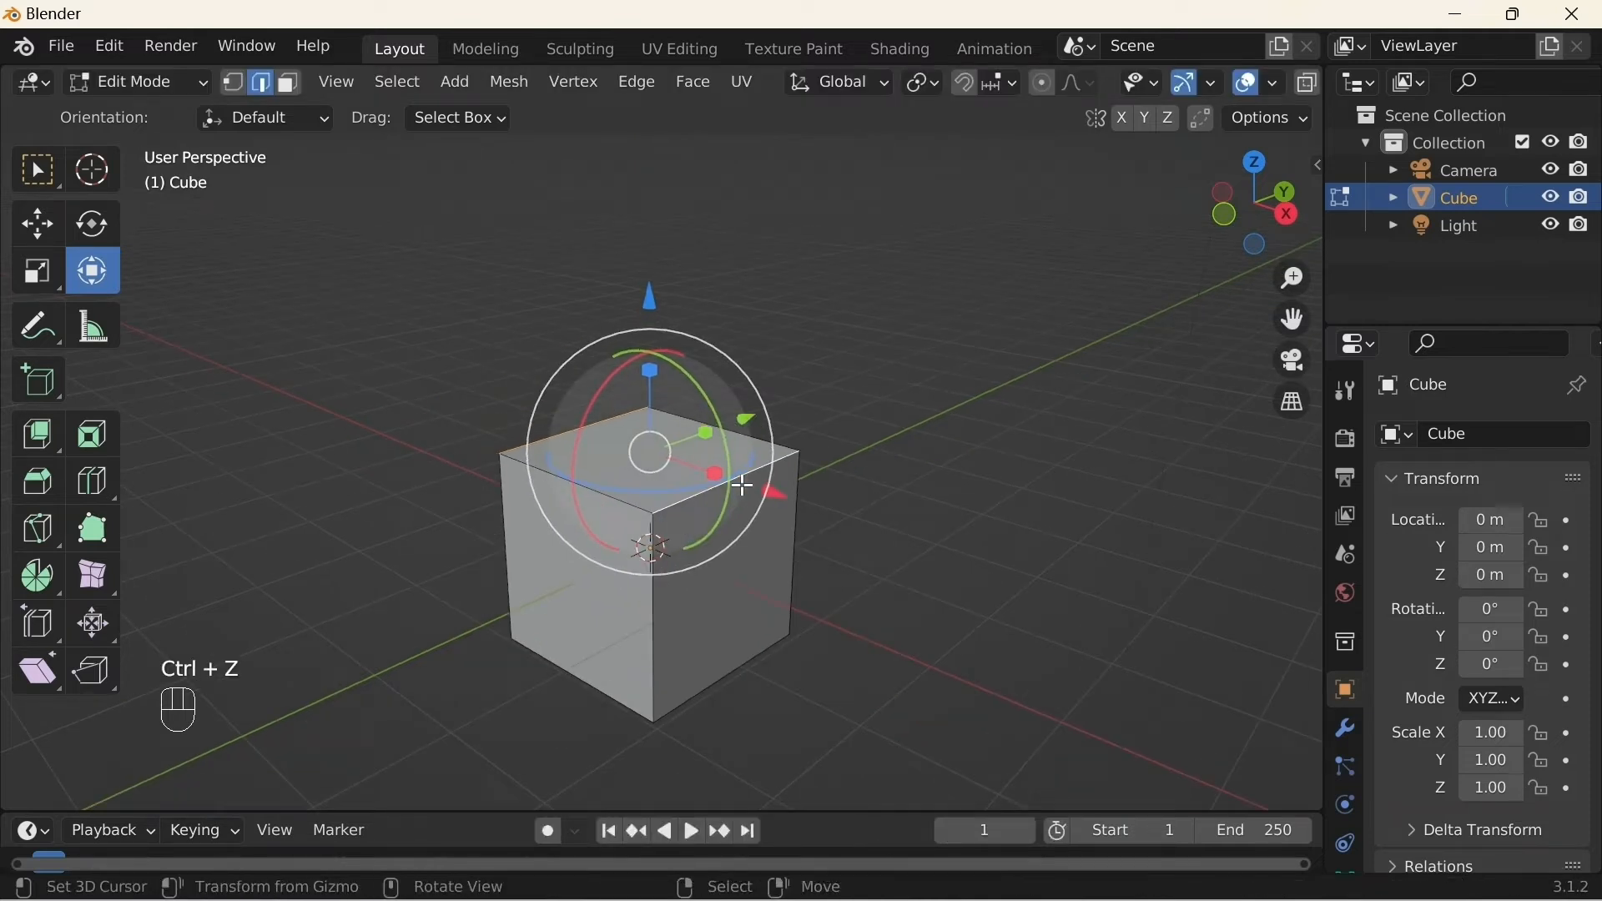
Step: Select the cube's vertical front corner edge and activate the Extrude tool
{"action": "left_click", "coordinate": [655, 538]}
{"action": "middle_click_drag", "start_coordinate": [714, 565], "coordinate": [680, 508]}
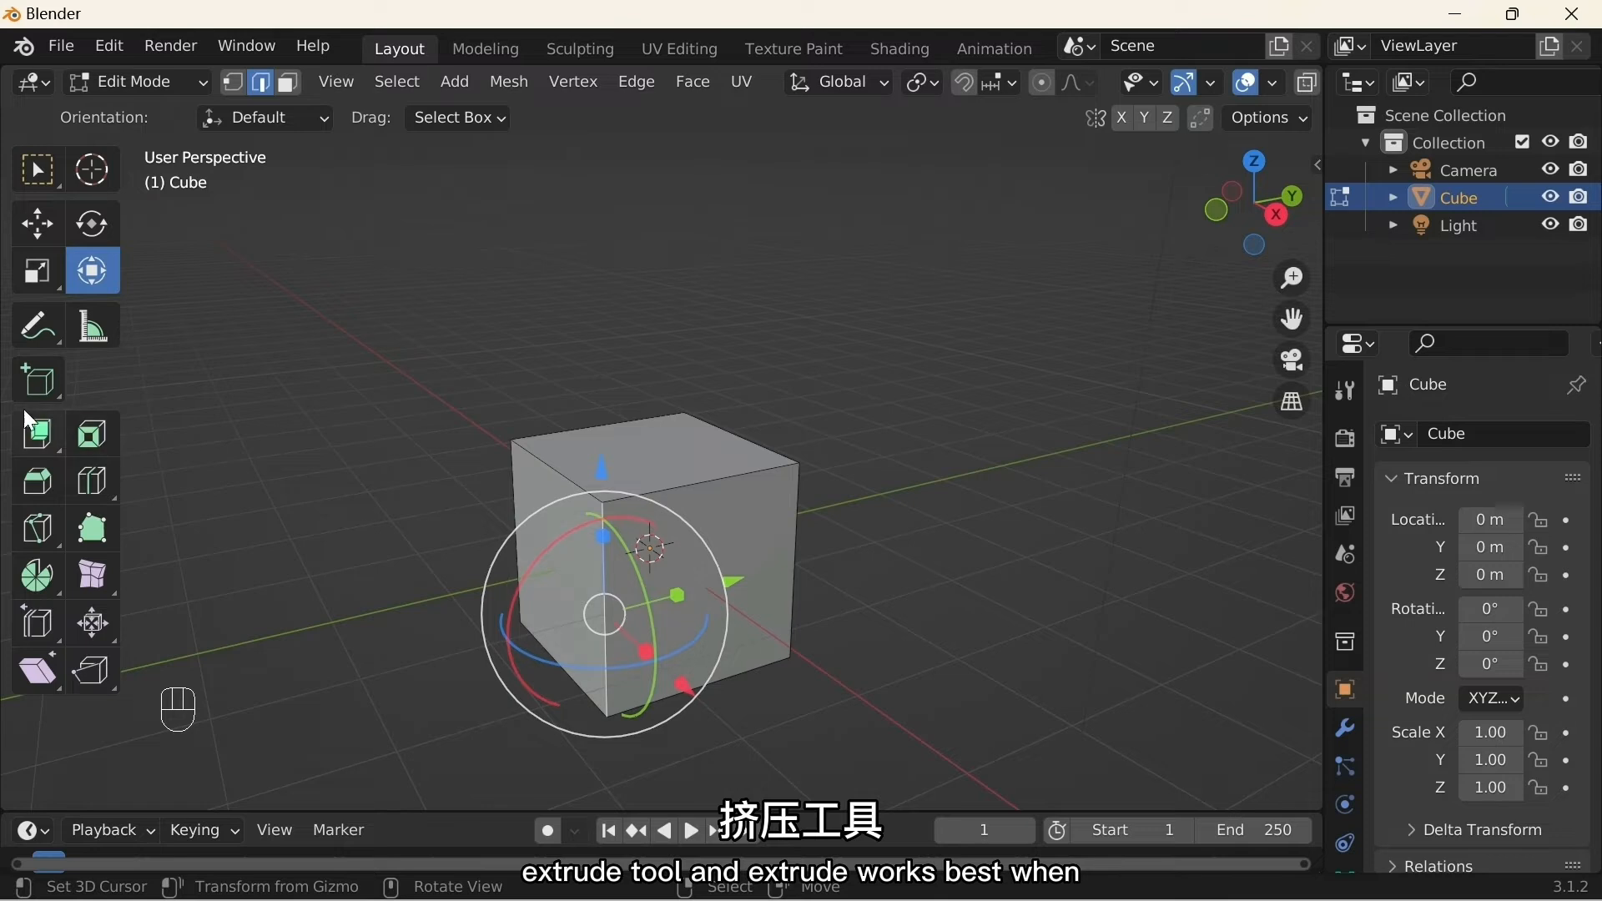
{"action": "left_click", "coordinate": [28, 417]}
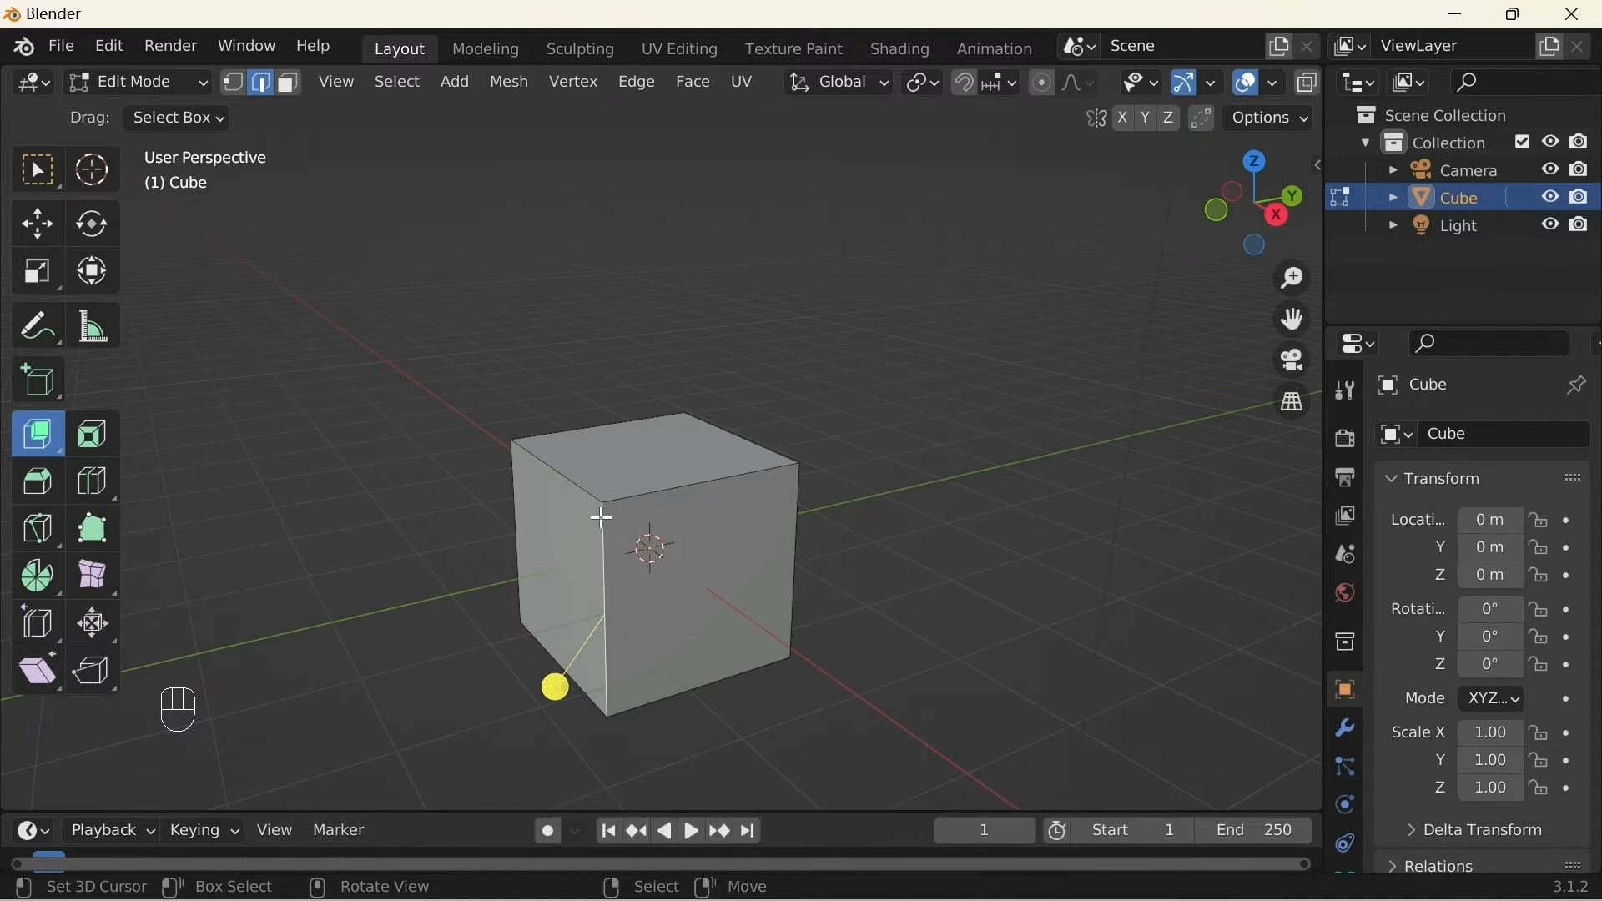
{"action": "middle_click_drag", "start_coordinate": [651, 518], "coordinate": [615, 565]}
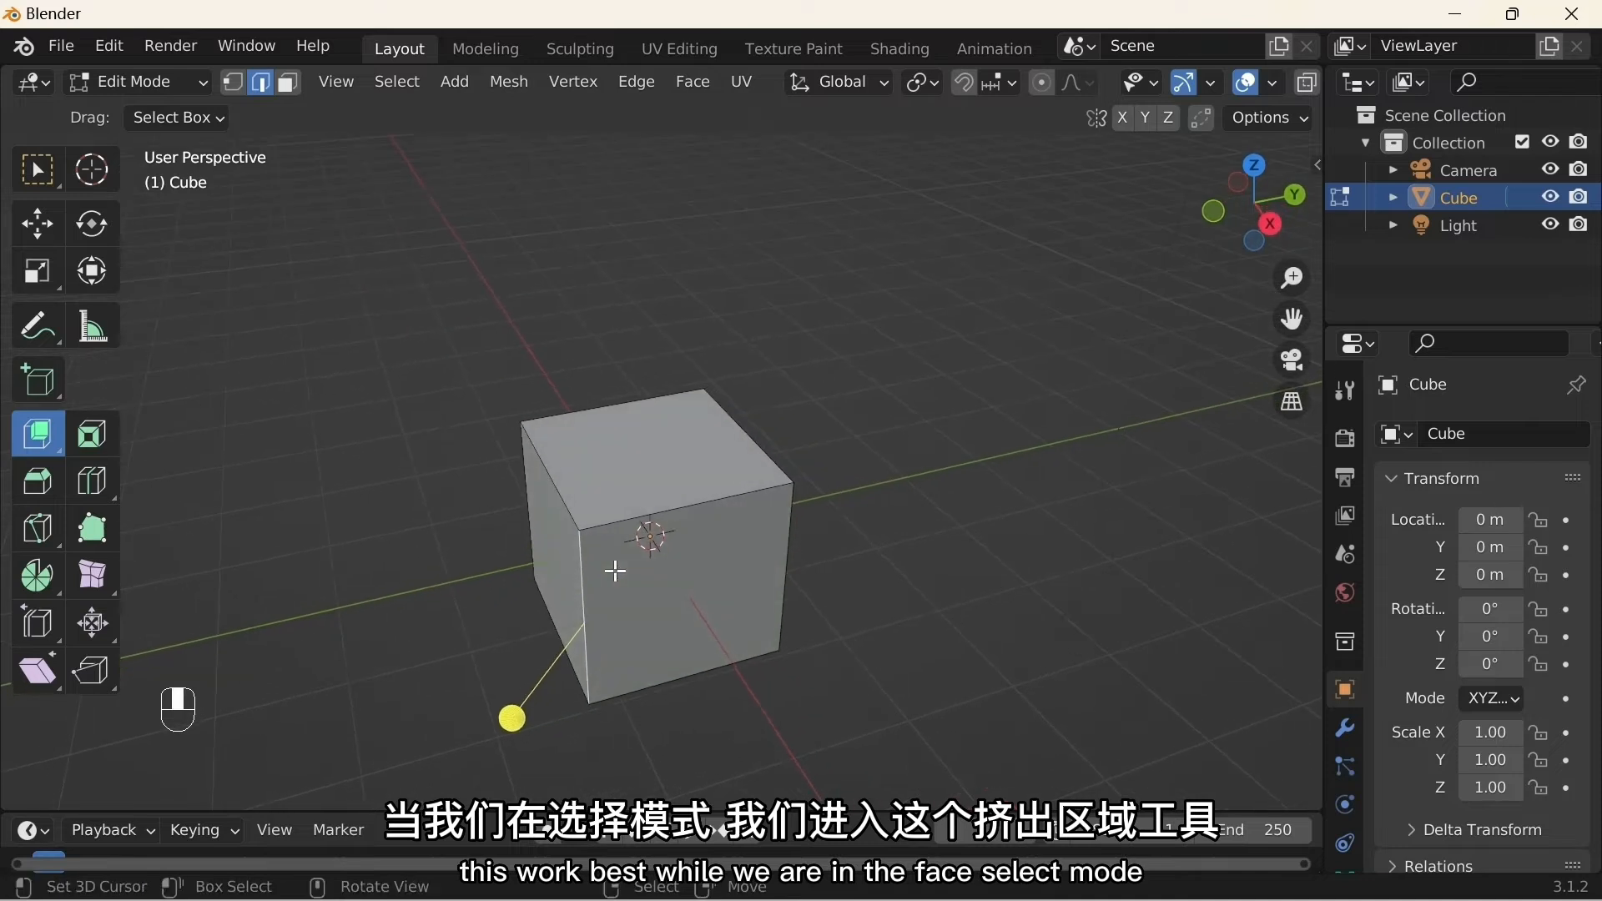
Step: Select the cube's top face in face select mode and extrude it upward along its normal
{"action": "key", "text": "KP_3"}
{"action": "middle_click_drag", "start_coordinate": [648, 470], "coordinate": [652, 436]}
{"action": "left_click", "coordinate": [288, 82]}
{"action": "left_click", "coordinate": [583, 469]}
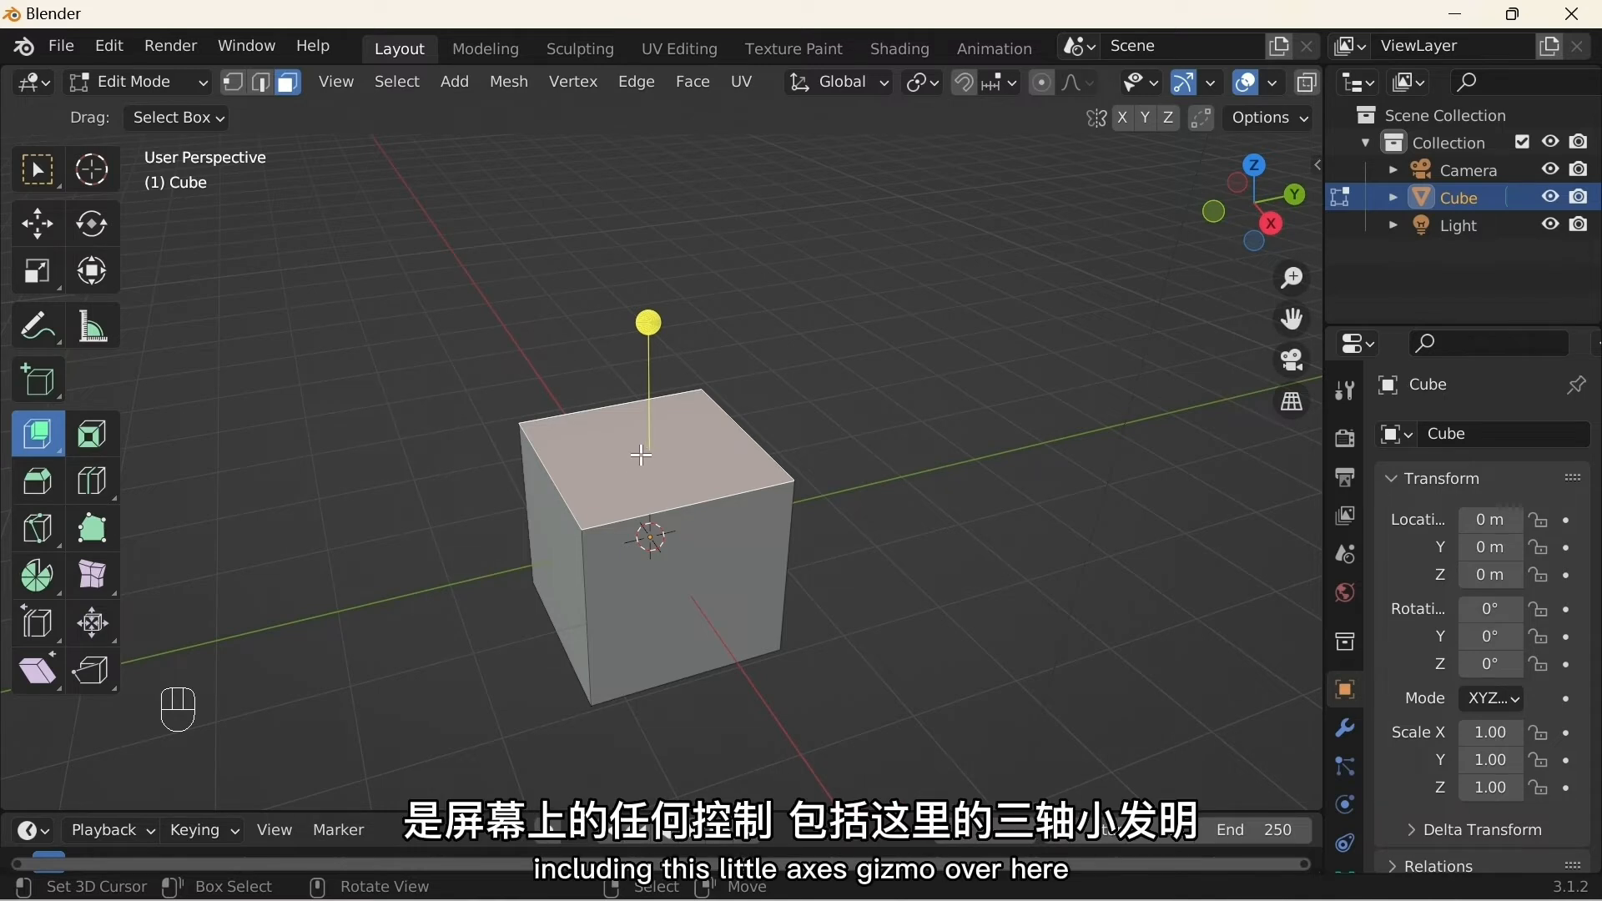
{"action": "key", "text": "e"}
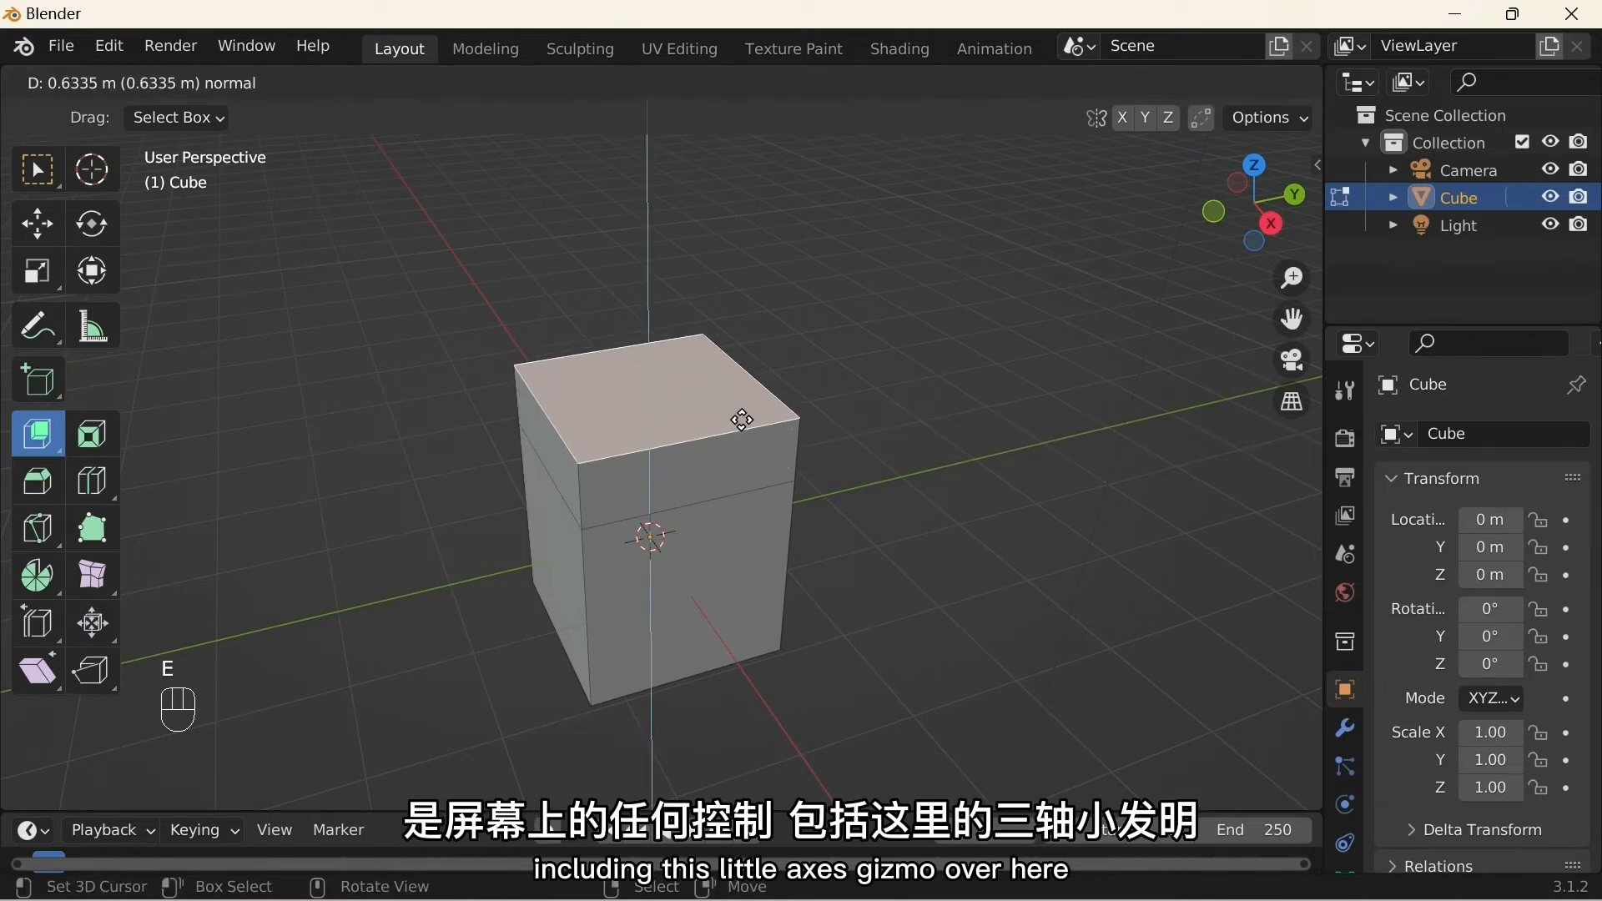
{"action": "left_click", "coordinate": [785, 371]}
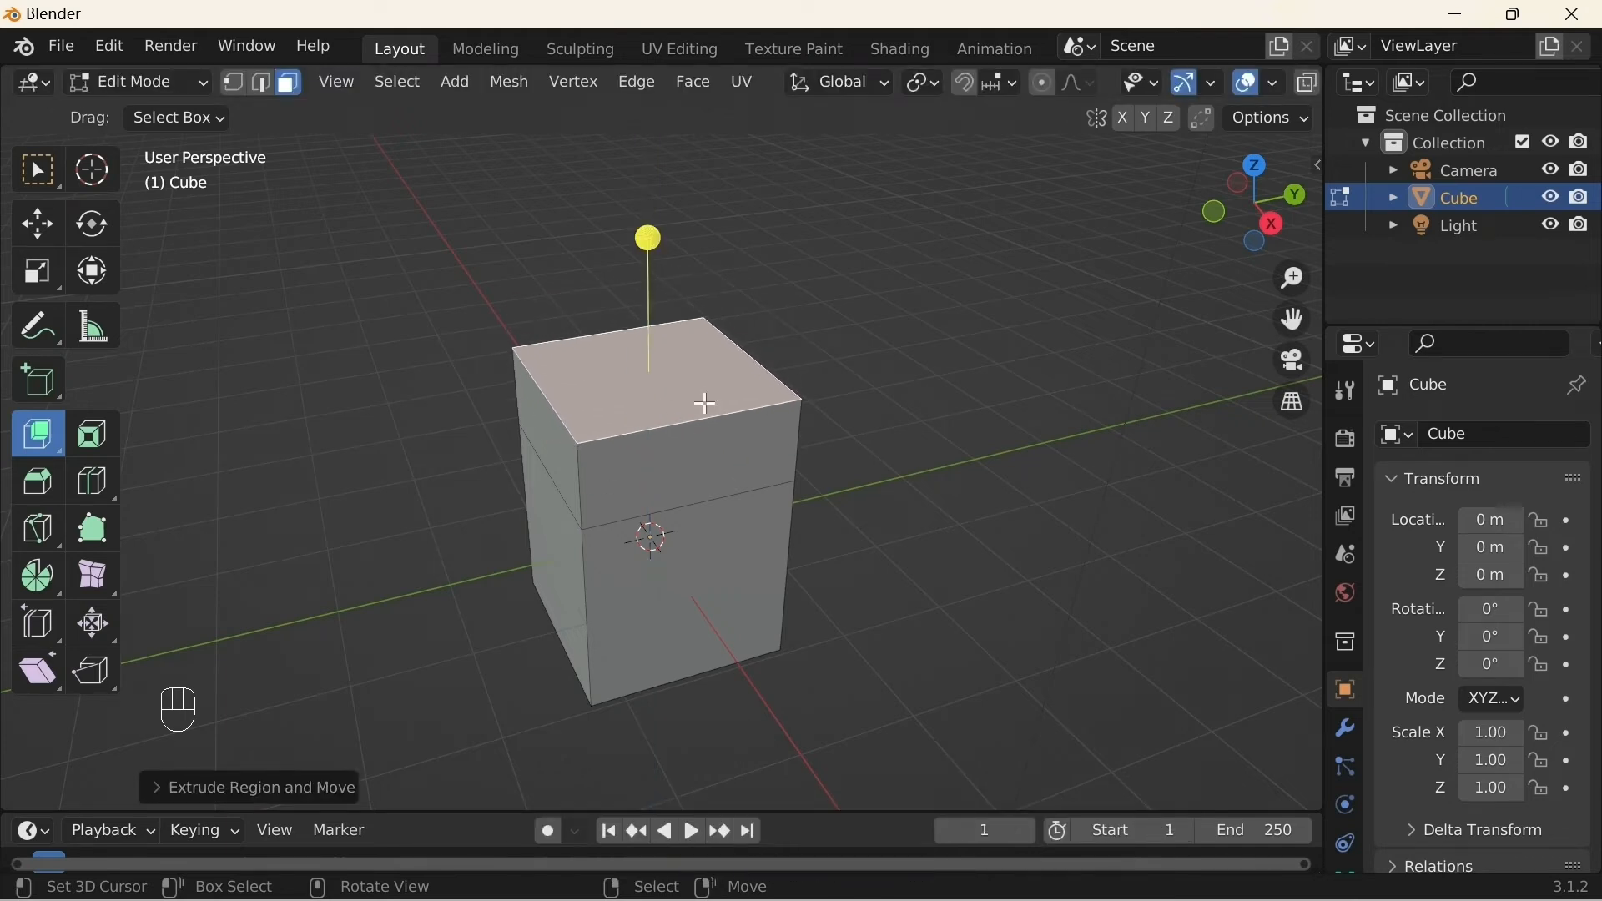
Step: Activate the Move tool and extrude the top face upward a second time to add another section
{"action": "left_click", "coordinate": [42, 234]}
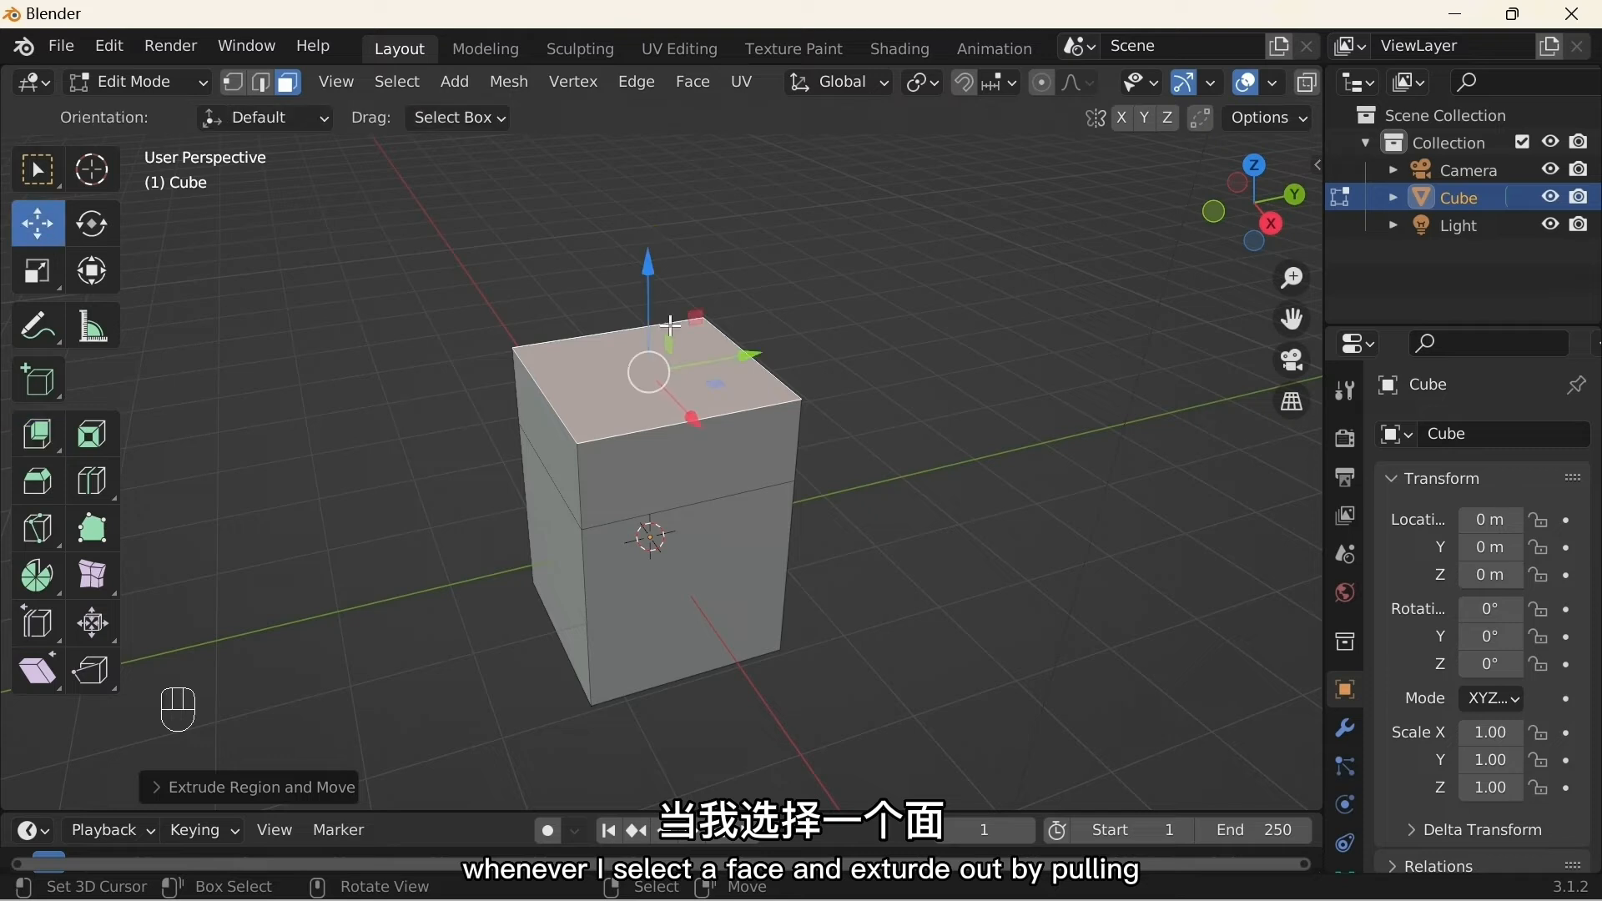
{"action": "key", "text": "e"}
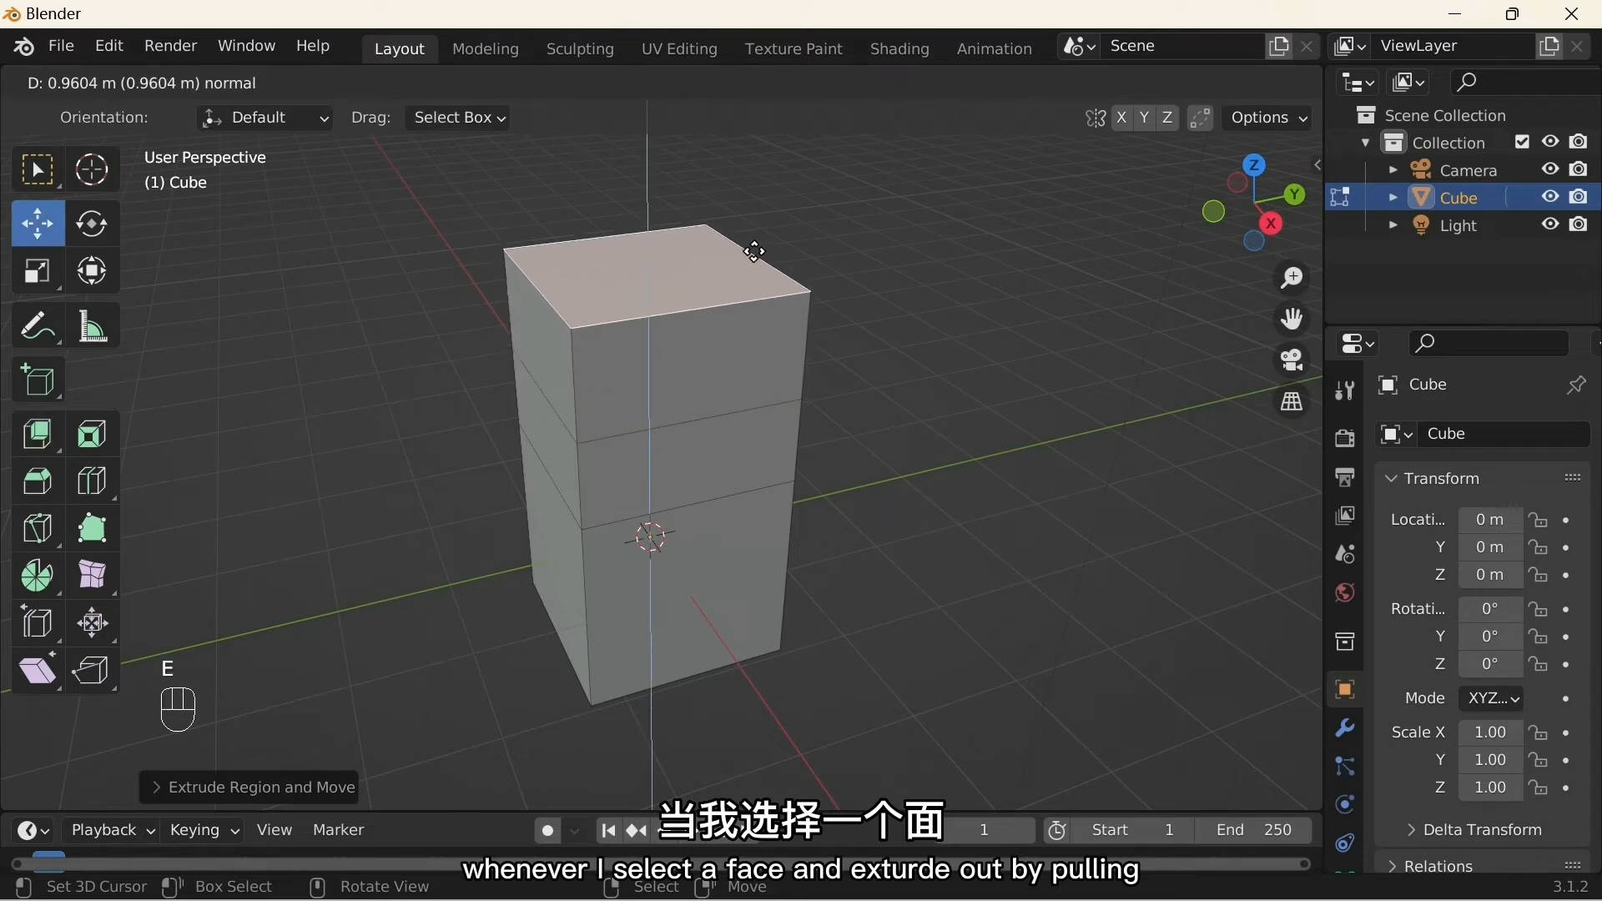
{"action": "left_click", "coordinate": [736, 284]}
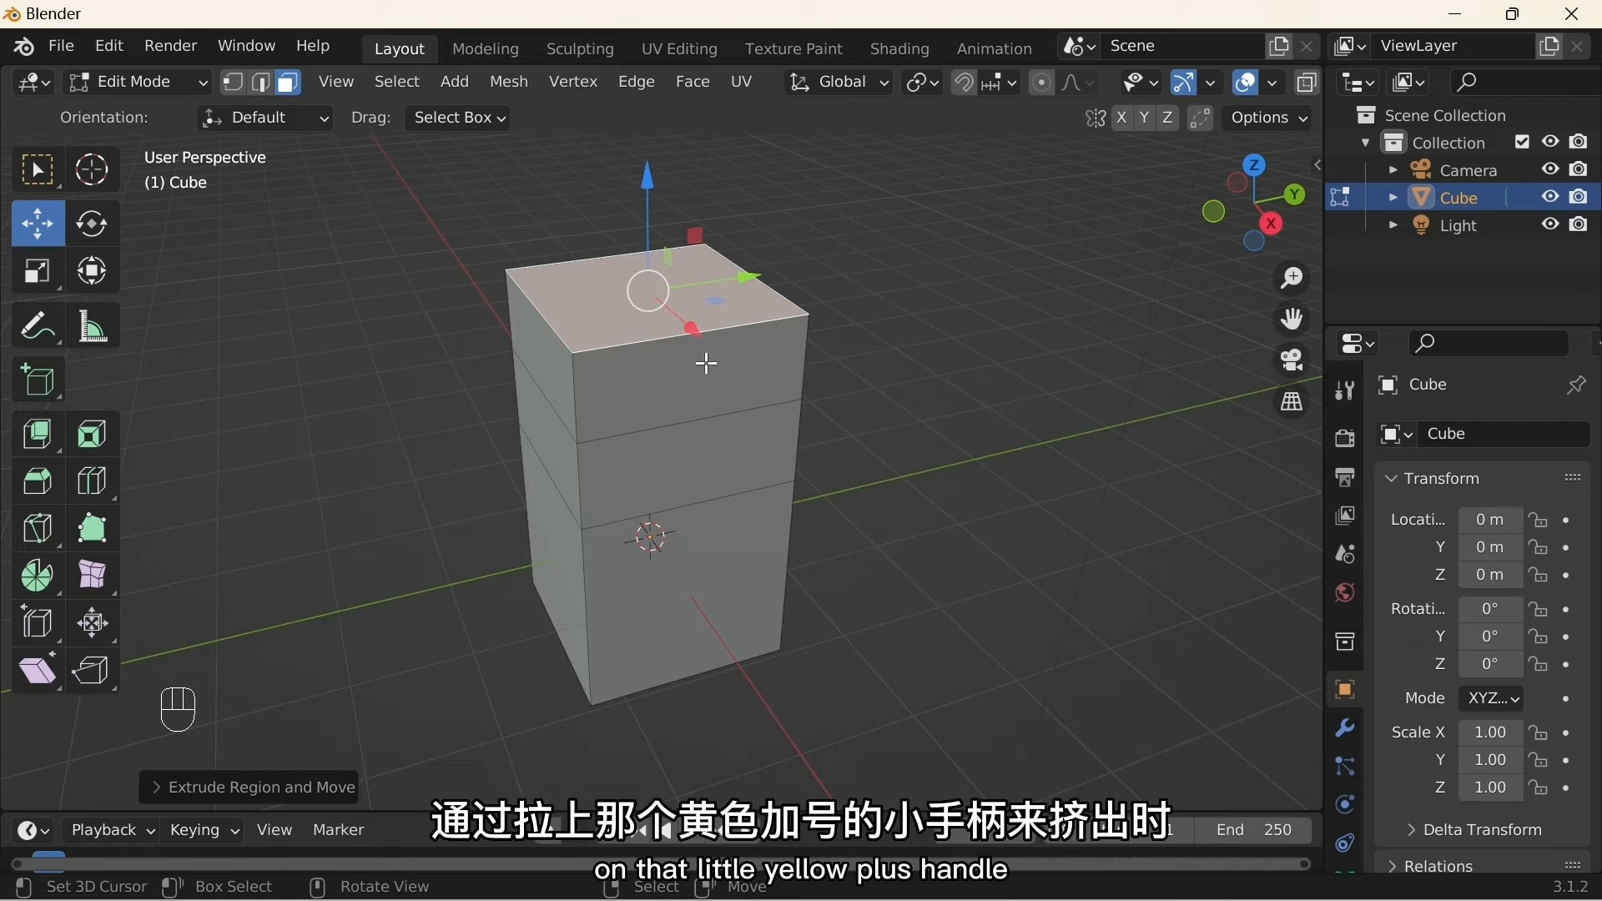
Step: Extrude the top face upward a third time using the handle of the Extrude Manifold tool
{"action": "left_click", "coordinate": [38, 433]}
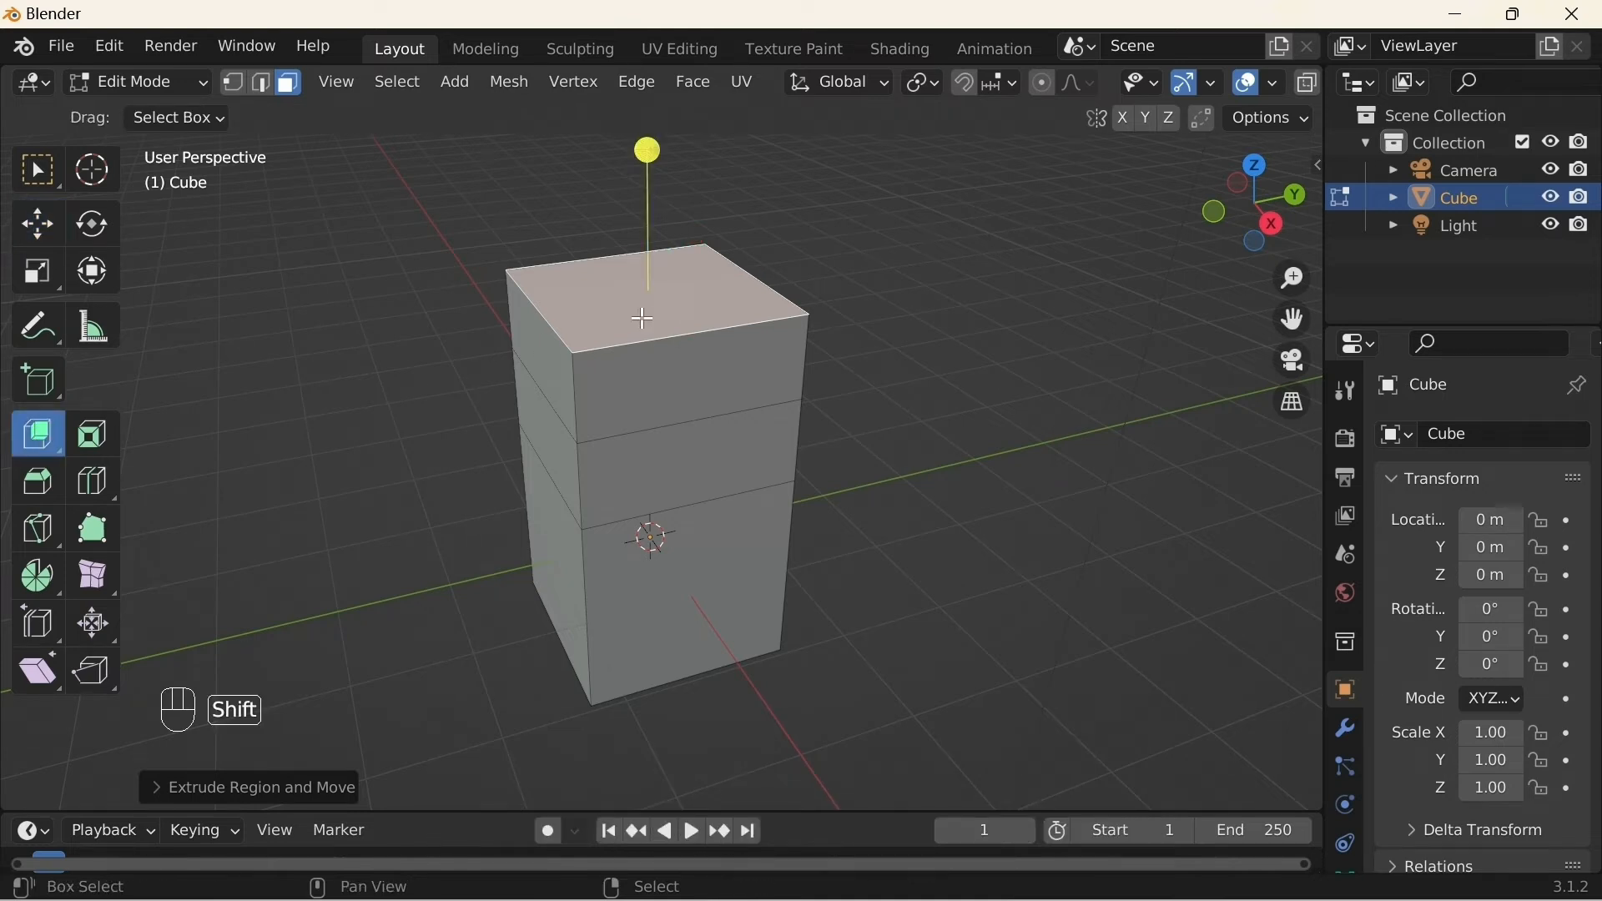
{"action": "middle_click_drag", "start_coordinate": [726, 319], "coordinate": [726, 380], "text": "shift"}
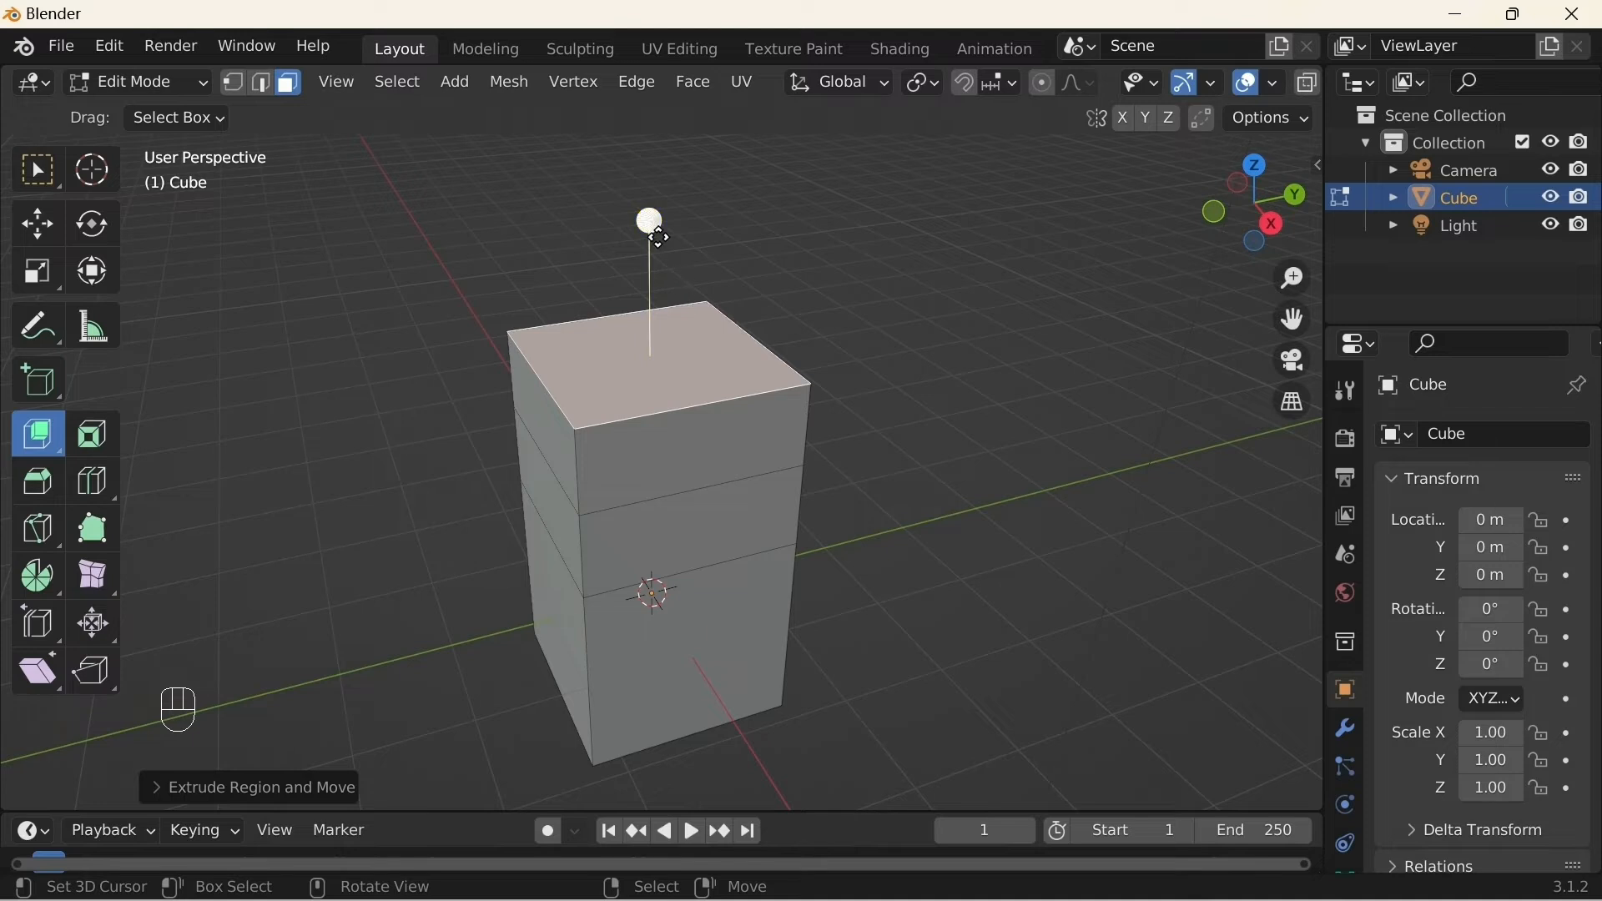
{"action": "left_click_drag", "start_coordinate": [659, 238], "coordinate": [678, 155]}
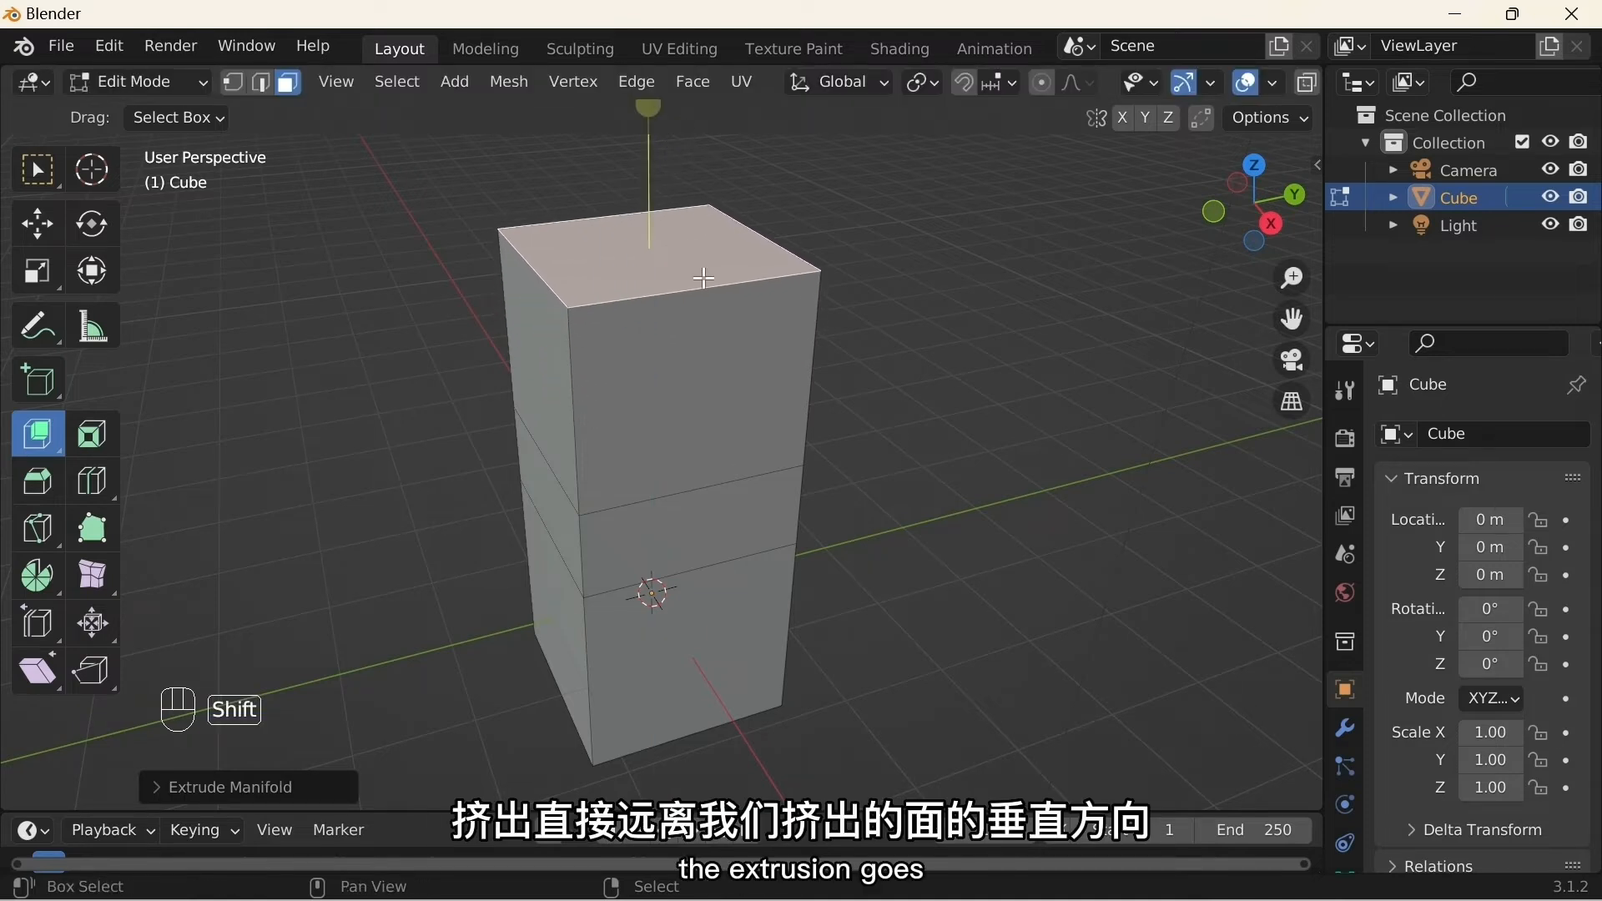
{"action": "middle_click_drag", "start_coordinate": [703, 278], "coordinate": [737, 340]}
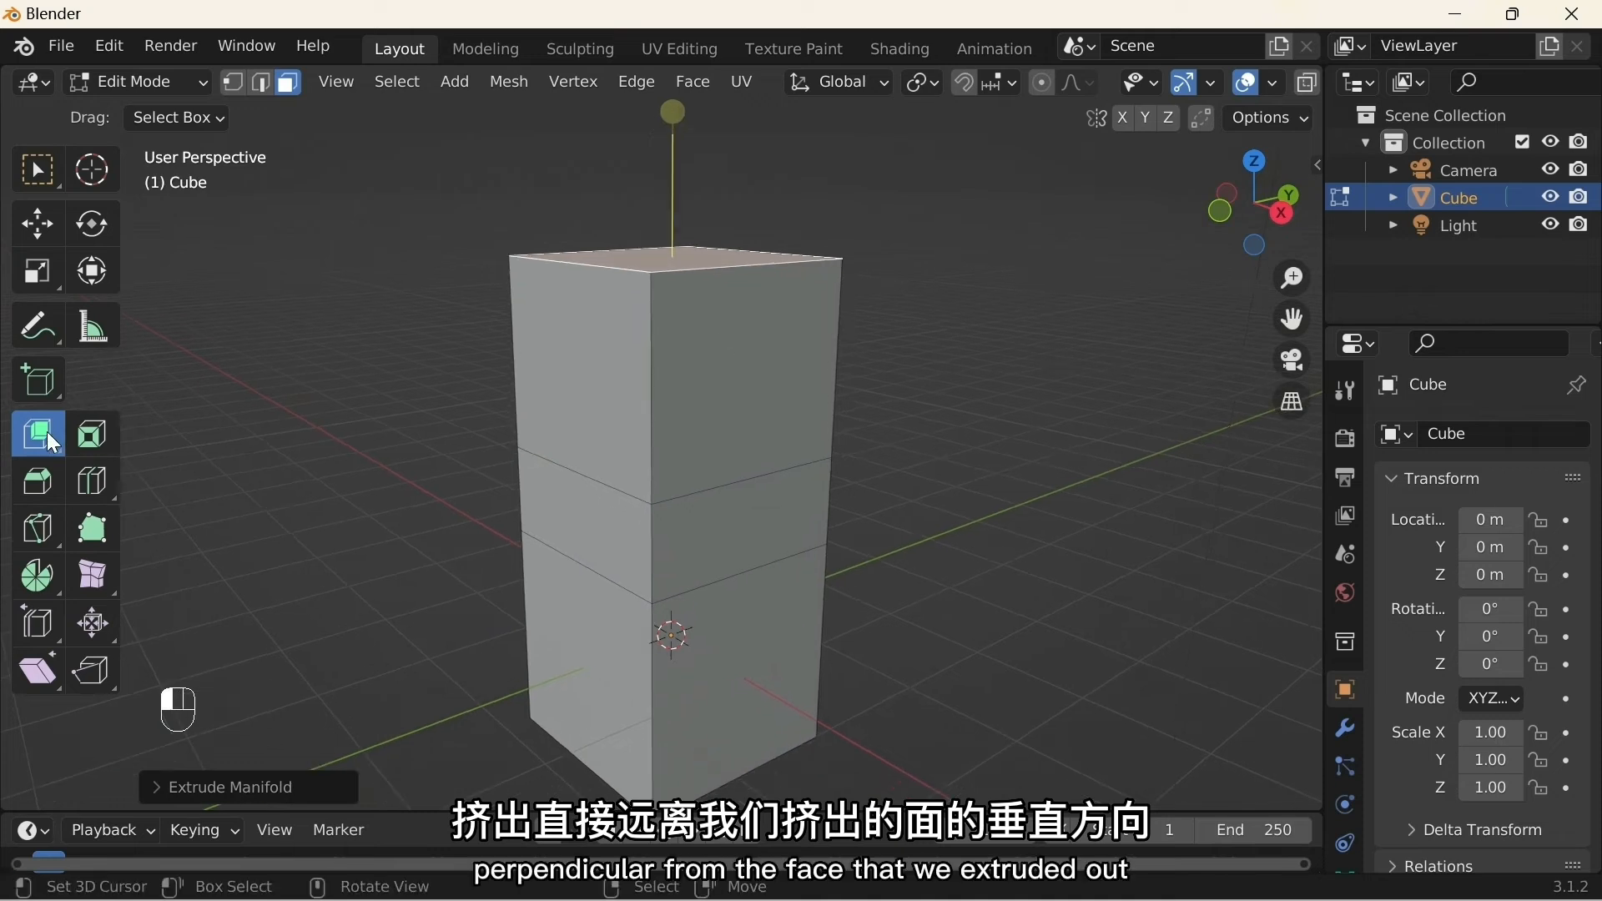
Step: Switch to the Extrude Region tool and extrude the column's top face further upward along its normal
{"action": "left_click_drag", "start_coordinate": [47, 432], "coordinate": [125, 441]}
{"action": "left_click_drag", "start_coordinate": [672, 187], "coordinate": [691, 134]}
{"action": "middle_click_drag", "start_coordinate": [667, 176], "coordinate": [648, 440], "text": "shift"}
{"action": "middle_click_drag", "start_coordinate": [647, 440], "coordinate": [659, 416], "text": "shift"}
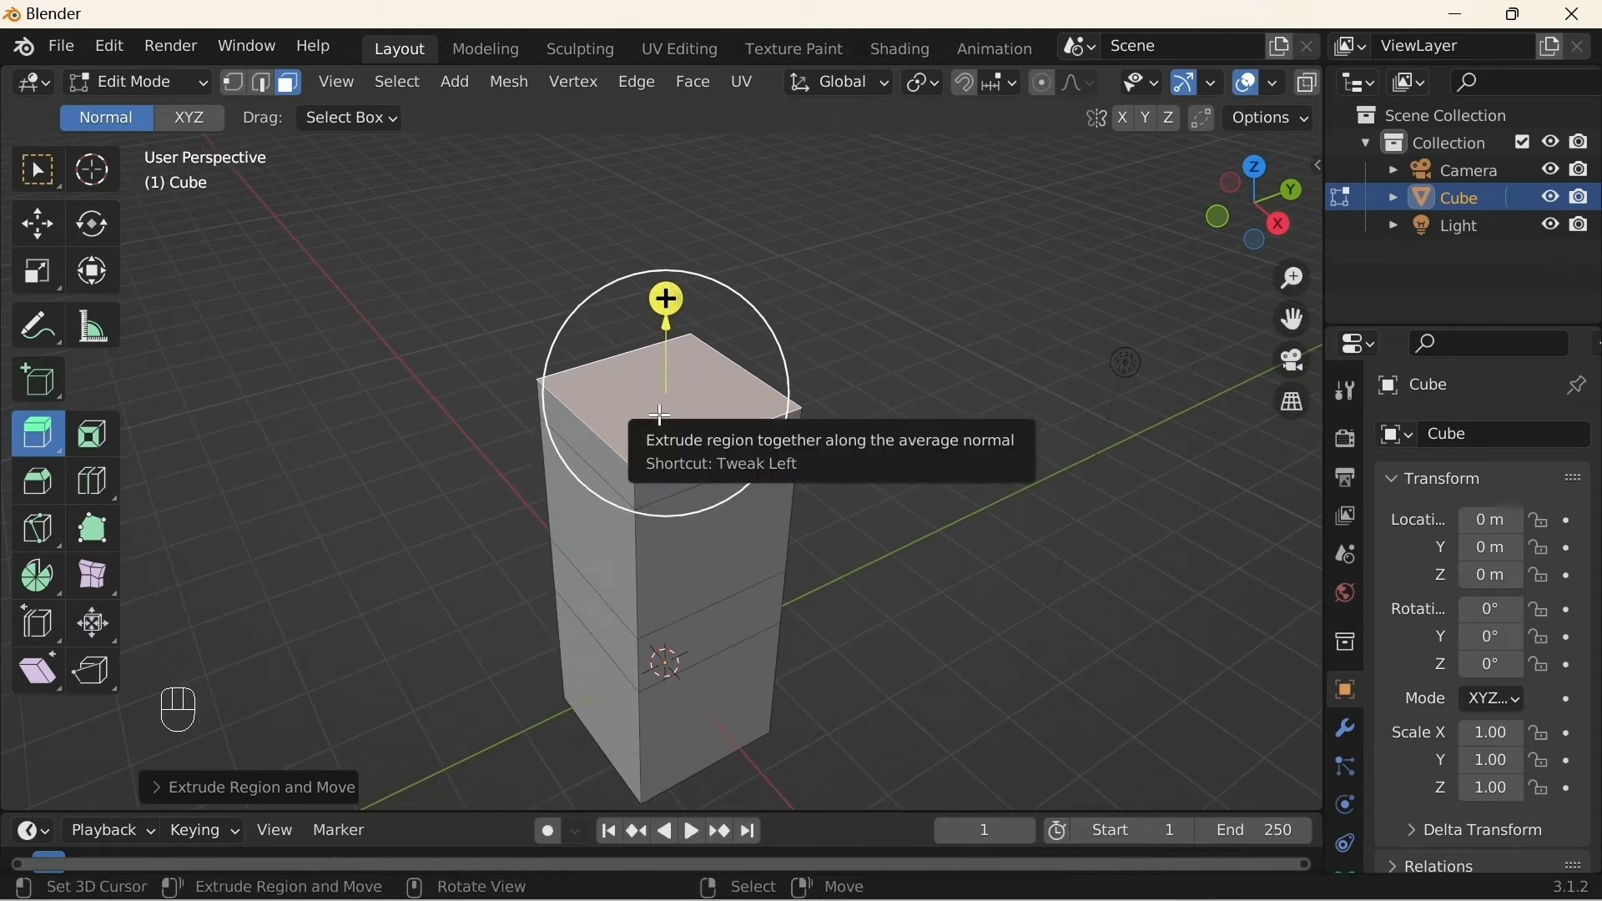
Step: Select the tall upper face on the column's side and extrude it outward along its normal
{"action": "left_click", "coordinate": [599, 468]}
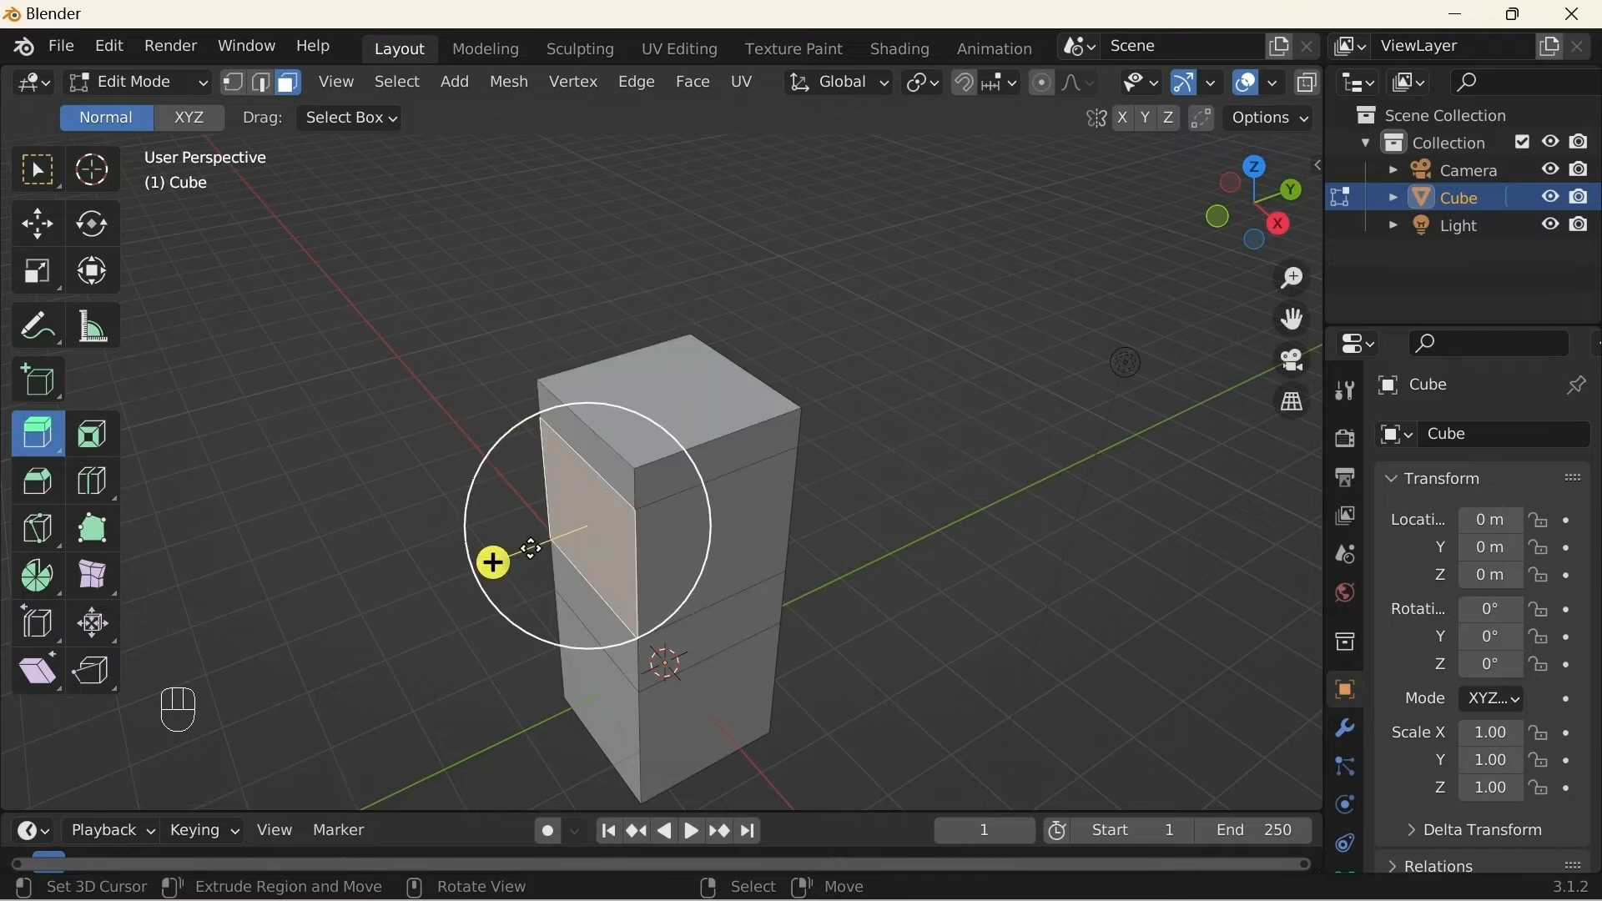
{"action": "left_click_drag", "start_coordinate": [529, 547], "coordinate": [424, 614]}
{"action": "key", "text": "ctrl+z"}
{"action": "left_click_drag", "start_coordinate": [493, 561], "coordinate": [380, 611]}
Step: Extrude a narrow face low on the column's adjacent side outward along its normal
{"action": "left_click", "coordinate": [733, 635]}
{"action": "left_click_drag", "start_coordinate": [777, 698], "coordinate": [830, 784]}
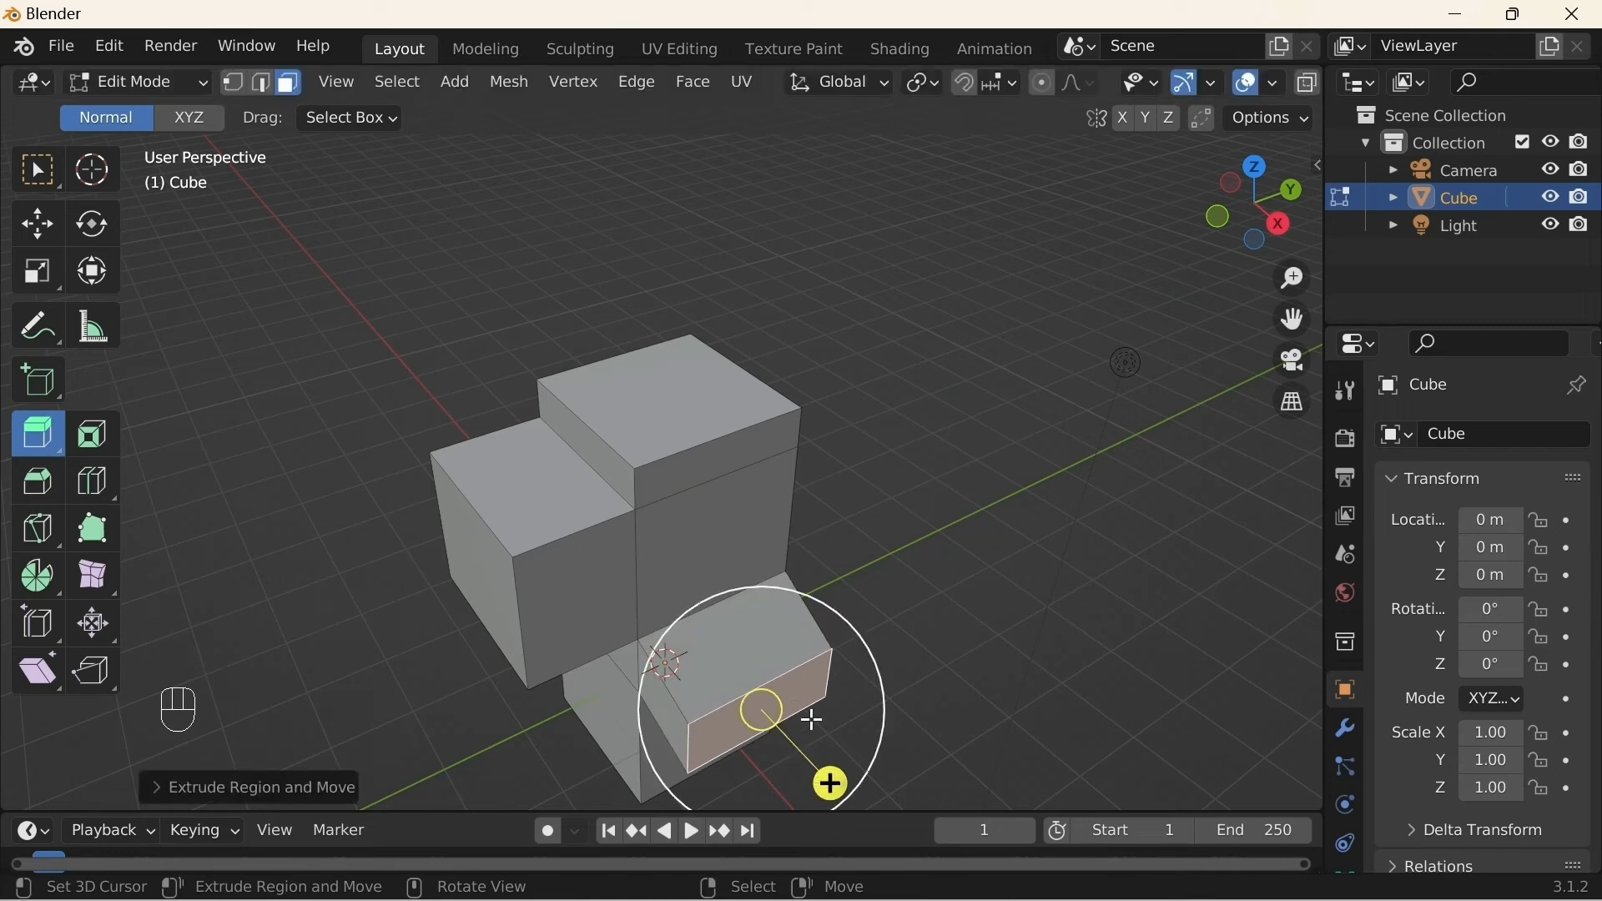
{"action": "key", "text": "ctrl+z"}
{"action": "left_click_drag", "start_coordinate": [781, 697], "coordinate": [859, 773]}
{"action": "middle_click_drag", "start_coordinate": [859, 773], "coordinate": [823, 501]}
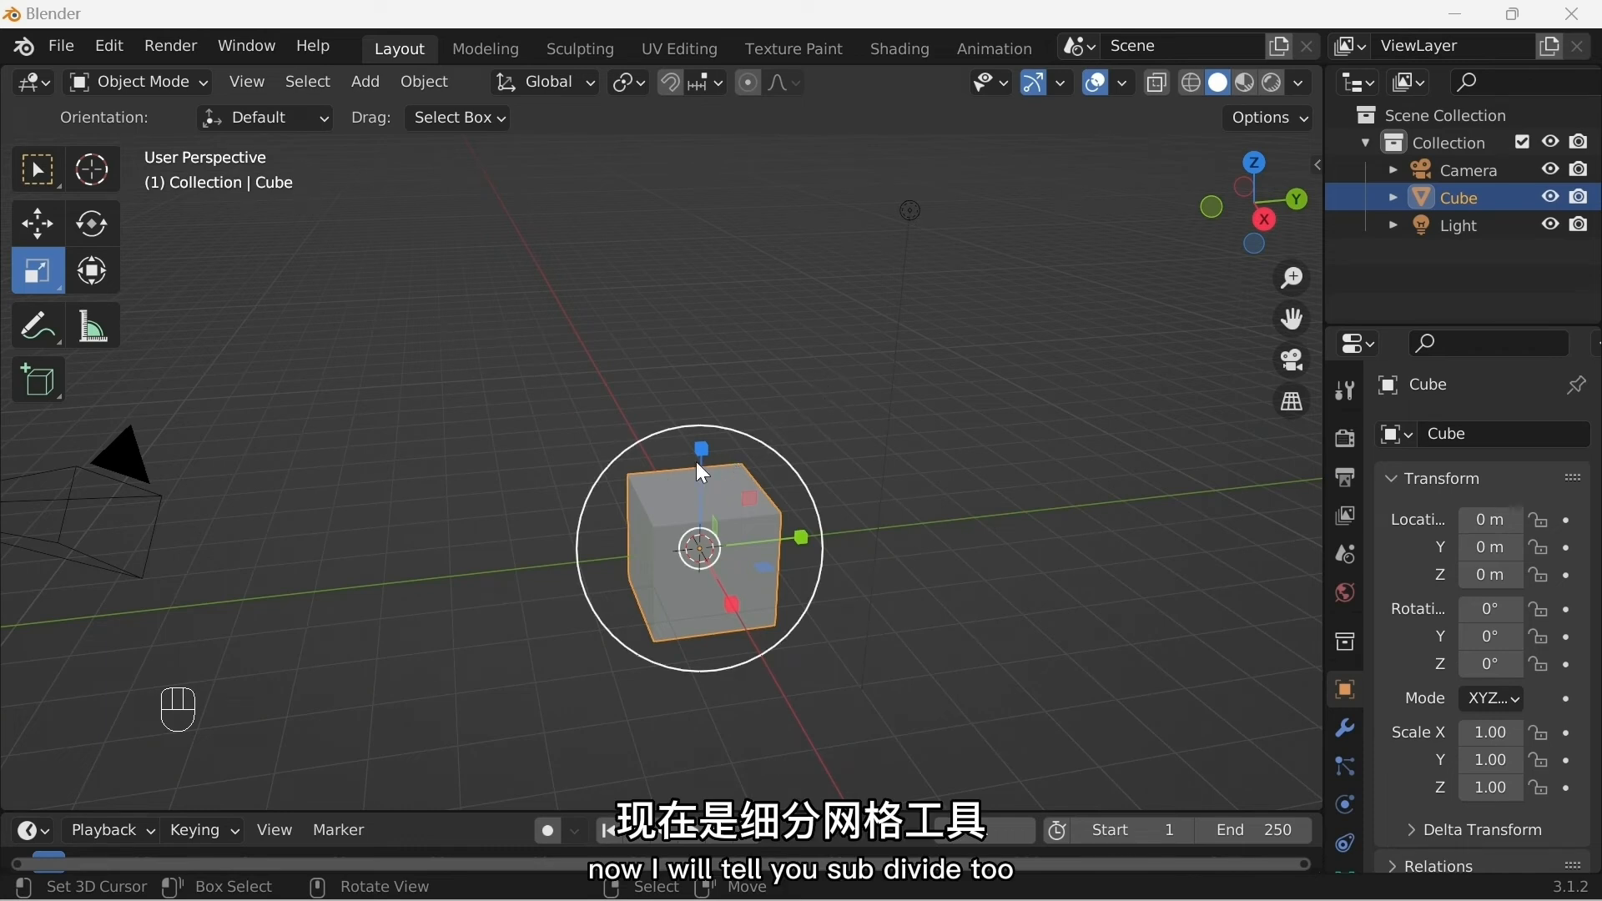
Step: Enter Edit Mode on the plain cube, select its top face in face select mode and subdivide it
{"action": "key", "text": "Tab"}
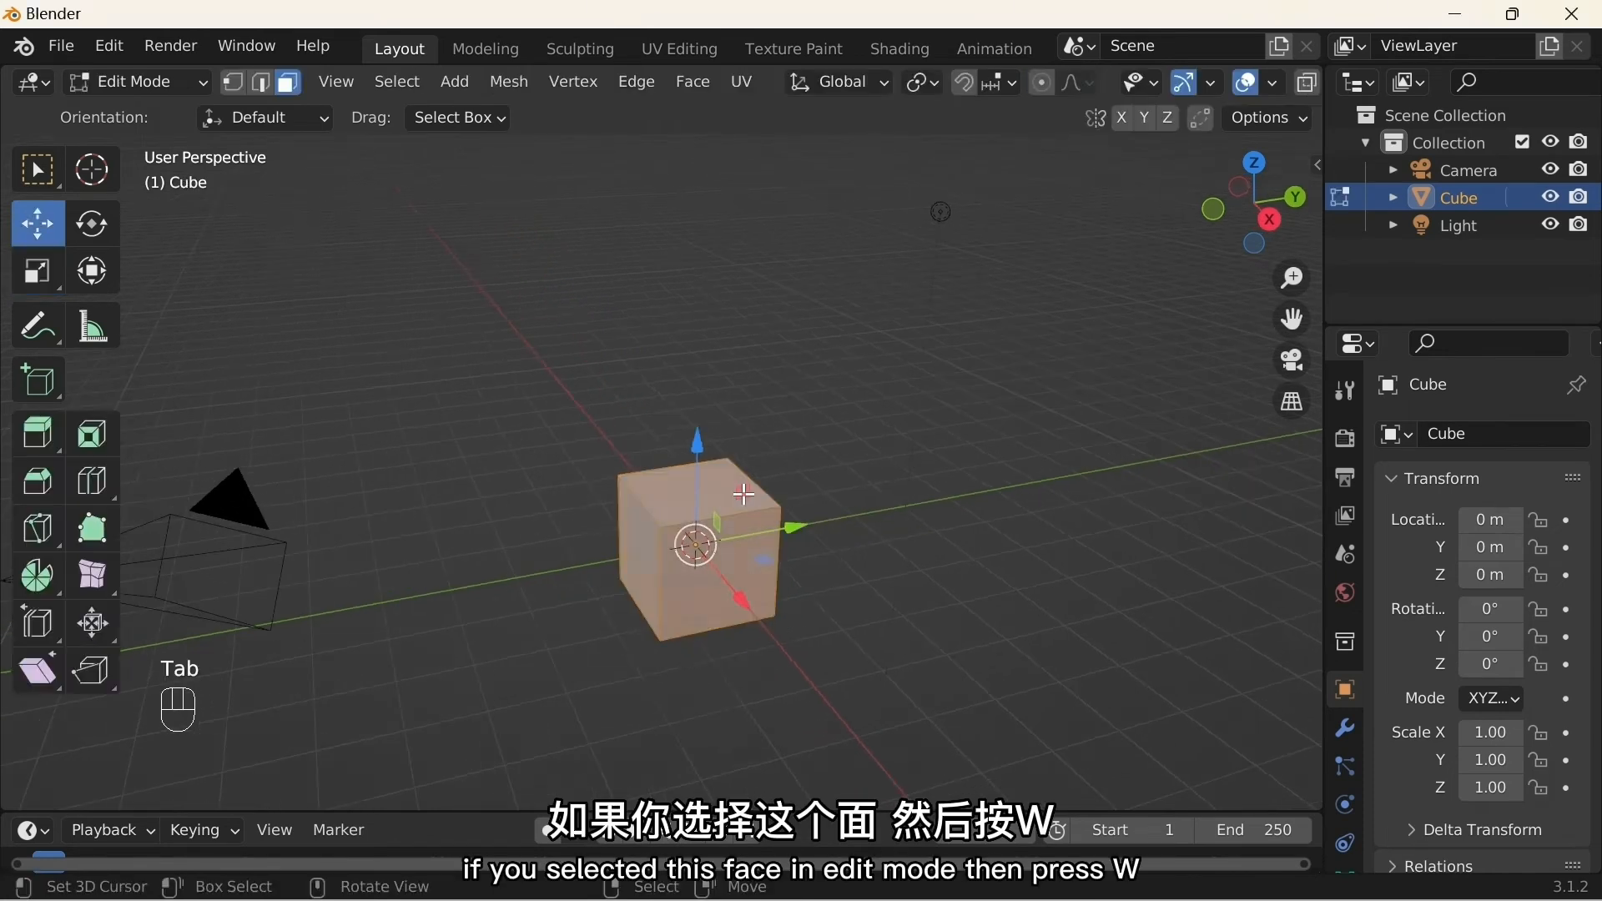
{"action": "key", "text": "3"}
{"action": "left_click", "coordinate": [712, 496]}
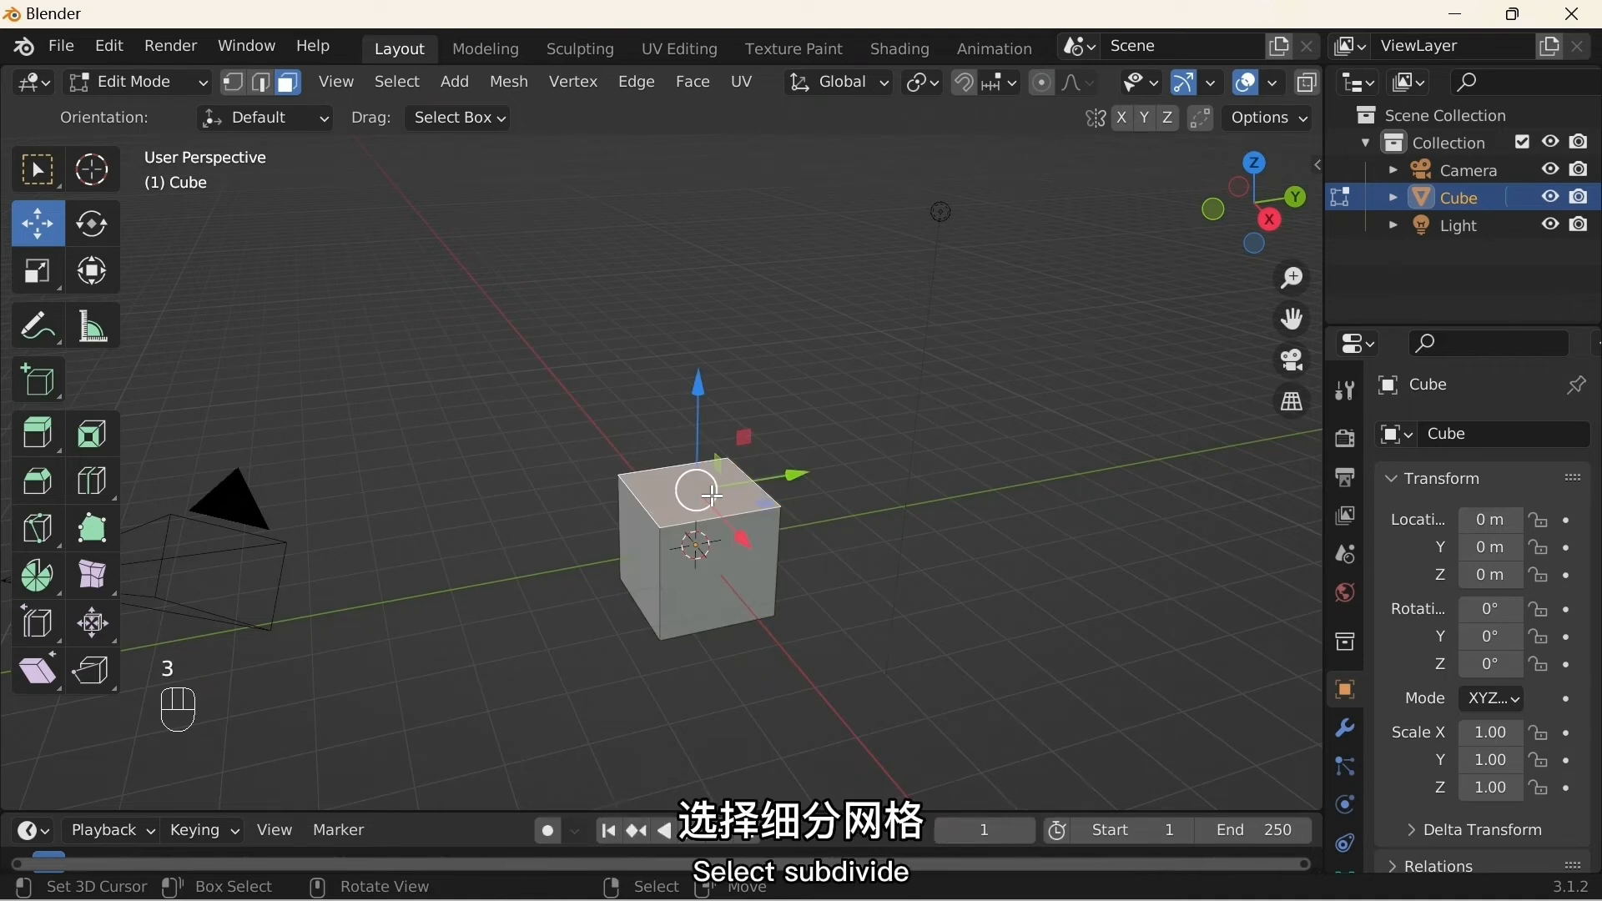
{"action": "key", "text": "w"}
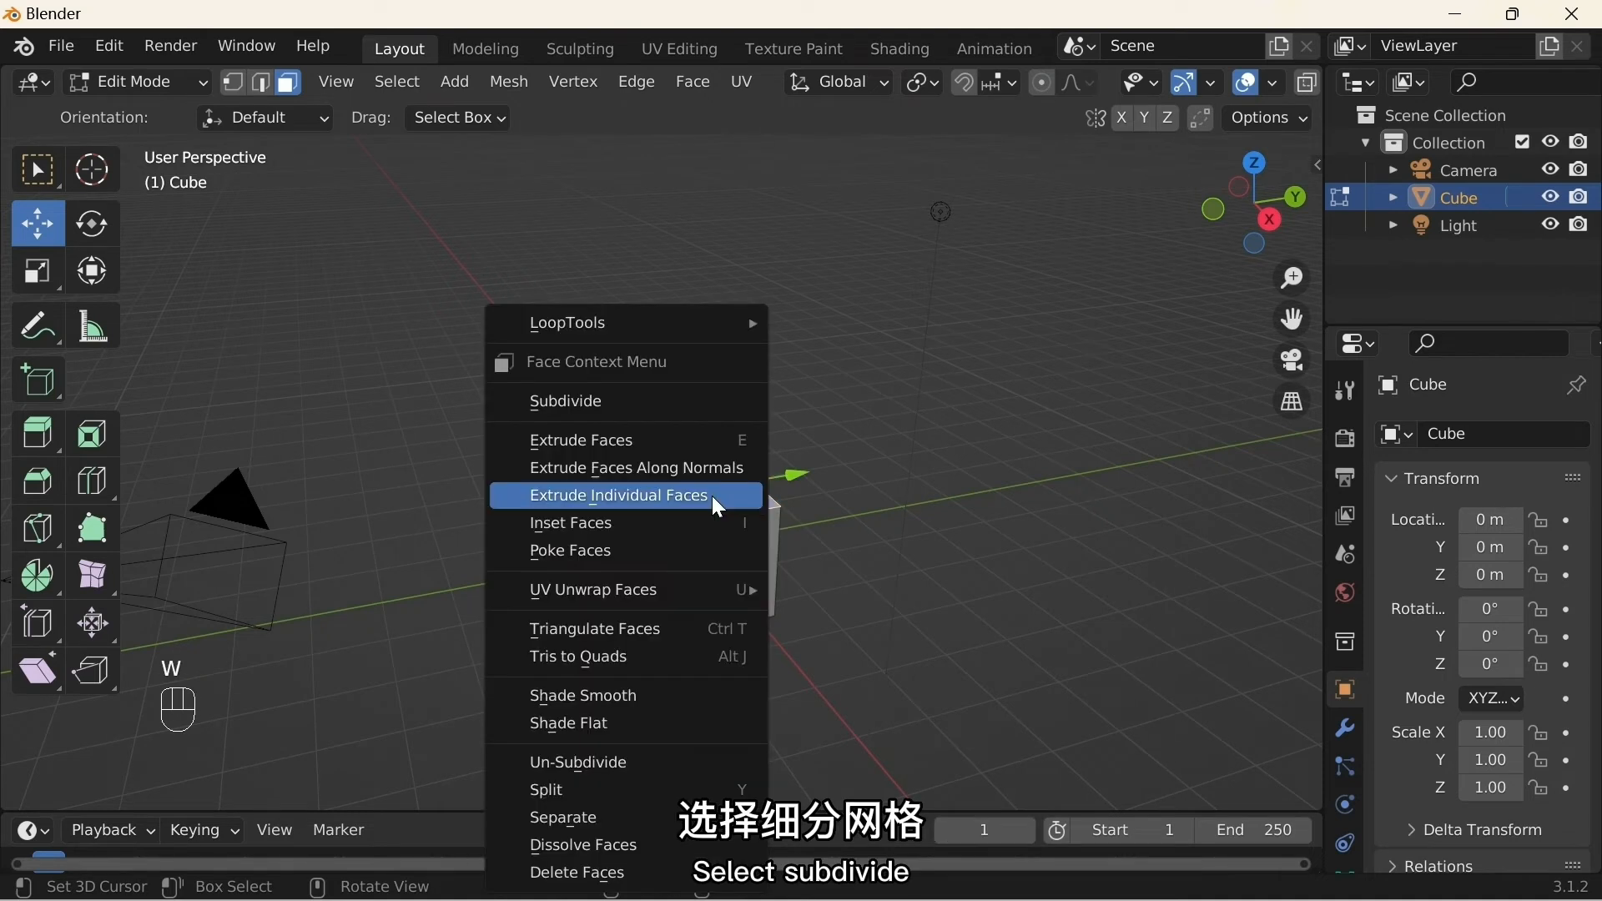
{"action": "left_click", "coordinate": [607, 400]}
{"action": "middle_click_drag", "start_coordinate": [670, 502], "coordinate": [745, 456]}
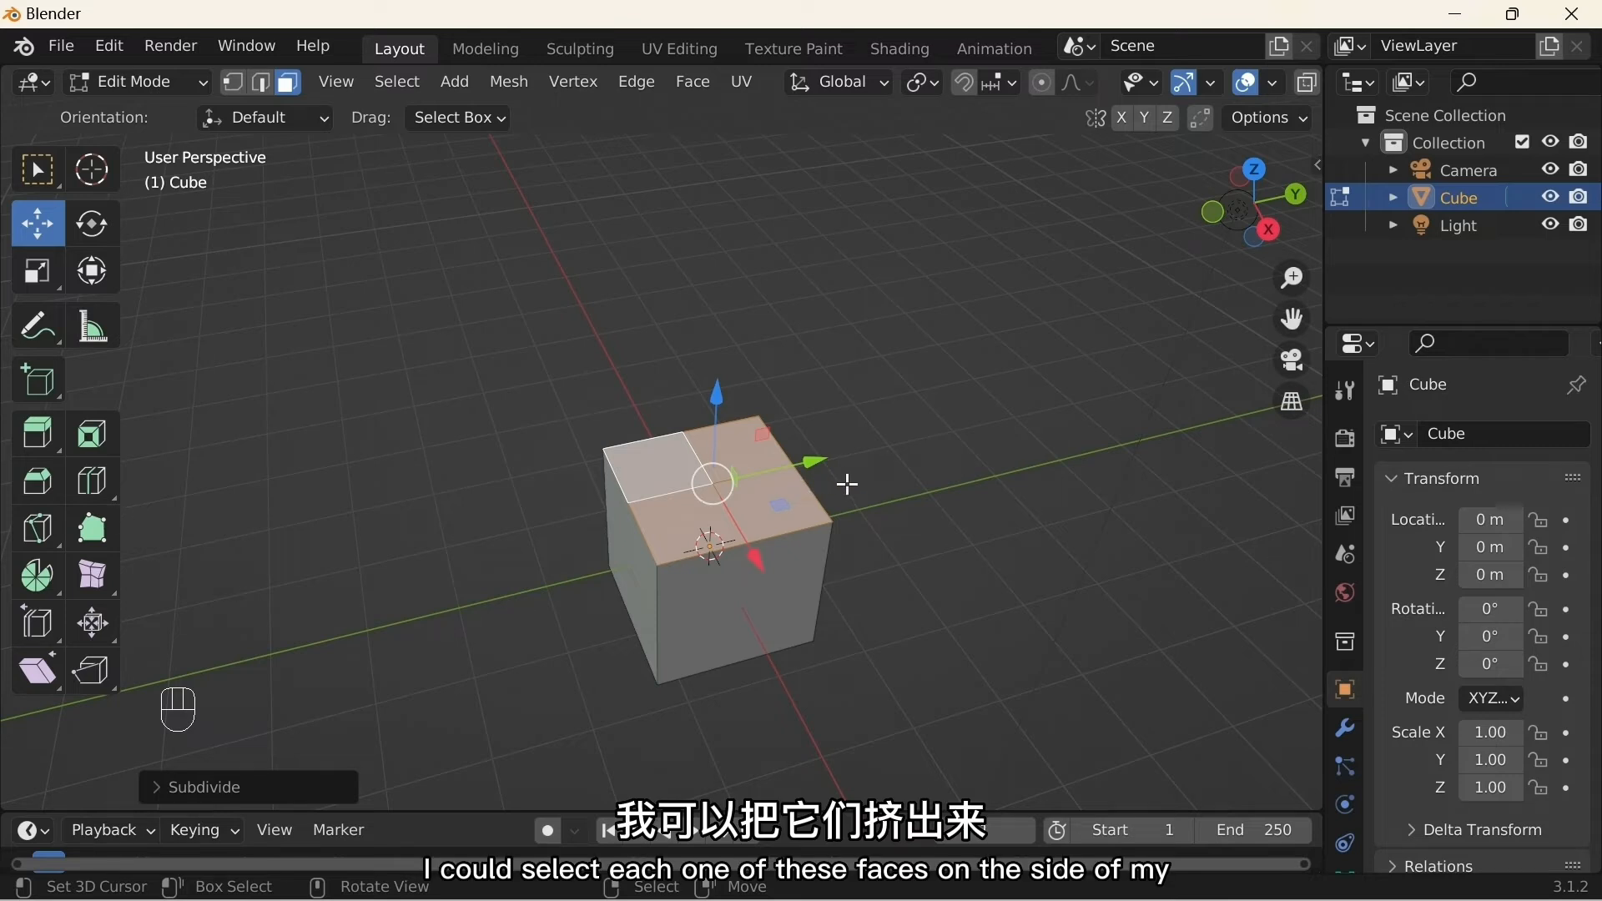
Step: Select one quarter of the subdivided top face and extrude it upward as a small block
{"action": "left_click", "coordinate": [720, 520]}
{"action": "middle_click_drag", "start_coordinate": [720, 520], "coordinate": [694, 499]}
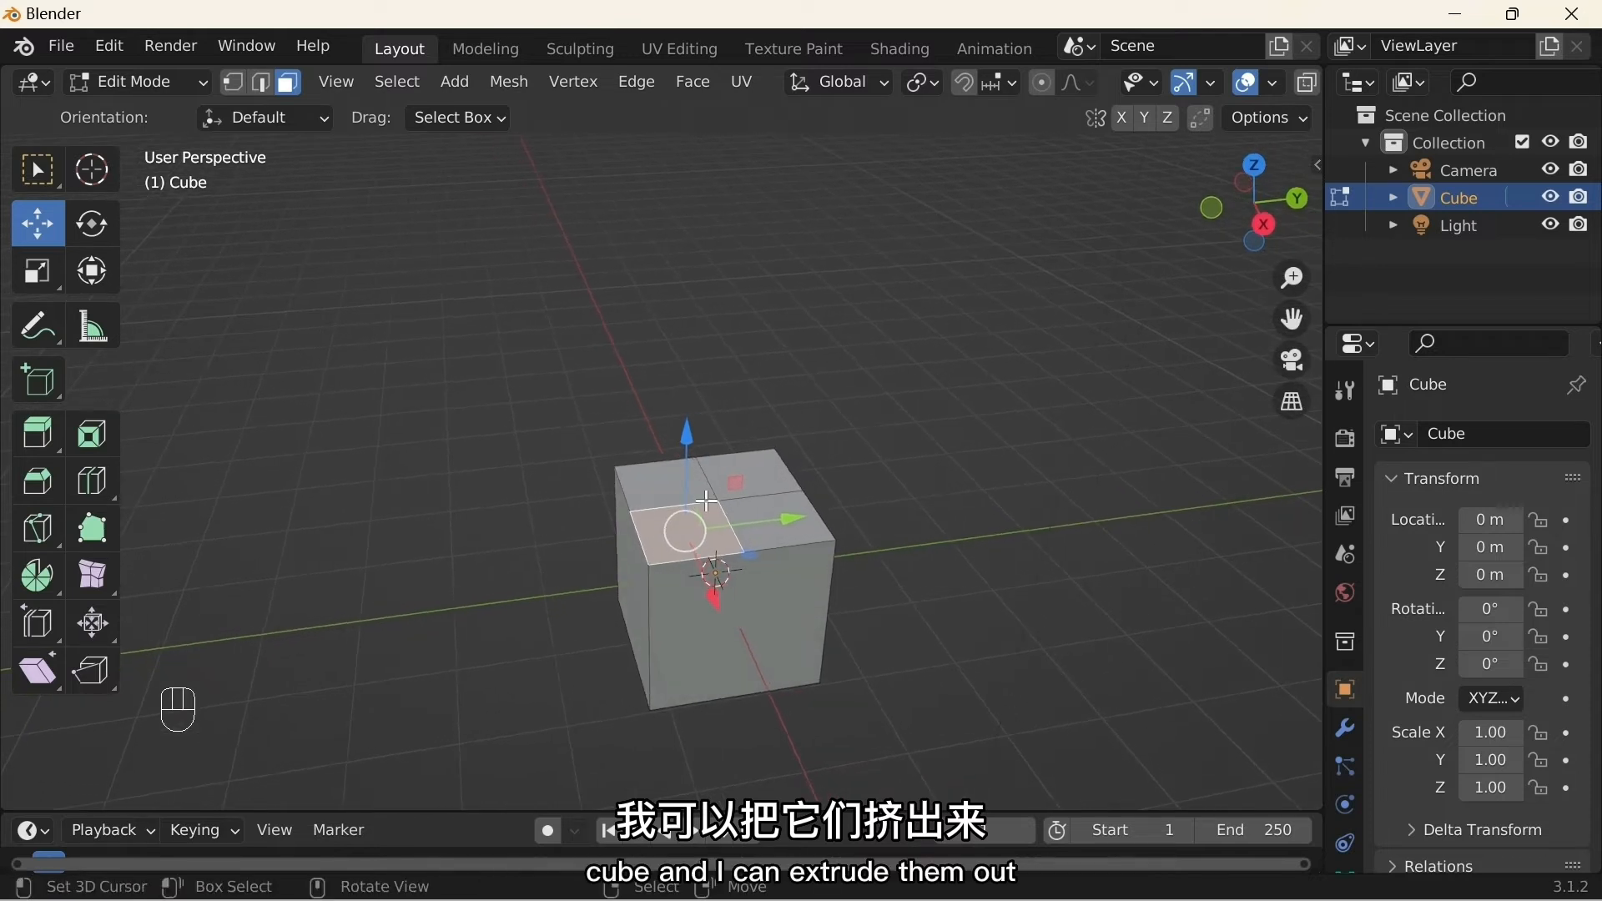
{"action": "left_click", "coordinate": [67, 445]}
{"action": "left_click_drag", "start_coordinate": [687, 437], "coordinate": [703, 364]}
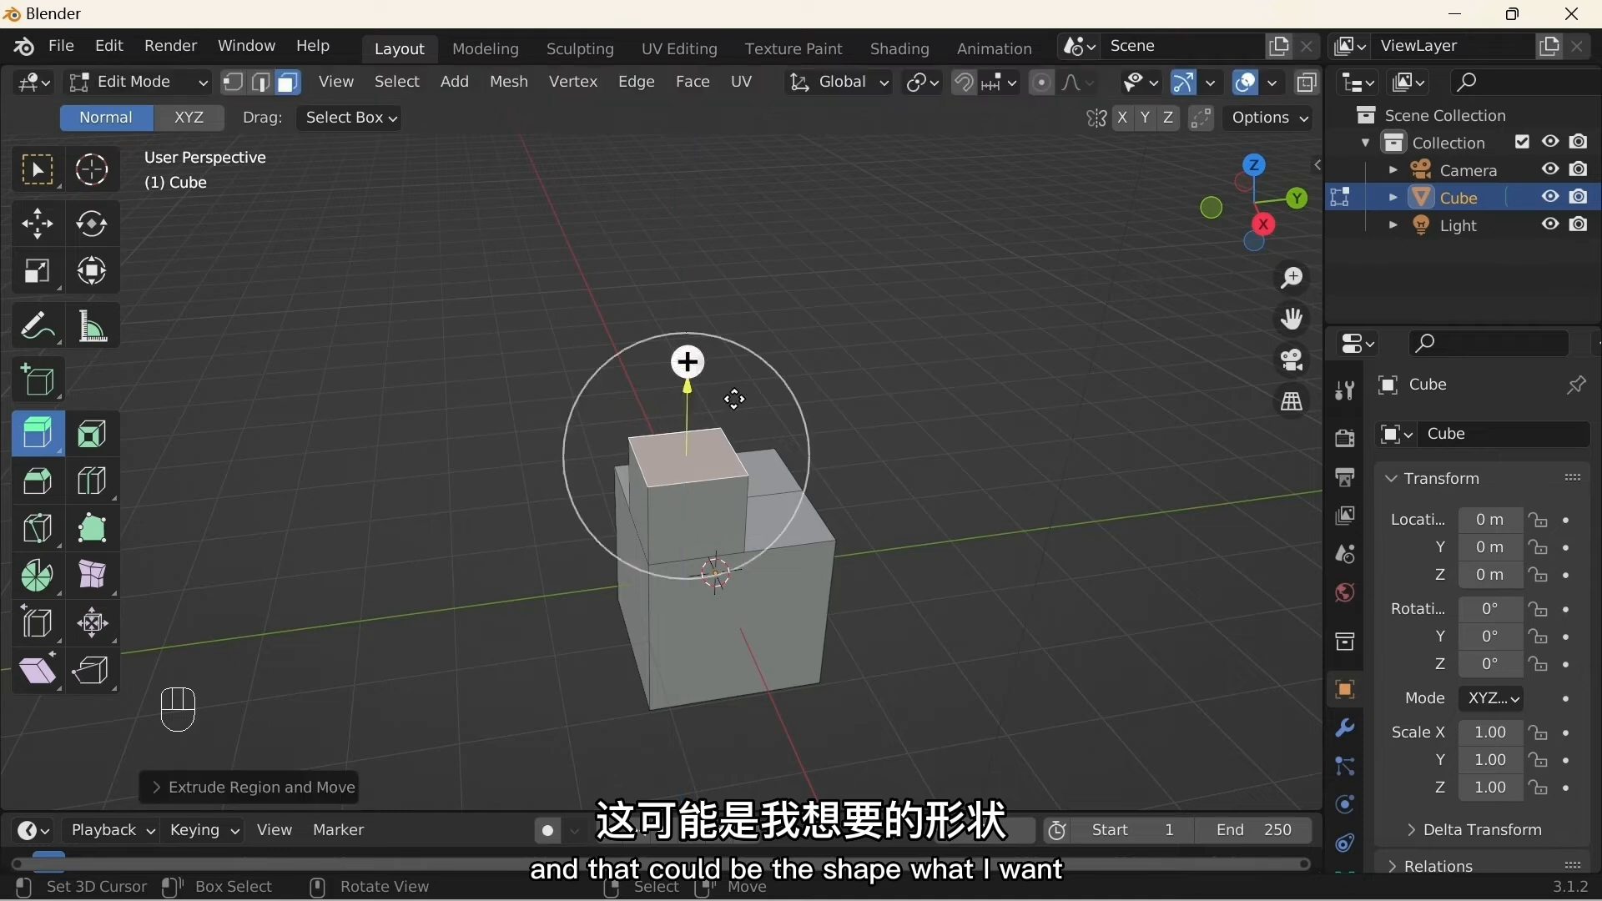
{"action": "middle_click_drag", "start_coordinate": [734, 399], "coordinate": [770, 525]}
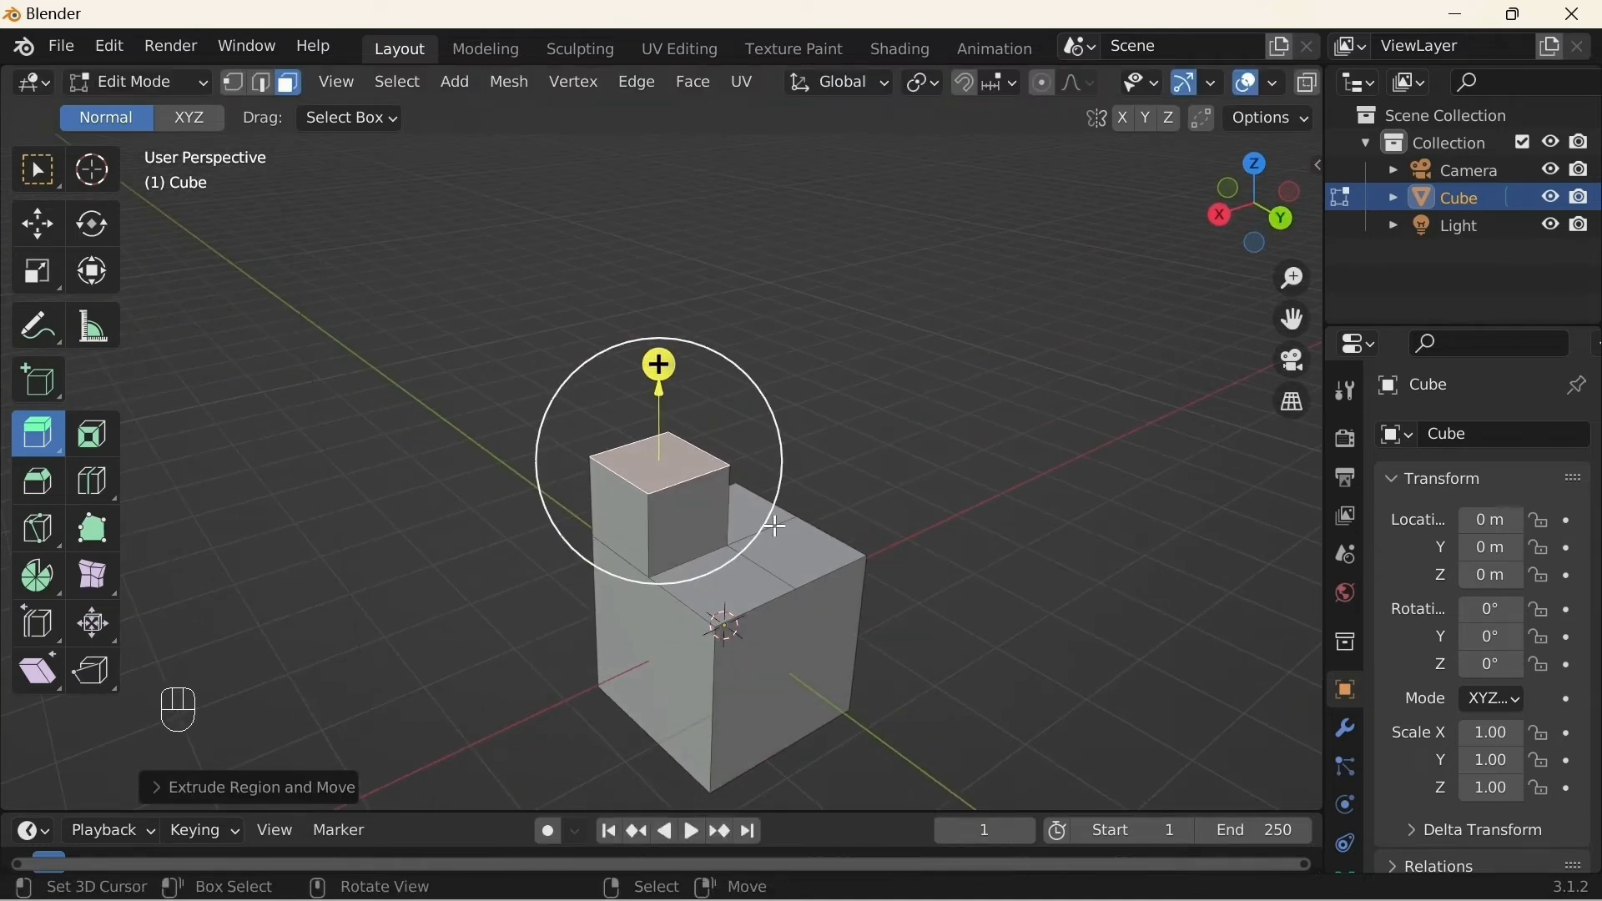
{"action": "middle_click_drag", "start_coordinate": [791, 526], "coordinate": [836, 523]}
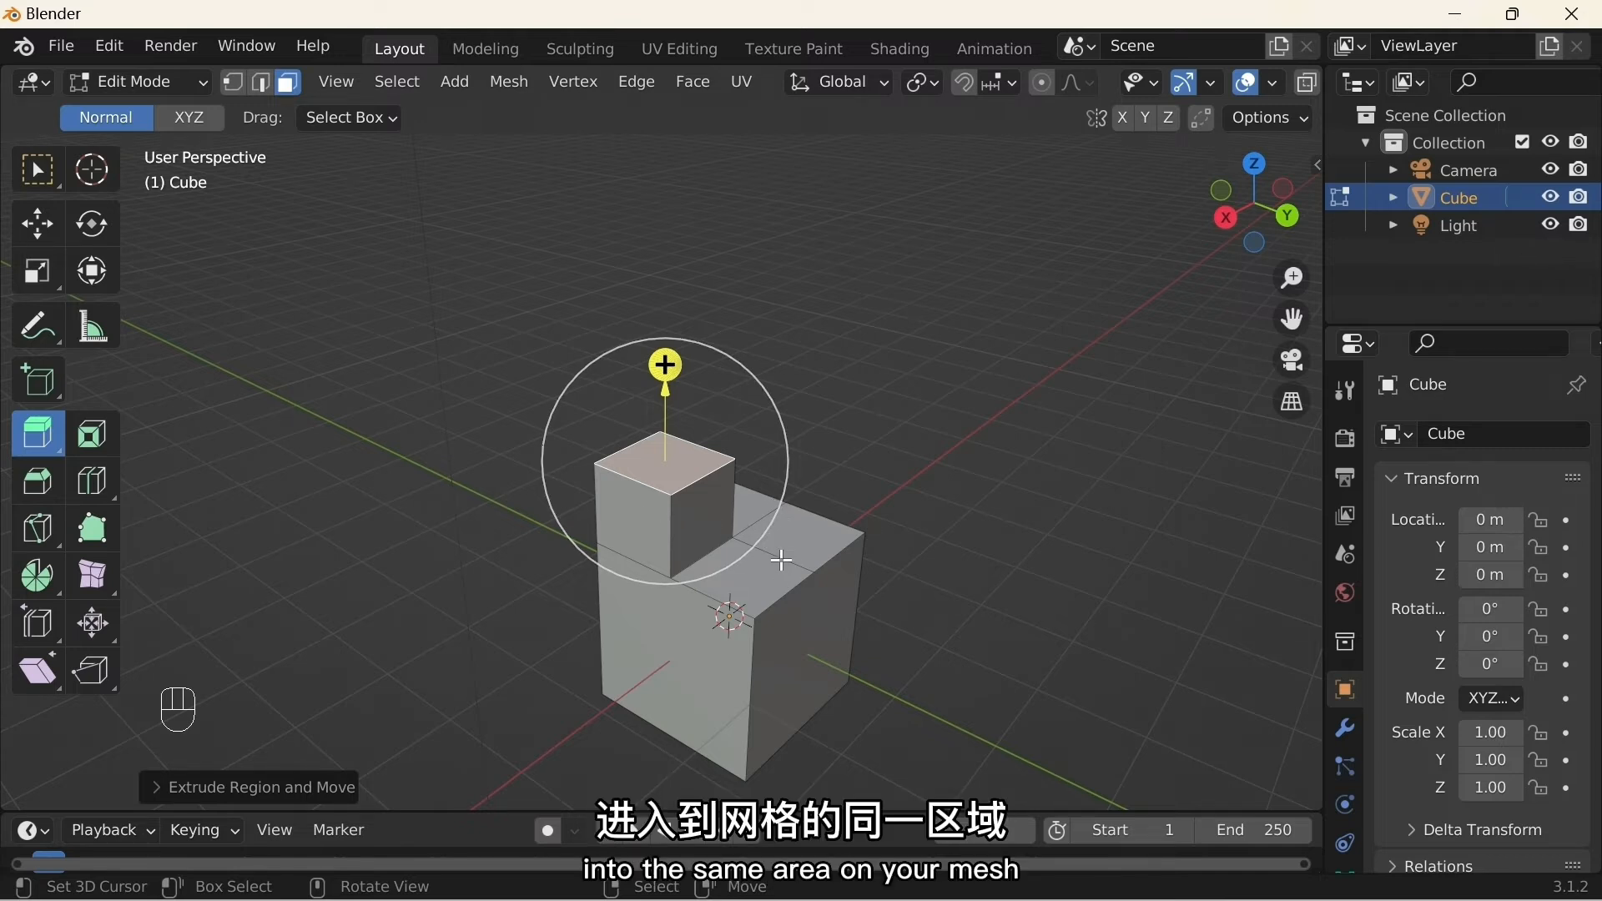
Step: Extrude the small block's top face further upward, and extrude the block's side face outward
{"action": "left_click_drag", "start_coordinate": [665, 362], "coordinate": [679, 327]}
{"action": "left_click", "coordinate": [649, 511]}
{"action": "right_click", "coordinate": [651, 469]}
{"action": "left_click_drag", "start_coordinate": [556, 497], "coordinate": [506, 519]}
{"action": "middle_click_drag", "start_coordinate": [697, 515], "coordinate": [642, 495]}
Step: Undo the side, top and quarter-face extrusions and the subdivision of the cube's top face
{"action": "key", "text": "ctrl+z"}
{"action": "key", "text": "ctrl+z"}
{"action": "key", "text": "ctrl+z"}
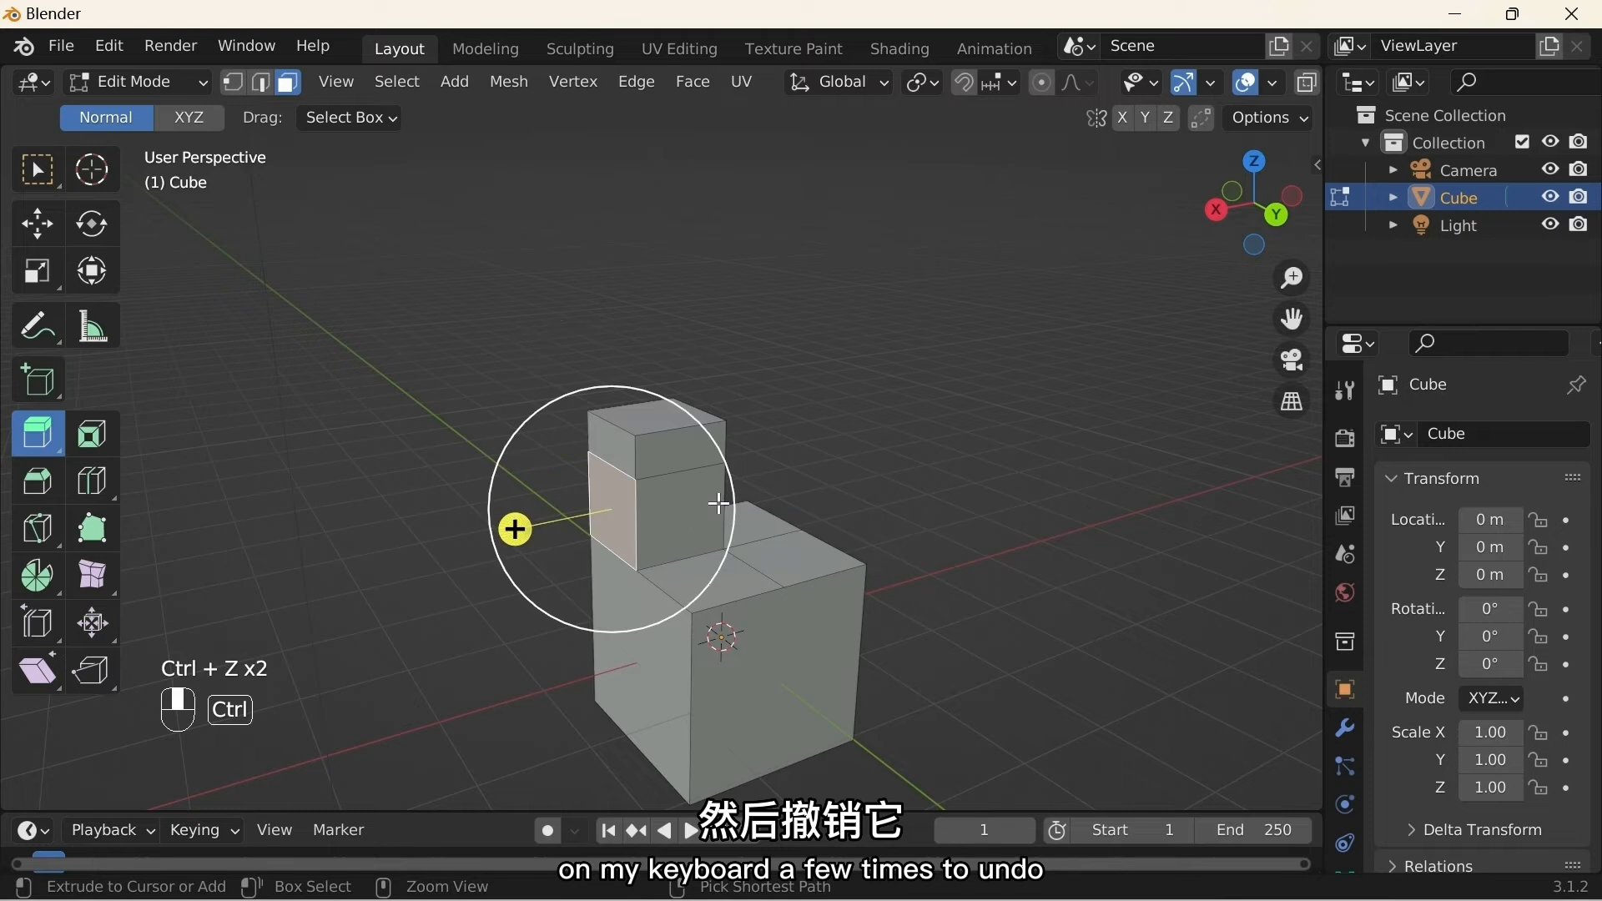
{"action": "key", "text": "ctrl+z"}
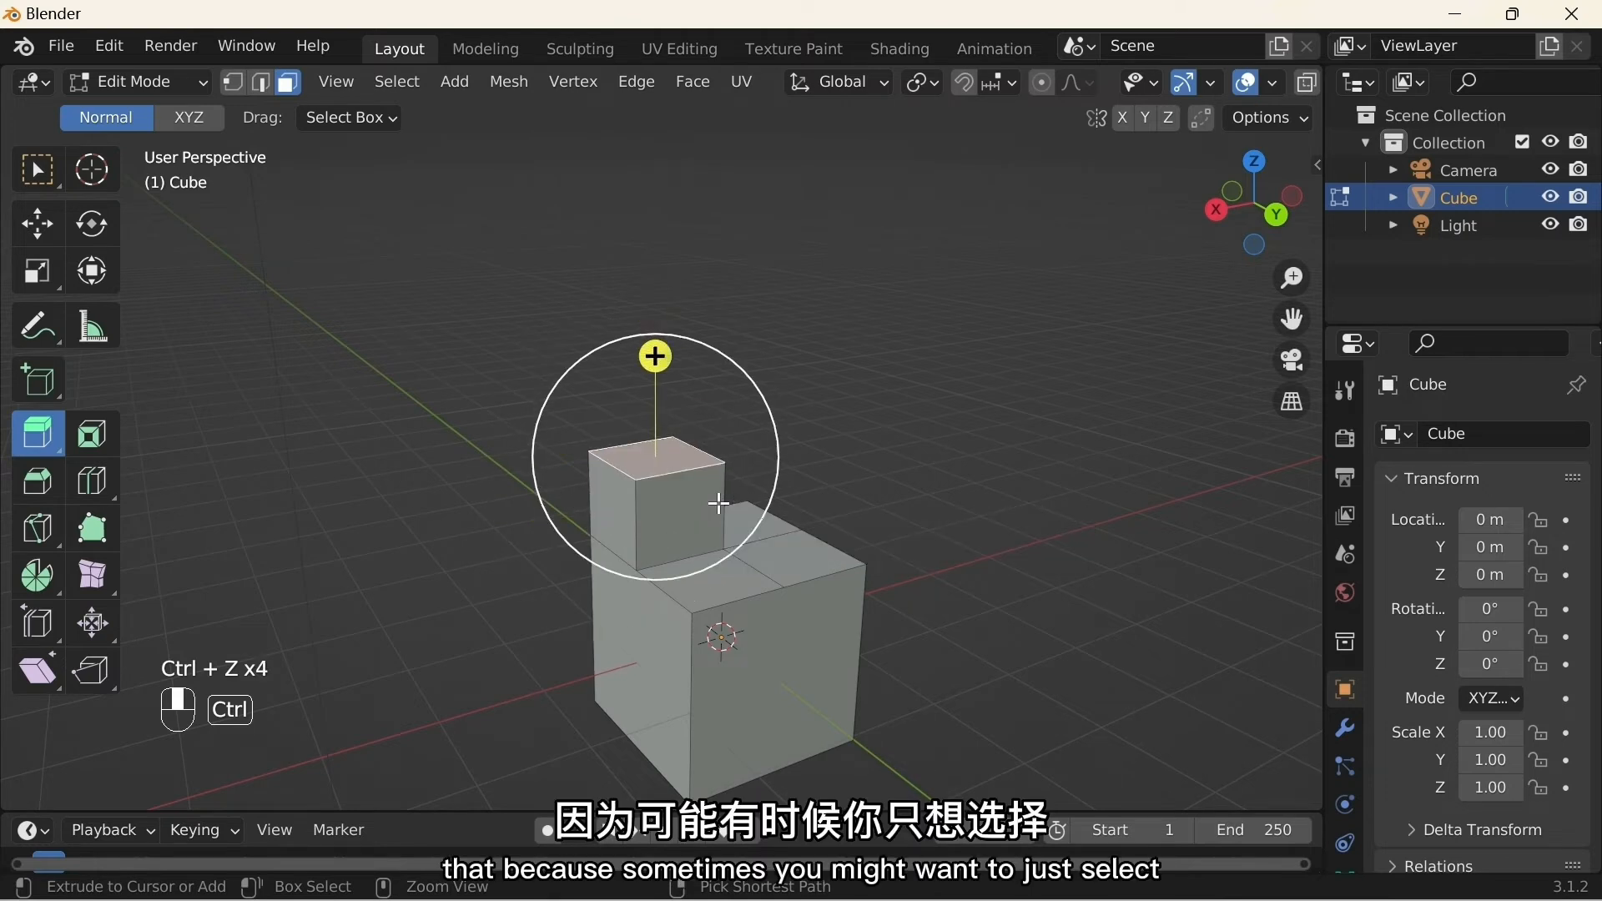
{"action": "key", "text": "ctrl+z"}
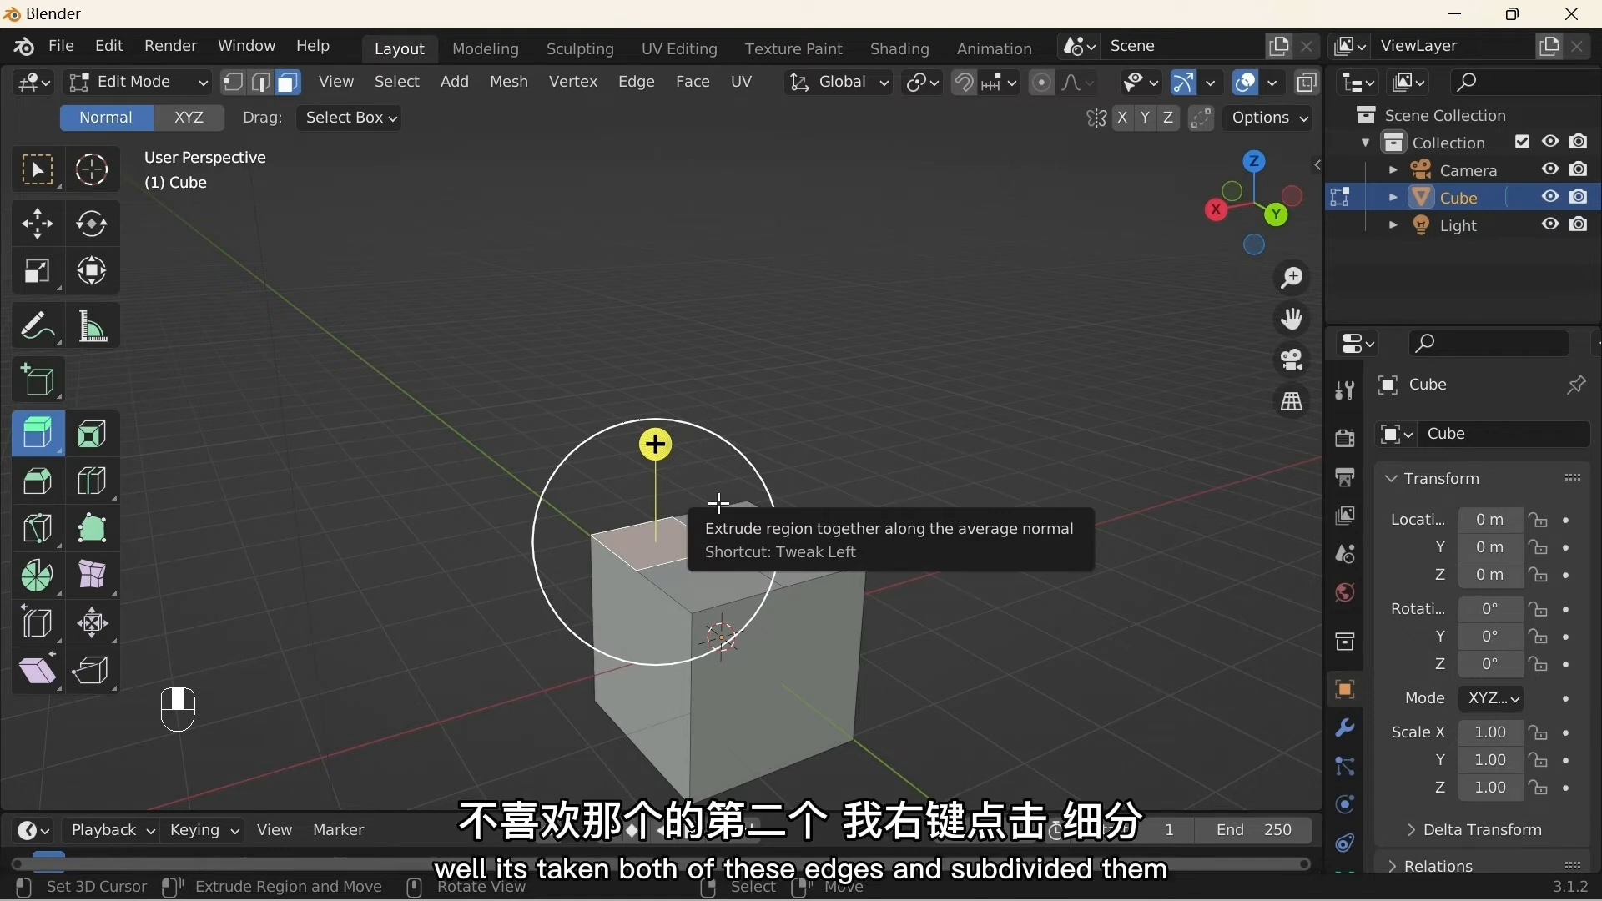
{"action": "middle_click_drag", "start_coordinate": [719, 504], "coordinate": [825, 542]}
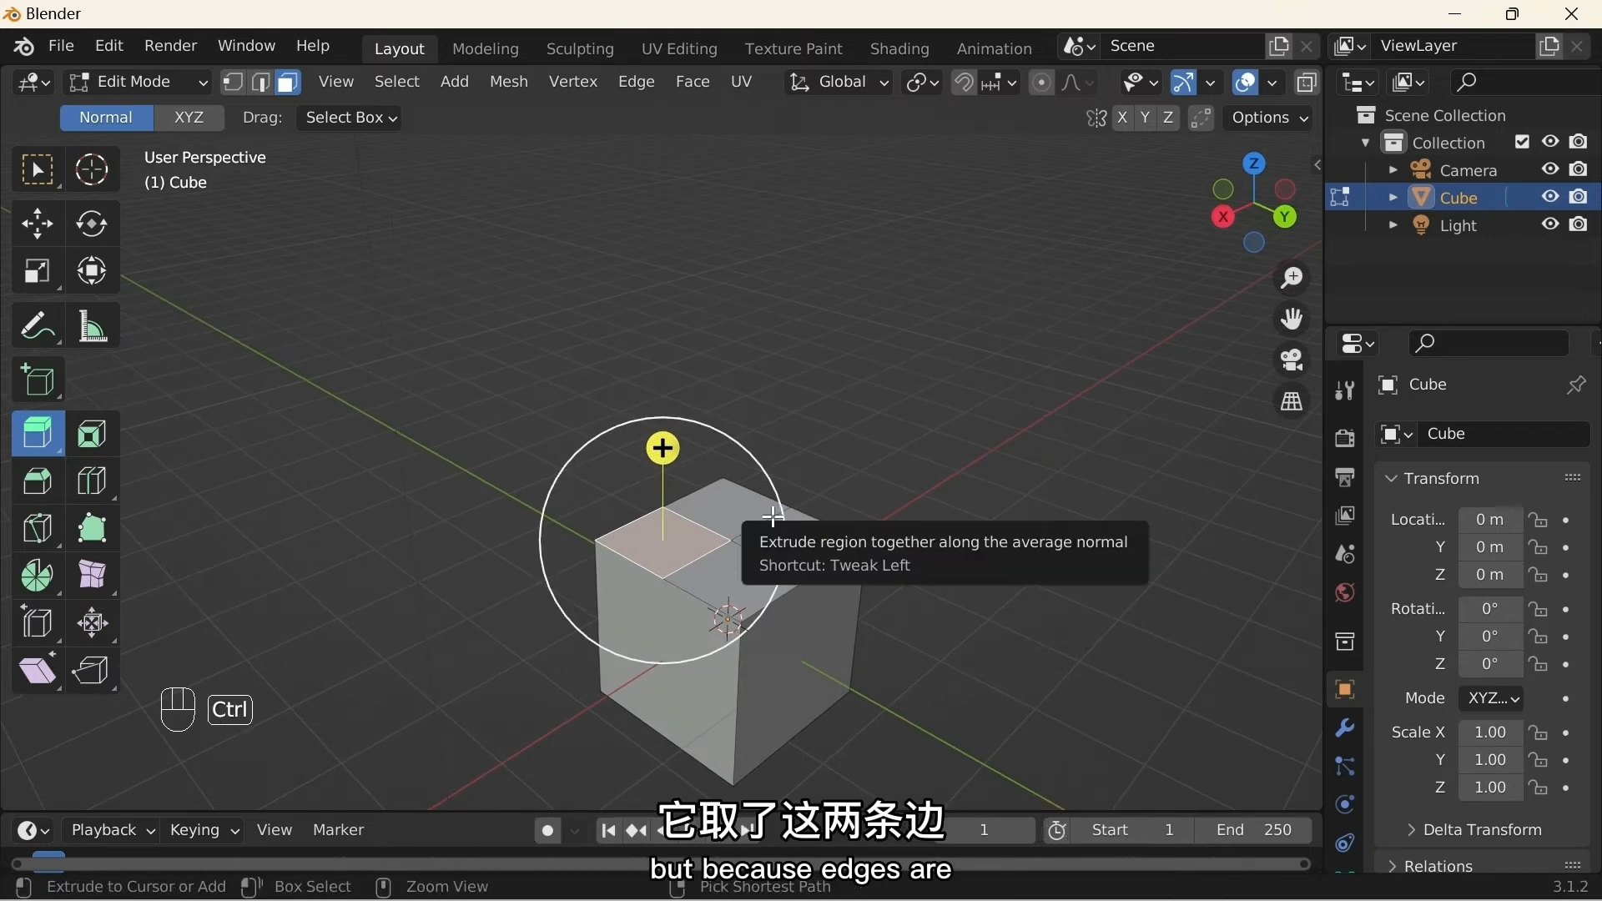
{"action": "key", "text": "ctrl+z"}
{"action": "key", "text": "ctrl+z"}
{"action": "key", "text": "ctrl+z"}
Step: Select two opposite edges of the top face in edge select mode and subdivide them
{"action": "key", "text": "2"}
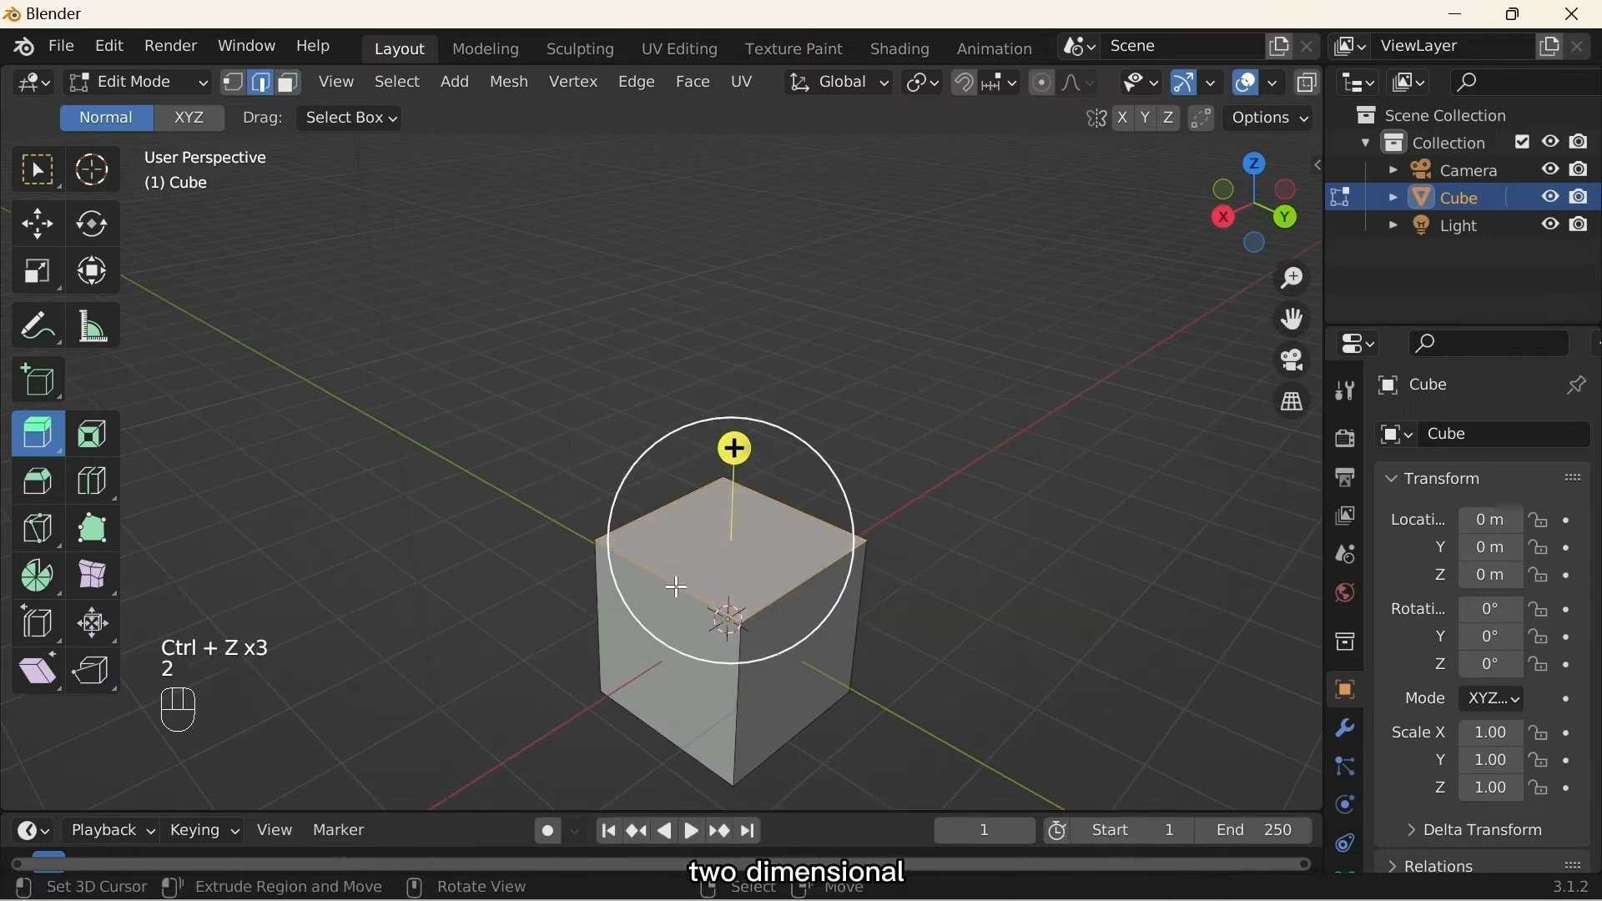
{"action": "right_click", "coordinate": [676, 587]}
{"action": "right_click", "coordinate": [810, 509], "text": "shift"}
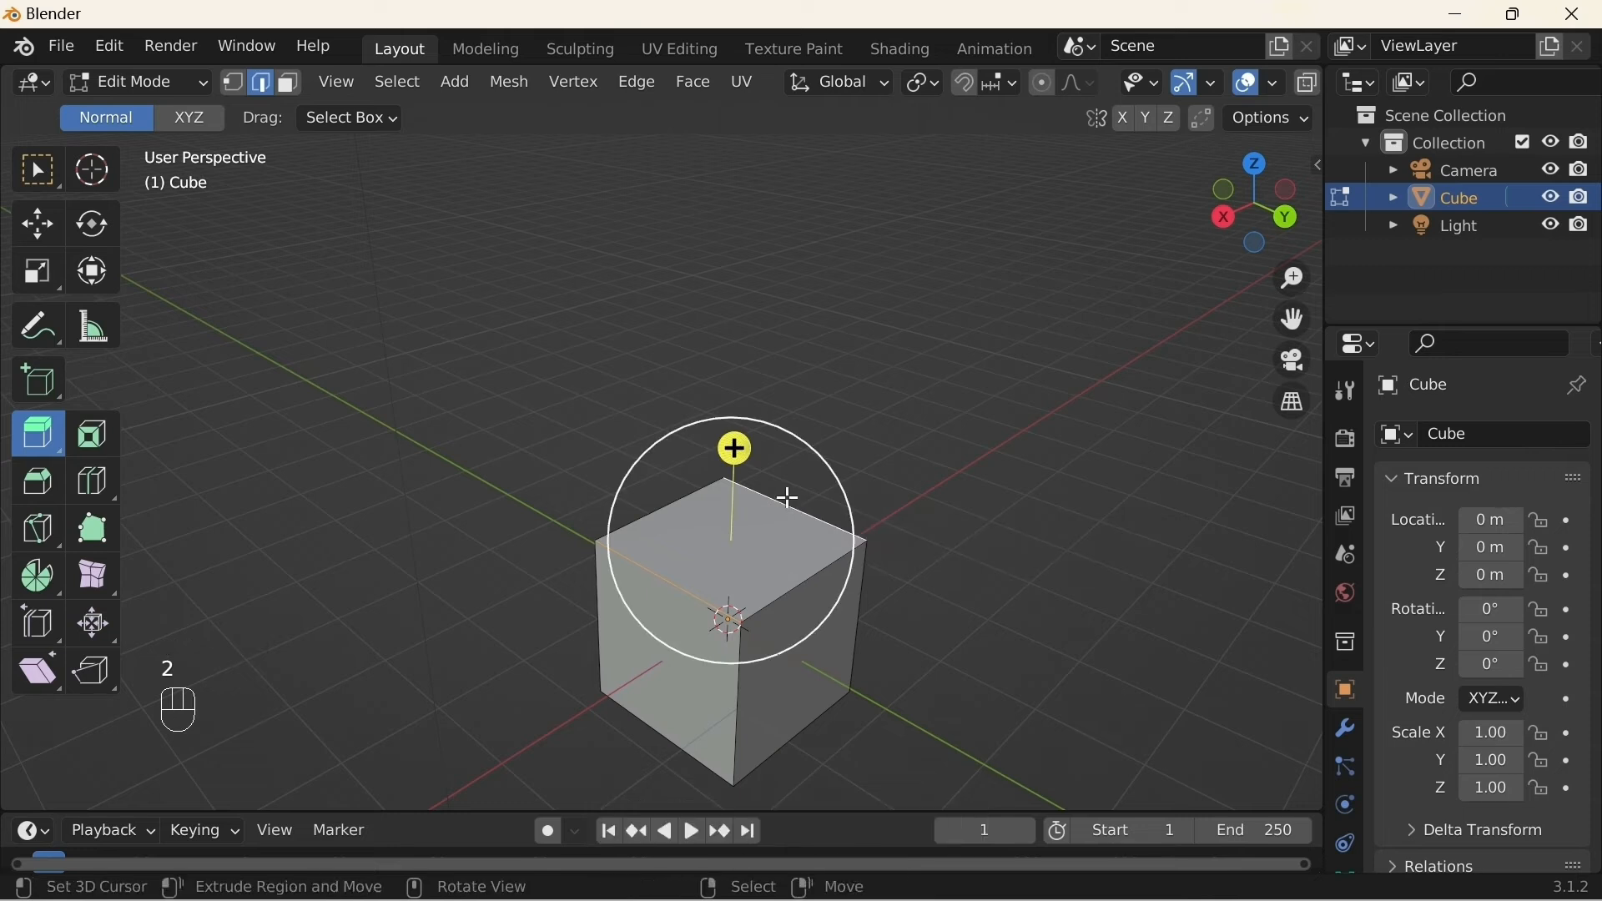
{"action": "key", "text": "w"}
{"action": "key", "text": "Escape"}
{"action": "key", "text": "w"}
{"action": "left_click", "coordinate": [668, 136]}
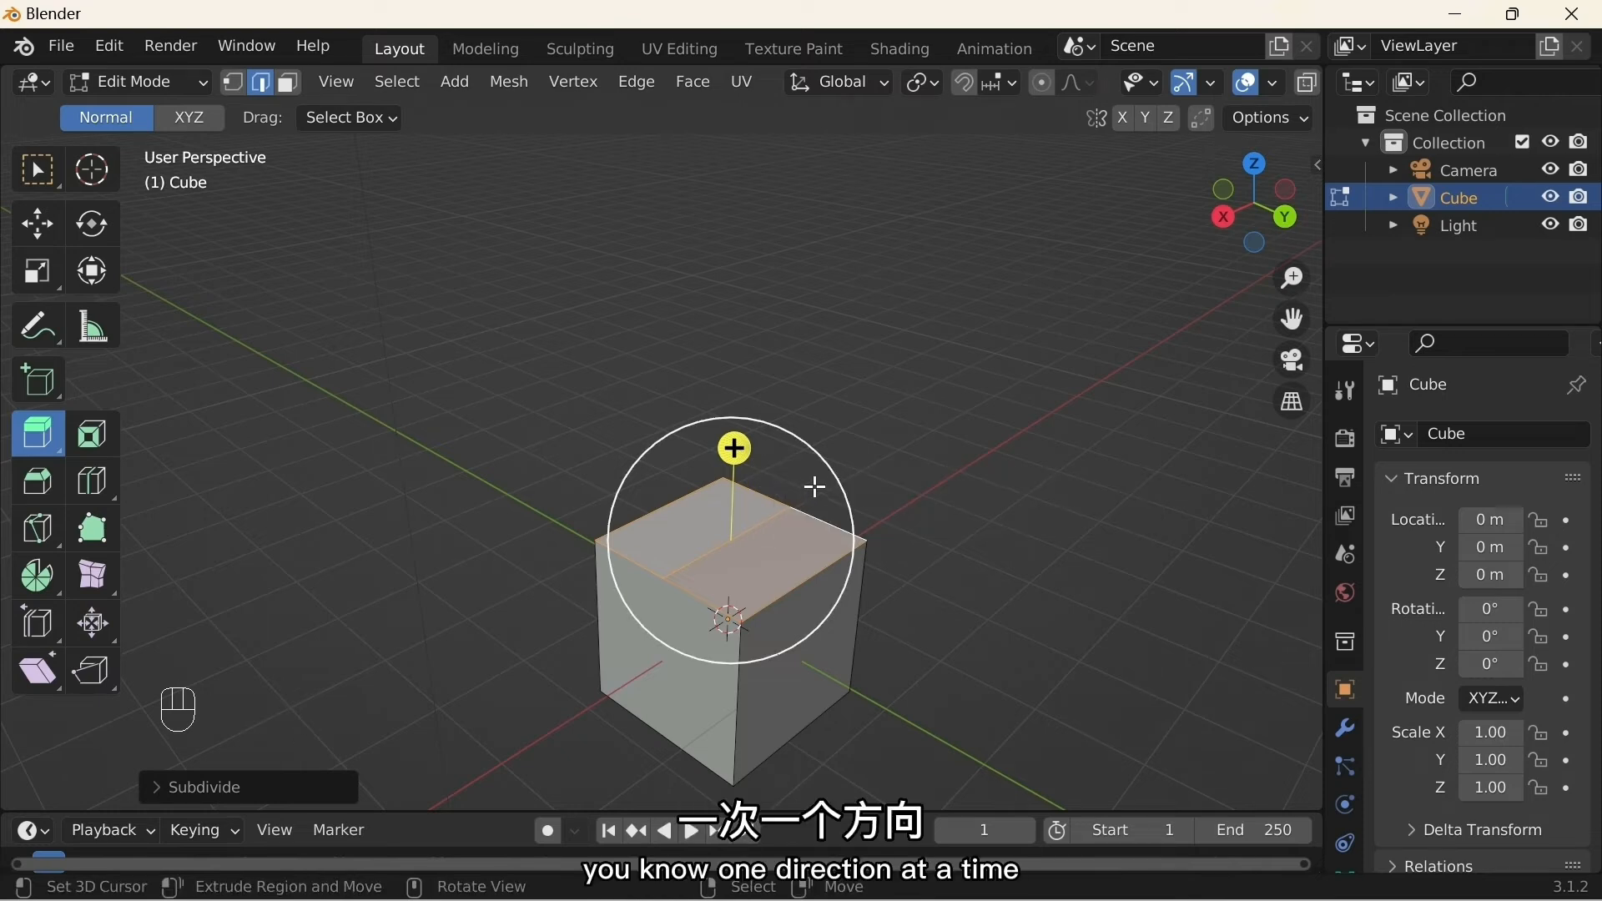
Step: Pick the separate halves of the subdivided top edges, ending with only the new centre edge selected
{"action": "middle_click_drag", "start_coordinate": [802, 503], "coordinate": [849, 499]}
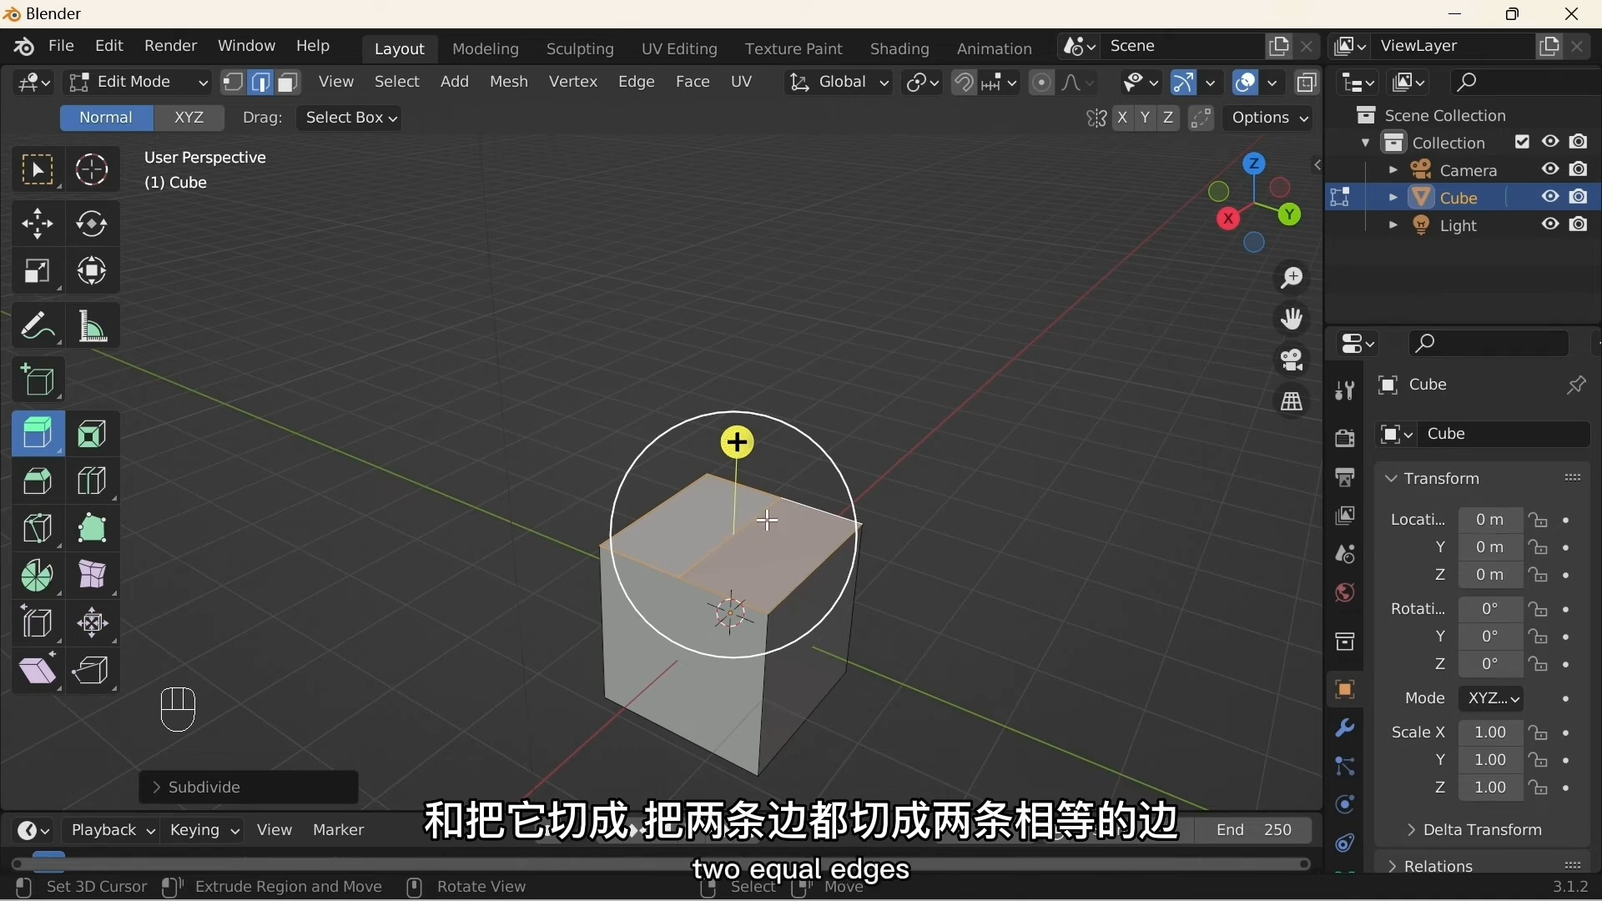
{"action": "right_click", "coordinate": [797, 518]}
{"action": "right_click", "coordinate": [725, 502]}
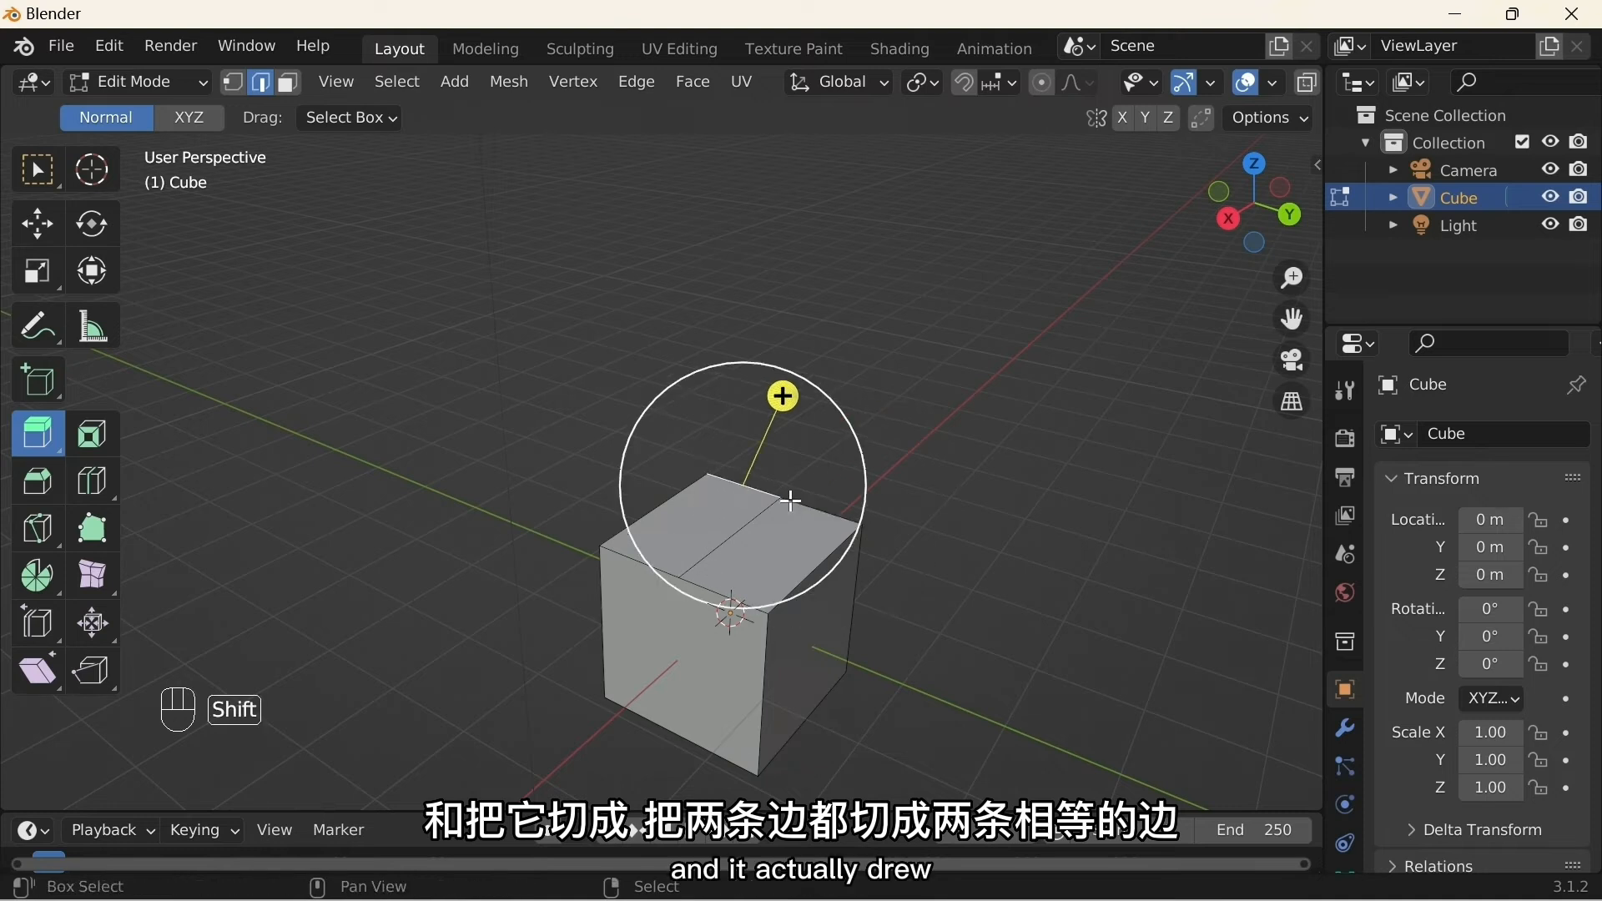
{"action": "right_click", "coordinate": [803, 505], "text": "shift"}
{"action": "right_click", "coordinate": [670, 571], "text": "shift"}
{"action": "right_click", "coordinate": [736, 594], "text": "shift"}
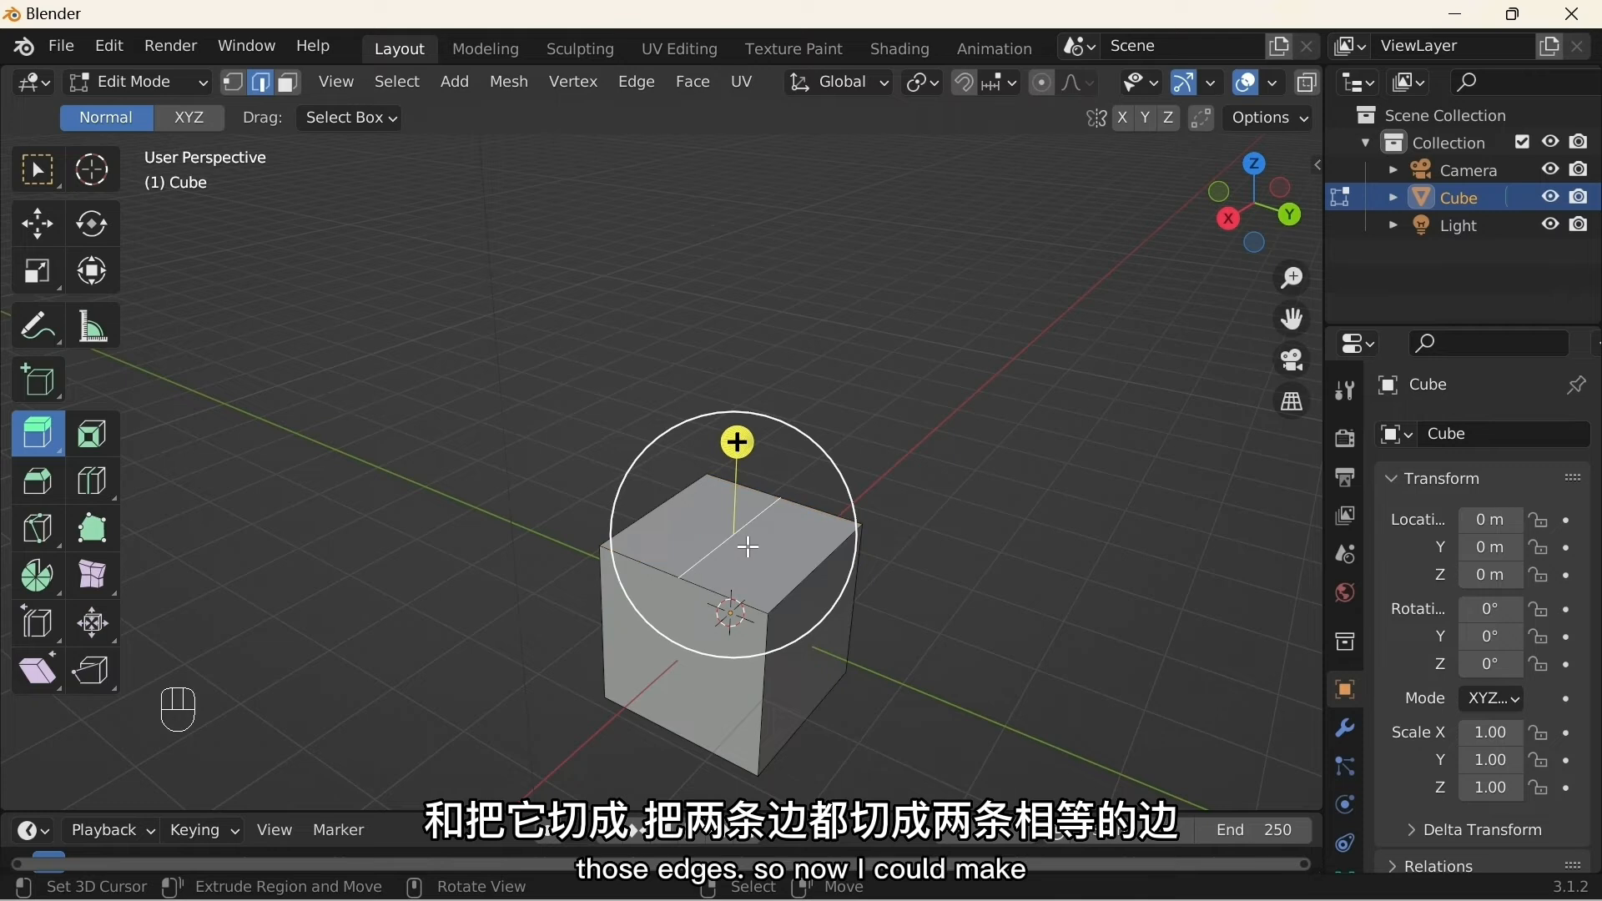
Step: Raise the centre edge along the Z axis with the Move tool to form a house-like roof ridge
{"action": "left_click", "coordinate": [37, 236]}
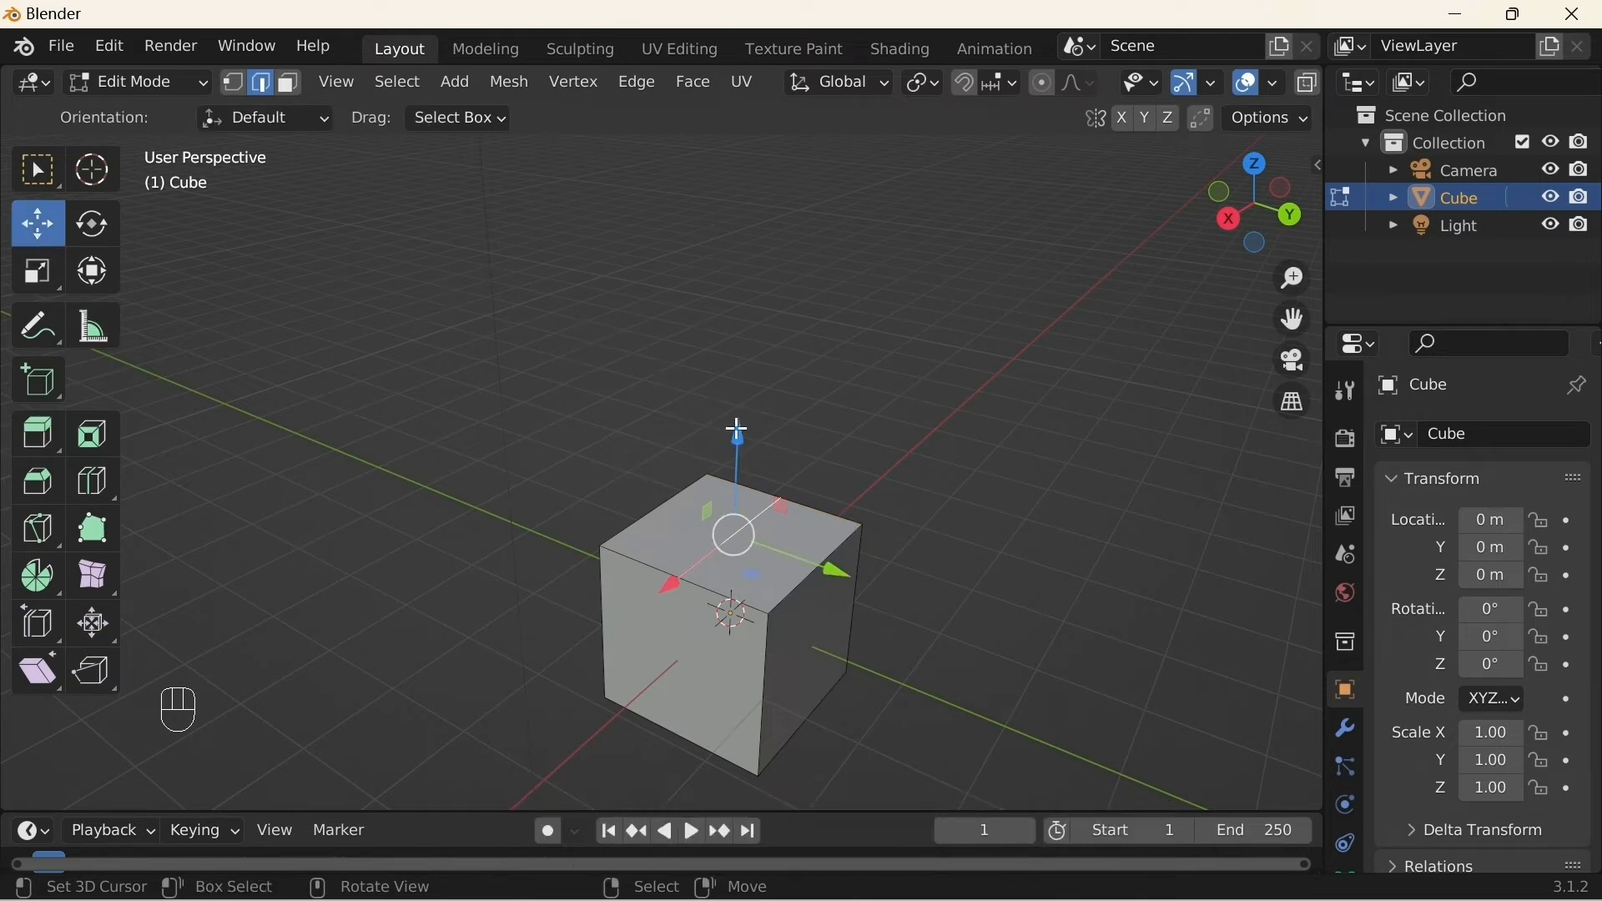
{"action": "left_click_drag", "start_coordinate": [738, 433], "coordinate": [741, 359]}
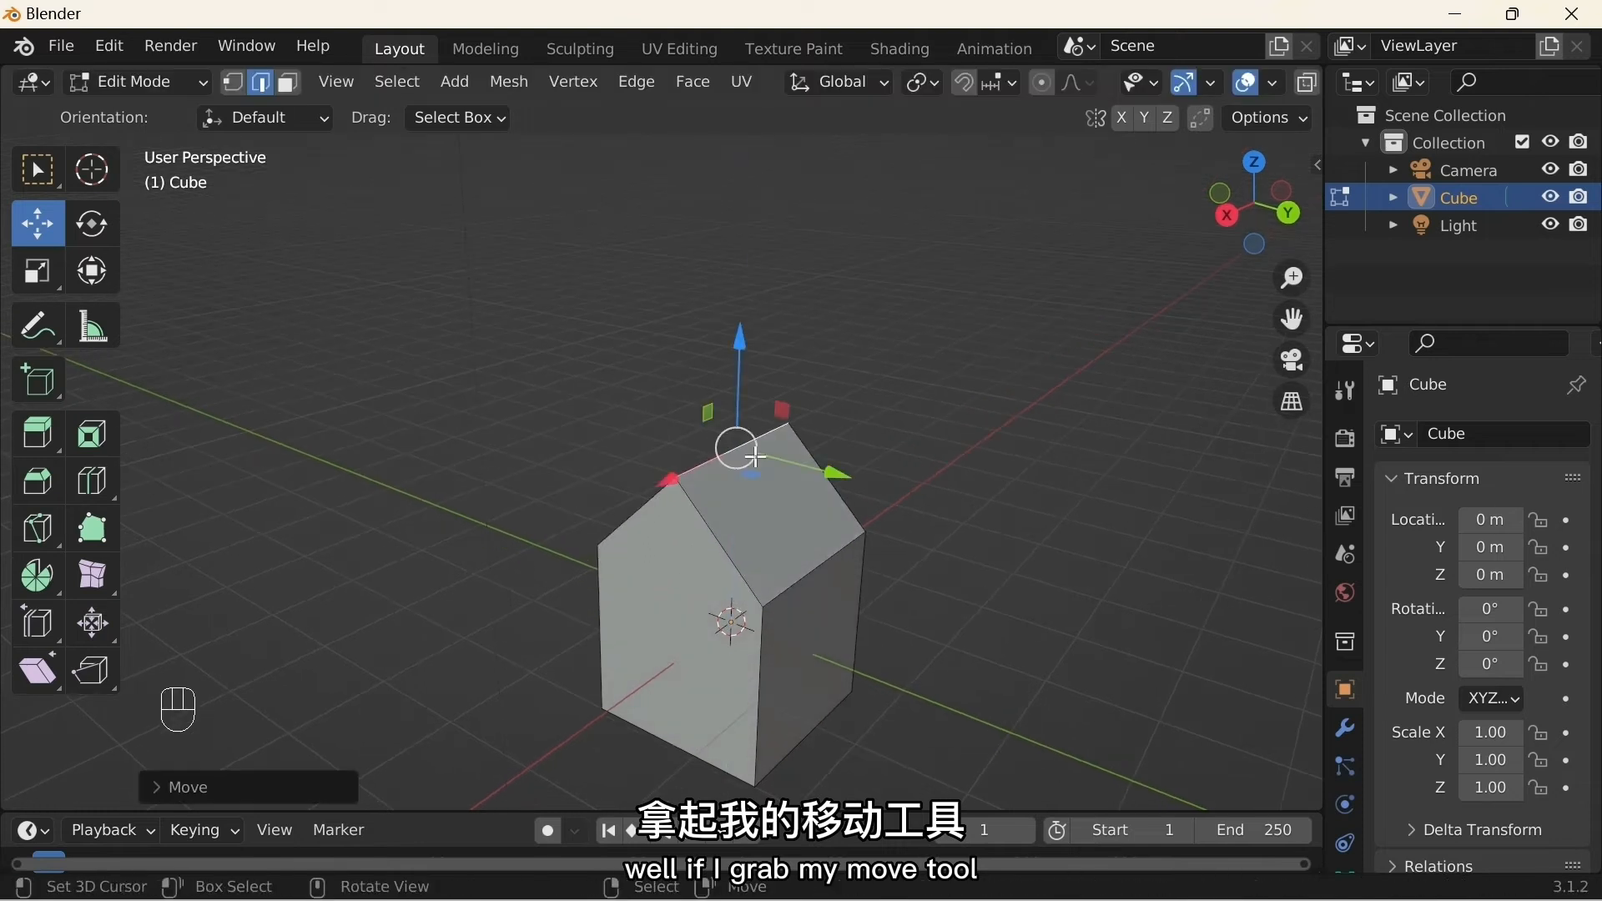
{"action": "middle_click_drag", "start_coordinate": [755, 457], "coordinate": [848, 558]}
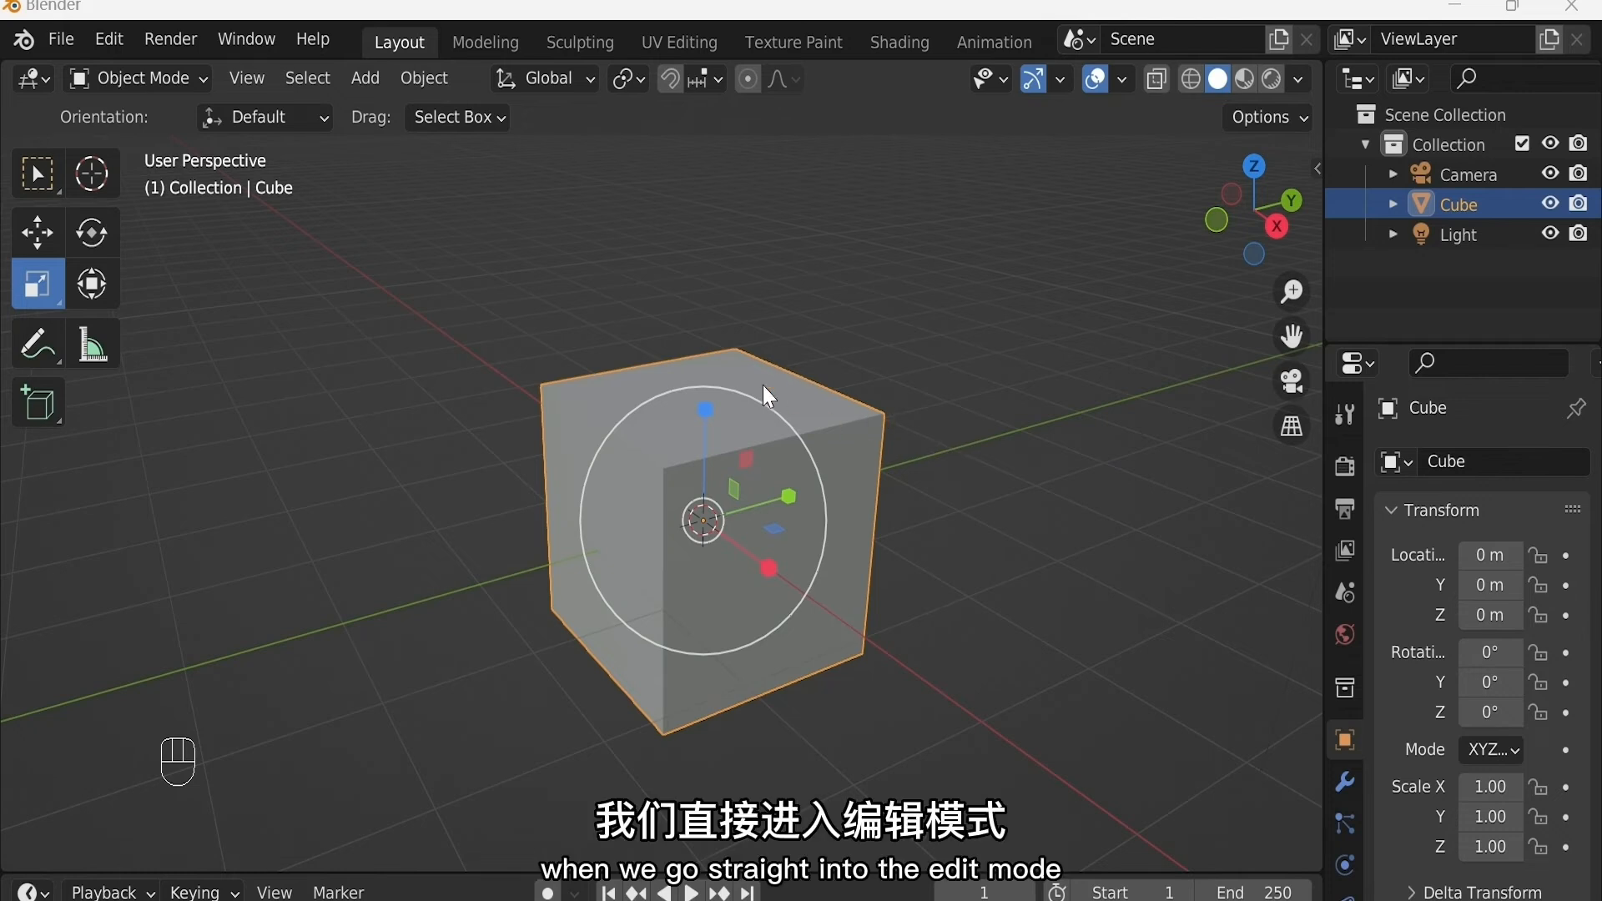
Step: Enter Edit Mode on the plain cube, select all of its geometry and switch to face select mode
{"action": "middle_click_drag", "start_coordinate": [751, 399], "coordinate": [749, 414]}
{"action": "left_click", "coordinate": [138, 78]}
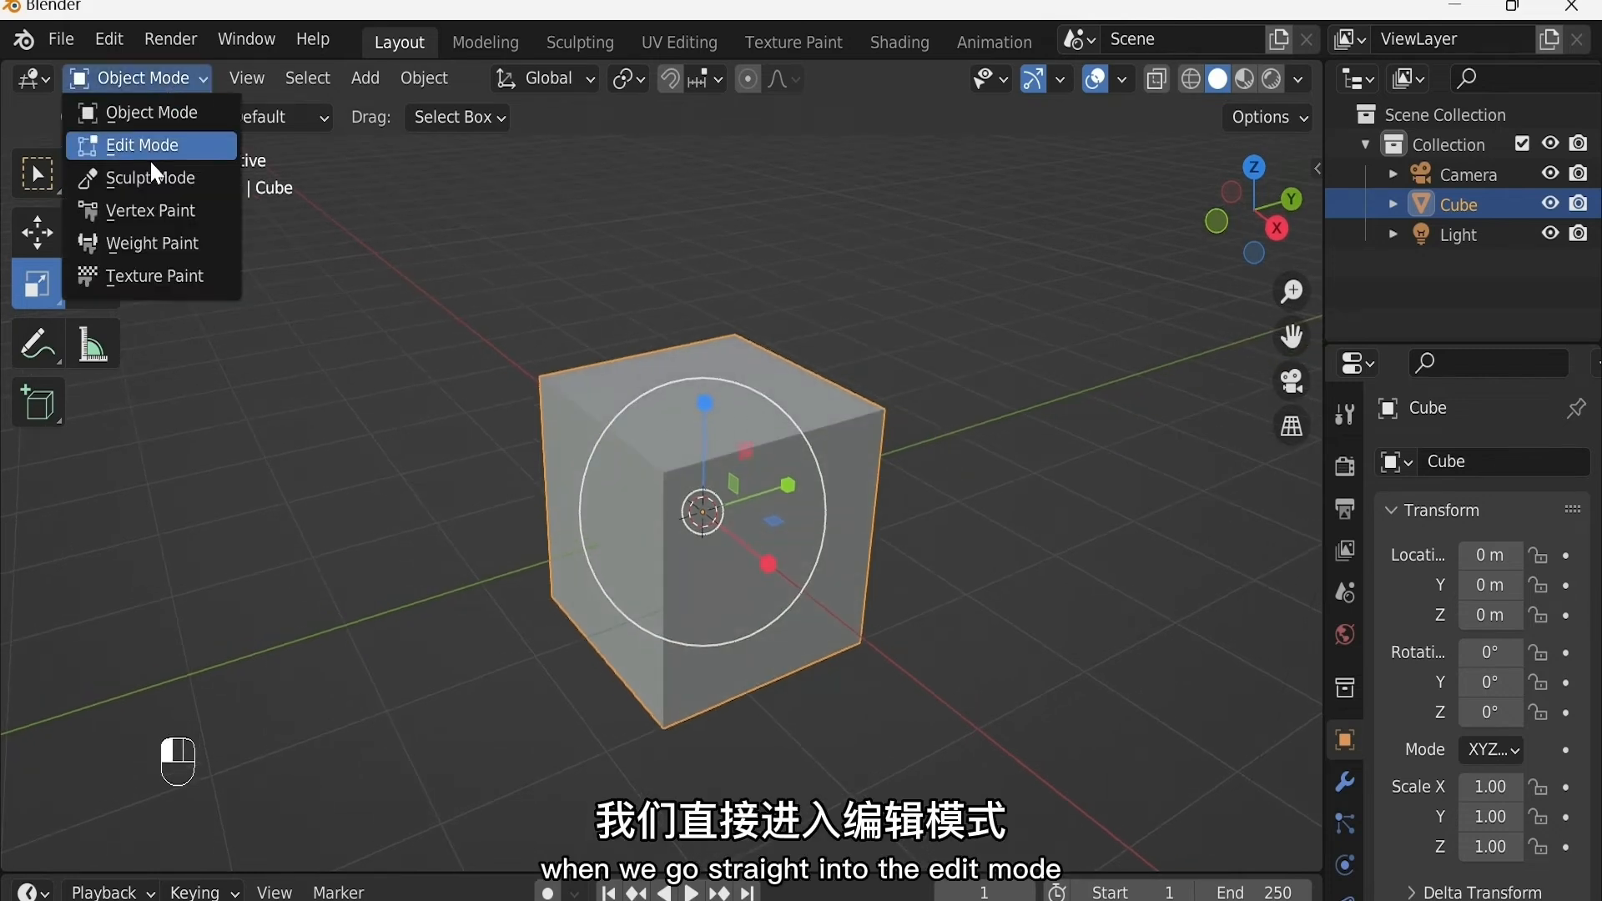
{"action": "left_click", "coordinate": [147, 148]}
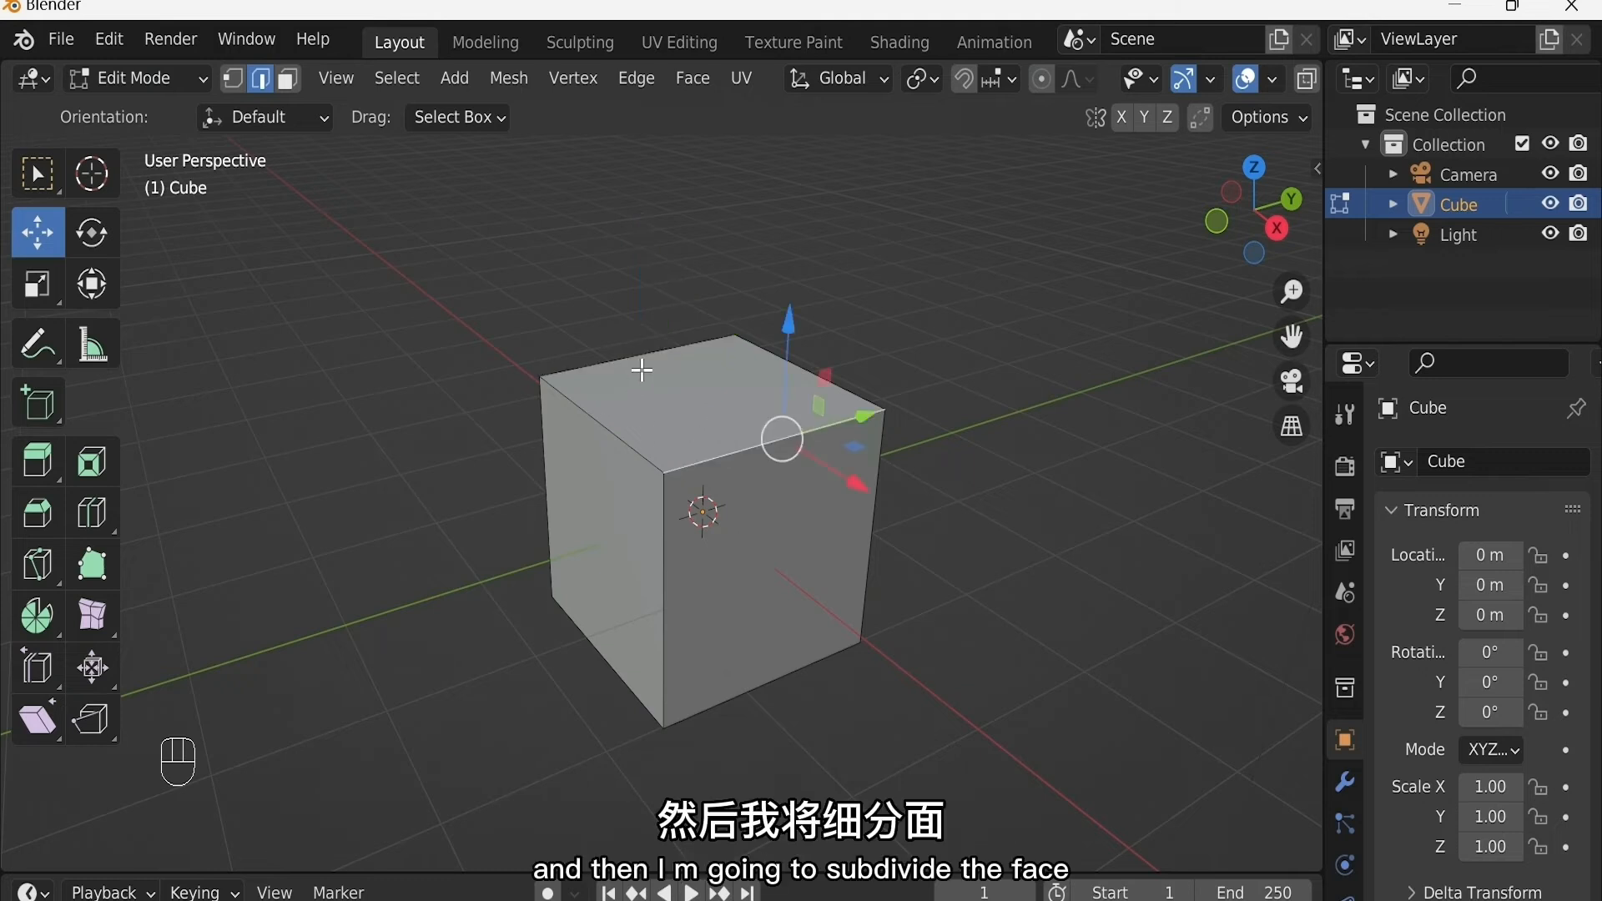
{"action": "key", "text": "a"}
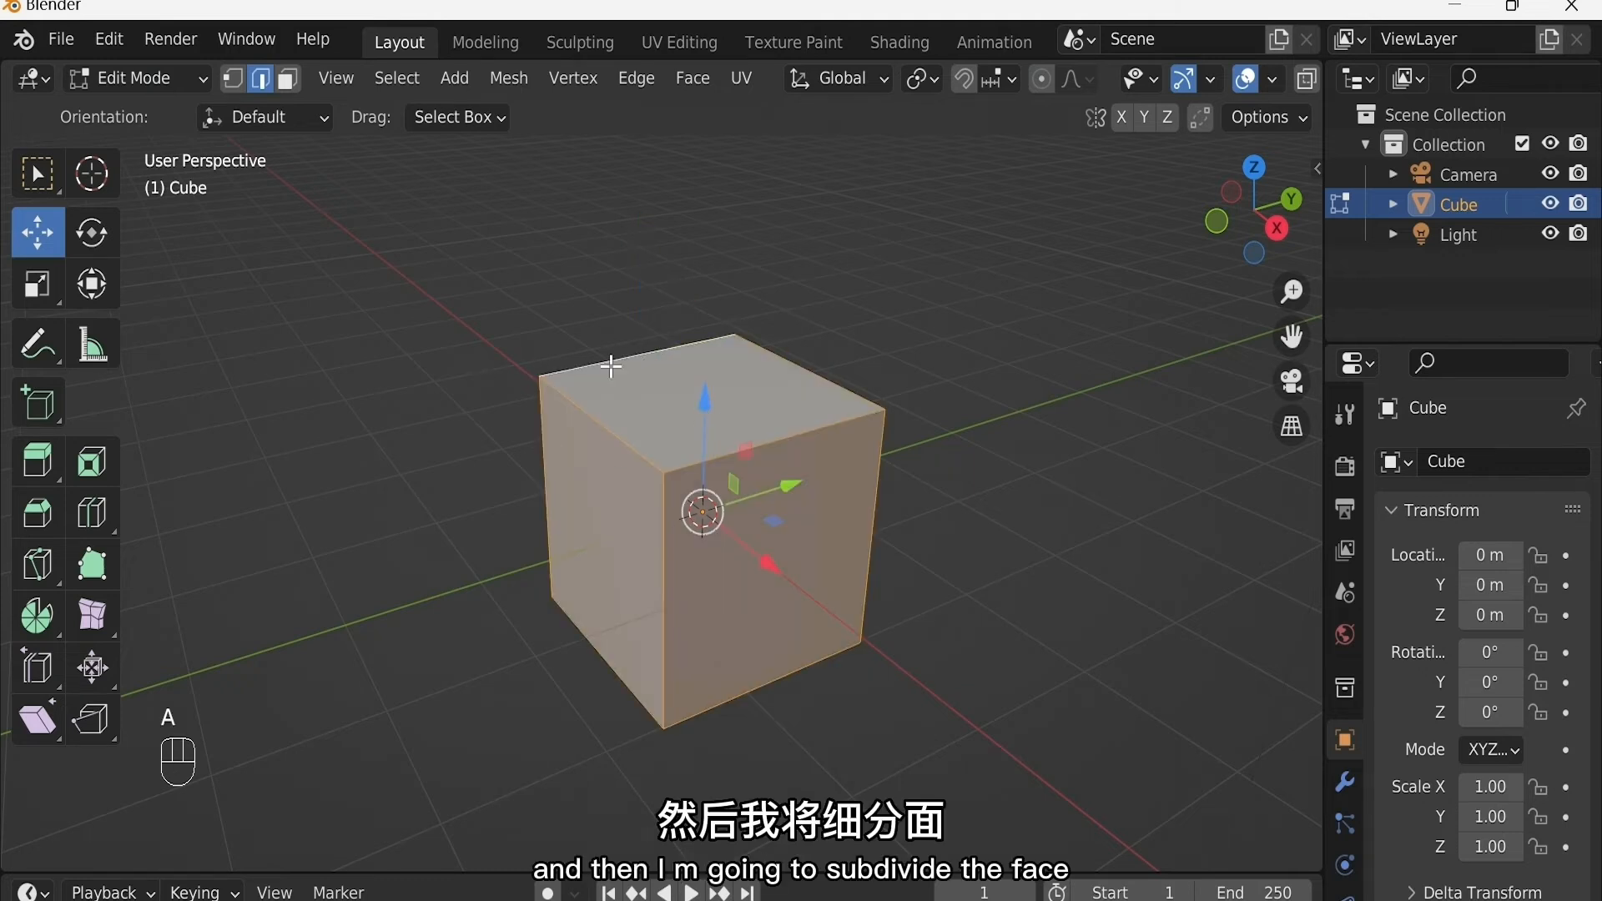
{"action": "key", "text": "4"}
{"action": "key", "text": "3"}
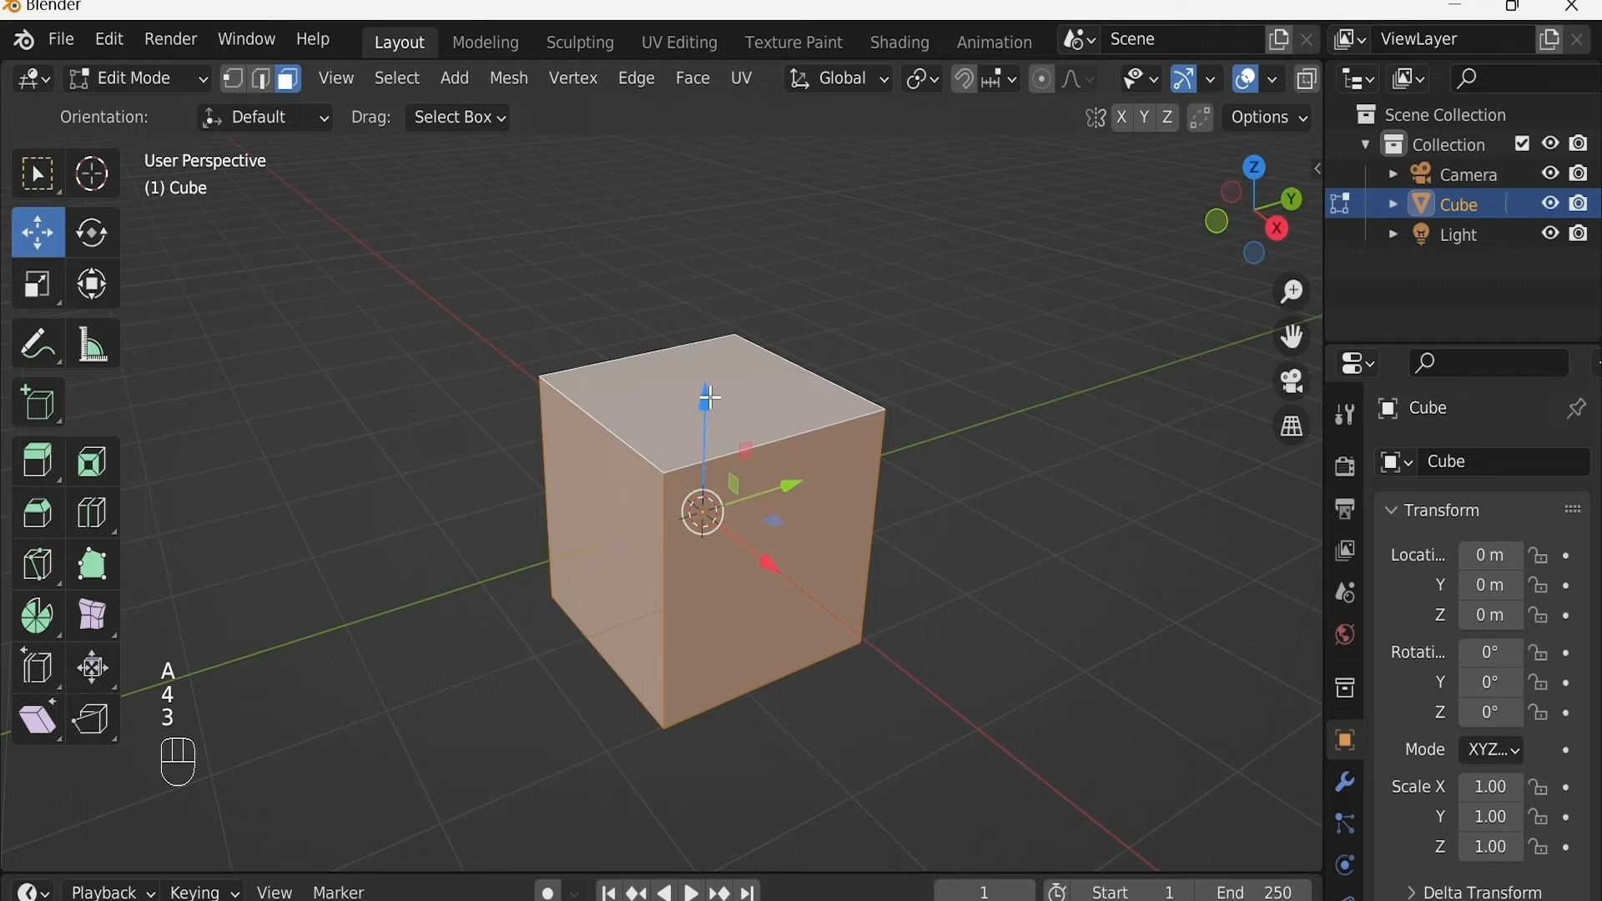
Step: Subdivide the whole cube so that each side is divided into a 3 by 3 grid of faces
{"action": "key", "text": "w"}
{"action": "left_click", "coordinate": [632, 395]}
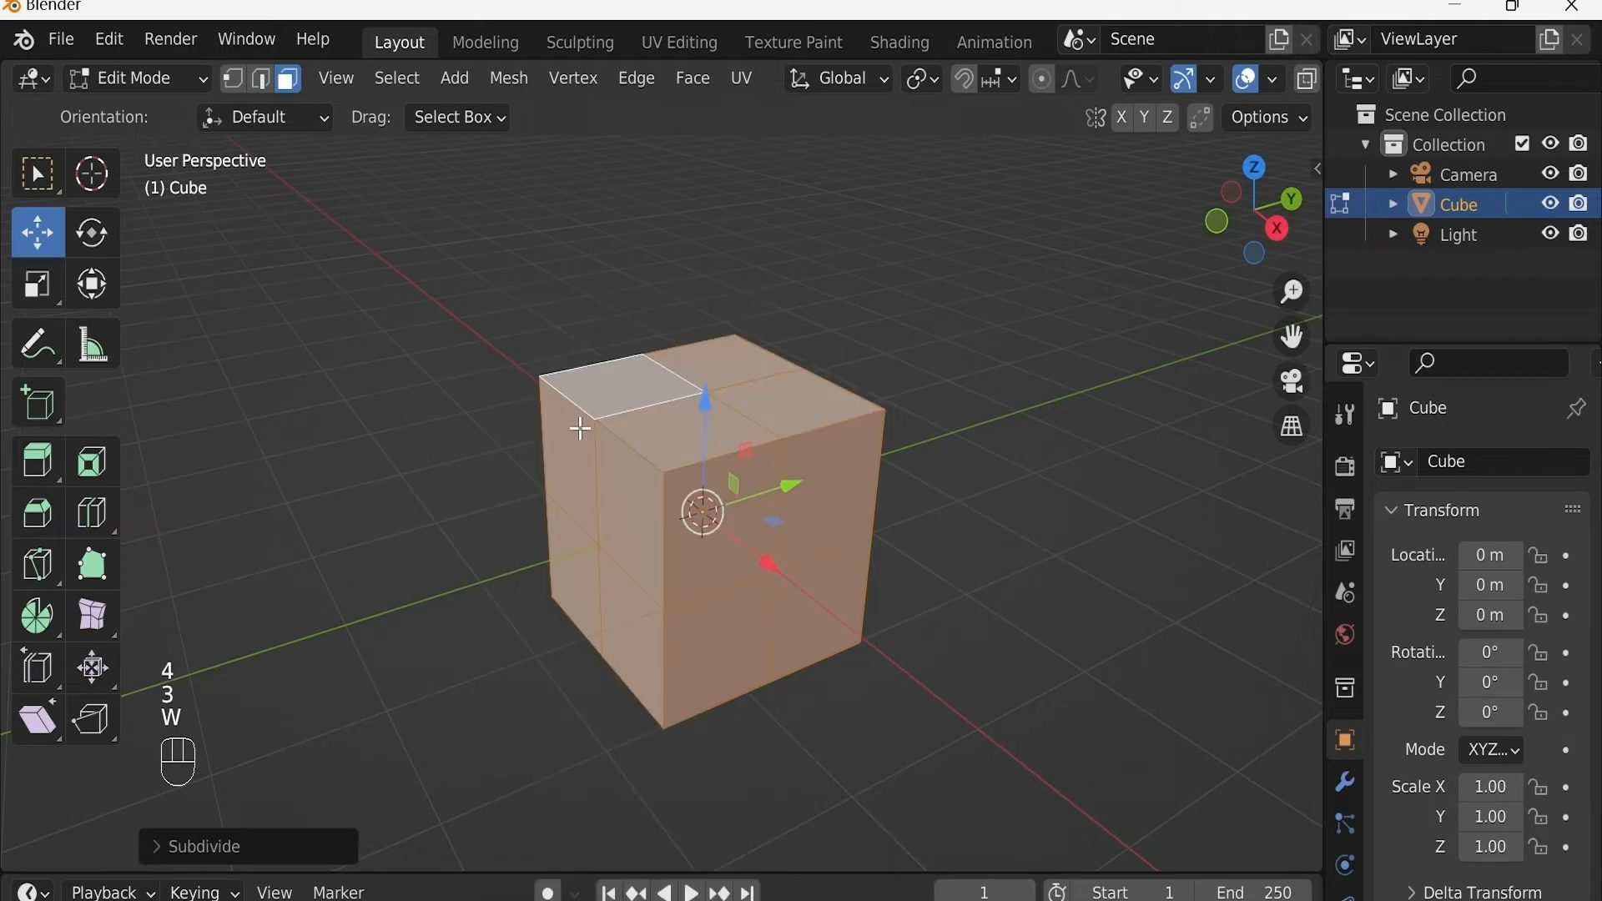
{"action": "left_click", "coordinate": [291, 831]}
{"action": "left_click", "coordinate": [499, 642]}
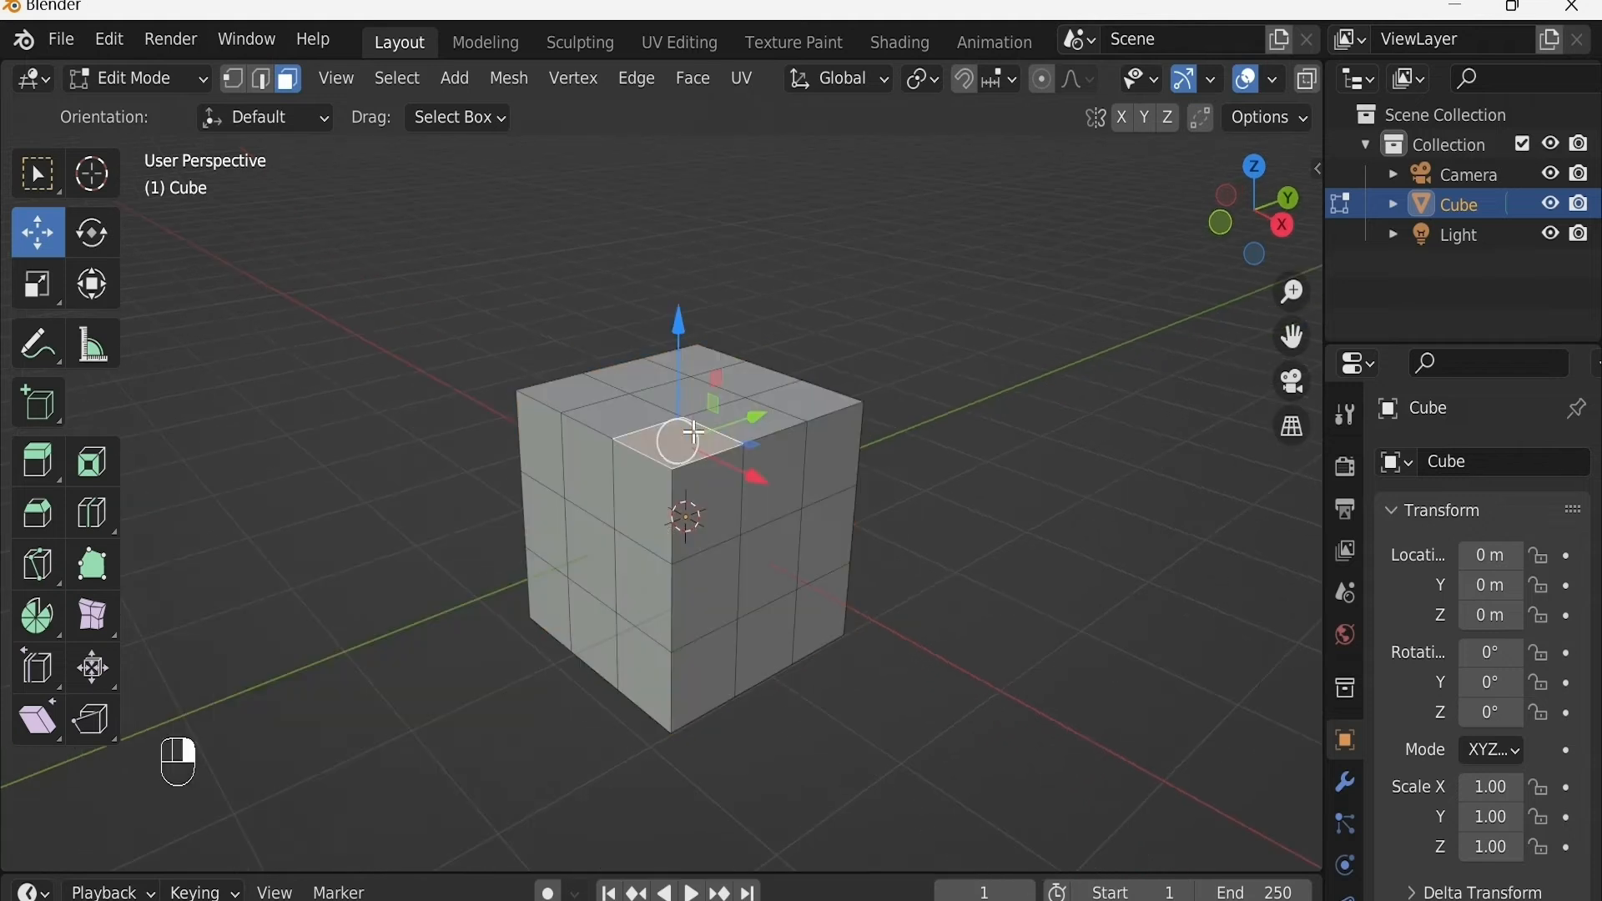
Step: In edge select mode, select a top edge near the front and add the vertical edges below it down the front side
{"action": "middle_click_drag", "start_coordinate": [739, 439], "coordinate": [733, 460]}
{"action": "key", "text": "2"}
{"action": "right_click", "coordinate": [714, 425], "text": "alt"}
{"action": "right_click", "coordinate": [726, 433]}
{"action": "right_click", "coordinate": [744, 483], "text": "shift"}
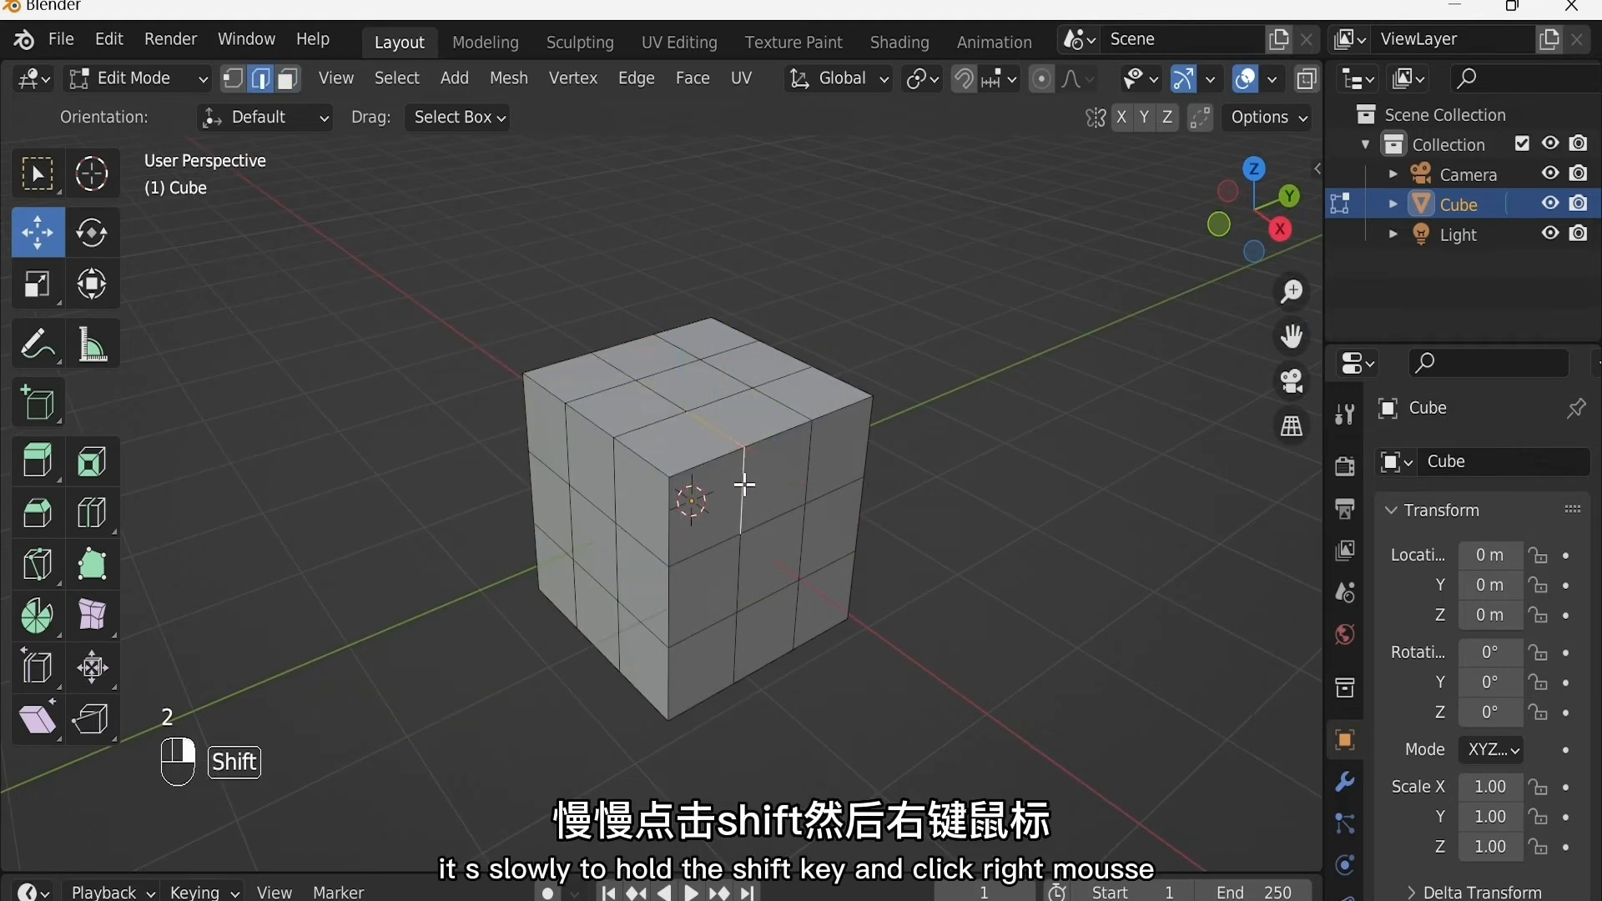
{"action": "right_click", "coordinate": [738, 576], "text": "shift"}
{"action": "right_click", "coordinate": [737, 637], "text": "shift"}
Step: Add the aligned edges across the cube's underside and the remaining aligned edges across its top to the selection
{"action": "middle_click_drag", "start_coordinate": [737, 637], "coordinate": [756, 460]}
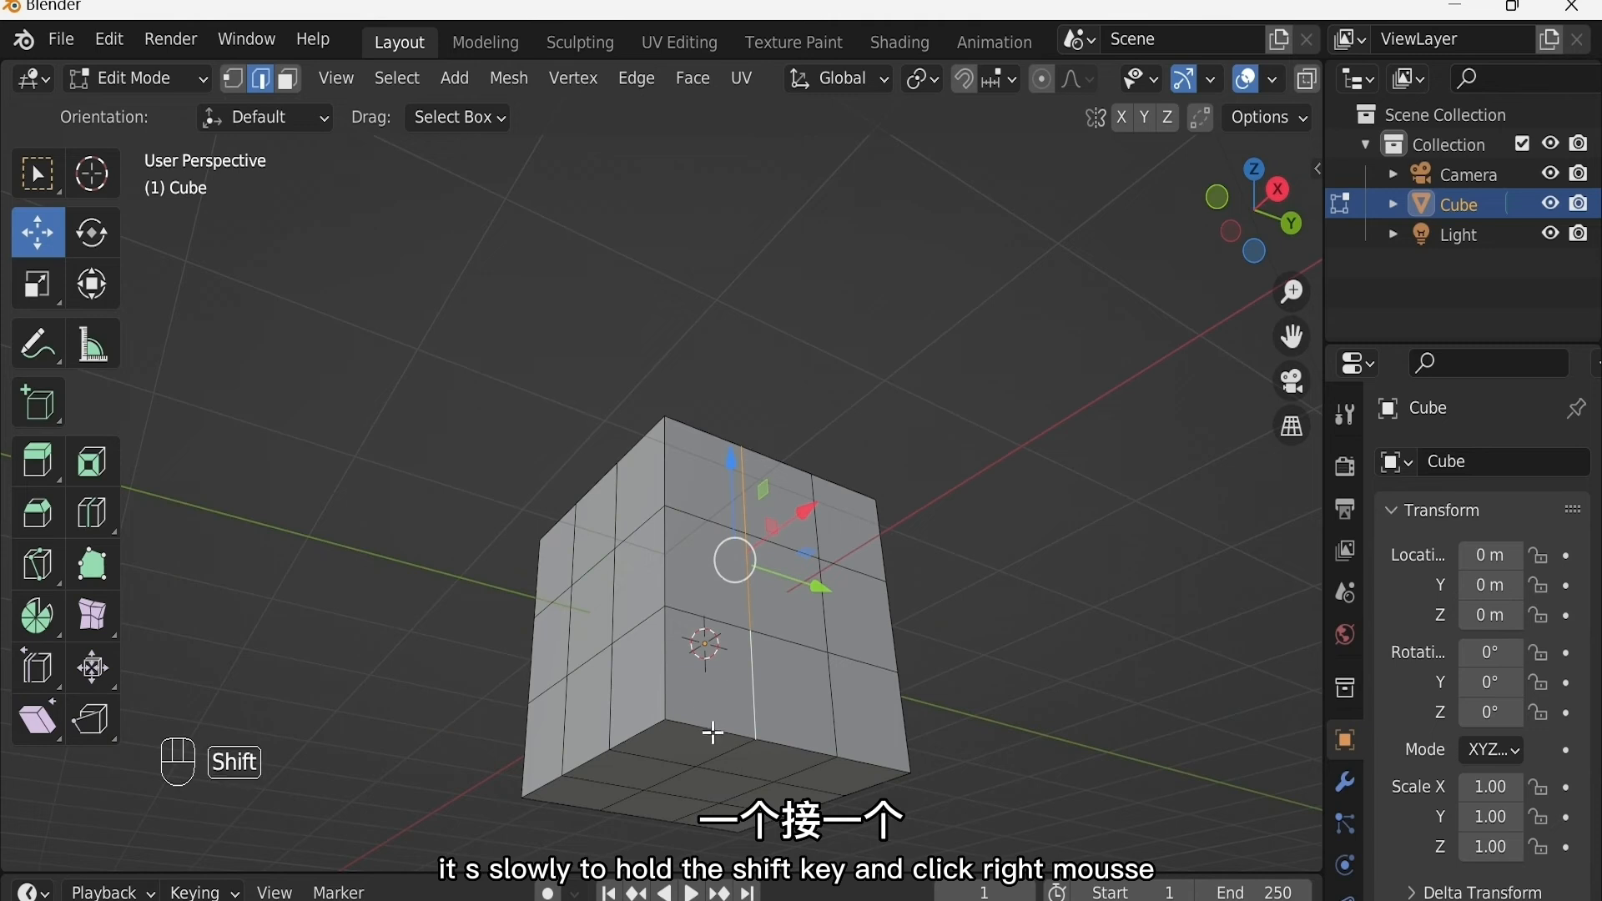
{"action": "right_click", "coordinate": [705, 758], "text": "shift"}
{"action": "right_click", "coordinate": [650, 788], "text": "shift"}
{"action": "right_click", "coordinate": [618, 803], "text": "shift"}
{"action": "middle_click_drag", "start_coordinate": [738, 577], "coordinate": [981, 702]}
{"action": "right_click", "coordinate": [554, 424], "text": "shift"}
{"action": "right_click", "coordinate": [469, 438], "text": "shift"}
Step: Add the three aligned vertical edges on the cube's back side to complete the edge loop selection
{"action": "middle_click_drag", "start_coordinate": [366, 499], "coordinate": [493, 442]}
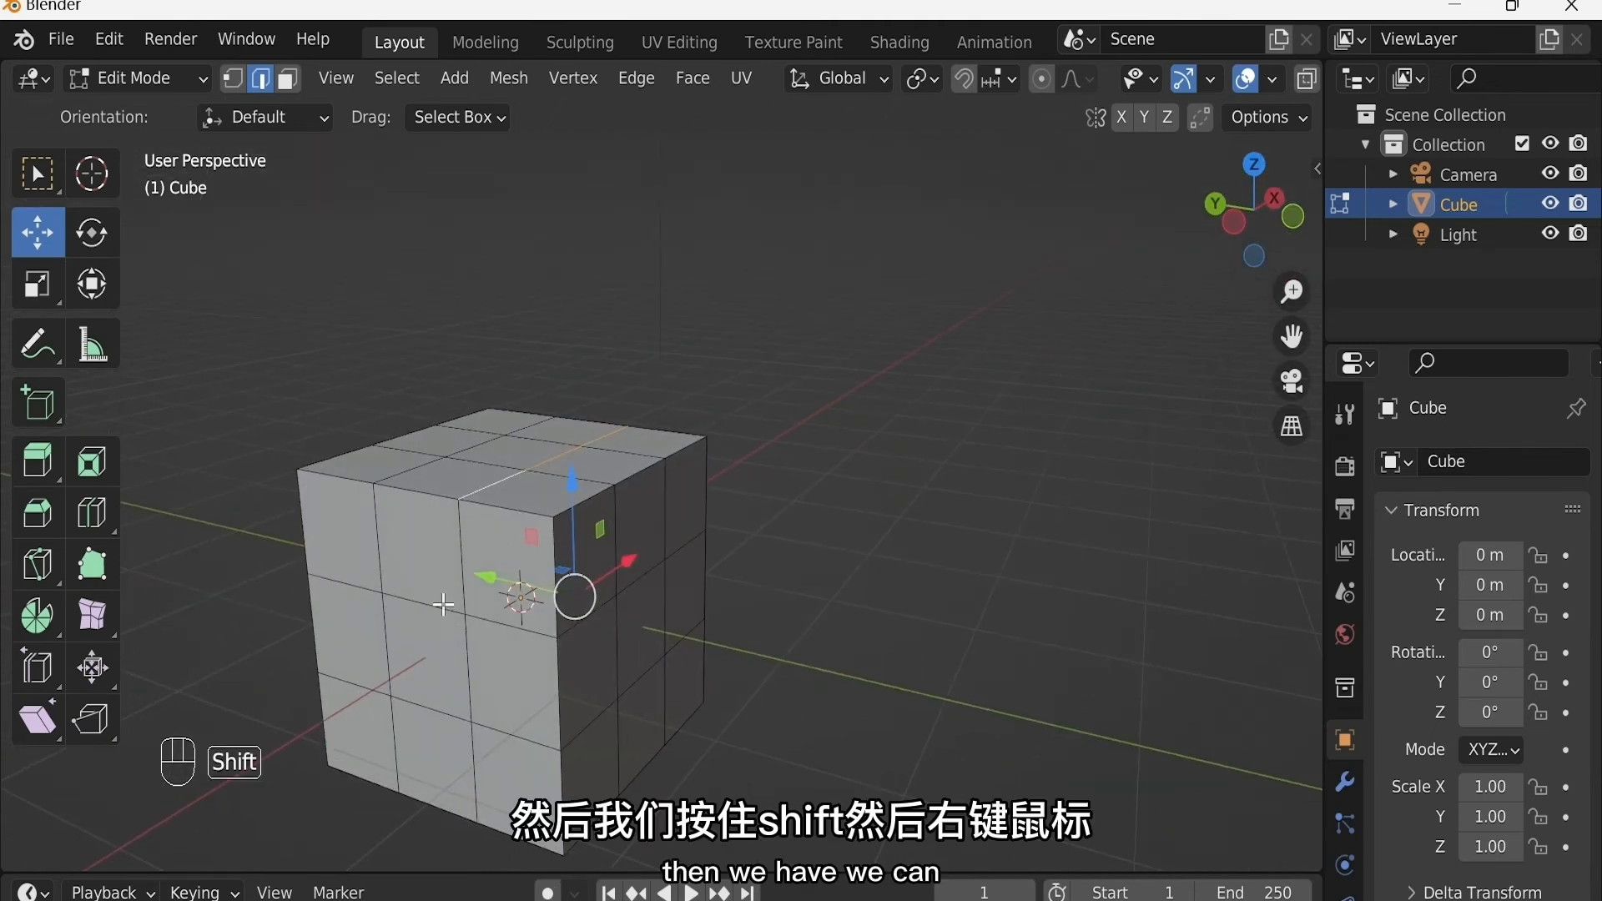
{"action": "right_click", "coordinate": [447, 599], "text": "shift"}
{"action": "key", "text": "ctrl+z"}
{"action": "right_click", "coordinate": [451, 548], "text": "shift"}
{"action": "right_click", "coordinate": [459, 668], "text": "shift"}
{"action": "right_click", "coordinate": [459, 761], "text": "shift"}
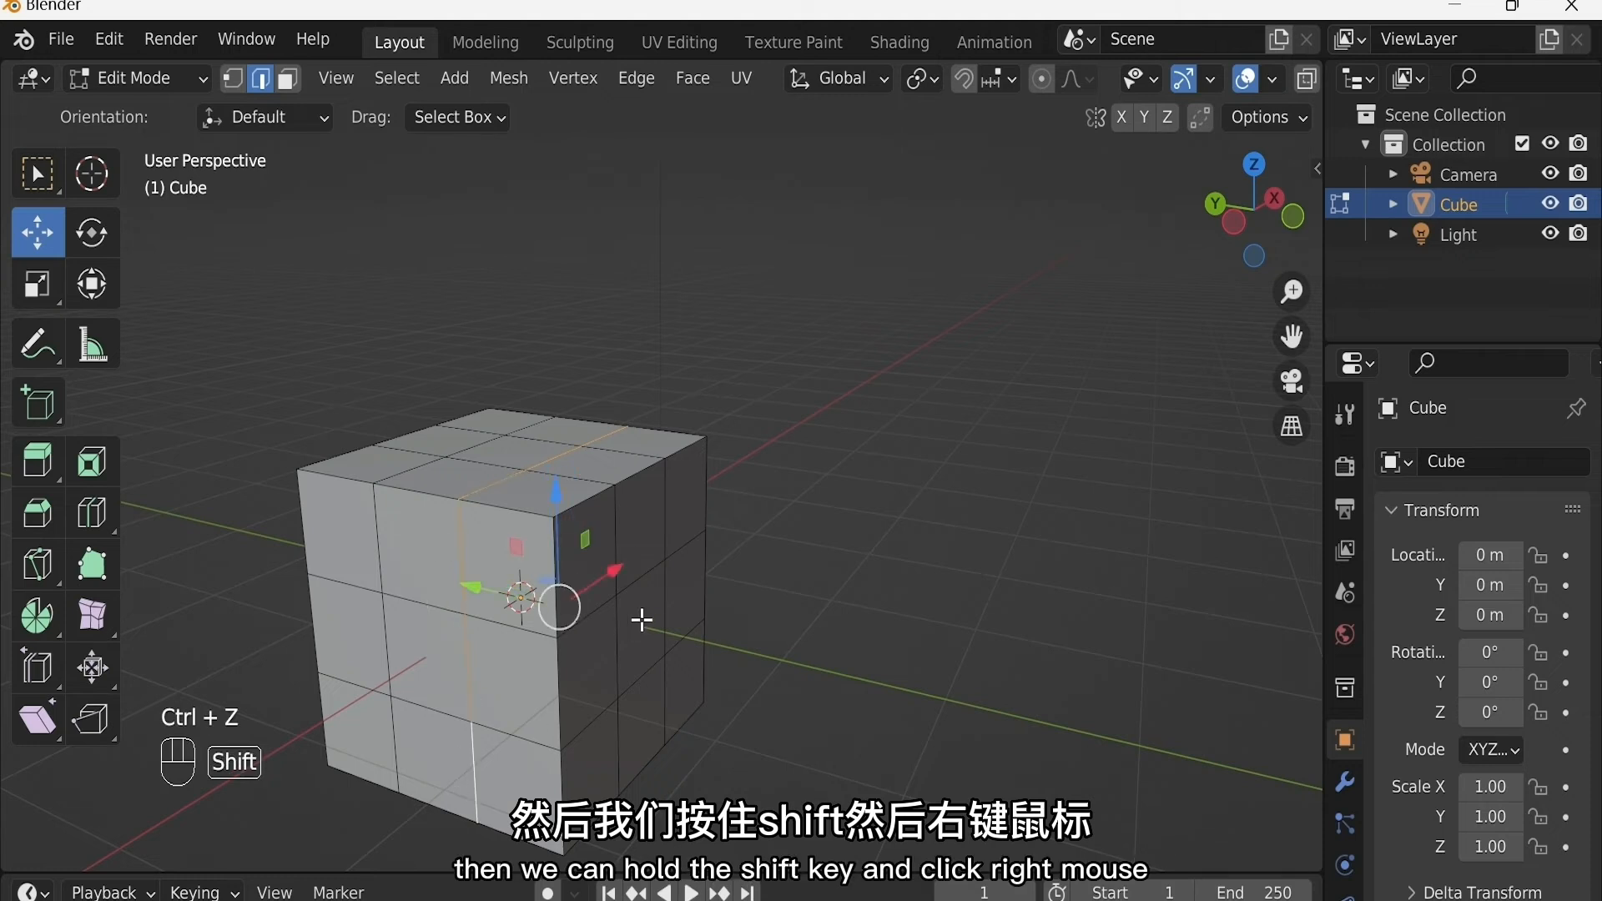
Step: Select the whole edge loop running across the cube's top and down its side from a single top edge
{"action": "middle_click_drag", "start_coordinate": [644, 615], "coordinate": [709, 371]}
{"action": "right_click", "coordinate": [723, 401], "text": "shift"}
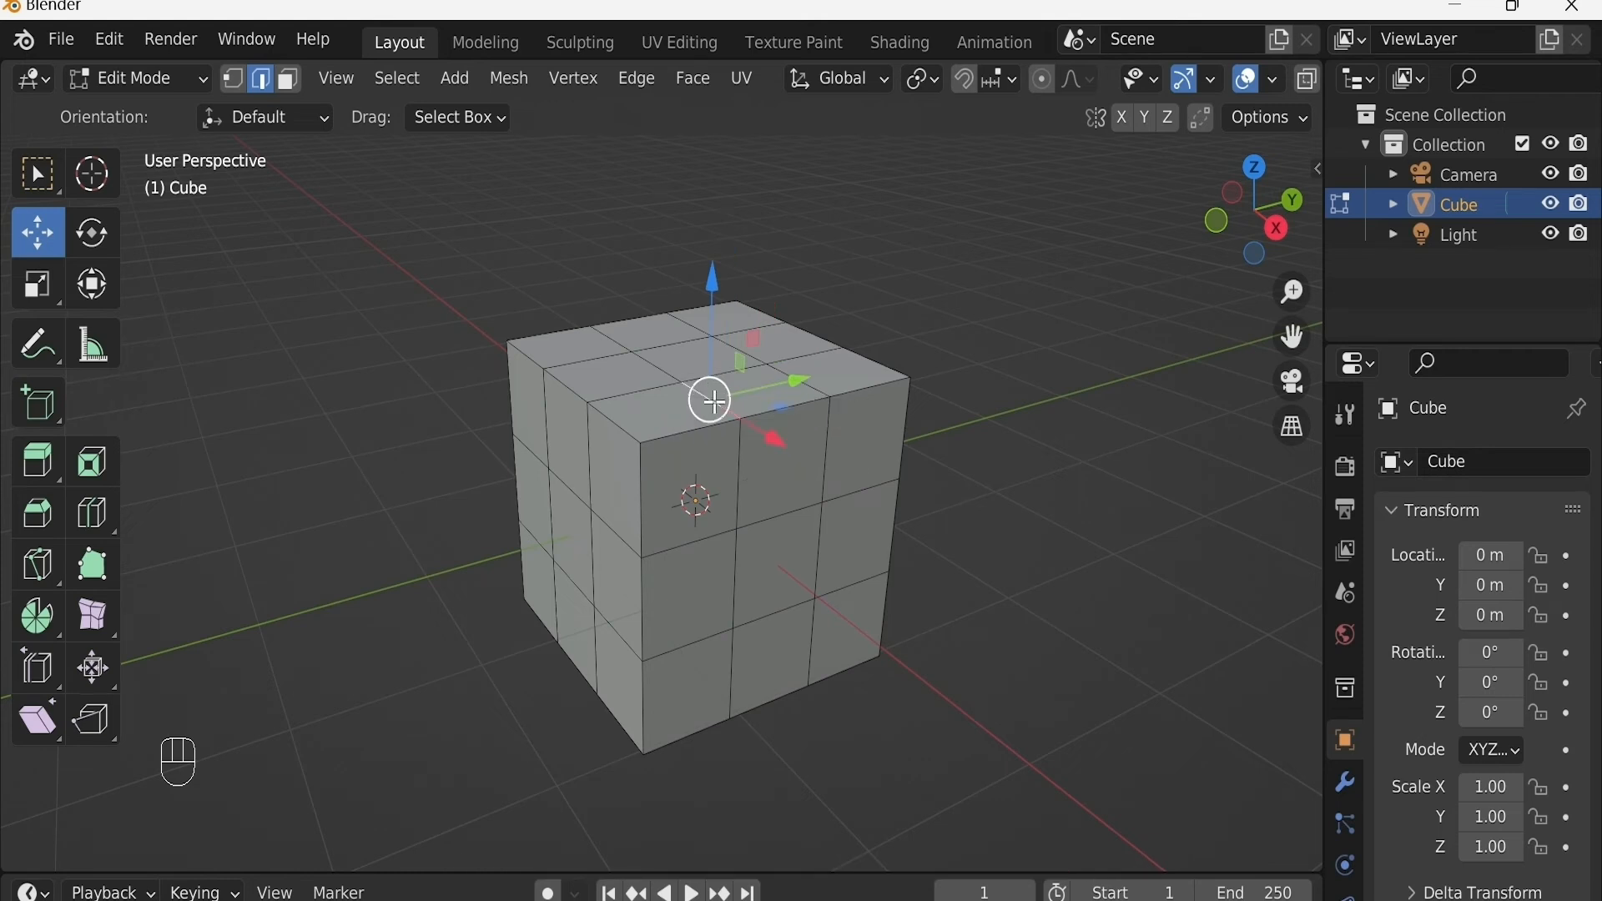
{"action": "left_click", "coordinate": [715, 401], "text": "shift"}
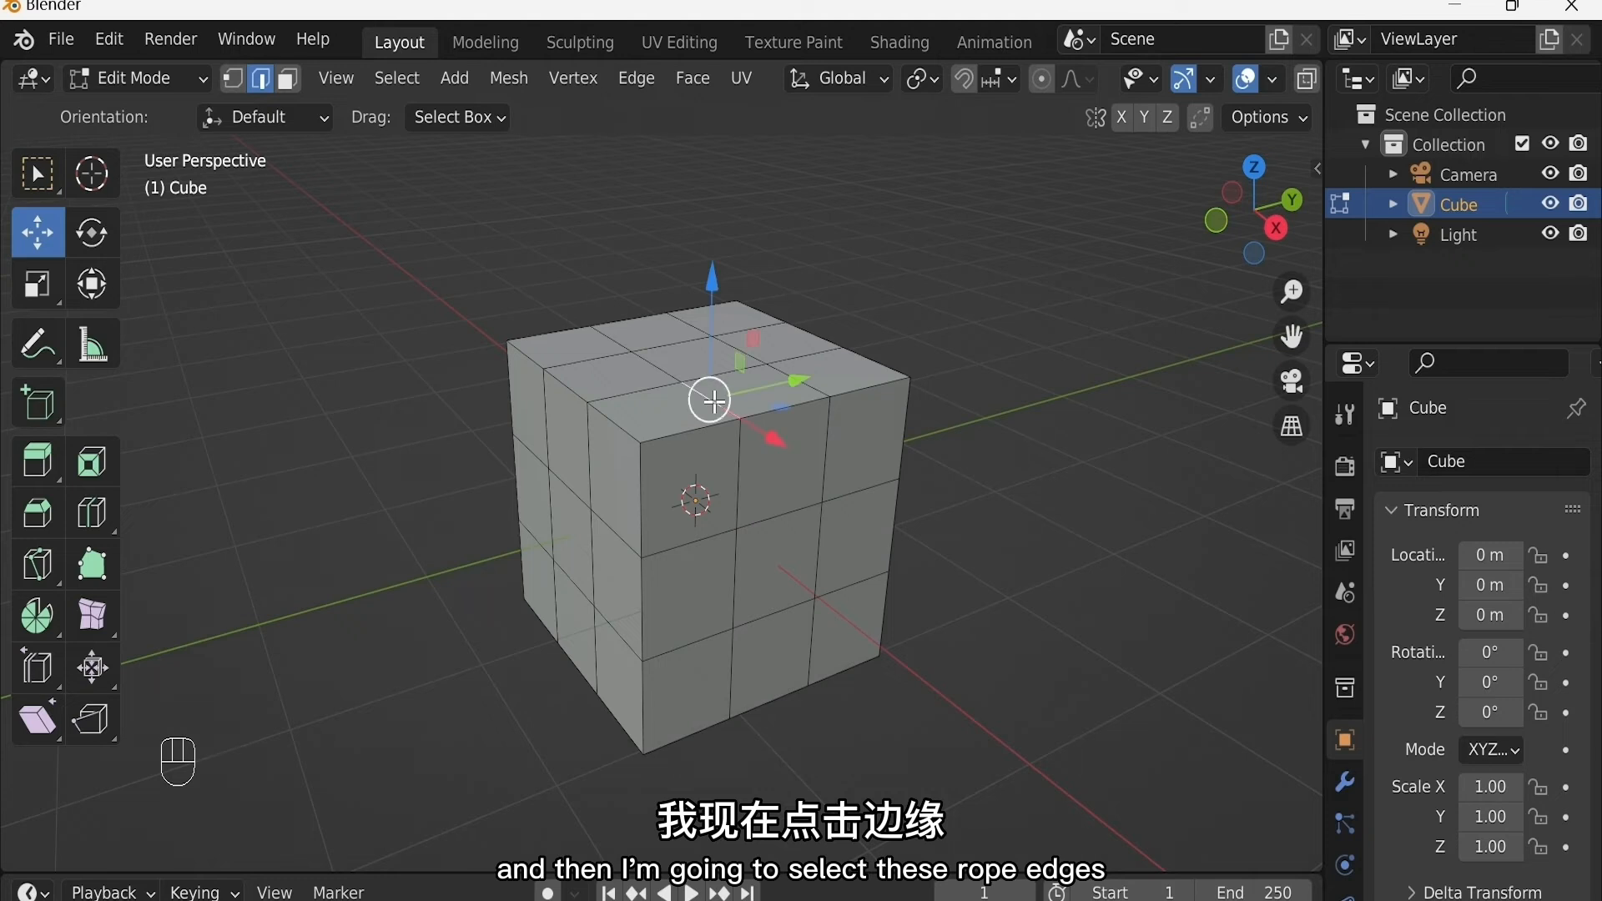
{"action": "key", "text": "alt"}
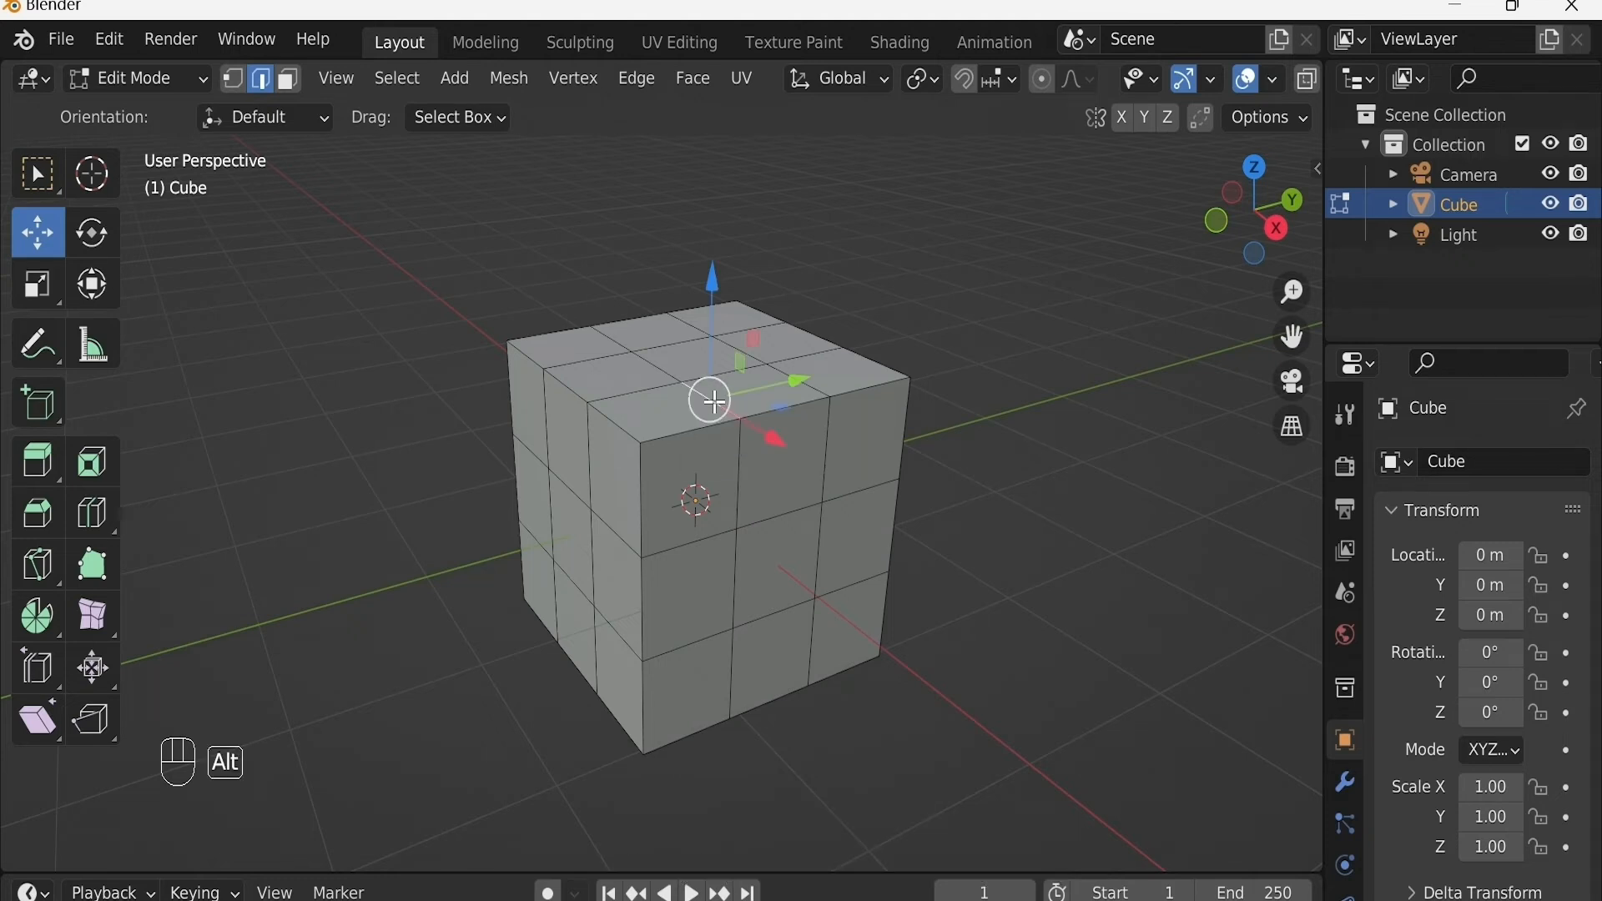
{"action": "left_click", "coordinate": [715, 401], "text": "alt"}
{"action": "mouse_move", "coordinate": [677, 393]}
{"action": "middle_mouse_down"}
{"action": "mouse_move", "coordinate": [672, 421]}
{"action": "mouse_move", "coordinate": [694, 419]}
{"action": "middle_mouse_up"}
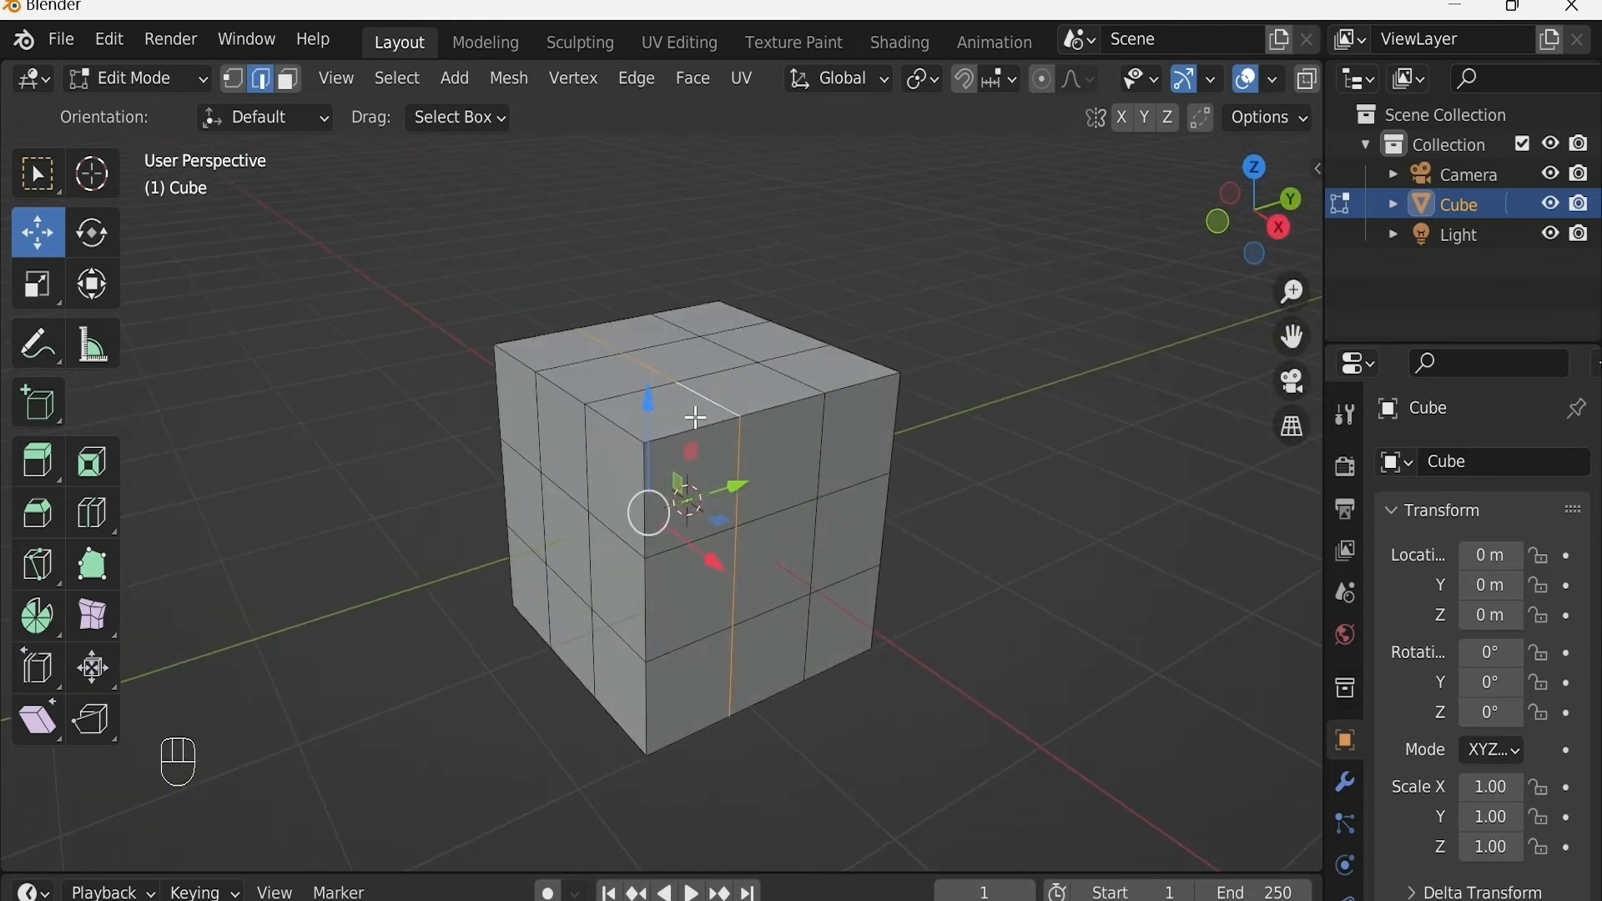
Step: Select edge rings crossing the cube's top and side, adding the neighbouring rings until all three parallel columns are selected
{"action": "right_click", "coordinate": [691, 421]}
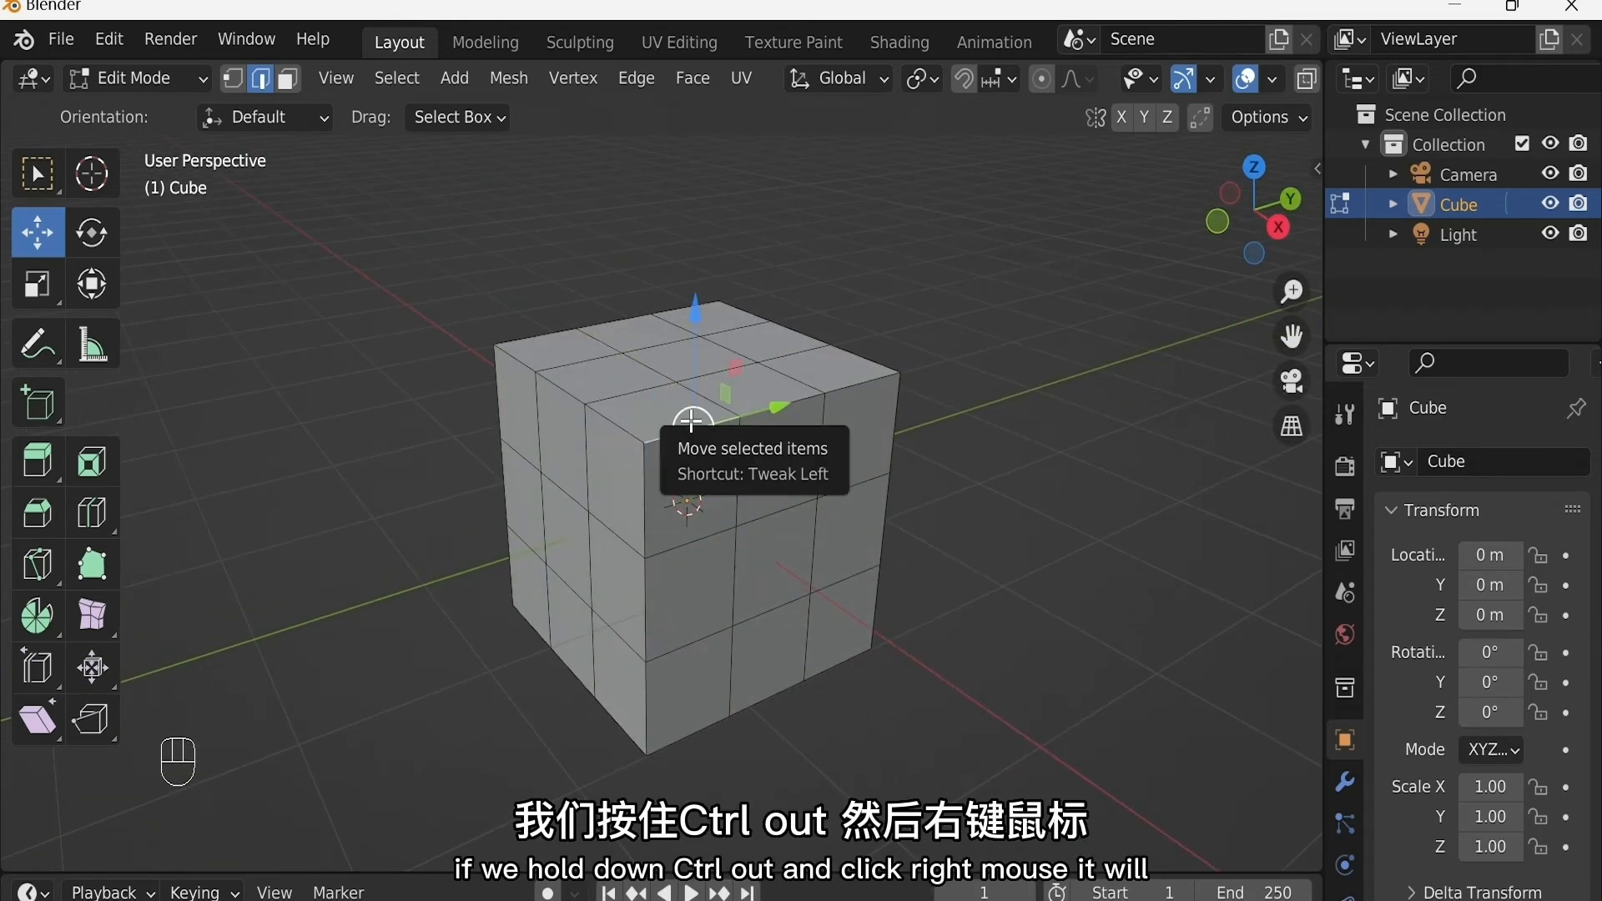
{"action": "right_click", "coordinate": [692, 425], "text": "ctrl+alt"}
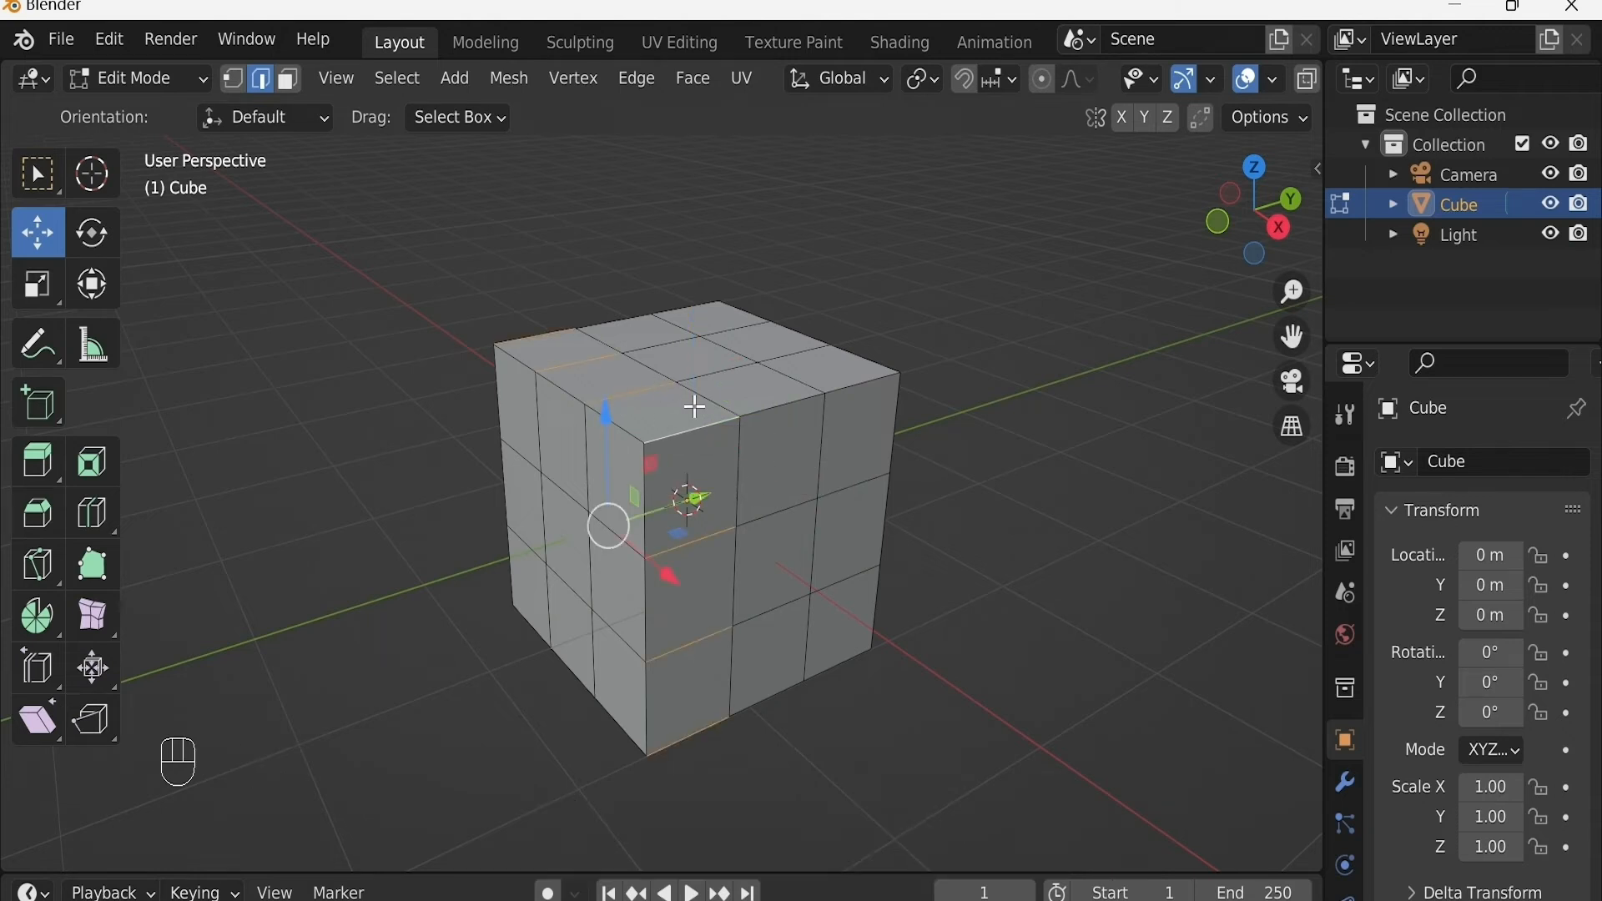
{"action": "left_click", "coordinate": [837, 380], "text": "ctrl+alt"}
{"action": "left_click", "coordinate": [786, 403], "text": "ctrl+alt+shift"}
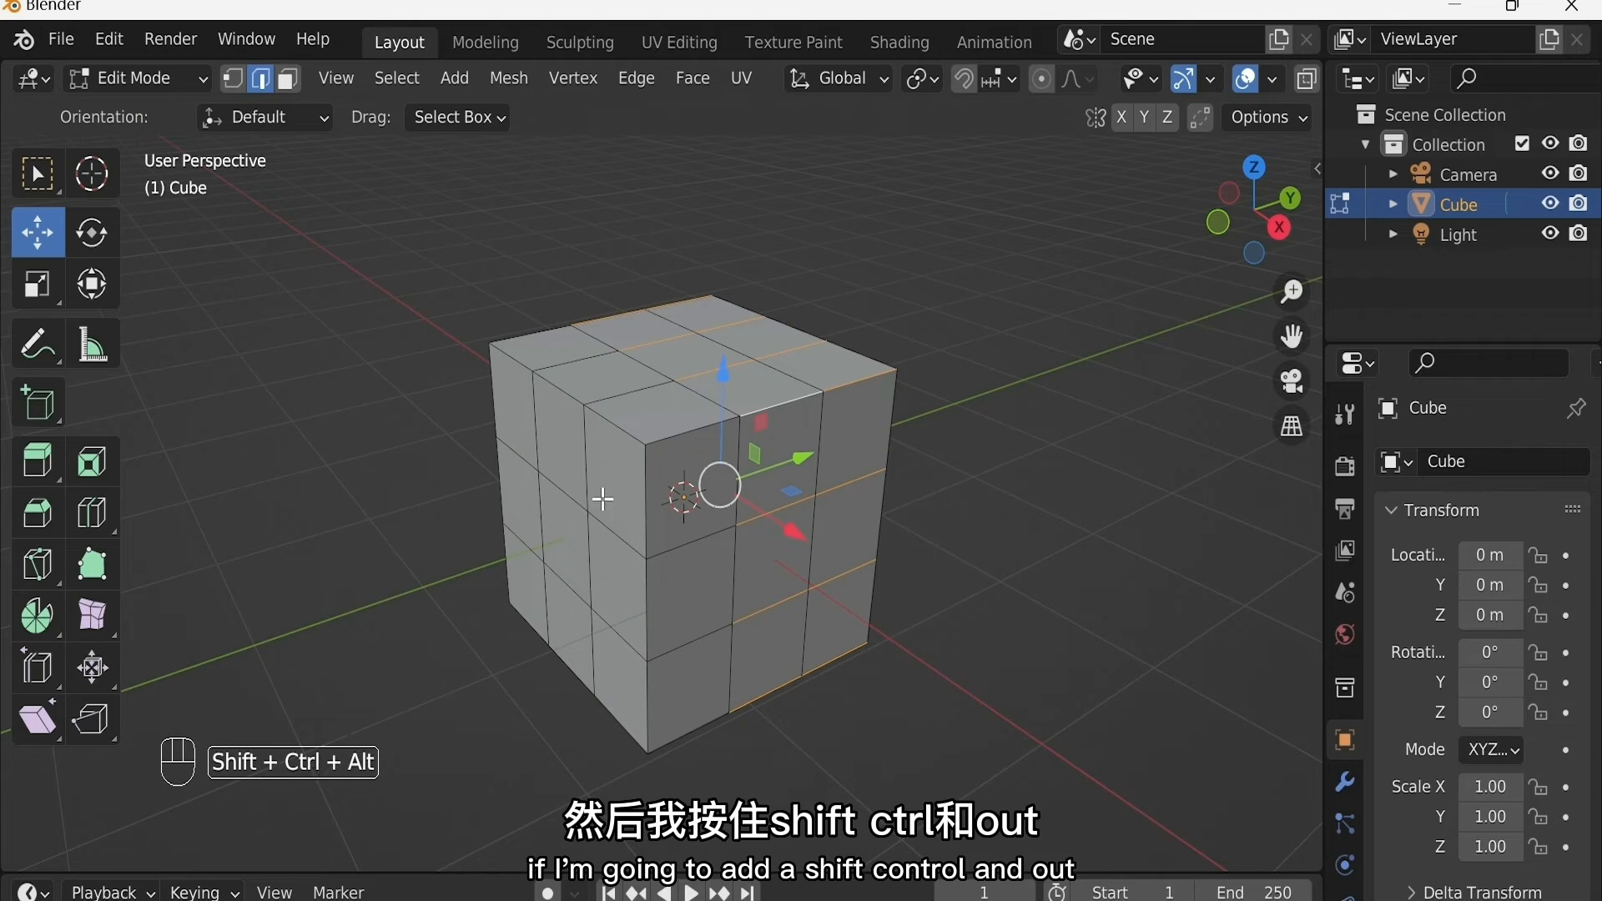
{"action": "left_click", "coordinate": [674, 439], "text": "ctrl+alt+shift"}
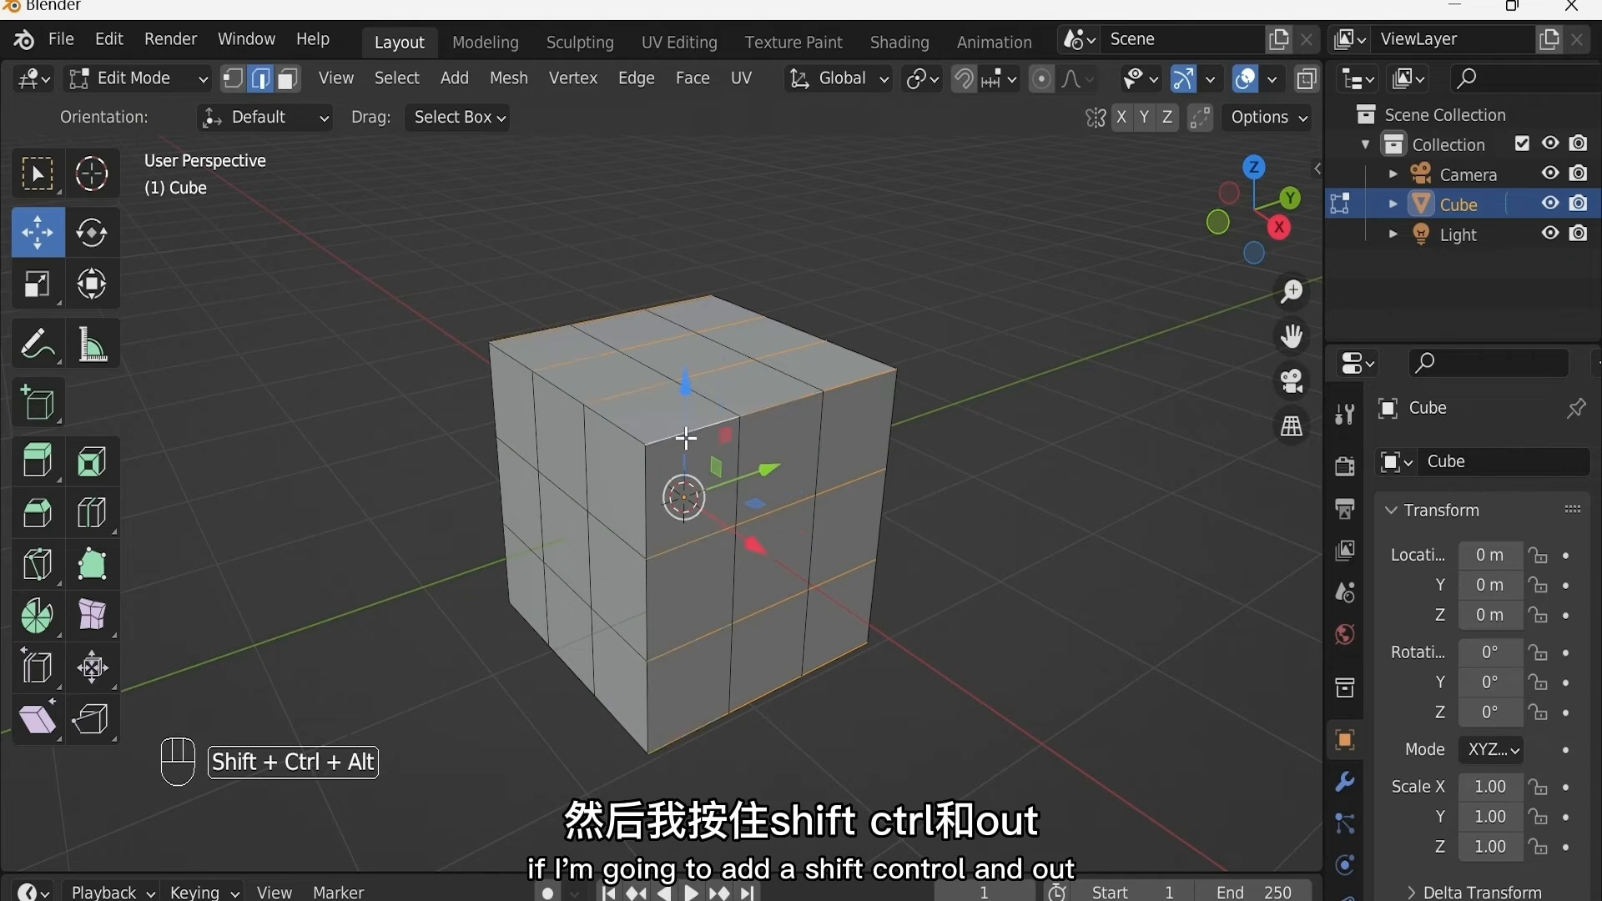
Step: Select one edge loop across the cube's top and side, and add the parallel loop beside it to the selection
{"action": "left_click", "coordinate": [711, 399], "text": "alt"}
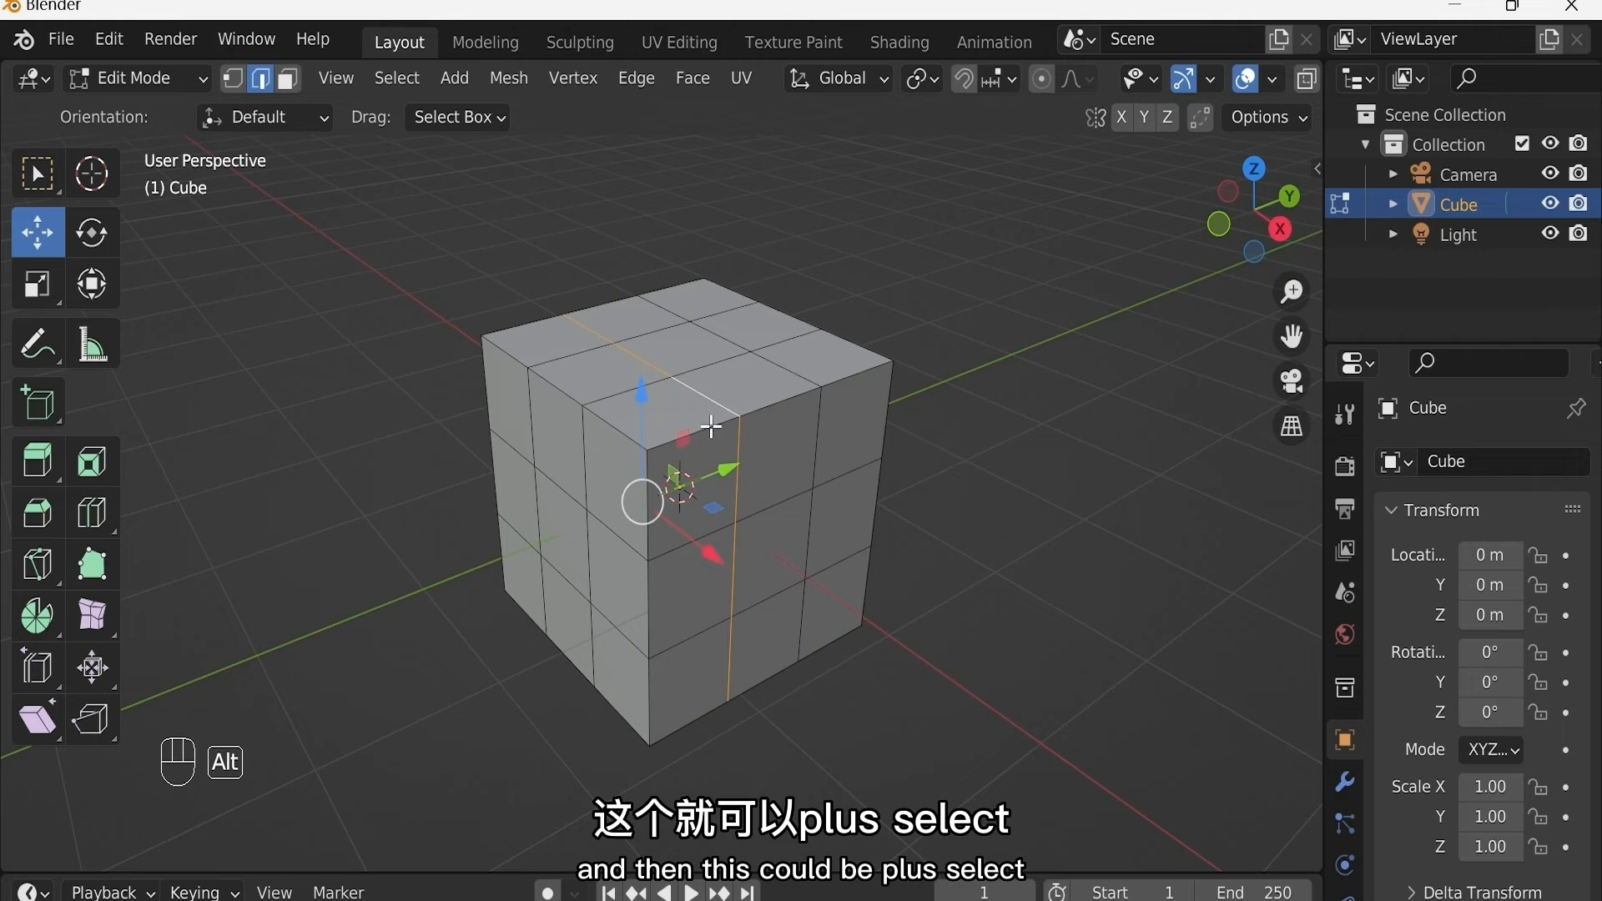
{"action": "left_click", "coordinate": [794, 373], "text": "alt+shift"}
{"action": "mouse_move", "coordinate": [707, 434]}
{"action": "middle_mouse_down"}
{"action": "mouse_move", "coordinate": [693, 451]}
{"action": "mouse_move", "coordinate": [845, 455]}
{"action": "mouse_move", "coordinate": [668, 423]}
{"action": "mouse_move", "coordinate": [672, 443]}
{"action": "mouse_move", "coordinate": [720, 423]}
{"action": "middle_mouse_up"}
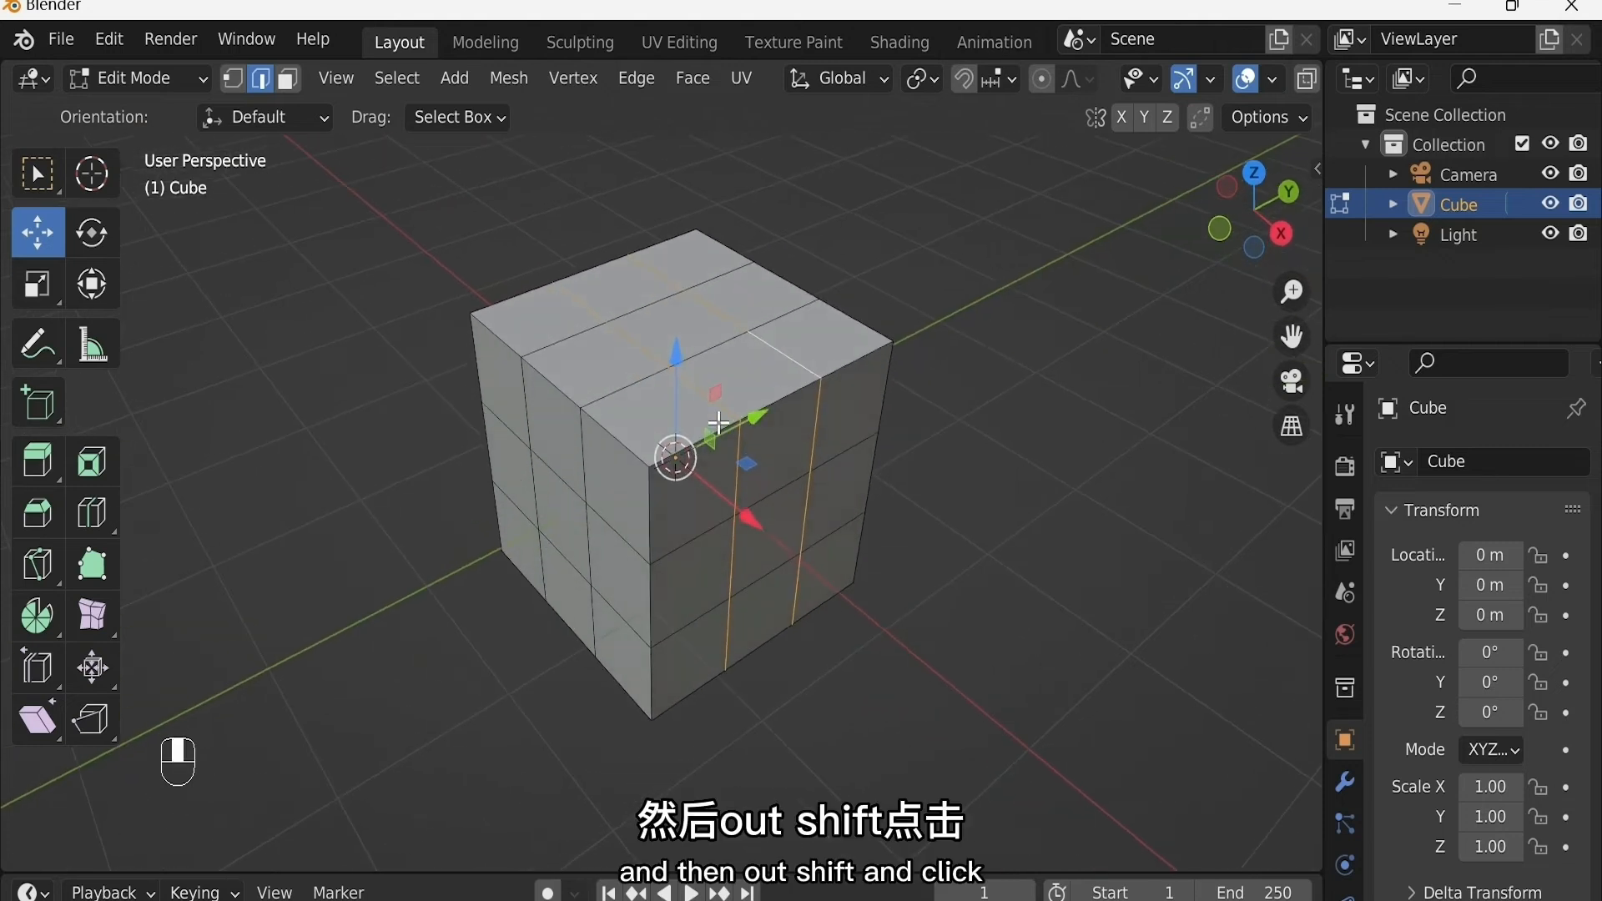
Step: Select the single top edge next to the cube's front corner and expand it with the Edge Rings selection command
{"action": "left_click", "coordinate": [674, 452]}
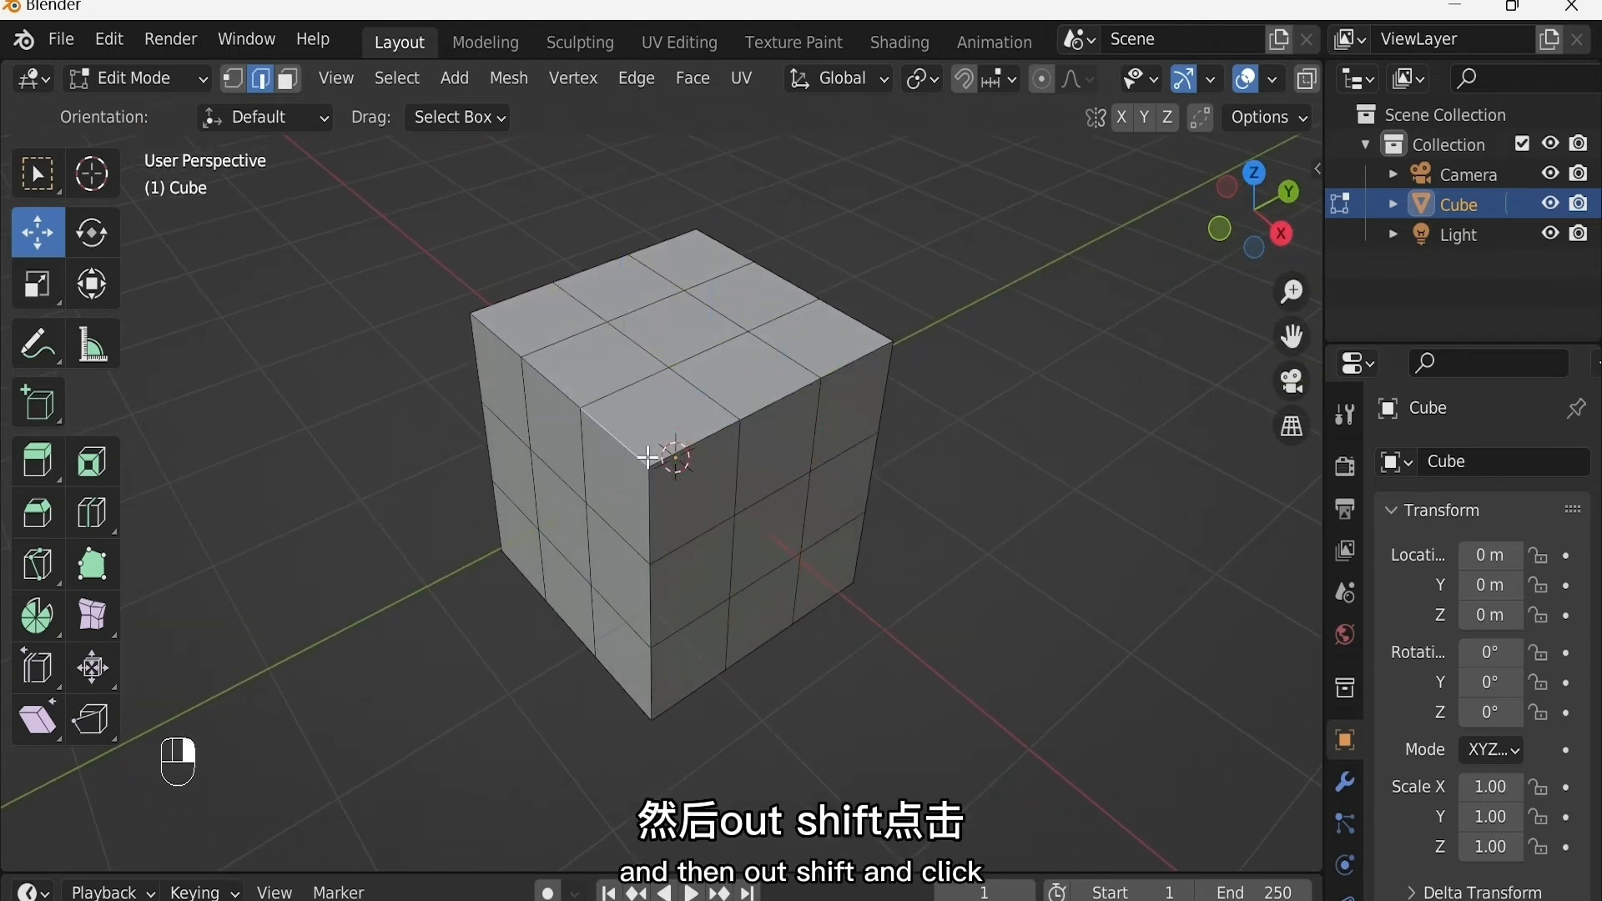
{"action": "left_click", "coordinate": [414, 81]}
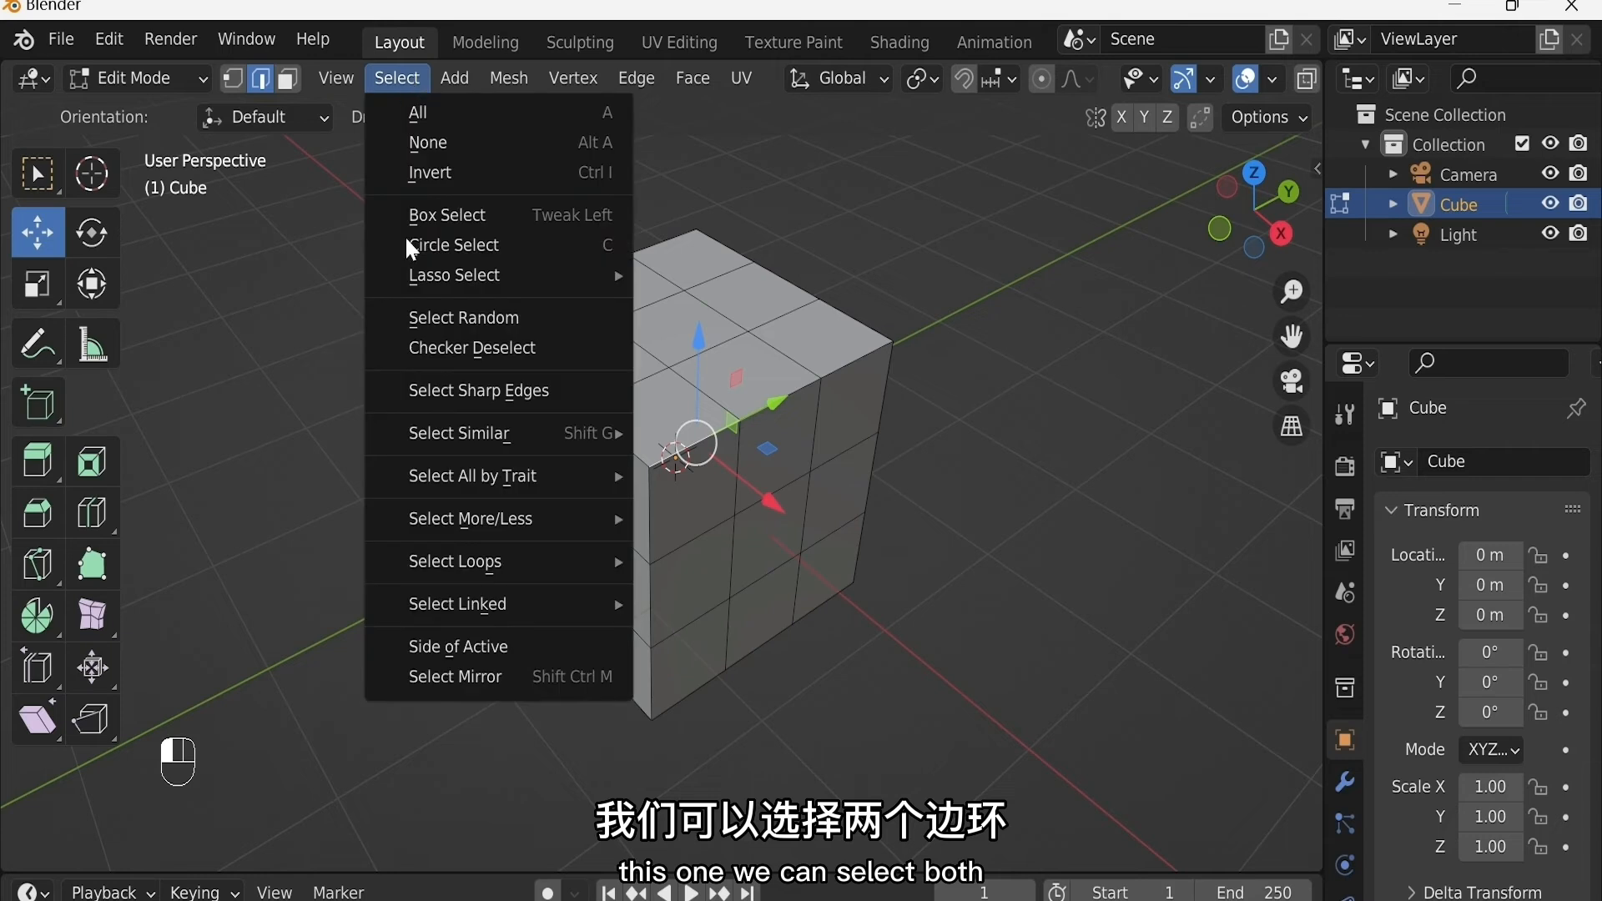
{"action": "mouse_move", "coordinate": [564, 558]}
{"action": "left_click", "coordinate": [705, 587]}
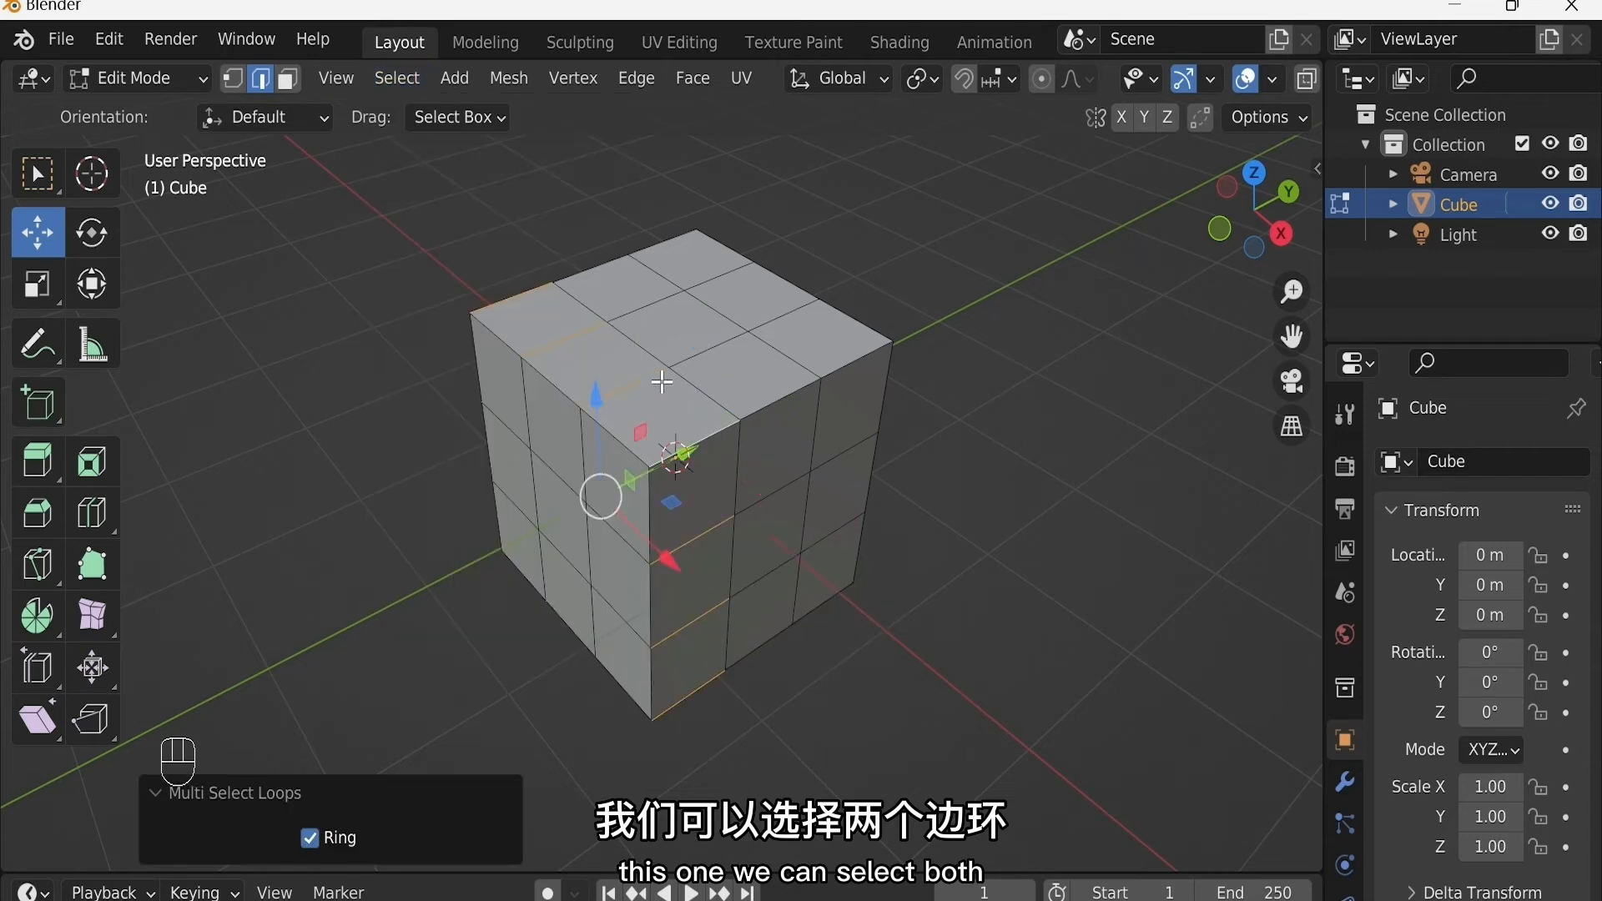
Step: Select the middle segment of the cube's top border edge, try the Edge Loops selection command, and reselect that single edge
{"action": "left_click", "coordinate": [755, 402]}
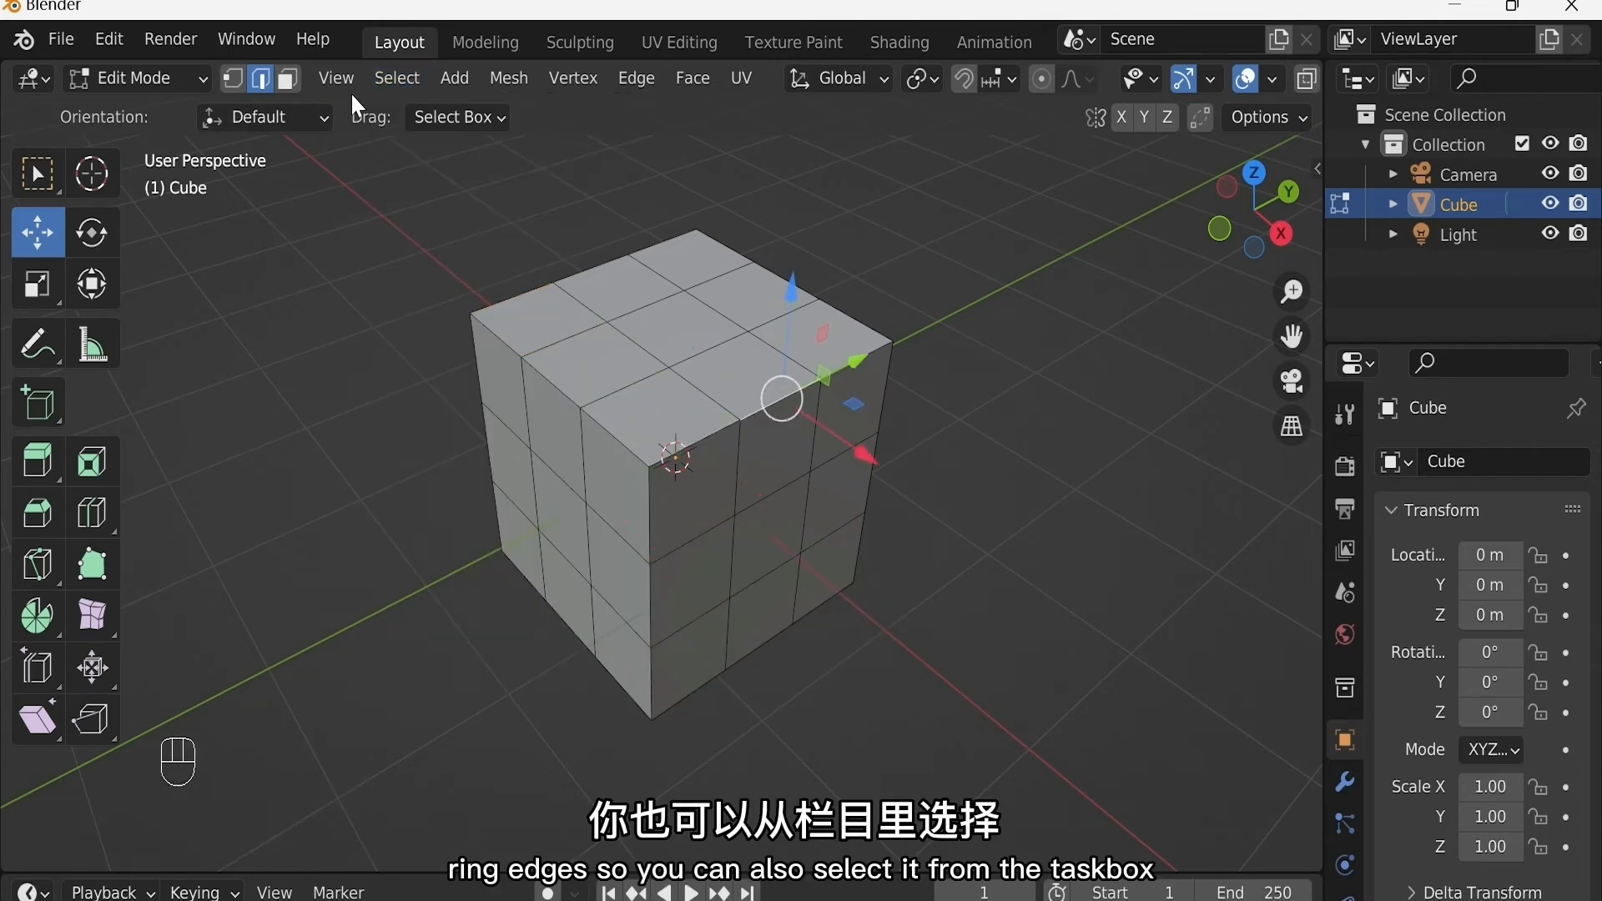
{"action": "left_click", "coordinate": [388, 78]}
{"action": "mouse_move", "coordinate": [536, 563]}
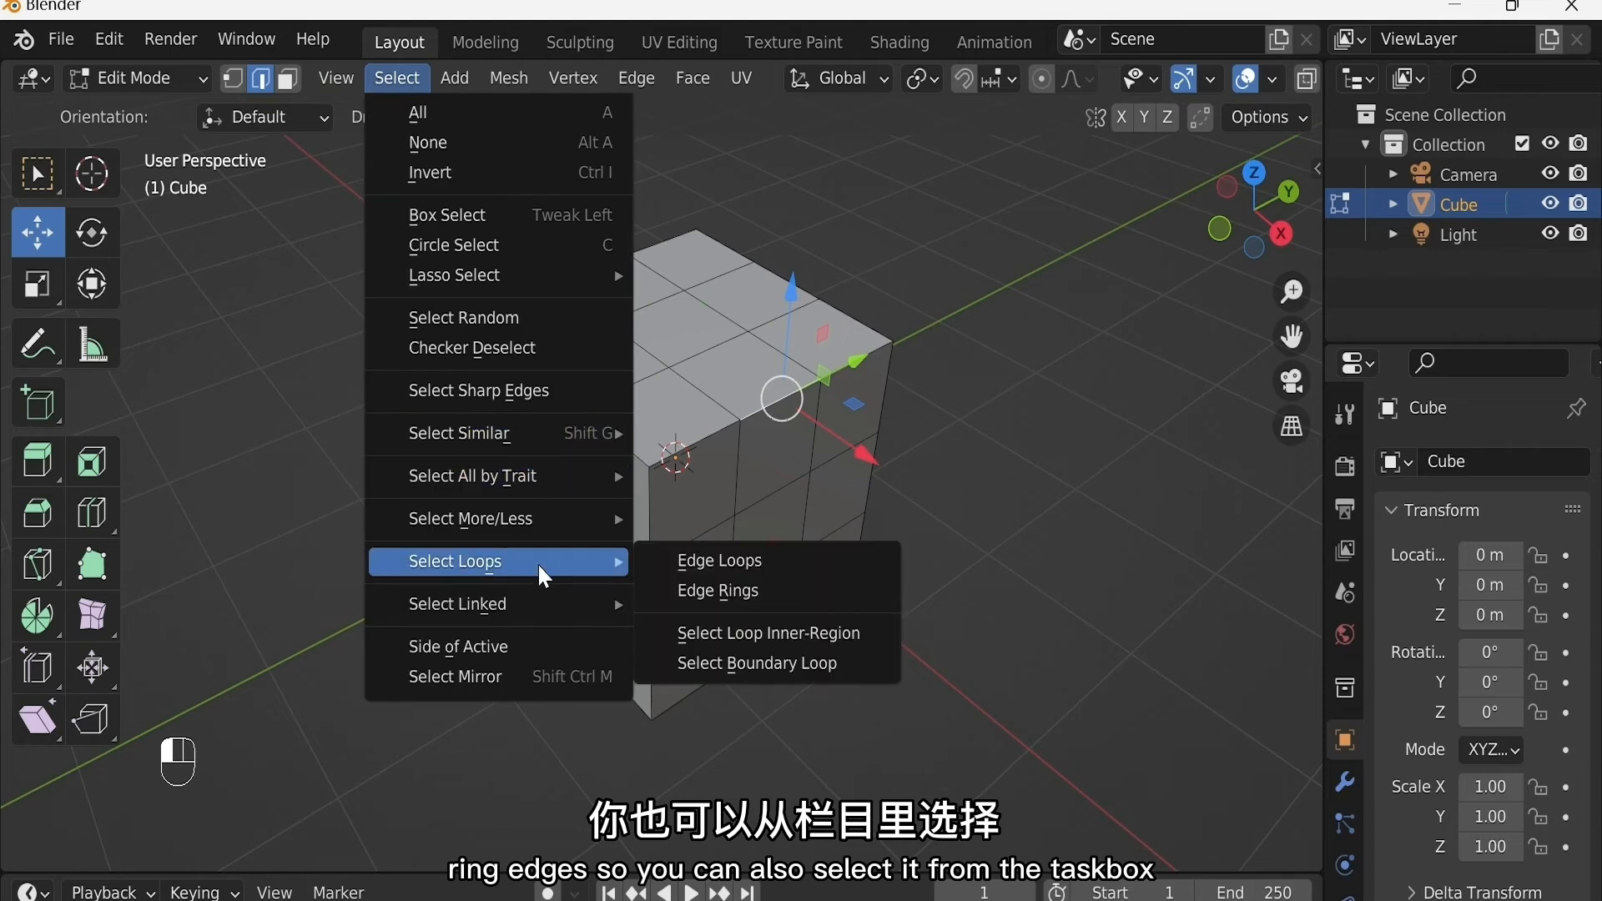
{"action": "left_click", "coordinate": [747, 559]}
{"action": "left_click", "coordinate": [783, 384]}
{"action": "left_click", "coordinate": [762, 385]}
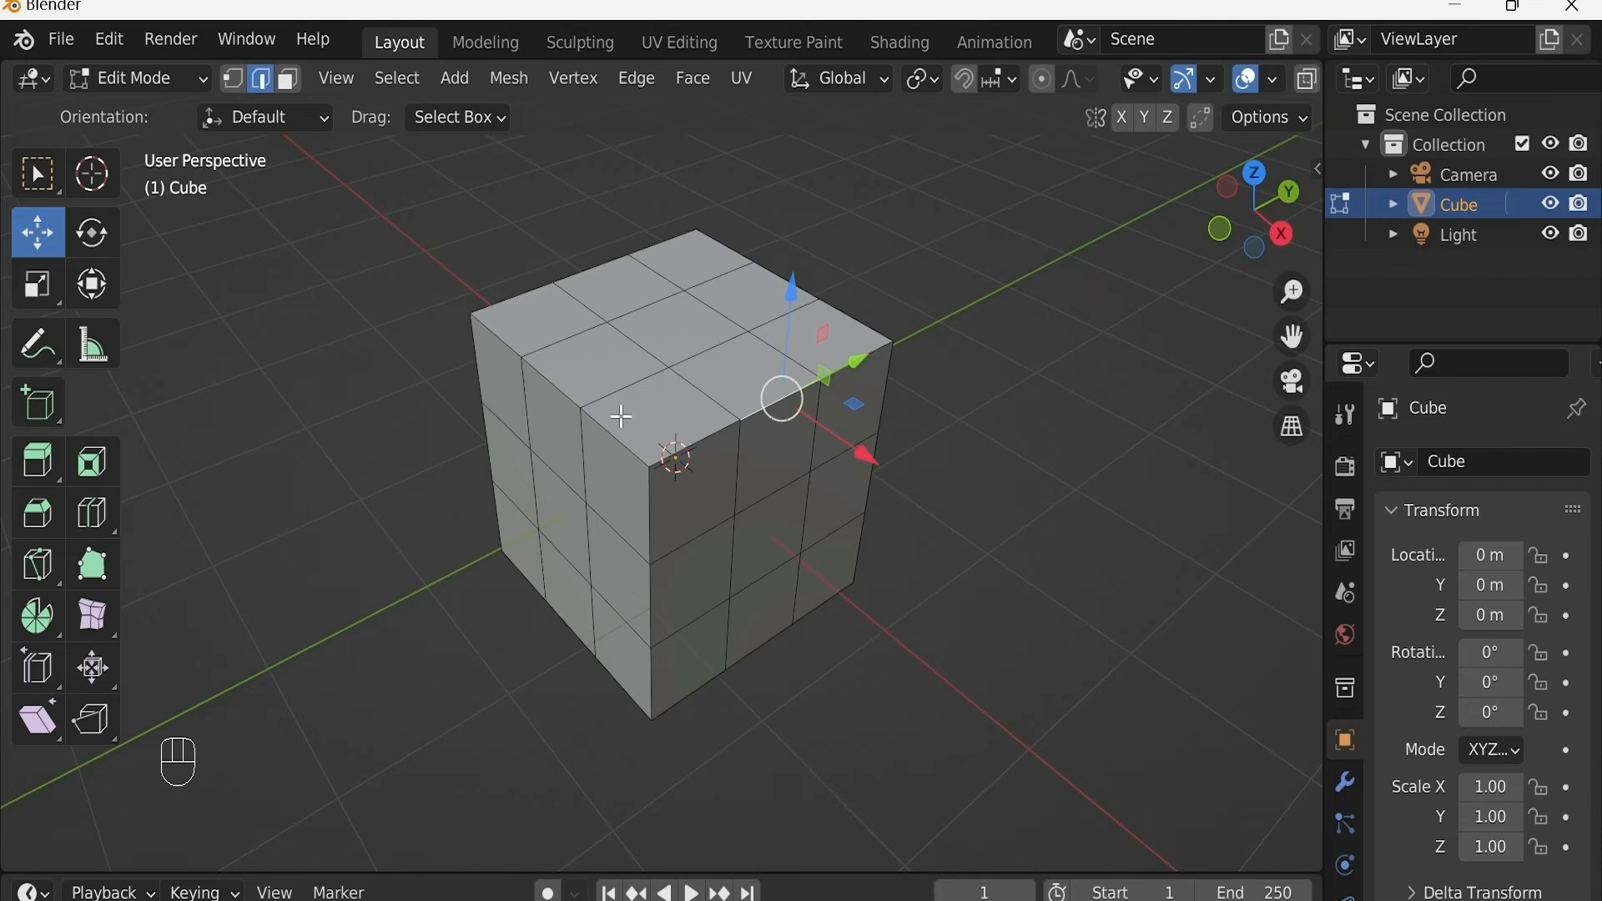
Step: Select the upper horizontal edge loop that runs around the cube's sides
{"action": "left_click", "coordinate": [706, 516]}
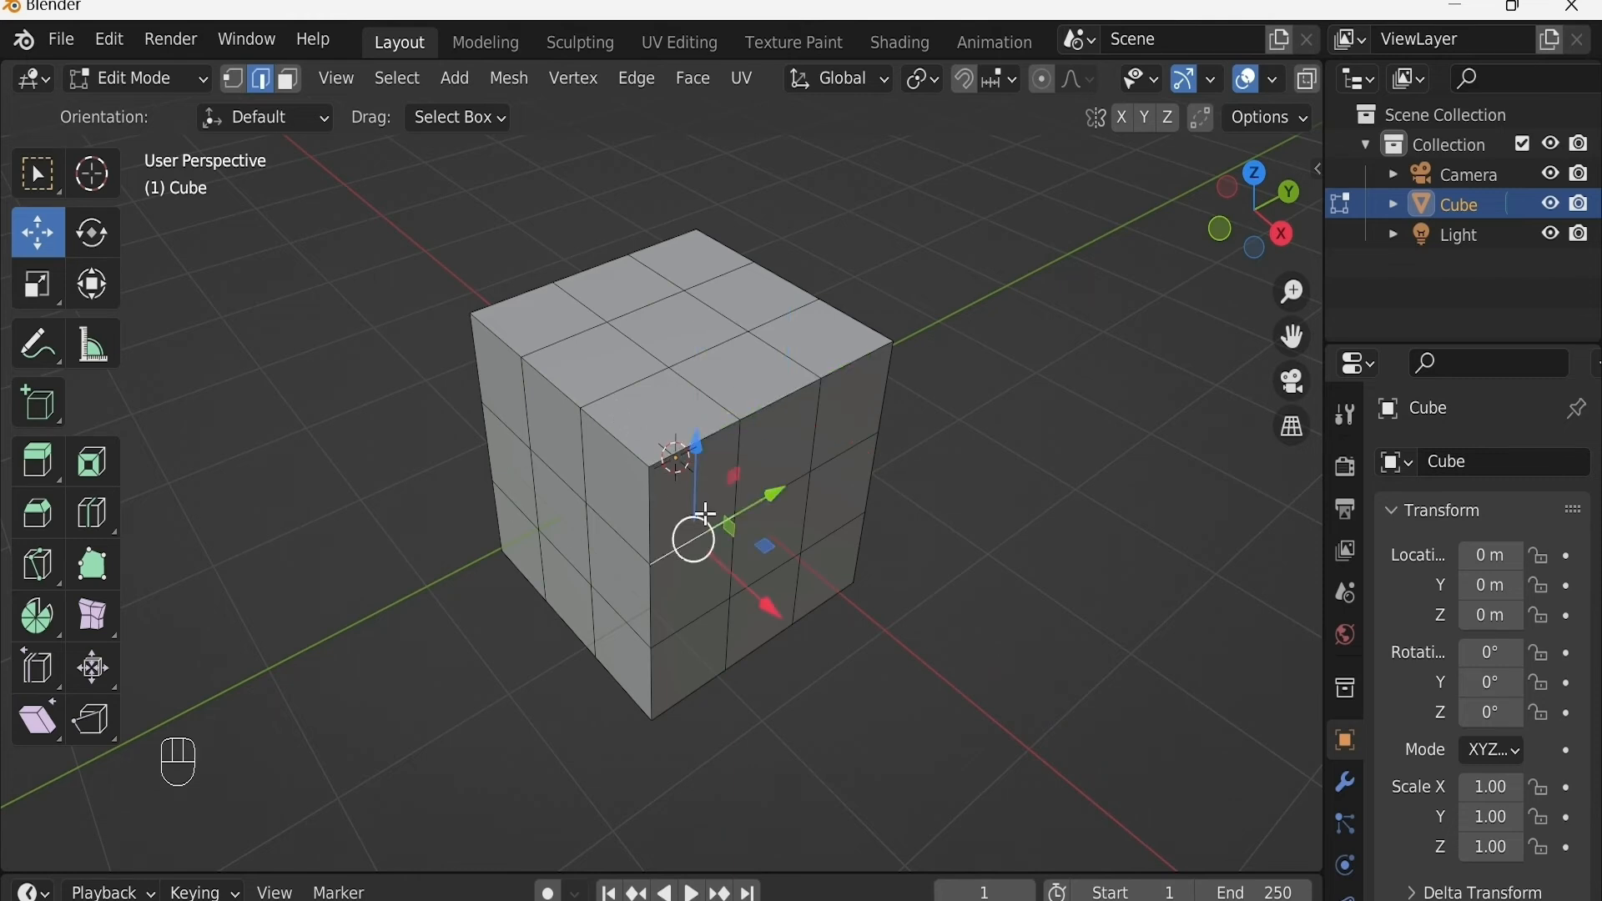
{"action": "left_click", "coordinate": [783, 487]}
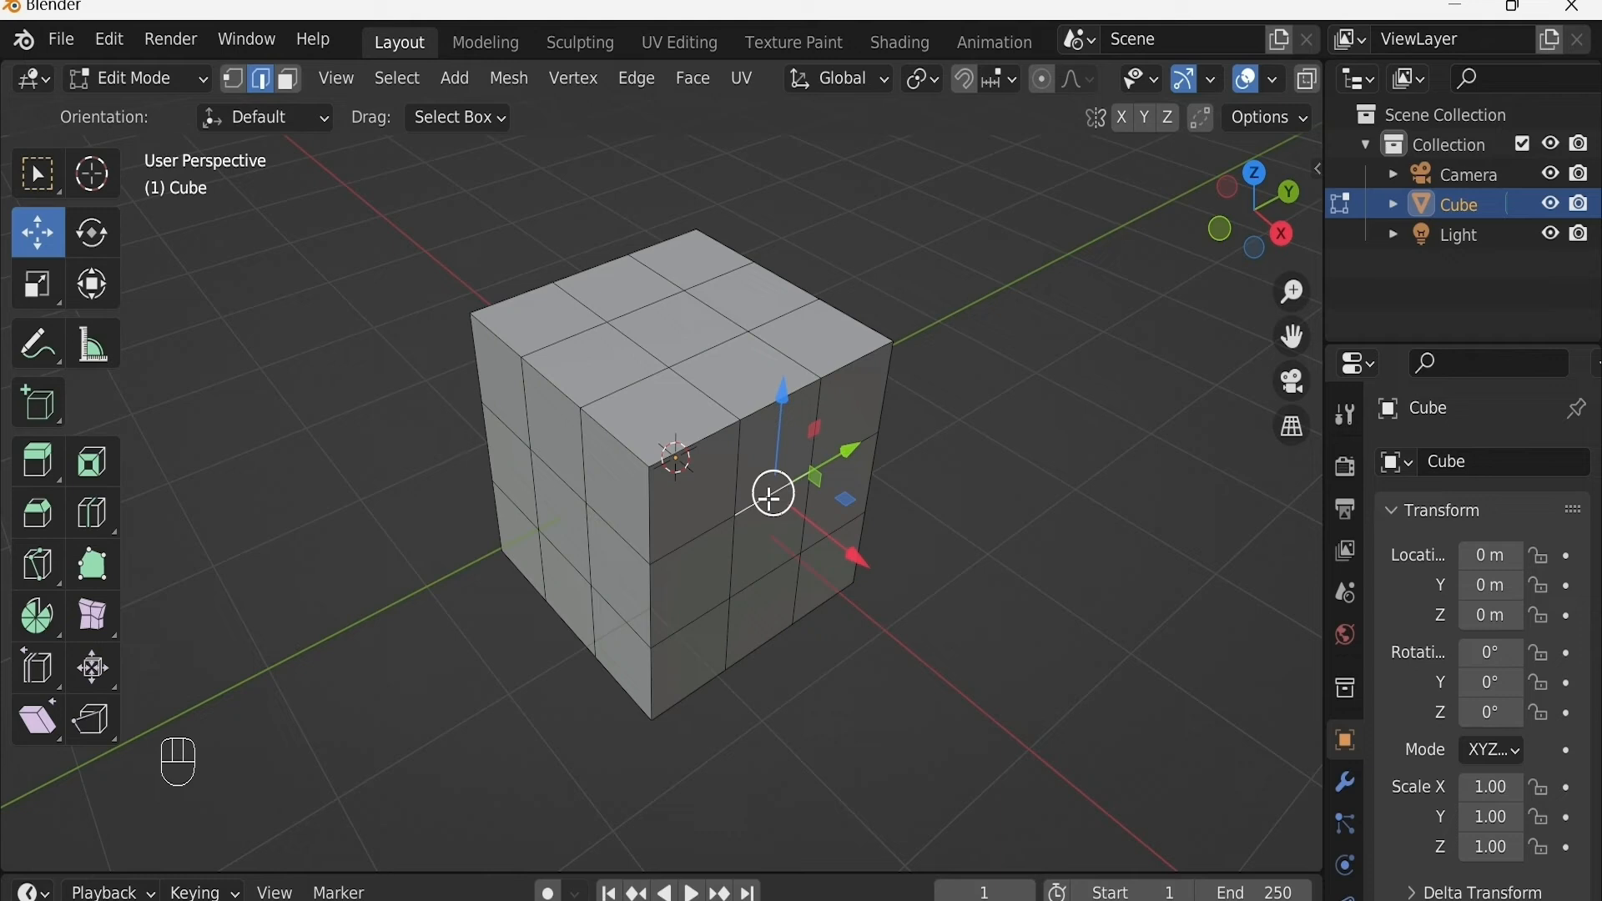
{"action": "left_click", "coordinate": [697, 525], "text": "alt"}
{"action": "middle_click_drag", "start_coordinate": [705, 471], "coordinate": [694, 473], "text": "shift"}
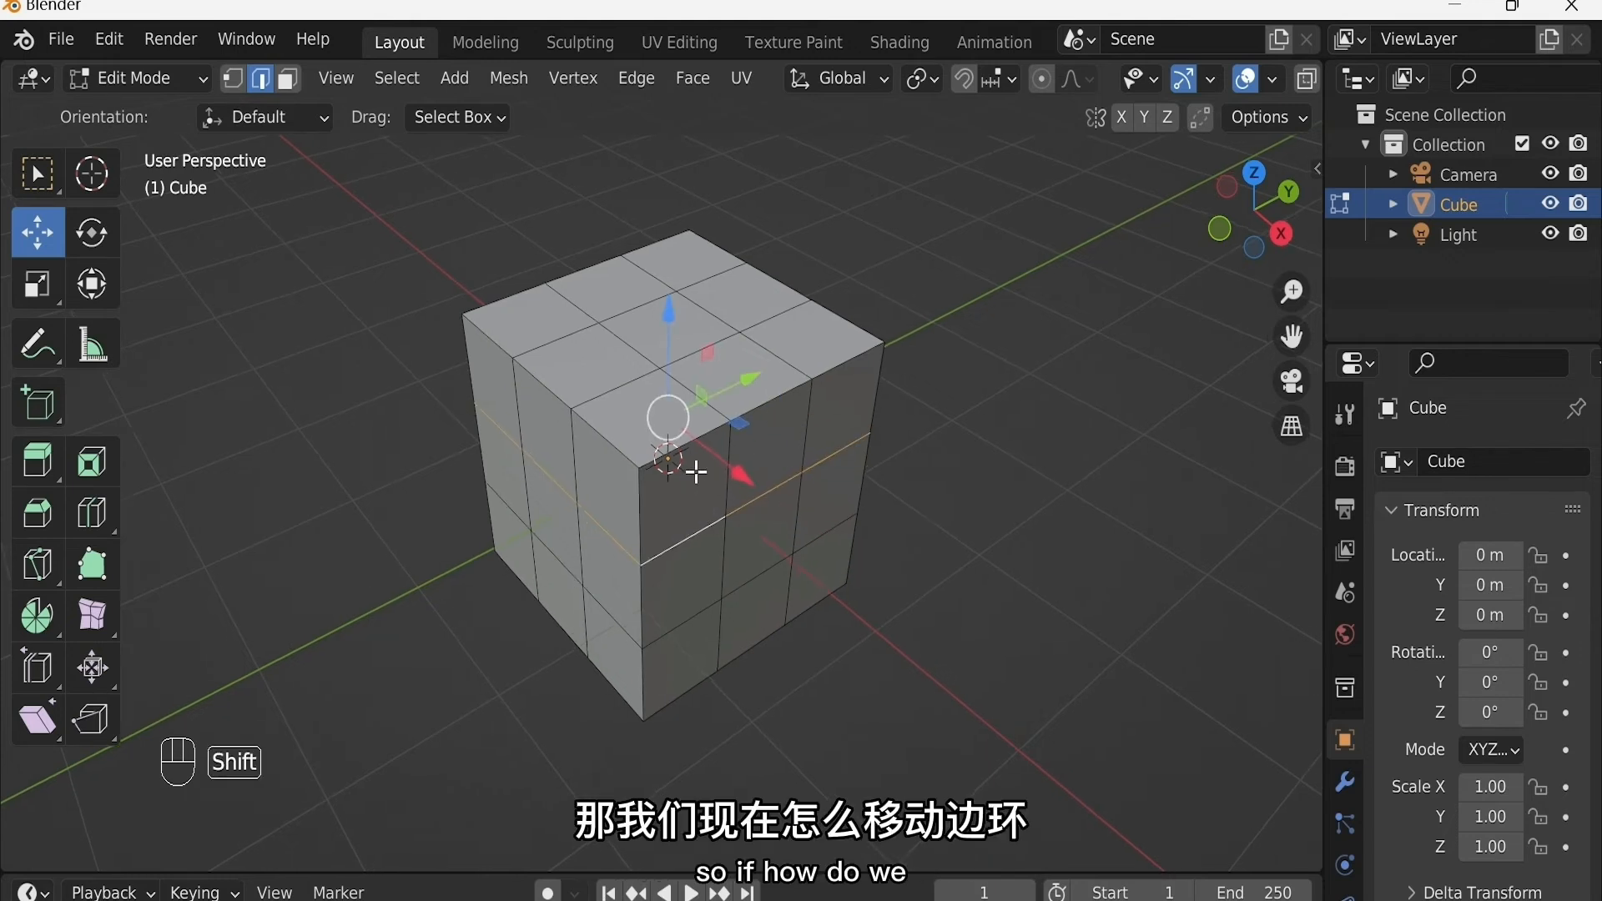
Step: Try edge-sliding the centre edge of the cube's top toward the nearest border, and cancel the slide
{"action": "scroll", "coordinate": [694, 474], "scroll_direction": "down", "scroll_amount": 1}
{"action": "left_click", "coordinate": [756, 423]}
{"action": "scroll", "coordinate": [727, 419], "scroll_direction": "up", "scroll_amount": 3}
{"action": "left_click", "coordinate": [714, 296]}
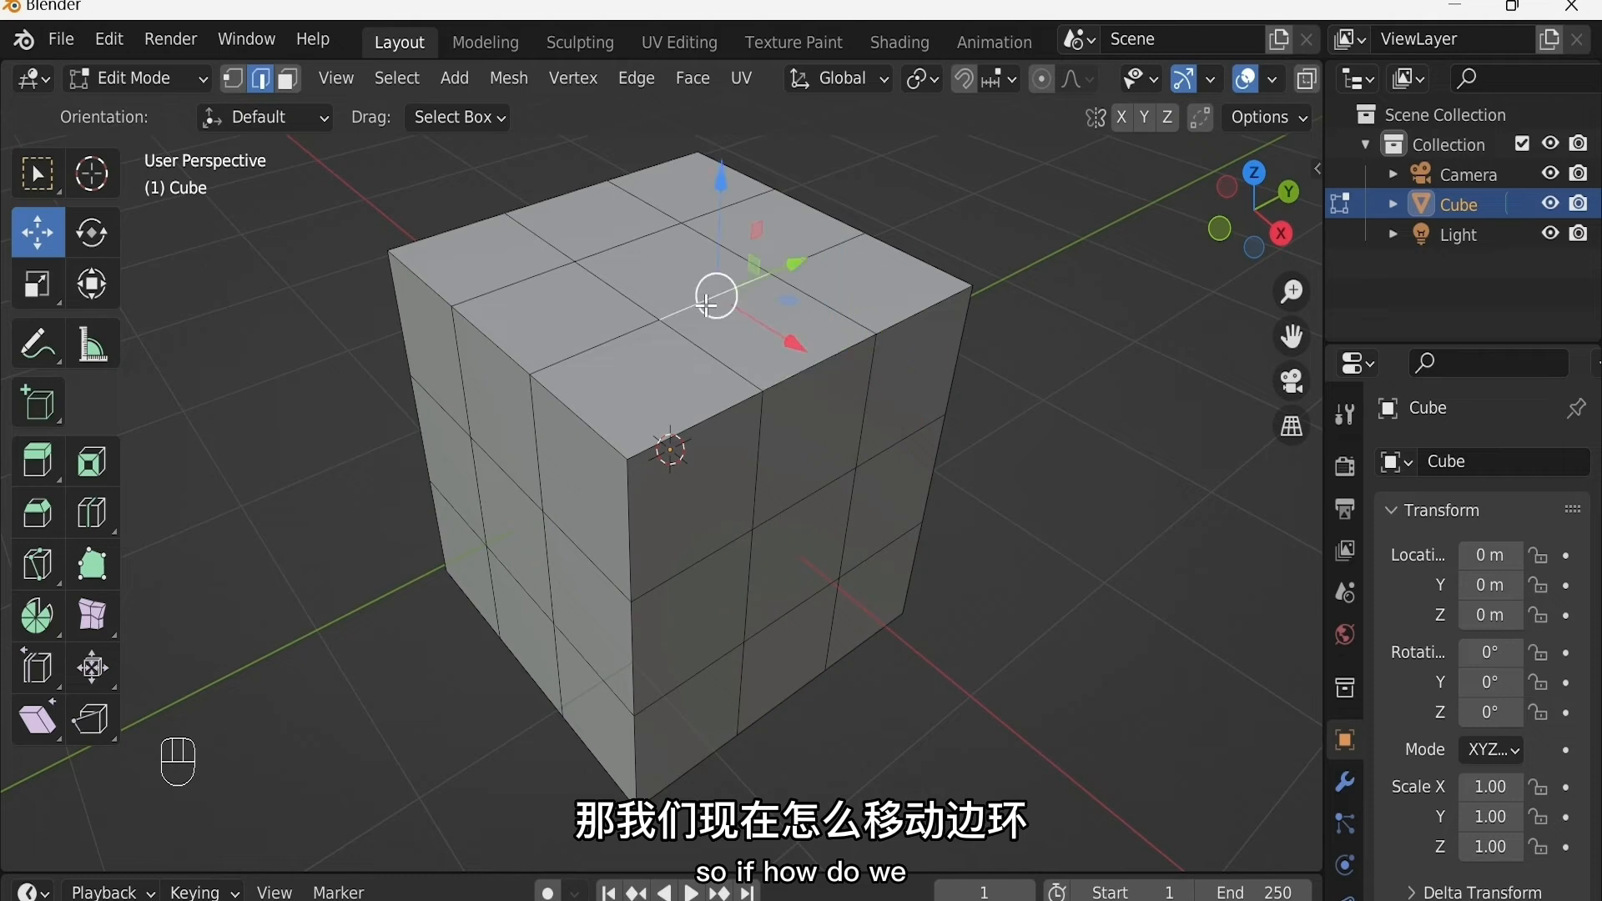
{"action": "key", "text": "g"}
{"action": "key", "text": "g"}
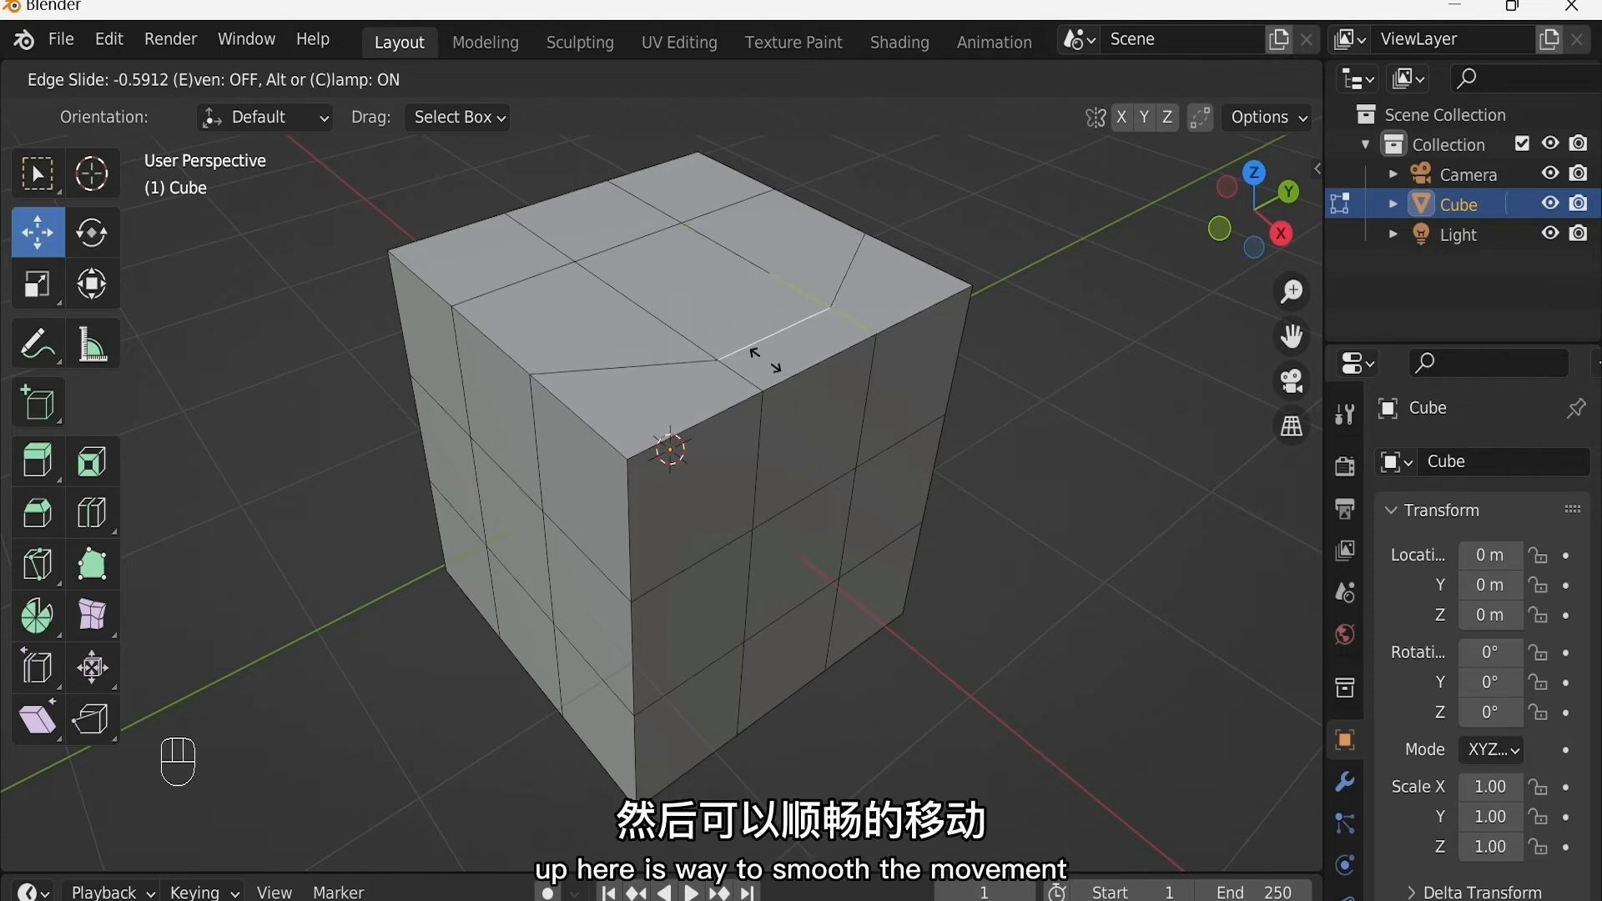
{"action": "right_click", "coordinate": [738, 345]}
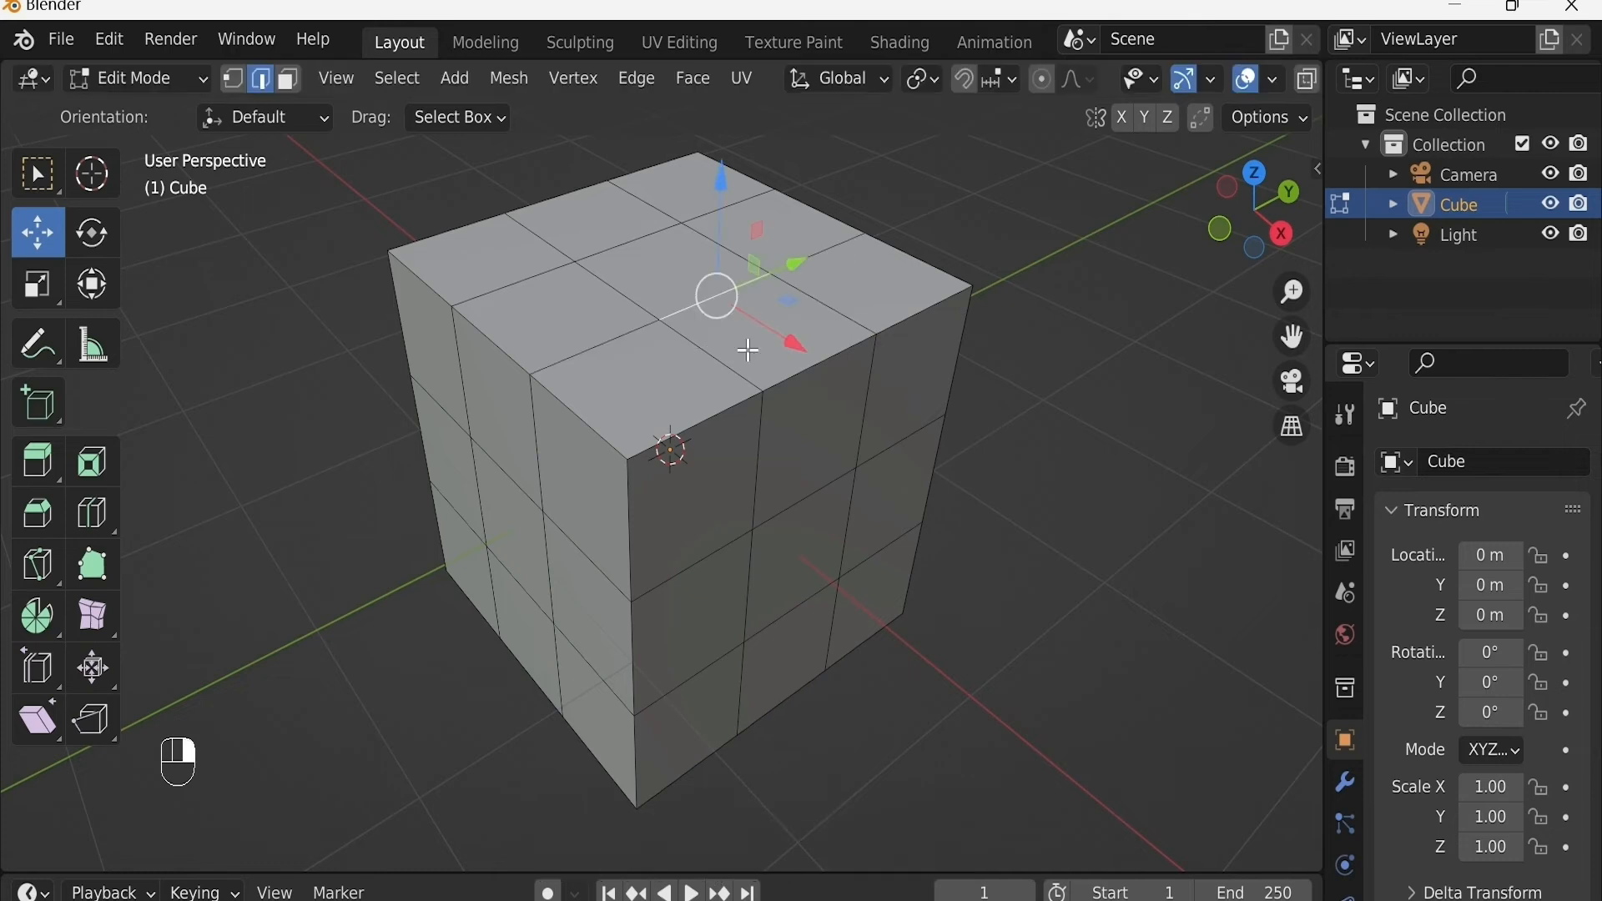
Step: Select the three aligned upper horizontal edges on one cube side and edge-slide them downward by a factor of about 0.6
{"action": "middle_click_drag", "start_coordinate": [691, 559], "coordinate": [584, 543]}
{"action": "right_click", "coordinate": [394, 487], "text": "shift"}
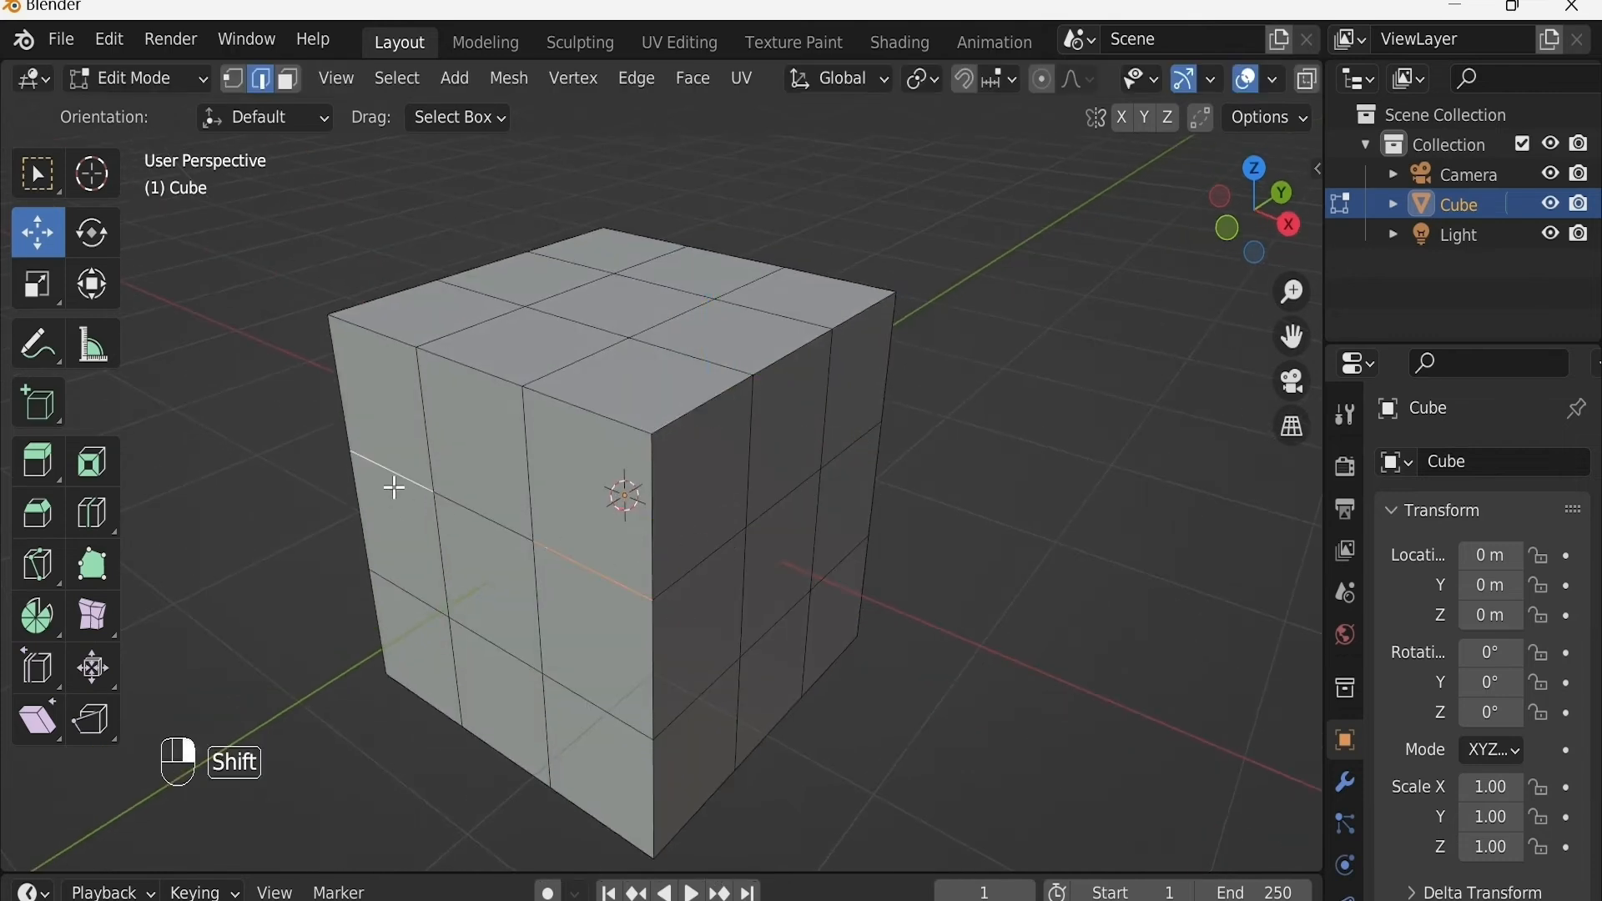
{"action": "middle_click_drag", "start_coordinate": [495, 521], "coordinate": [566, 469], "text": "shift"}
{"action": "key", "text": "g"}
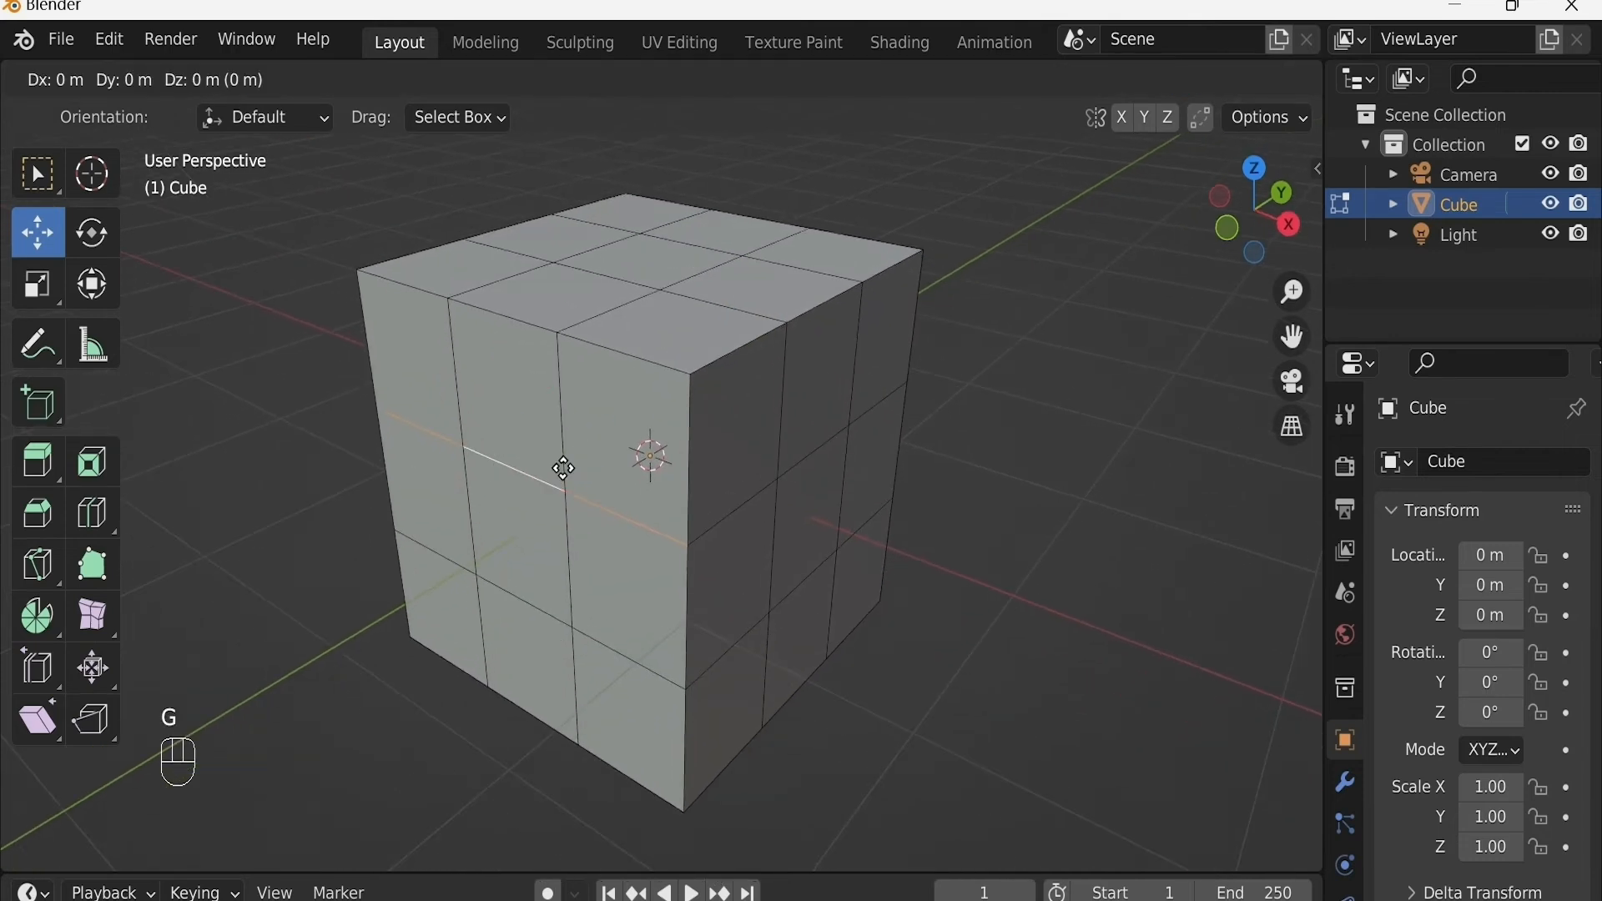
{"action": "key", "text": "g"}
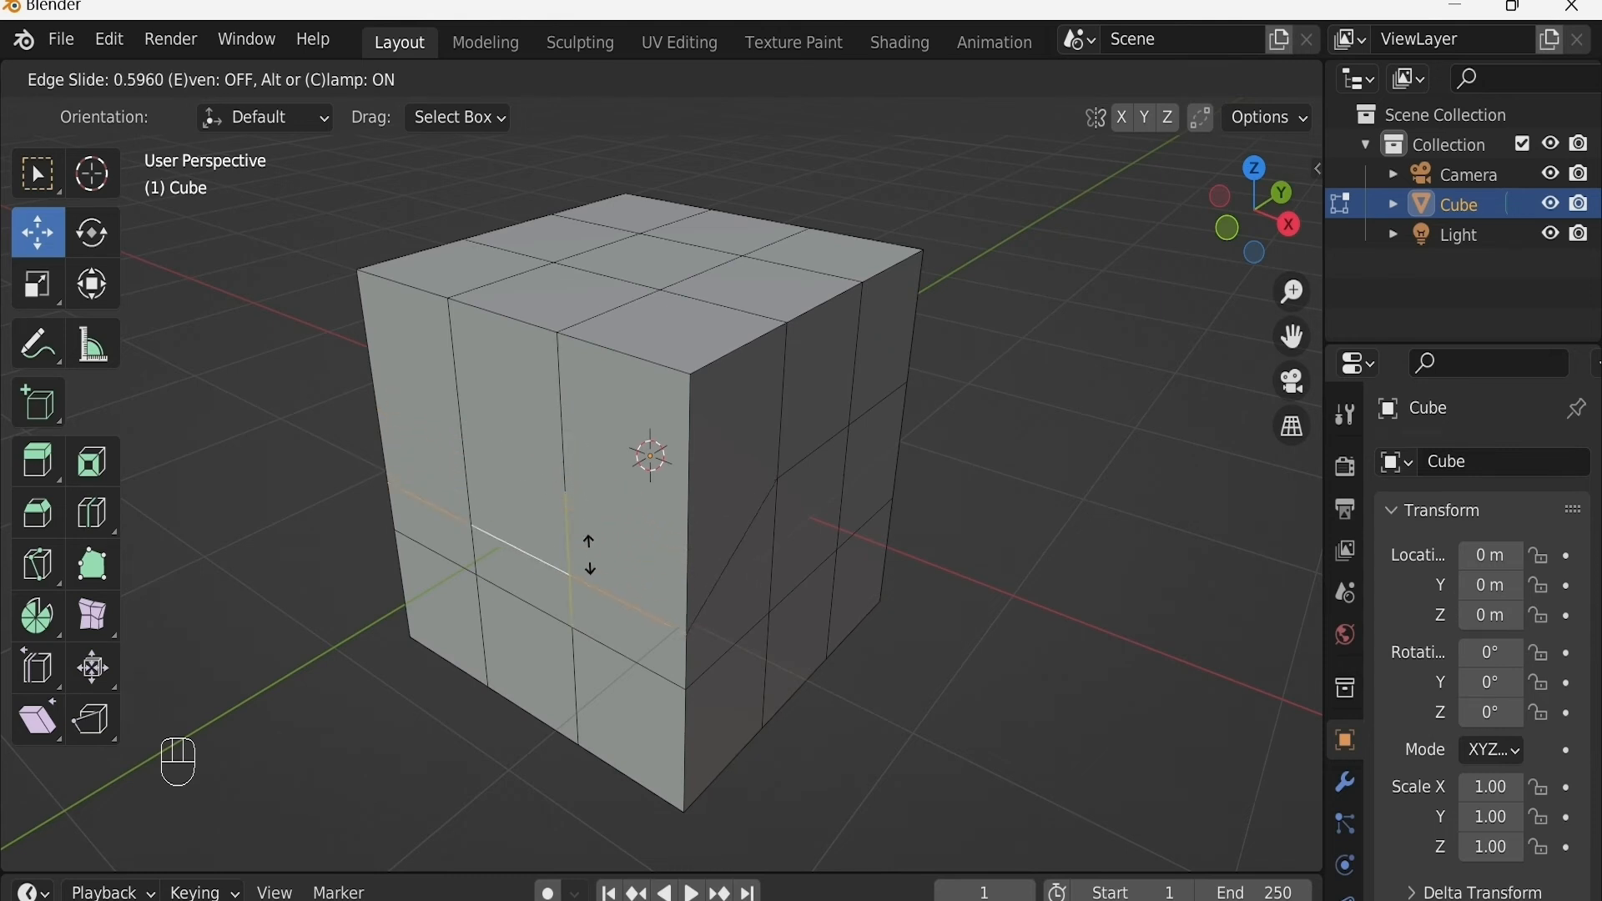
{"action": "left_click", "coordinate": [698, 465]}
Step: Undo the edge slide and the recent selection changes, back to the selection of two parallel edge loops
{"action": "middle_click_drag", "start_coordinate": [698, 465], "coordinate": [705, 498]}
{"action": "middle_click_drag", "start_coordinate": [726, 485], "coordinate": [620, 473], "text": "ctrl"}
{"action": "middle_click_drag", "start_coordinate": [753, 506], "coordinate": [793, 501], "text": "shift"}
{"action": "key", "text": "ctrl+z"}
{"action": "key", "text": "ctrl+z"}
{"action": "key", "text": "ctrl+z"}
{"action": "key", "text": "ctrl+z"}
{"action": "key", "text": "ctrl+z"}
{"action": "key", "text": "ctrl+z"}
{"action": "key", "text": "ctrl+z"}
{"action": "key", "text": "ctrl+z"}
{"action": "key", "text": "ctrl+z"}
{"action": "key", "text": "ctrl+z"}
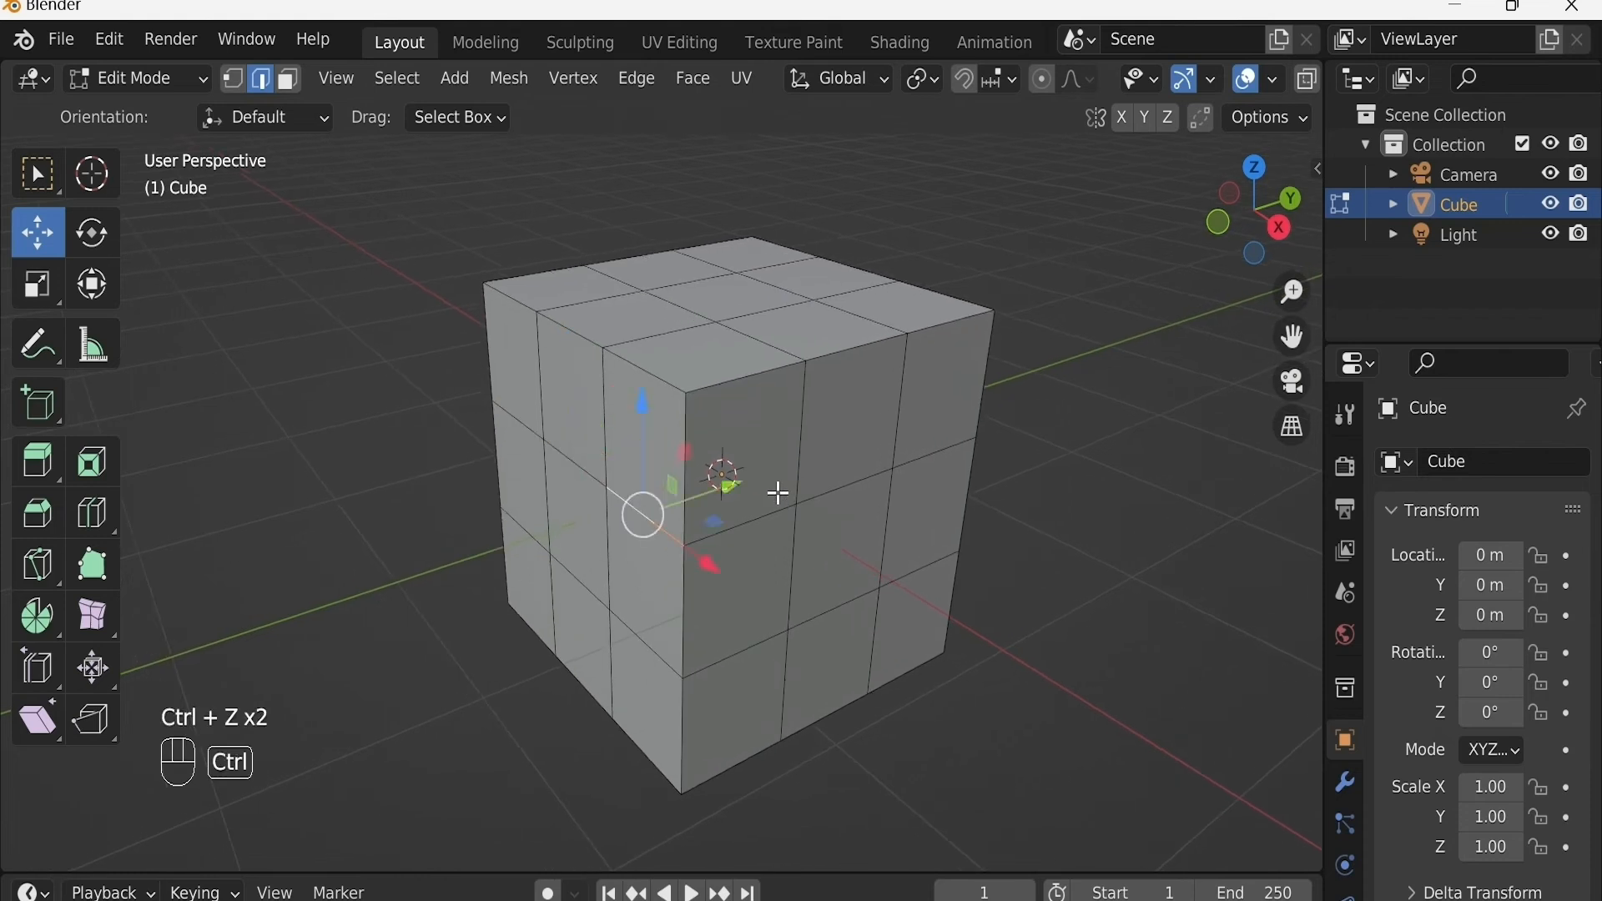
{"action": "key", "text": "ctrl+z"}
{"action": "key", "text": "ctrl+z"}
{"action": "key", "text": "ctrl+z"}
{"action": "key", "text": "ctrl+z"}
{"action": "key", "text": "ctrl+z"}
{"action": "key", "text": "ctrl+z"}
{"action": "key", "text": "ctrl+z"}
{"action": "key", "text": "ctrl+z"}
{"action": "key", "text": "ctrl+z"}
{"action": "key", "text": "ctrl+z"}
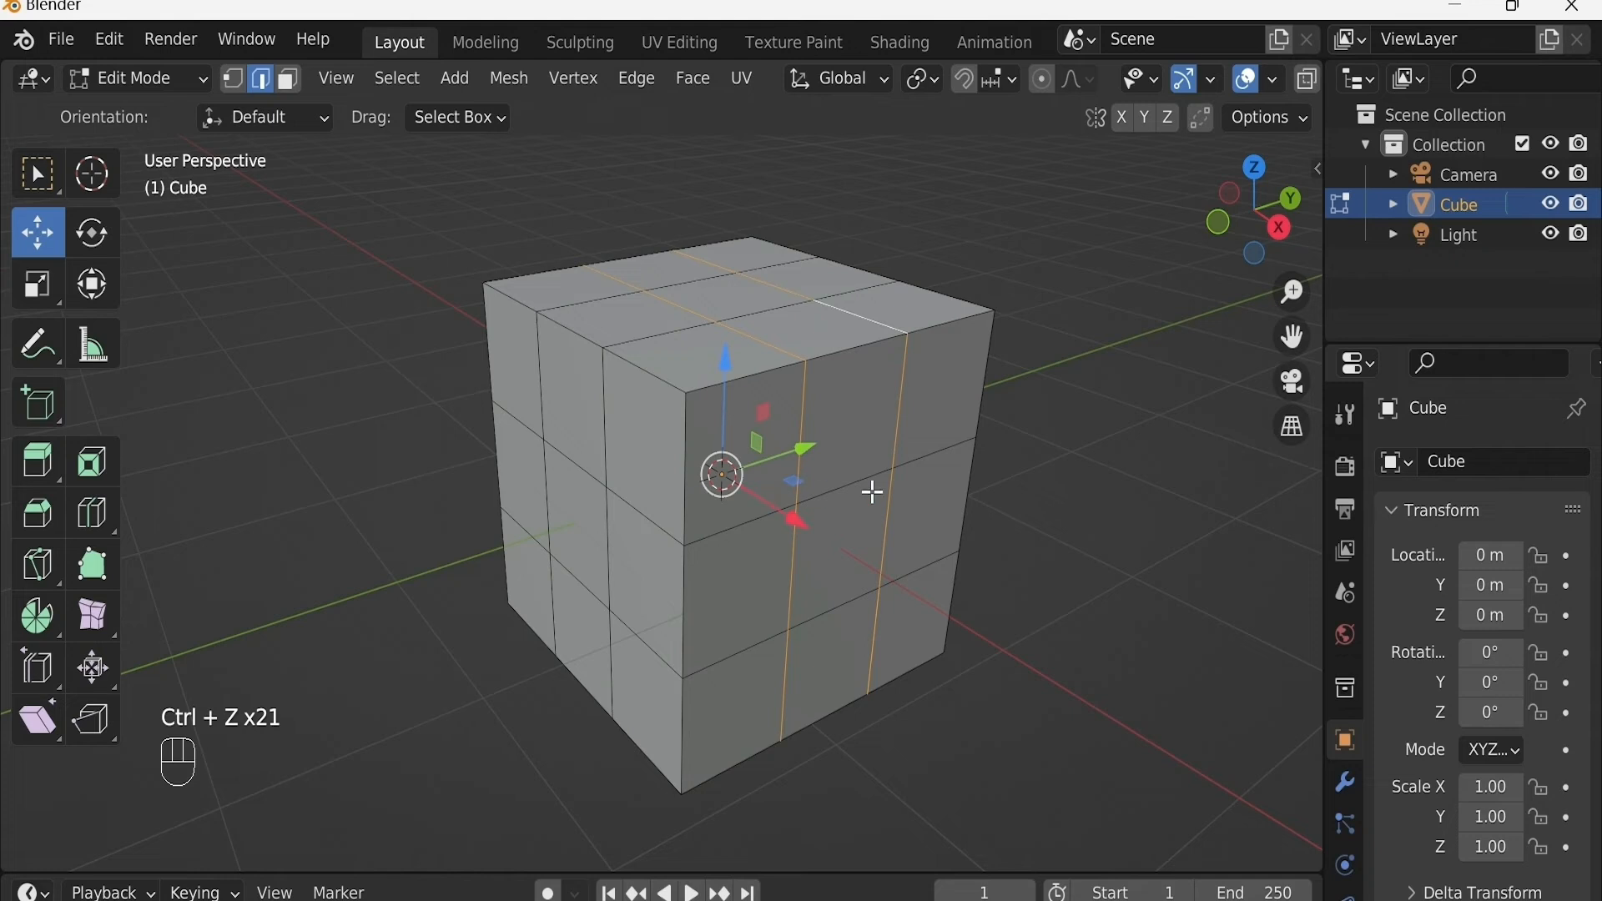
Step: Return to Object Mode and delete the subdivided cube
{"action": "key", "text": "Tab"}
{"action": "key", "text": "x"}
{"action": "left_click", "coordinate": [788, 468]}
Step: Add a new 2 m cube mesh at the world origin
{"action": "key", "text": "shift+a"}
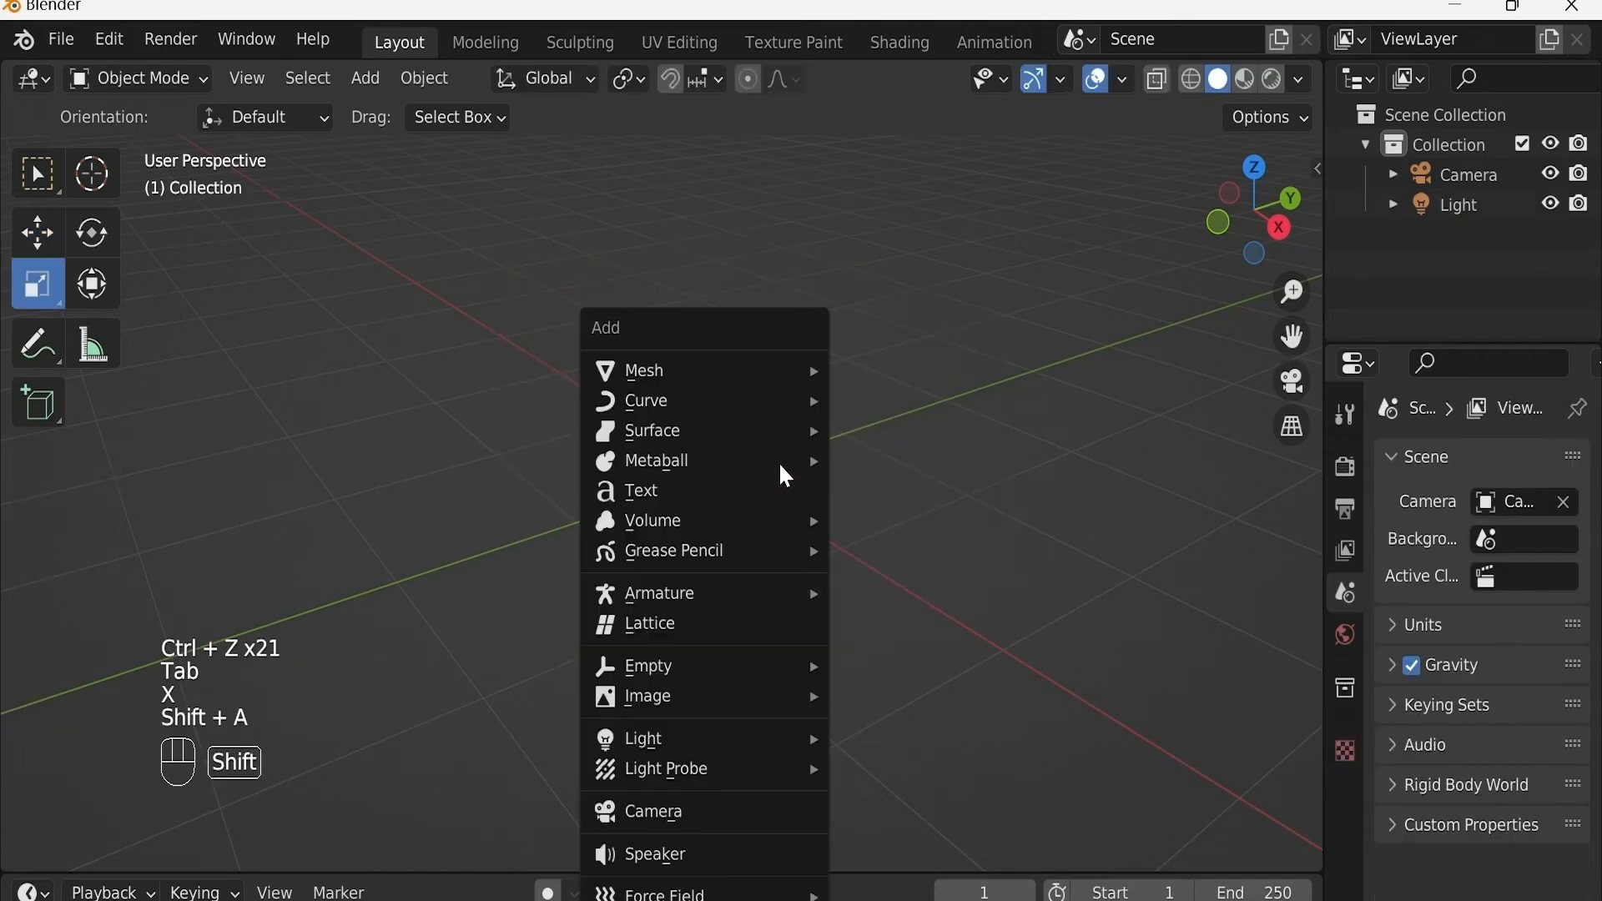
{"action": "mouse_move", "coordinate": [758, 371]}
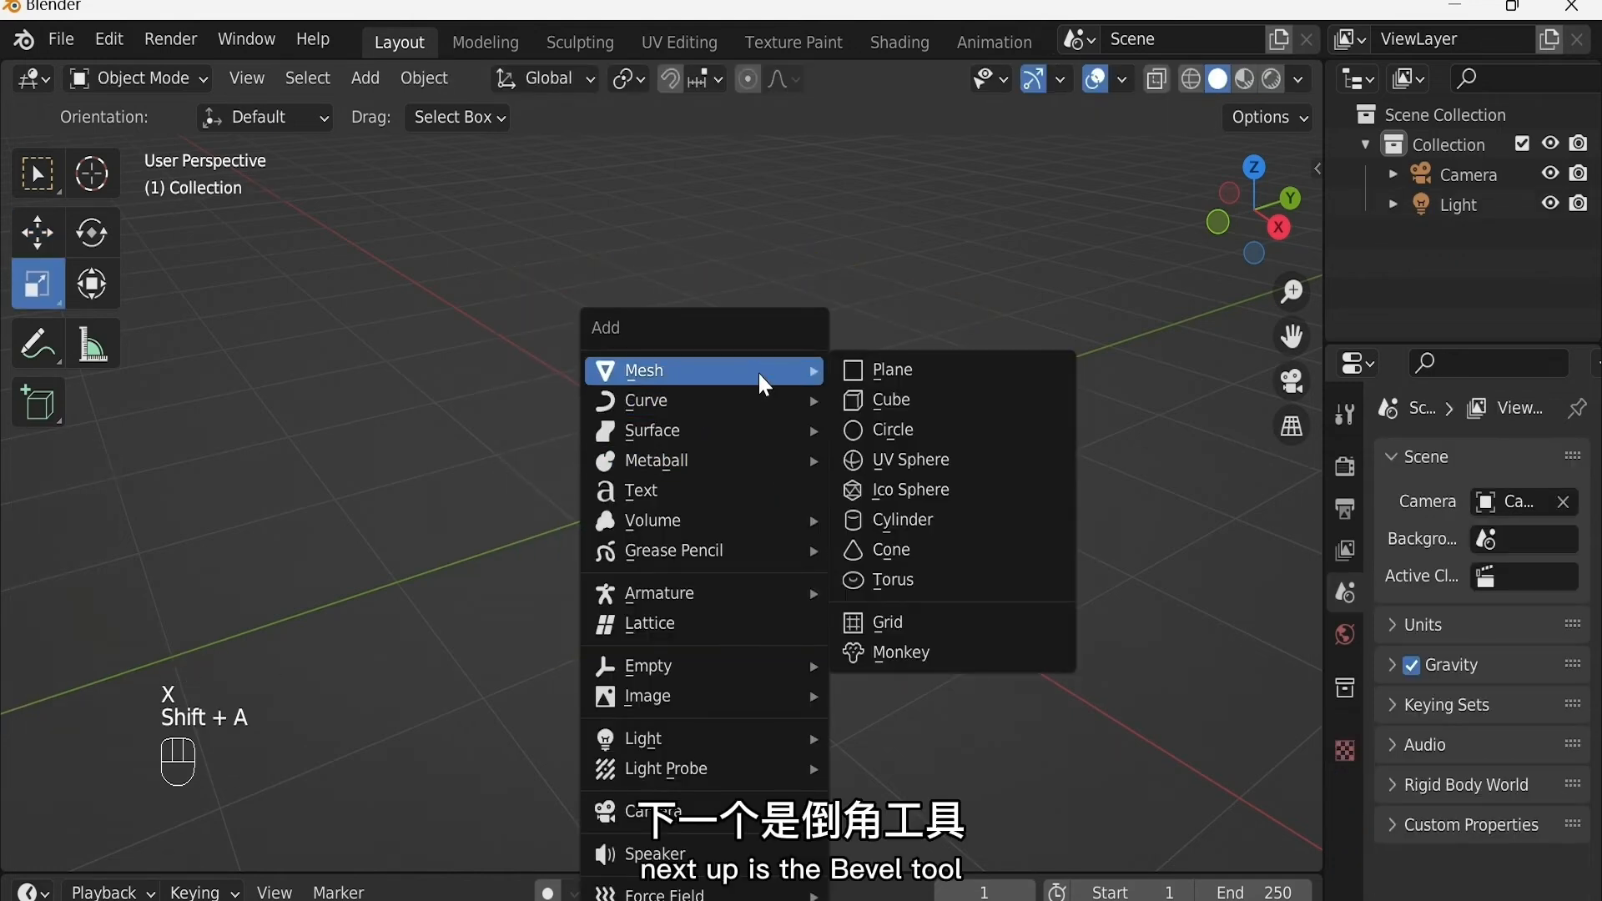
{"action": "left_click", "coordinate": [890, 410]}
{"action": "middle_click_drag", "start_coordinate": [721, 429], "coordinate": [761, 433], "text": "shift"}
{"action": "middle_click_drag", "start_coordinate": [731, 415], "coordinate": [730, 442], "text": "ctrl"}
{"action": "middle_click_drag", "start_coordinate": [727, 415], "coordinate": [732, 428], "text": "shift"}
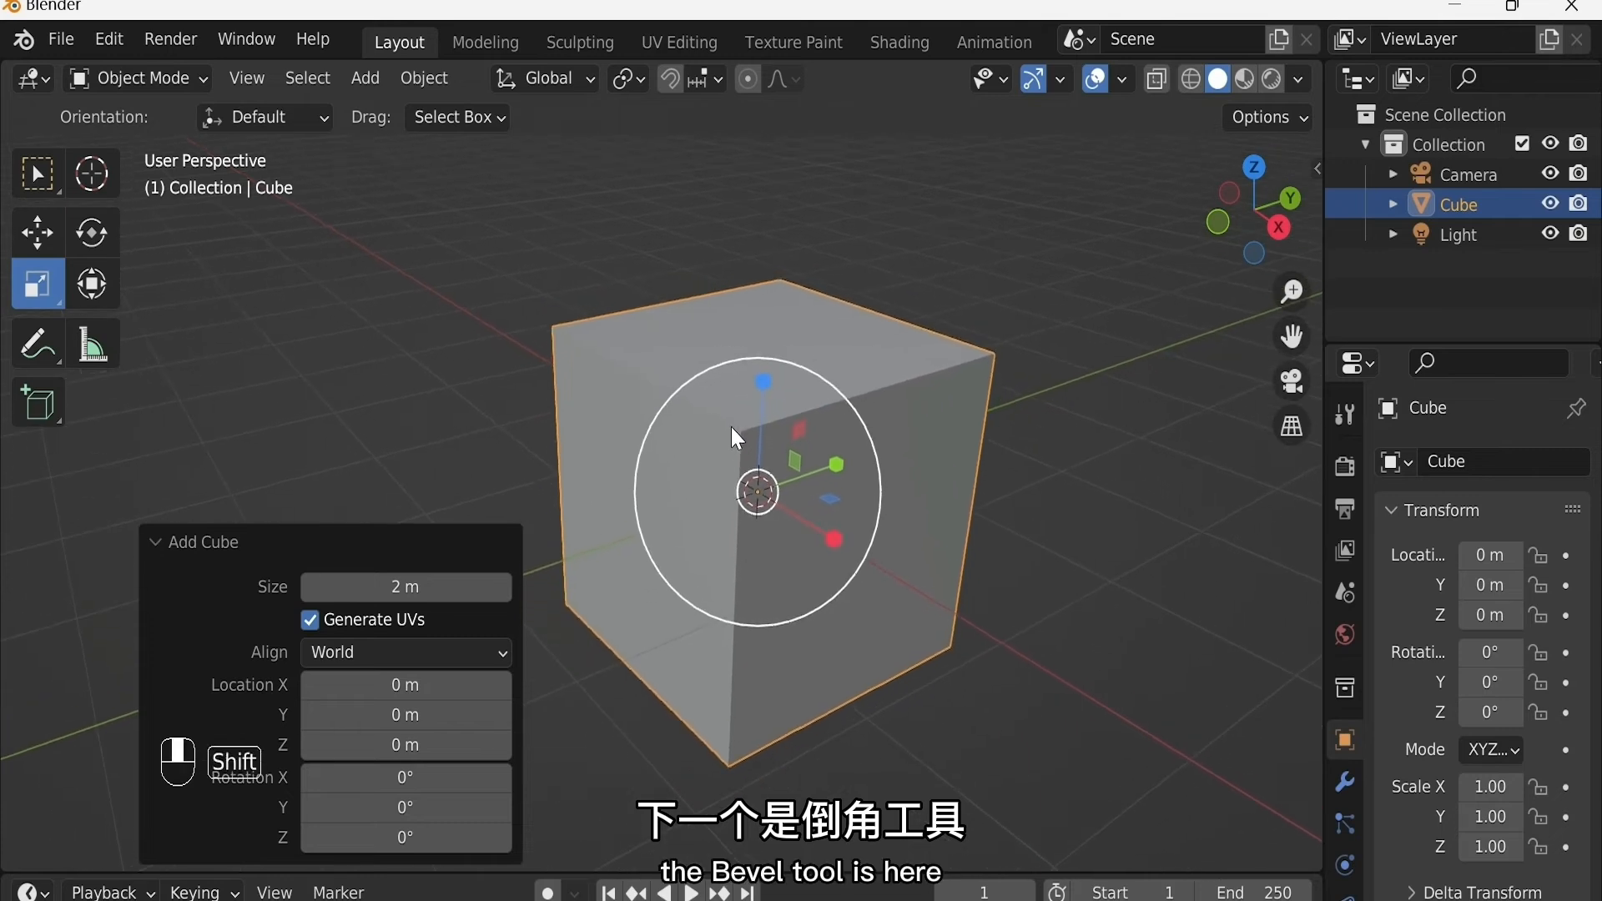
Step: In Edit Mode, bevel one top edge of the new cube with a width of about 0.809 m
{"action": "key", "text": "Tab"}
{"action": "left_click", "coordinate": [638, 363]}
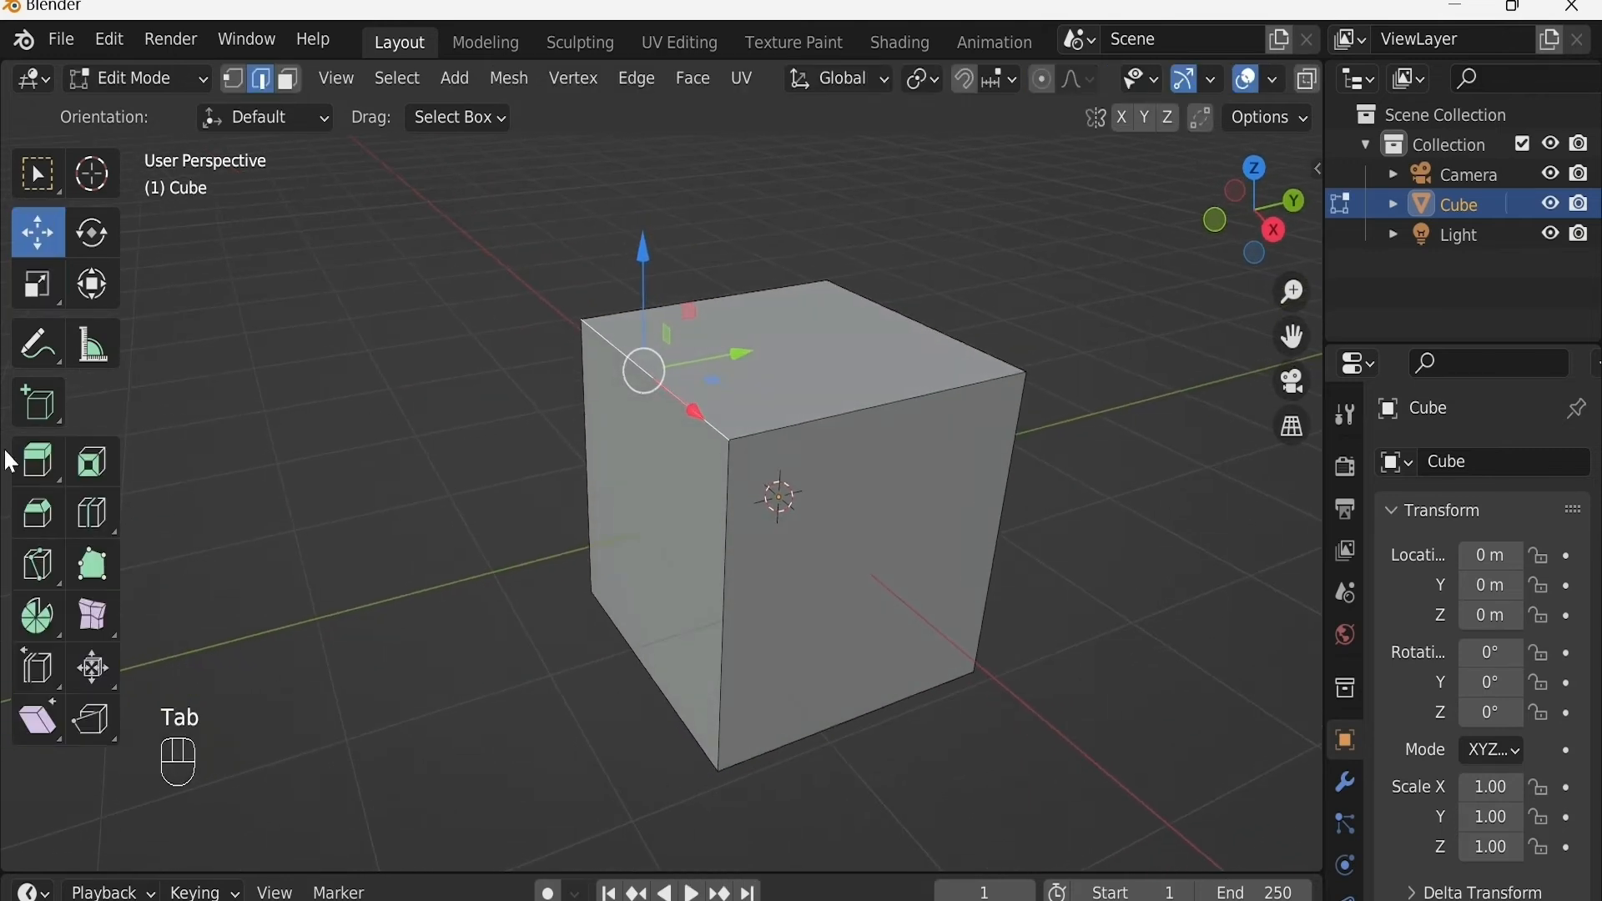
{"action": "left_click", "coordinate": [55, 504]}
{"action": "left_click_drag", "start_coordinate": [527, 267], "coordinate": [410, 233]}
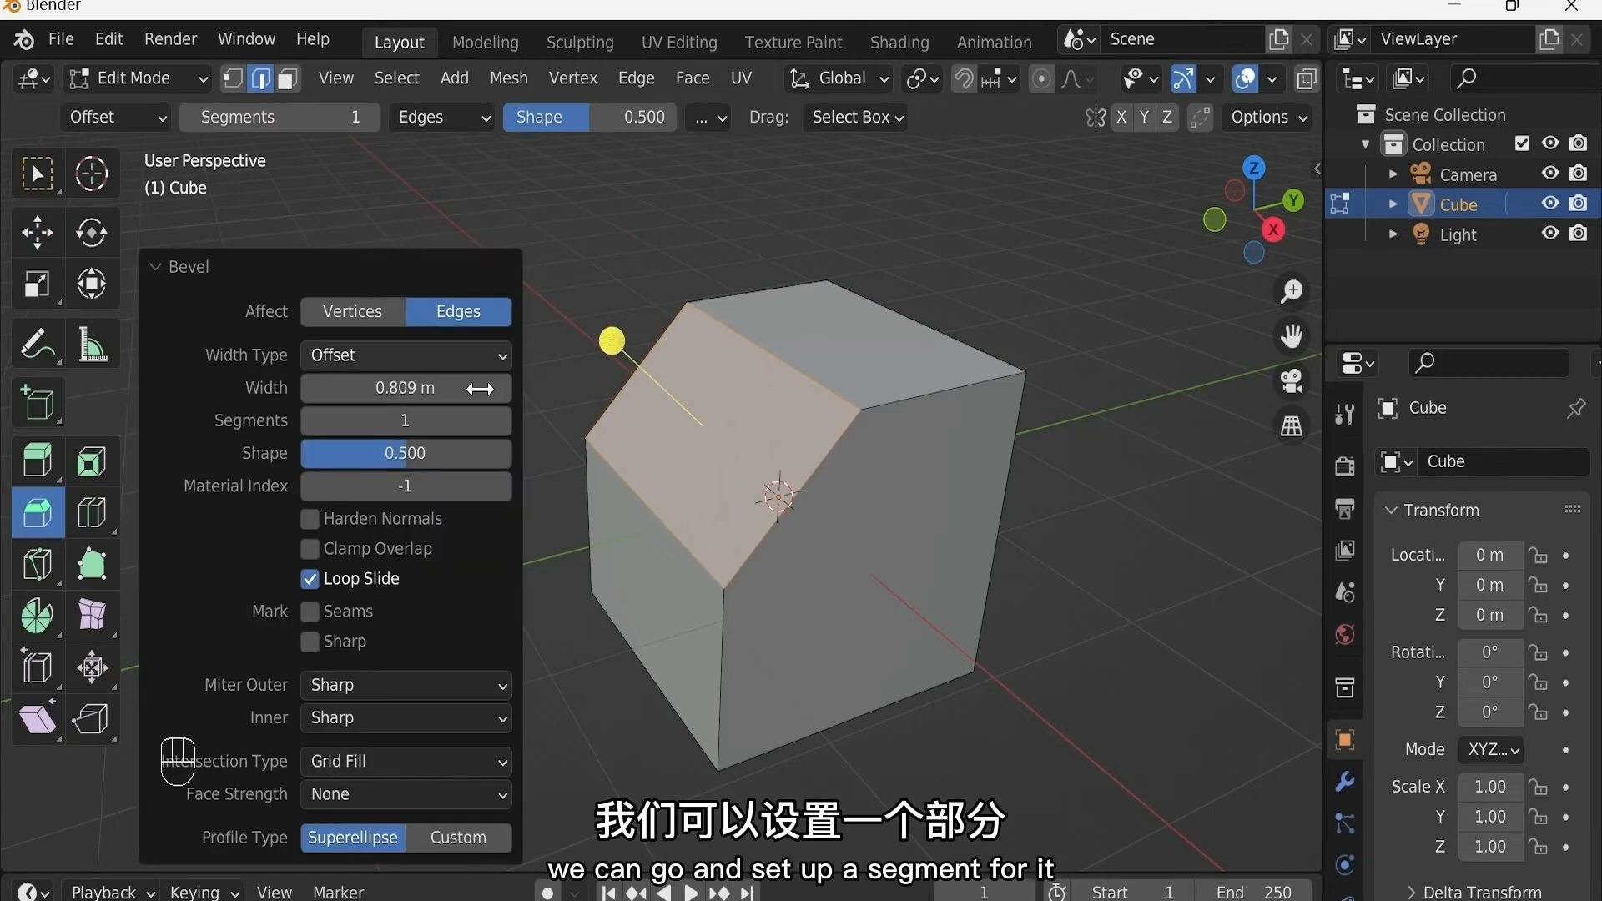
Step: Set the bevel's segments to 7 to round the edge
{"action": "left_click", "coordinate": [501, 422]}
{"action": "left_click", "coordinate": [501, 422]}
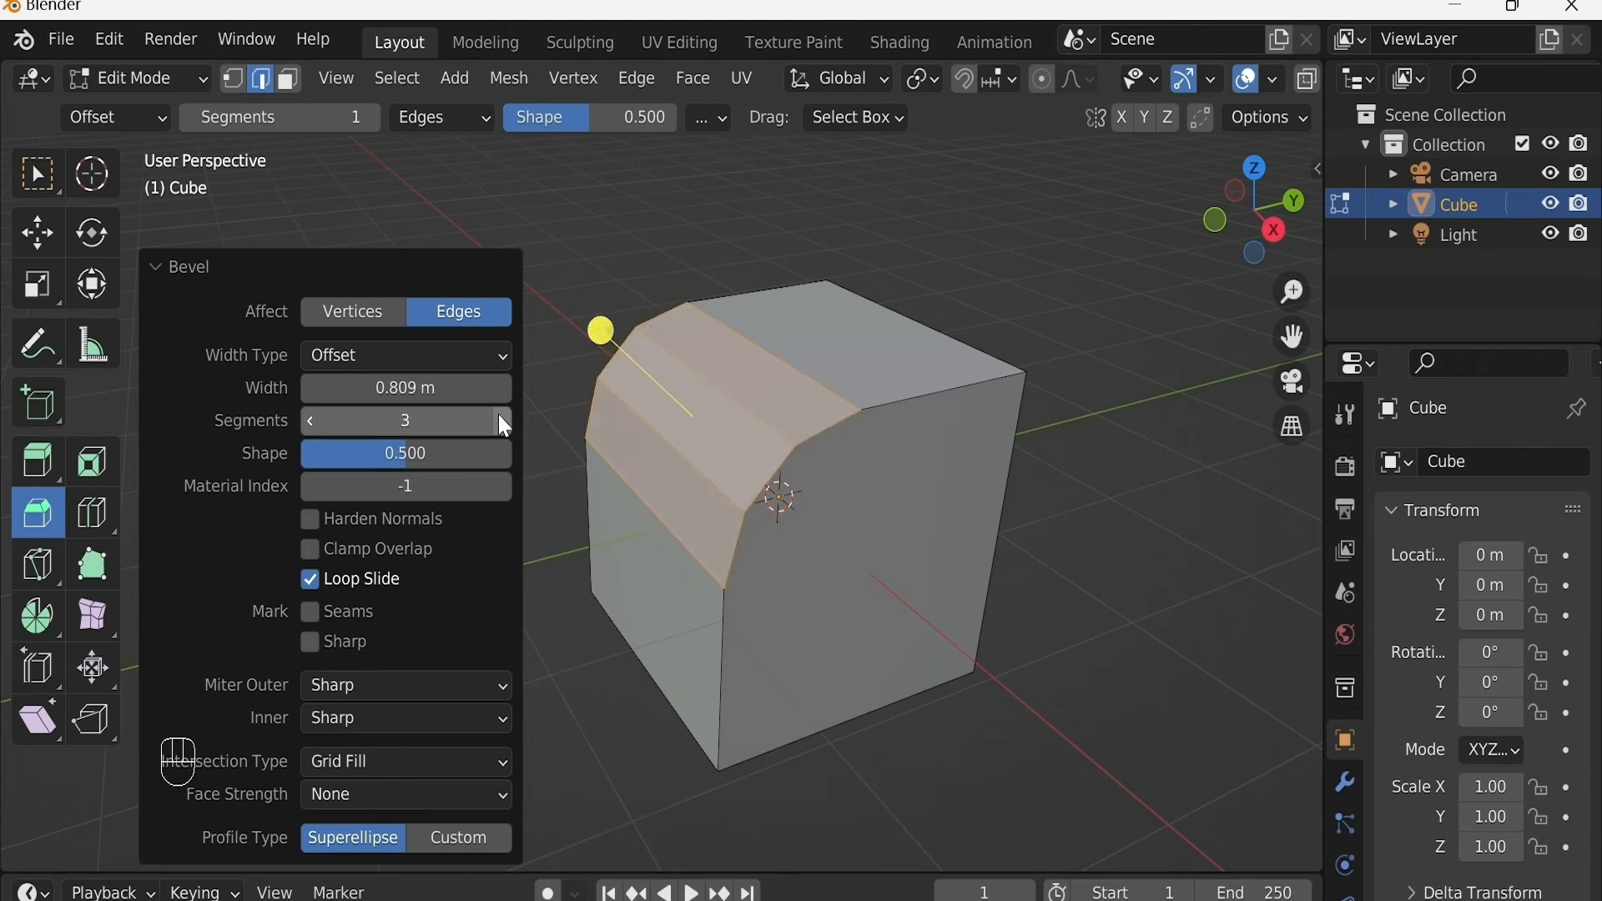
{"action": "left_click", "coordinate": [500, 421]}
{"action": "left_click", "coordinate": [501, 421]}
{"action": "left_click", "coordinate": [500, 421]}
{"action": "left_click", "coordinate": [500, 422]}
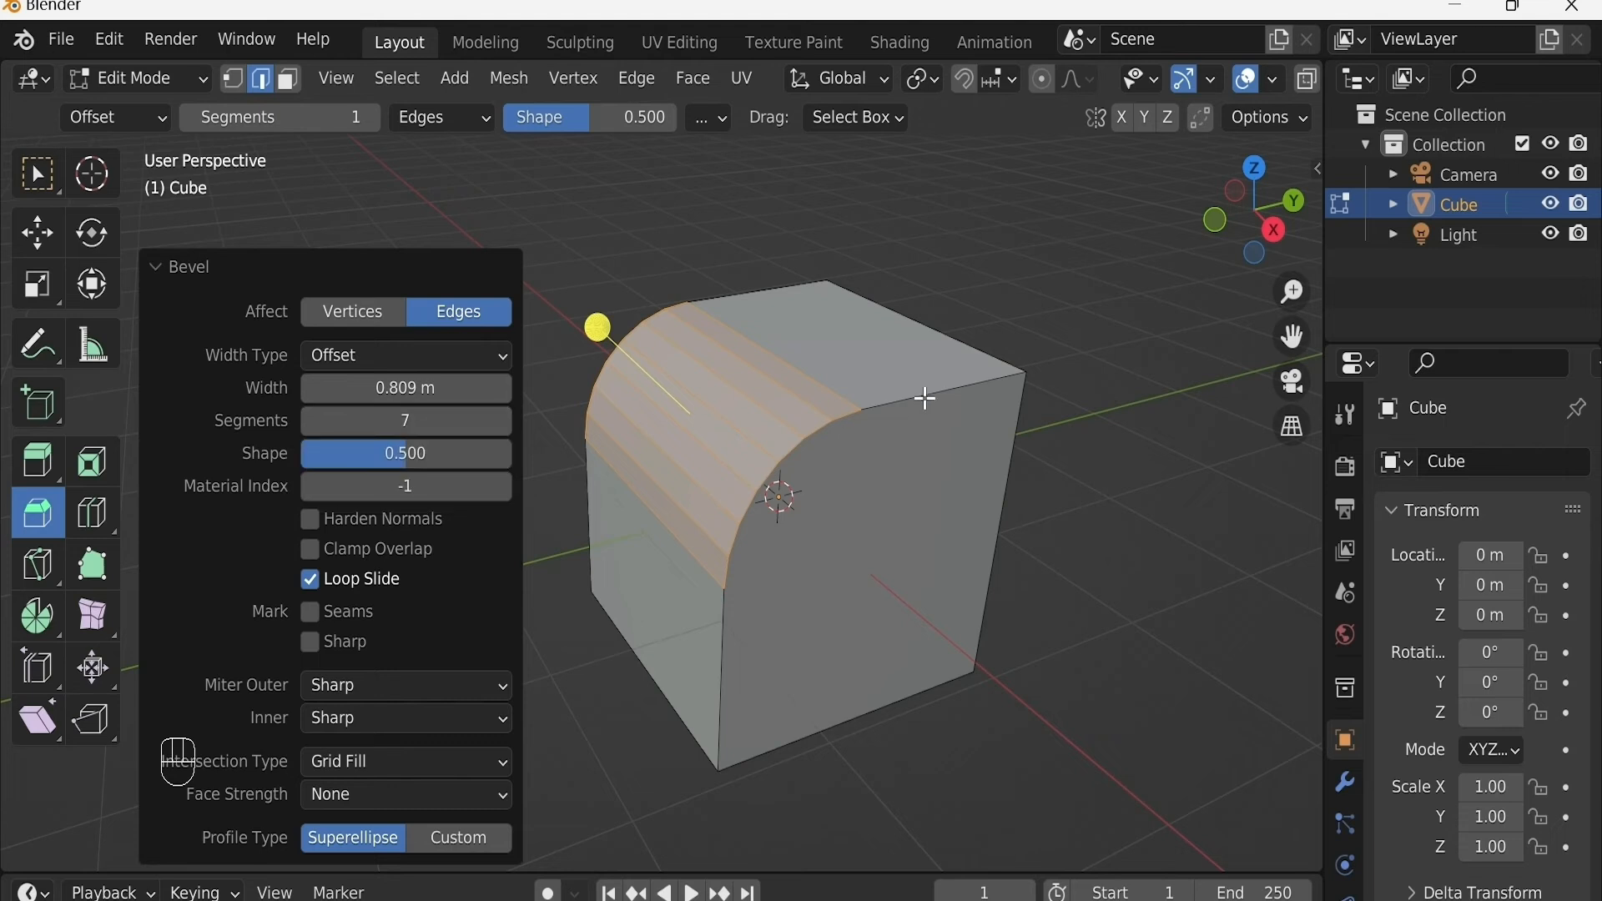
Step: Select the sharp top edge opposite the rounded one, try bevelling it, and undo that bevel
{"action": "right_click", "coordinate": [986, 349]}
{"action": "middle_click_drag", "start_coordinate": [985, 348], "coordinate": [772, 426]}
{"action": "left_click_drag", "start_coordinate": [1206, 347], "coordinate": [1267, 311]}
{"action": "key", "text": "ctrl+z"}
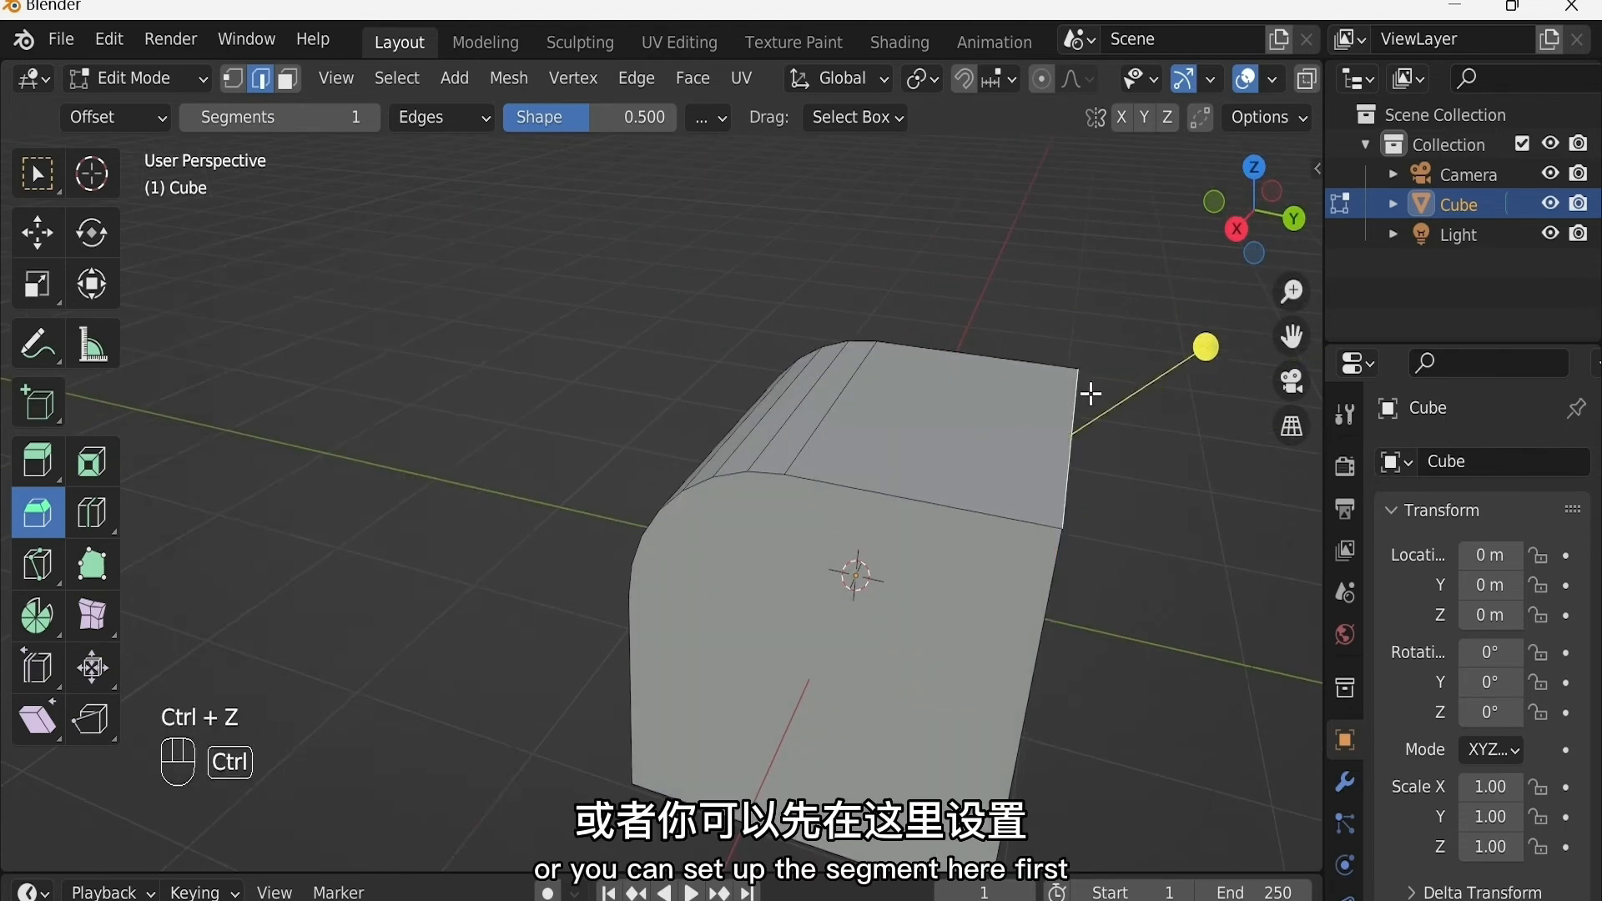
Step: Set the Bevel tool to 5 segments and bevel the remaining sharp top edge with a width of about 0.833 m
{"action": "middle_click_drag", "start_coordinate": [1091, 393], "coordinate": [866, 347], "text": "shift"}
{"action": "left_click_drag", "start_coordinate": [381, 127], "coordinate": [389, 127]}
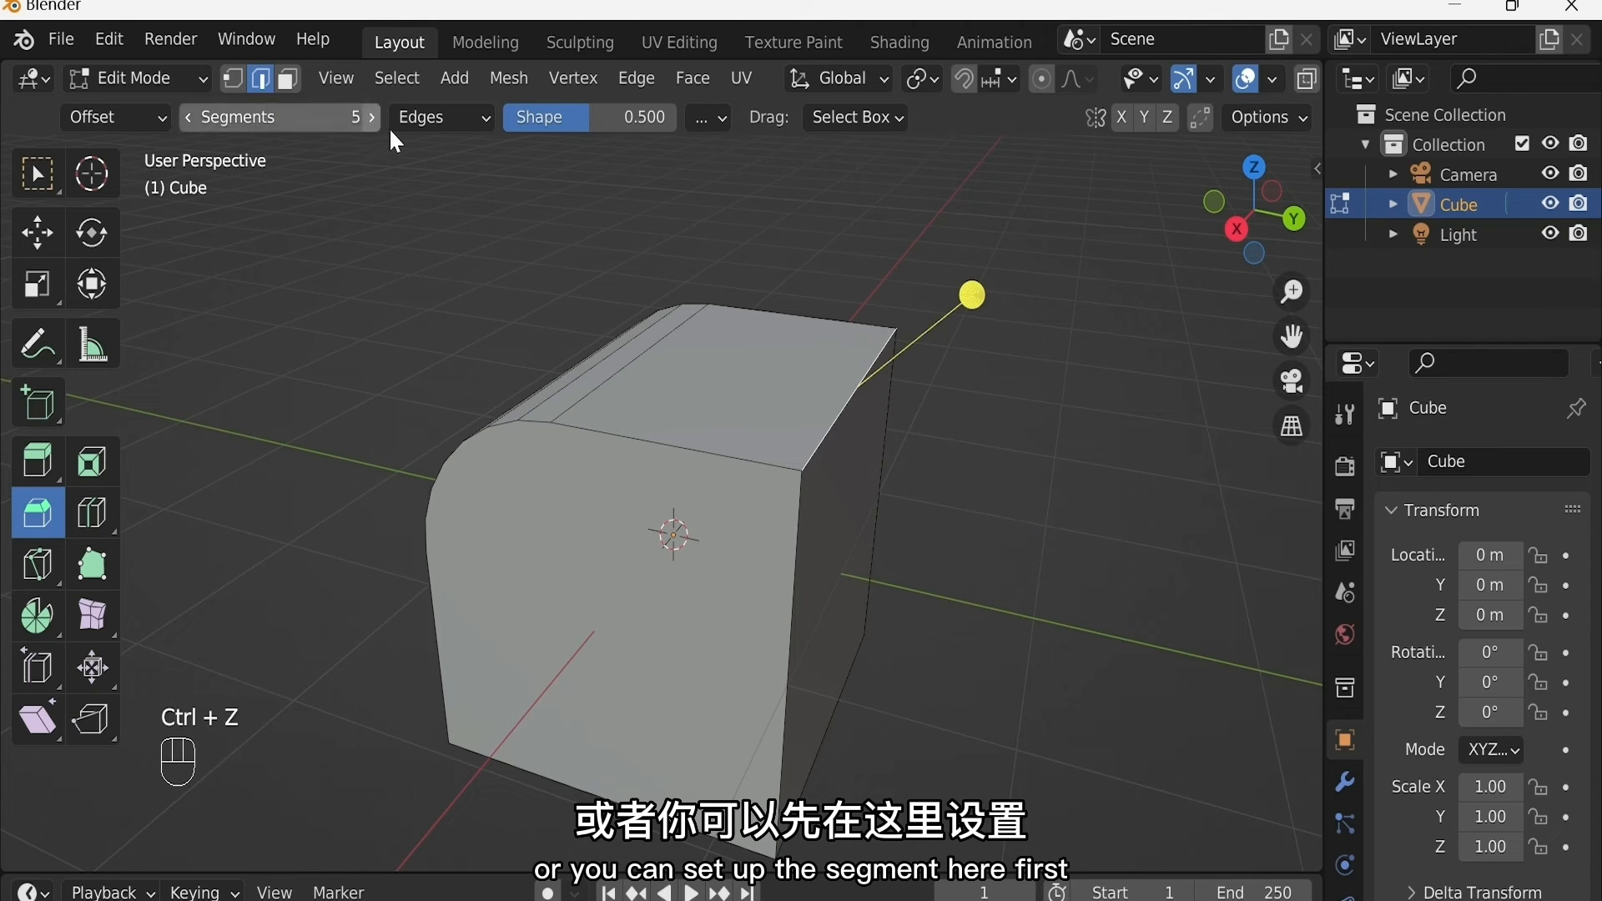
{"action": "left_click_drag", "start_coordinate": [973, 295], "coordinate": [1145, 243]}
{"action": "middle_click_drag", "start_coordinate": [966, 422], "coordinate": [969, 465], "text": "shift"}
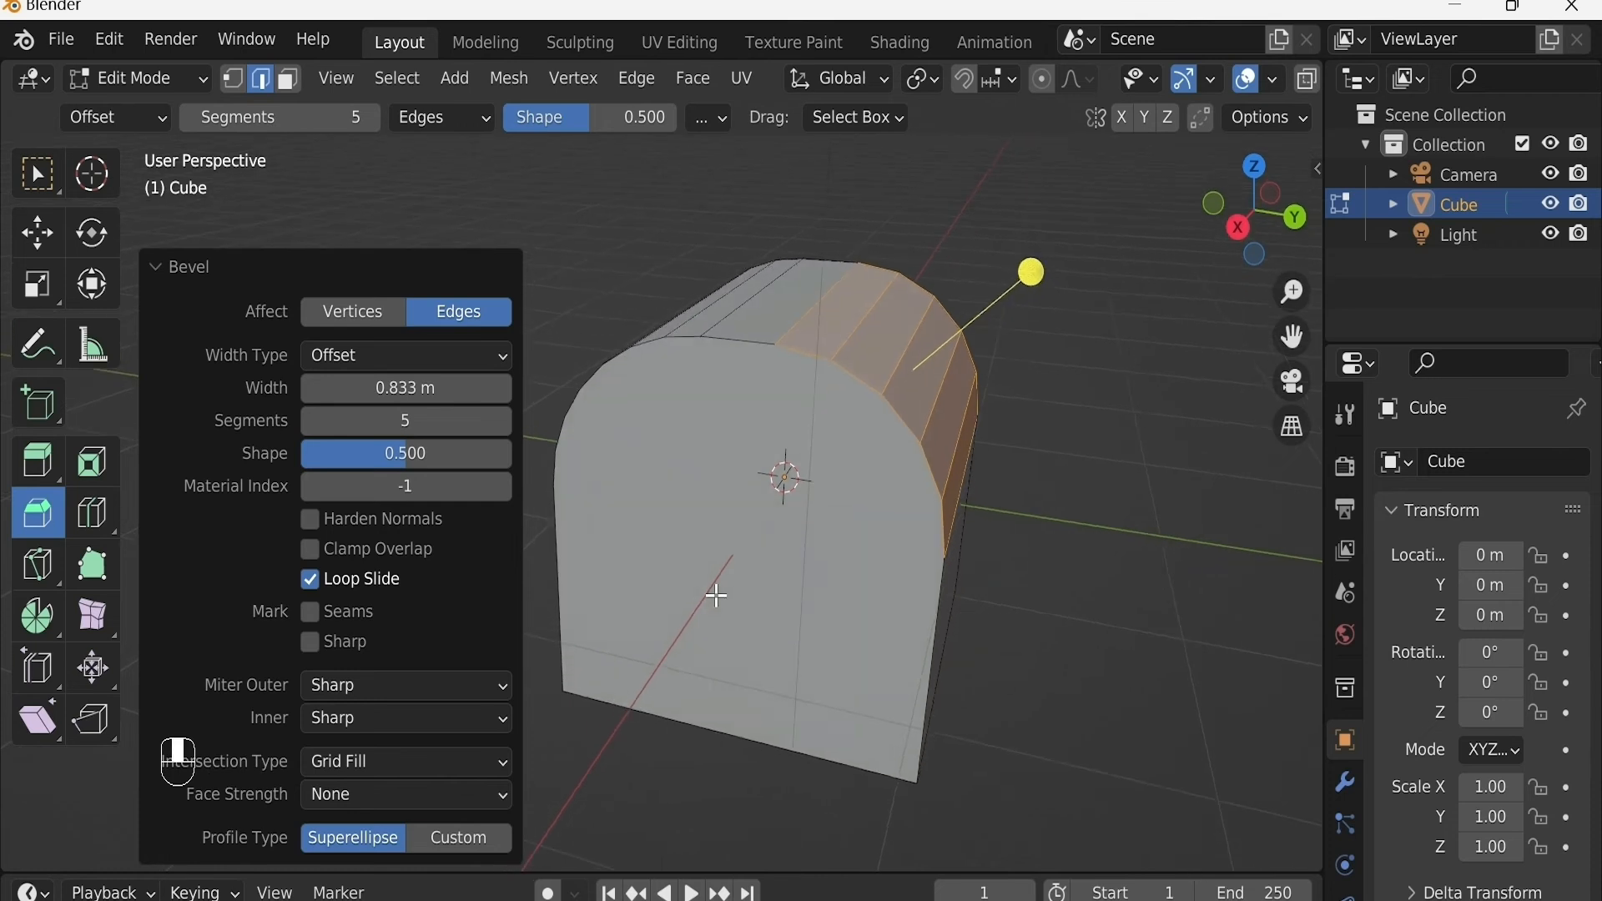
Step: Select the arched front face and bevel its outline to round off the front rim
{"action": "key", "text": "3"}
{"action": "left_click", "coordinate": [779, 530]}
{"action": "middle_click_drag", "start_coordinate": [779, 530], "coordinate": [778, 538]}
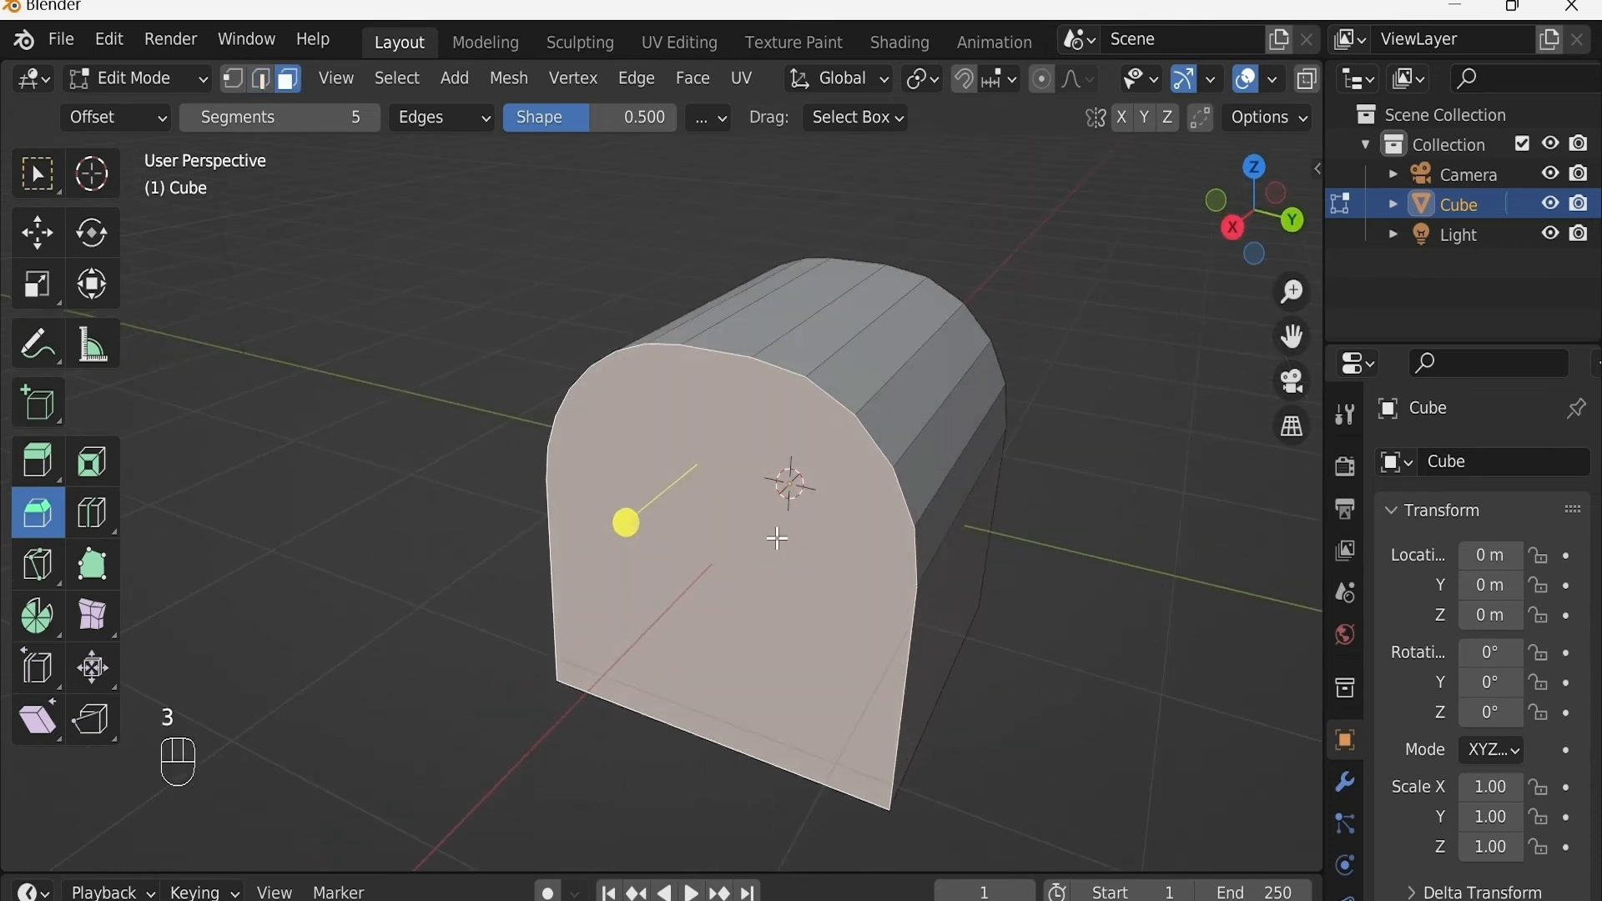
{"action": "middle_click_drag", "start_coordinate": [608, 490], "coordinate": [731, 411]}
{"action": "left_click_drag", "start_coordinate": [608, 571], "coordinate": [590, 572]}
{"action": "middle_click_drag", "start_coordinate": [590, 573], "coordinate": [1035, 482]}
Step: Switch to Object Mode and select the bevelled cube to view its rounded shape
{"action": "key", "text": "ctrl+Tab"}
{"action": "left_click", "coordinate": [901, 474]}
{"action": "middle_click_drag", "start_coordinate": [900, 472], "coordinate": [859, 452]}
{"action": "left_click", "coordinate": [1000, 388]}
{"action": "left_click", "coordinate": [751, 442]}
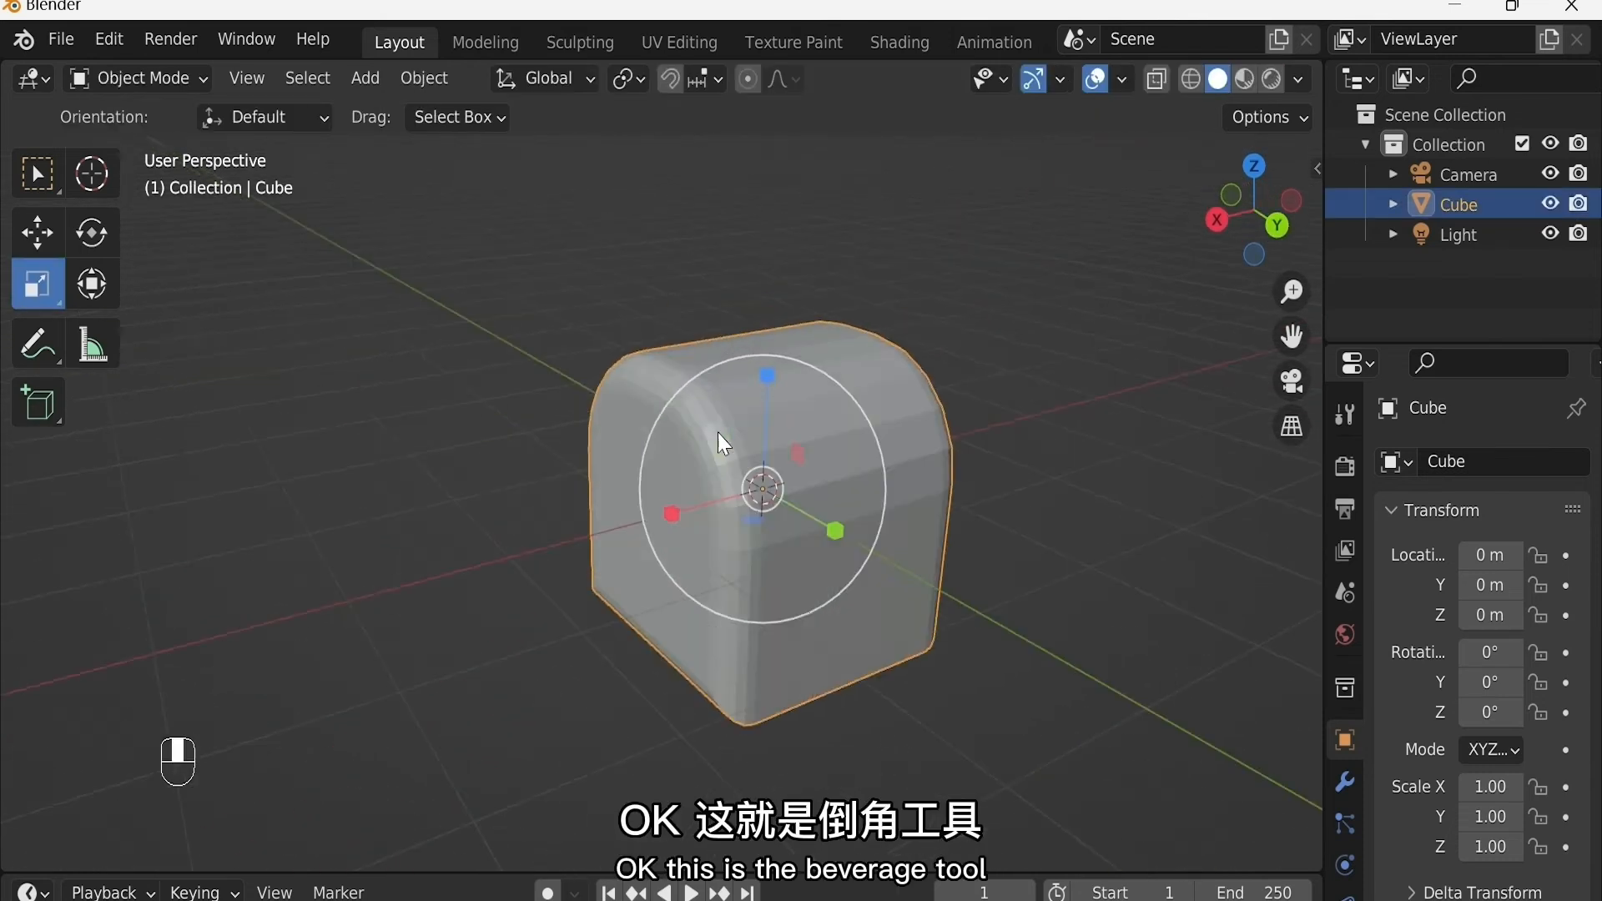
Step: Delete the bevelled cube and add a new cube mesh at the world origin
{"action": "key", "text": "x"}
{"action": "left_click", "coordinate": [748, 424]}
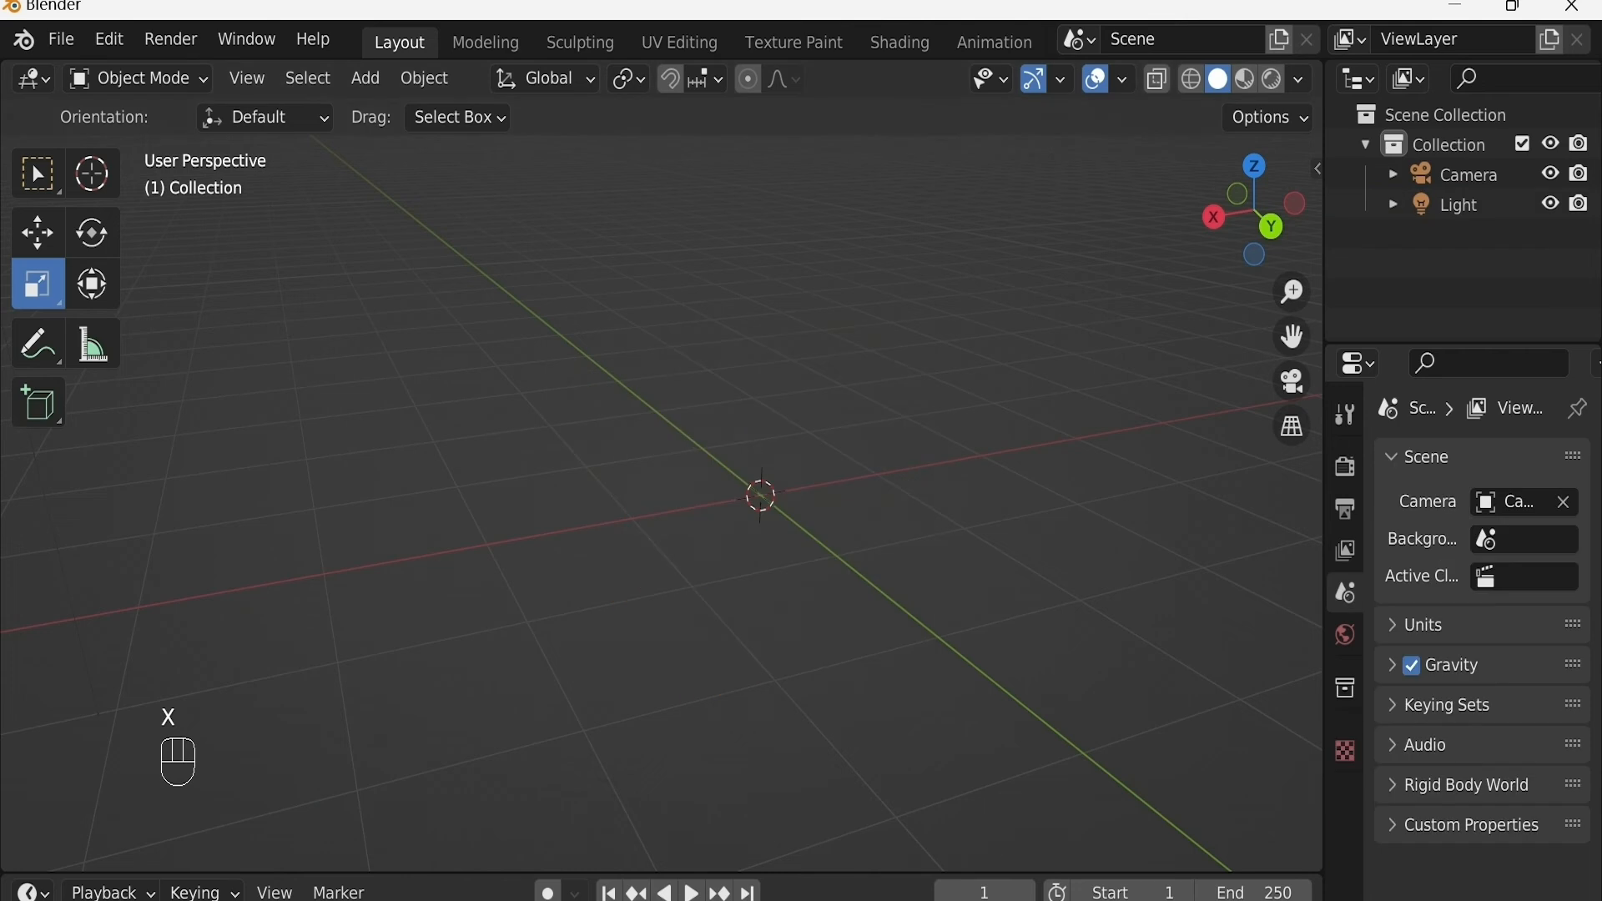
{"action": "key", "text": "shift+a"}
{"action": "mouse_move", "coordinate": [721, 377]}
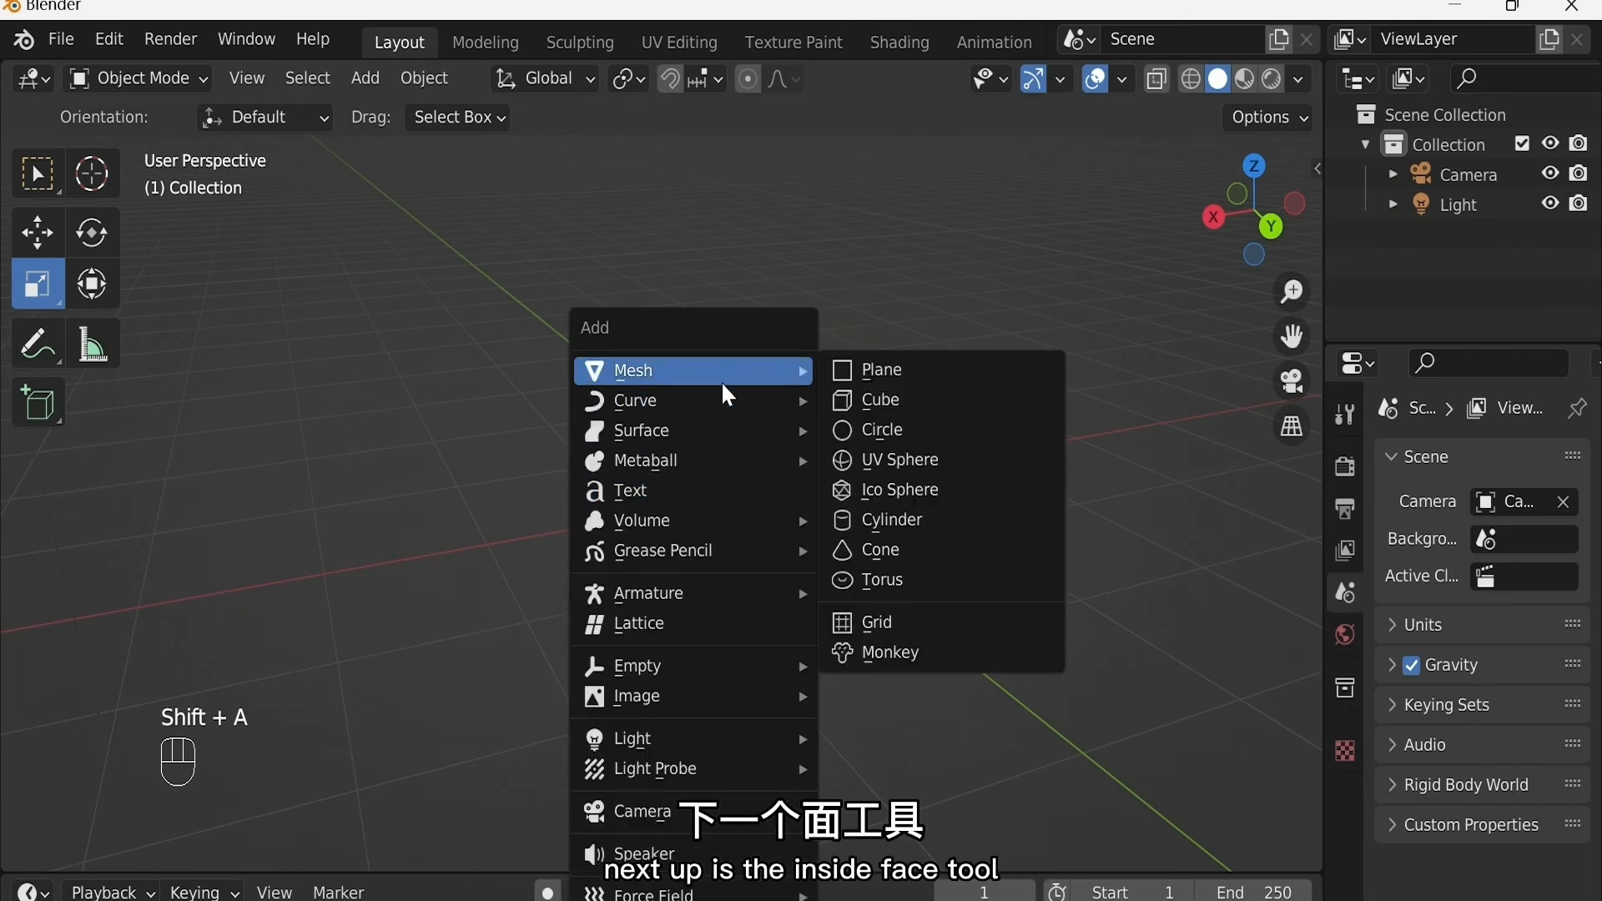
{"action": "left_click", "coordinate": [892, 407]}
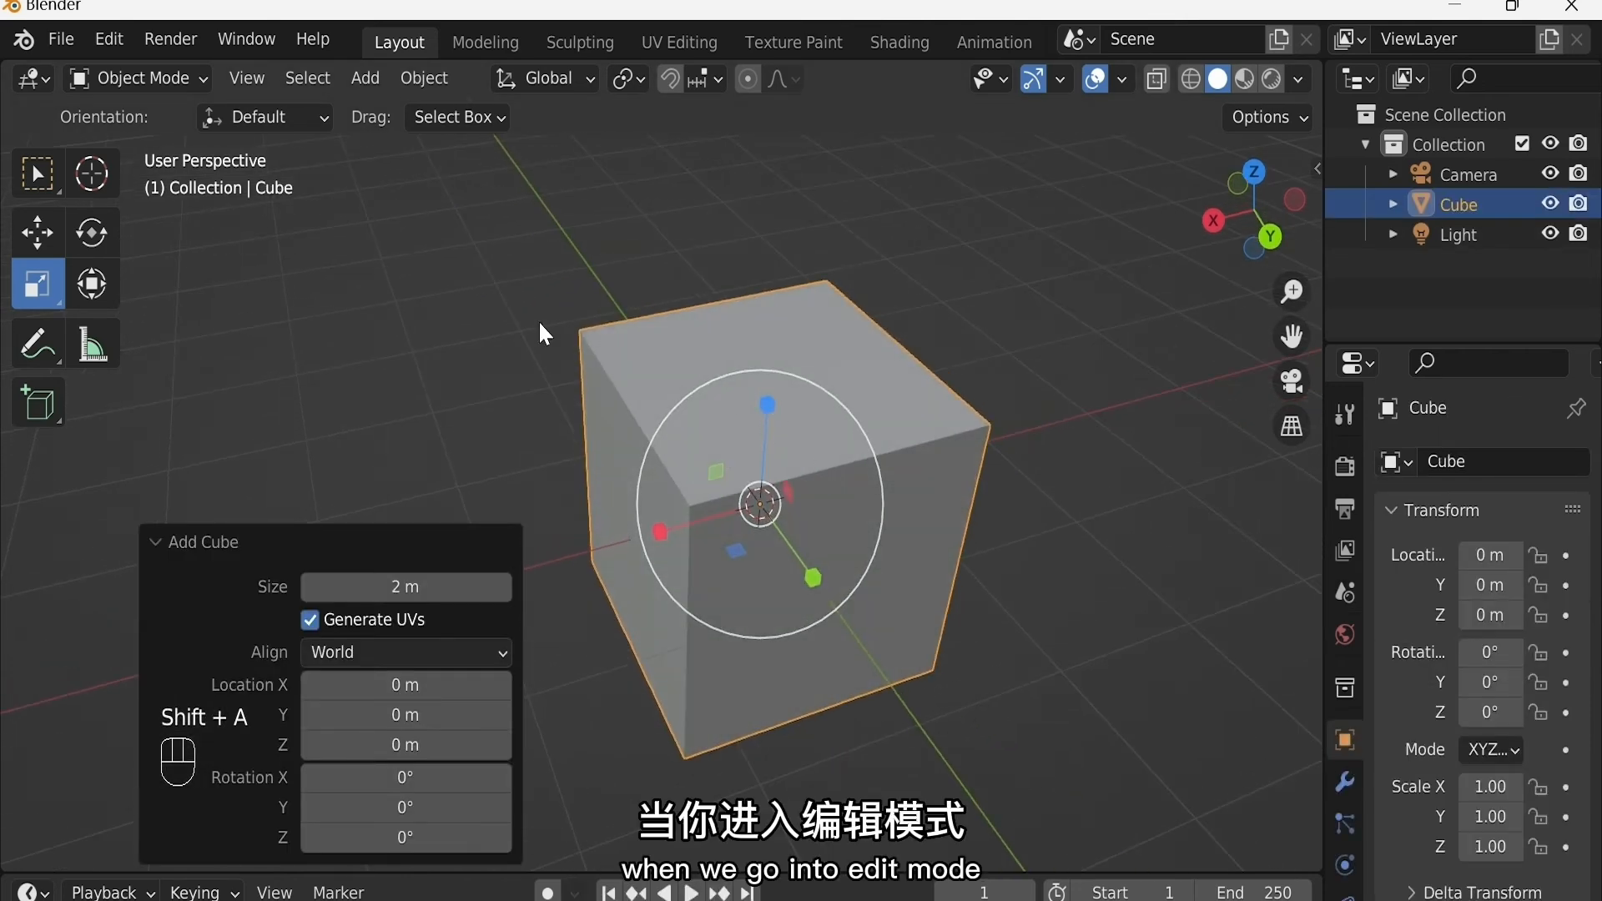
Step: Enter Edit Mode on the new cube, select its top face and activate the Inset Faces tool
{"action": "left_click", "coordinate": [138, 78]}
{"action": "left_click", "coordinate": [154, 142]}
{"action": "middle_click_drag", "start_coordinate": [724, 343], "coordinate": [719, 422], "text": "shift"}
{"action": "right_click", "coordinate": [698, 412]}
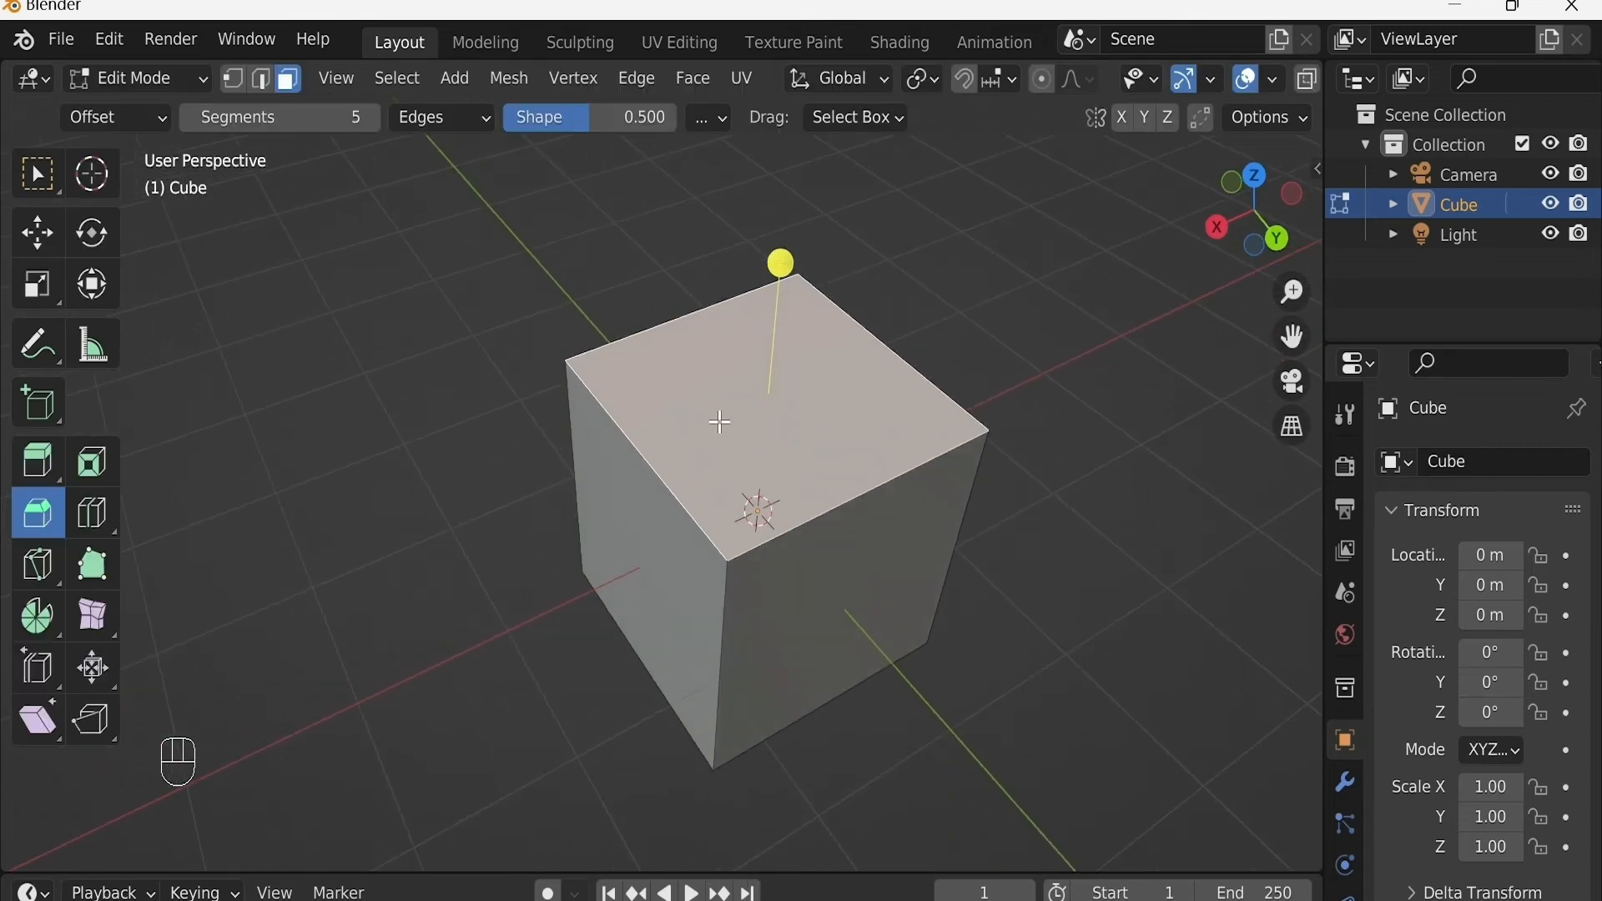
{"action": "left_click", "coordinate": [109, 464]}
Step: Try to inset the top face with the Inset Faces tool and turn off its Interpolate option
{"action": "mouse_move", "coordinate": [769, 343]}
{"action": "middle_mouse_down"}
{"action": "mouse_move", "coordinate": [774, 317]}
{"action": "mouse_move", "coordinate": [757, 313]}
{"action": "middle_mouse_up"}
{"action": "left_click_drag", "start_coordinate": [747, 348], "coordinate": [754, 291]}
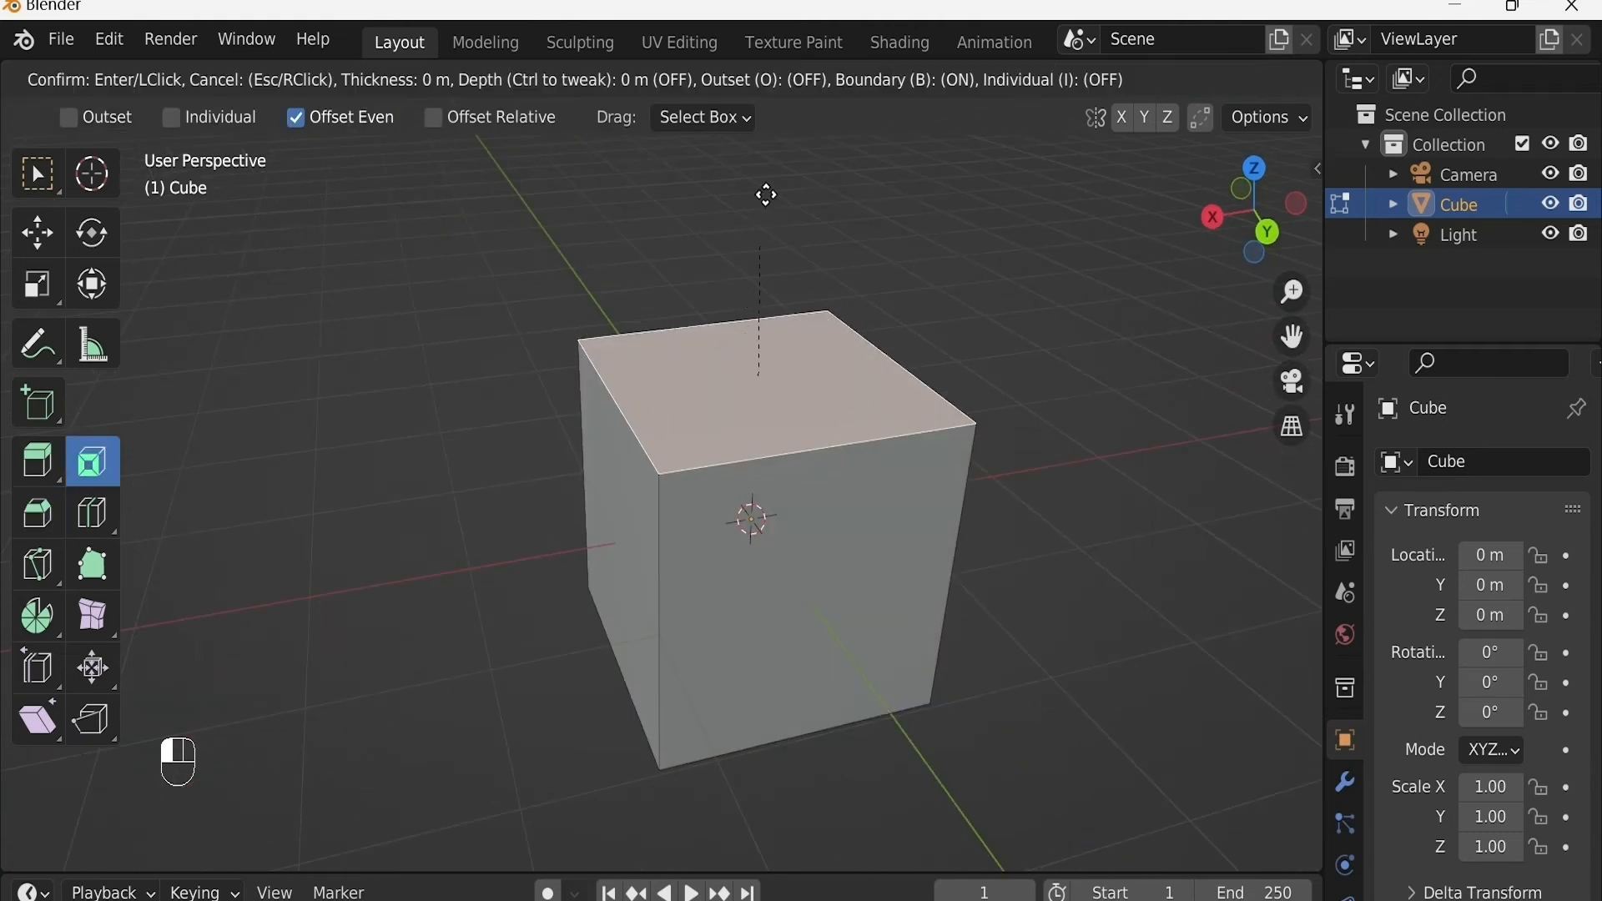
{"action": "left_click_drag", "start_coordinate": [586, 230], "coordinate": [630, 375]}
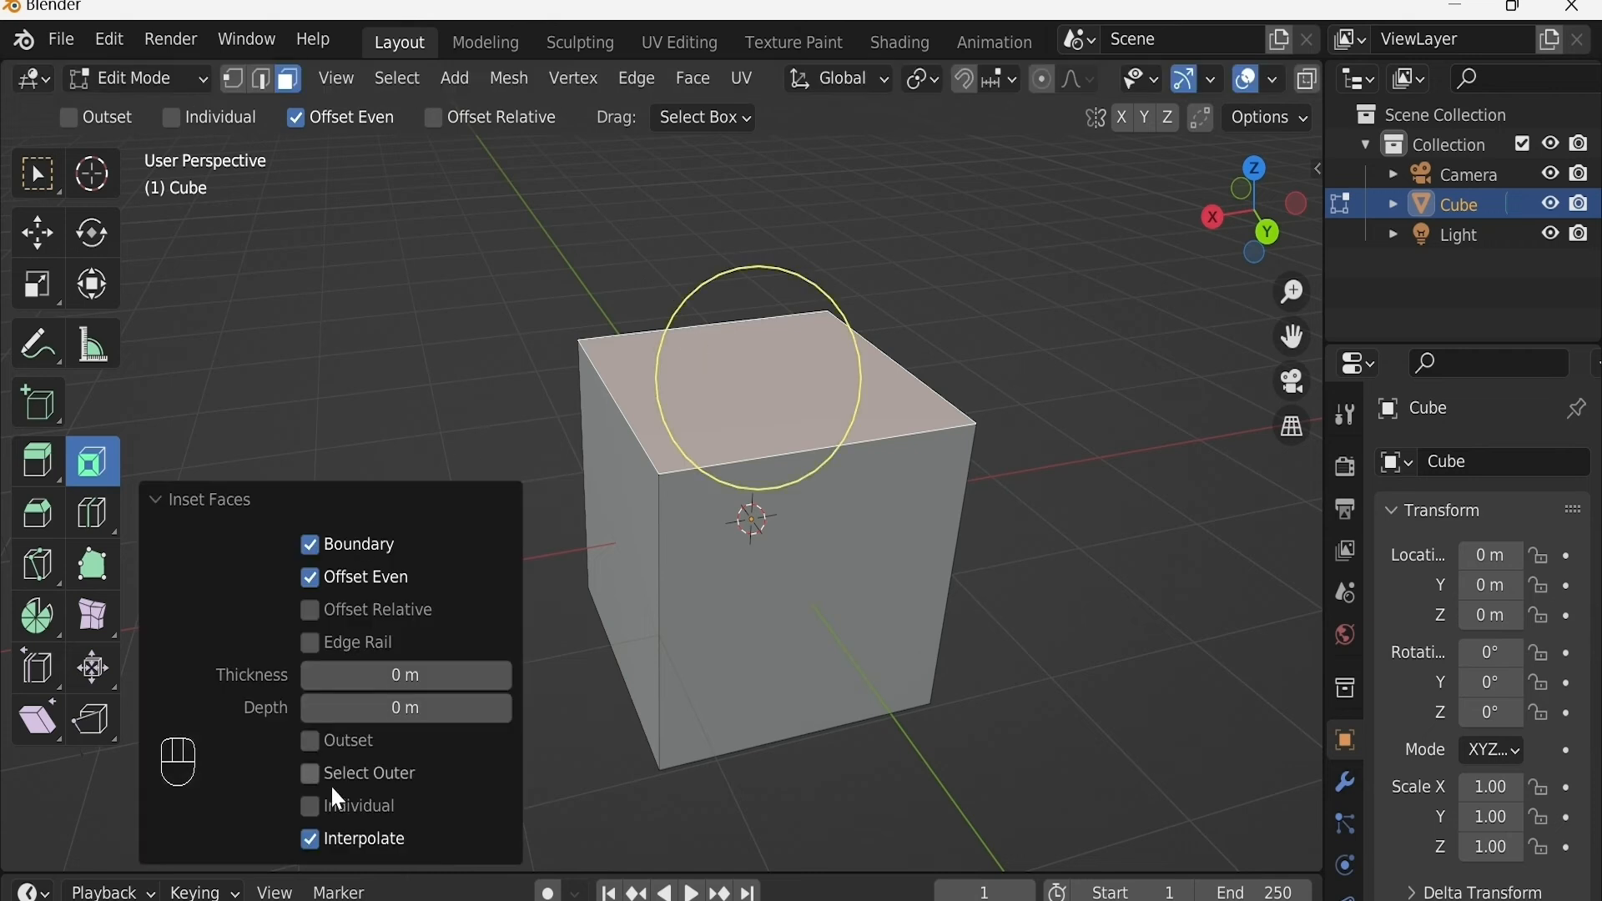
{"action": "left_click", "coordinate": [318, 806]}
{"action": "left_click", "coordinate": [310, 830]}
{"action": "left_click", "coordinate": [308, 804]}
{"action": "middle_click_drag", "start_coordinate": [733, 412], "coordinate": [761, 418]}
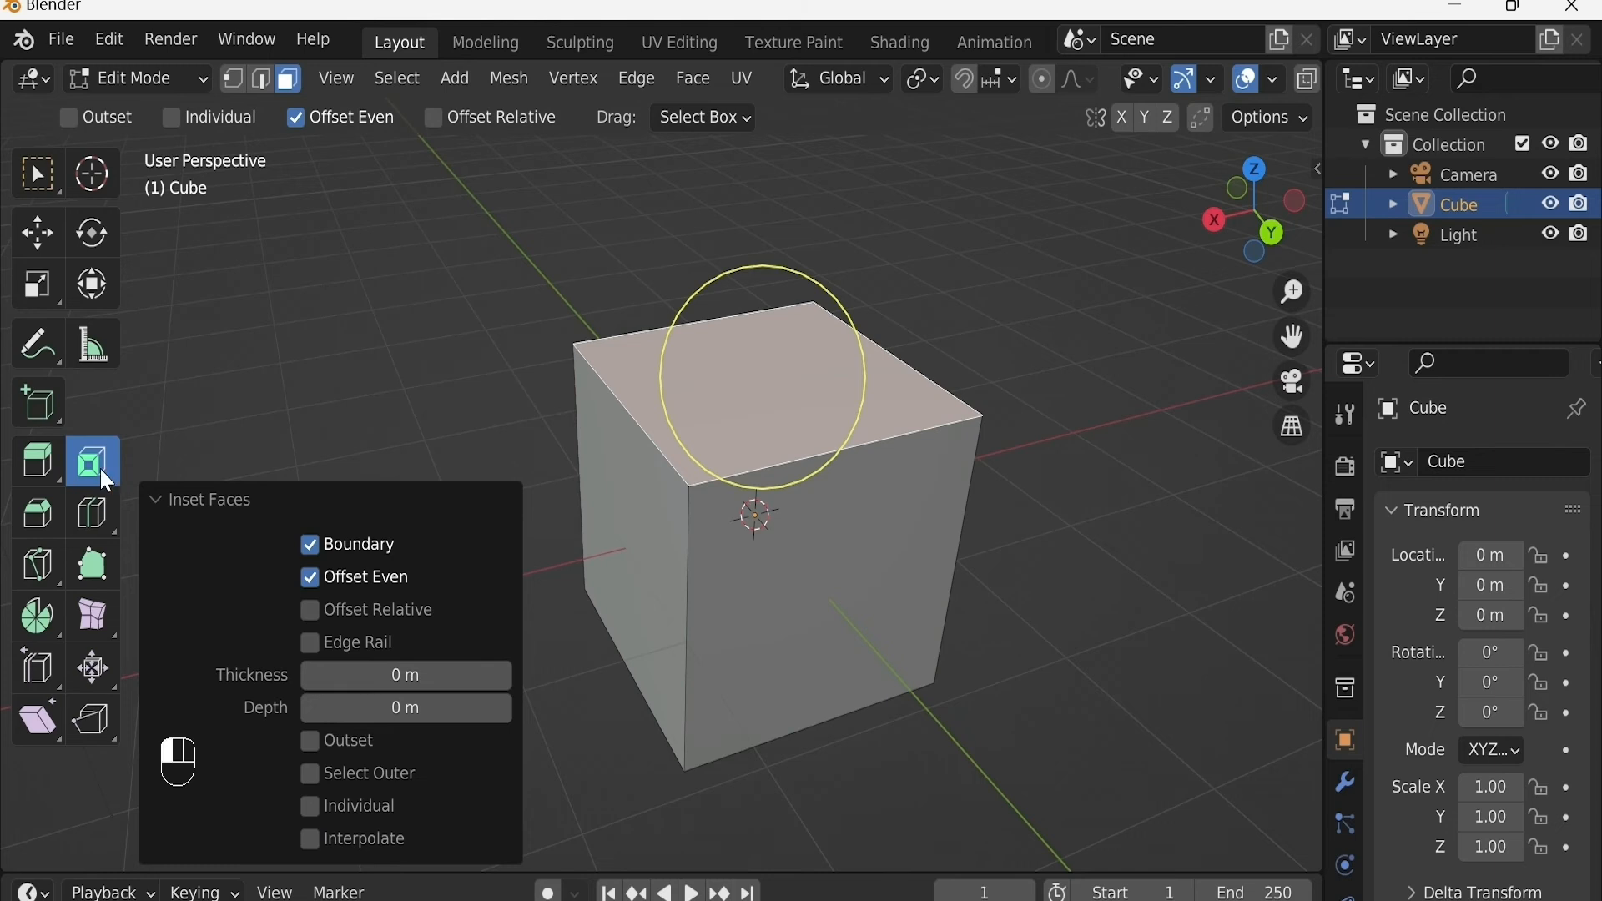
{"action": "left_click", "coordinate": [169, 519]}
{"action": "middle_click_drag", "start_coordinate": [426, 448], "coordinate": [843, 430]}
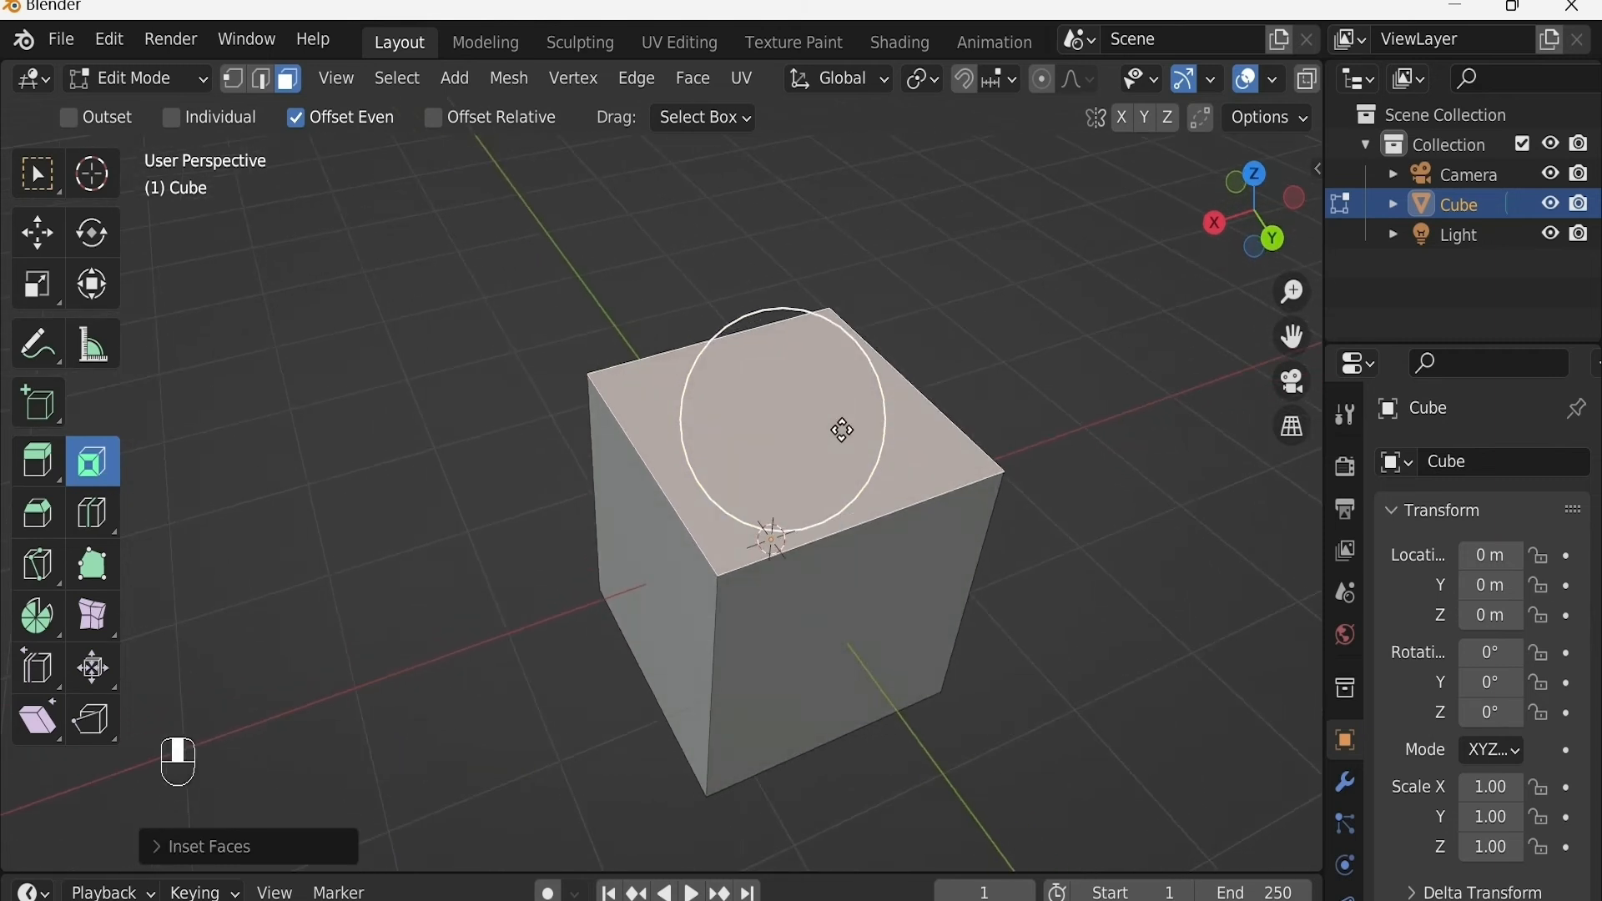
Step: Inset the cube's top face into a smaller centred face and extrude that face upward into a block
{"action": "right_click", "coordinate": [800, 445]}
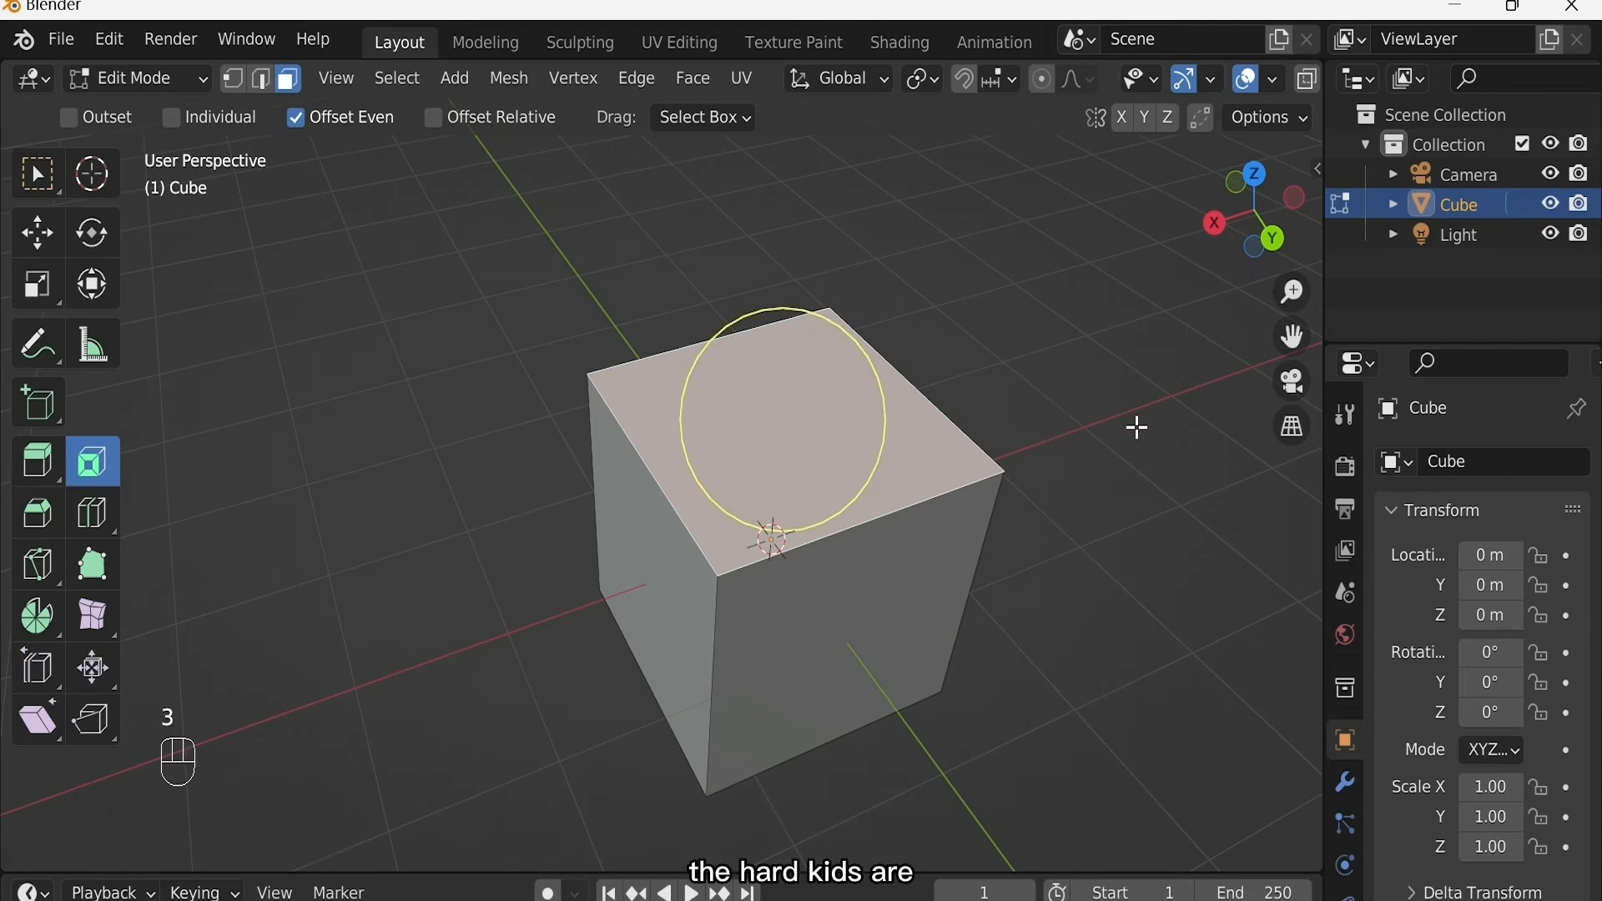
{"action": "key", "text": "i"}
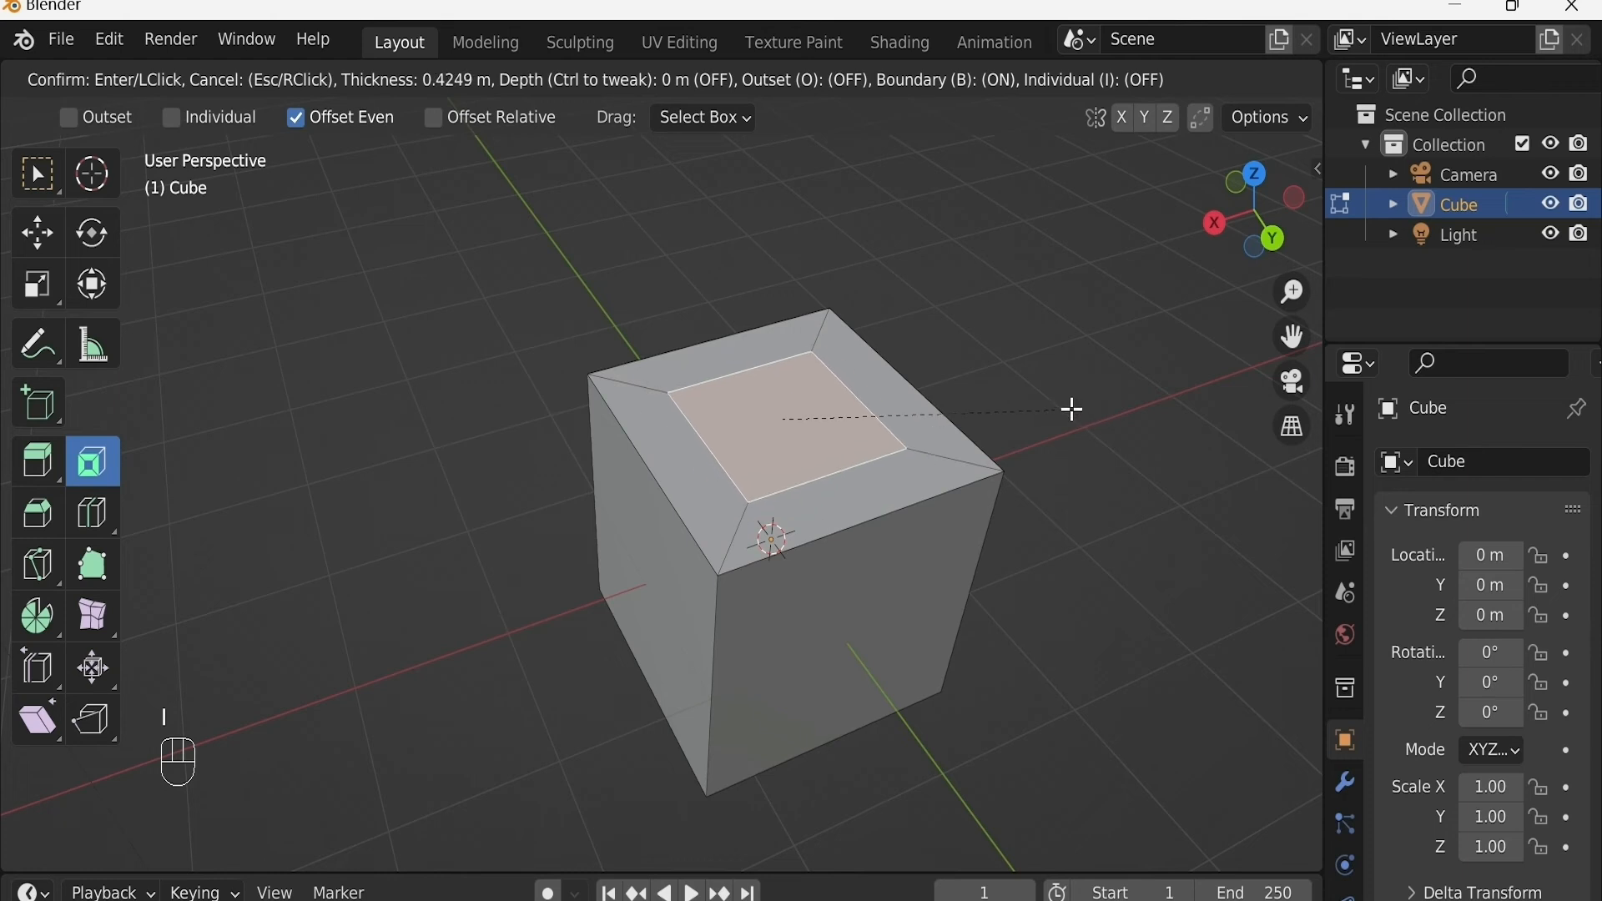
{"action": "left_click", "coordinate": [999, 433]}
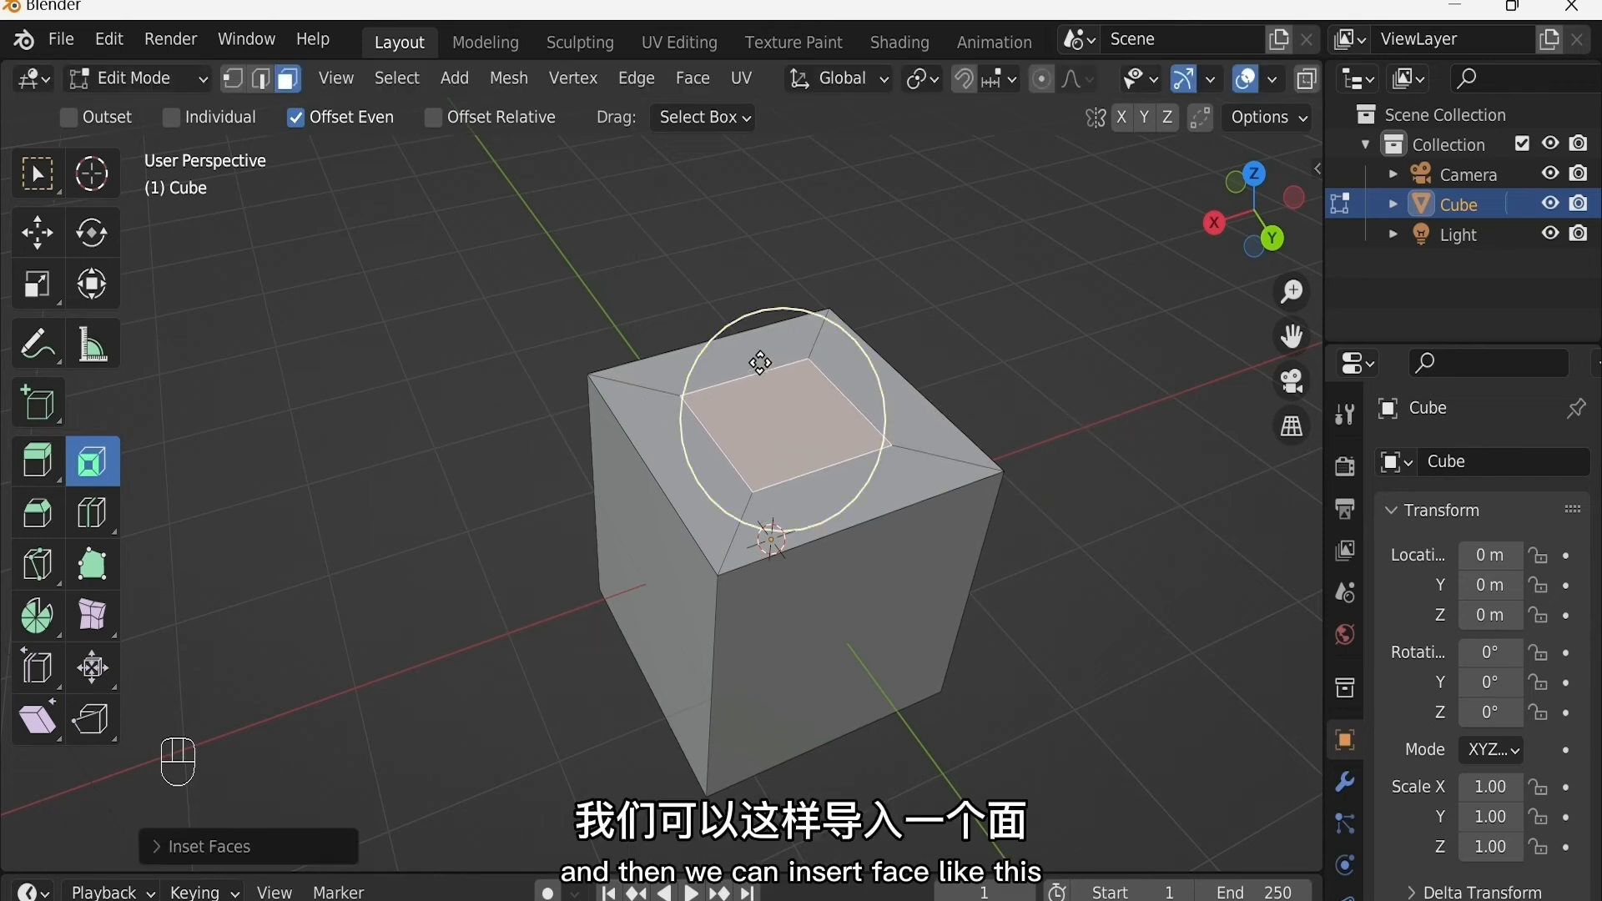
{"action": "left_click", "coordinate": [36, 460]}
{"action": "left_click_drag", "start_coordinate": [793, 322], "coordinate": [812, 242]}
{"action": "middle_click_drag", "start_coordinate": [843, 427], "coordinate": [818, 396]}
Step: Inset the cube's side face facing the positive Y axis and extrude the inset face outward
{"action": "left_click", "coordinate": [821, 476]}
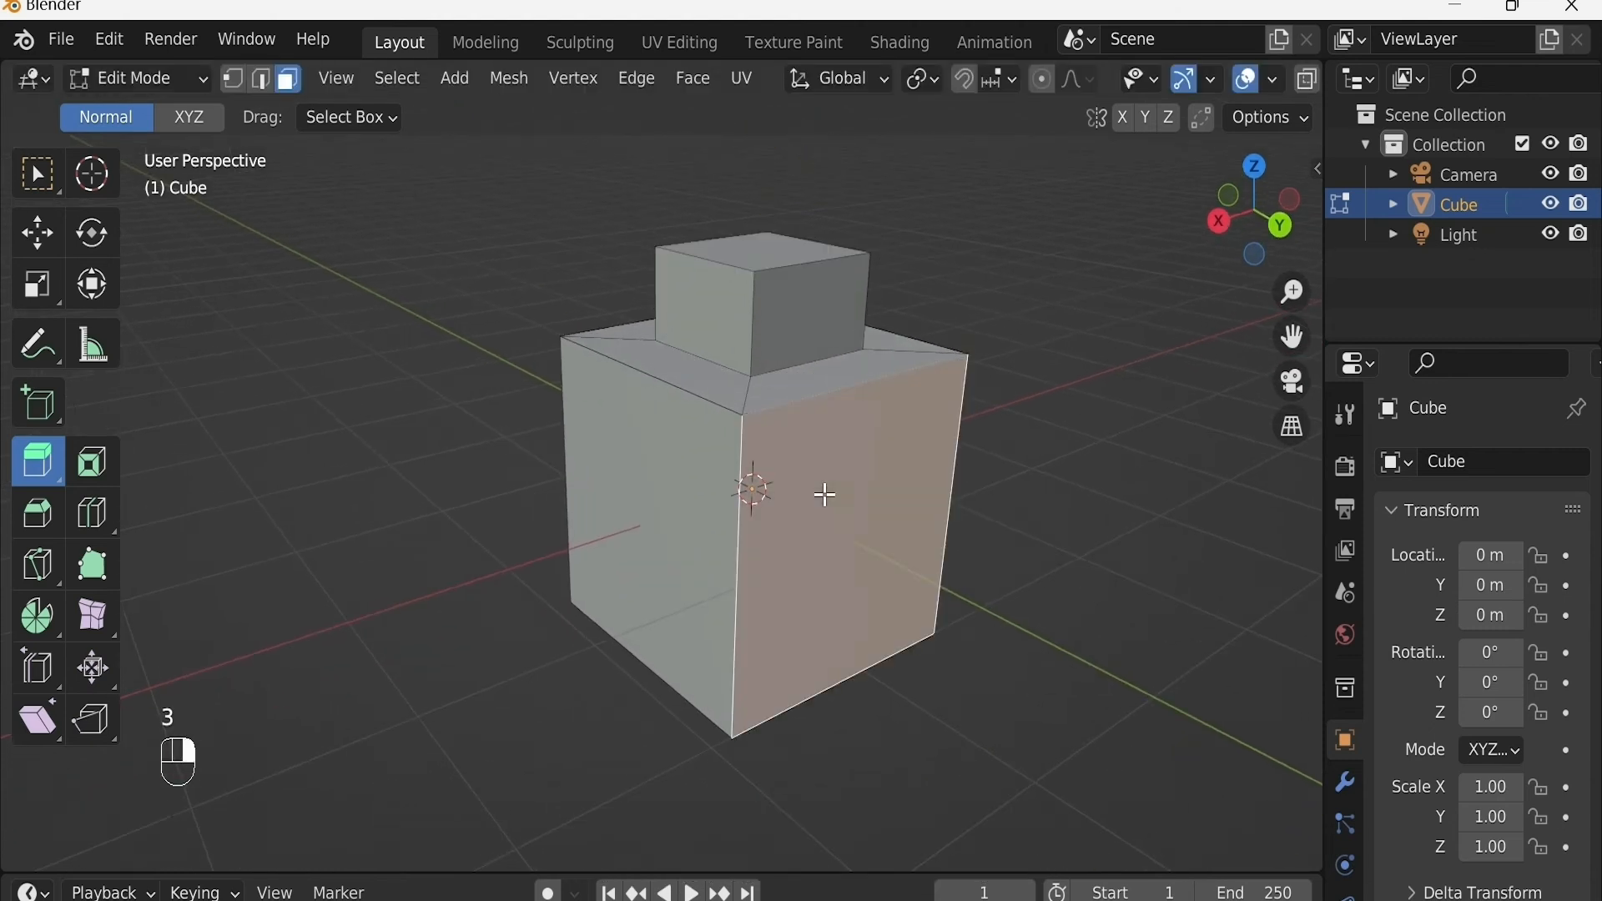
{"action": "left_click", "coordinate": [101, 472]}
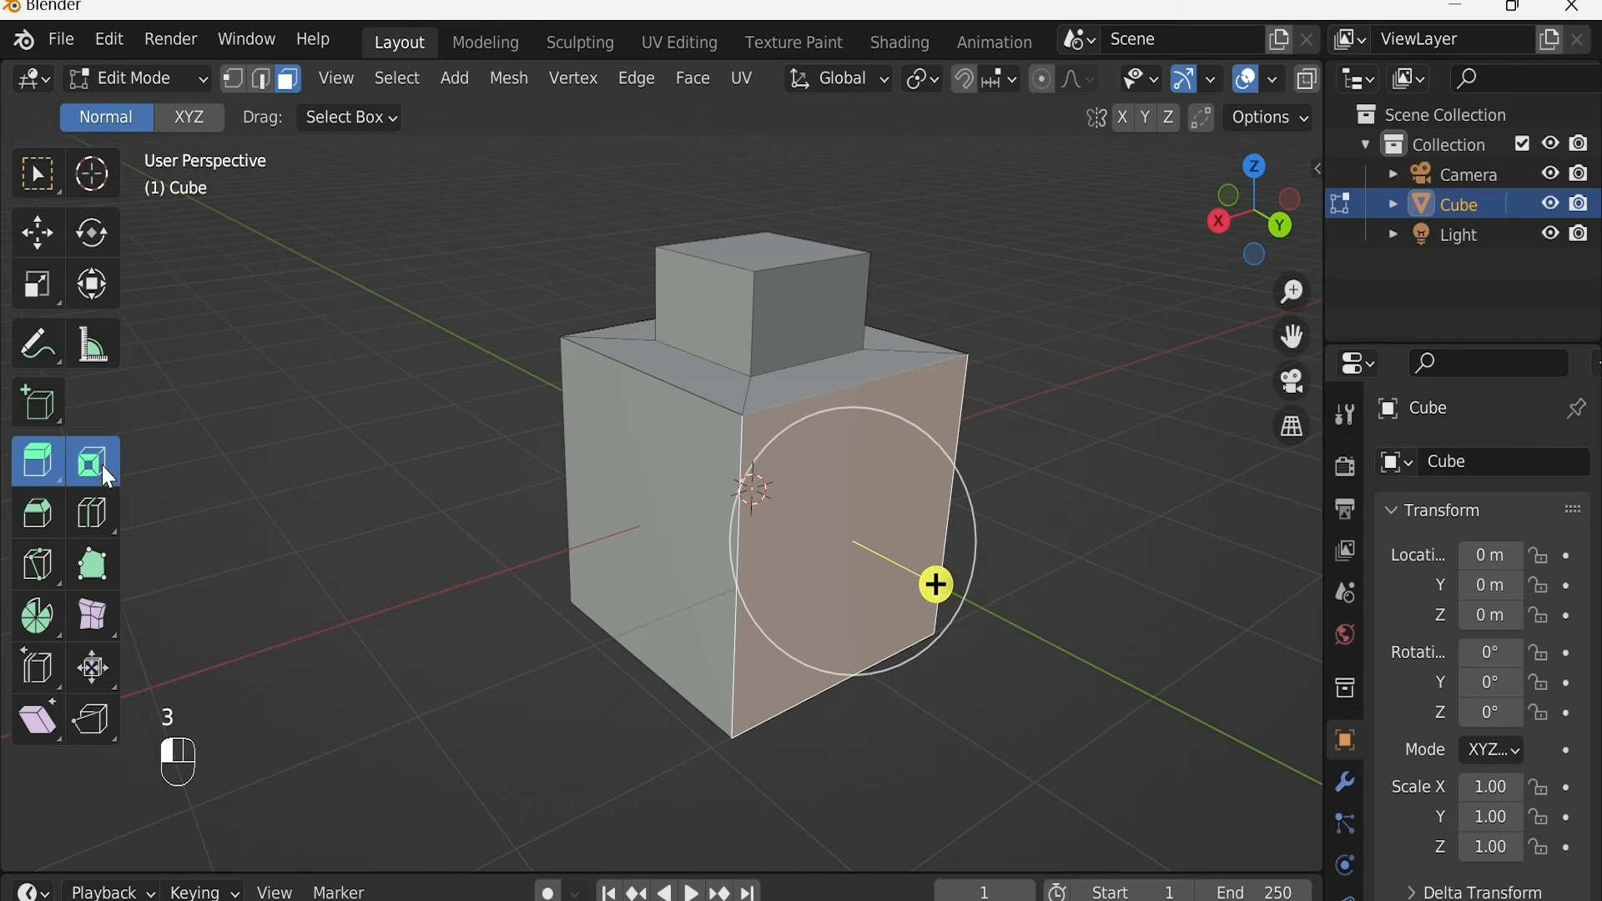
{"action": "left_click_drag", "start_coordinate": [893, 511], "coordinate": [1008, 499]}
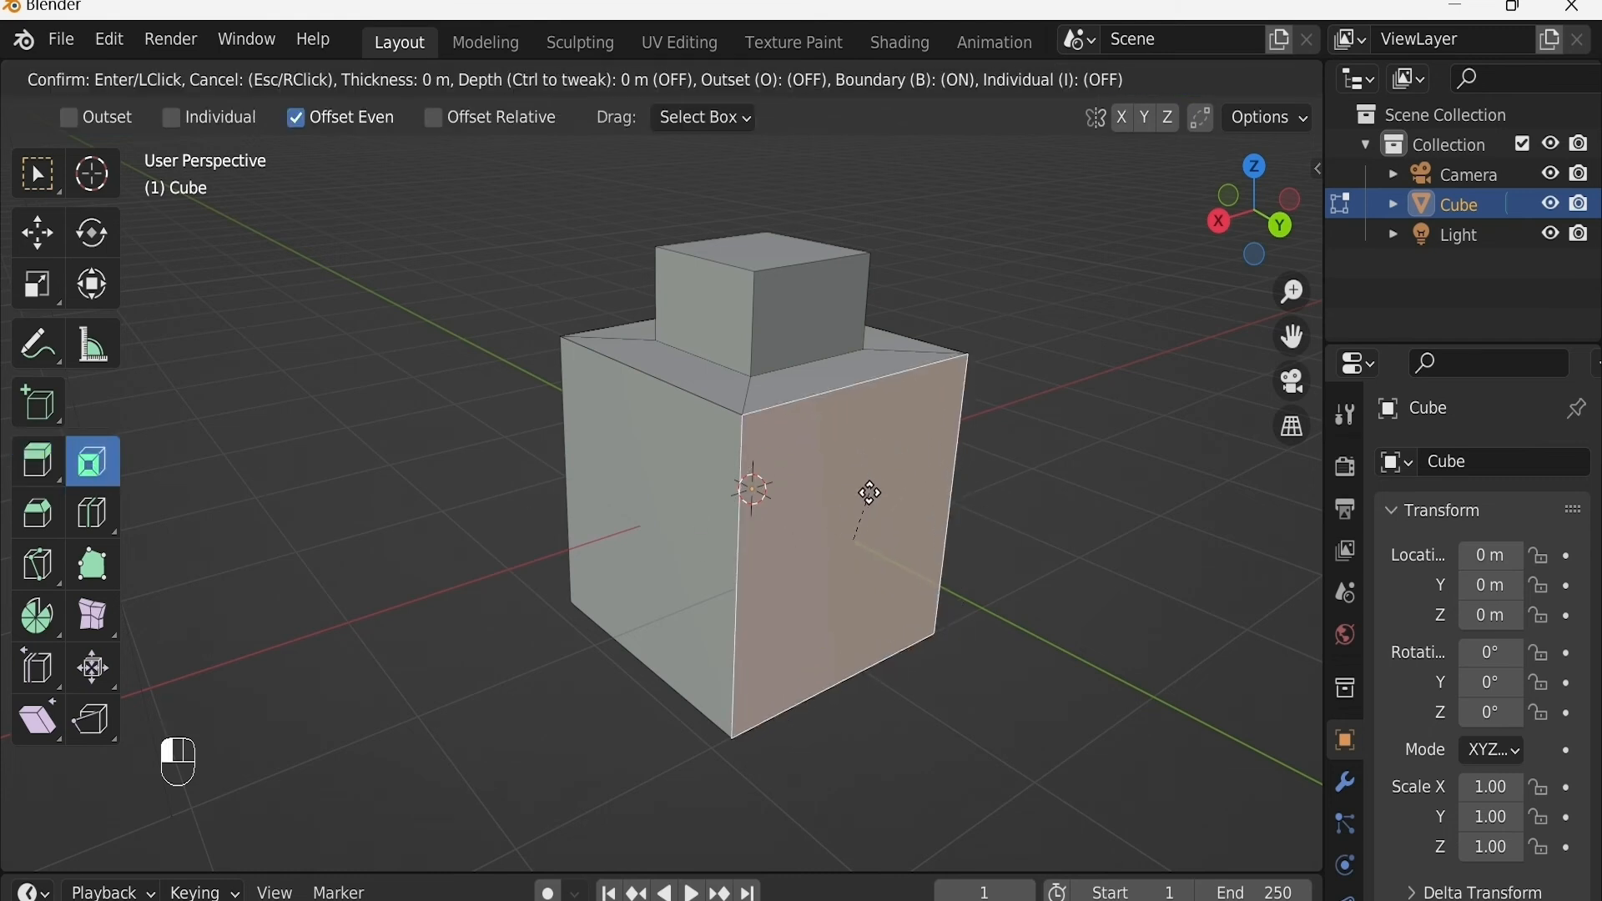
{"action": "left_click_drag", "start_coordinate": [871, 493], "coordinate": [910, 588]}
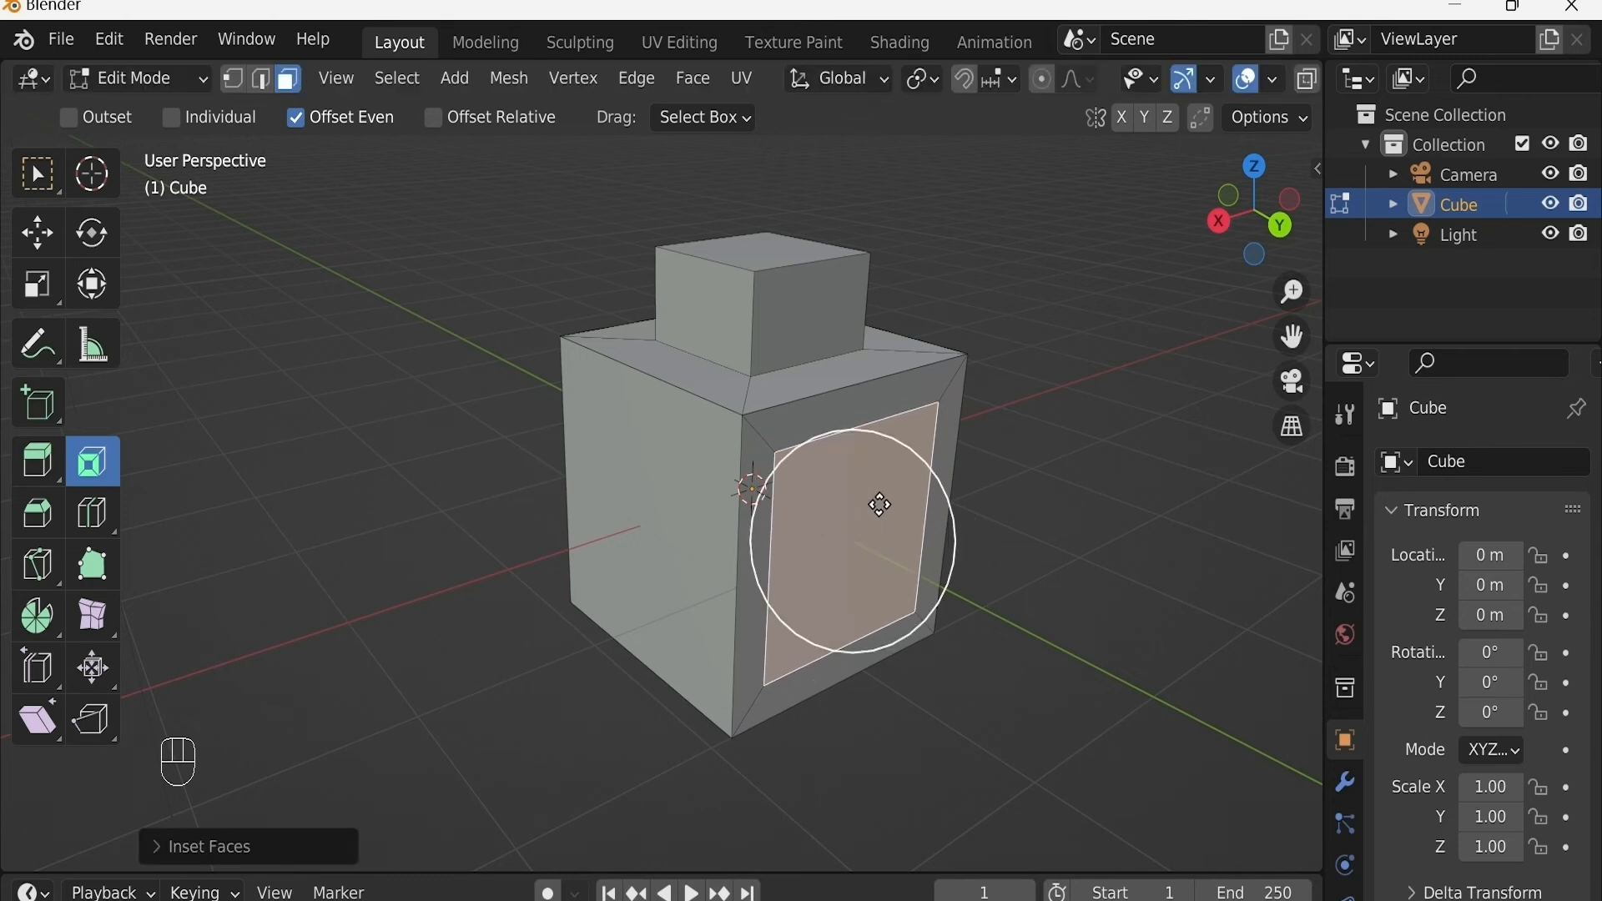
{"action": "left_click", "coordinate": [33, 461]}
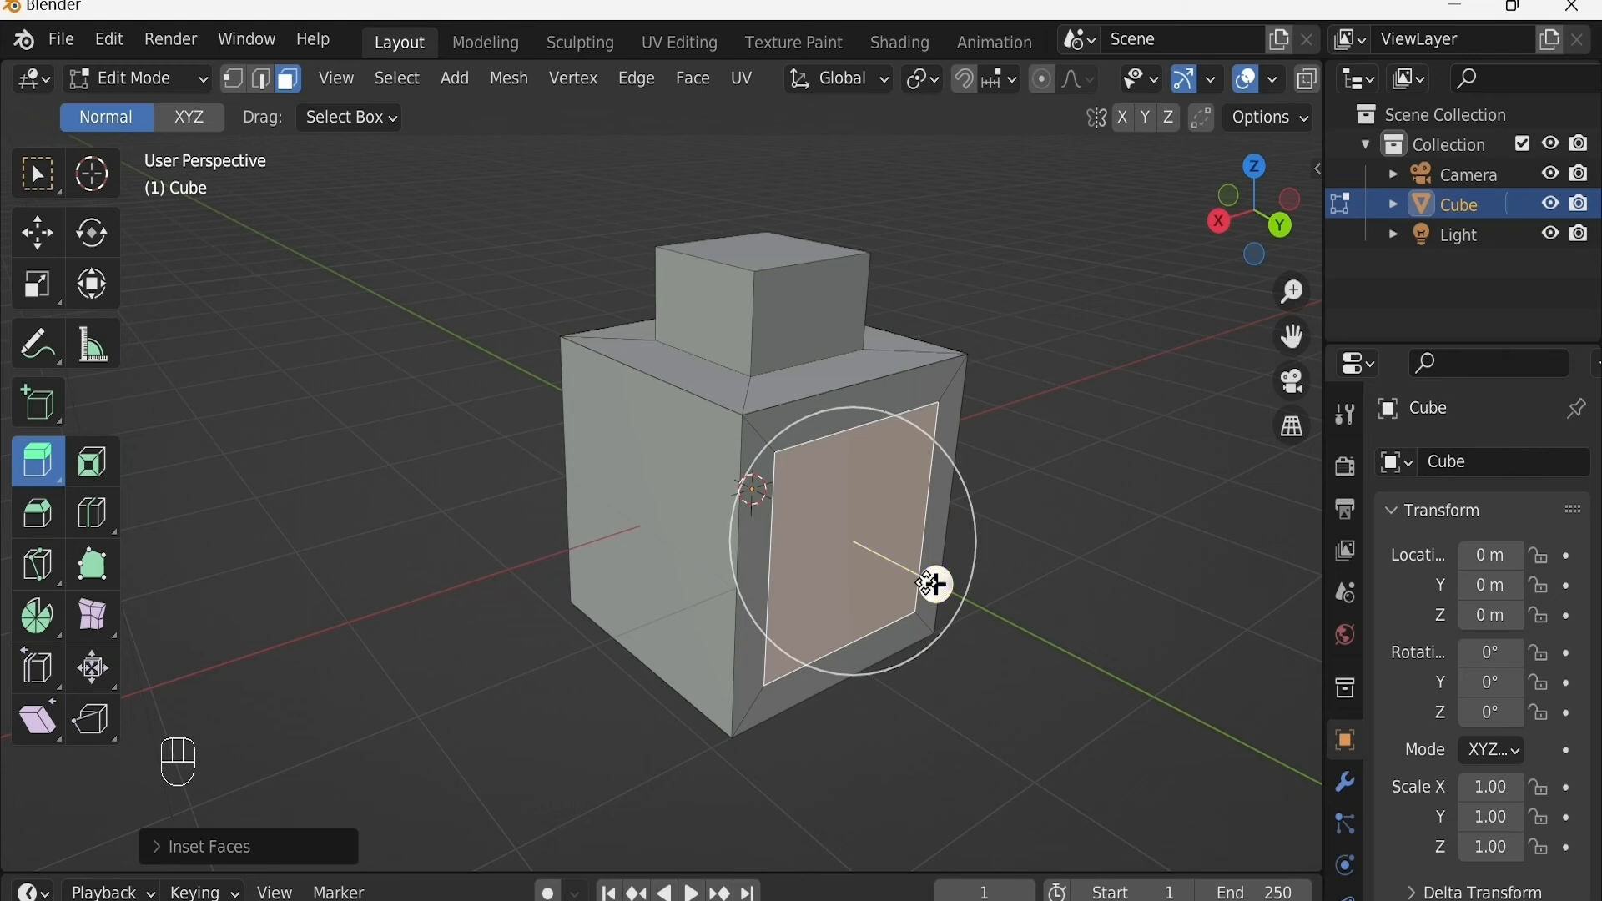
{"action": "left_click_drag", "start_coordinate": [934, 585], "coordinate": [1015, 626]}
{"action": "middle_click_drag", "start_coordinate": [1015, 626], "coordinate": [801, 467]}
Step: Move the end faces of the top and side extrusions into the cube to turn both into recesses
{"action": "left_click", "coordinate": [715, 231]}
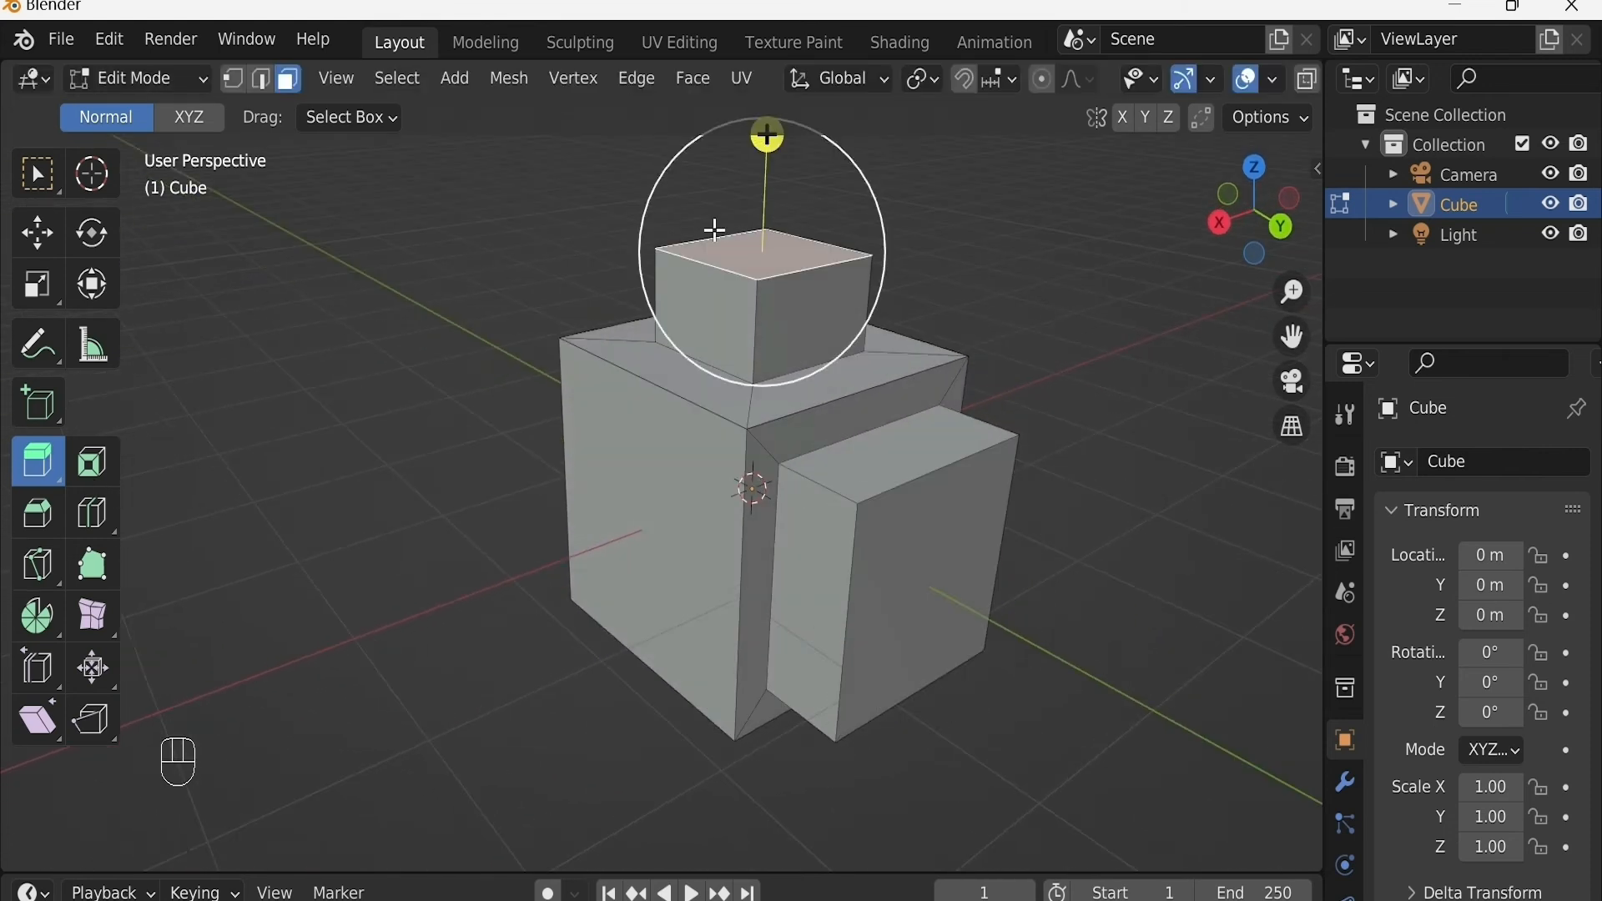
{"action": "left_click", "coordinate": [44, 185]}
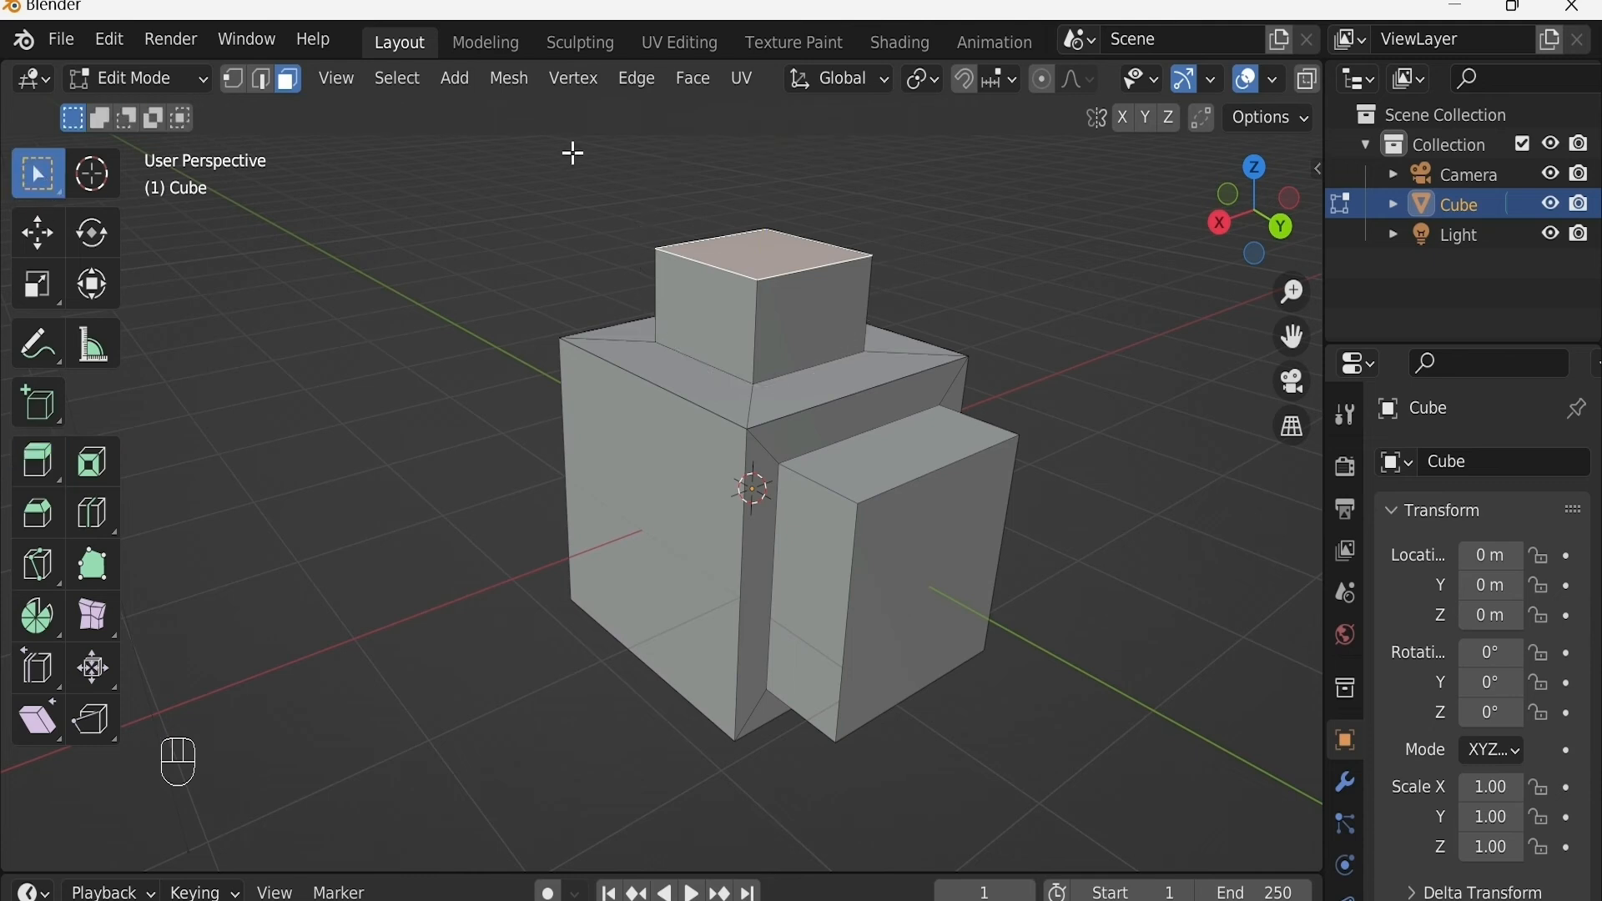
{"action": "left_click", "coordinate": [30, 244]}
{"action": "left_click_drag", "start_coordinate": [759, 152], "coordinate": [769, 330]}
{"action": "left_click", "coordinate": [903, 557]}
{"action": "left_click_drag", "start_coordinate": [1025, 631], "coordinate": [897, 589]}
{"action": "middle_click_drag", "start_coordinate": [951, 500], "coordinate": [938, 459]}
Step: Return to Object Mode and select the cube to view its recessed top and side
{"action": "key", "text": "ctrl+Tab"}
{"action": "left_click", "coordinate": [923, 456]}
{"action": "left_click", "coordinate": [944, 365]}
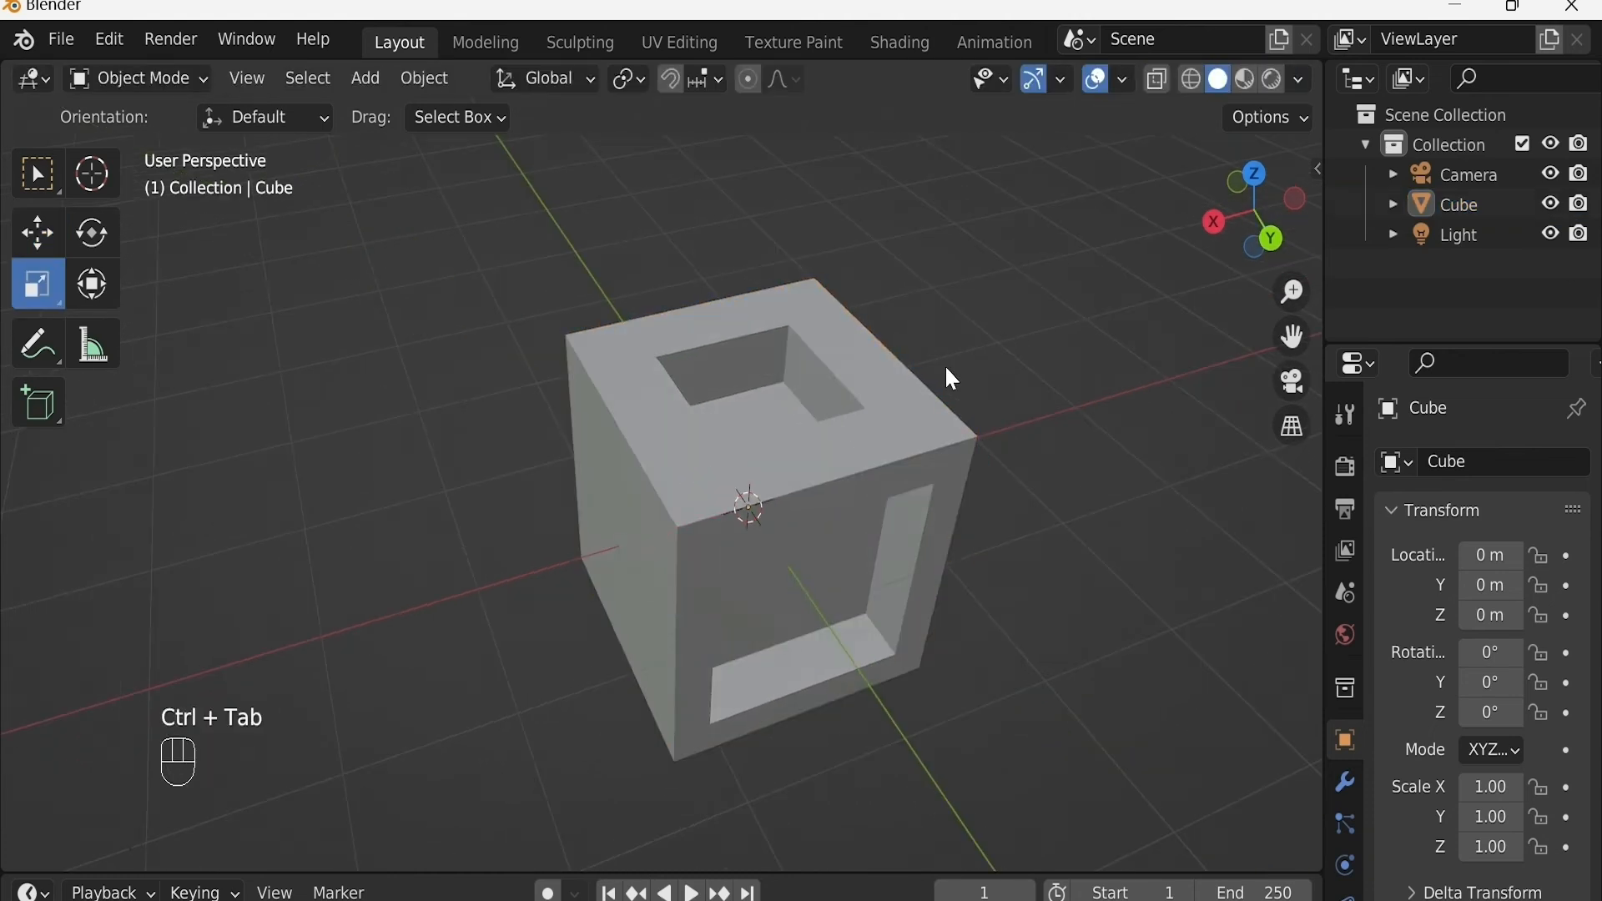
{"action": "middle_click_drag", "start_coordinate": [863, 424], "coordinate": [770, 351]}
{"action": "left_click", "coordinate": [832, 419]}
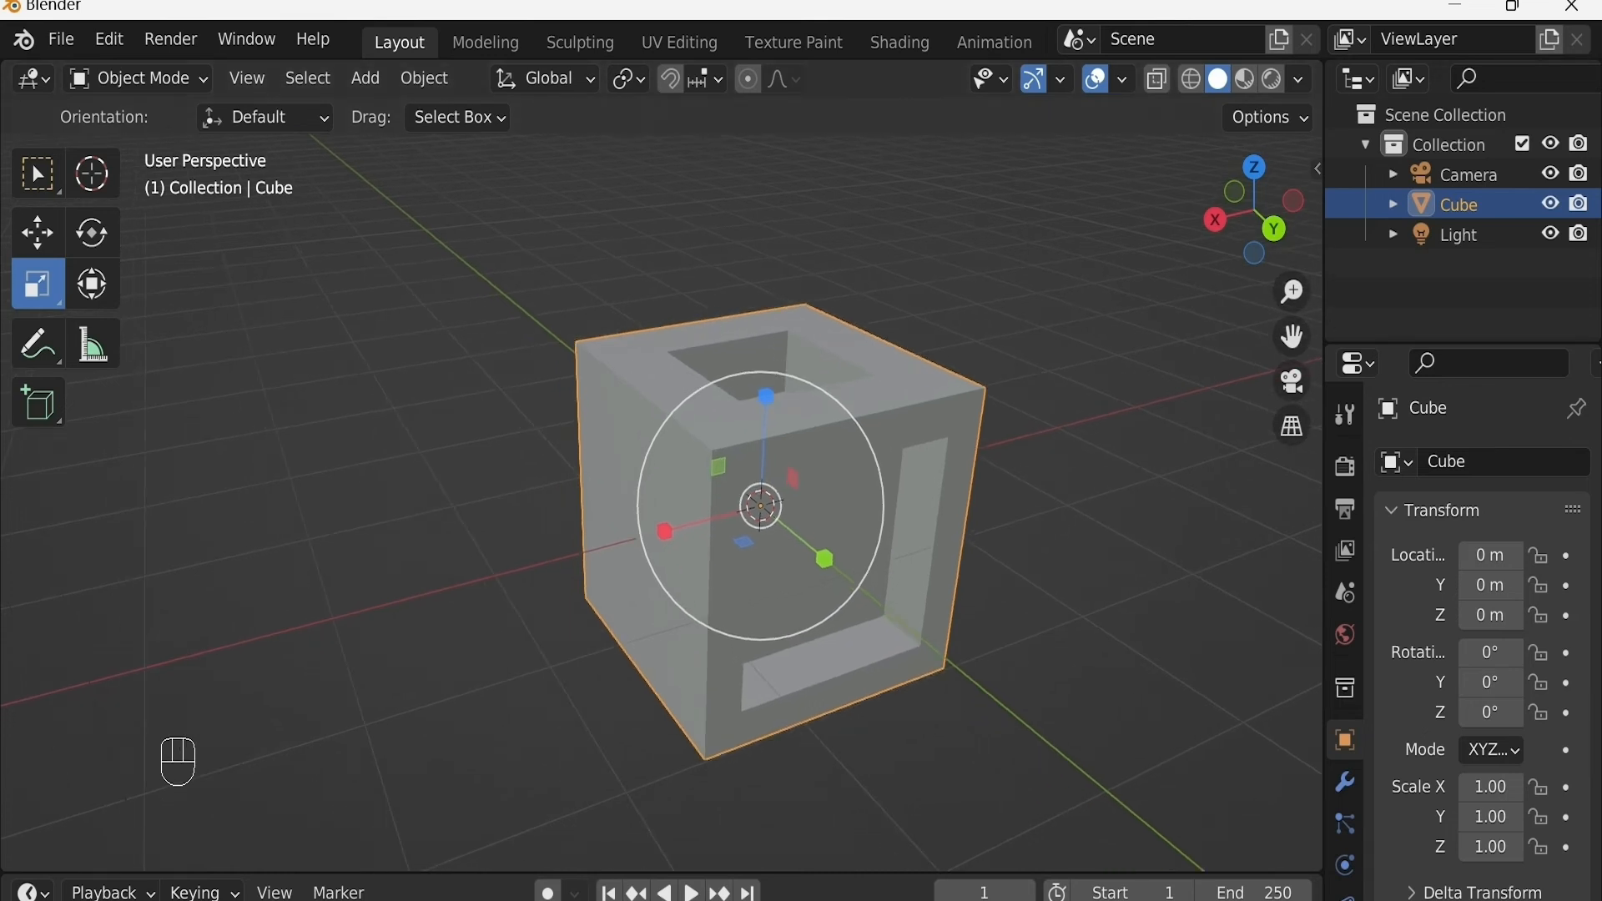
{"action": "middle_click_drag", "start_coordinate": [715, 376], "coordinate": [632, 373]}
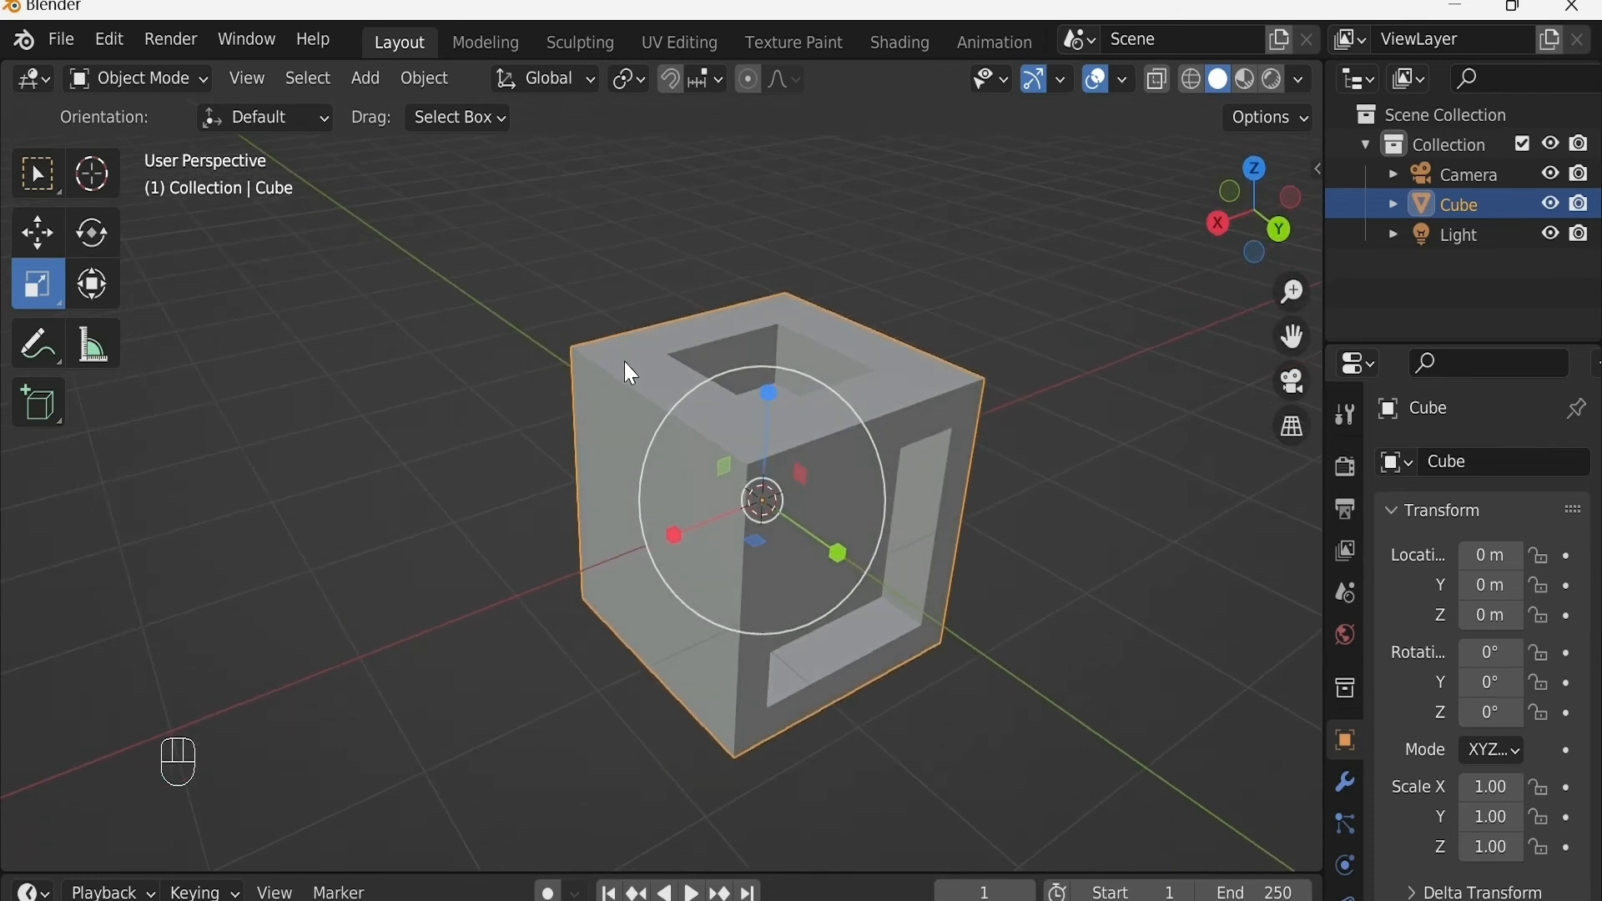
Step: Delete the recessed cube and add a new cube mesh at the world origin
{"action": "key", "text": "x"}
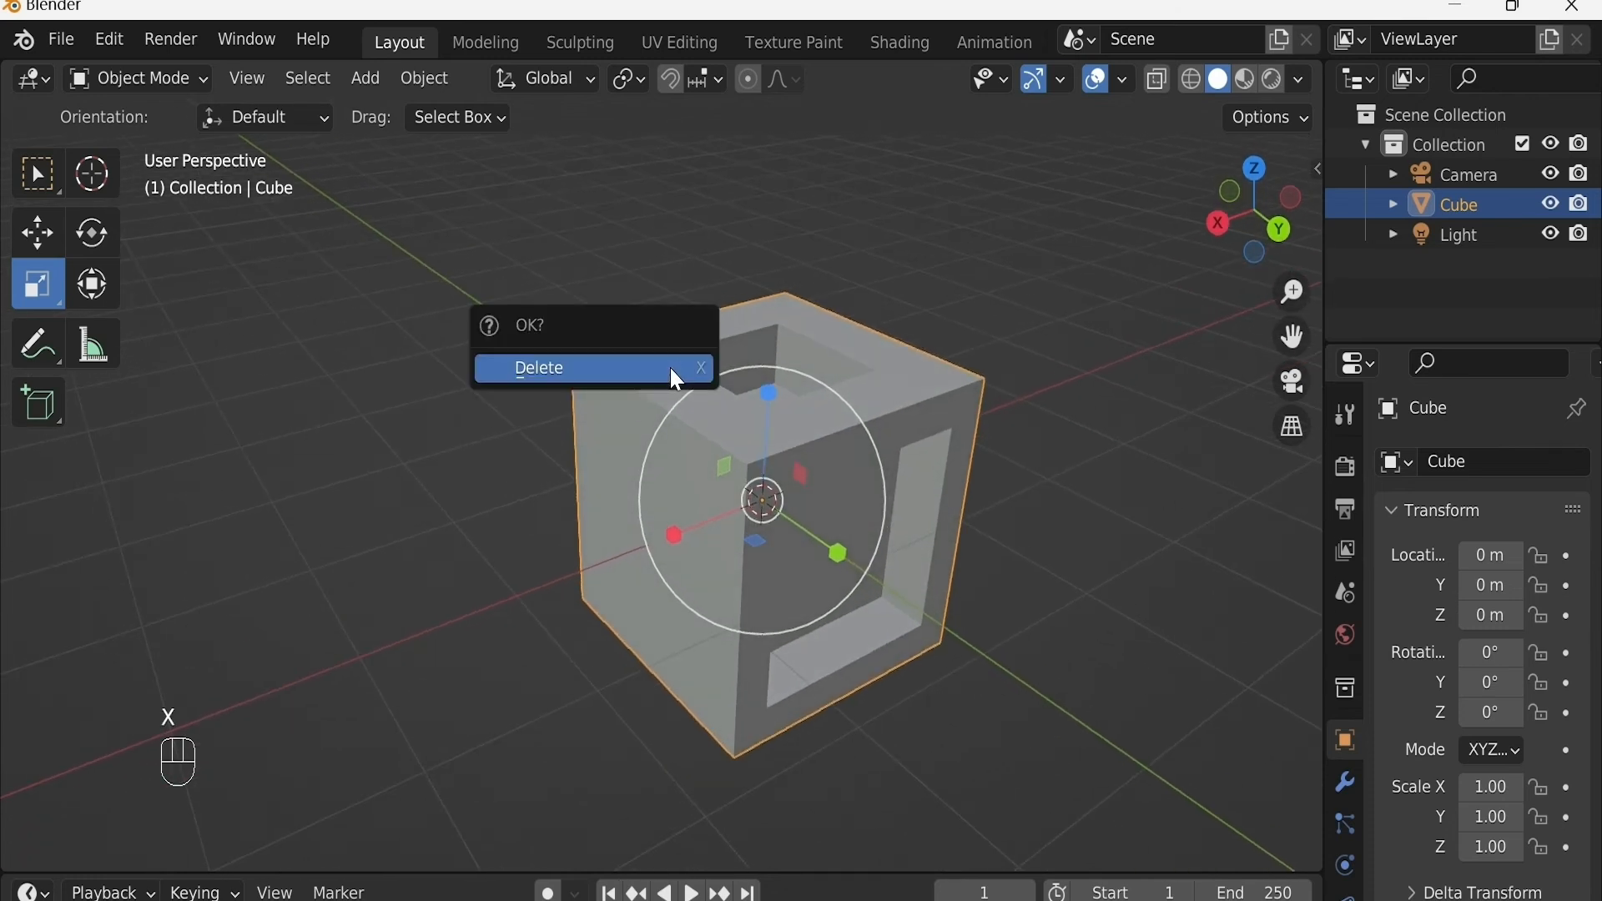
{"action": "left_click", "coordinate": [670, 366]}
{"action": "middle_click_drag", "start_coordinate": [784, 374], "coordinate": [705, 358]}
{"action": "key", "text": "shift+a"}
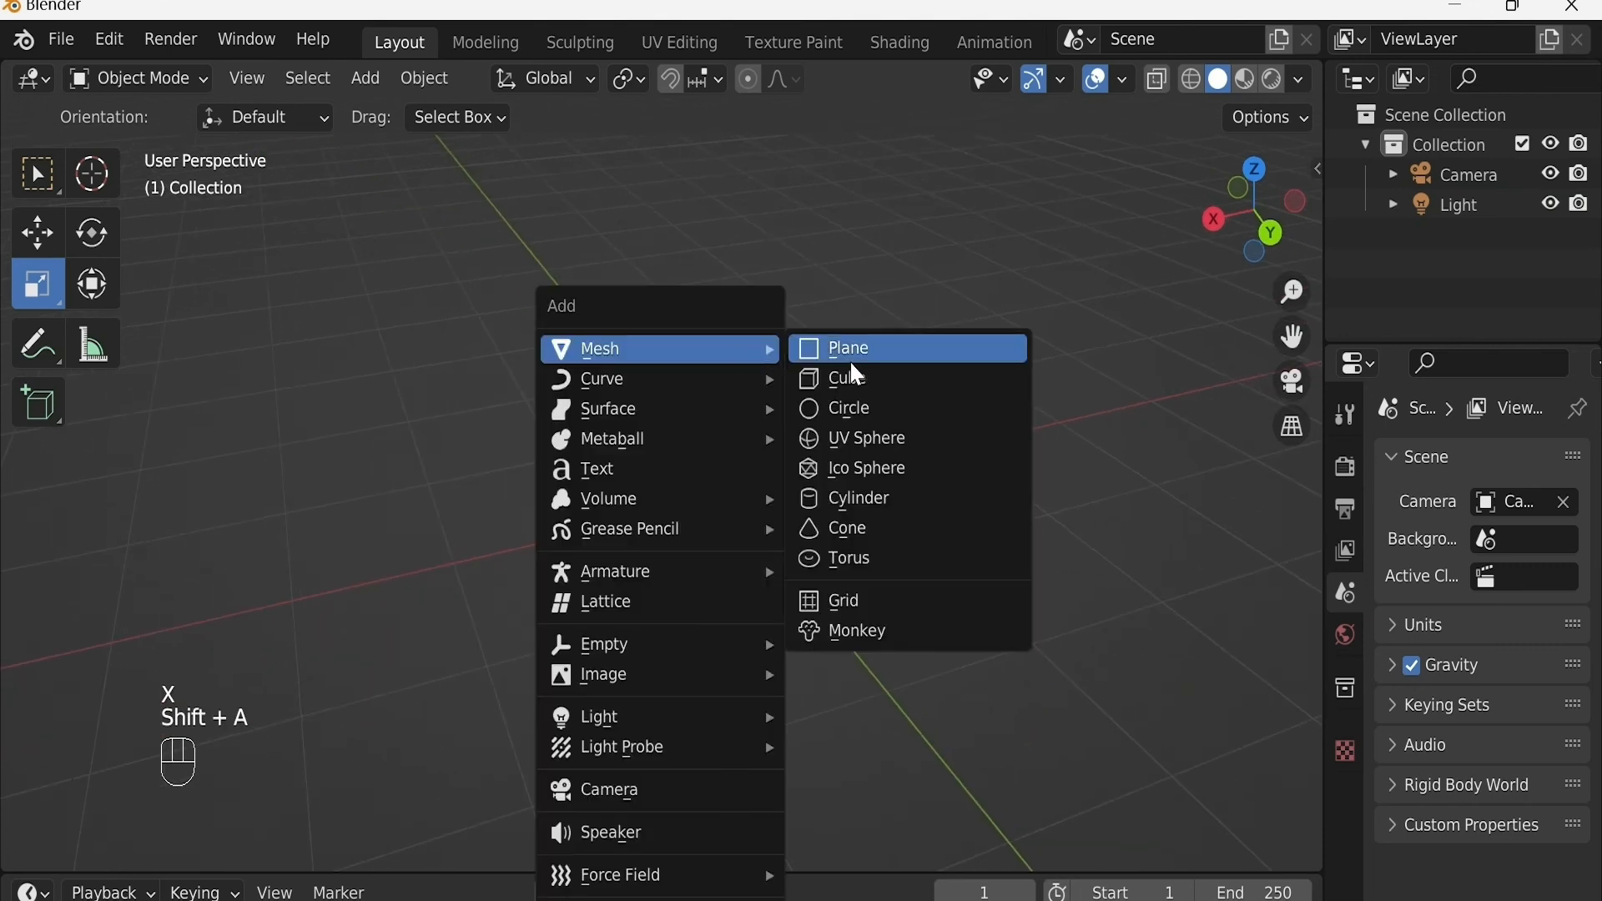
{"action": "left_click", "coordinate": [882, 385]}
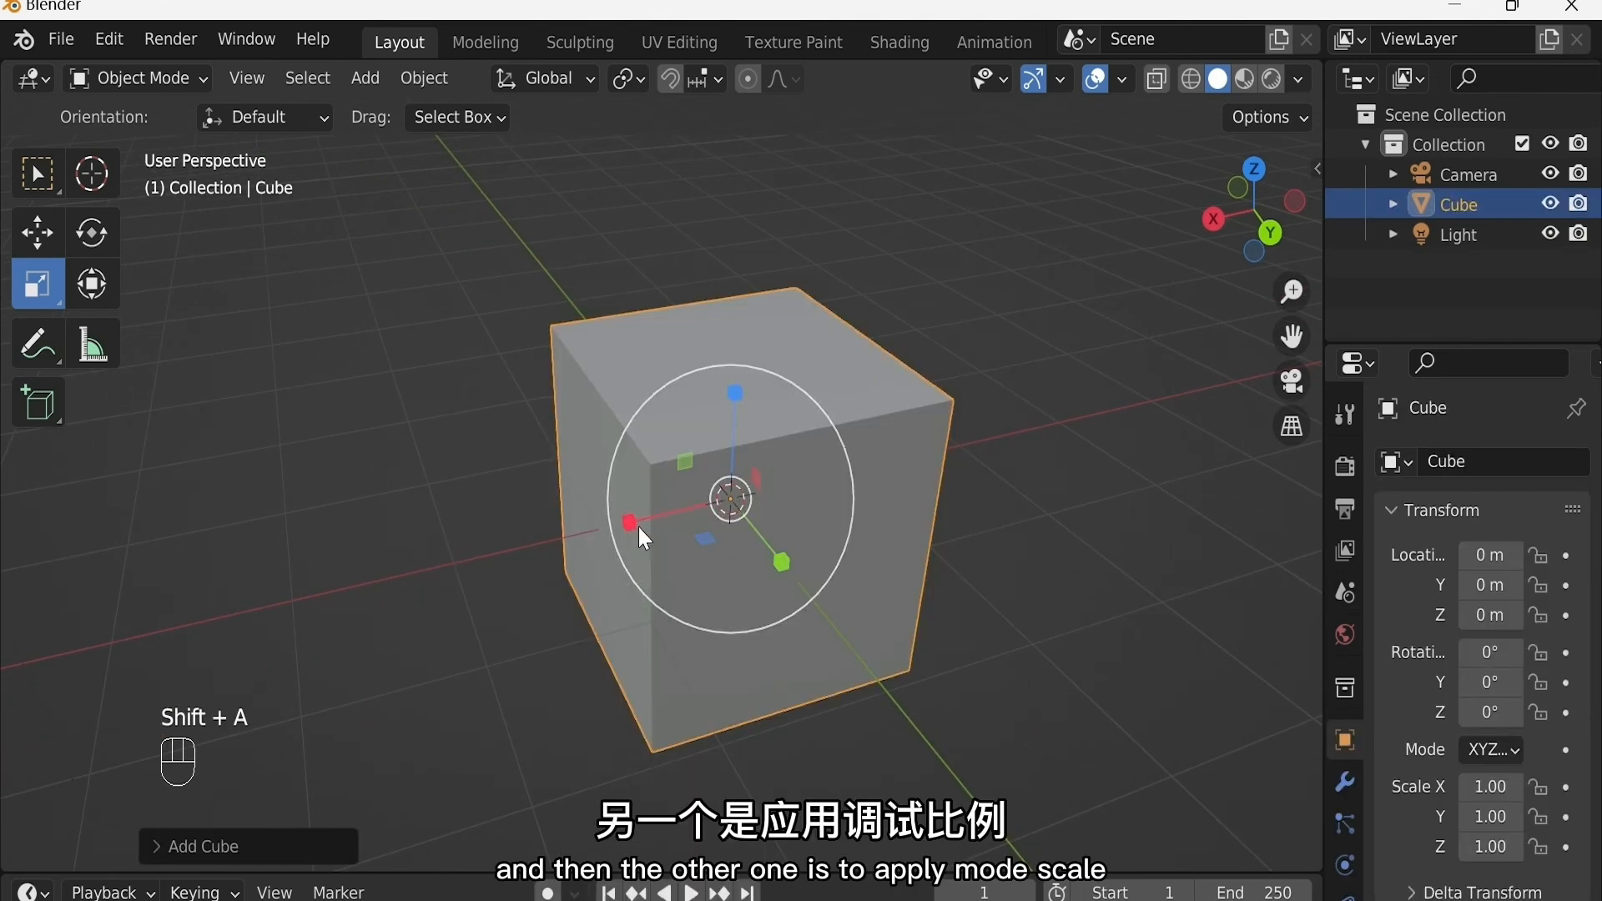
Step: Stretch the new cube along the X axis to a scale of about 2.48
{"action": "left_click_drag", "start_coordinate": [638, 528], "coordinate": [558, 531]}
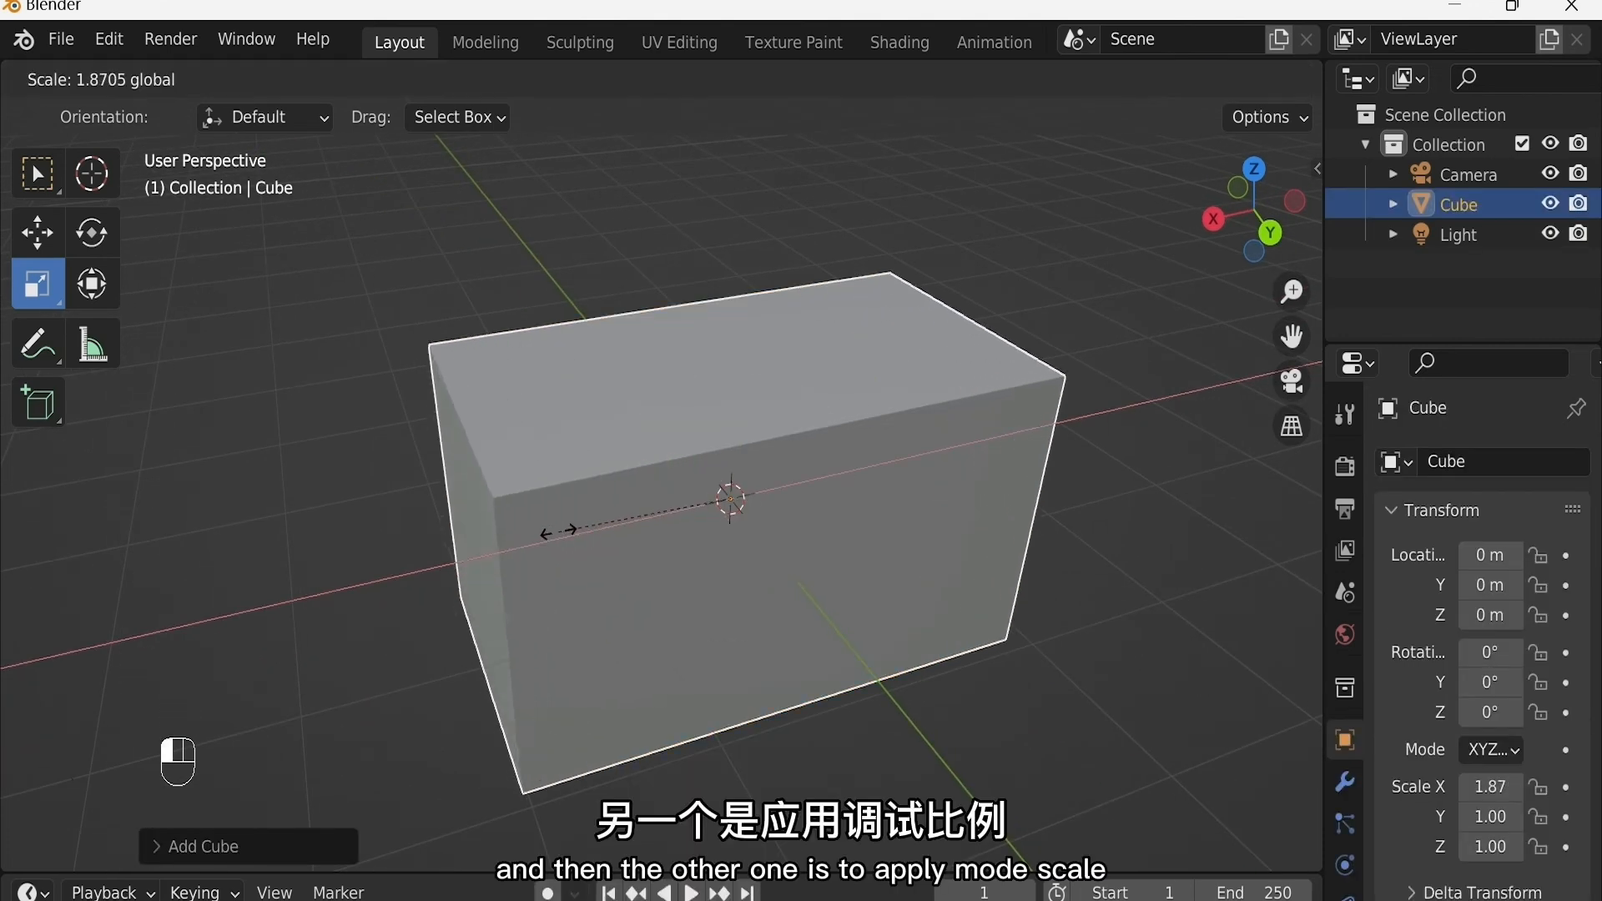
{"action": "left_click", "coordinate": [502, 550]}
{"action": "middle_click_drag", "start_coordinate": [601, 496], "coordinate": [556, 467]}
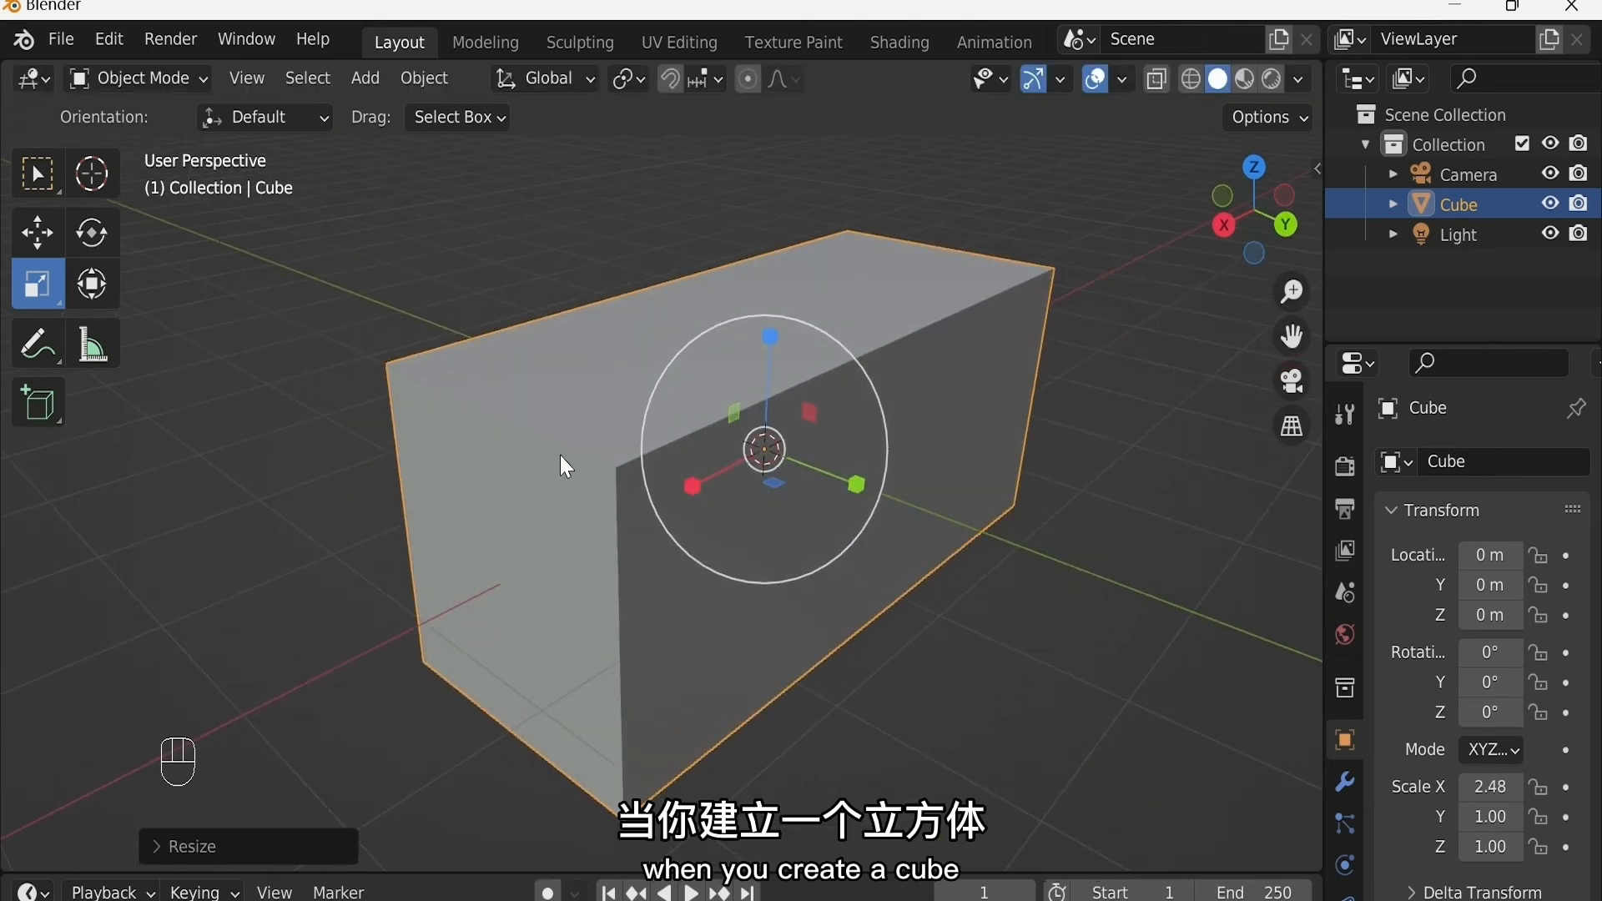
Step: In Edit Mode, bevel the top edge at the stretched cube's positive X end with 5 segments
{"action": "key", "text": "Tab"}
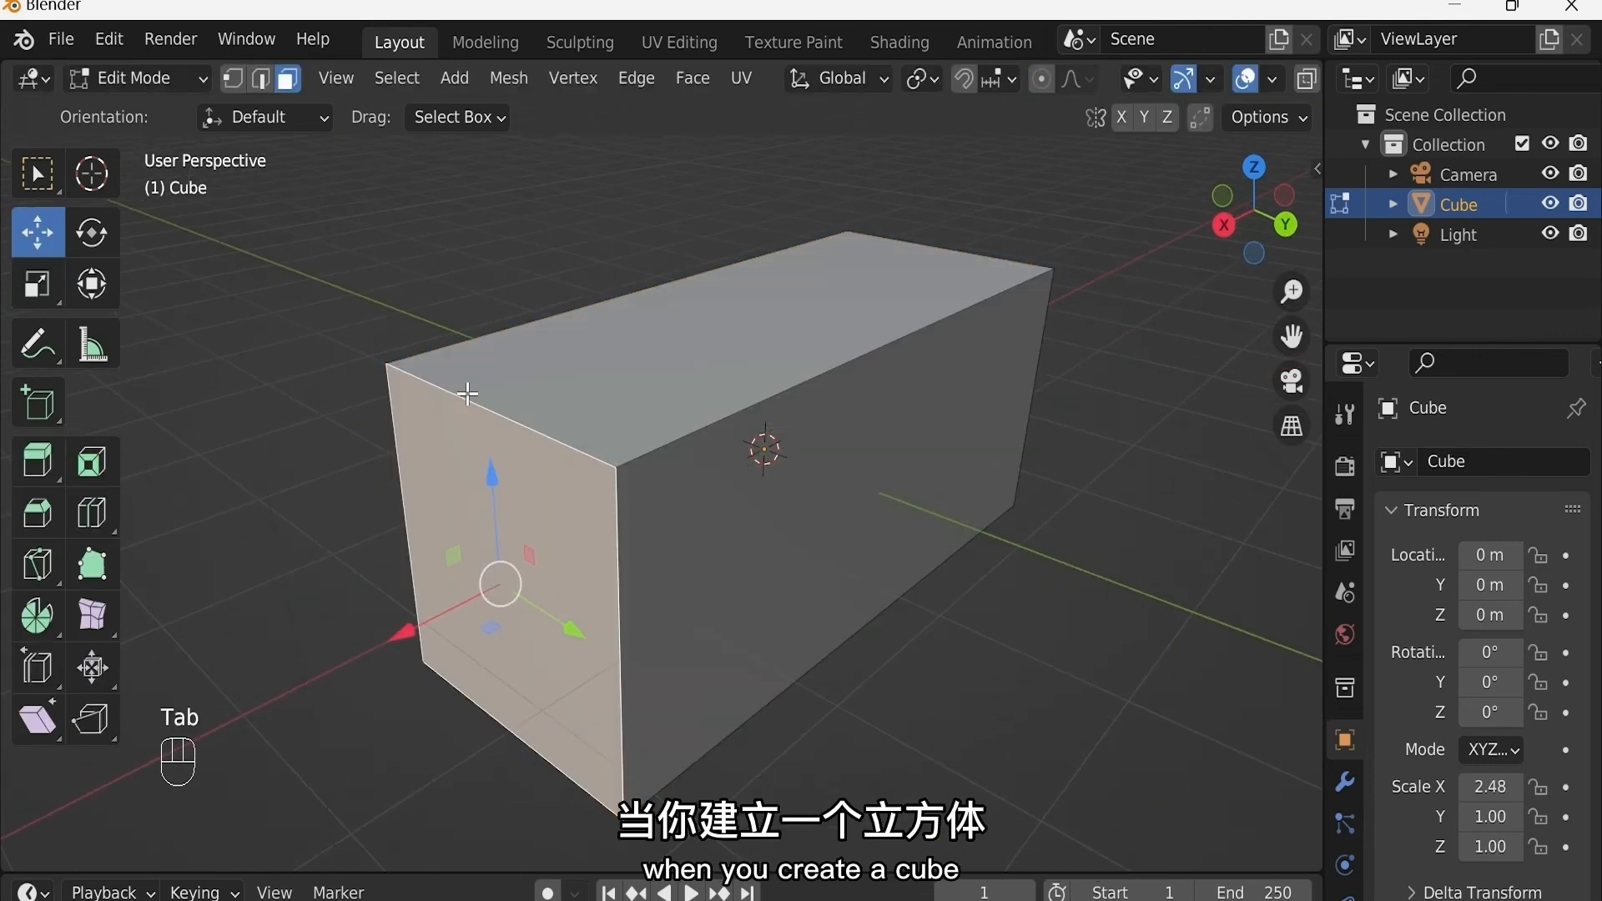
{"action": "key", "text": "2"}
{"action": "left_click", "coordinate": [484, 402]}
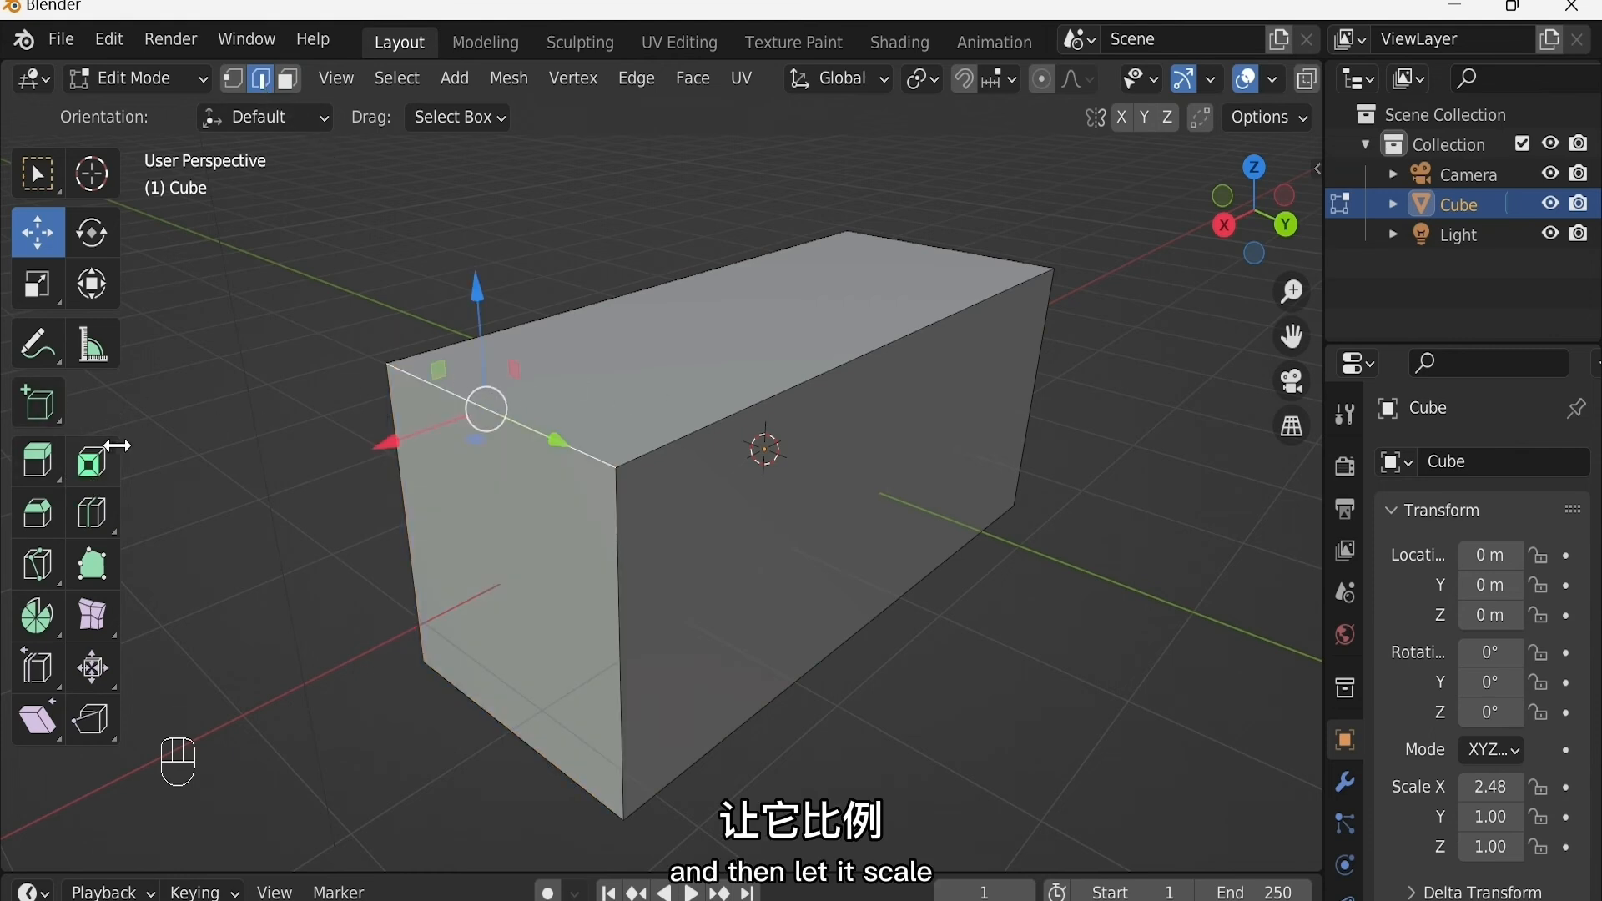
{"action": "left_click", "coordinate": [37, 513]}
{"action": "left_click_drag", "start_coordinate": [365, 386], "coordinate": [145, 397]}
{"action": "middle_click_drag", "start_coordinate": [678, 426], "coordinate": [709, 447]}
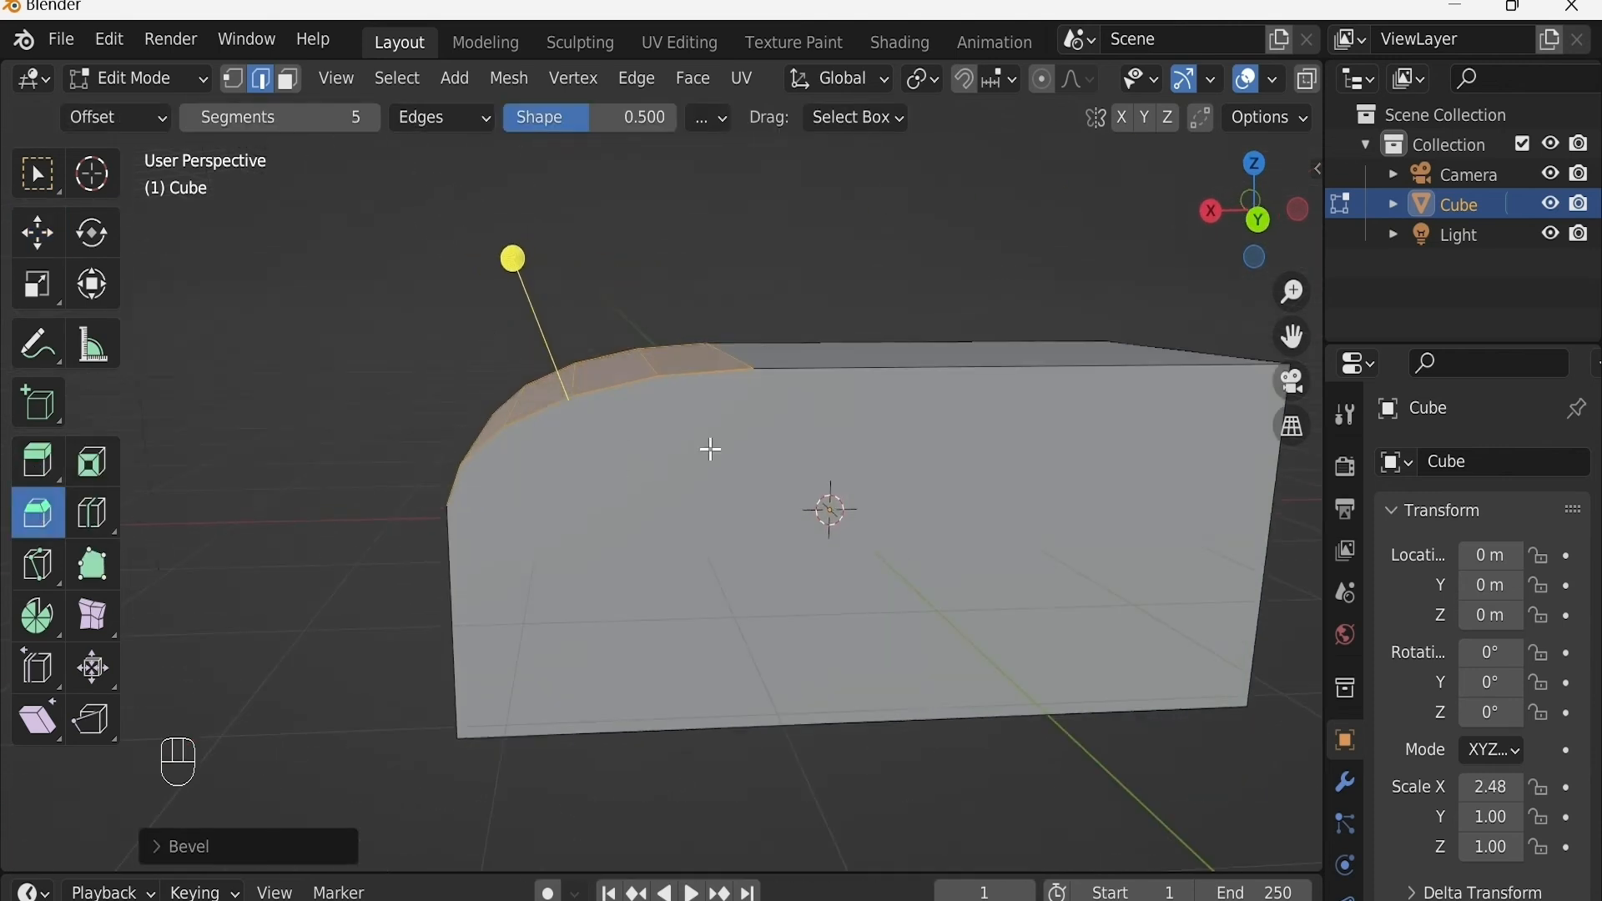
{"action": "middle_click_drag", "start_coordinate": [751, 354], "coordinate": [790, 379]}
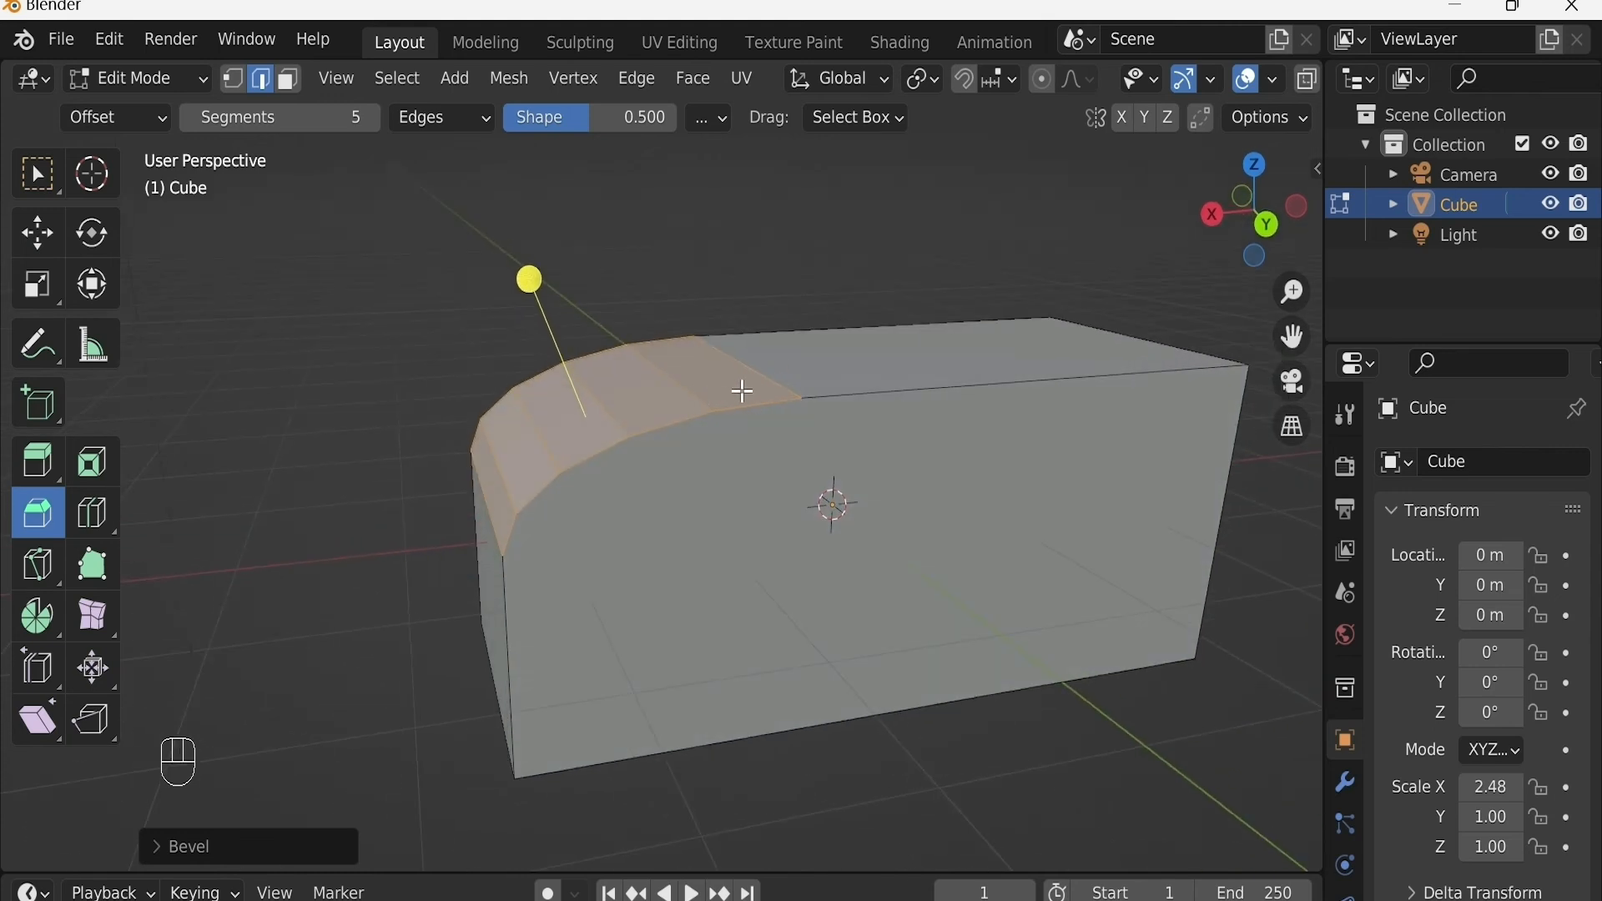
Step: Show the cube's transform values in the viewport sidebar and switch to Object Mode
{"action": "left_click", "coordinate": [1317, 164]}
{"action": "key", "text": "ctrl+Tab"}
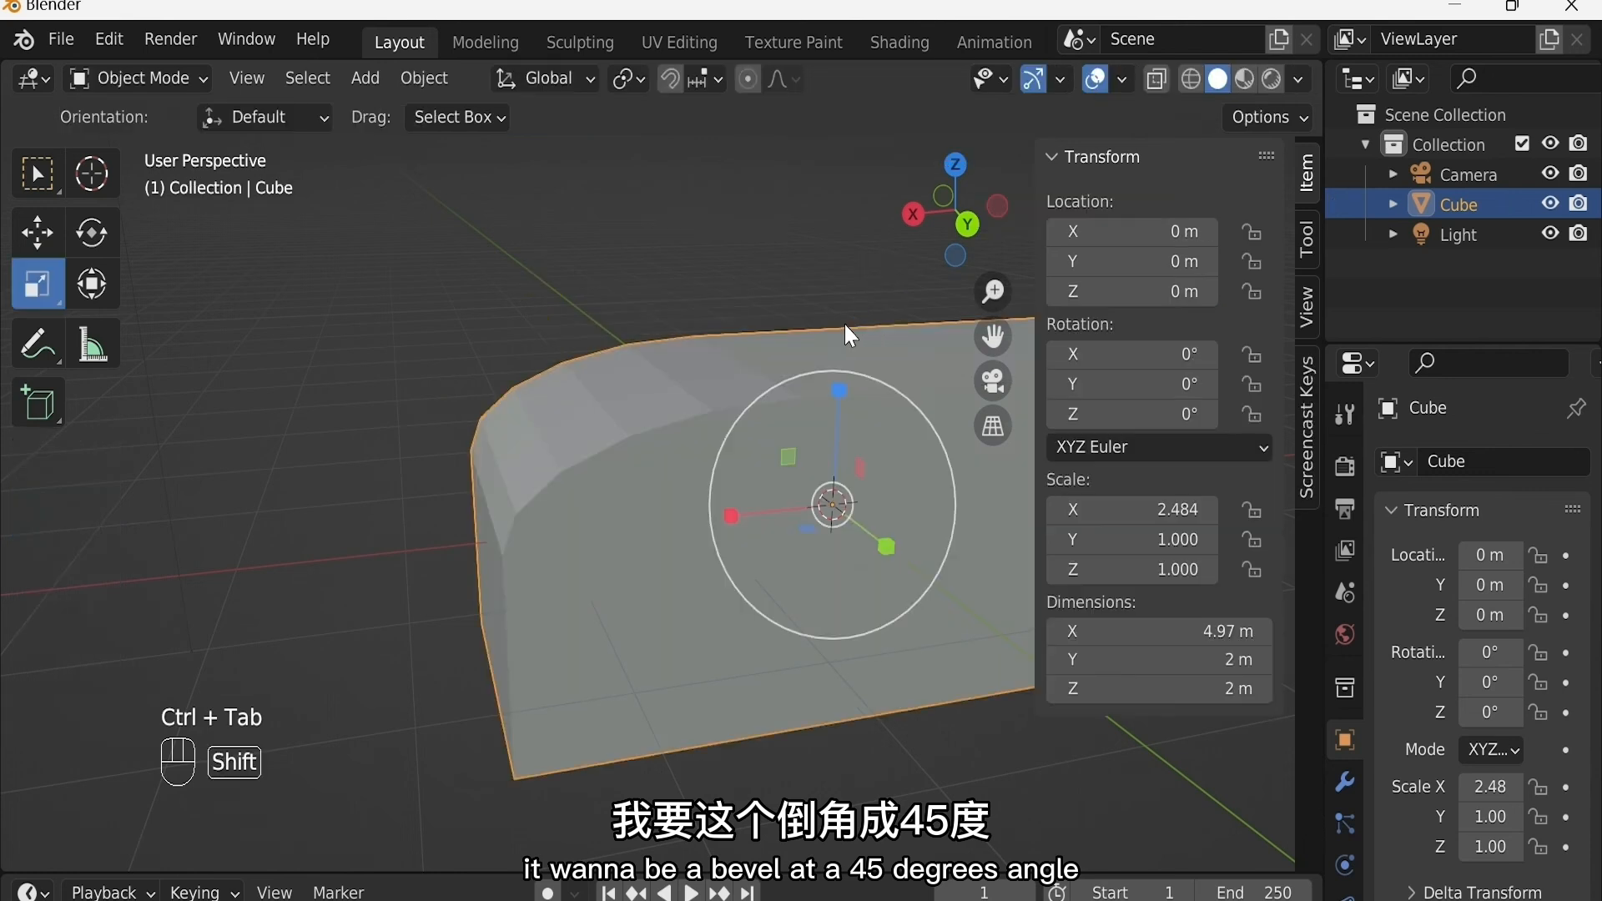
Step: Examine the stretched cube's X scale value and its bevelled end from several angles
{"action": "left_click", "coordinate": [1149, 509]}
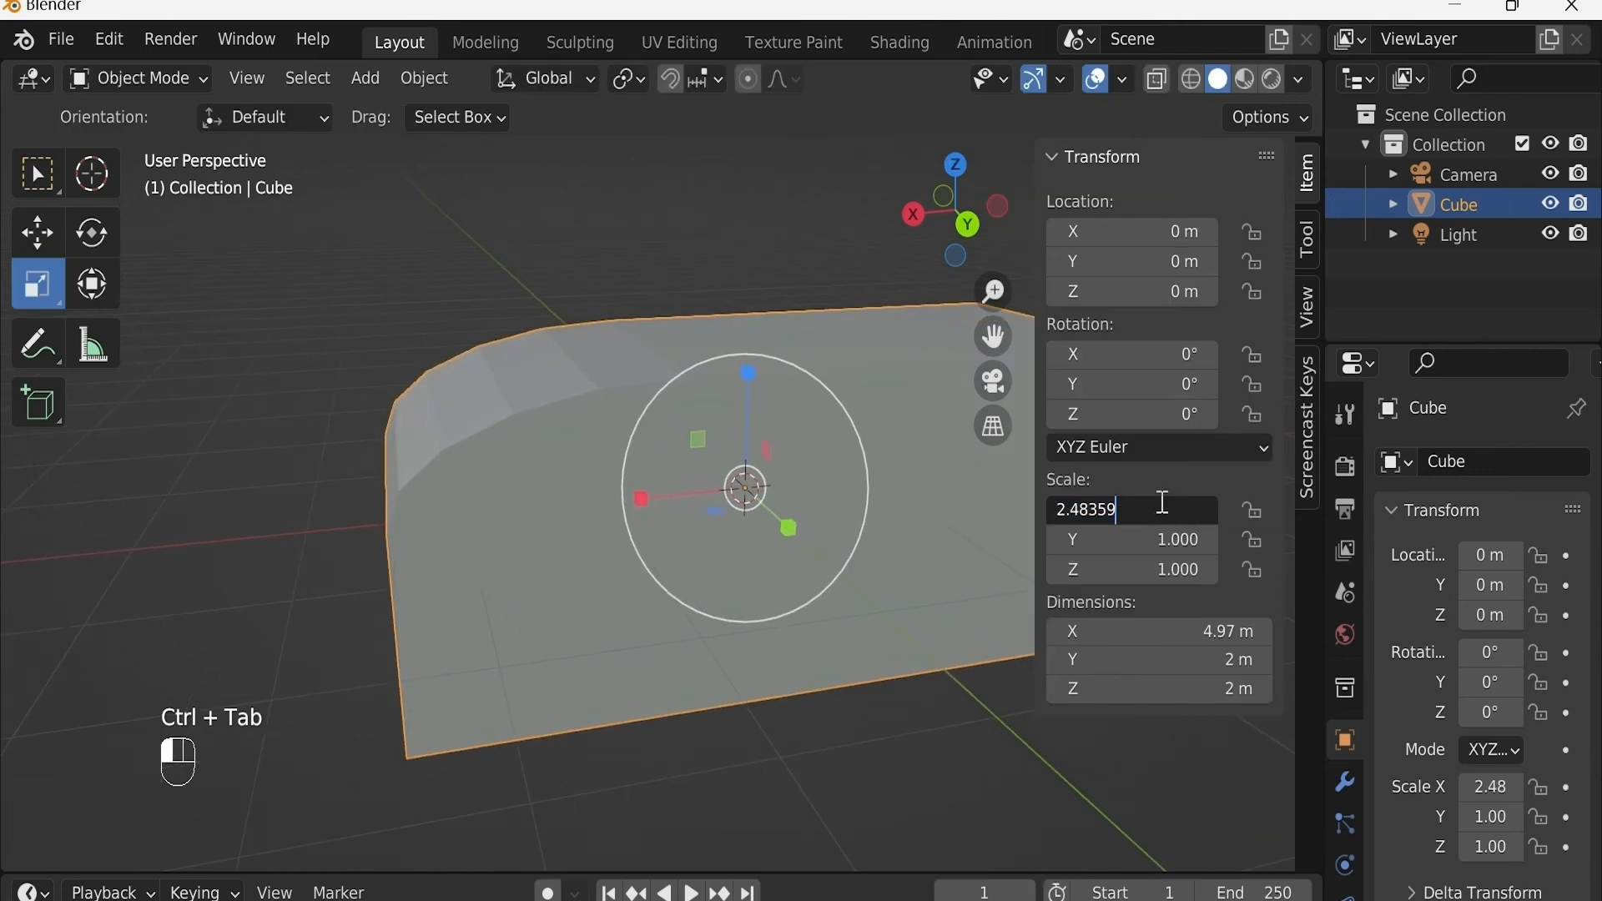
{"action": "mouse_move", "coordinate": [772, 426]}
{"action": "middle_mouse_down"}
{"action": "mouse_move", "coordinate": [714, 402]}
{"action": "mouse_move", "coordinate": [773, 408]}
{"action": "mouse_move", "coordinate": [814, 437]}
{"action": "mouse_move", "coordinate": [786, 412]}
{"action": "middle_mouse_up"}
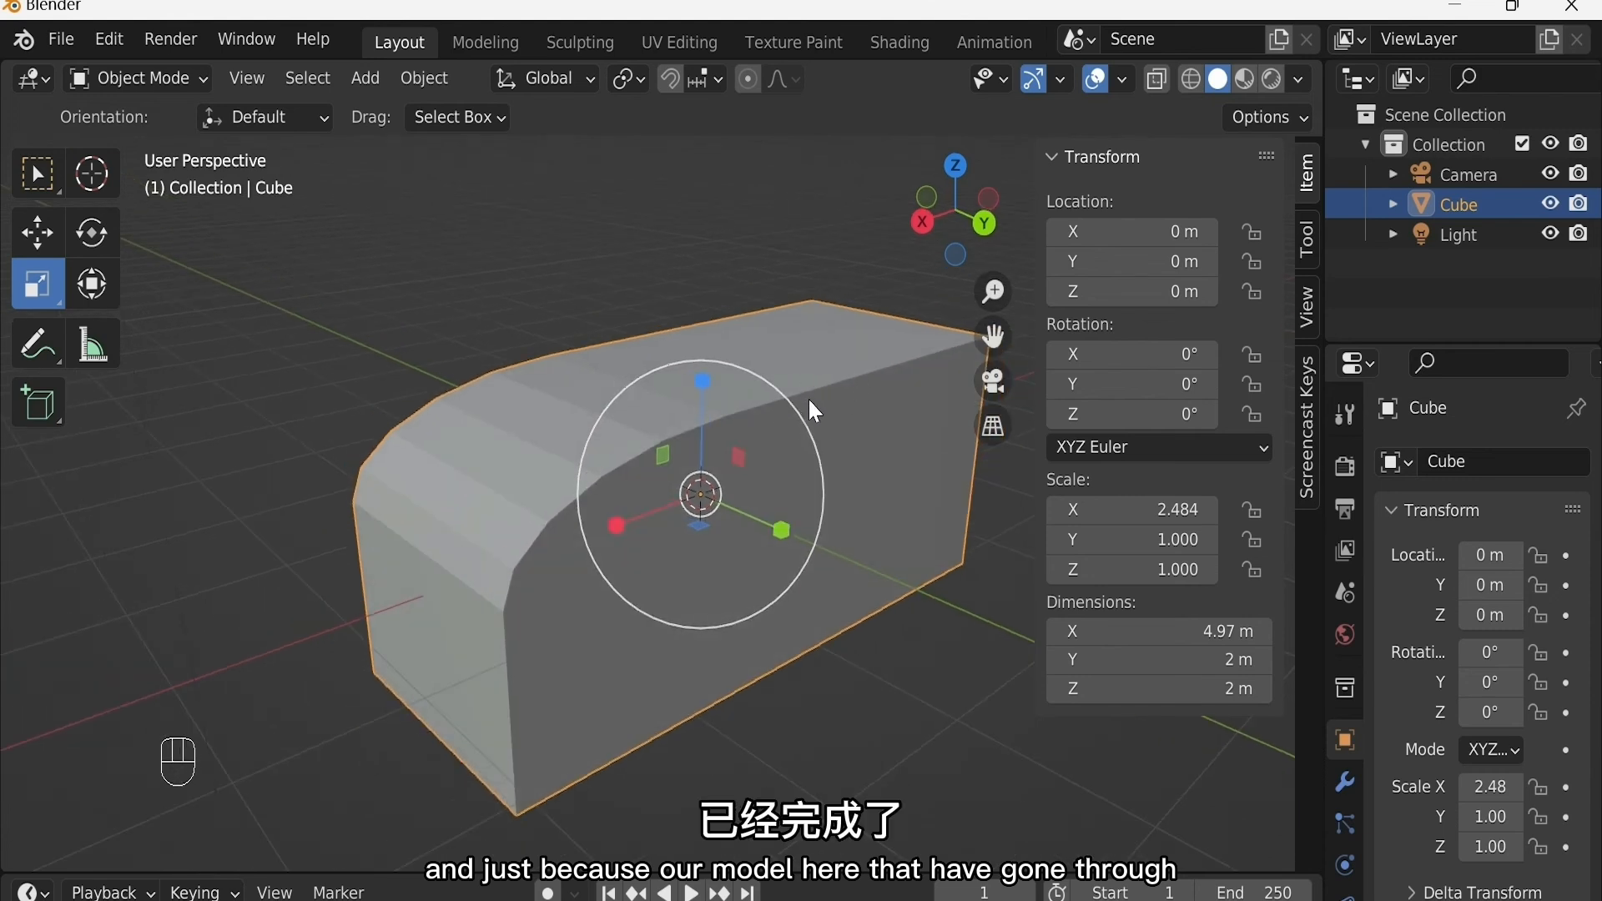
{"action": "middle_click_drag", "start_coordinate": [807, 398], "coordinate": [826, 459]}
{"action": "key", "text": "ctrl"}
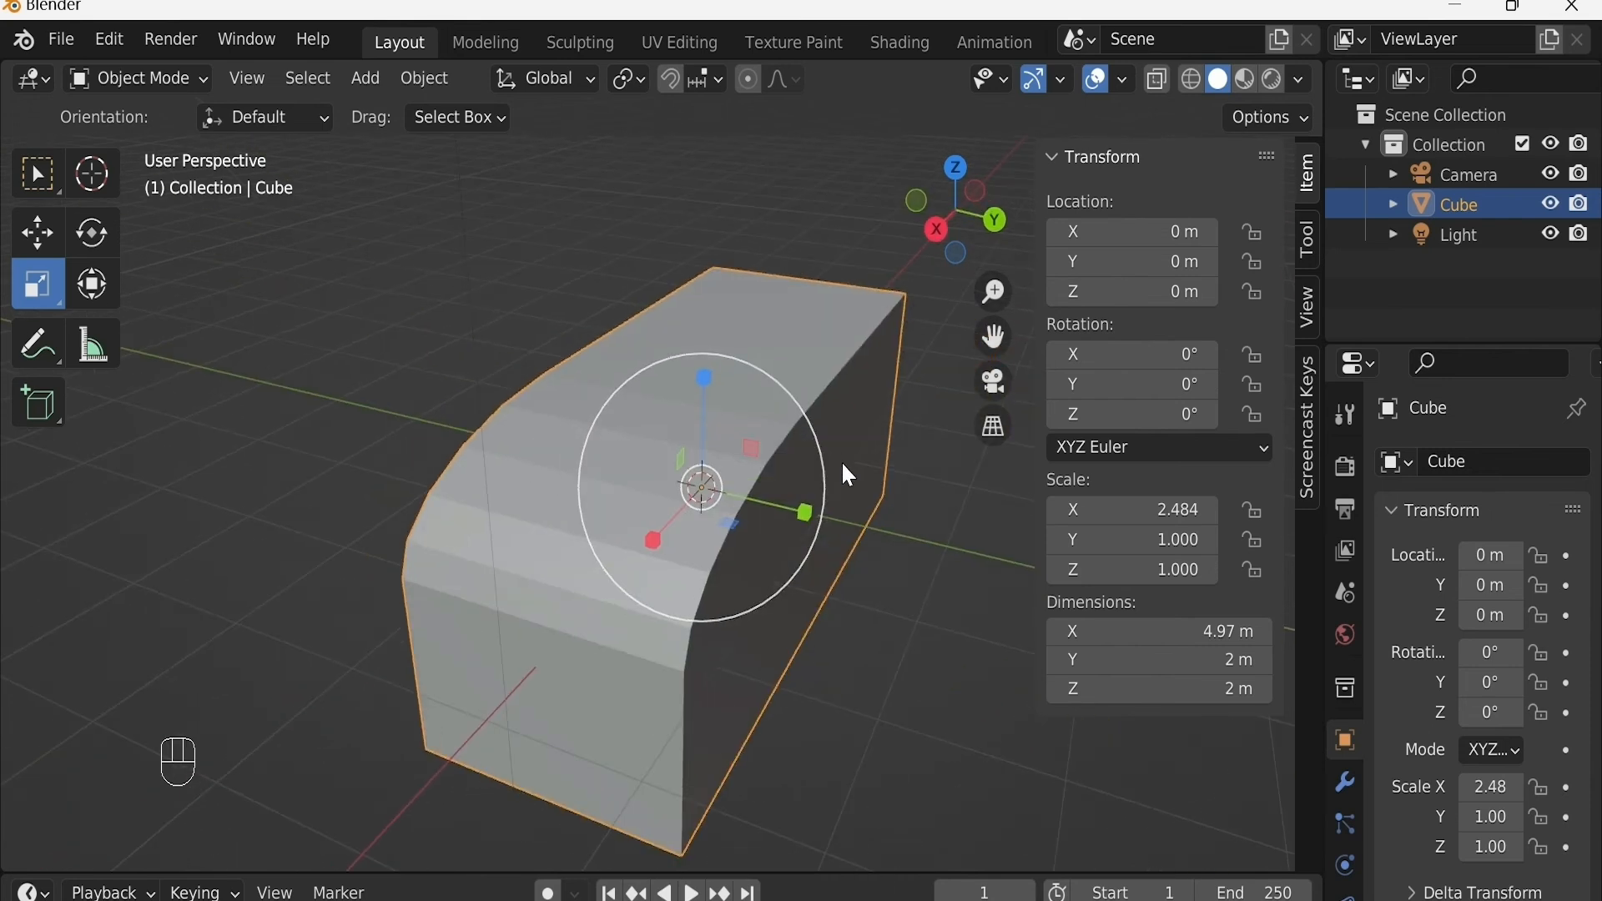
Step: Duplicate the bevelled cube and place the copy about 3.33 m away along the negative Y axis
{"action": "key", "text": "shift+d"}
{"action": "key", "text": "x"}
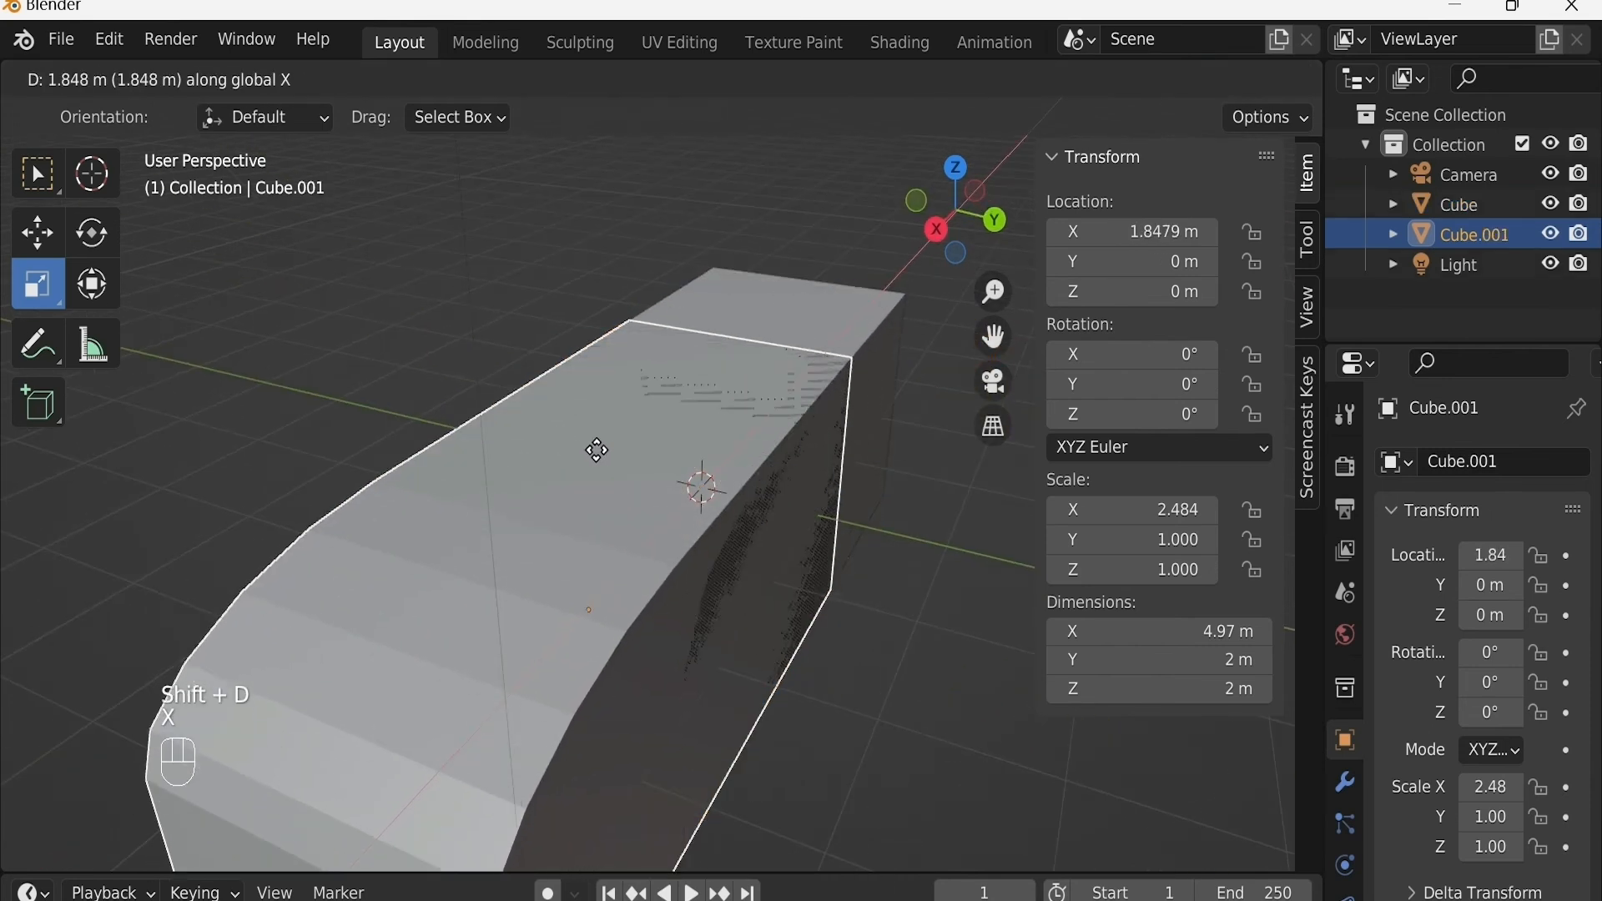
{"action": "key", "text": "y"}
{"action": "left_click", "coordinate": [511, 405]}
{"action": "middle_click_drag", "start_coordinate": [505, 394], "coordinate": [684, 403], "text": "shift"}
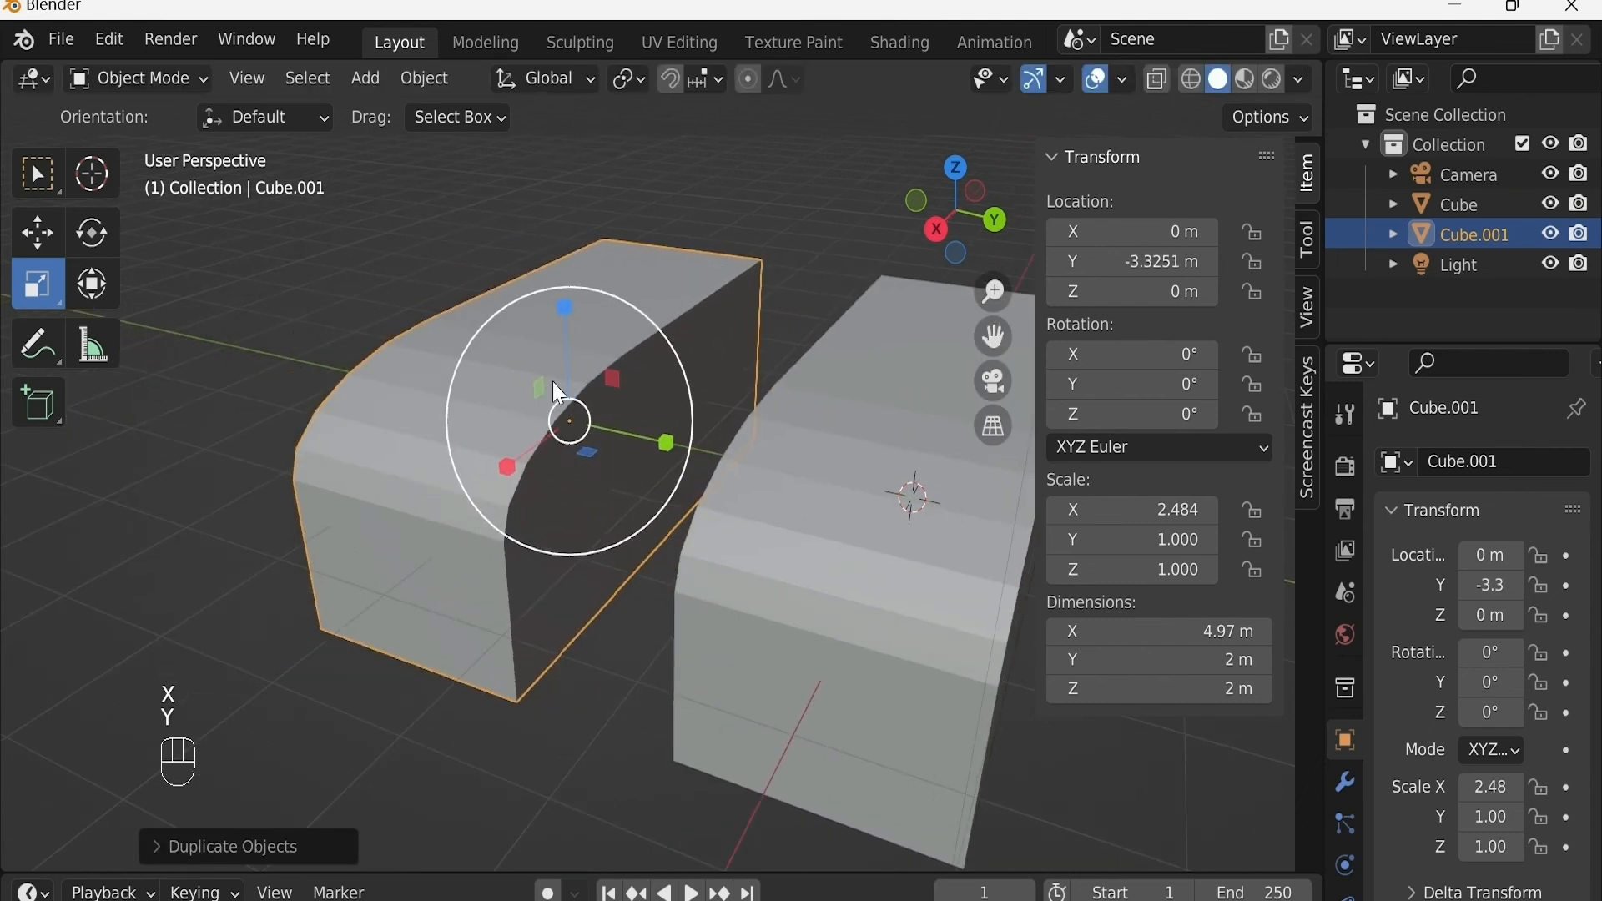
Step: Undo the duplication and the stretched cube's edge bevel
{"action": "key", "text": "ctrl+z"}
{"action": "key", "text": "ctrl+z"}
{"action": "key", "text": "ctrl+z"}
{"action": "key", "text": "ctrl+z"}
{"action": "key", "text": "ctrl+z"}
{"action": "key", "text": "ctrl+z"}
{"action": "key", "text": "ctrl+z"}
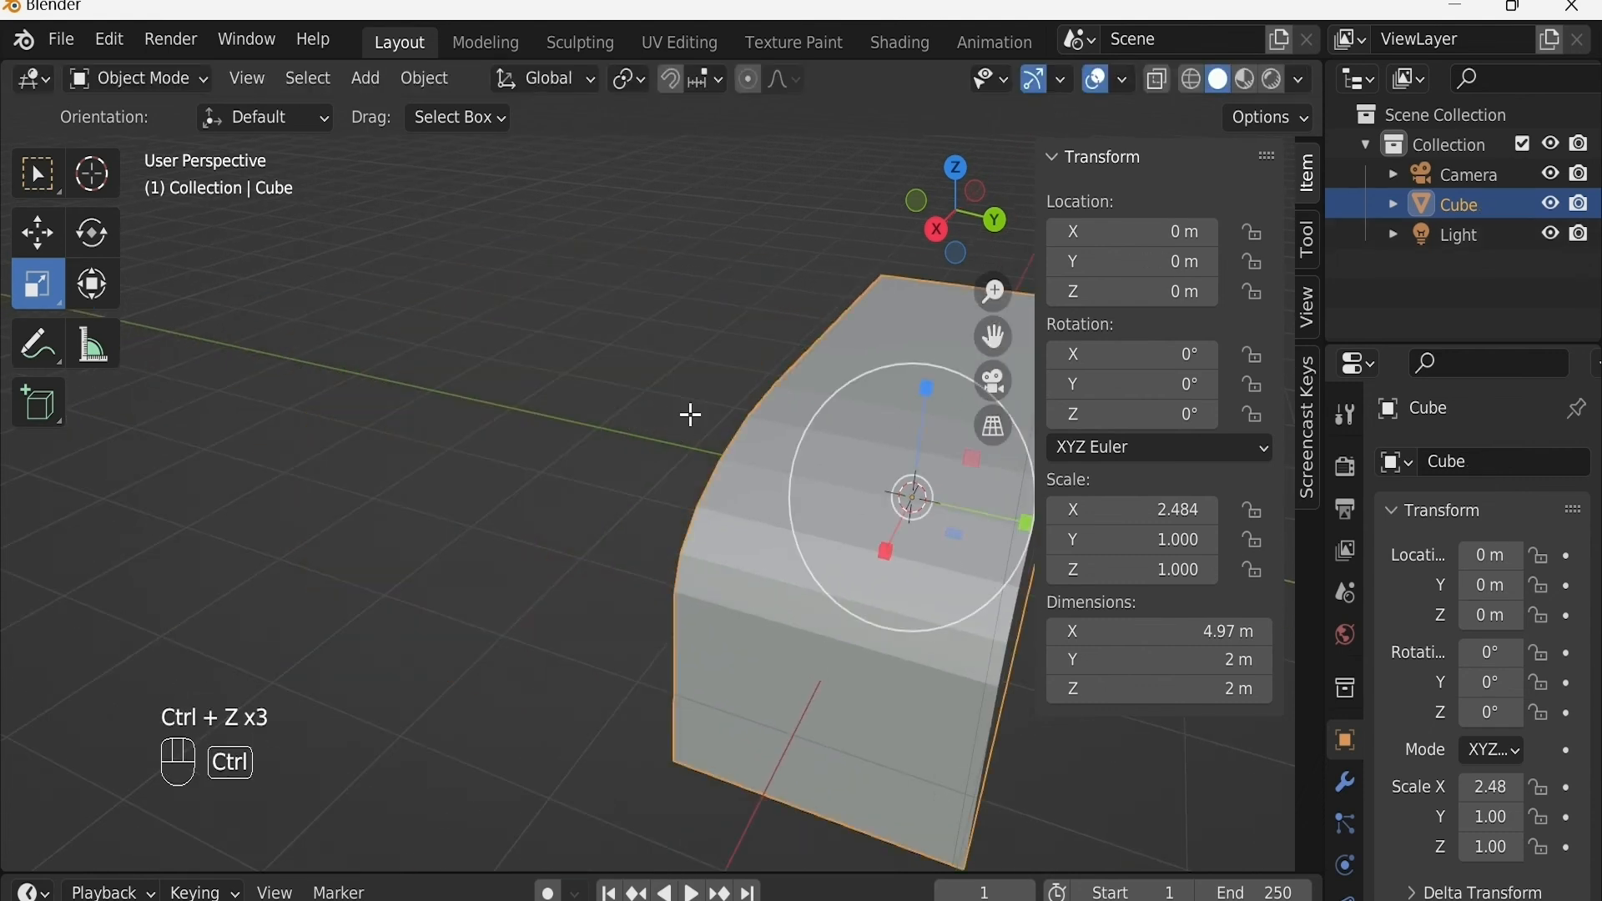
{"action": "key", "text": "ctrl+z"}
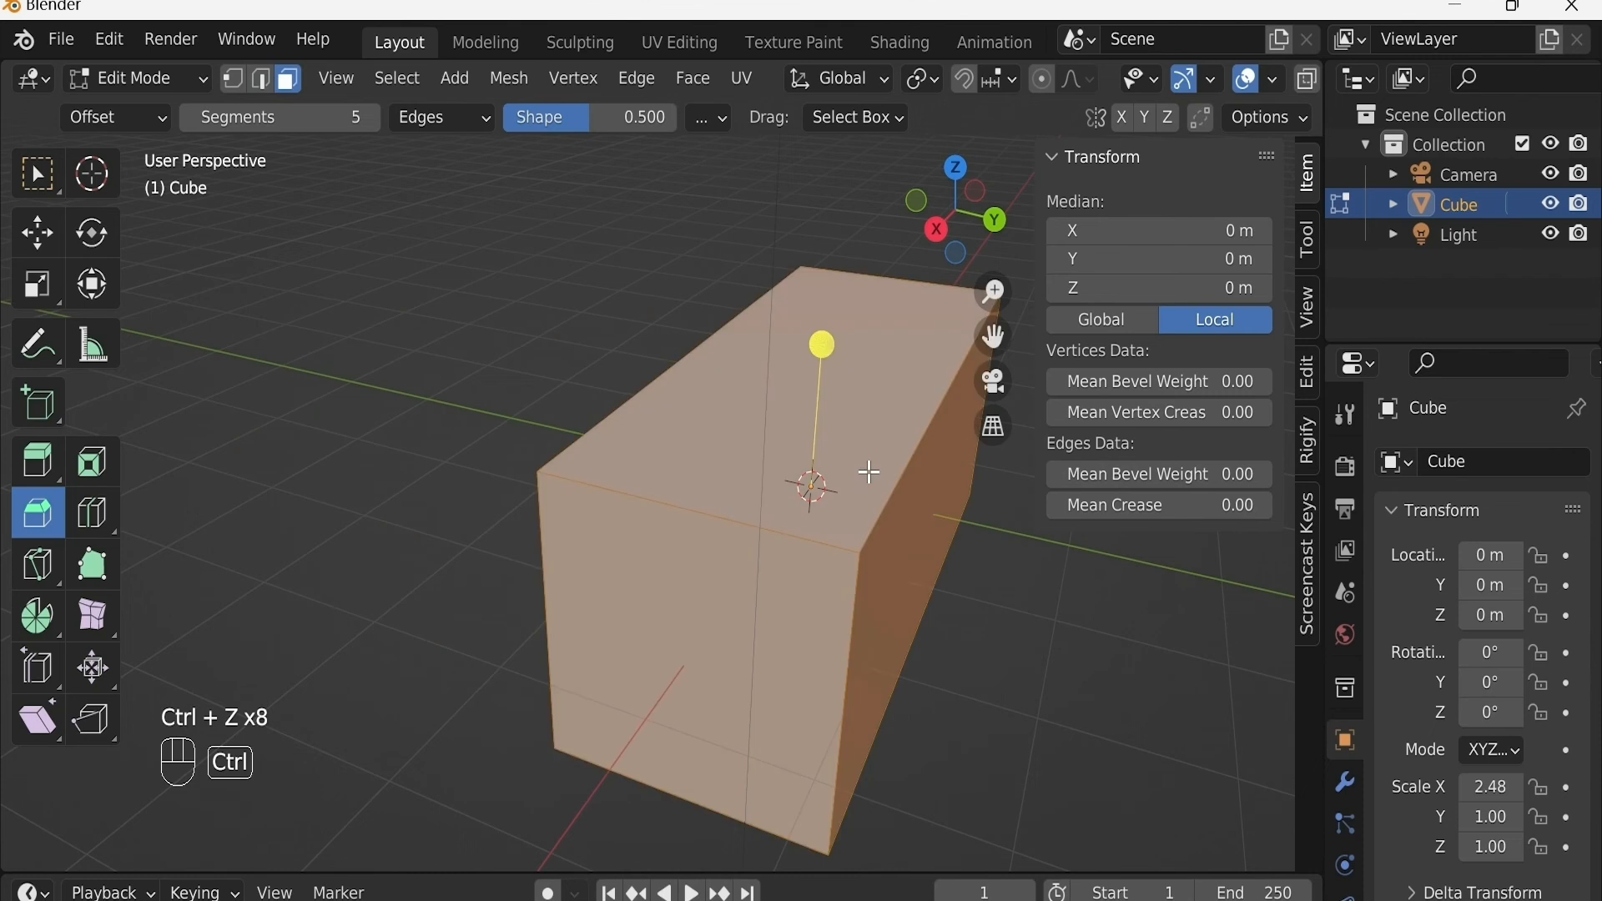
Step: In Object Mode, duplicate the stretched cube about 3.42 m along negative Y and apply rotation and scale to the copy
{"action": "key", "text": "ctrl+Tab"}
{"action": "left_click", "coordinate": [859, 477]}
{"action": "key", "text": "shift+d"}
{"action": "key", "text": "x"}
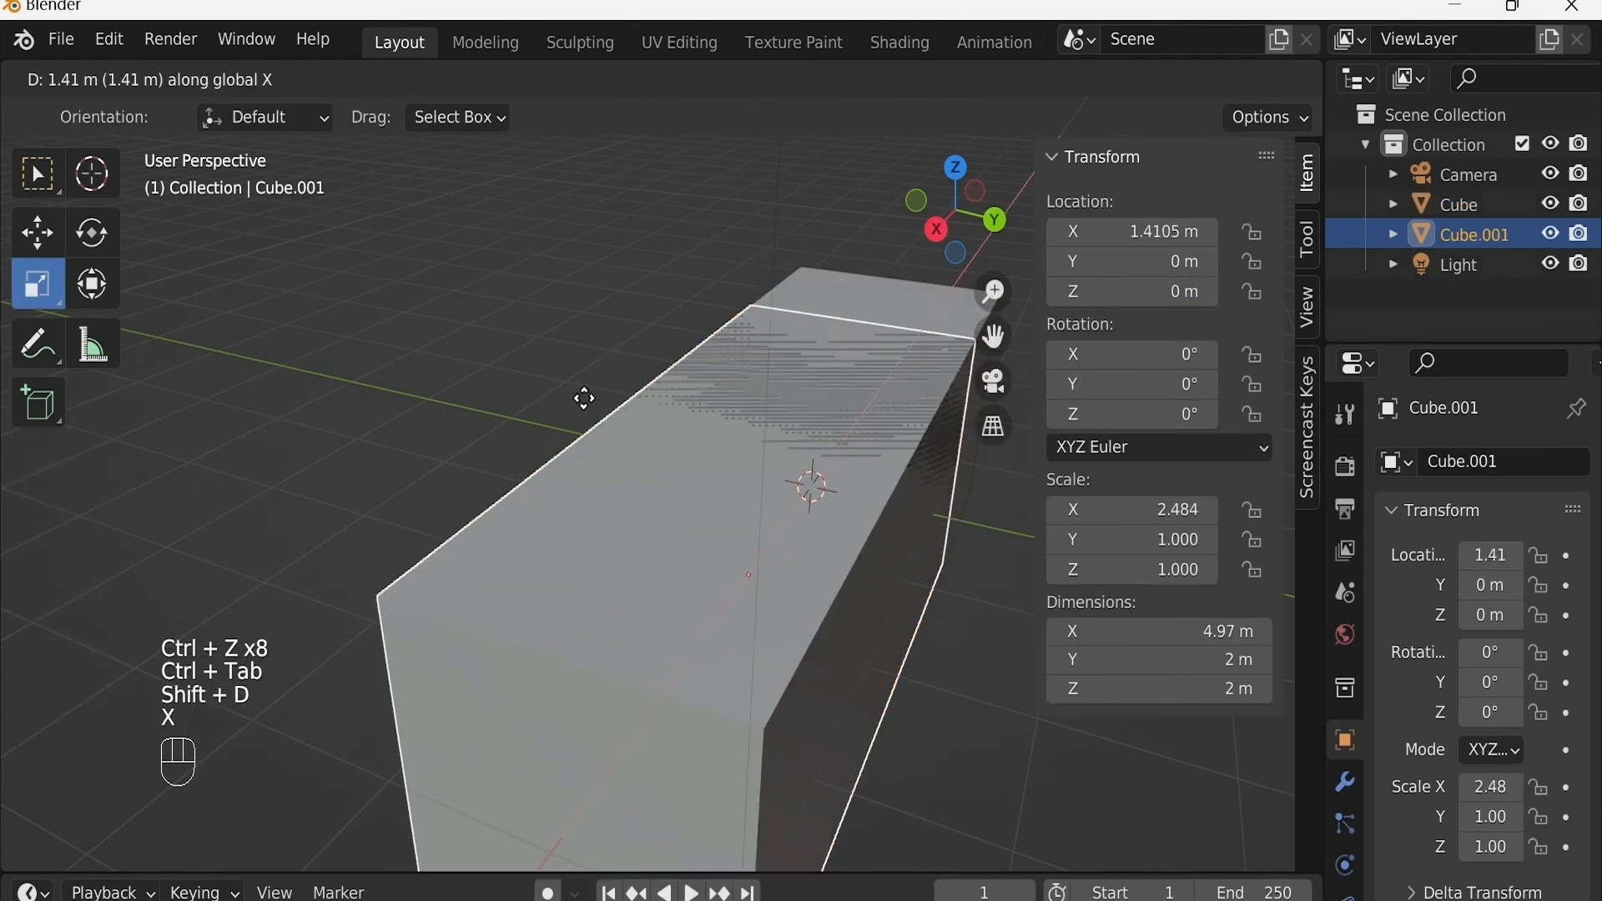
{"action": "key", "text": "y"}
{"action": "left_click", "coordinate": [570, 389]}
{"action": "middle_click_drag", "start_coordinate": [659, 407], "coordinate": [747, 420], "text": "shift"}
{"action": "key", "text": "ctrl+a"}
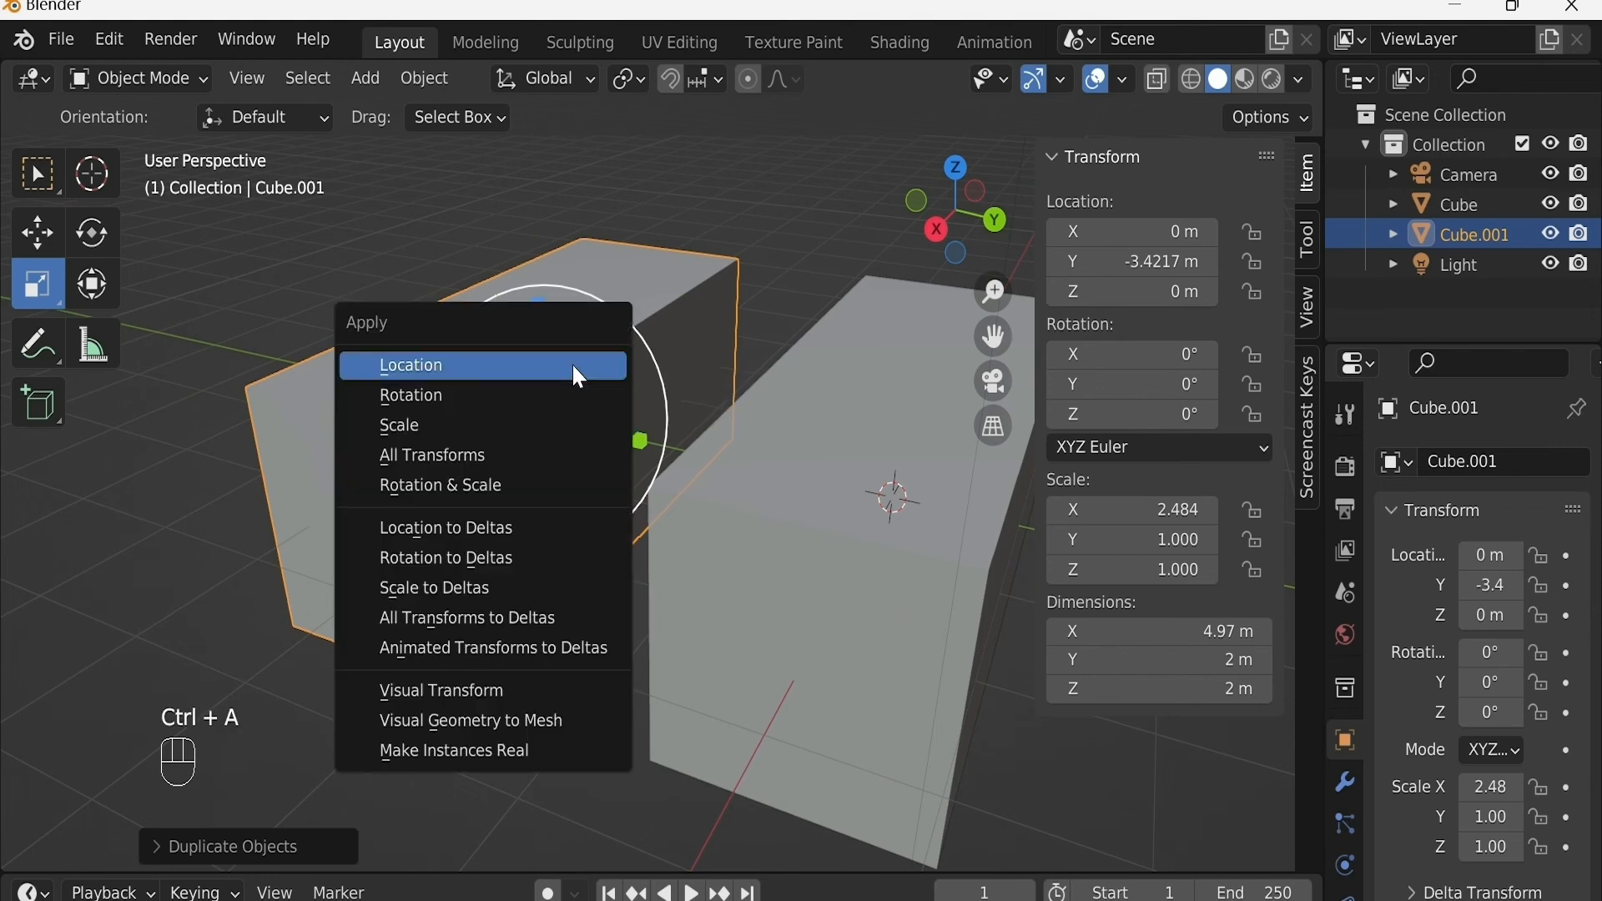
{"action": "left_click", "coordinate": [486, 486]}
Step: In Edit Mode, bevel the top edge at the copy's positive X end with 5 segments
{"action": "key", "text": "Tab"}
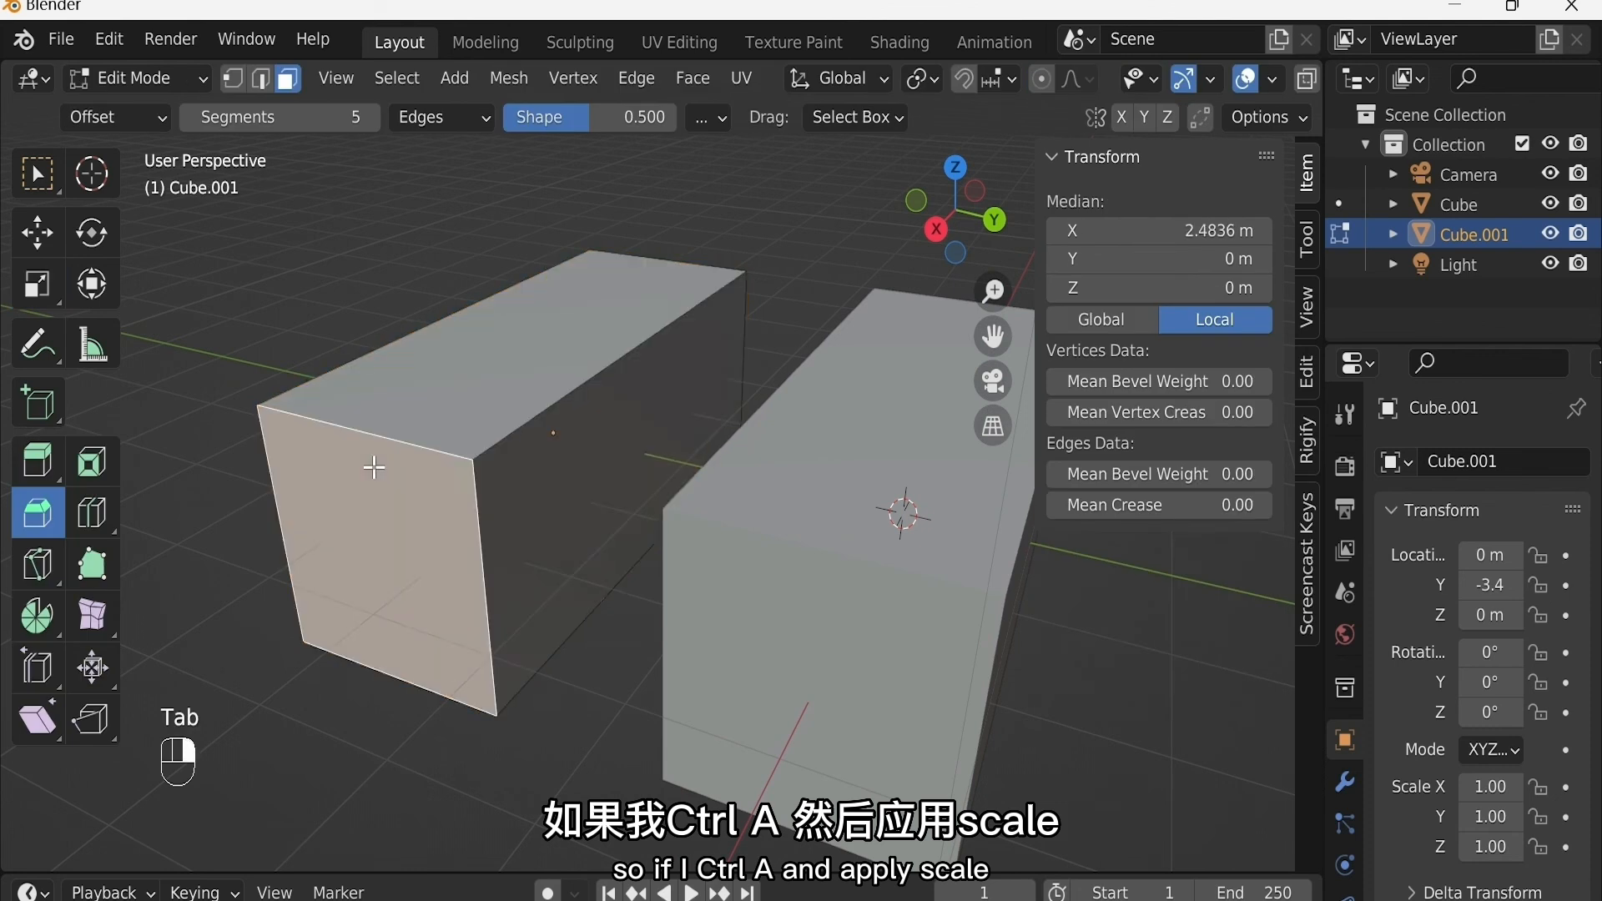
{"action": "key", "text": "2"}
{"action": "left_click", "coordinate": [355, 431]}
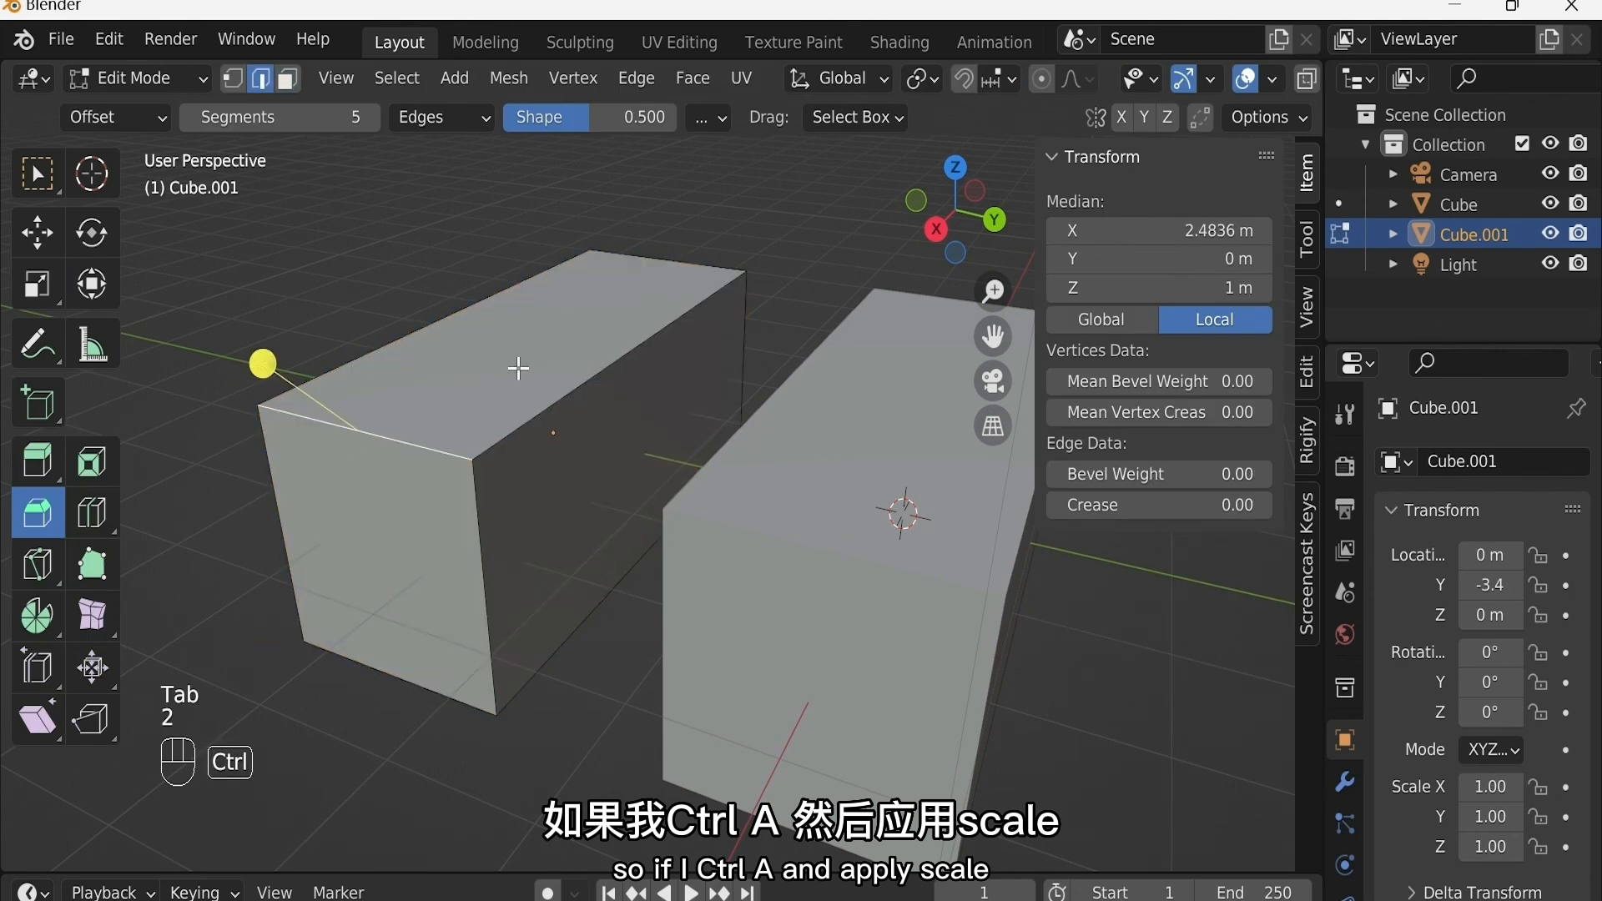
{"action": "key", "text": "ctrl+b"}
{"action": "left_click", "coordinate": [655, 251]}
{"action": "middle_click_drag", "start_coordinate": [655, 251], "coordinate": [751, 506]}
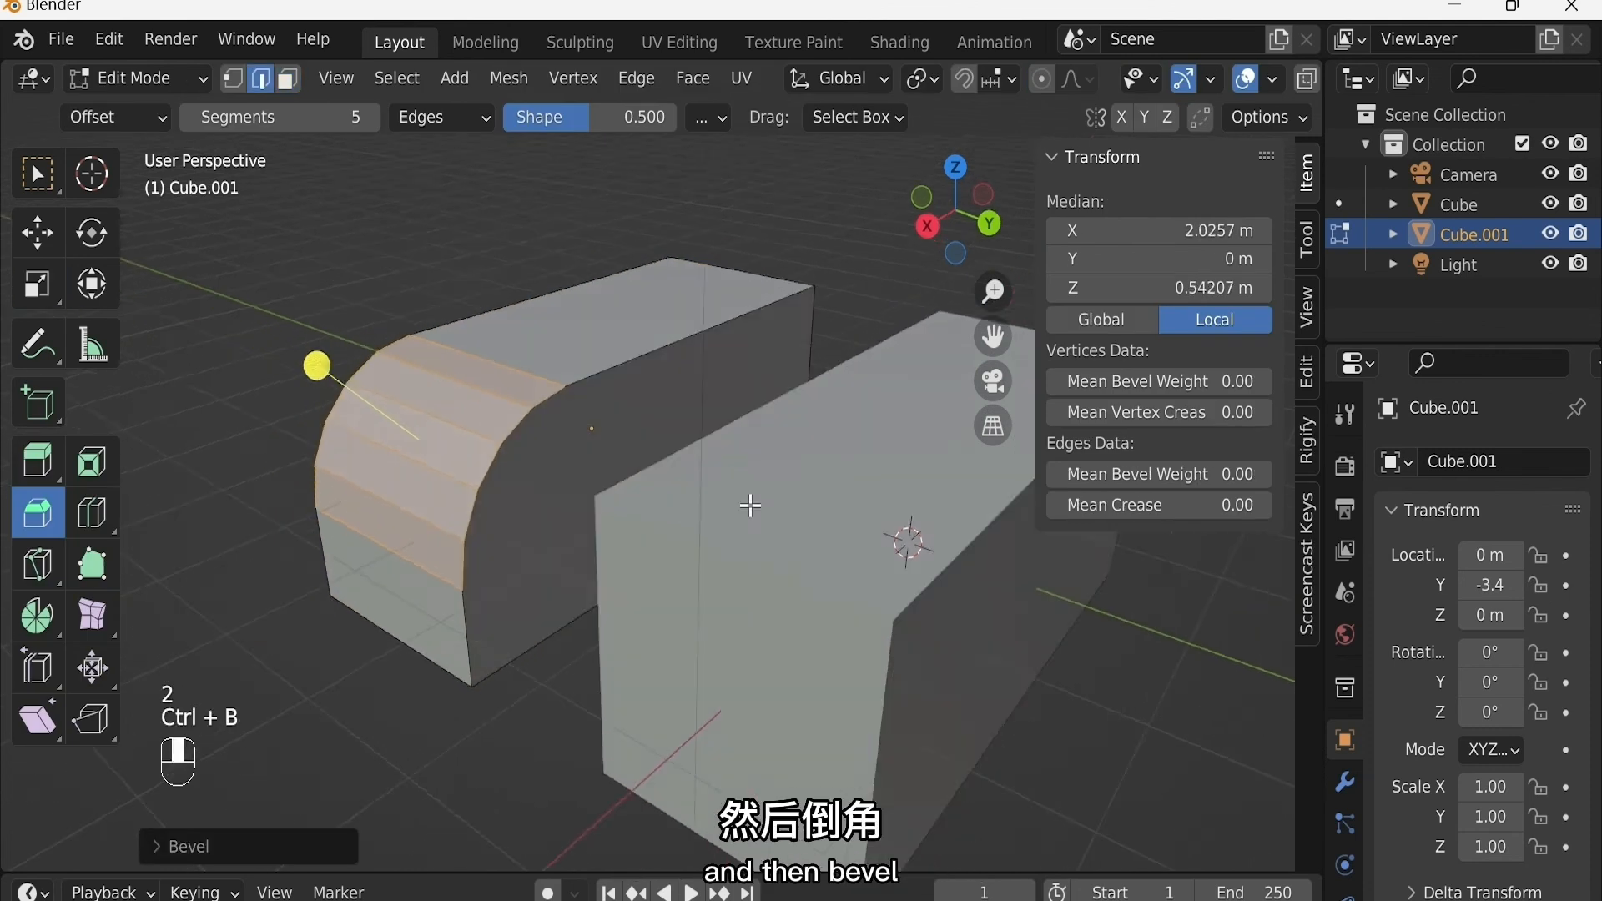
Step: Bevel the matching top edge of the original, unapplied-scale cube with 5 segments and return to Object Mode
{"action": "key", "text": "ctrl+Tab"}
{"action": "left_click", "coordinate": [777, 499]}
{"action": "key", "text": "Tab"}
{"action": "left_click", "coordinate": [634, 538]}
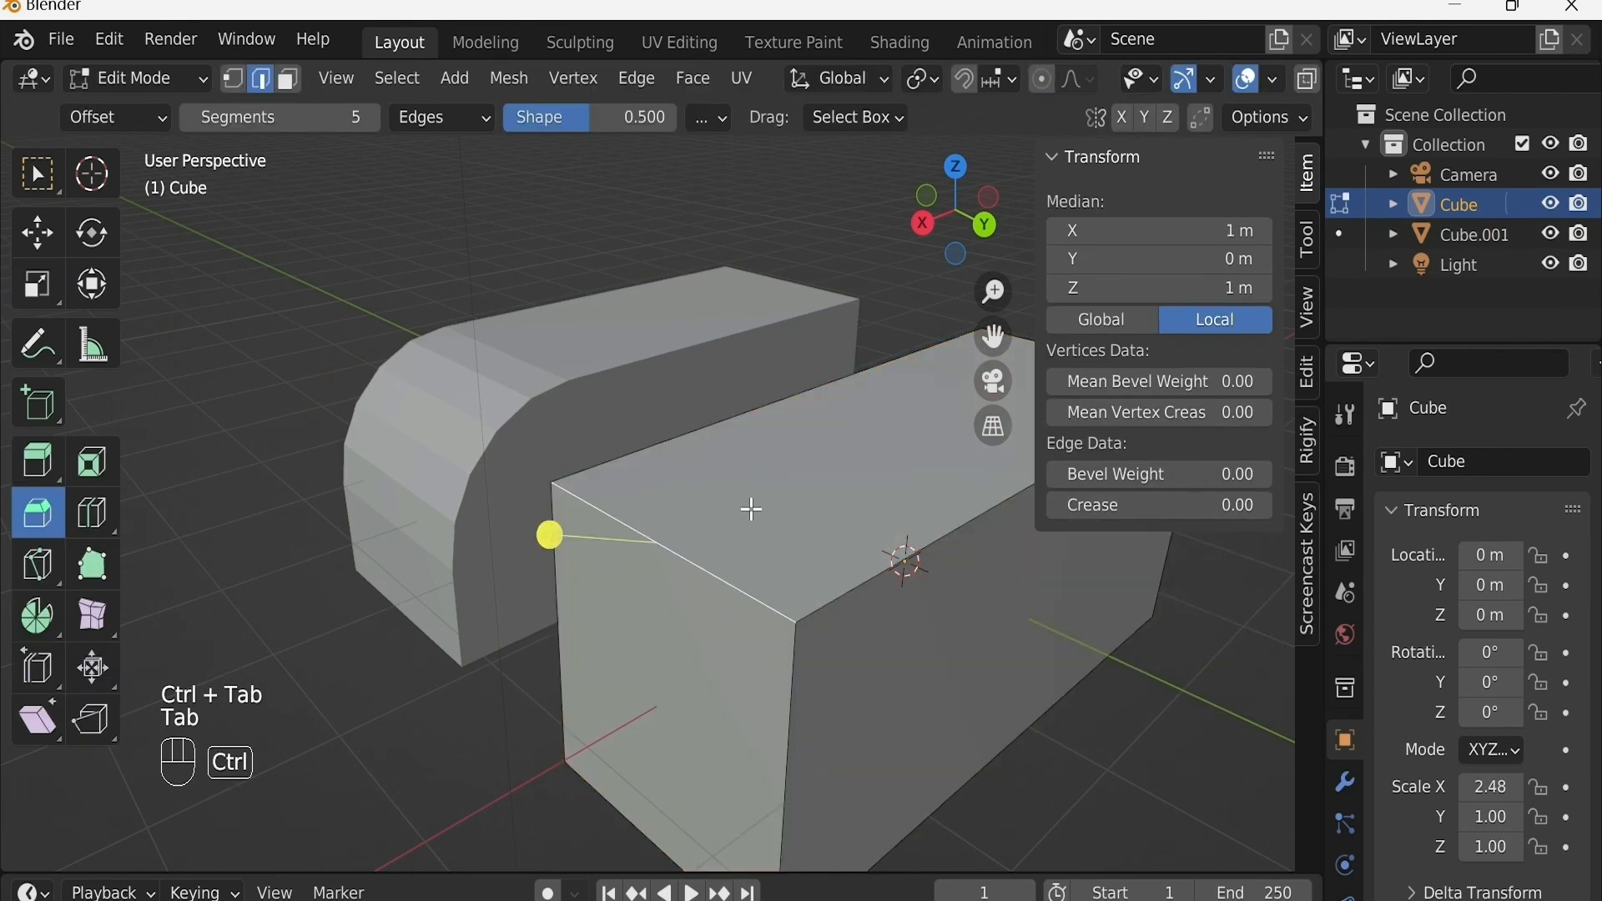
{"action": "key", "text": "ctrl+b"}
{"action": "left_click", "coordinate": [948, 402]}
{"action": "middle_click_drag", "start_coordinate": [865, 519], "coordinate": [889, 468]}
{"action": "key", "text": "ctrl+Tab"}
Step: Compare the bevels of the two cubes from several angles, selecting both and clearing the selection
{"action": "middle_click_drag", "start_coordinate": [679, 508], "coordinate": [634, 501]}
{"action": "left_click", "coordinate": [406, 396]}
{"action": "left_click", "coordinate": [618, 448], "text": "shift"}
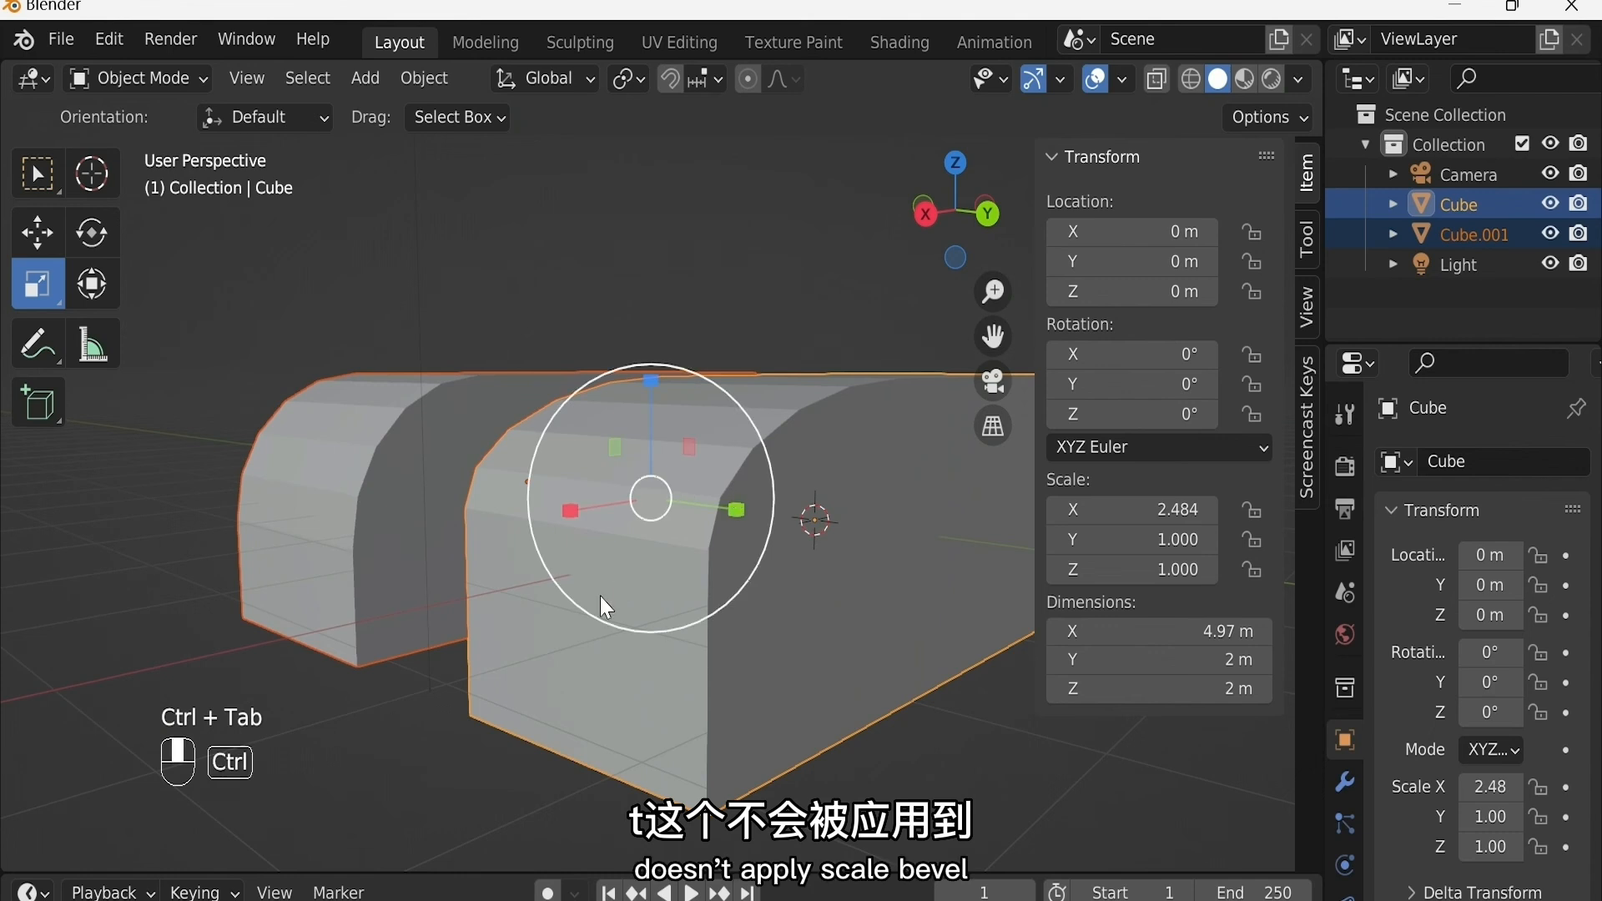
{"action": "middle_click_drag", "start_coordinate": [605, 608], "coordinate": [628, 563]}
{"action": "left_click", "coordinate": [613, 321]}
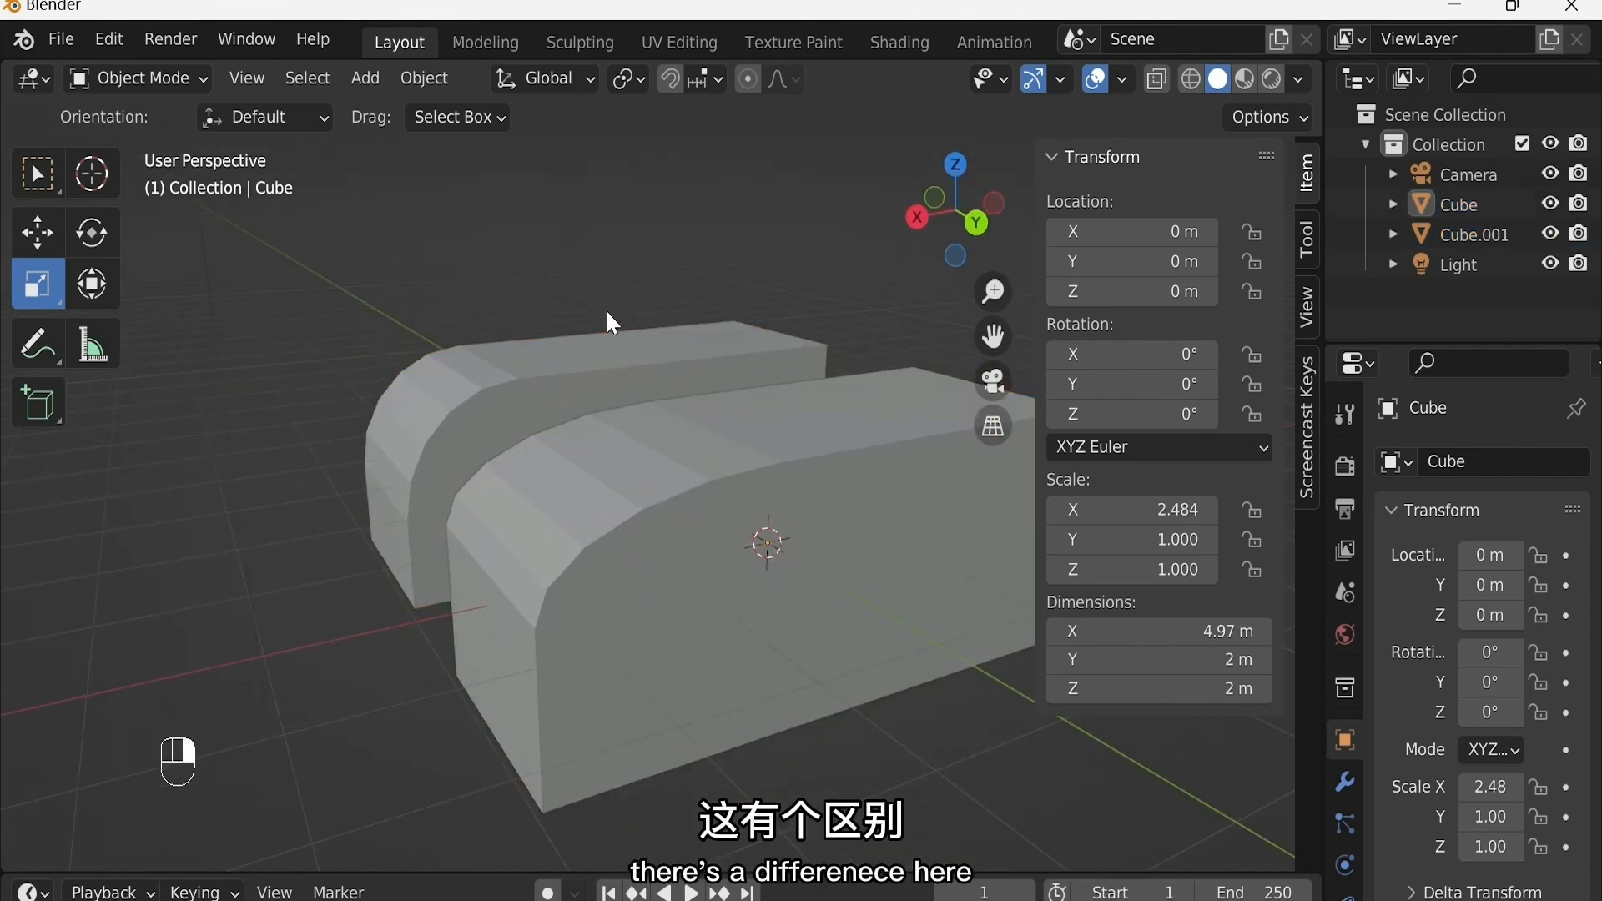
{"action": "middle_click_drag", "start_coordinate": [613, 324], "coordinate": [766, 428]}
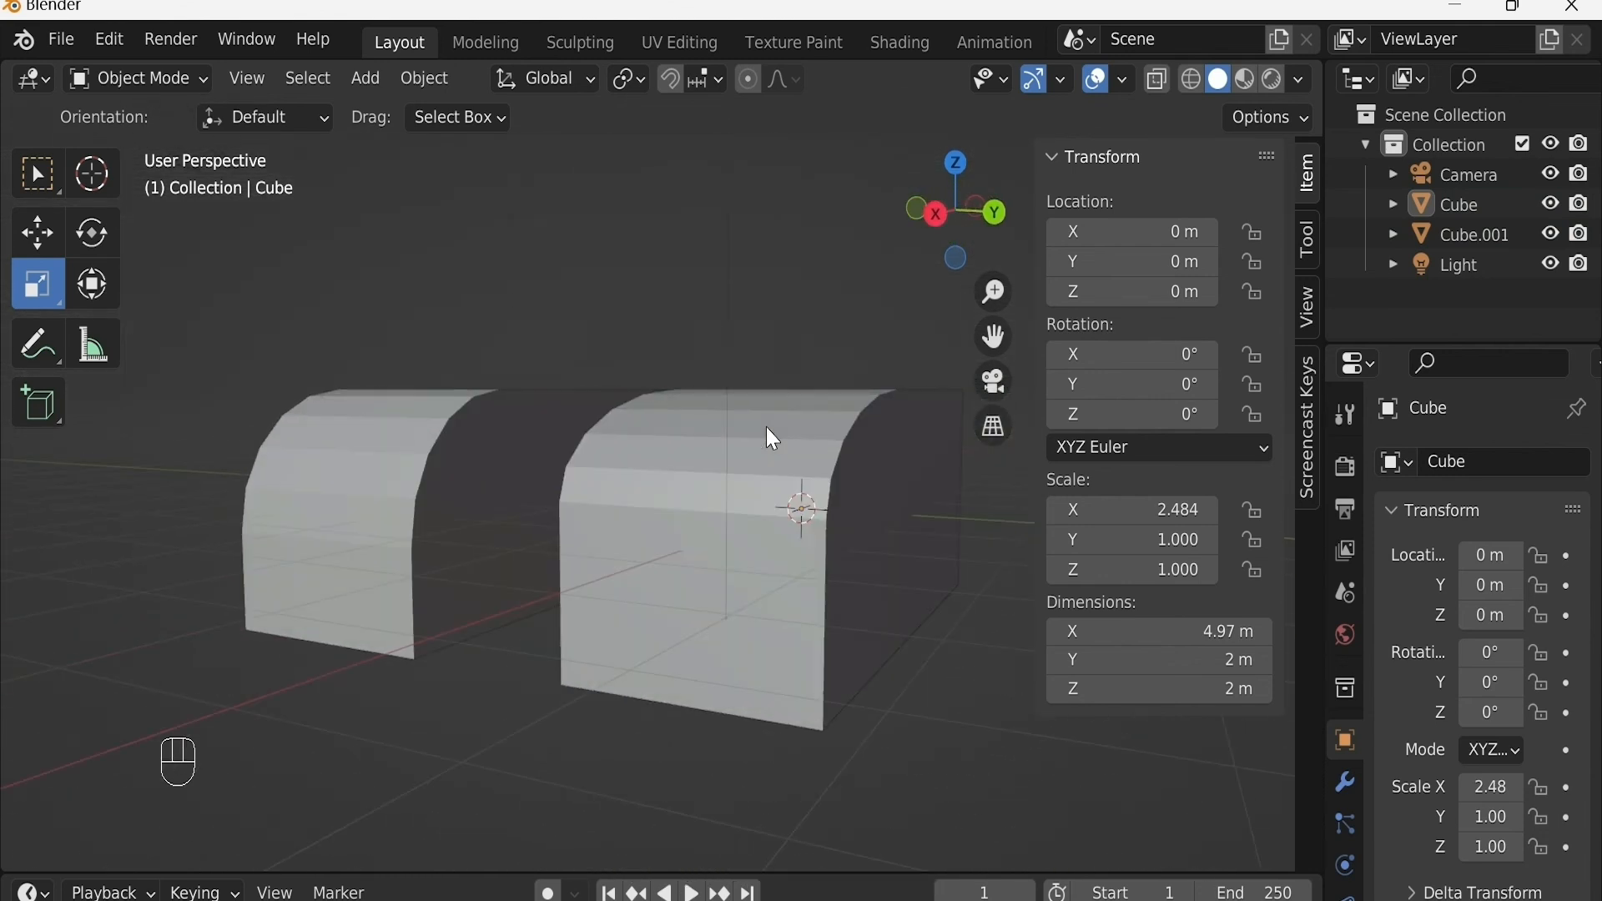
Step: Turn on X-ray and select bottom edges of the scale-applied copy through its surface in Edit Mode
{"action": "left_click", "coordinate": [1162, 78]}
{"action": "middle_click_drag", "start_coordinate": [818, 351], "coordinate": [624, 489]}
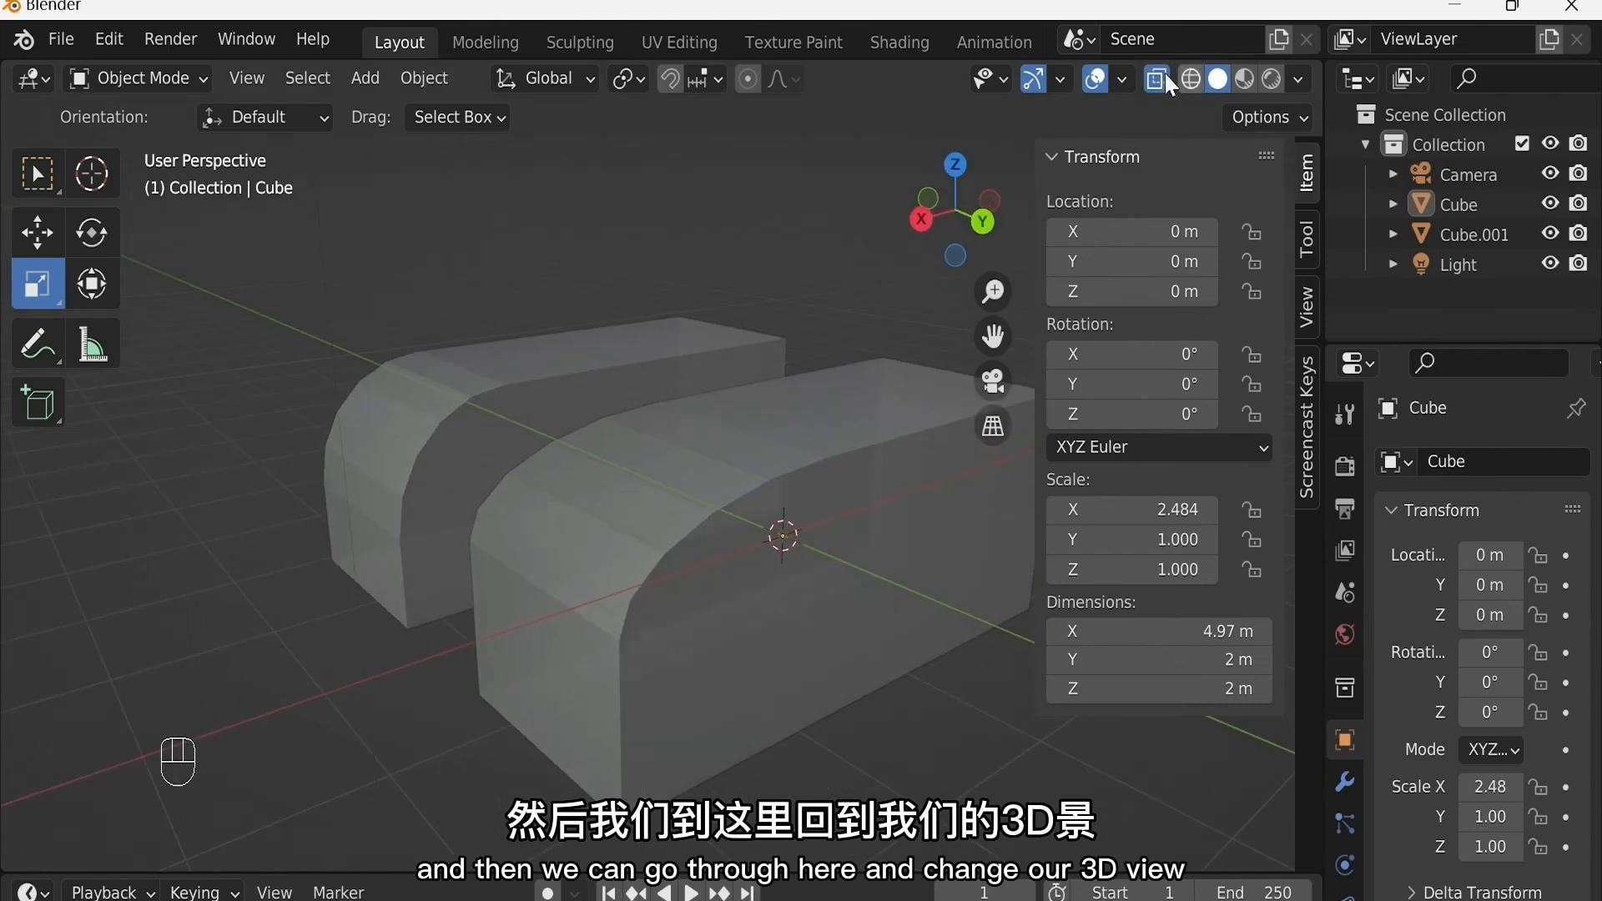
{"action": "left_click", "coordinate": [741, 454]}
{"action": "key", "text": "Tab"}
{"action": "middle_click_drag", "start_coordinate": [672, 433], "coordinate": [712, 433]}
{"action": "middle_click_drag", "start_coordinate": [512, 432], "coordinate": [645, 467], "text": "shift"}
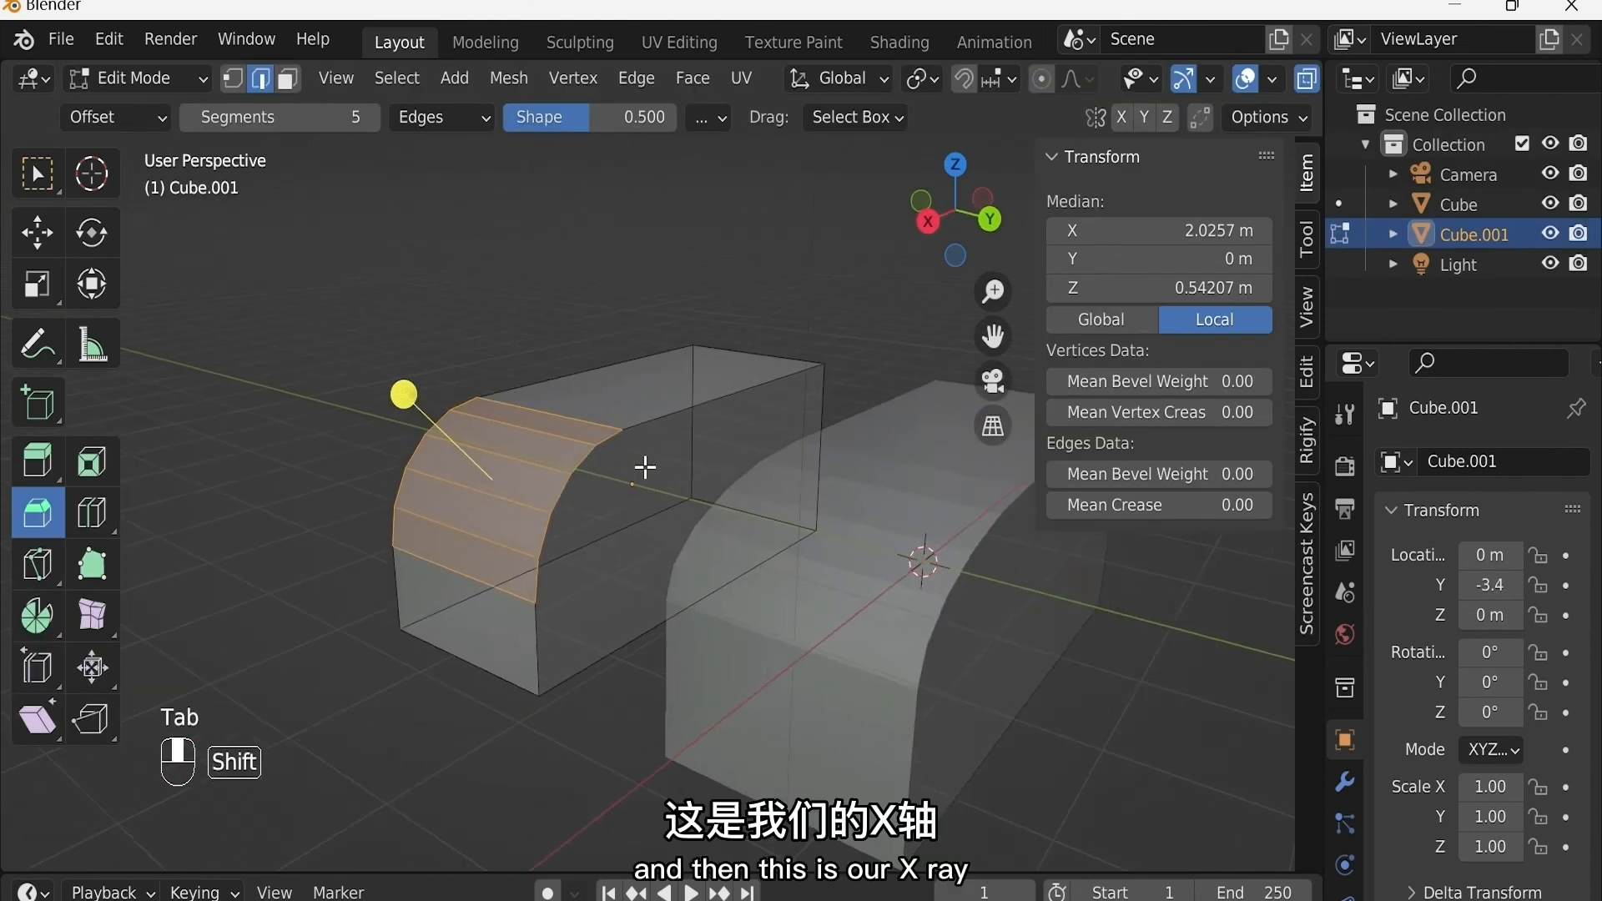
{"action": "scroll", "coordinate": [645, 467], "scroll_direction": "up", "scroll_amount": 1}
{"action": "left_click", "coordinate": [475, 605]}
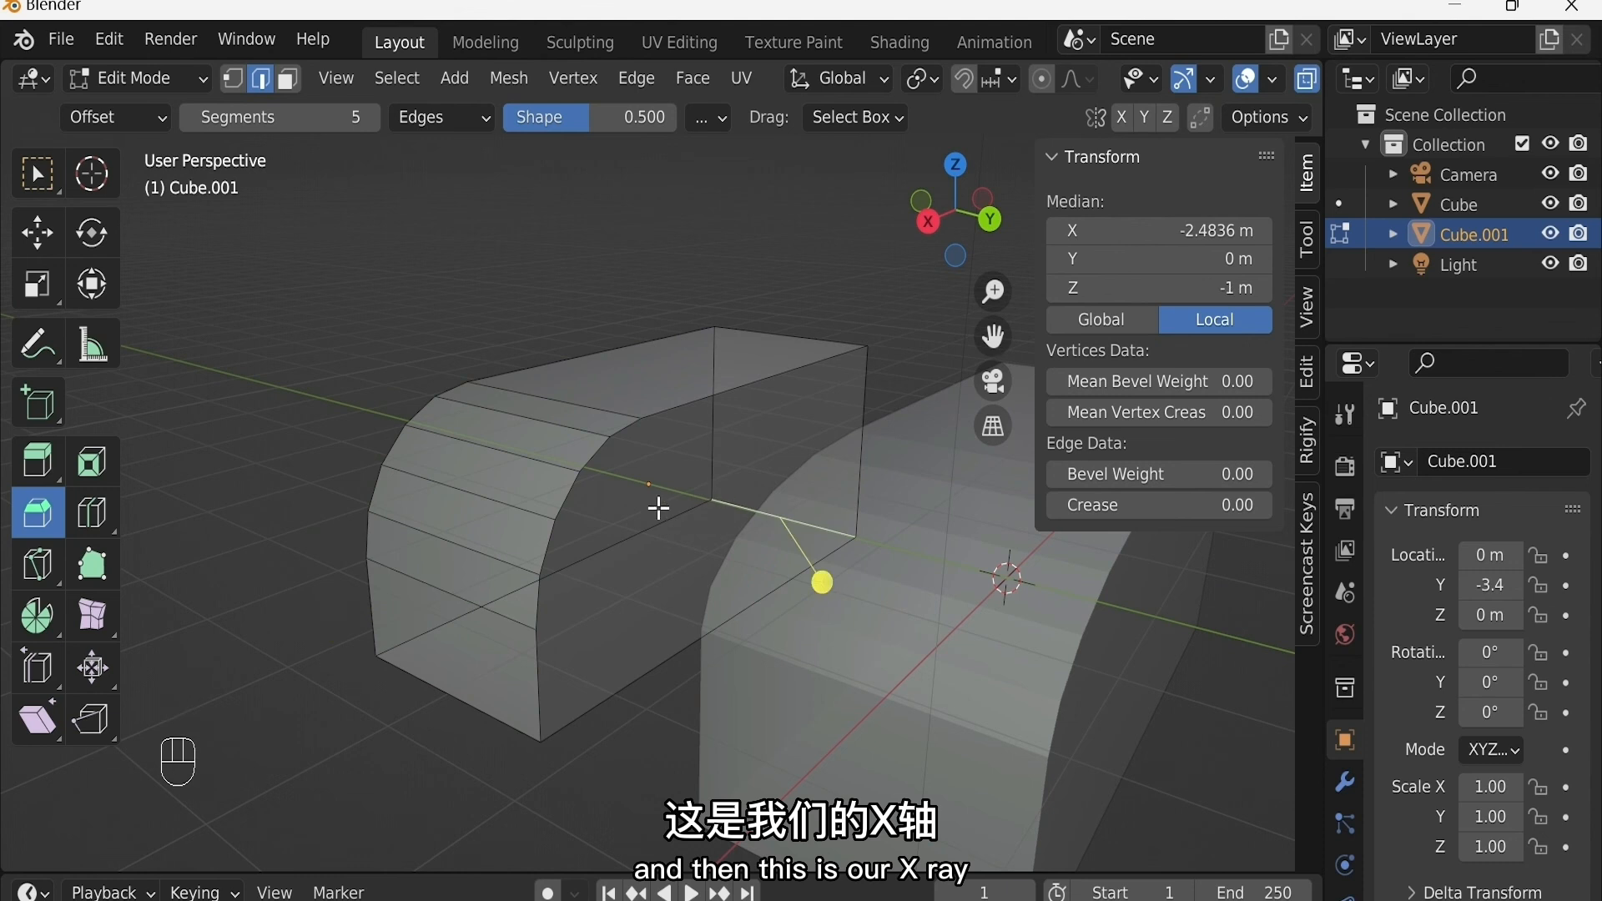
{"action": "left_click", "coordinate": [664, 598]}
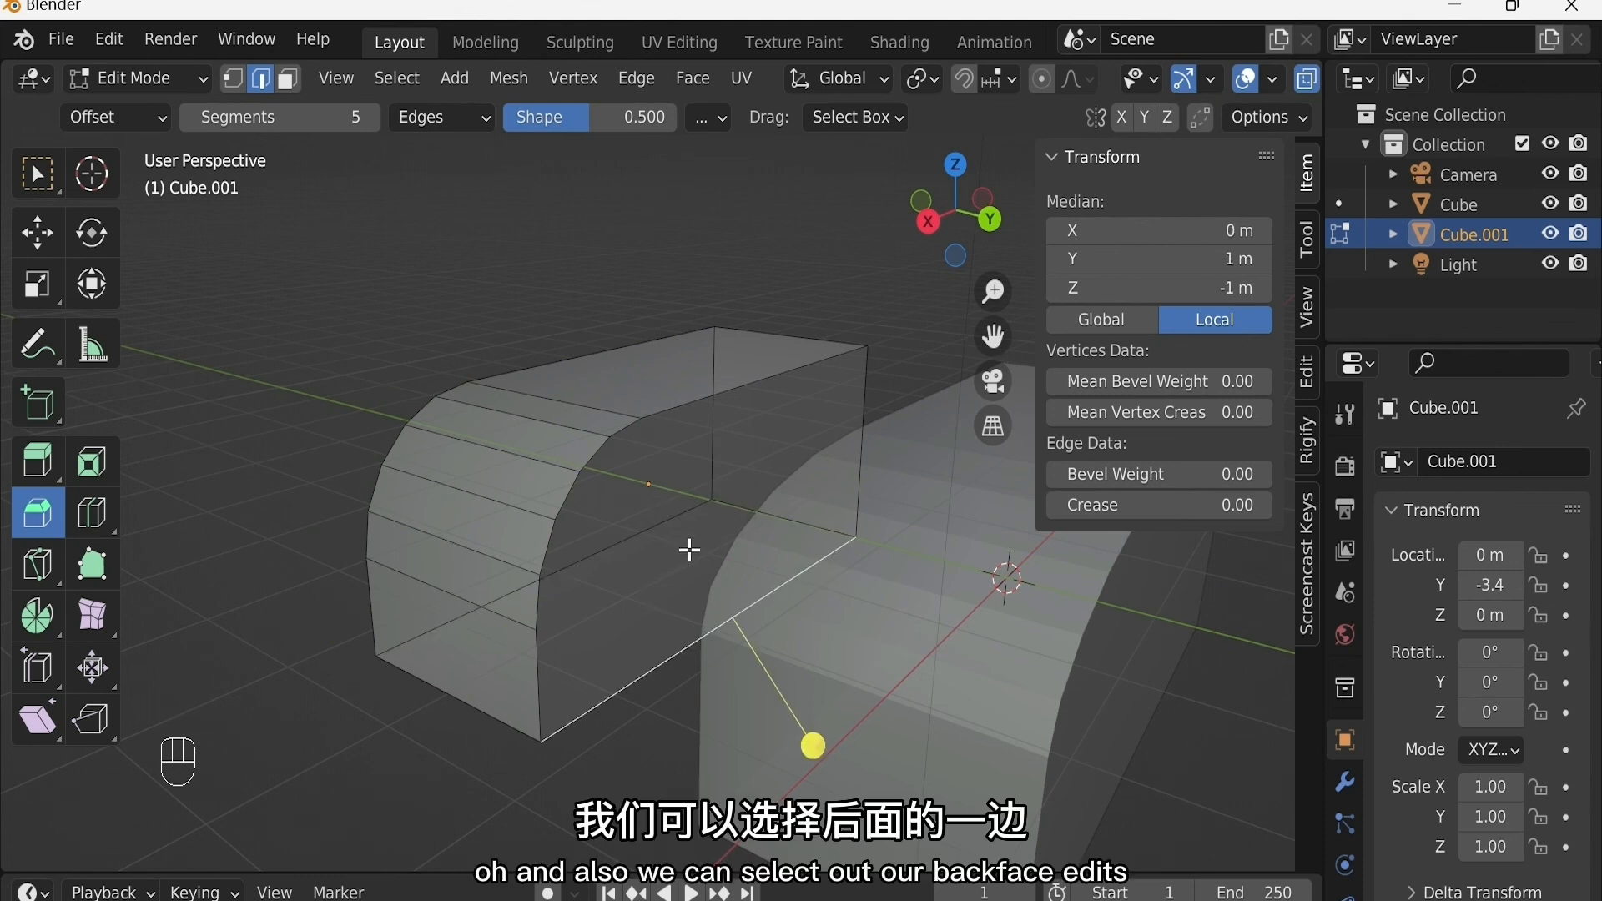
Step: Select the copy's negative X end face through the mesh in face select mode, and return to Object Mode with X-ray off
{"action": "key", "text": "3"}
{"action": "left_click", "coordinate": [818, 406]}
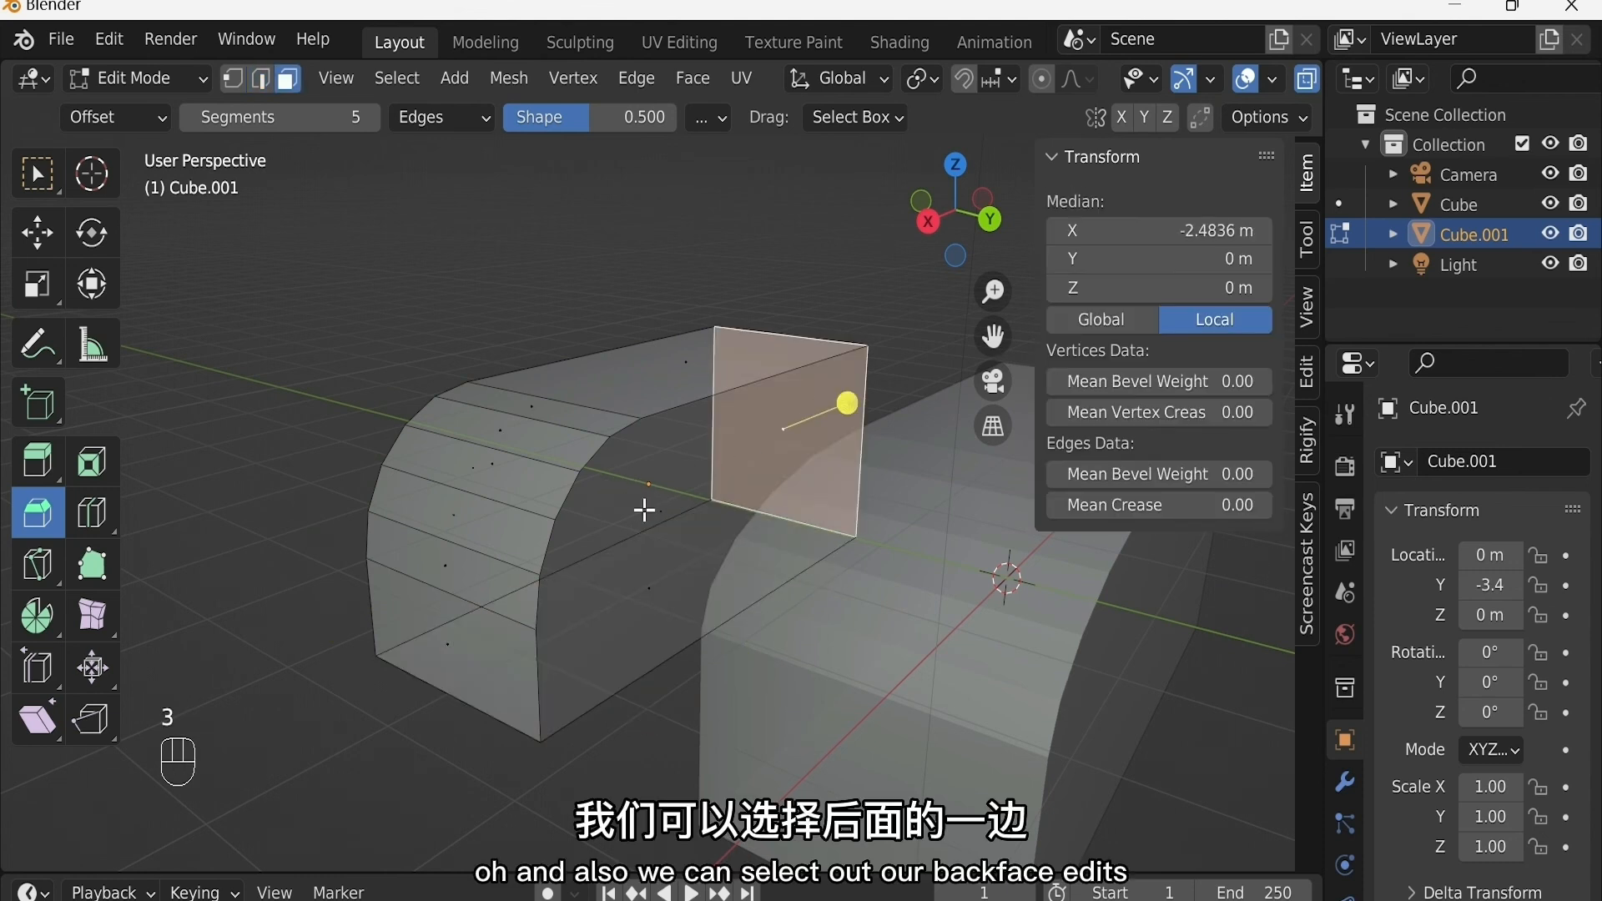
{"action": "middle_click_drag", "start_coordinate": [872, 577], "coordinate": [728, 528], "text": "shift"}
{"action": "key", "text": "ctrl+Tab"}
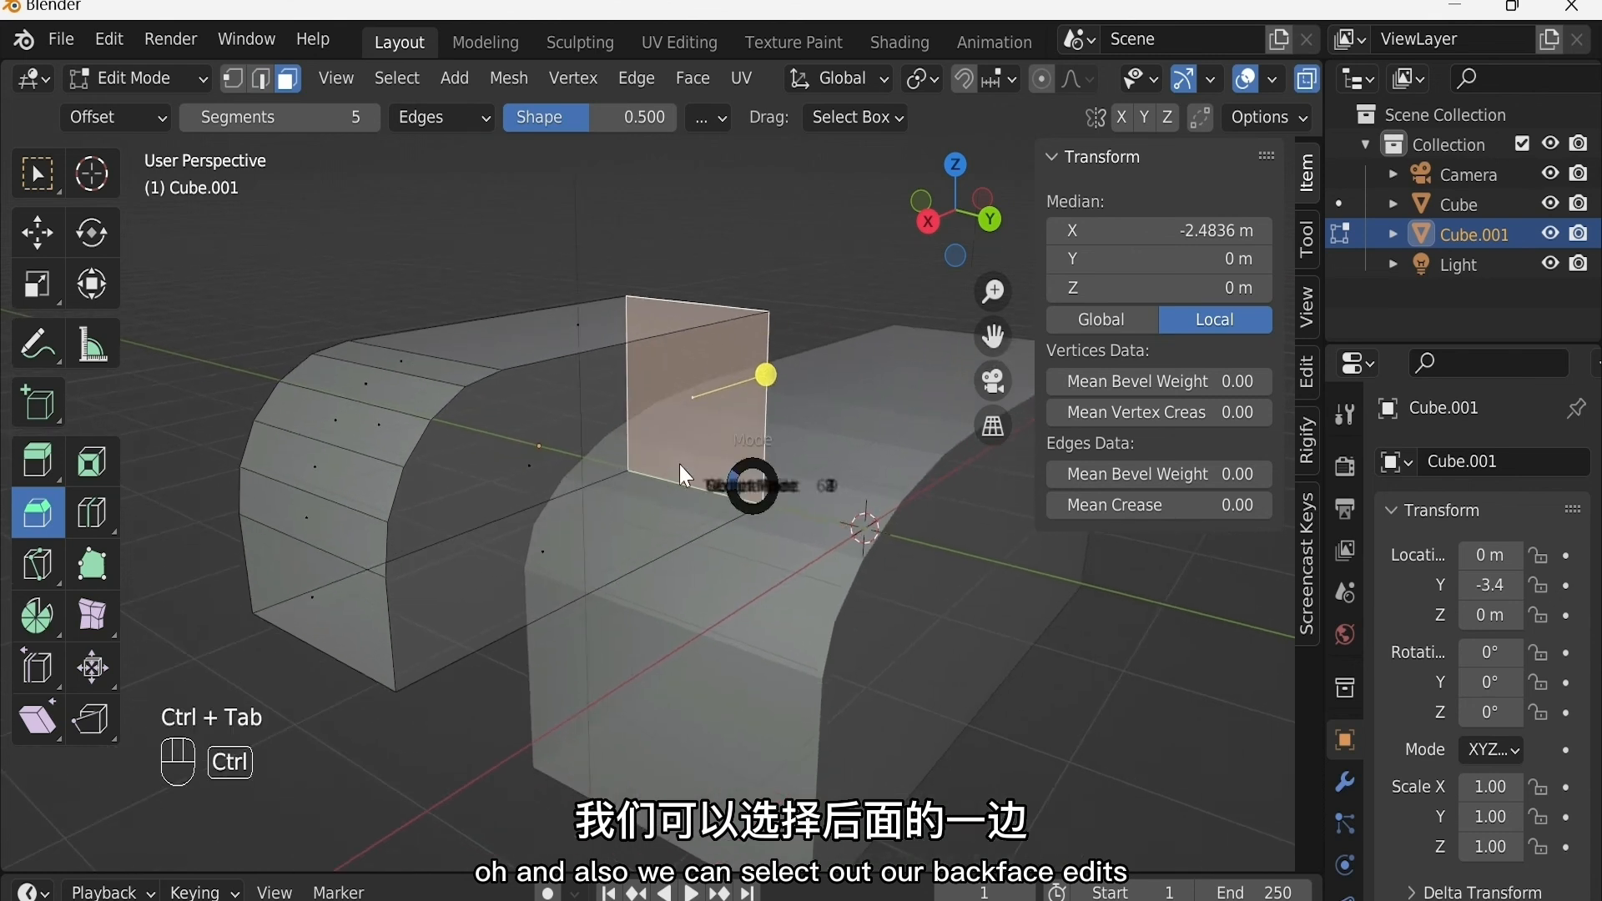
{"action": "left_click", "coordinate": [1159, 79]}
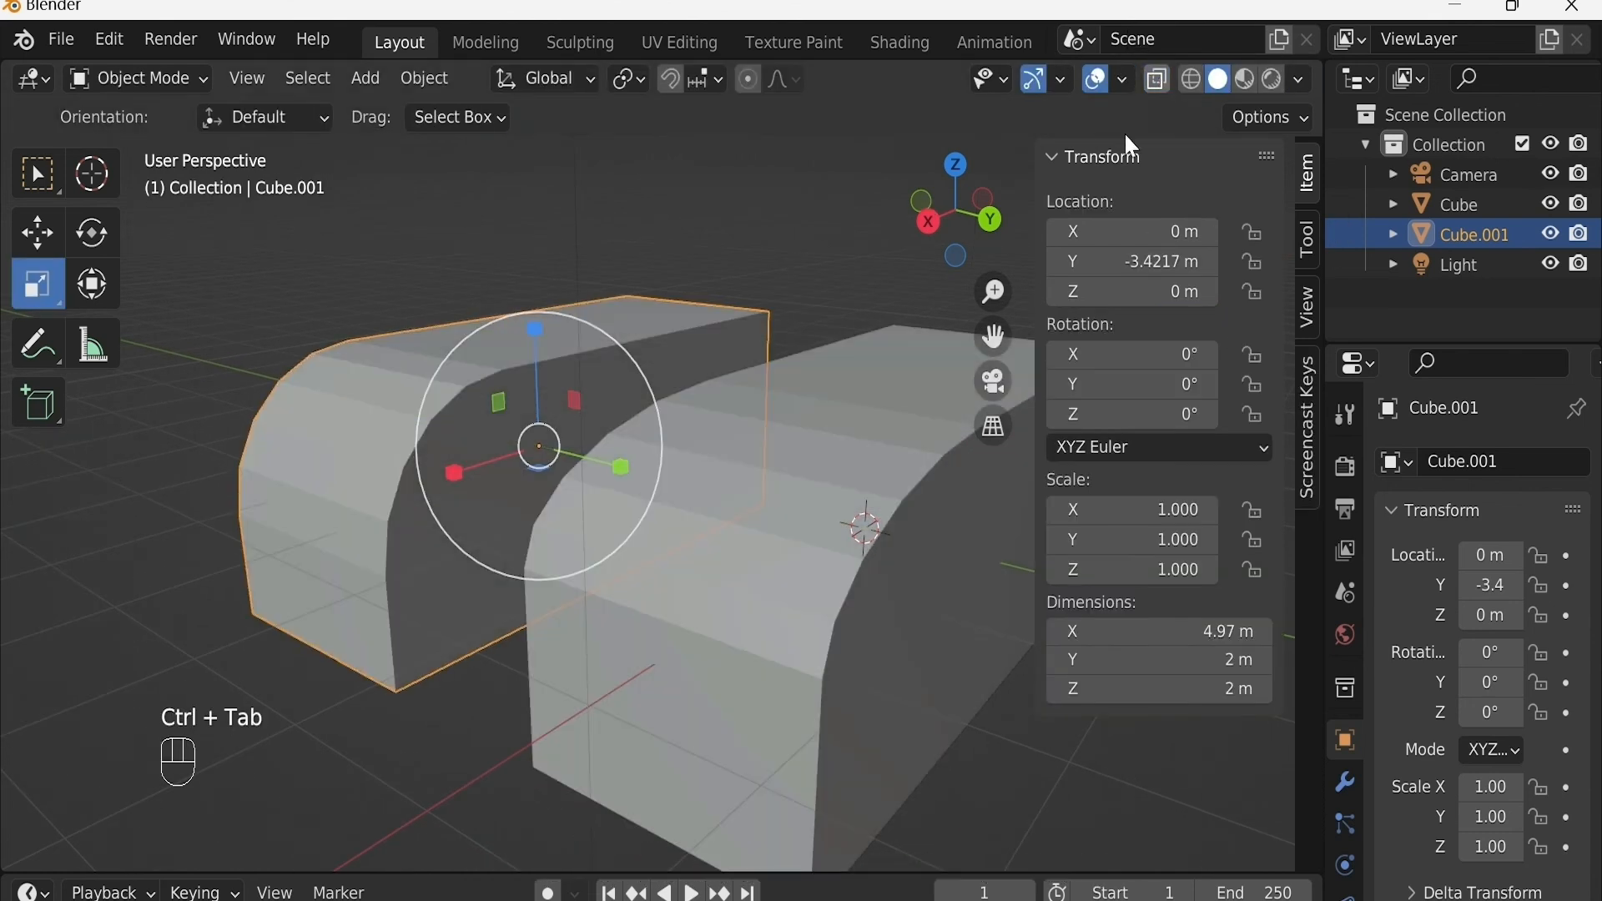
Step: Preview both cubes in Material Preview and Rendered shading, and return to Solid shading
{"action": "mouse_move", "coordinate": [771, 393]}
{"action": "middle_mouse_down", "text": "shift"}
{"action": "mouse_move", "coordinate": [761, 409]}
{"action": "mouse_move", "coordinate": [783, 432]}
{"action": "mouse_move", "coordinate": [774, 405]}
{"action": "mouse_move", "coordinate": [799, 392]}
{"action": "mouse_move", "coordinate": [800, 418]}
{"action": "middle_mouse_up", "text": "shift"}
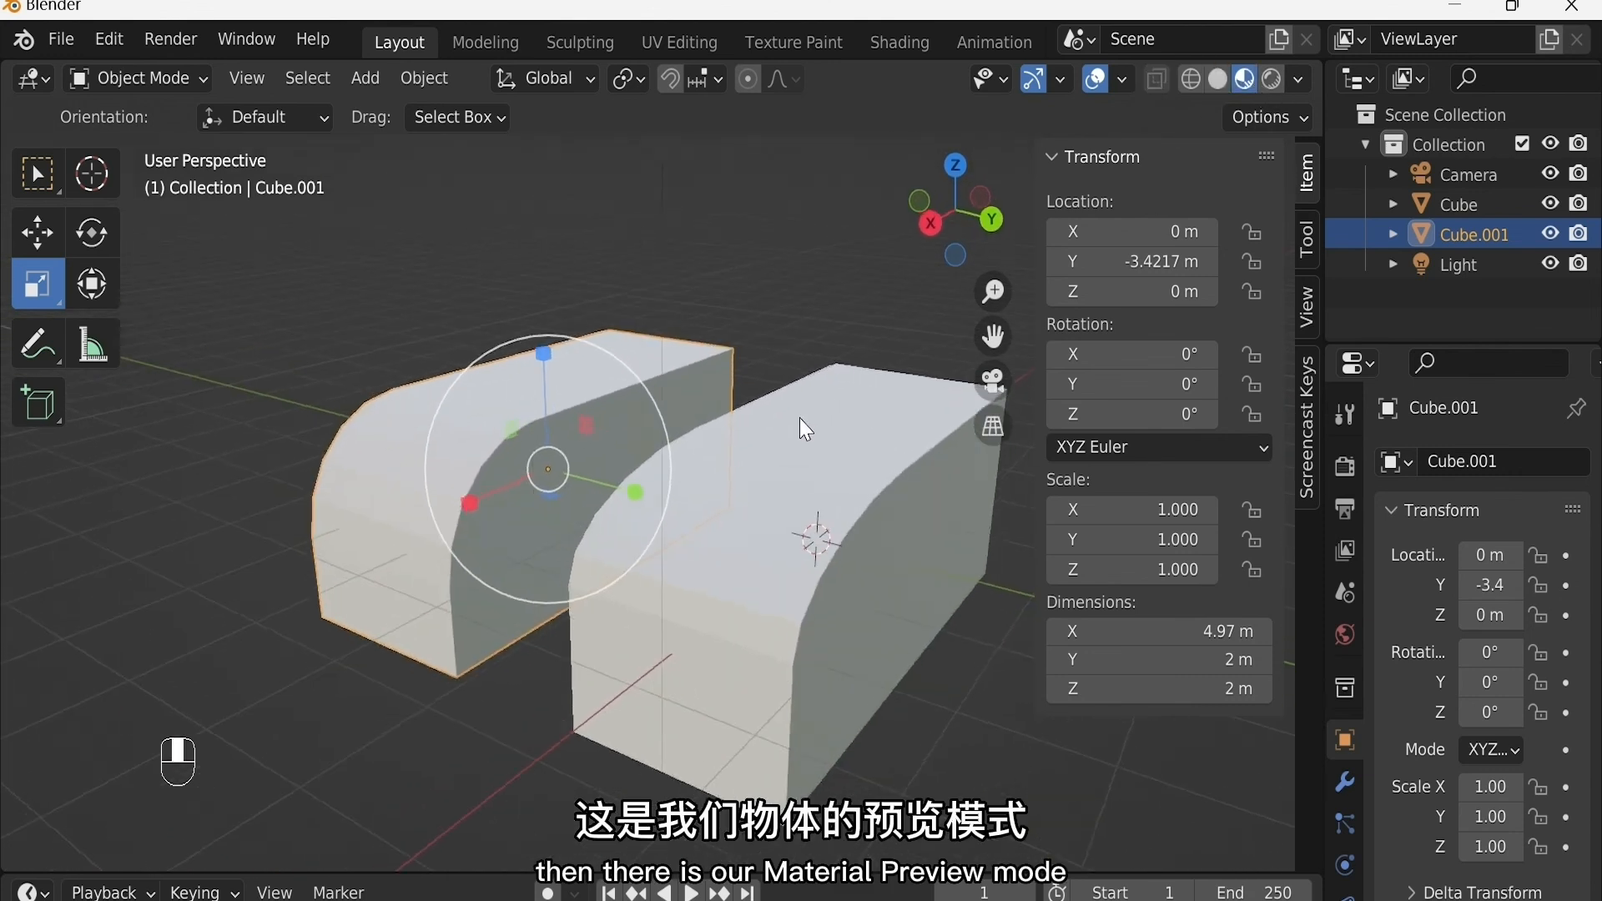
{"action": "left_click", "coordinate": [1266, 77]}
{"action": "middle_click_drag", "start_coordinate": [775, 349], "coordinate": [788, 310]}
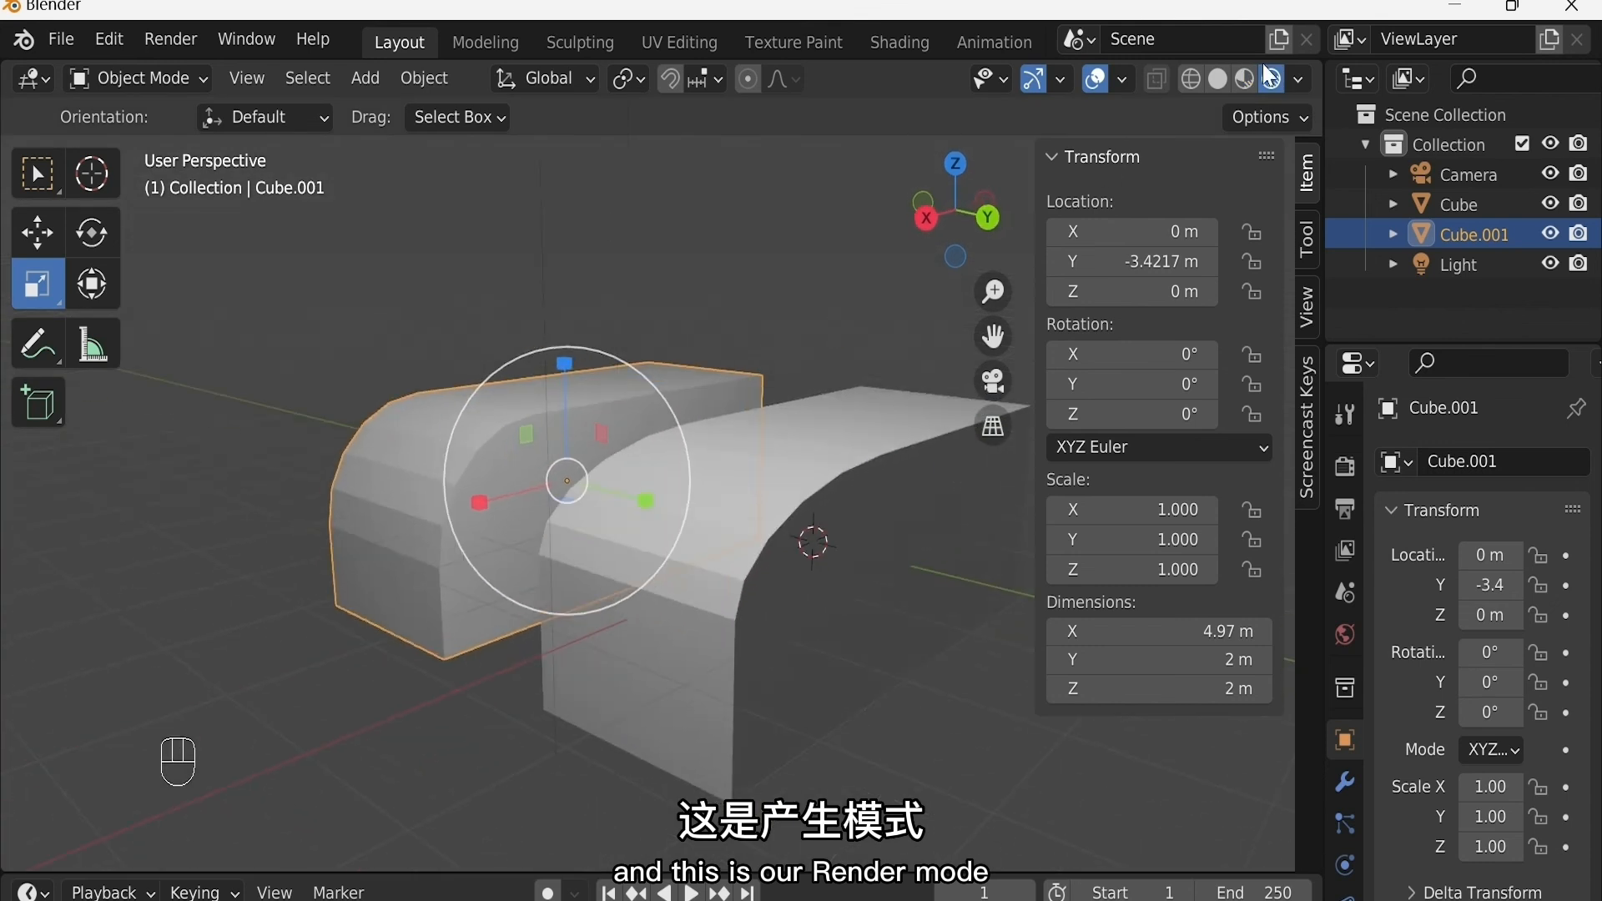
{"action": "left_click", "coordinate": [1218, 80]}
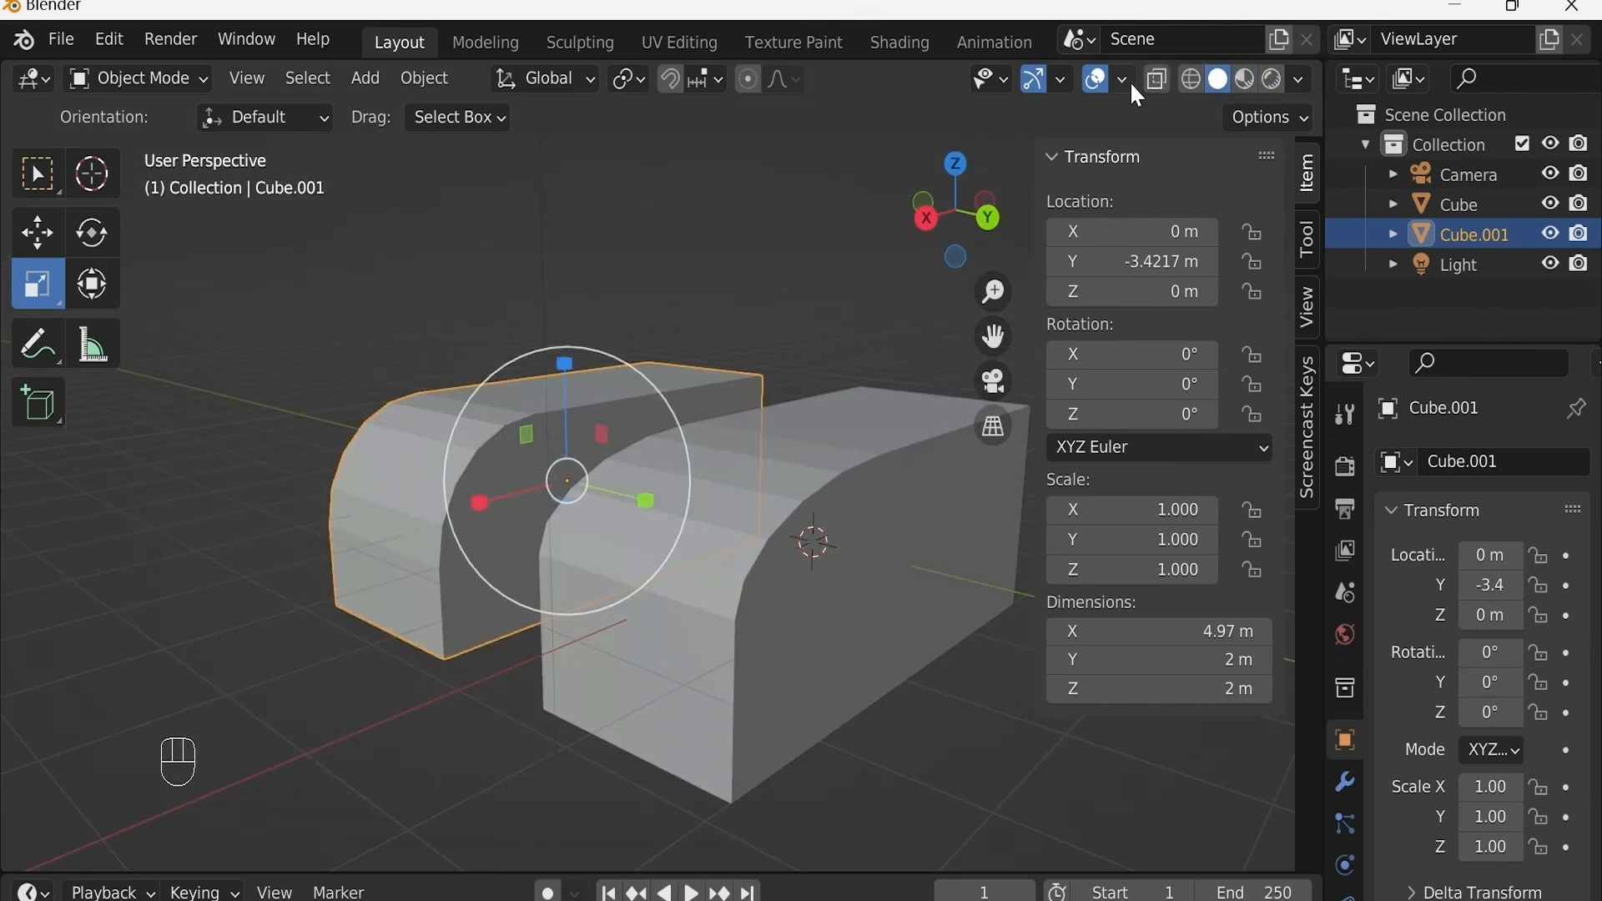
Step: Enable the Wireframe geometry overlay in the viewport and inspect the edges on both cubes
{"action": "left_click", "coordinate": [1125, 81]}
{"action": "left_click", "coordinate": [954, 583]}
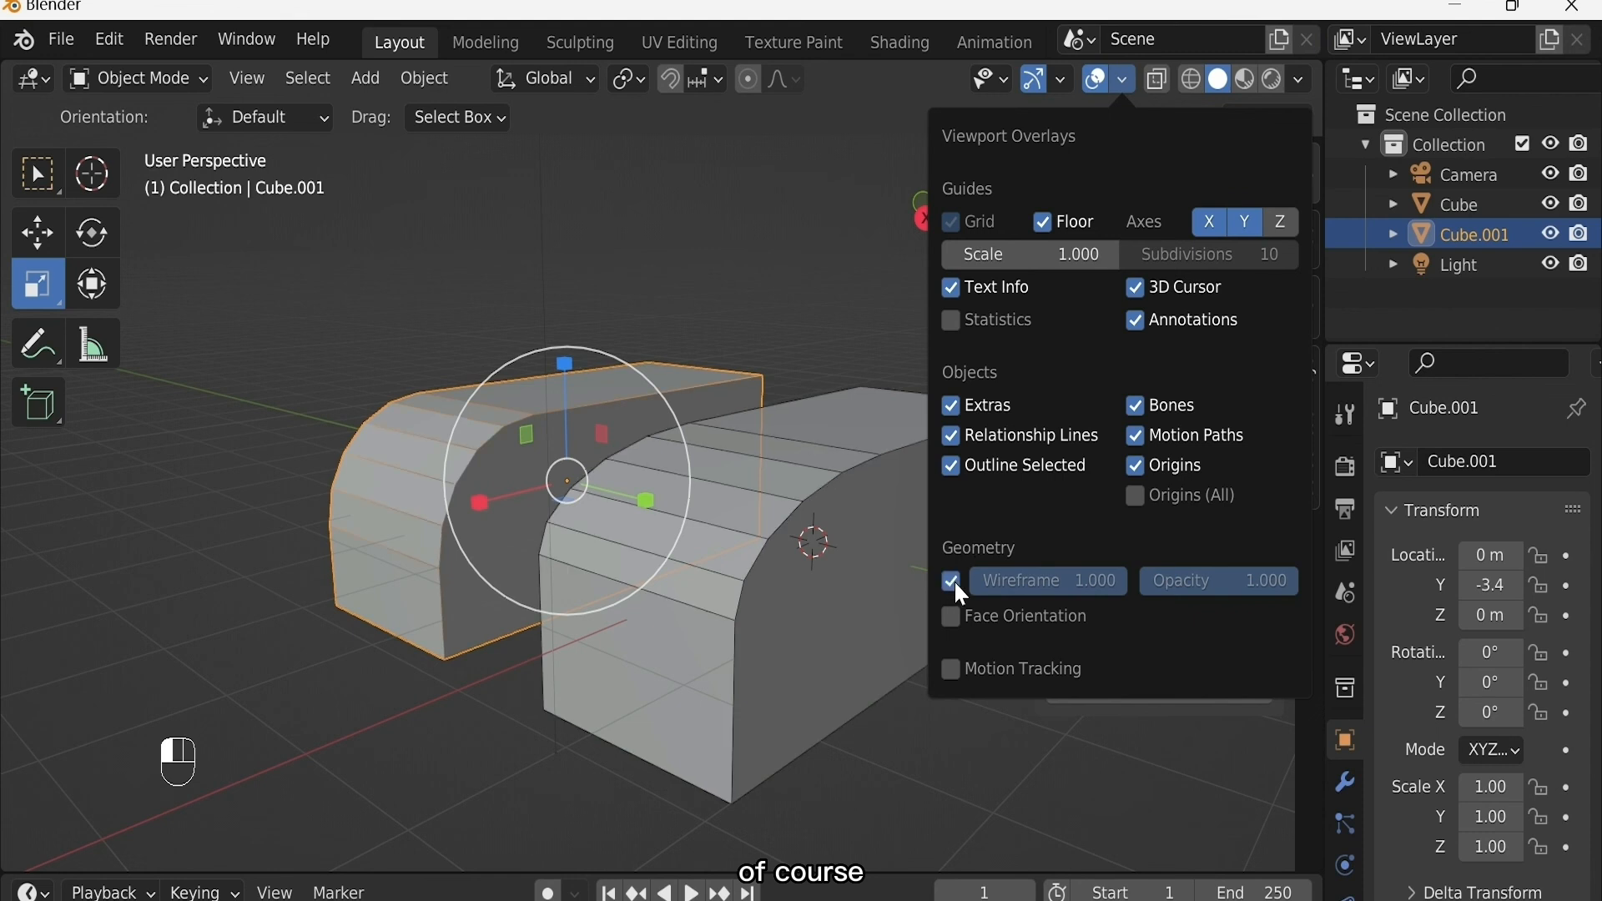
{"action": "left_click", "coordinate": [953, 582]}
{"action": "left_click", "coordinate": [954, 583]}
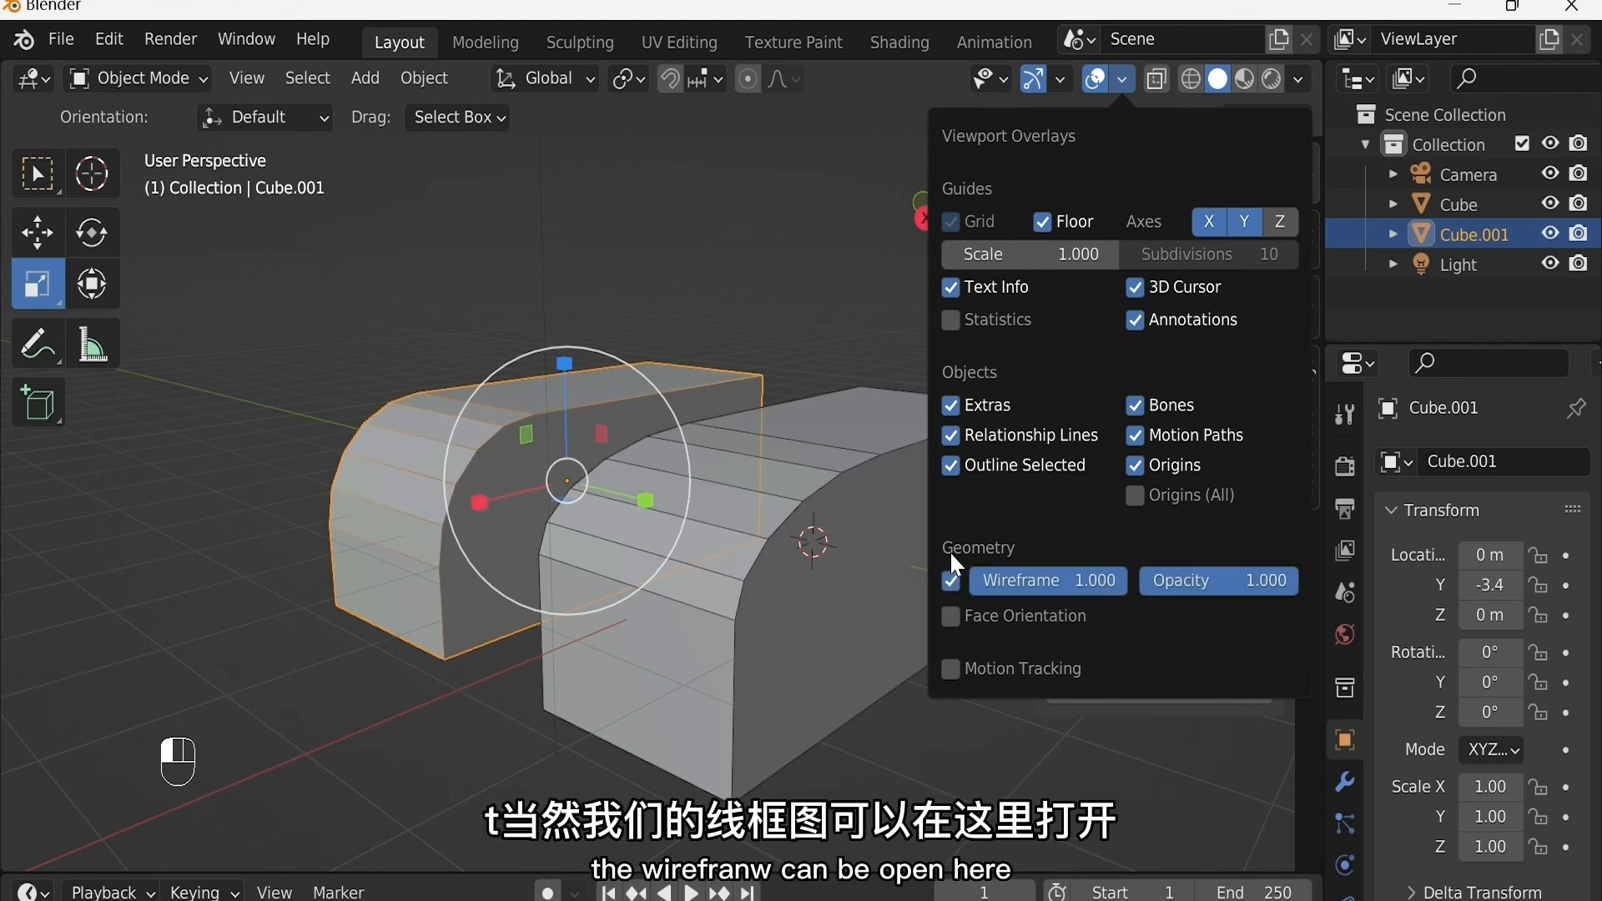
{"action": "key", "text": "n"}
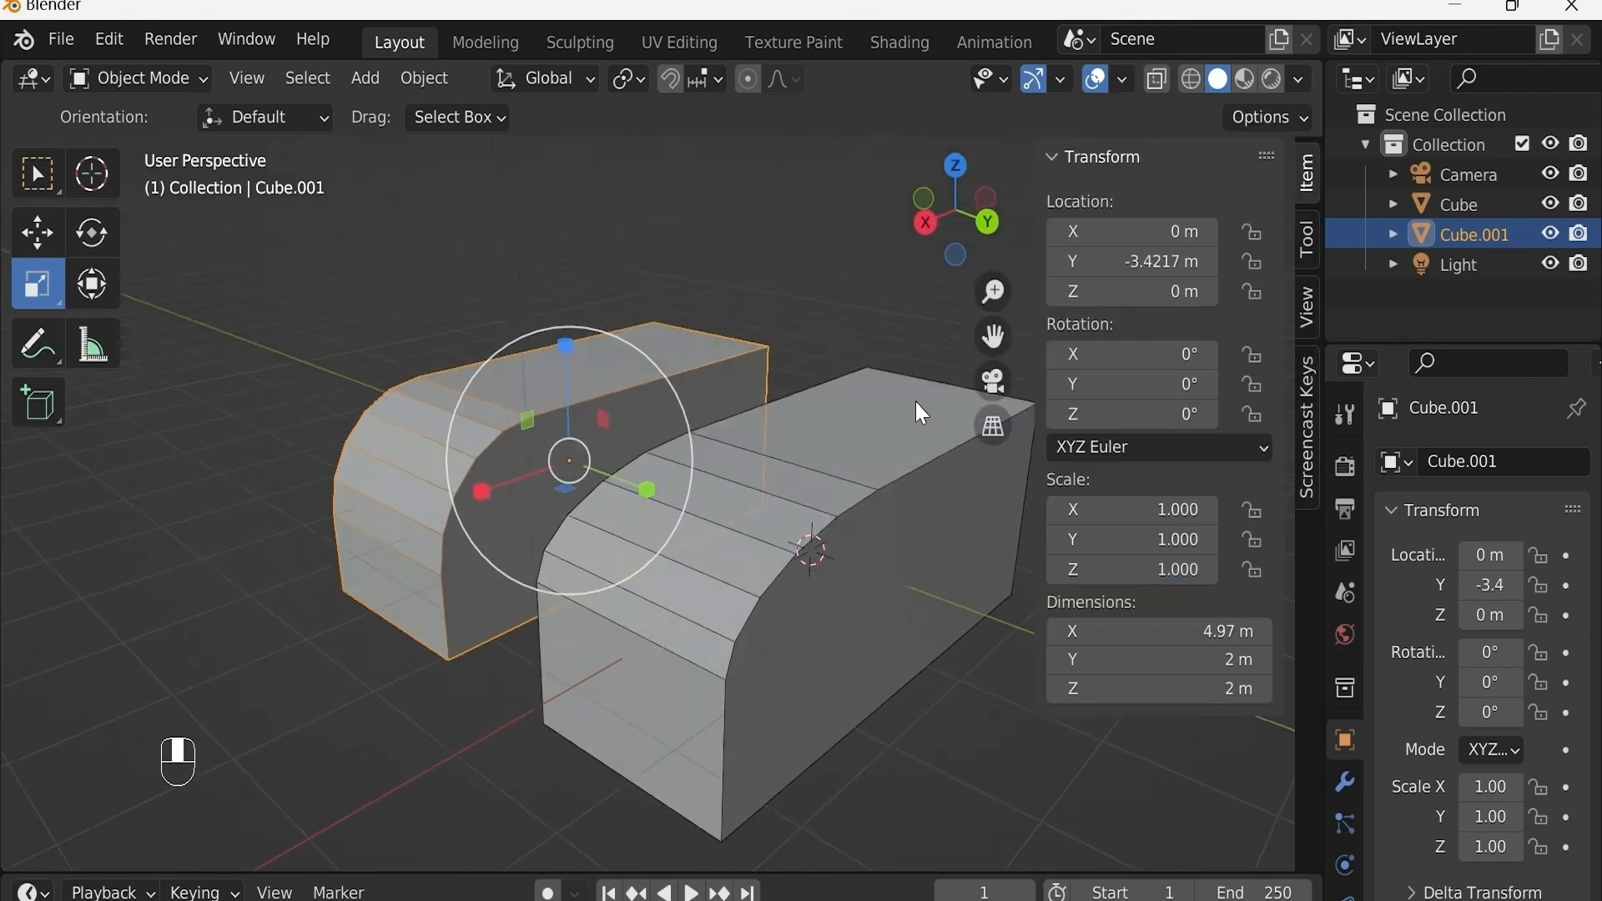
{"action": "middle_click_drag", "start_coordinate": [914, 402], "coordinate": [809, 453]}
{"action": "right_click", "coordinate": [843, 429]}
{"action": "middle_click_drag", "start_coordinate": [514, 403], "coordinate": [669, 428], "text": "shift"}
{"action": "right_click", "coordinate": [669, 423]}
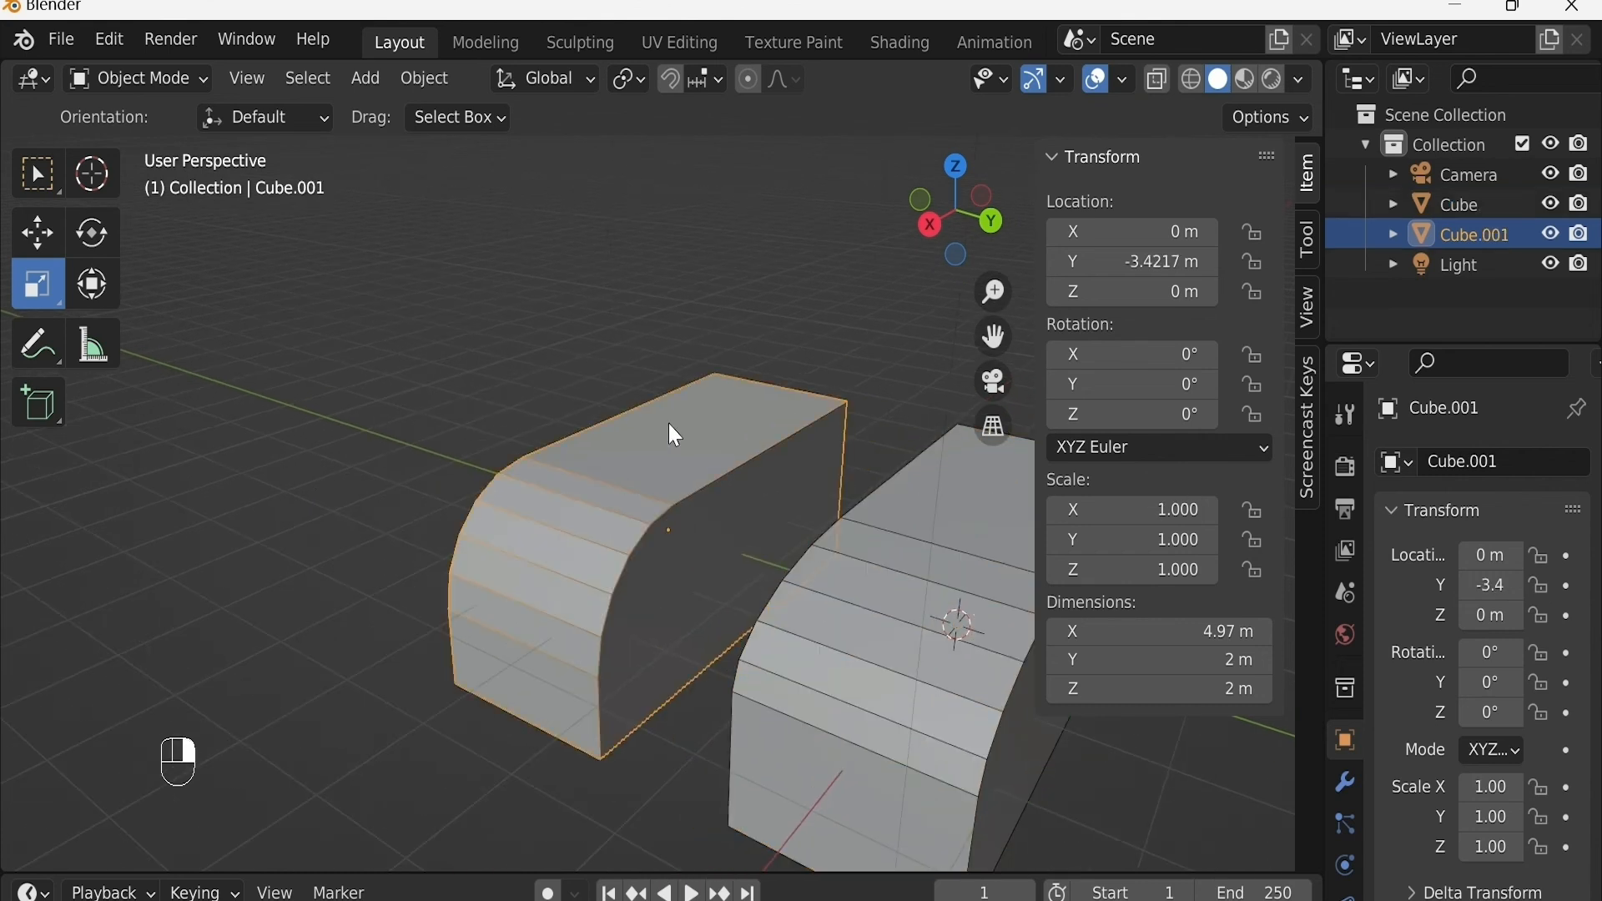
Step: In Edit Mode, extrude the copy's flat top face upward to a height of about Z 2.43 m
{"action": "key", "text": "Tab"}
{"action": "left_click", "coordinate": [37, 459]}
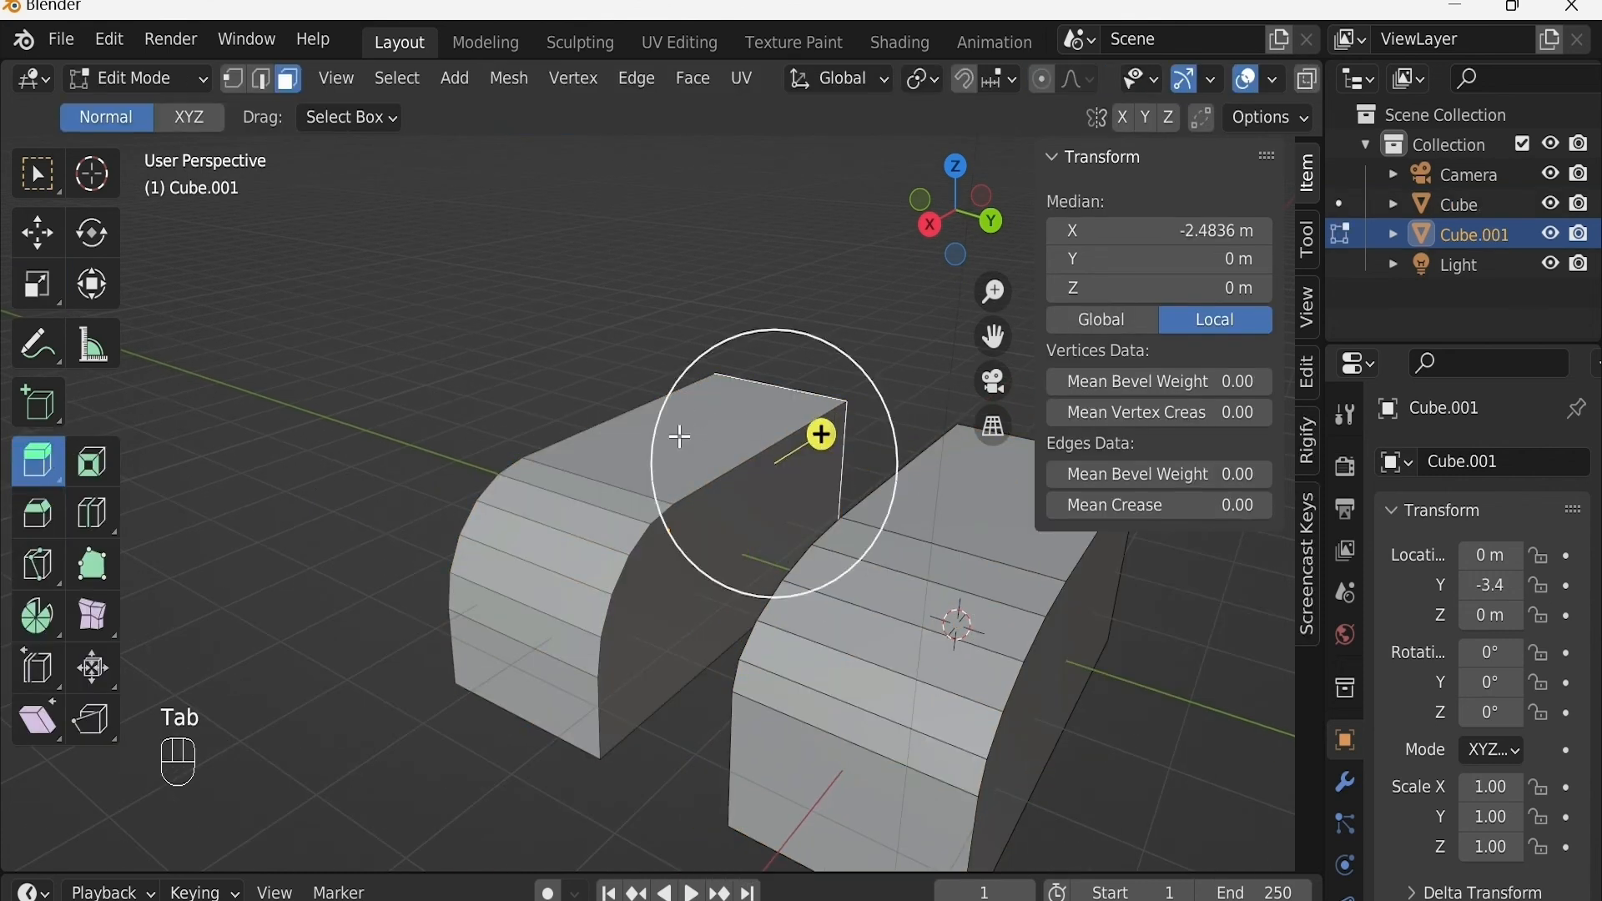
{"action": "left_click_drag", "start_coordinate": [823, 433], "coordinate": [707, 200]}
{"action": "middle_click_drag", "start_coordinate": [707, 266], "coordinate": [713, 403], "text": "shift"}
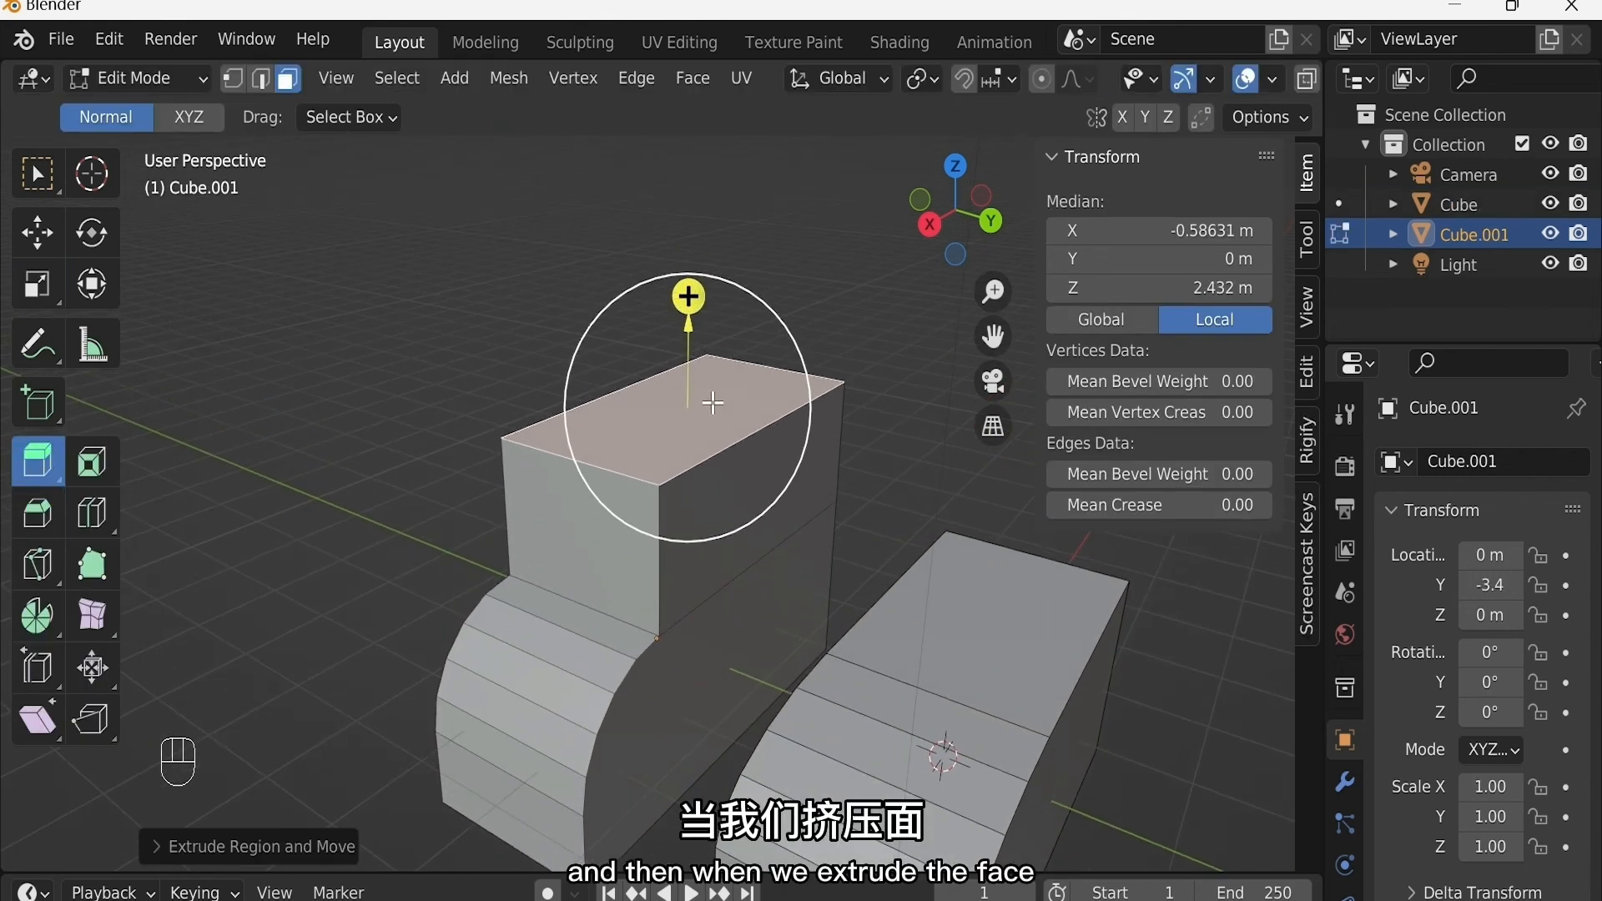
Step: Extrude the raised block's positive Y side face outward along its normal
{"action": "middle_click_drag", "start_coordinate": [688, 342], "coordinate": [729, 393]}
{"action": "left_click", "coordinate": [729, 483]}
{"action": "middle_click_drag", "start_coordinate": [730, 482], "coordinate": [845, 498]}
{"action": "left_click_drag", "start_coordinate": [845, 498], "coordinate": [923, 512]}
{"action": "middle_click_drag", "start_coordinate": [923, 511], "coordinate": [956, 495], "text": "shift"}
Step: Extrude the side extension's narrow front face inward by about 0.67 m to form a recess, and scale the recessed face down
{"action": "right_click", "coordinate": [776, 504]}
{"action": "middle_click_drag", "start_coordinate": [777, 501], "coordinate": [741, 542]}
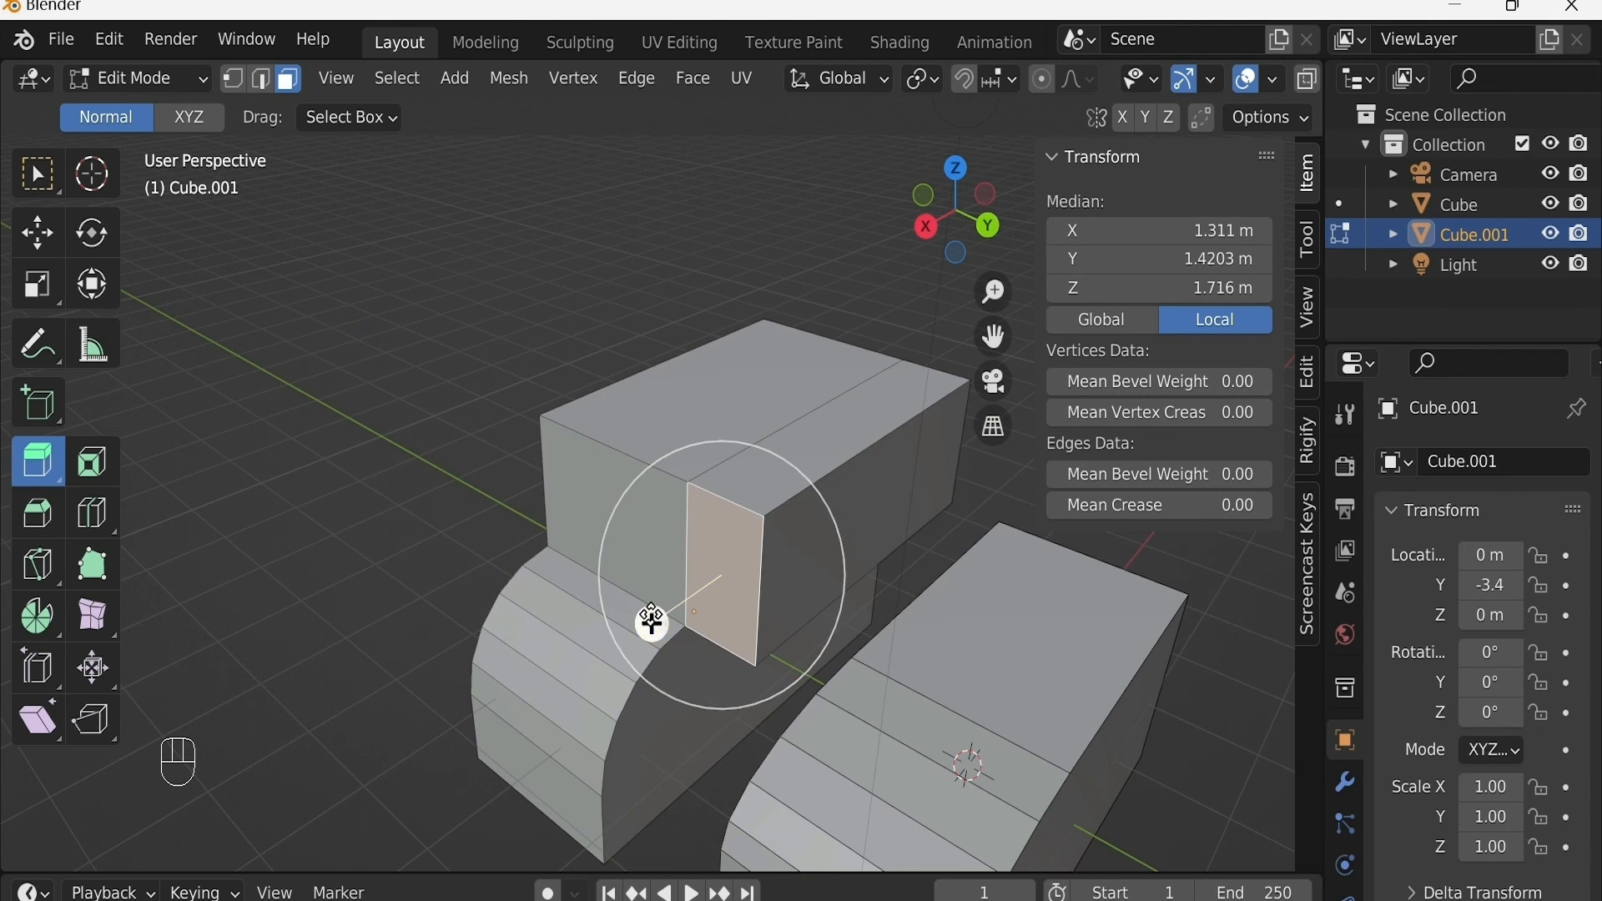
{"action": "left_click_drag", "start_coordinate": [653, 622], "coordinate": [699, 591]}
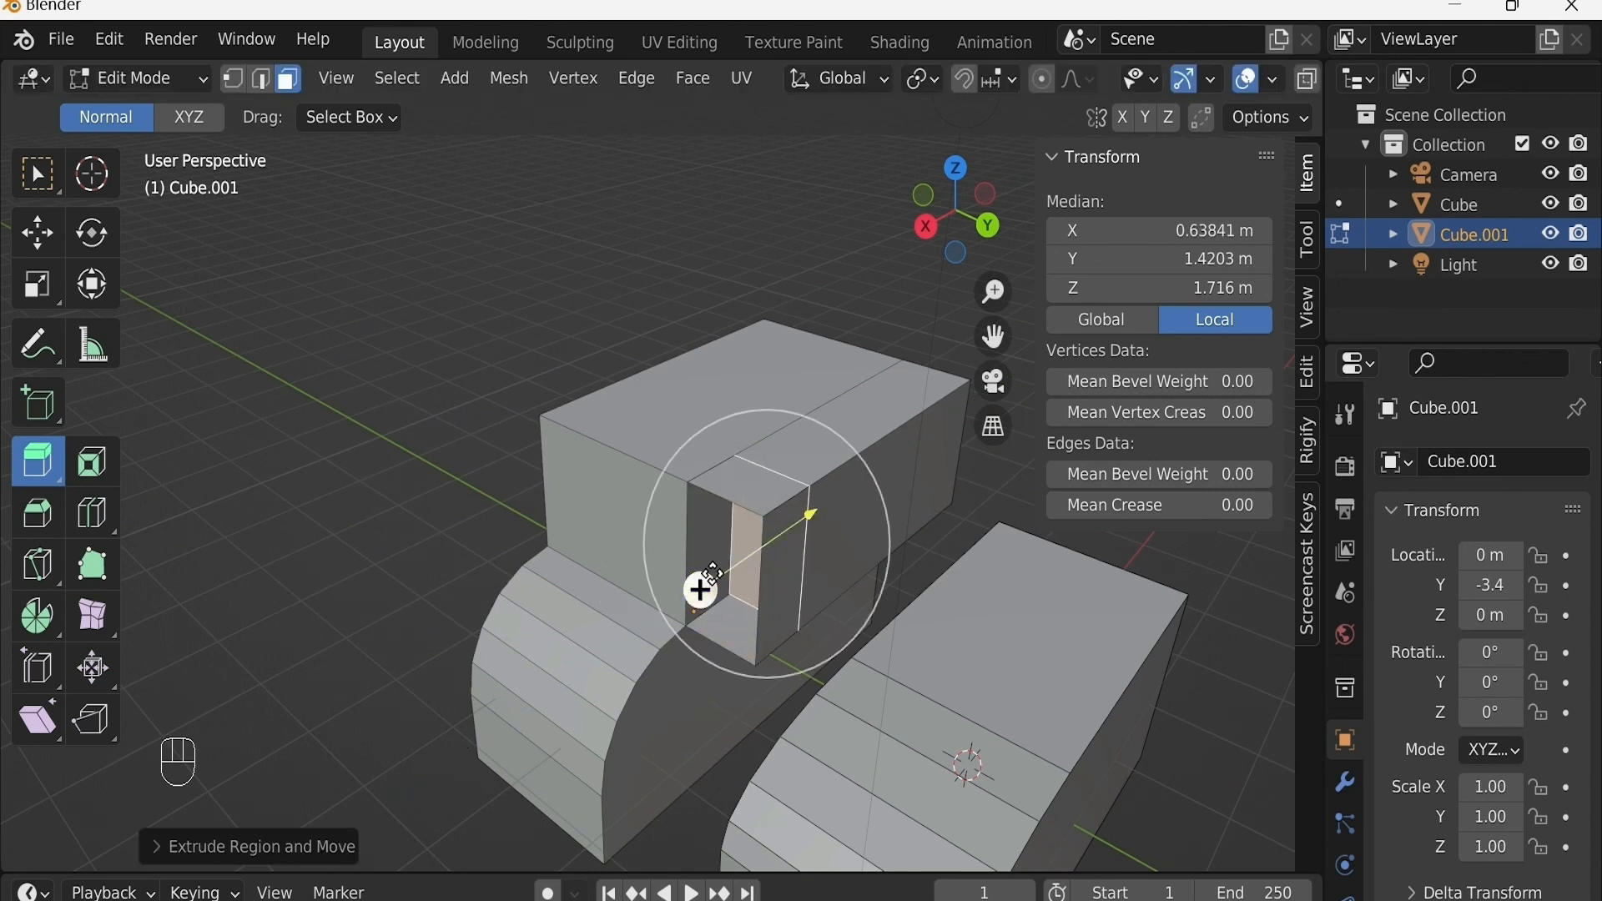
{"action": "key", "text": "s"}
{"action": "left_click", "coordinate": [858, 547]}
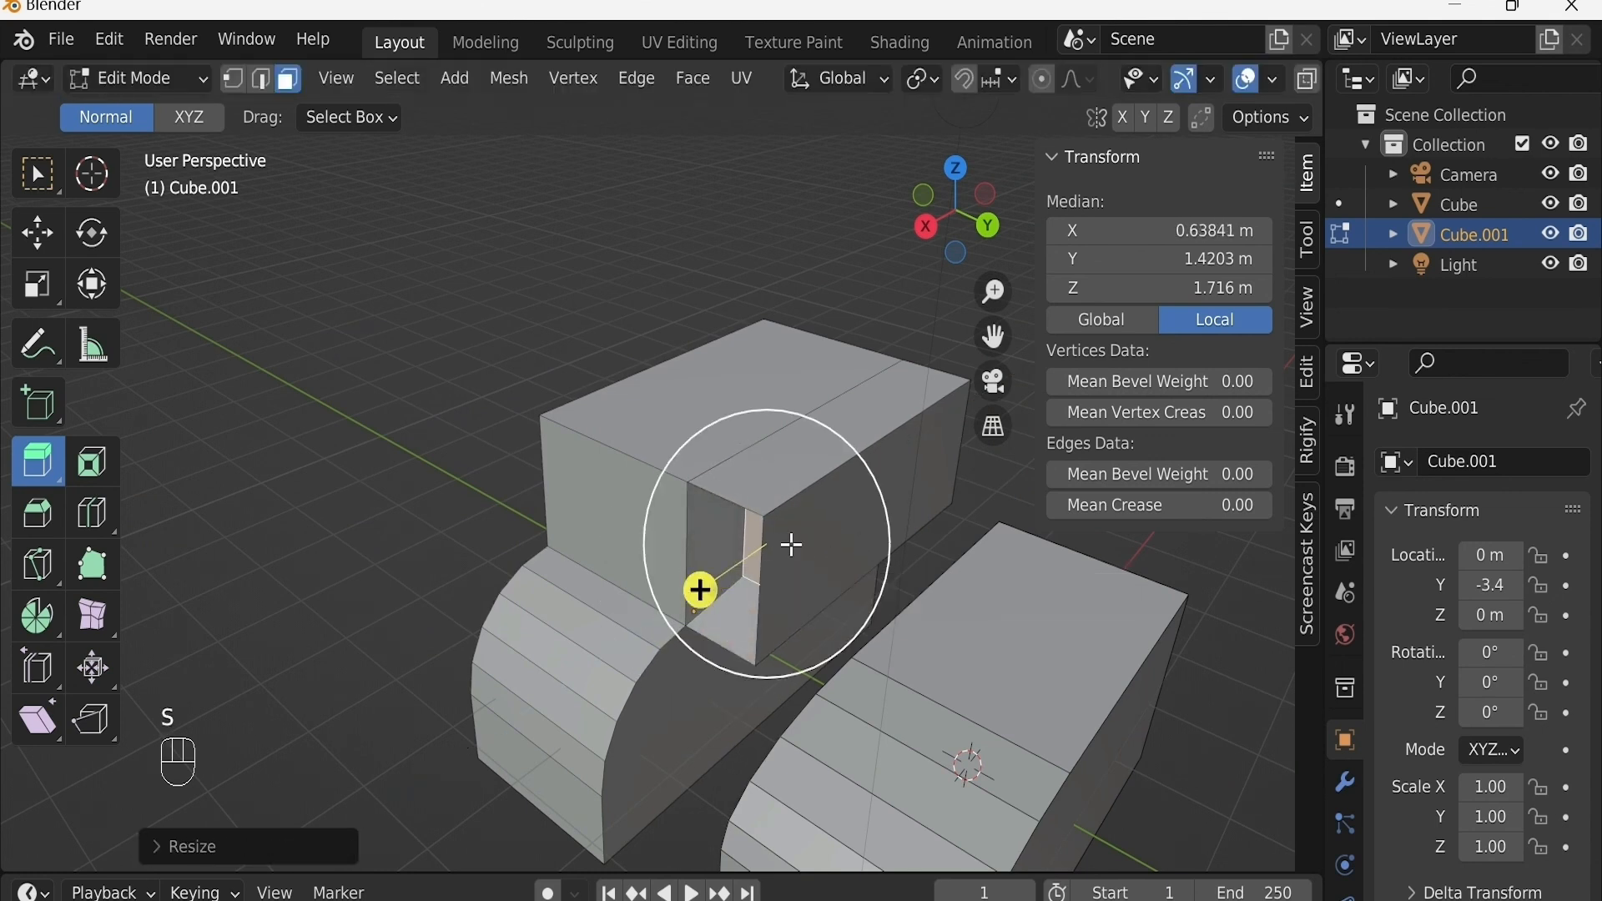
Step: In Object Mode, enable the Face Orientation overlay to check the normals on both cubes, and return the copy to Edit Mode
{"action": "key", "text": "ctrl+Tab"}
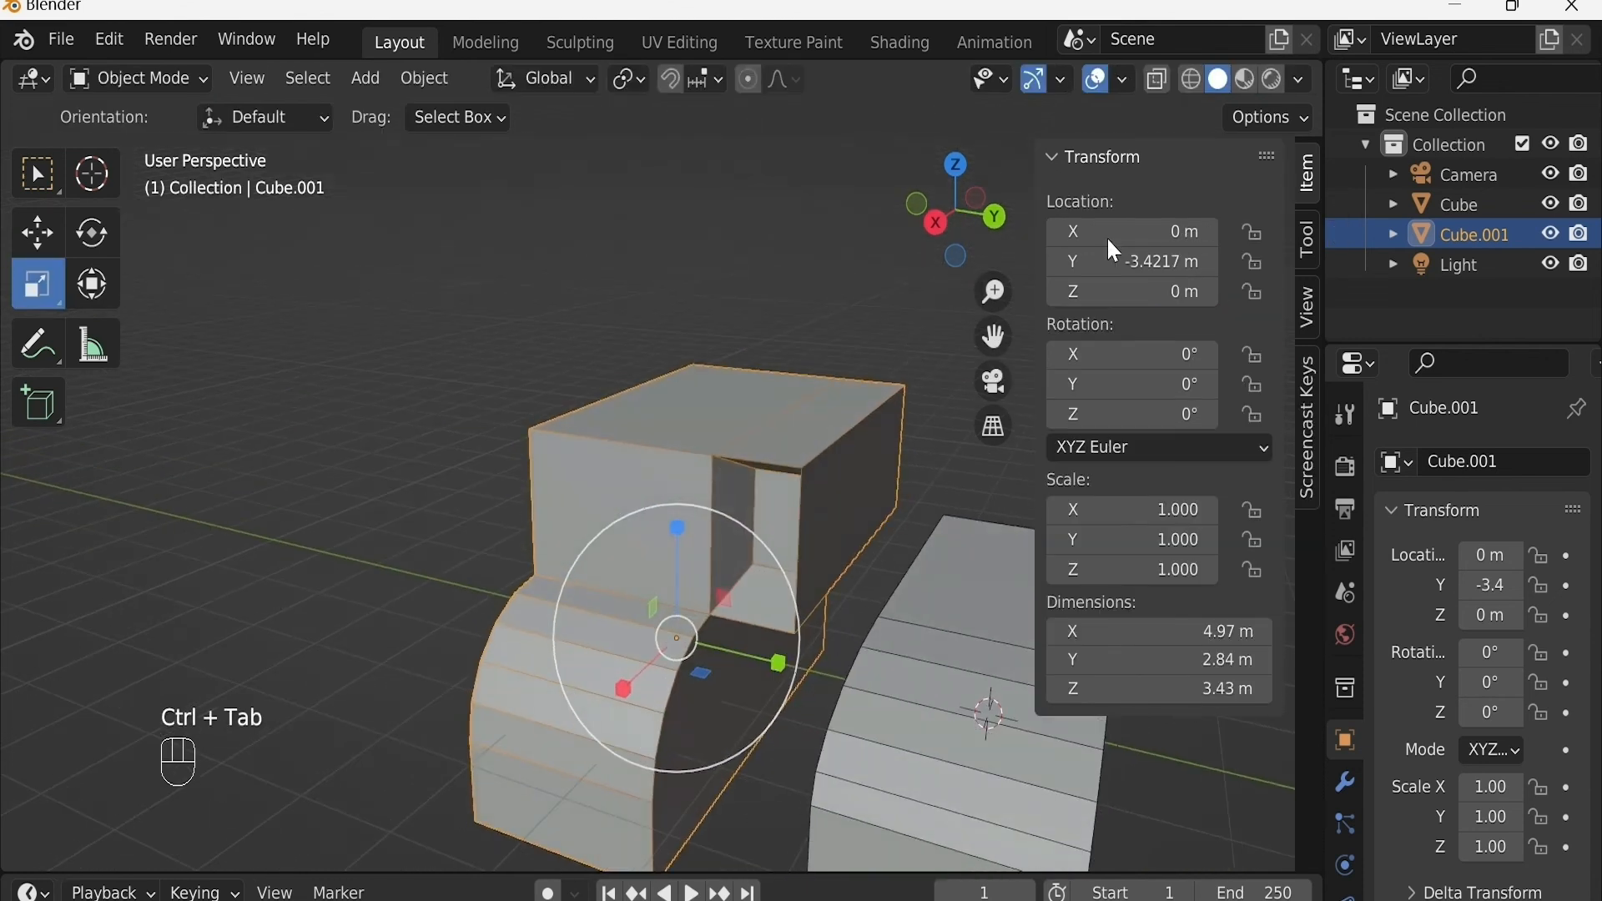
{"action": "left_click", "coordinate": [1121, 79]}
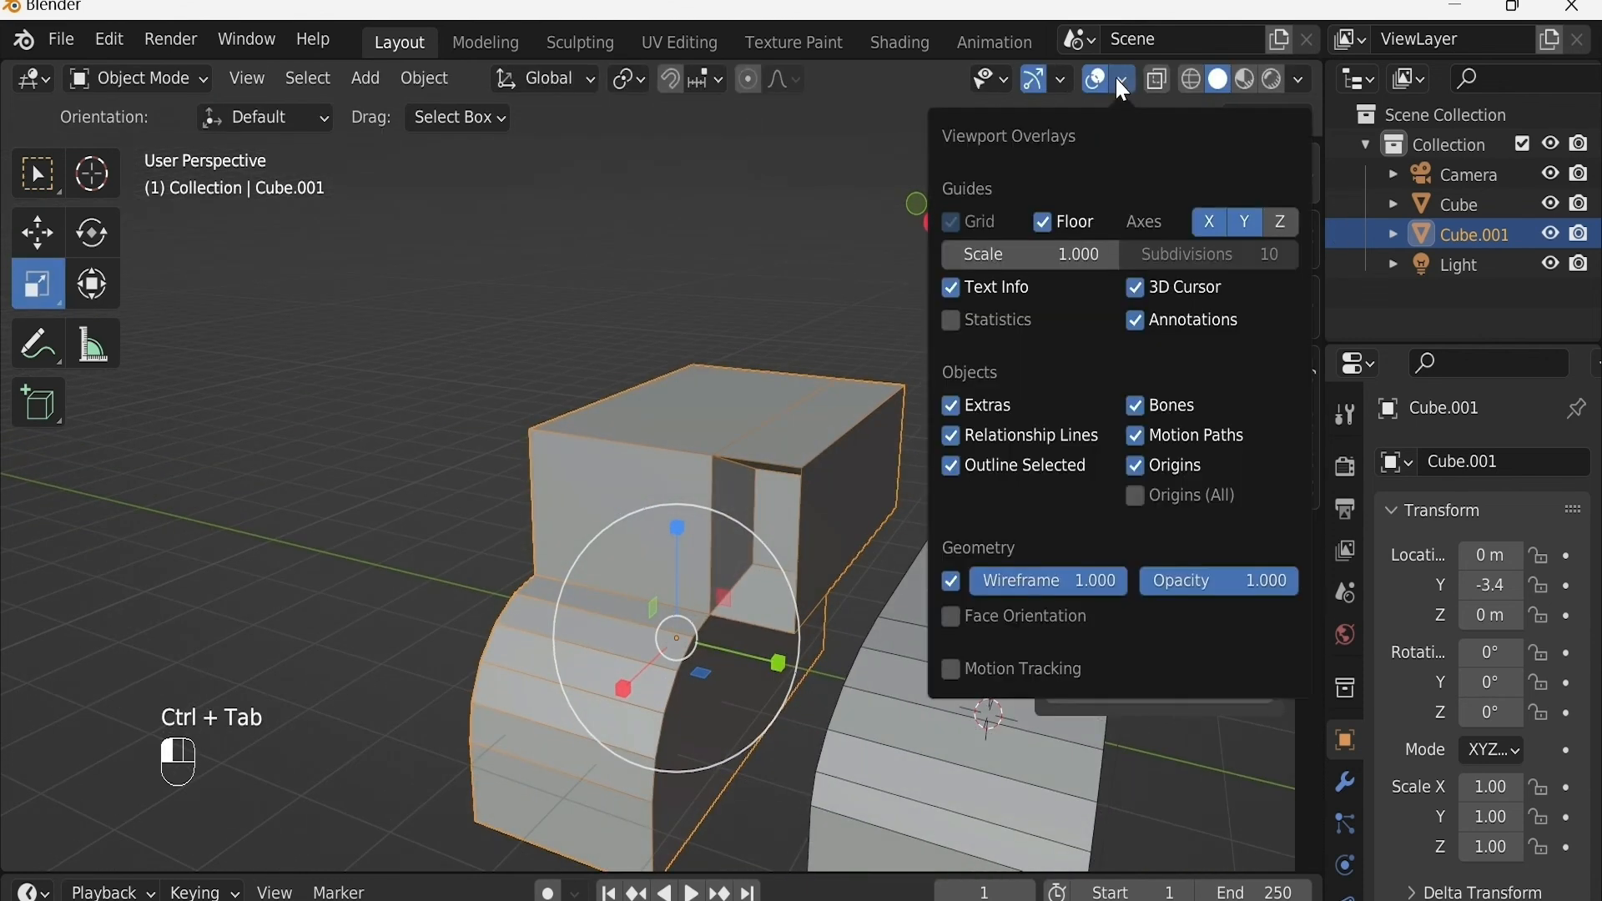
{"action": "left_click", "coordinate": [968, 618]}
{"action": "middle_click_drag", "start_coordinate": [687, 563], "coordinate": [750, 484]}
{"action": "left_click", "coordinate": [809, 409]}
{"action": "left_click", "coordinate": [744, 403]}
{"action": "middle_click_drag", "start_coordinate": [745, 400], "coordinate": [737, 434], "text": "shift"}
{"action": "scroll", "coordinate": [743, 438], "scroll_direction": "up", "scroll_amount": 1}
{"action": "key", "text": "Tab"}
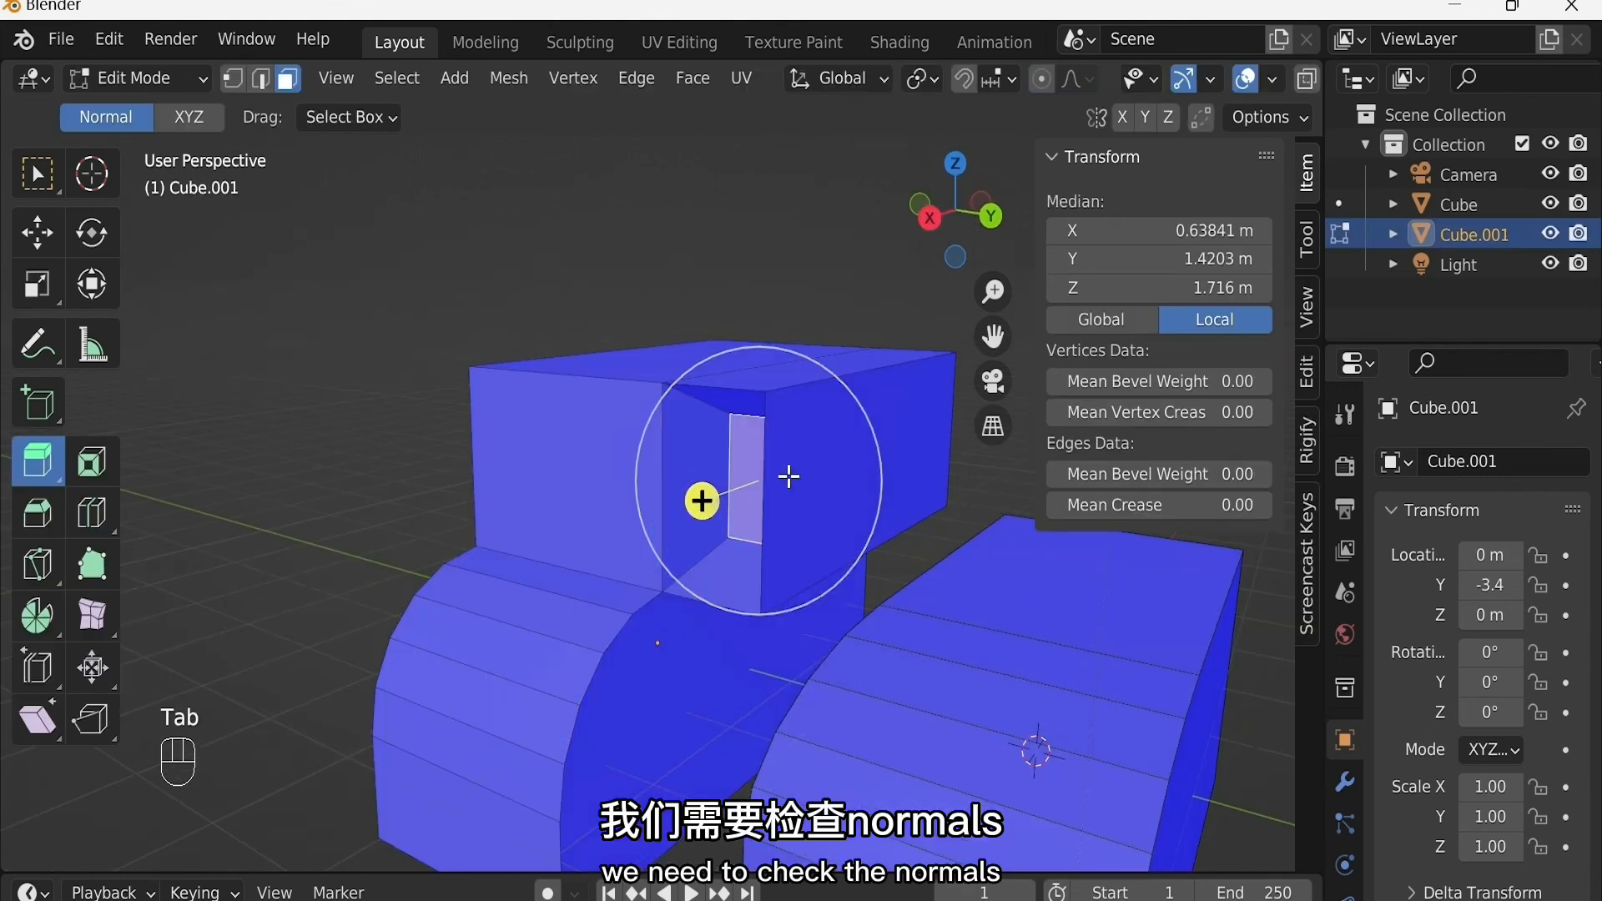
Step: Flip the normal of the raised block's large front face and examine its face orientation in Object Mode
{"action": "left_click", "coordinate": [592, 451]}
{"action": "key", "text": "3"}
{"action": "key", "text": "alt+n"}
{"action": "left_click", "coordinate": [591, 449]}
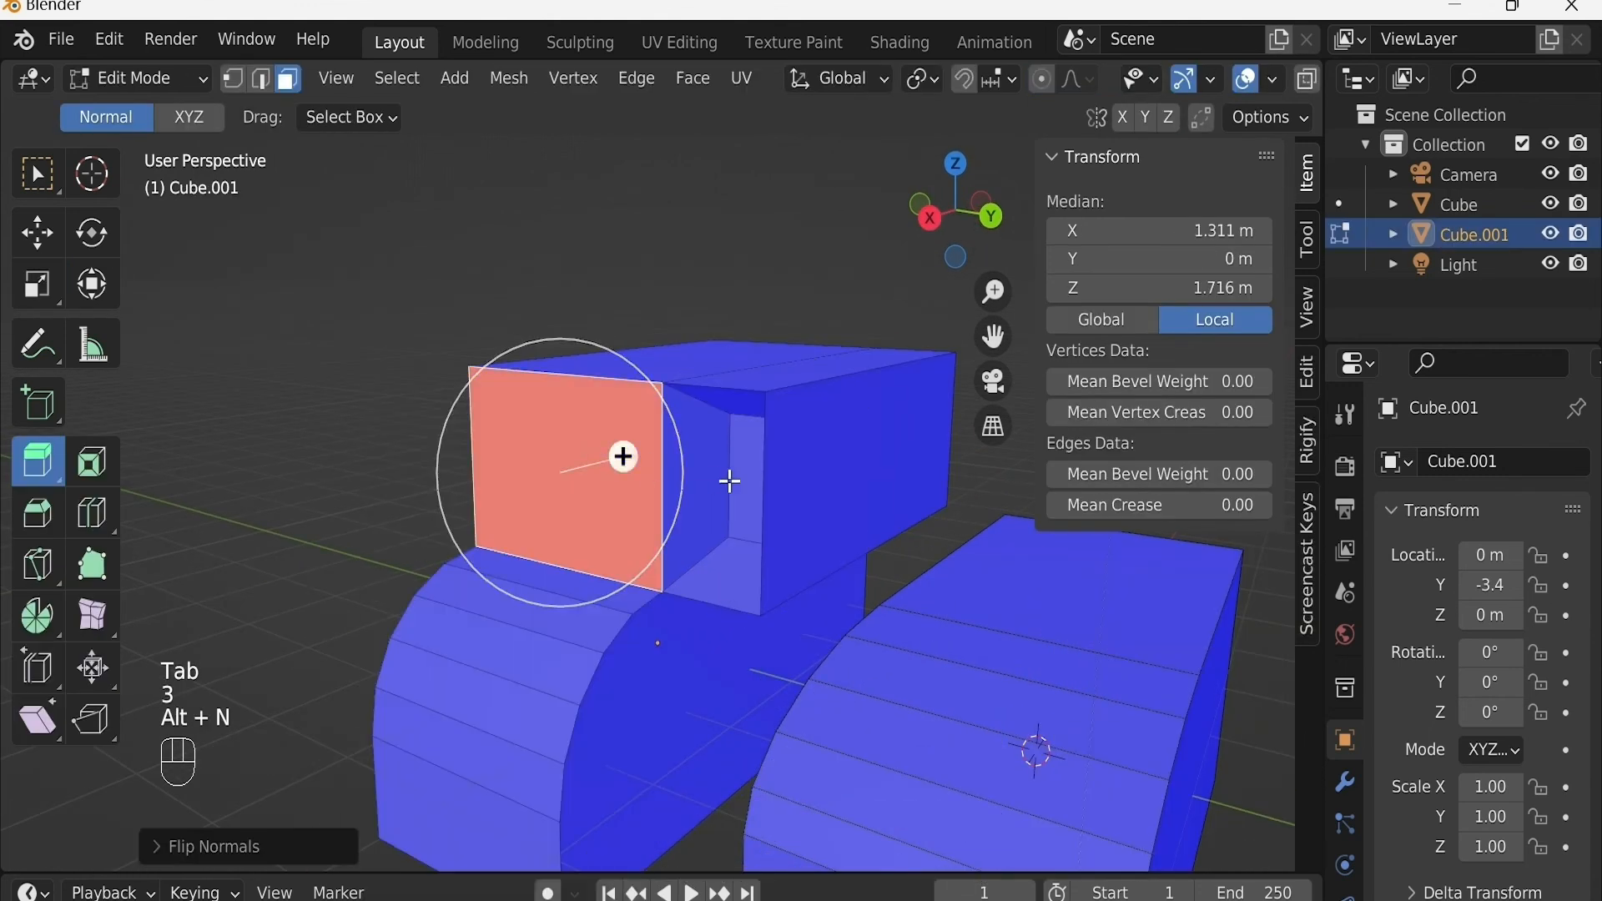
{"action": "key", "text": "ctrl+Tab"}
{"action": "middle_click_drag", "start_coordinate": [626, 454], "coordinate": [558, 470]}
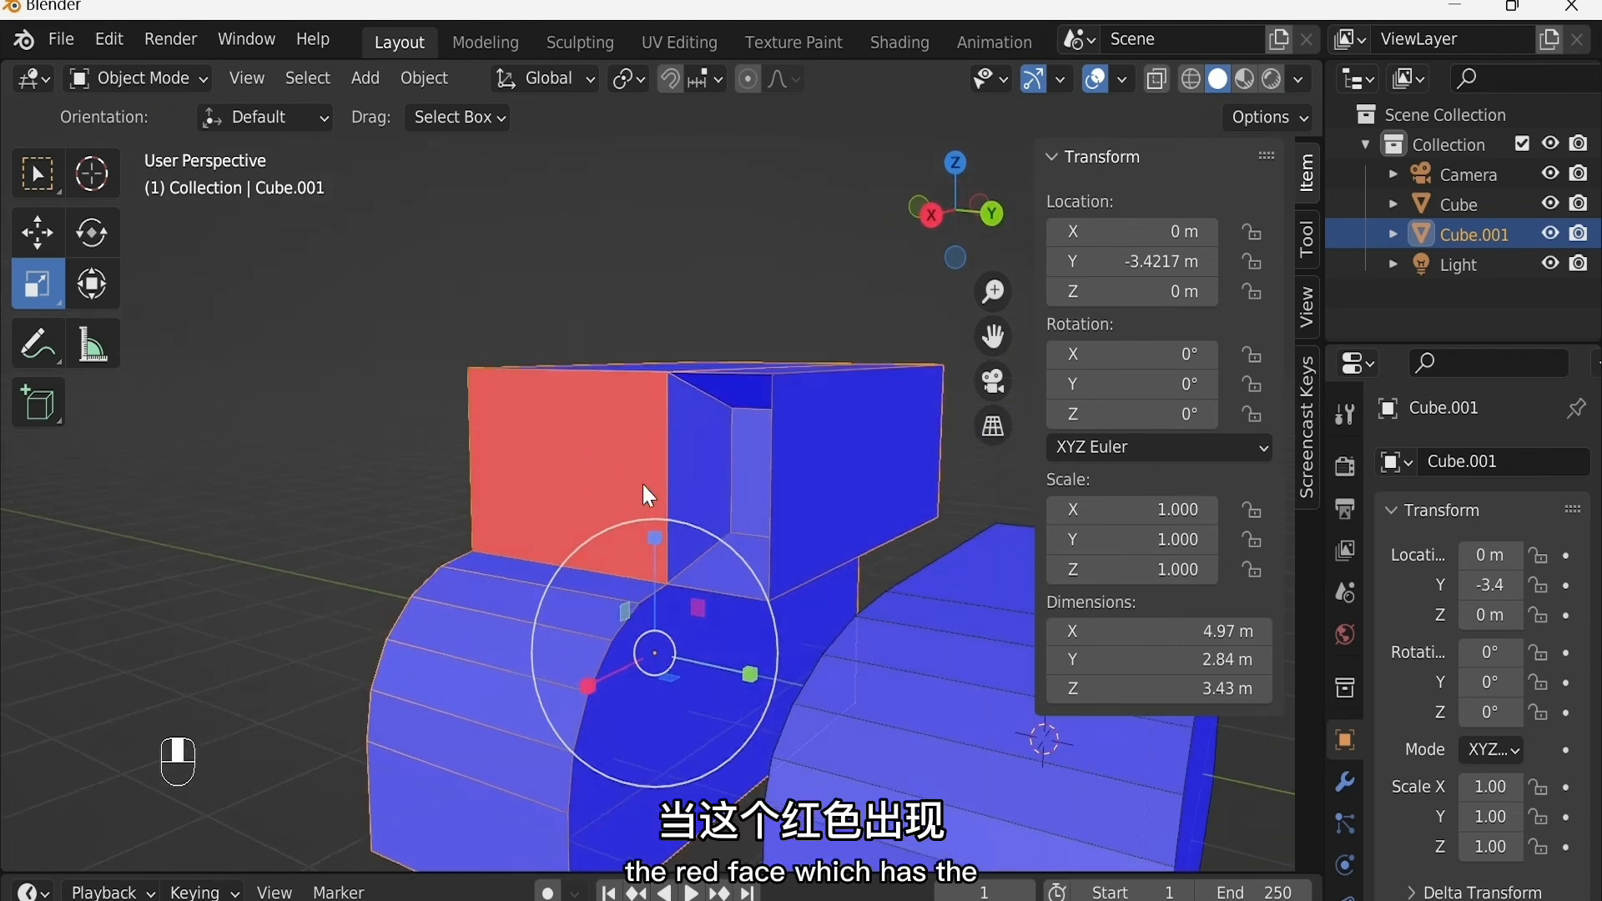
{"action": "mouse_move", "coordinate": [654, 493]}
{"action": "middle_mouse_down"}
{"action": "mouse_move", "coordinate": [643, 501]}
{"action": "mouse_move", "coordinate": [641, 465]}
{"action": "middle_mouse_up"}
Step: In Edit Mode, flip the normal of the red front face back outward and return to Object Mode
{"action": "key", "text": "Tab"}
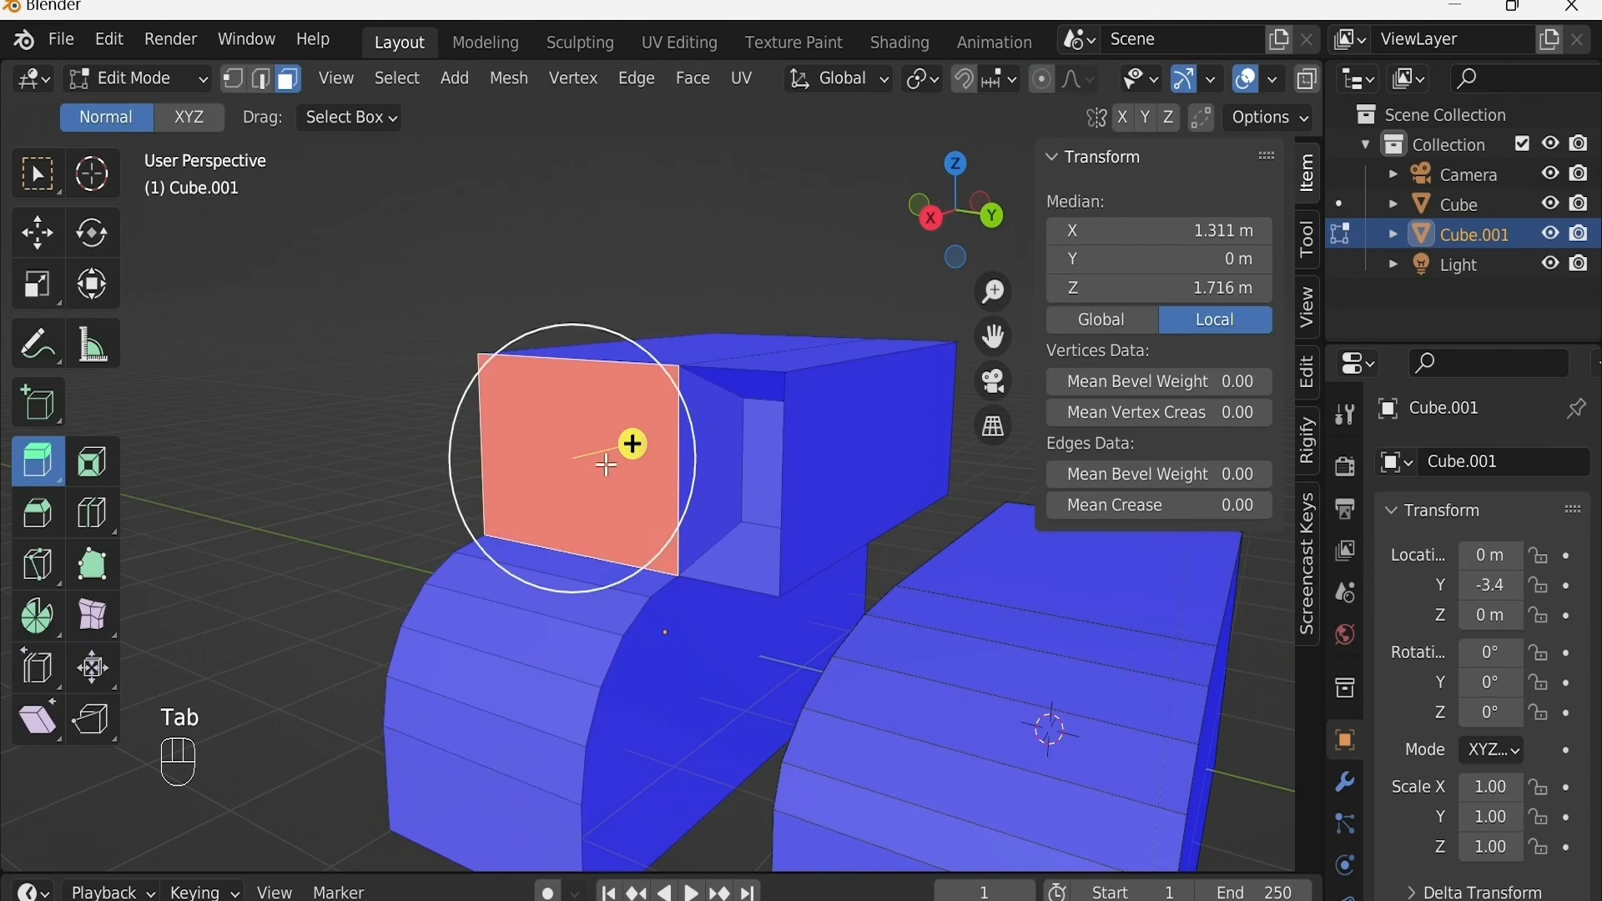
{"action": "key", "text": "alt+n"}
{"action": "left_click", "coordinate": [616, 449]}
{"action": "middle_click_drag", "start_coordinate": [727, 443], "coordinate": [726, 473], "text": "shift"}
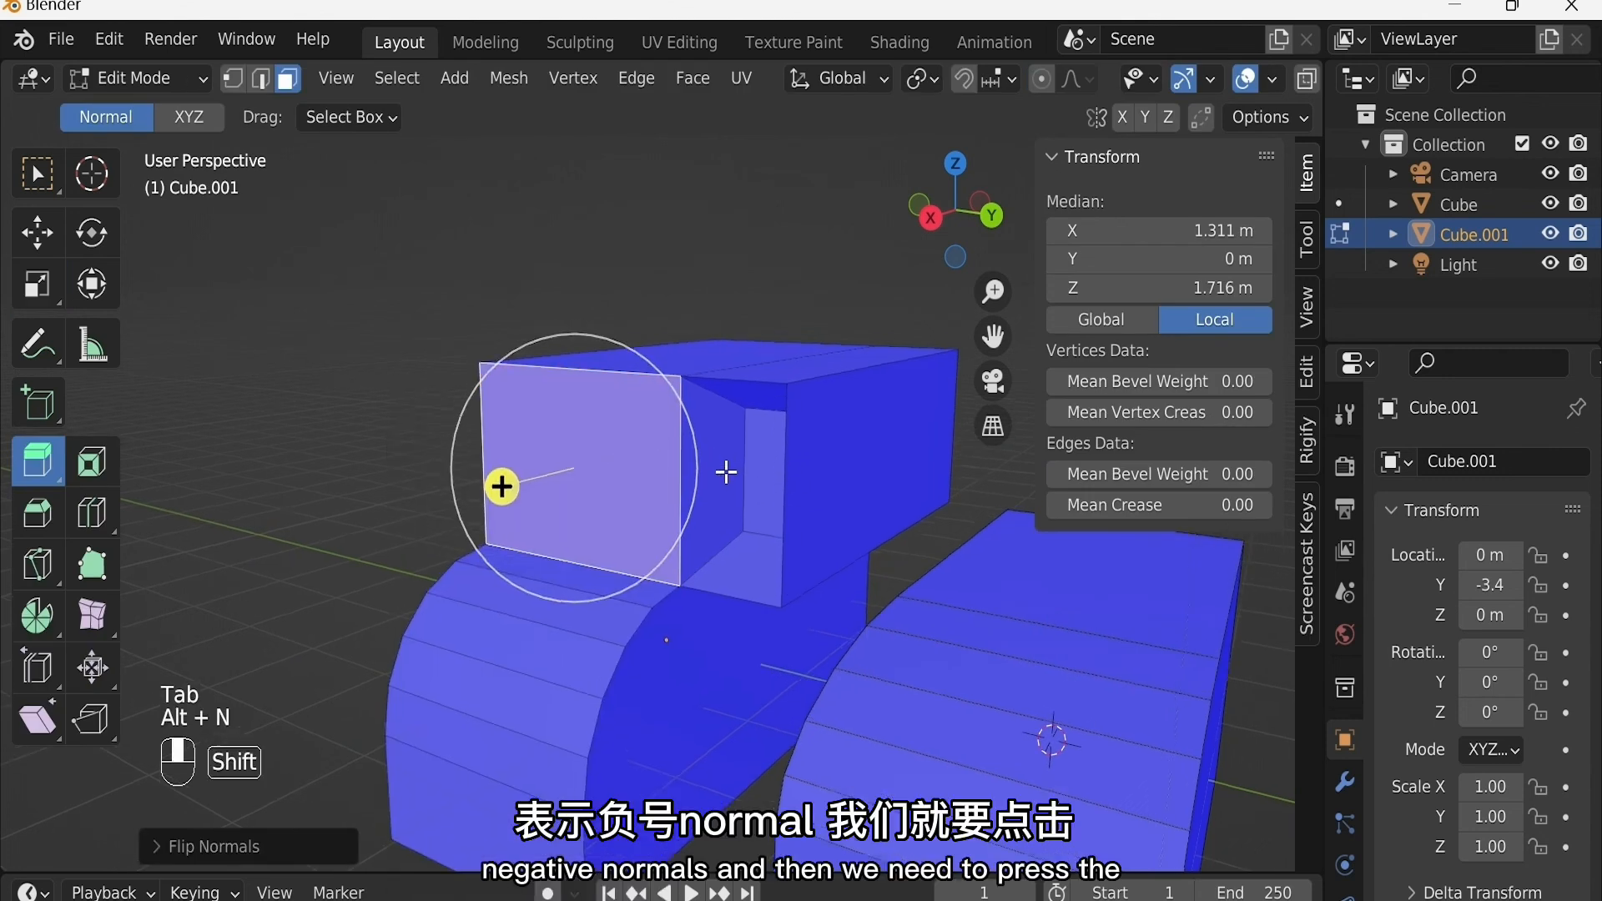
{"action": "key", "text": "ctrl+Tab"}
{"action": "left_click", "coordinate": [780, 405]}
{"action": "mouse_move", "coordinate": [779, 403]}
{"action": "middle_mouse_down", "text": "ctrl"}
{"action": "mouse_move", "coordinate": [796, 529]}
{"action": "mouse_move", "coordinate": [766, 463]}
{"action": "mouse_move", "coordinate": [793, 380]}
{"action": "mouse_move", "coordinate": [767, 458]}
{"action": "mouse_move", "coordinate": [988, 436]}
{"action": "mouse_move", "coordinate": [739, 453]}
{"action": "mouse_move", "coordinate": [781, 434]}
{"action": "middle_mouse_up", "text": "ctrl"}
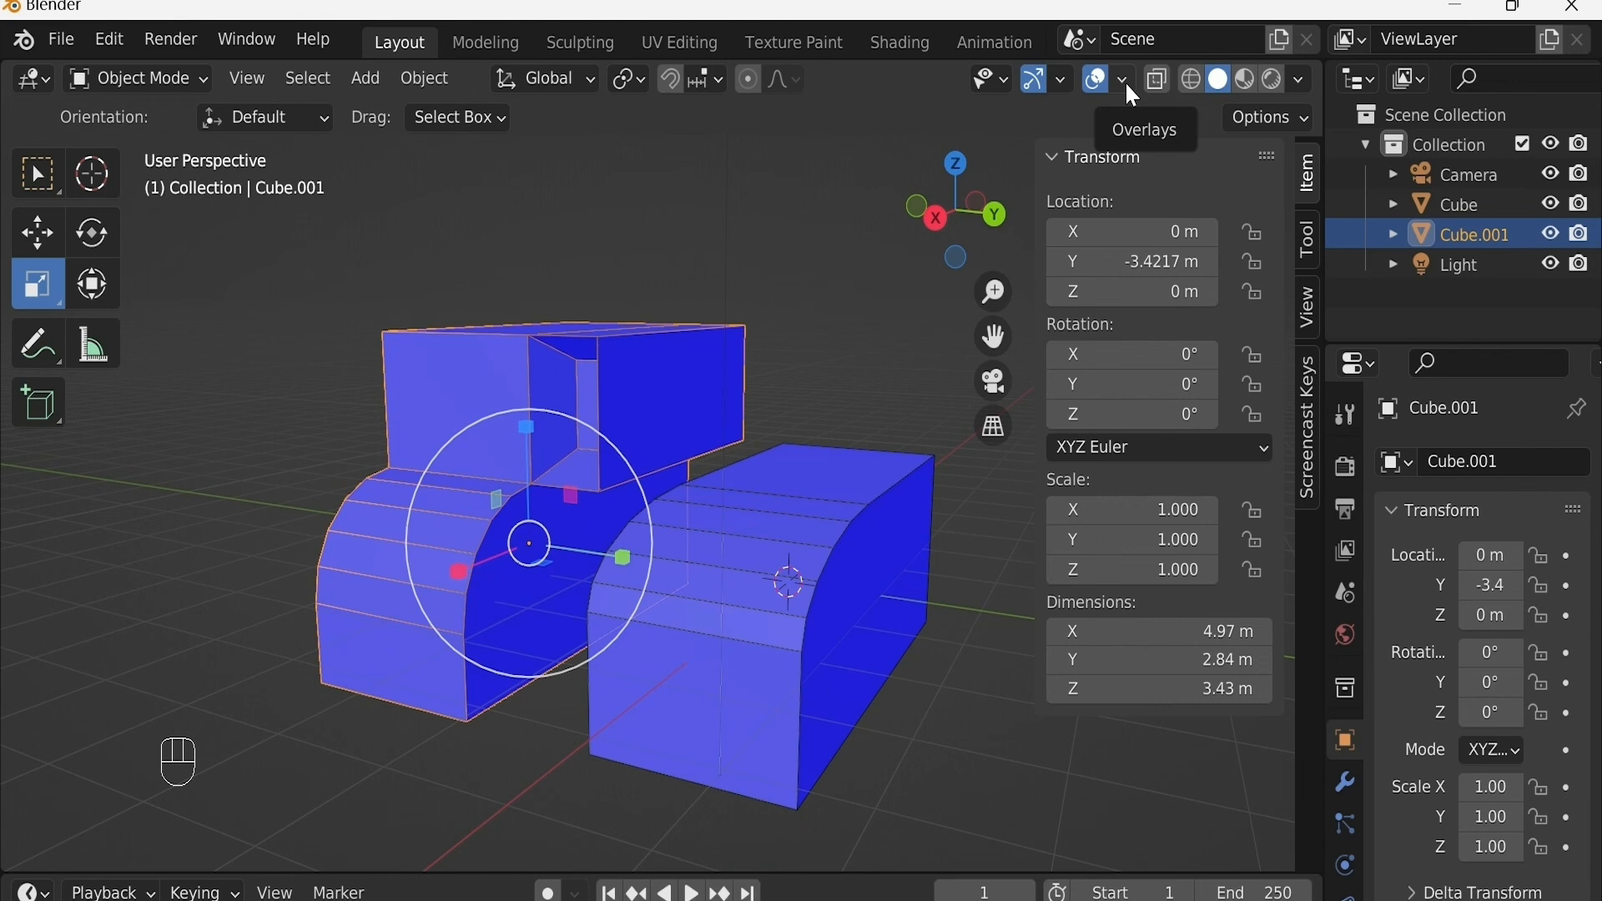
Step: Disable the Face Orientation overlay in the viewport and view both cubes in their normal shading
{"action": "left_click", "coordinate": [1125, 81]}
{"action": "left_click", "coordinate": [1125, 82]}
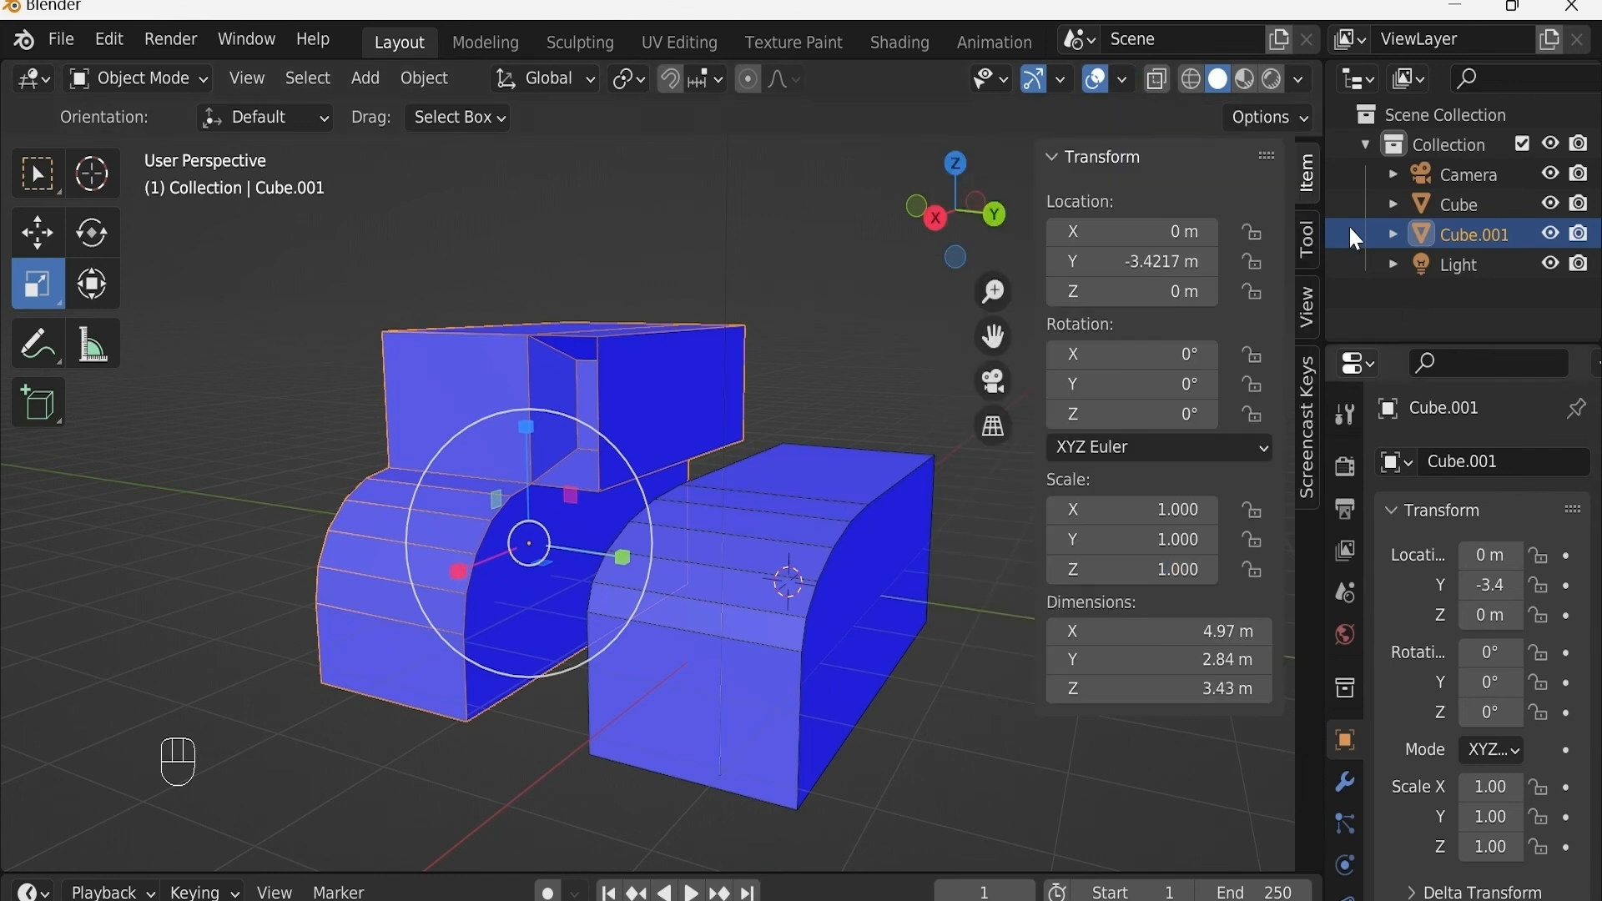
{"action": "left_click", "coordinate": [1125, 80]}
{"action": "left_click", "coordinate": [970, 627]}
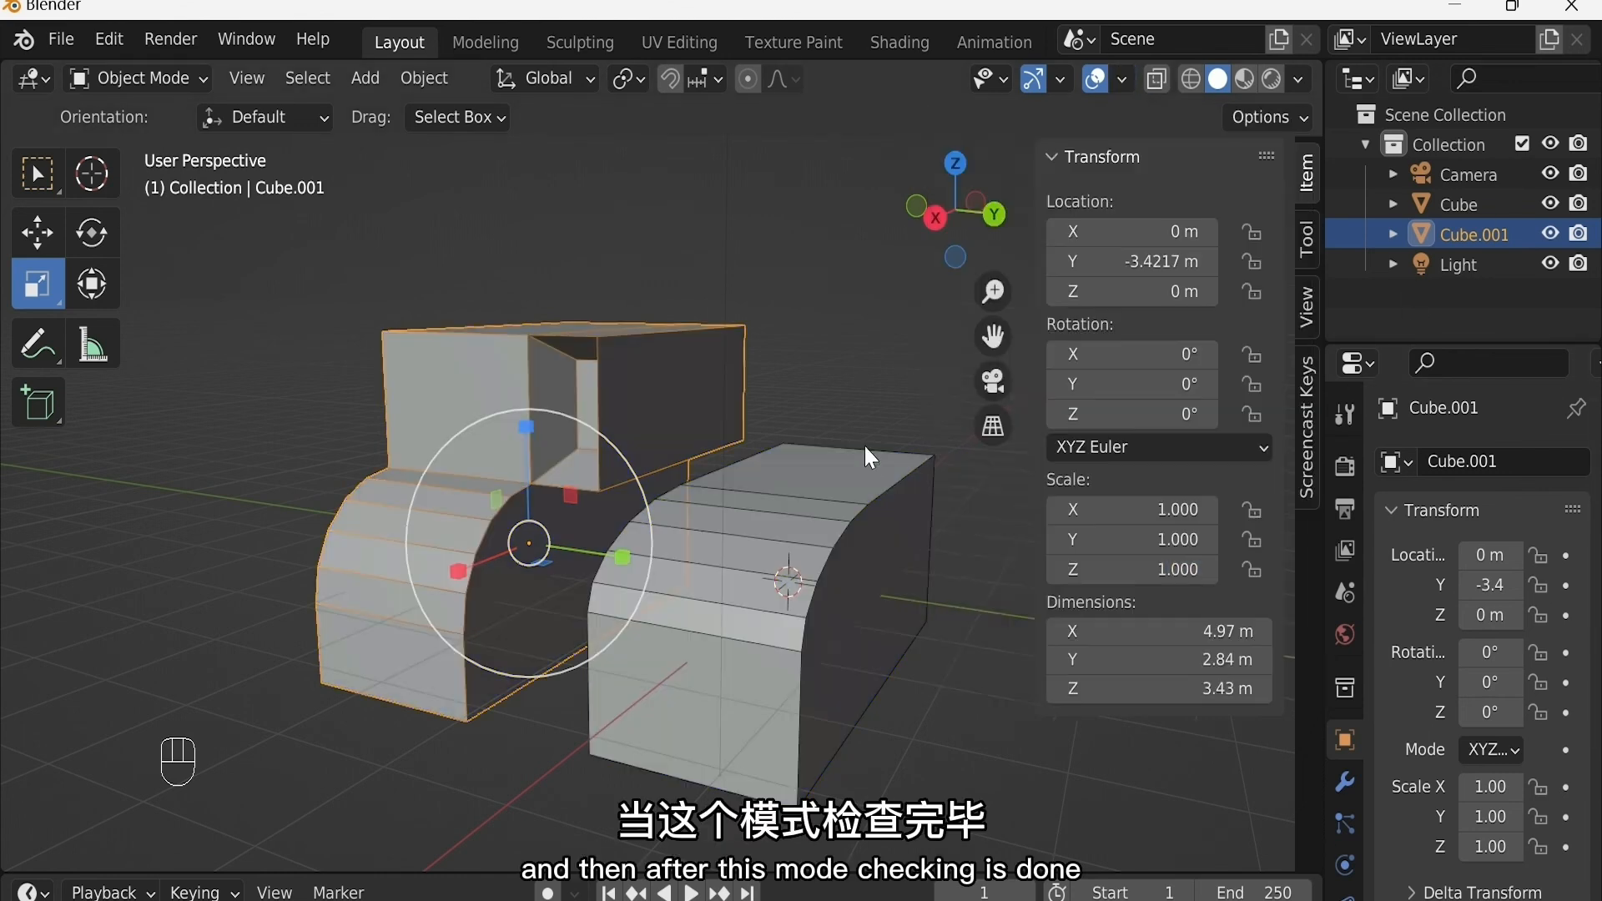
{"action": "mouse_move", "coordinate": [864, 443]}
{"action": "middle_mouse_down"}
{"action": "mouse_move", "coordinate": [855, 395]}
{"action": "mouse_move", "coordinate": [868, 448]}
{"action": "mouse_move", "coordinate": [812, 478]}
{"action": "mouse_move", "coordinate": [865, 463]}
{"action": "middle_mouse_up"}
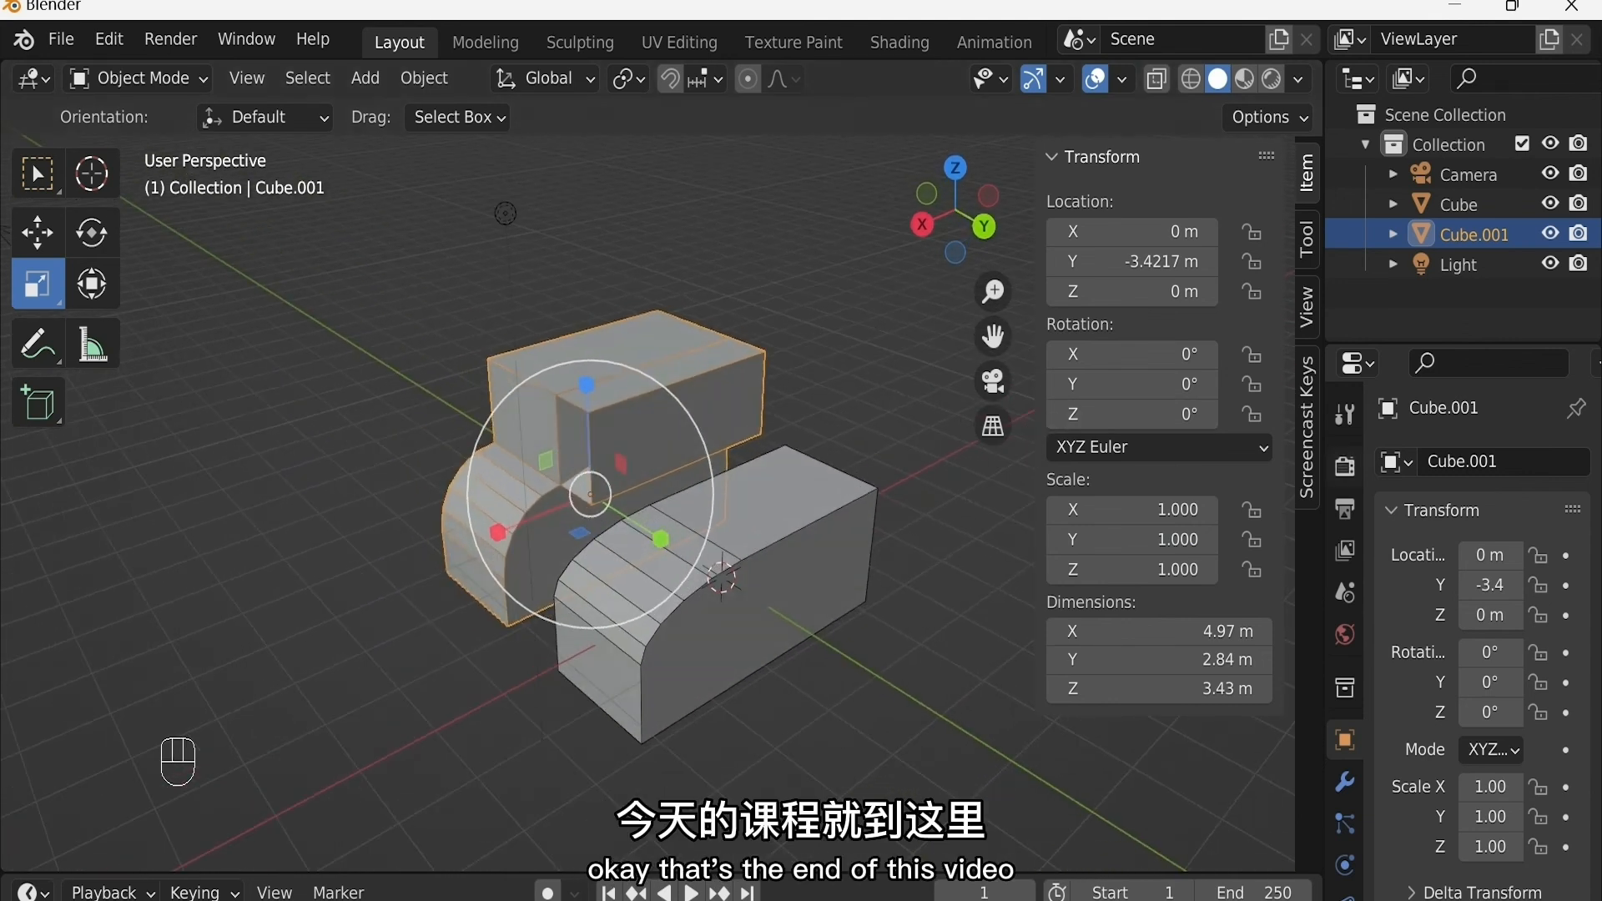